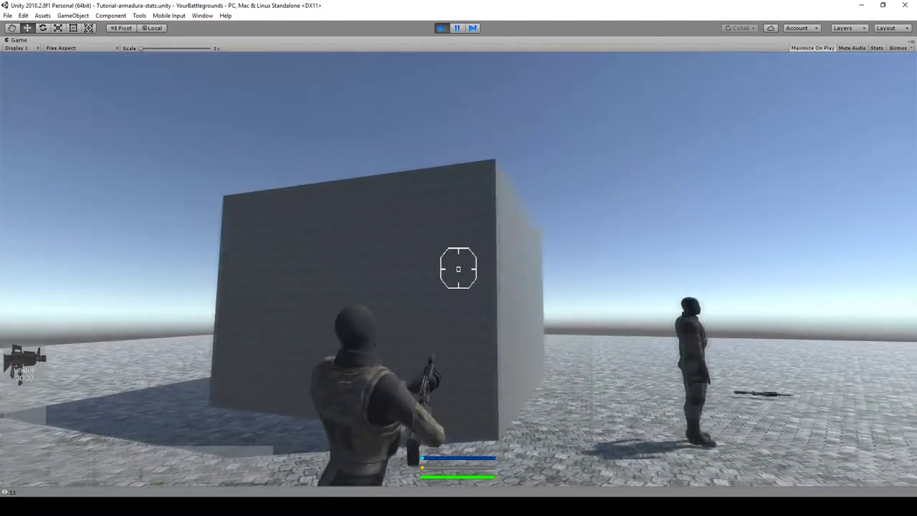
# Fire three single shots at the grey wall.
pyautogui.click(458, 269)
pyautogui.click(459, 269)
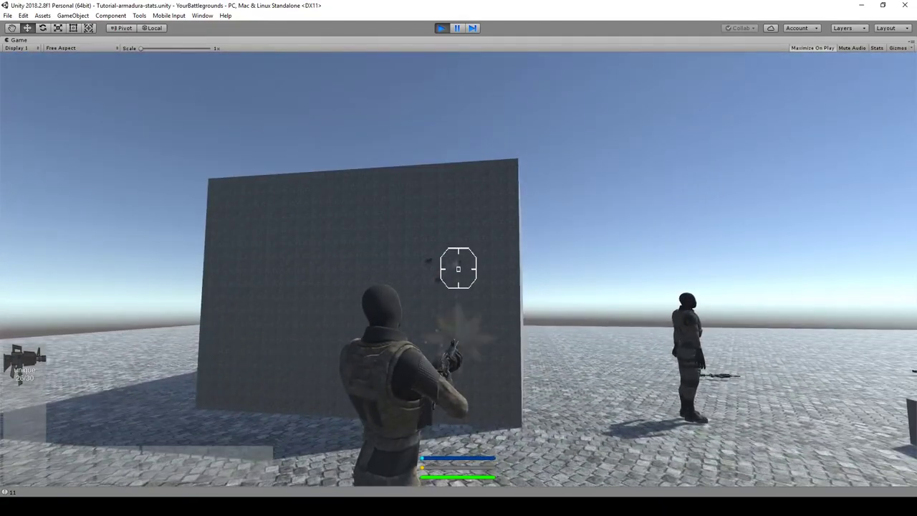
pyautogui.click(459, 269)
# Switch to burst fire, then fire bursts and automatic rounds until the magazine is empty, then walk toward the table.
pyautogui.press('b')
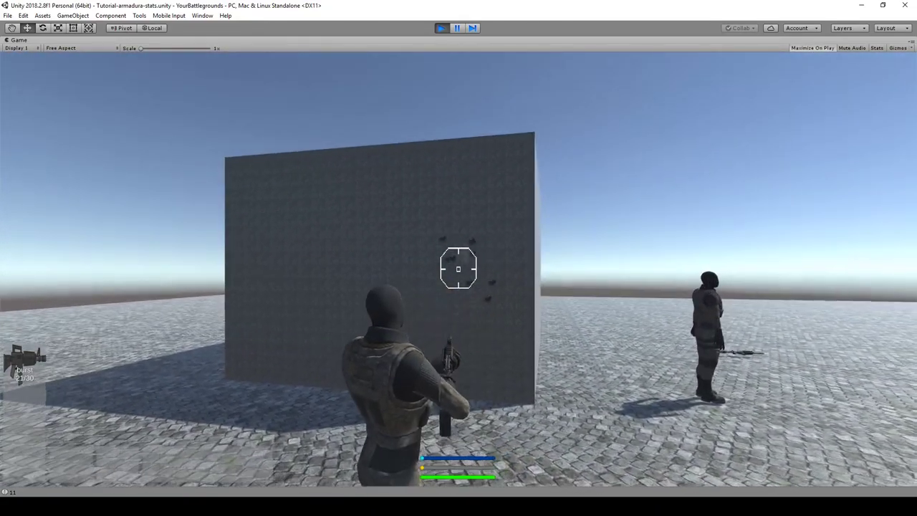
pyautogui.click(459, 269)
pyautogui.click(459, 269)
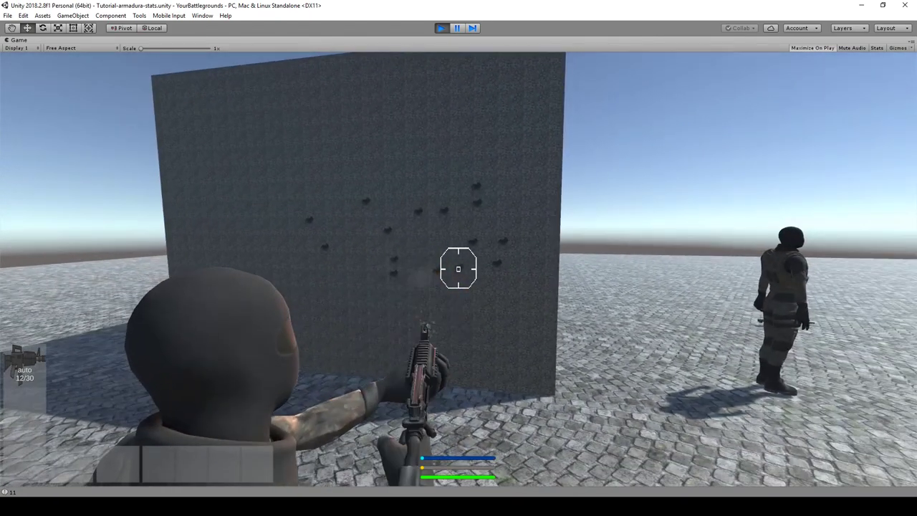
pyautogui.click(459, 269)
pyautogui.click(459, 268)
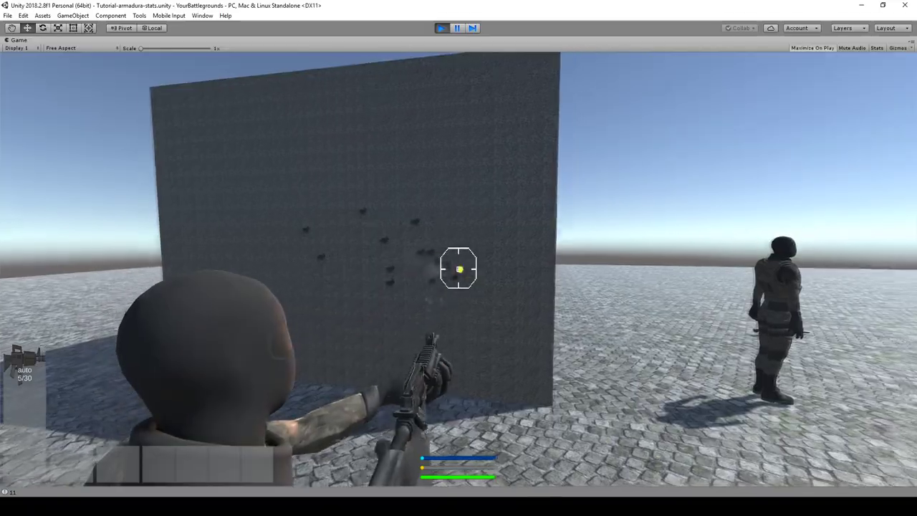
pyautogui.click(458, 269)
pyautogui.press('w')
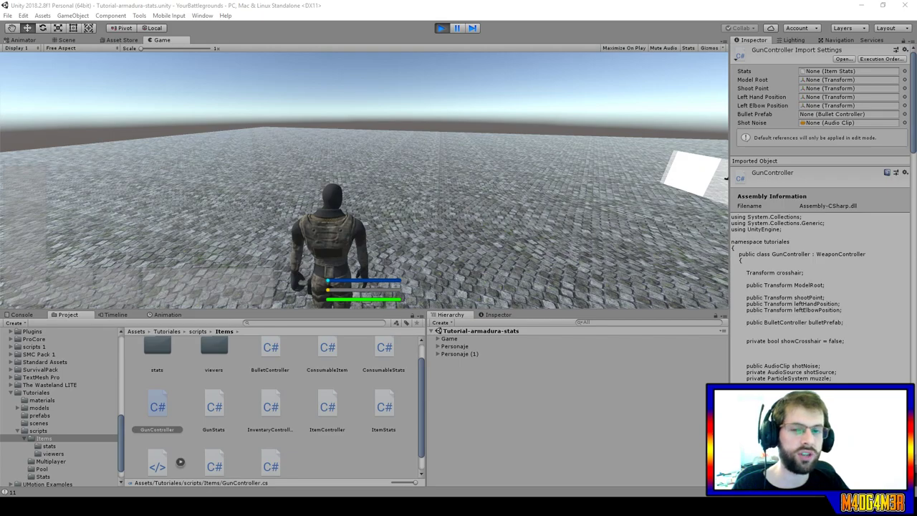
# Resume control of the character and run it forward onto open ground.
pyautogui.click(471, 173)
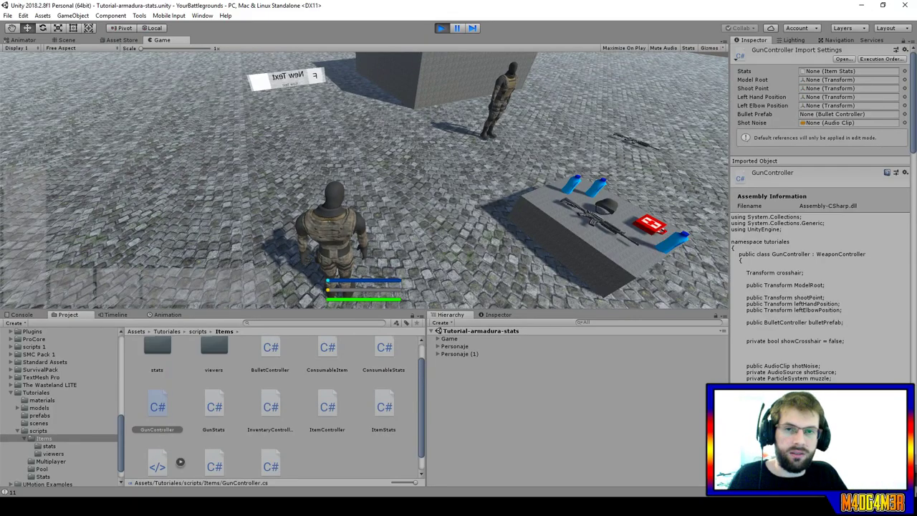
pyautogui.press('w')
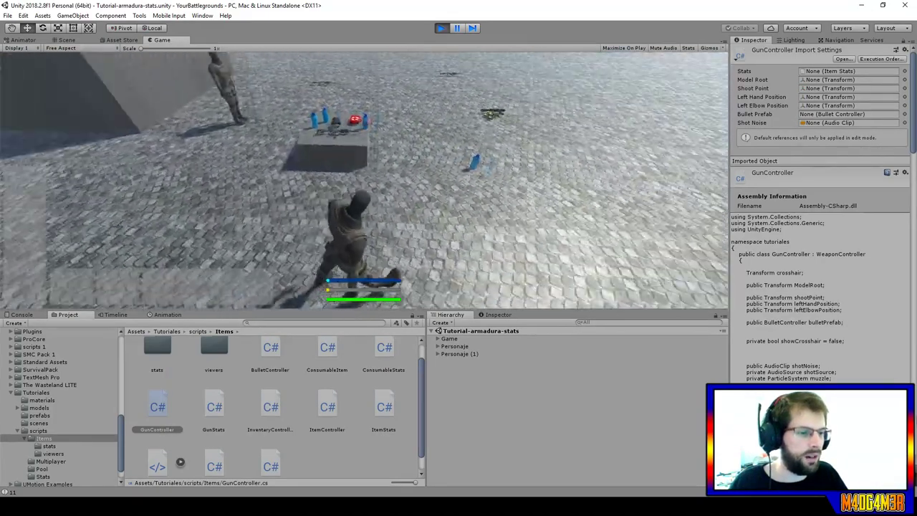
pyautogui.press('w')
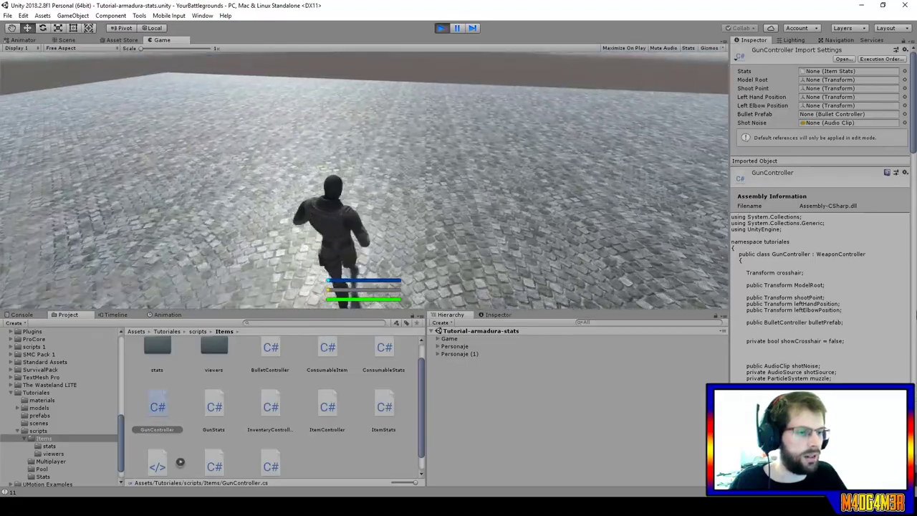
pyautogui.press('Escape')
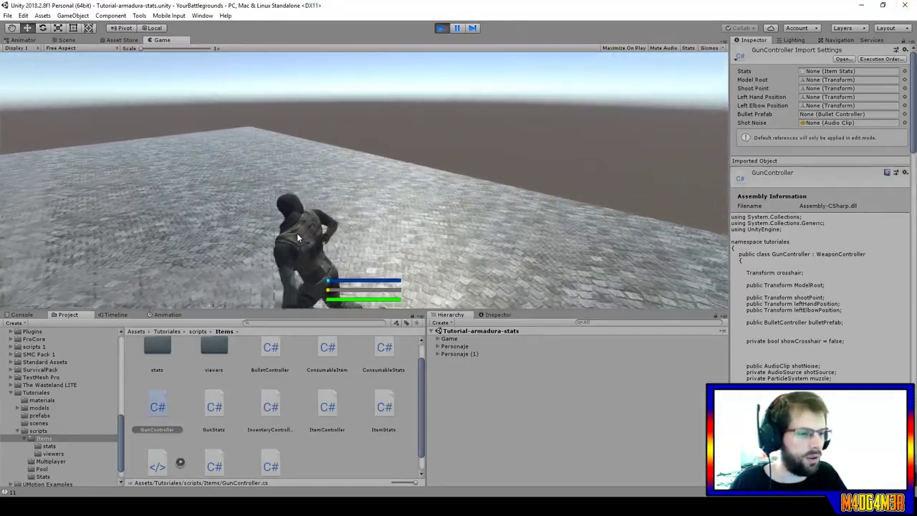
pyautogui.click(298, 237)
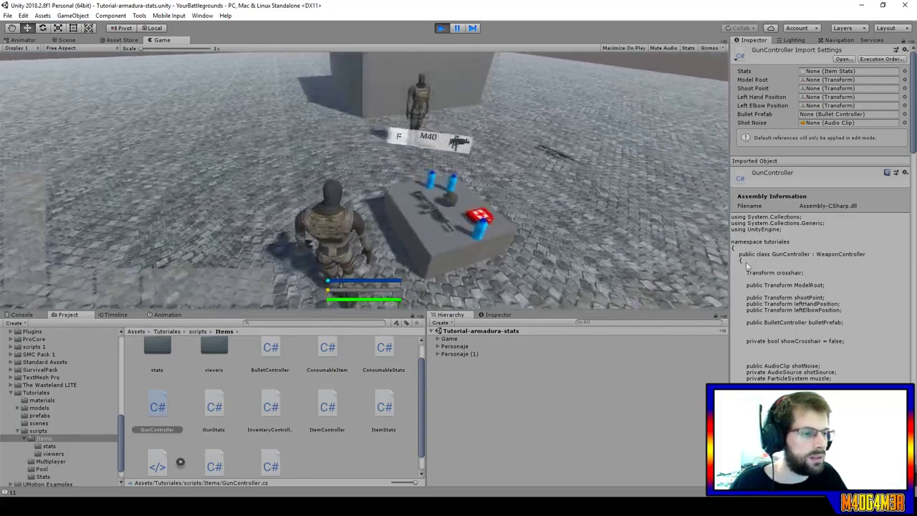
# Pick up the M40 and fire it at the cube in single and burst modes to show recoil.
pyautogui.press('f')
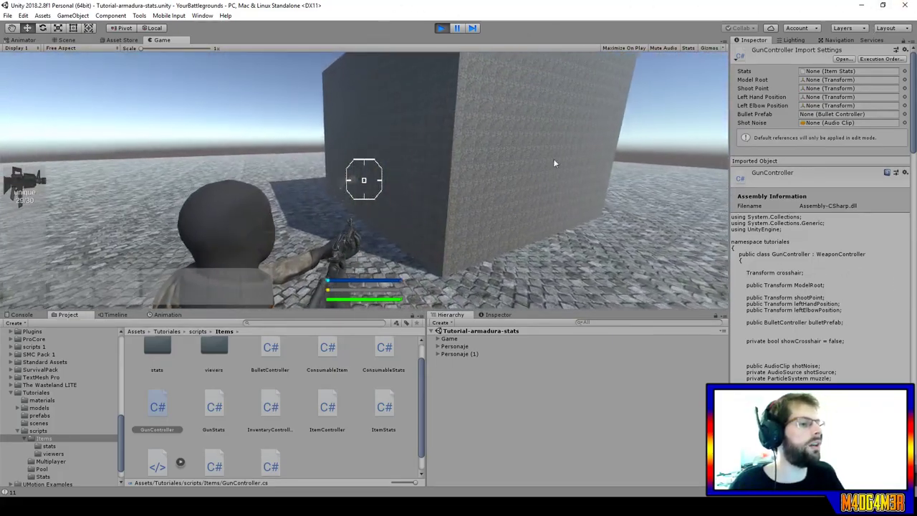
pyautogui.click(541, 165)
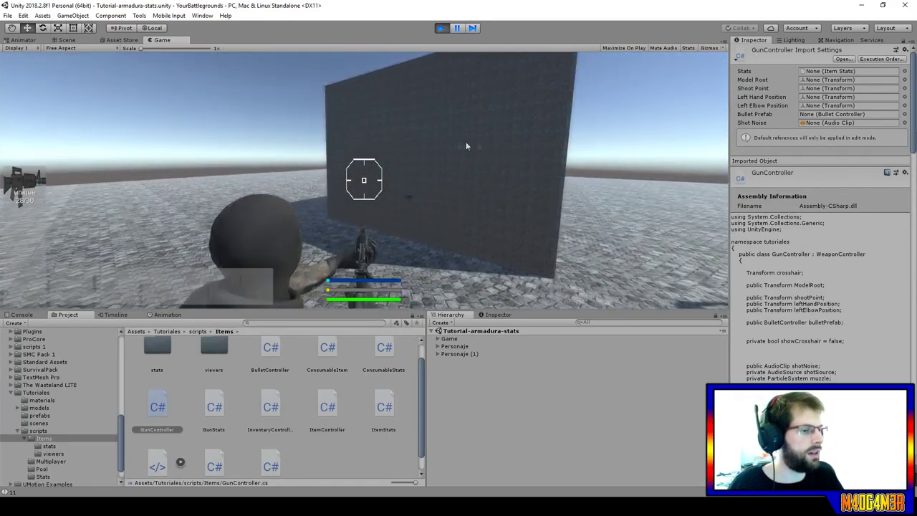
pyautogui.click(630, 128)
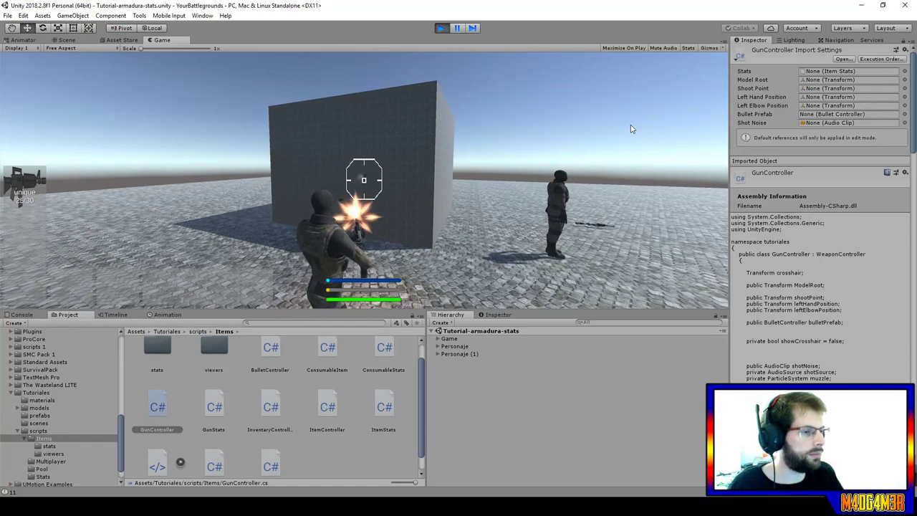
pyautogui.click(631, 128)
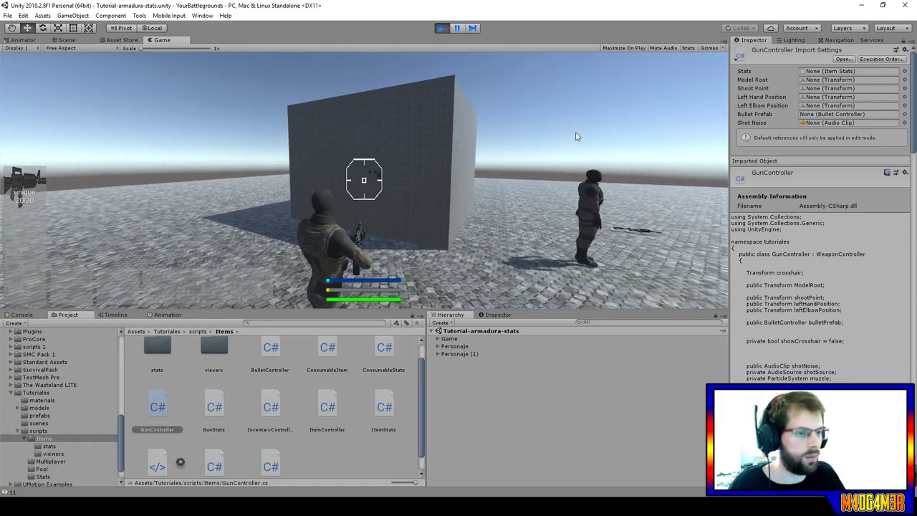
pyautogui.press('b')
pyautogui.press('b')
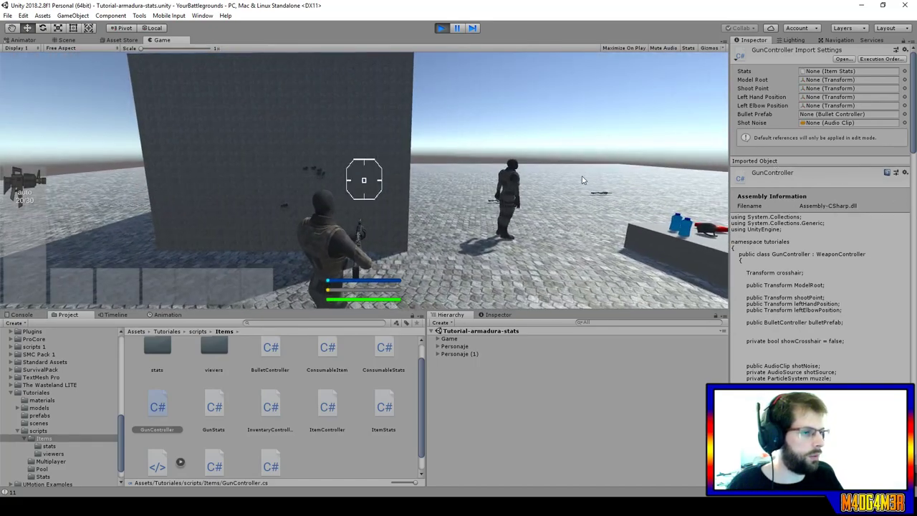
pyautogui.click(582, 176)
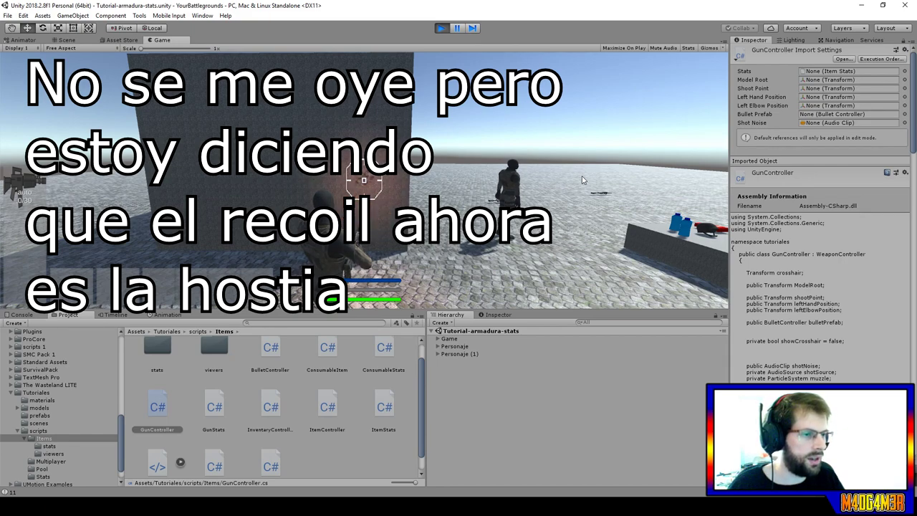
pyautogui.click(582, 180)
# Pick up the UMP with 9mm ammo and the medkit, then switch to the Scene view.
pyautogui.press('w')
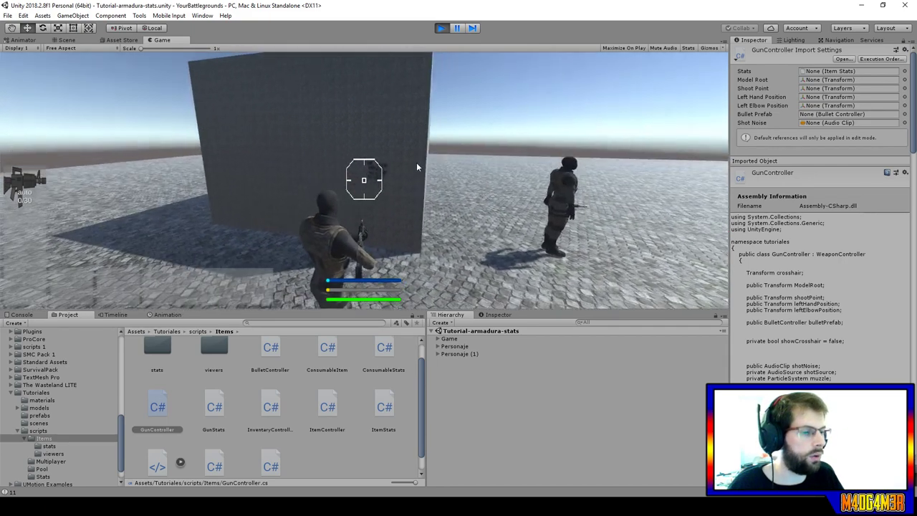
pyautogui.press('w')
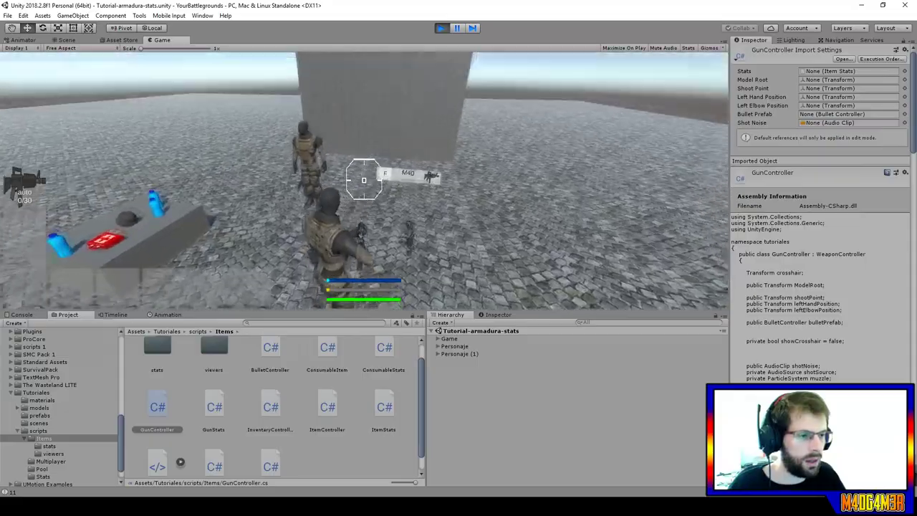
pyautogui.press('w')
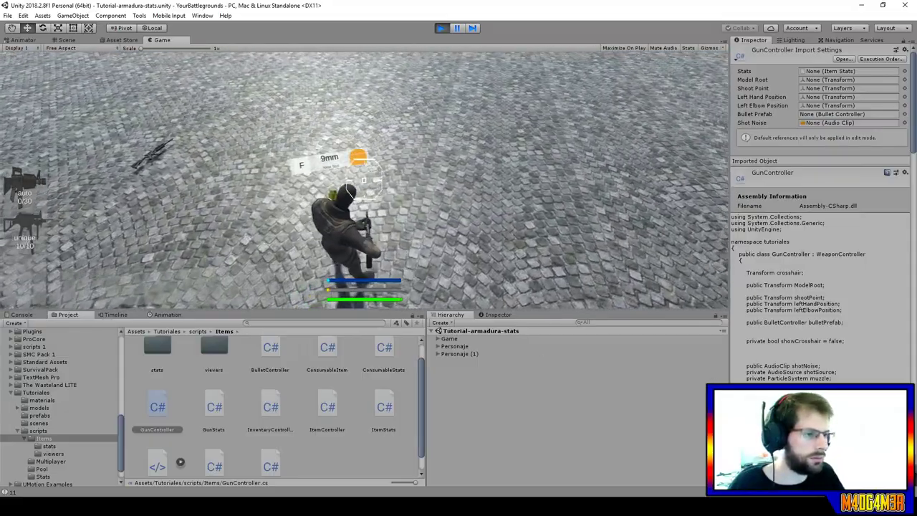
pyautogui.press('f')
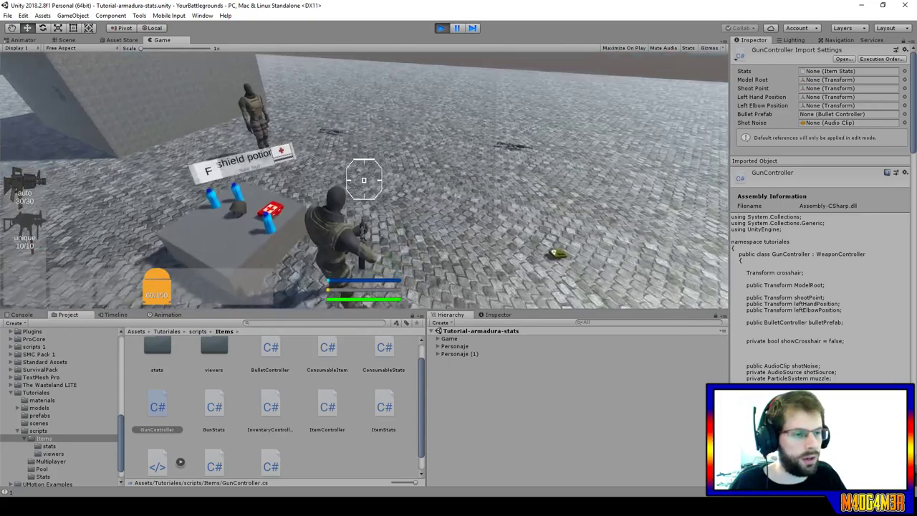
pyautogui.press('f')
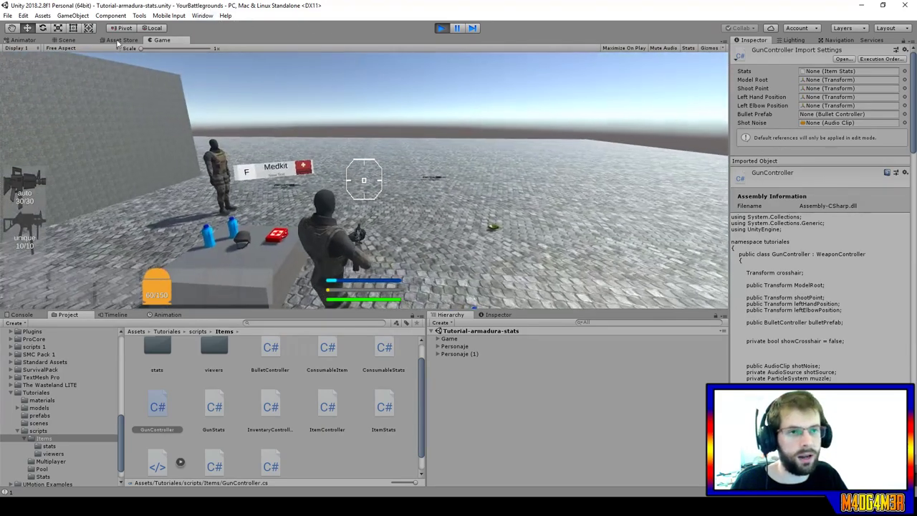
pyautogui.click(59, 41)
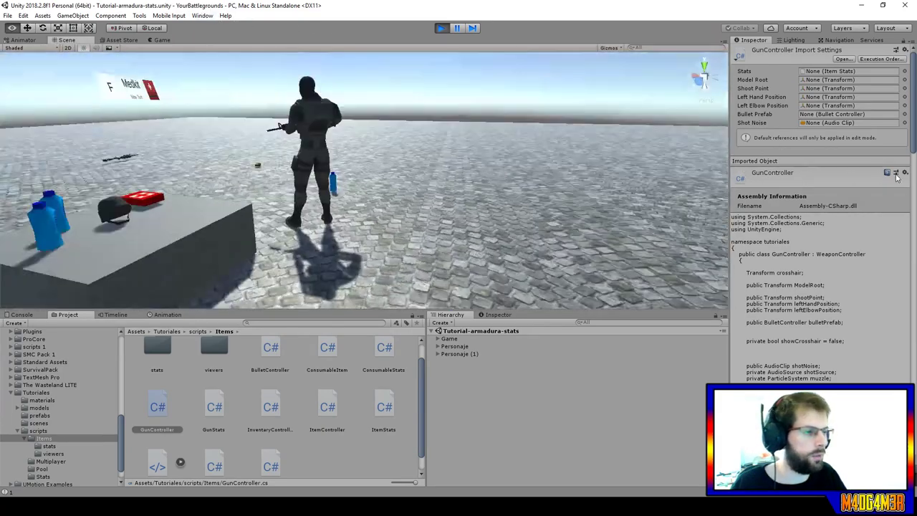
# Dock the Game view to the right of the Scene view, then aim and fire a few test shots.
pyautogui.moveTo(439, 144); pyautogui.dragTo(533, 116)
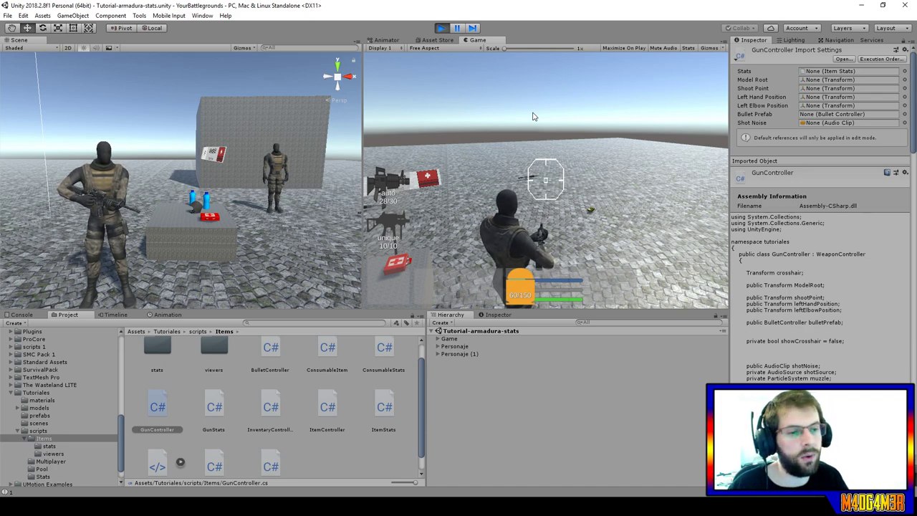
pyautogui.rightClick(544, 157)
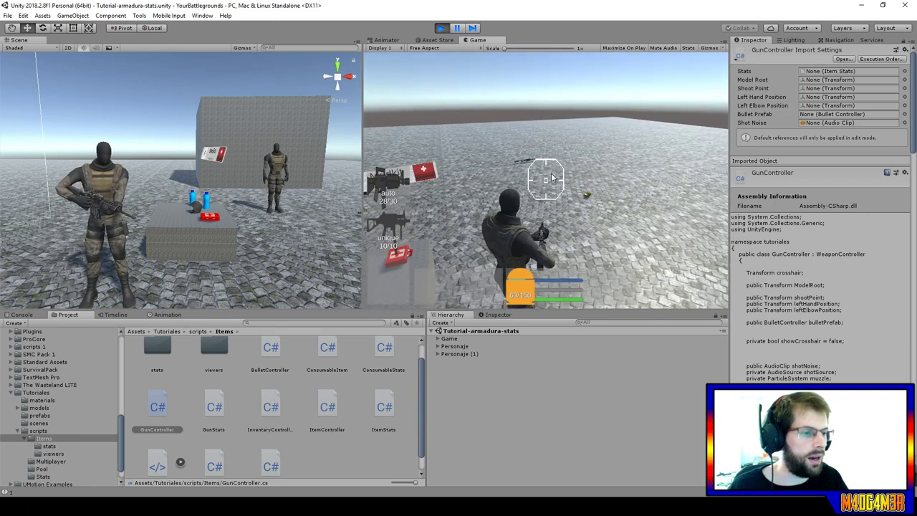
pyautogui.click(552, 178)
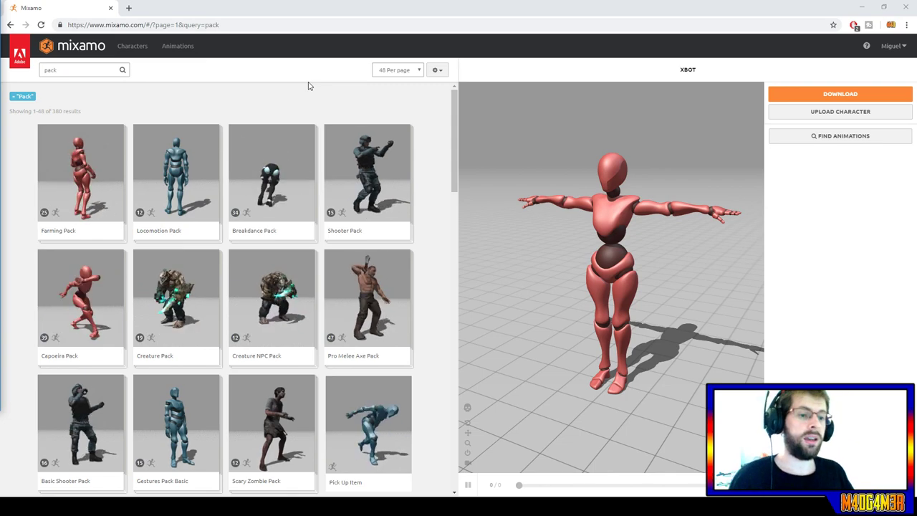
# Preview the Locomotion Pack, then search Mixamo for 'drink'.
pyautogui.click(185, 170)
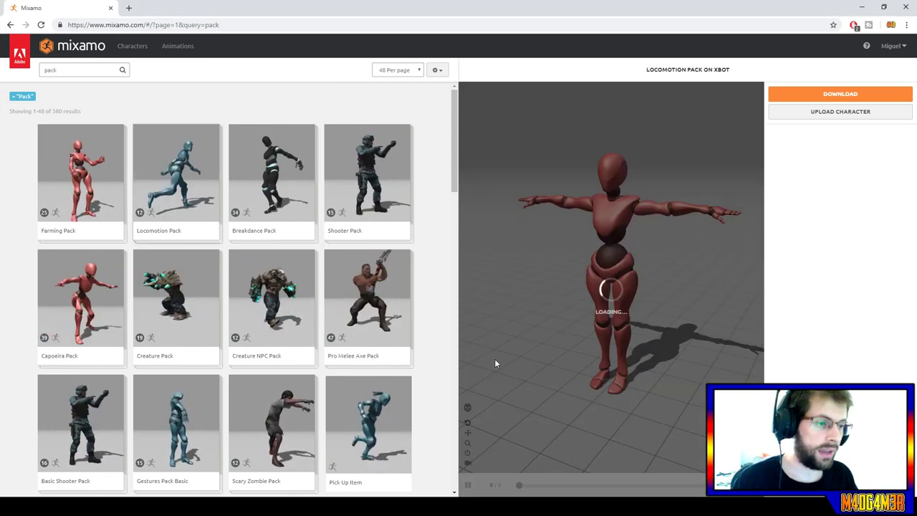
pyautogui.click(468, 462)
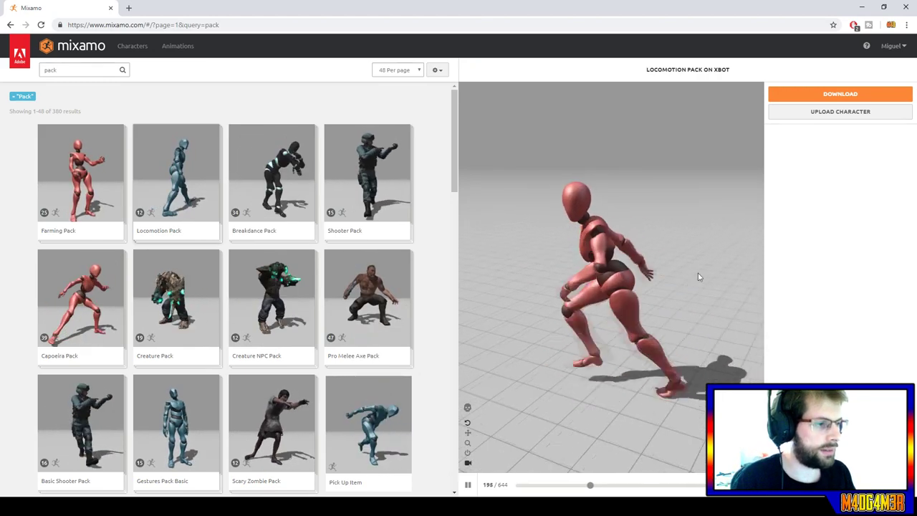
pyautogui.click(77, 66)
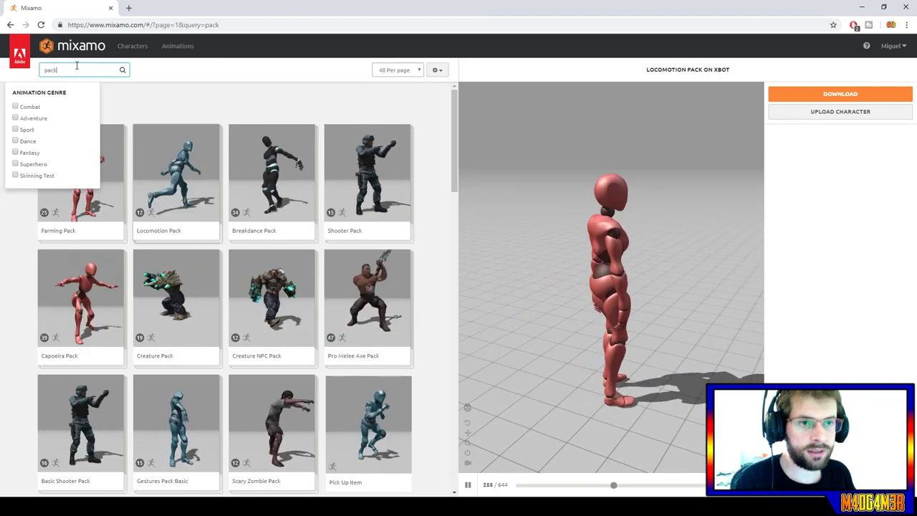
pyautogui.write('drink')
pyautogui.press('Return')
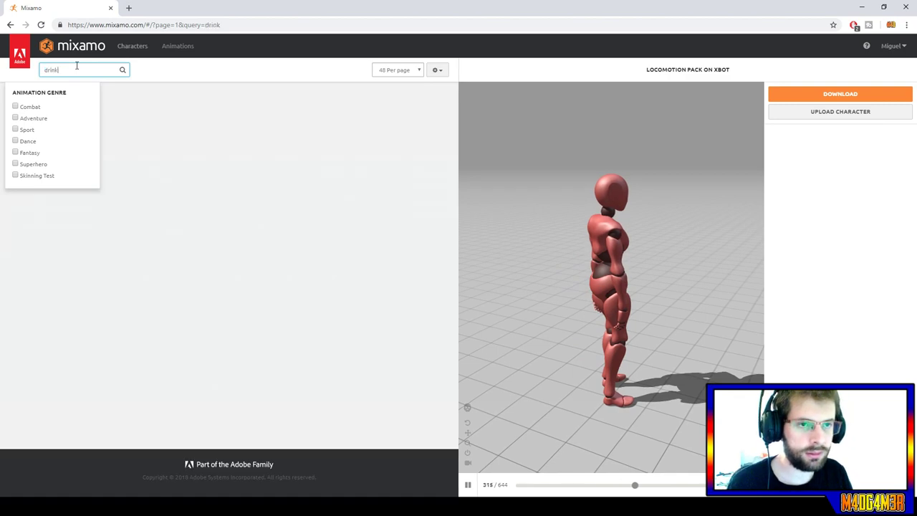
pyautogui.click(229, 78)
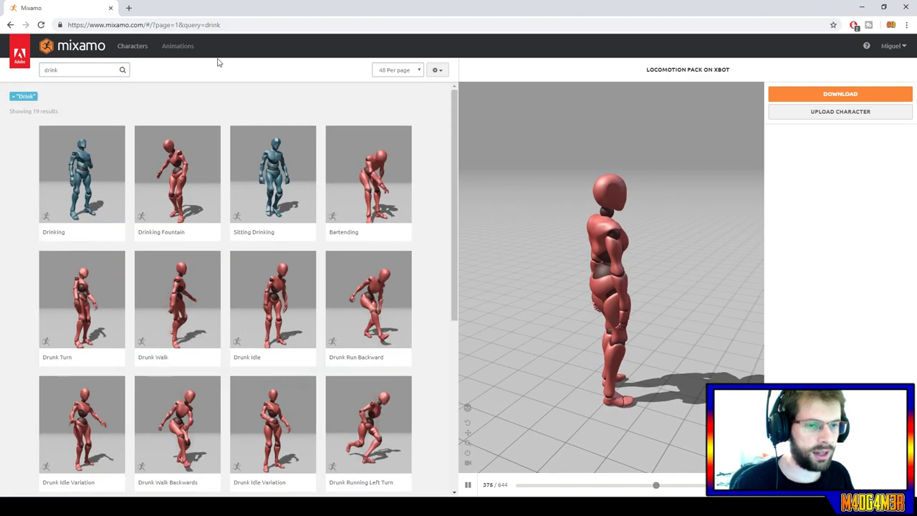
# Preview the Drinking animation on X Bot and orbit the viewer.
pyautogui.click(83, 176)
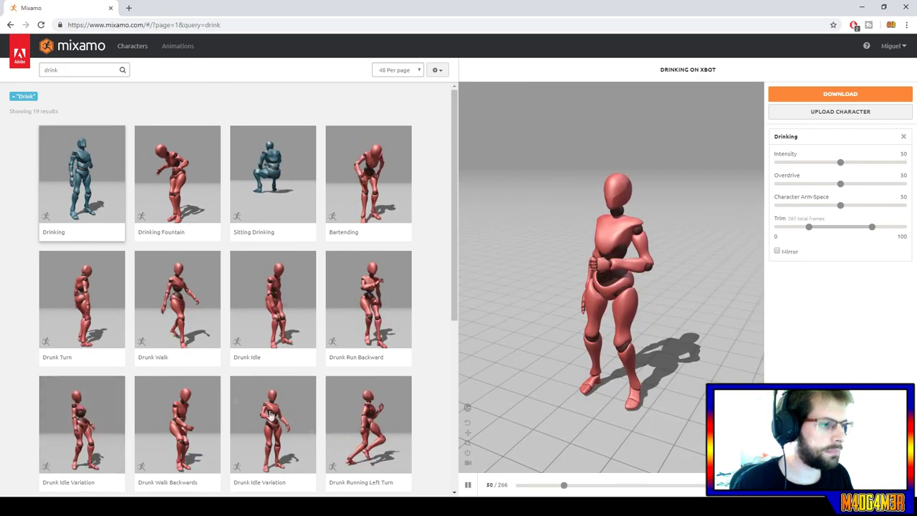
pyautogui.moveTo(557, 400); pyautogui.dragTo(624, 394)
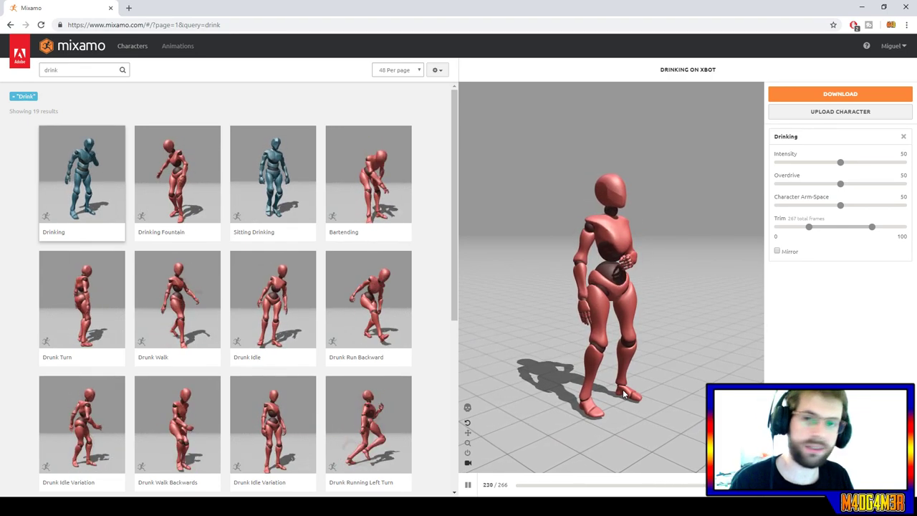
pyautogui.click(81, 68)
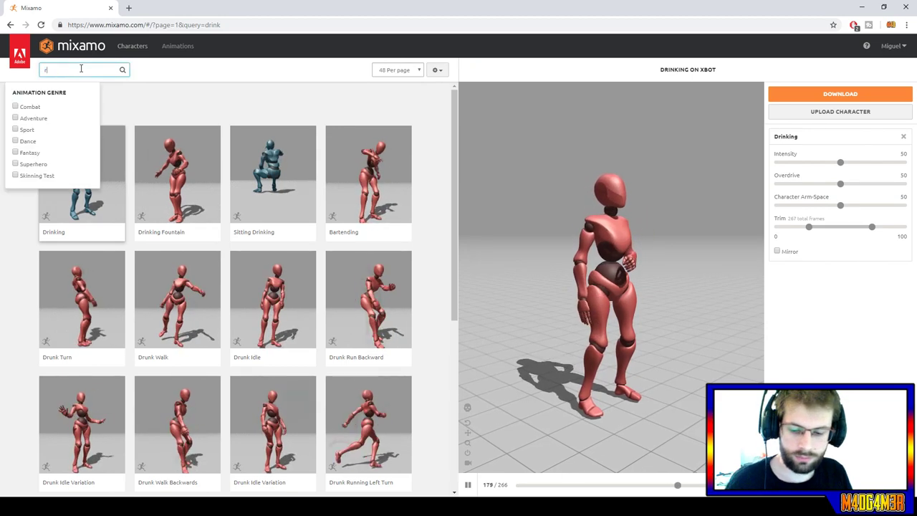
# Search for 'reload' and preview the Reloading animation on X Bot.
pyautogui.press('Return')
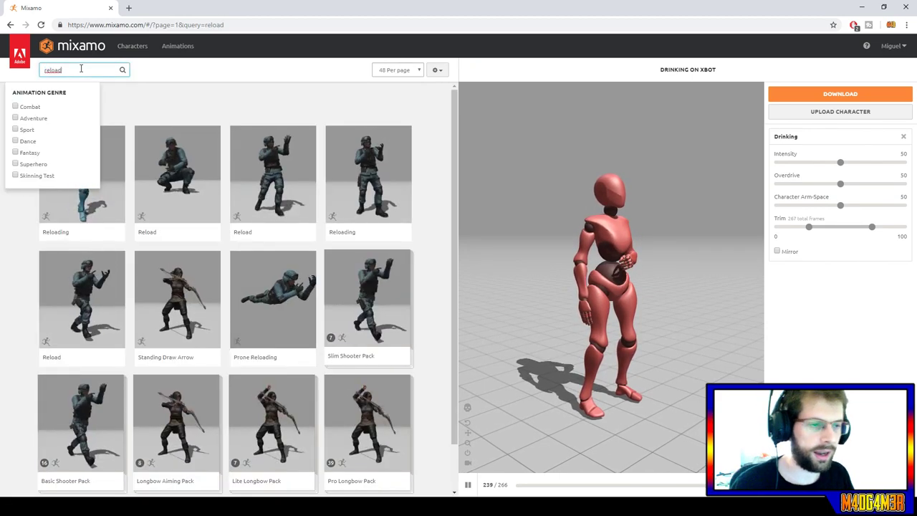
pyautogui.click(290, 87)
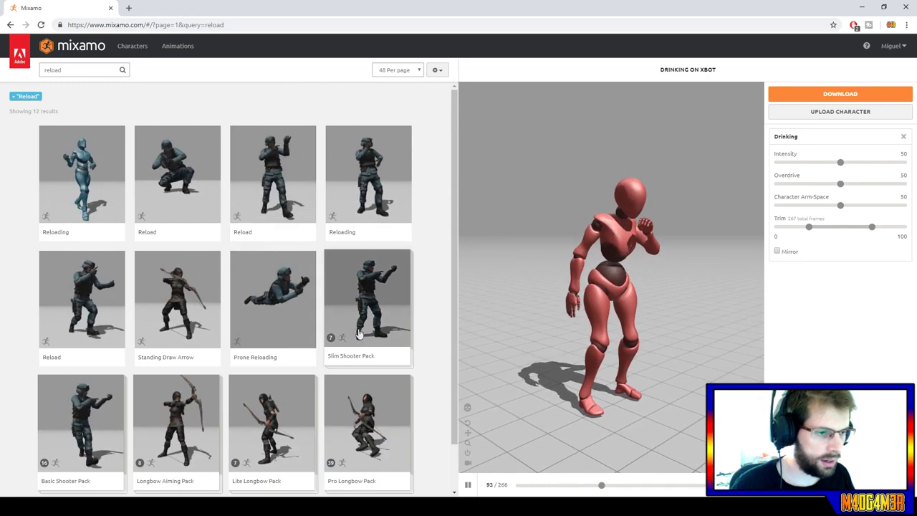
pyautogui.scroll(-1, 352, 295)
pyautogui.scroll(1, 352, 295)
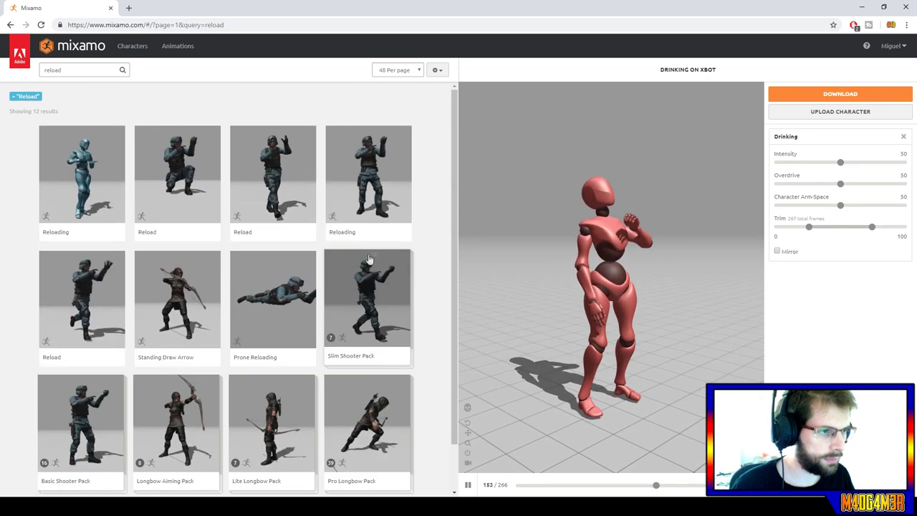
pyautogui.click(352, 296)
pyautogui.click(108, 176)
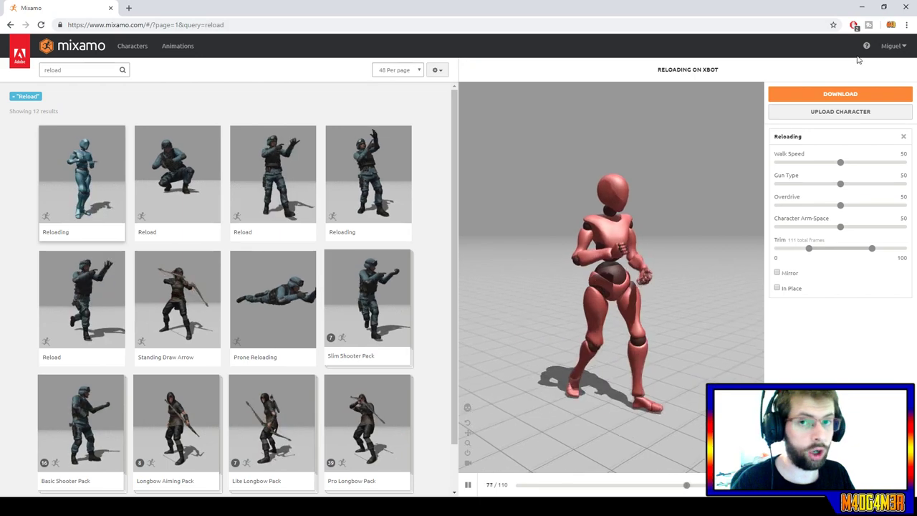
# Download Reloading as FBX at 30 fps with the Without Skin option.
pyautogui.click(854, 96)
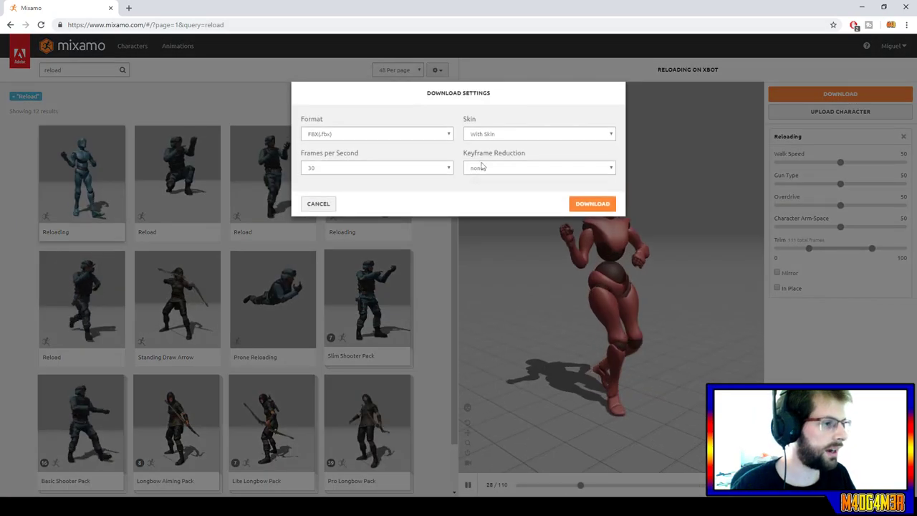
pyautogui.click(493, 135)
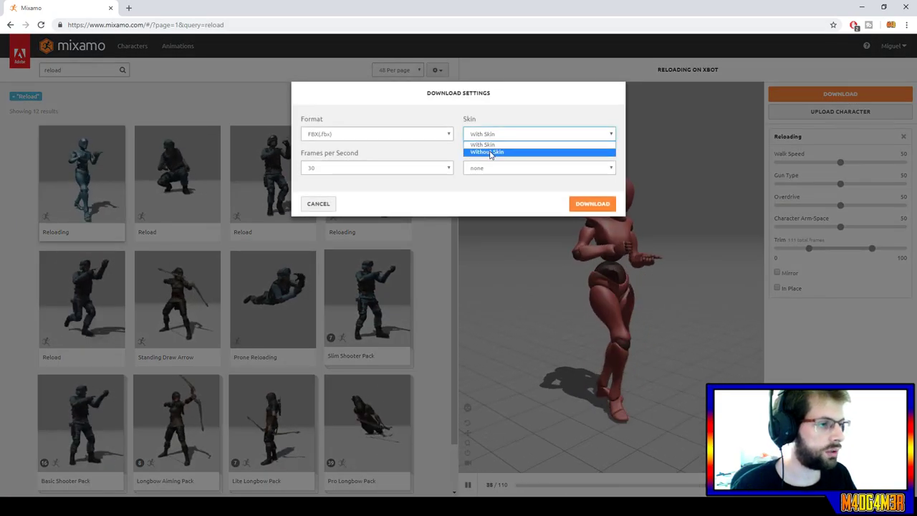
pyautogui.click(490, 152)
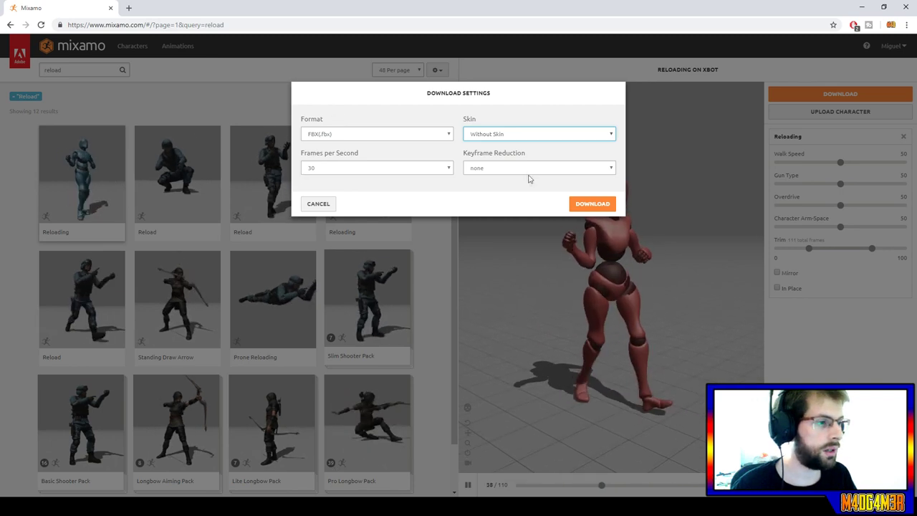
pyautogui.click(588, 205)
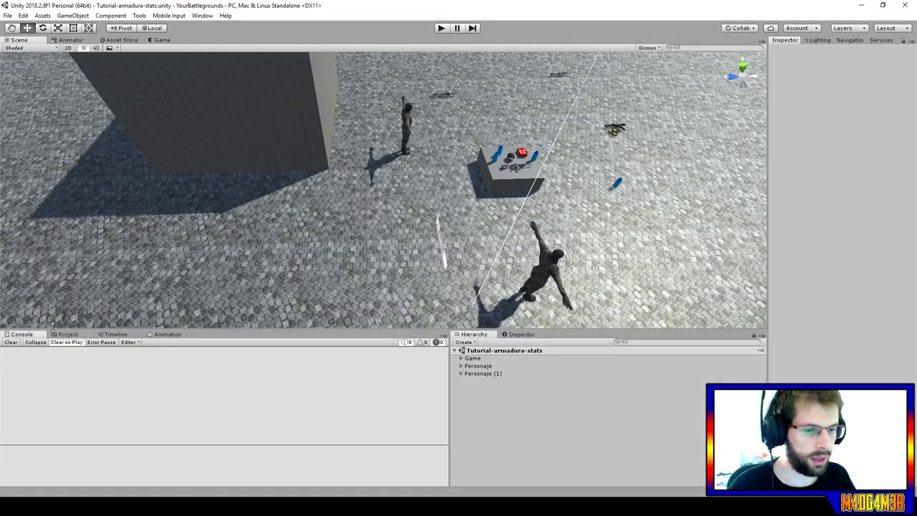
# Browse _ANIMATIONS, search 'drink', select Drinking, then clear the search to show its Interactions folder.
pyautogui.click(66, 333)
pyautogui.moveTo(115, 330); pyautogui.dragTo(115, 304)
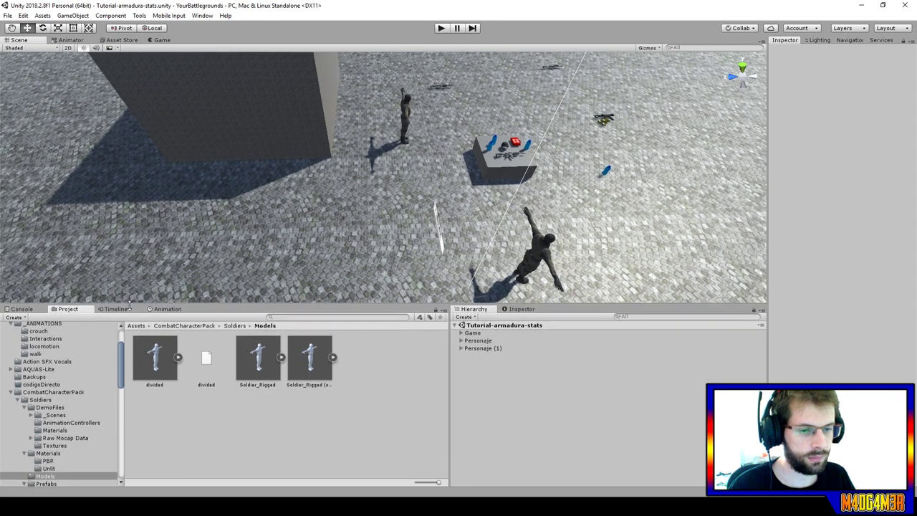
pyautogui.click(45, 323)
pyautogui.scroll(3, 52, 352)
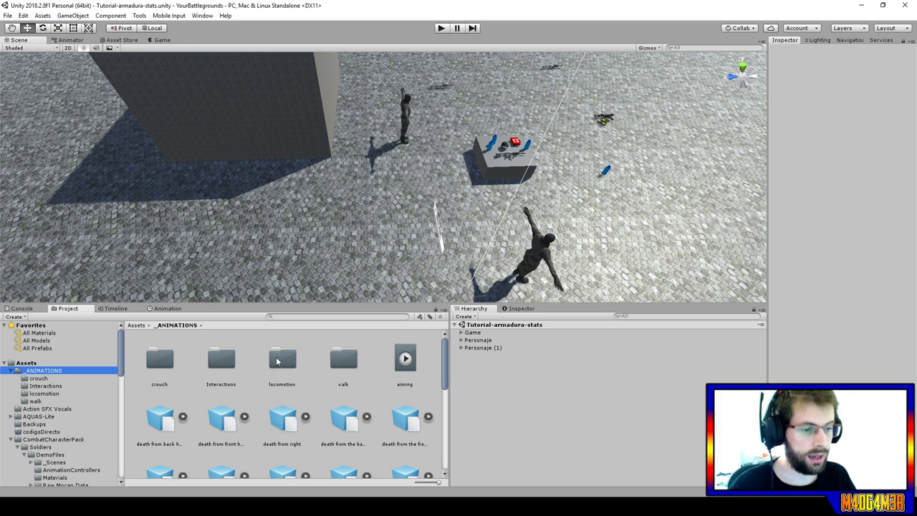
pyautogui.doubleClick(277, 360)
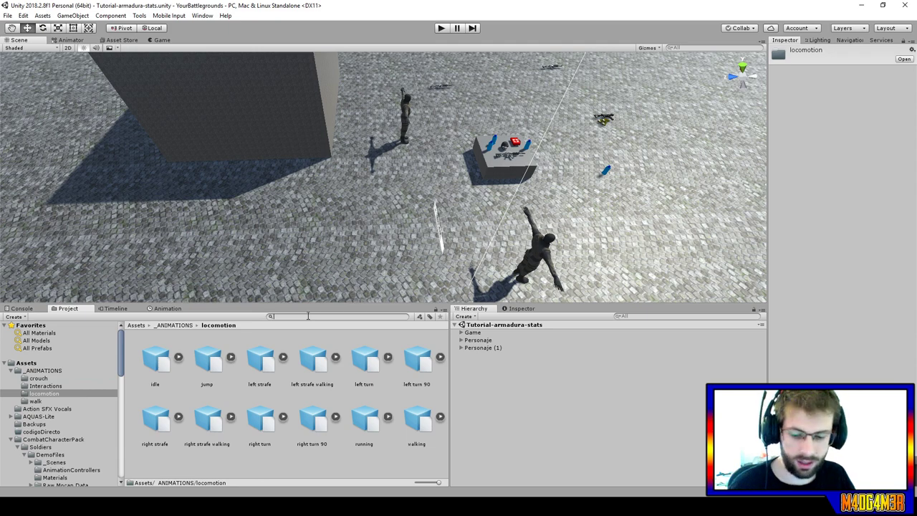
pyautogui.write('drink')
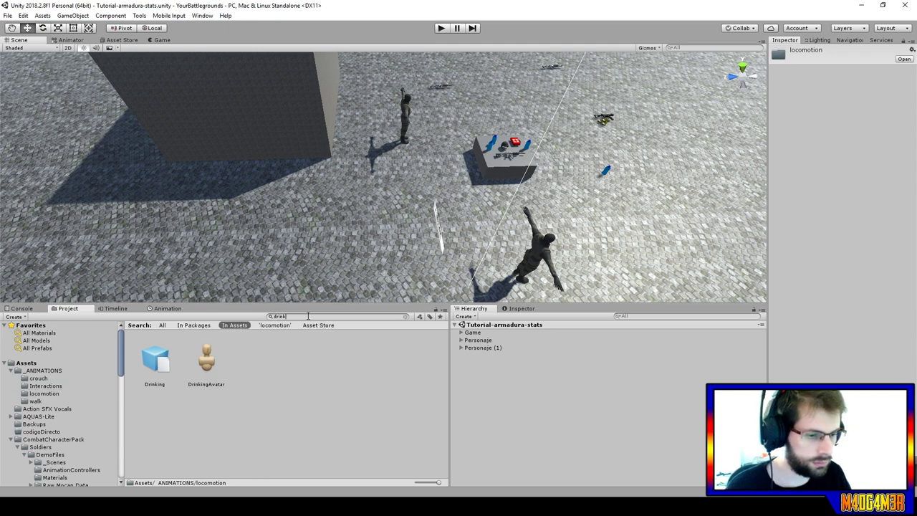
pyautogui.click(142, 367)
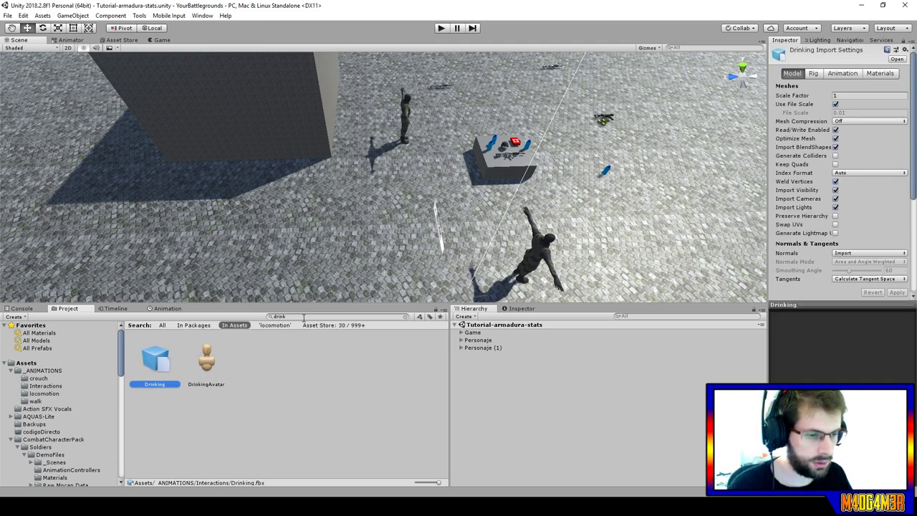
pyautogui.press('BackSpace')
pyautogui.press('BackSpace')
pyautogui.press('BackSpace')
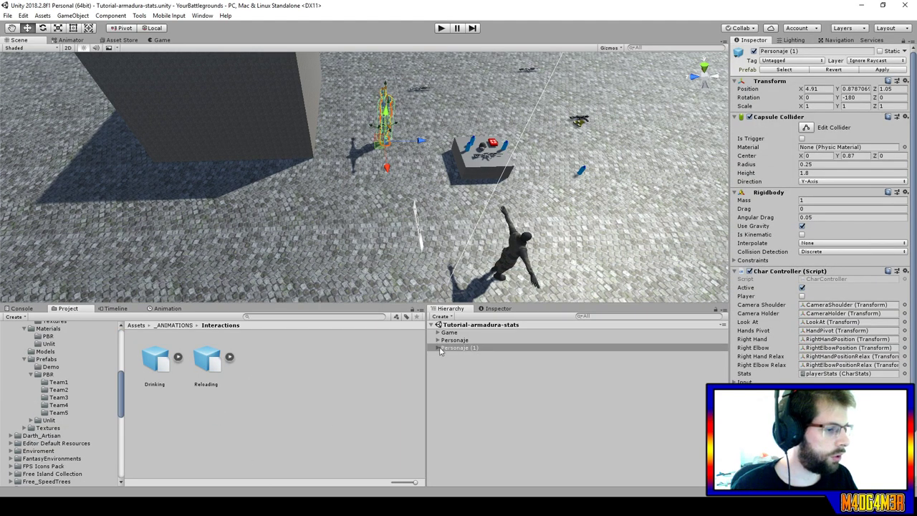
# Select the divided model under Personaje (1), fly closer, and ping its OldTestController asset.
pyautogui.click(444, 348)
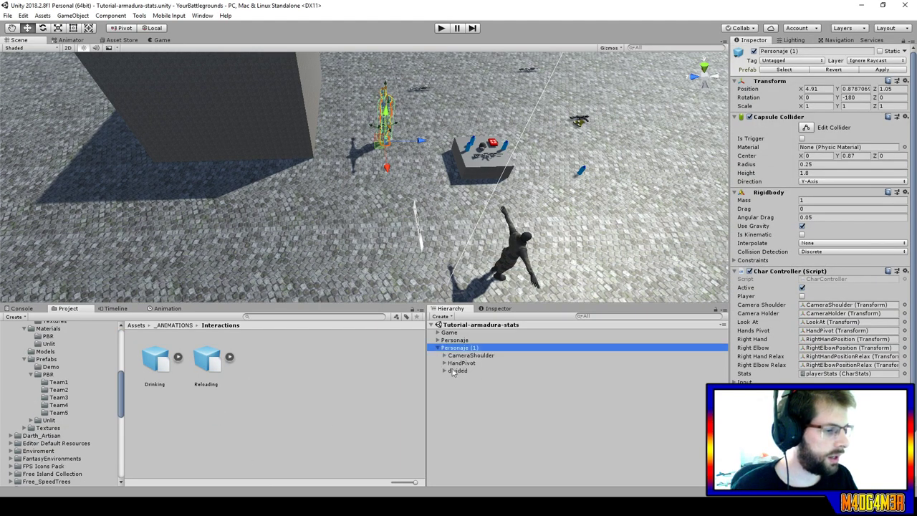
pyautogui.click(447, 370)
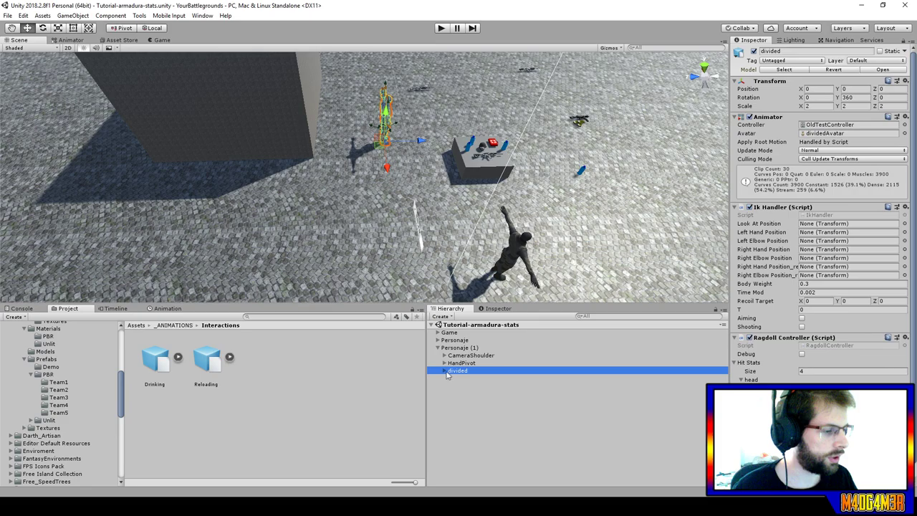
pyautogui.click(444, 371)
pyautogui.moveTo(480, 188)
pyautogui.mouseDown(button='right')
pyautogui.moveTo(435, 101)
pyautogui.moveTo(442, 129)
pyautogui.mouseUp(button='right')
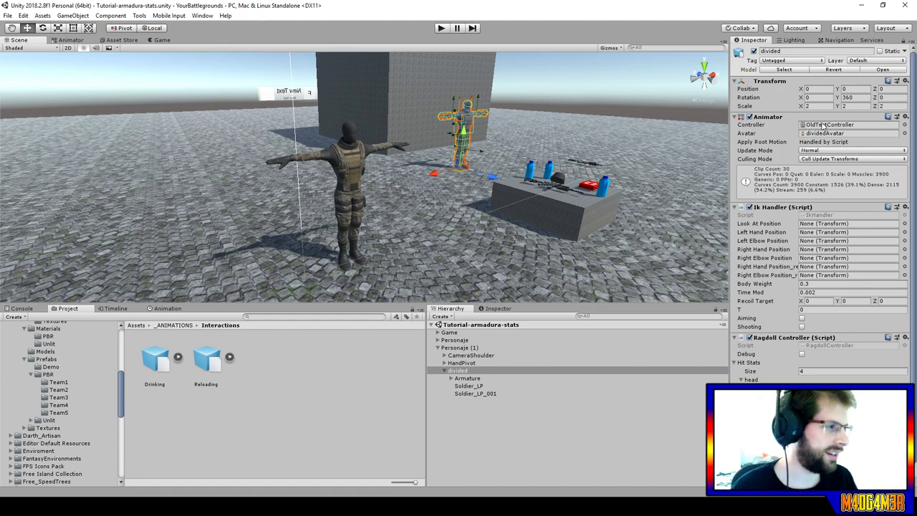
pyautogui.click(831, 124)
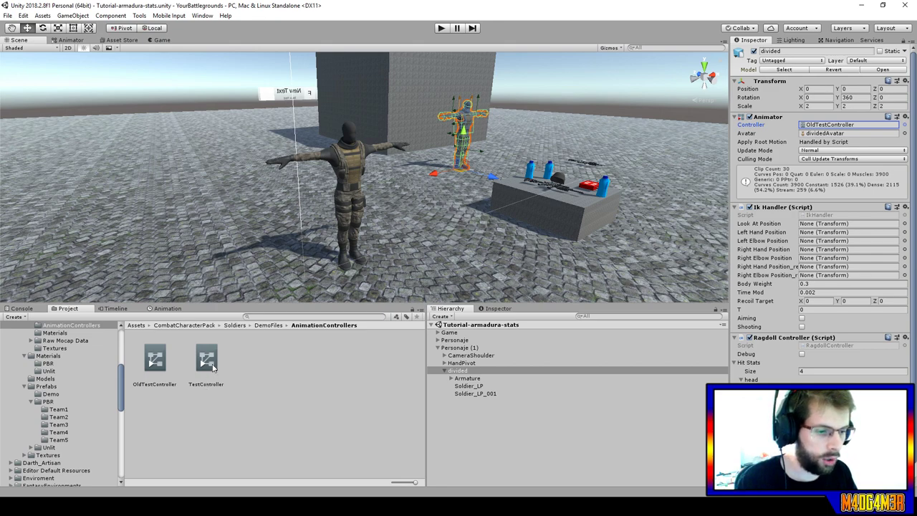
# Assign TestController to the soldier's Animator and view its Base Layer graph.
pyautogui.click(210, 364)
pyautogui.moveTo(318, 344); pyautogui.dragTo(849, 124)
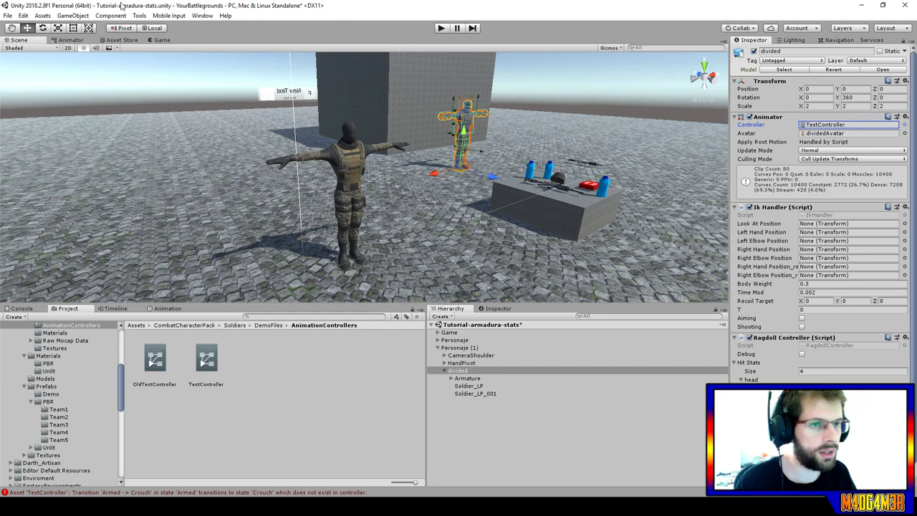
pyautogui.click(71, 41)
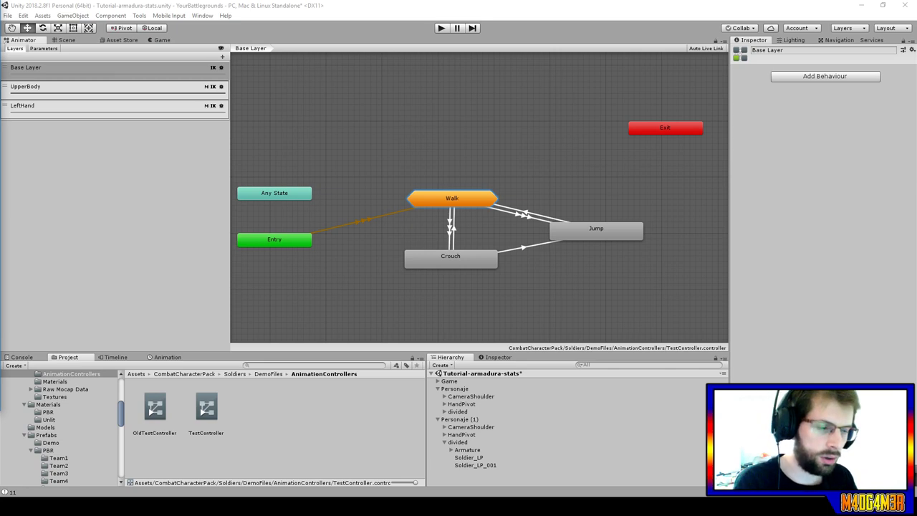
# Enter Play mode, run and steer the character with W, then stop Play mode.
pyautogui.click(441, 28)
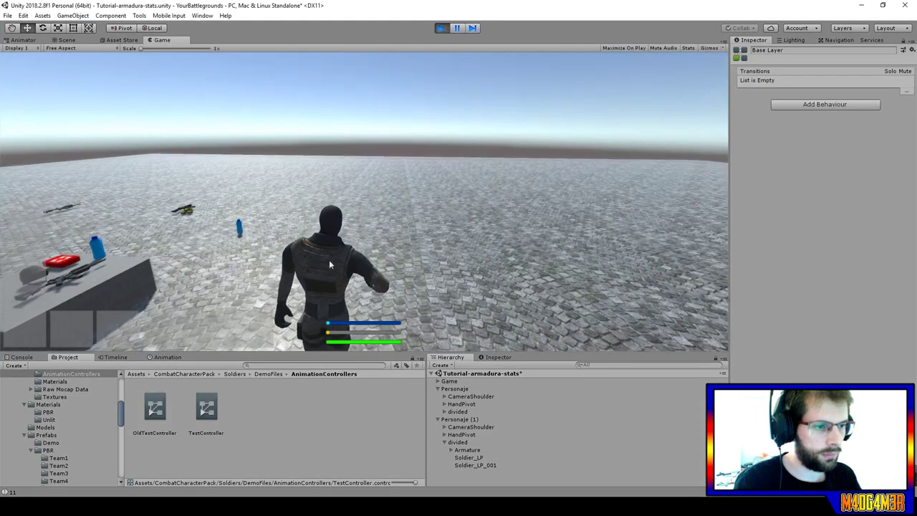
pyautogui.press('w')
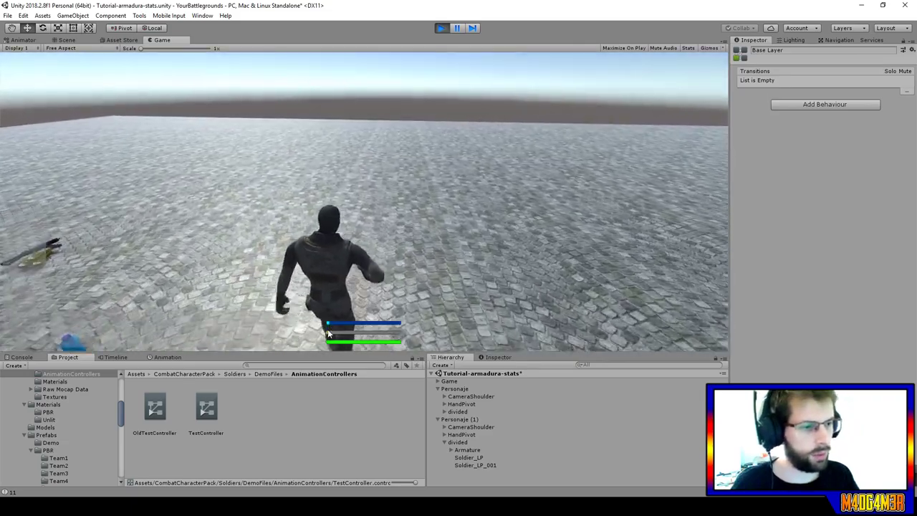
pyautogui.press('w')
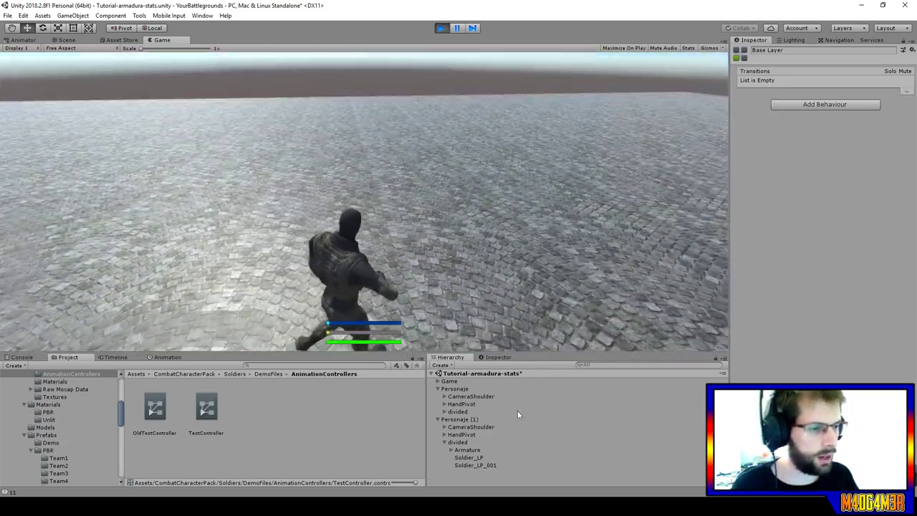
pyautogui.press('w')
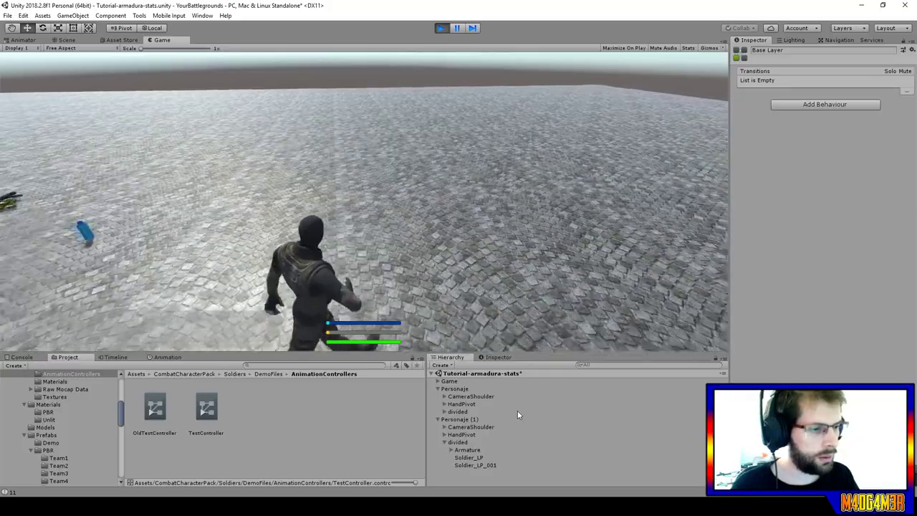
pyautogui.press('w')
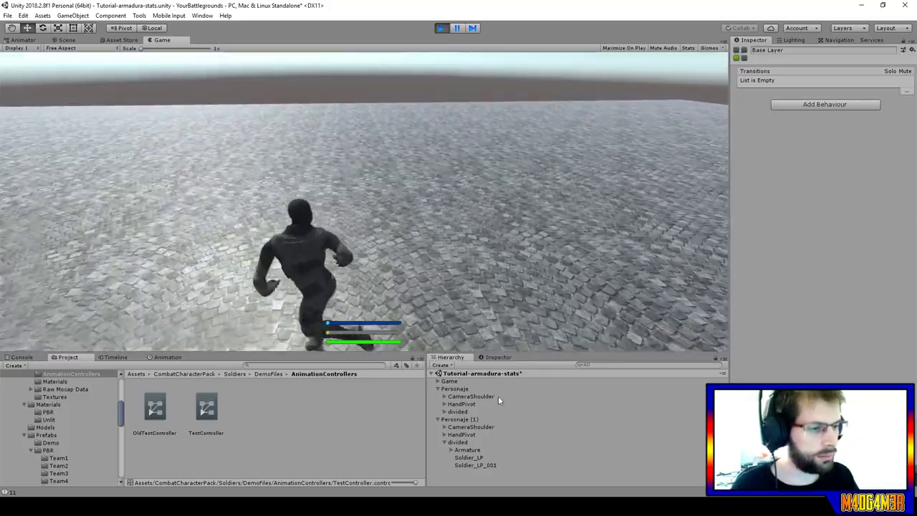
pyautogui.press('w')
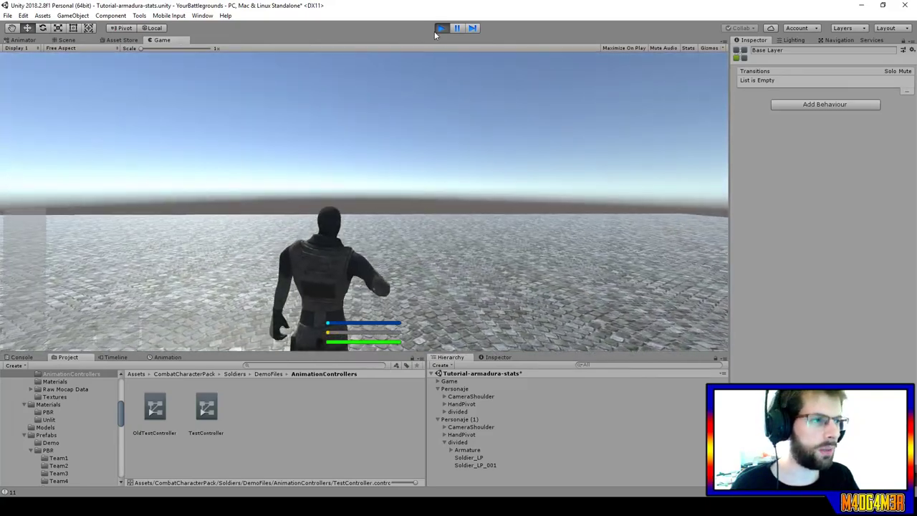
pyautogui.click(443, 28)
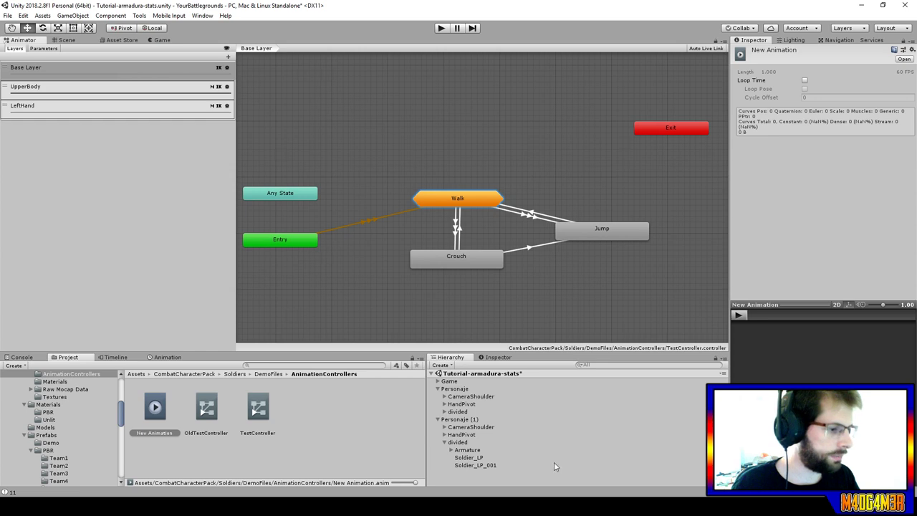
# Clear the scene selection and inspect OldTestController's Walk state in the Animator.
pyautogui.click(438, 419)
pyautogui.click(455, 412)
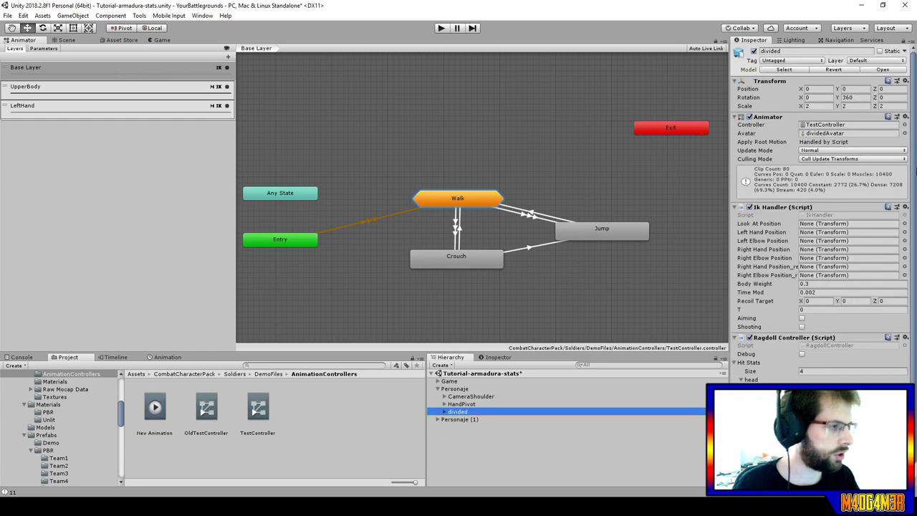
pyautogui.click(458, 437)
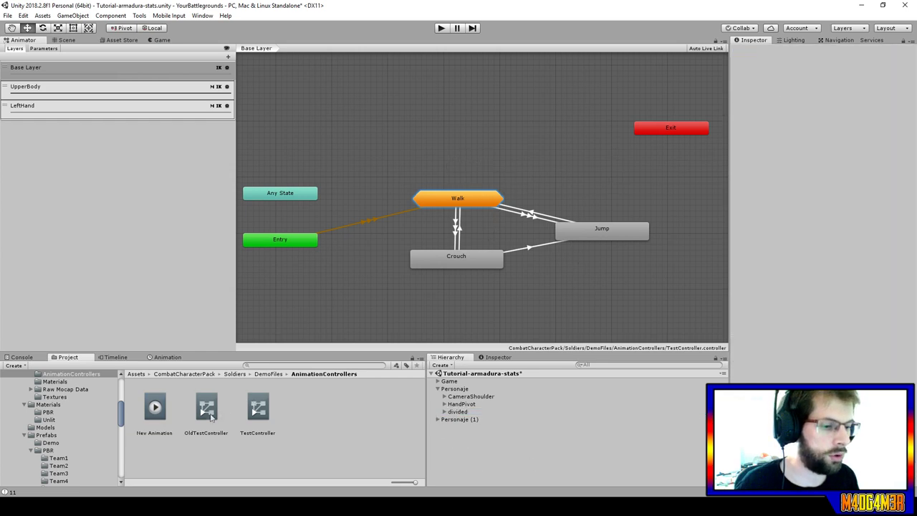
pyautogui.click(206, 408)
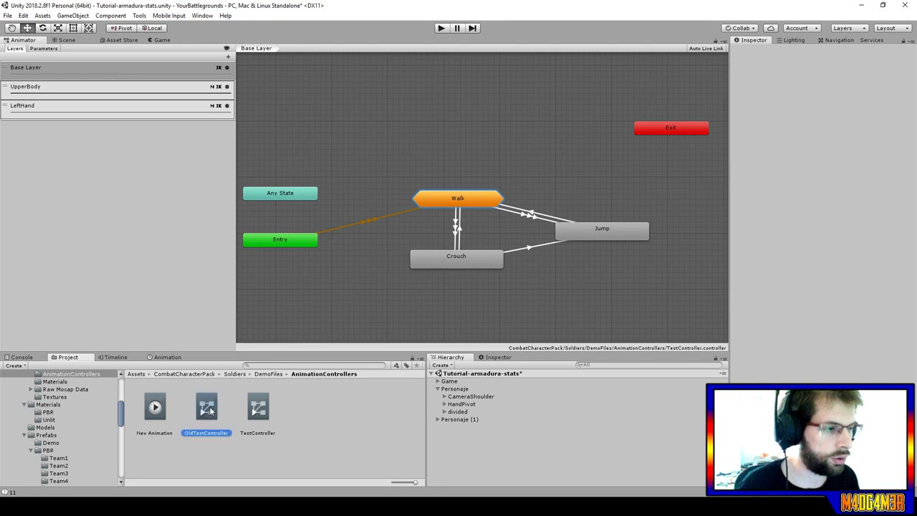
pyautogui.click(458, 219)
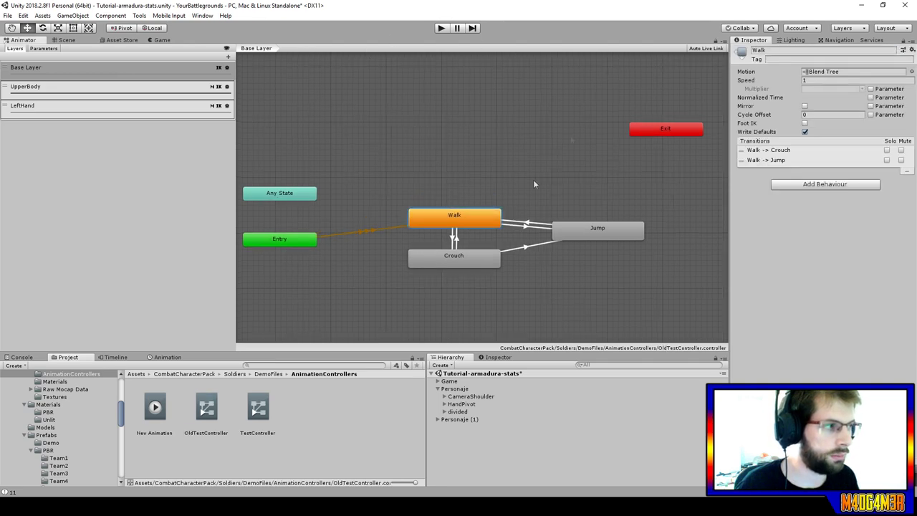
# Add a New StateMachine above Walk in TestController, then compare with OldTestController's Walk state.
pyautogui.rightClick(392, 117)
pyautogui.moveTo(444, 124)
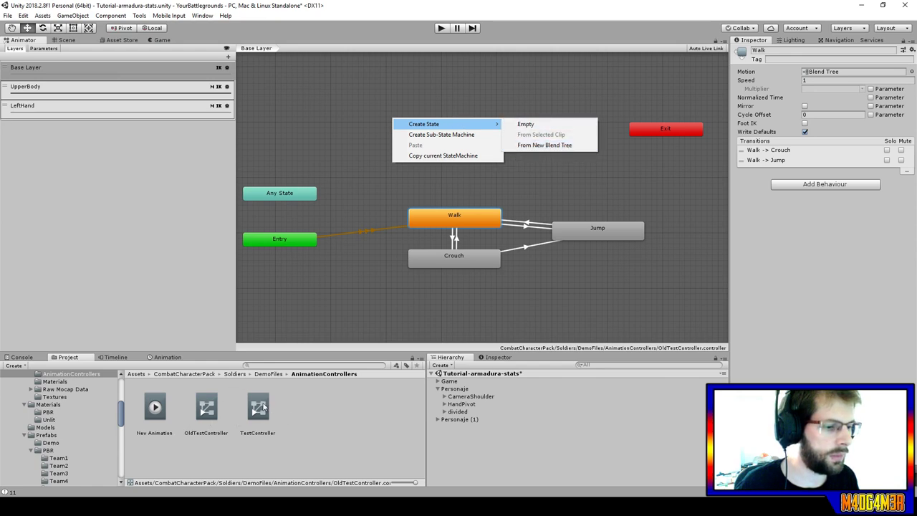
pyautogui.click(261, 411)
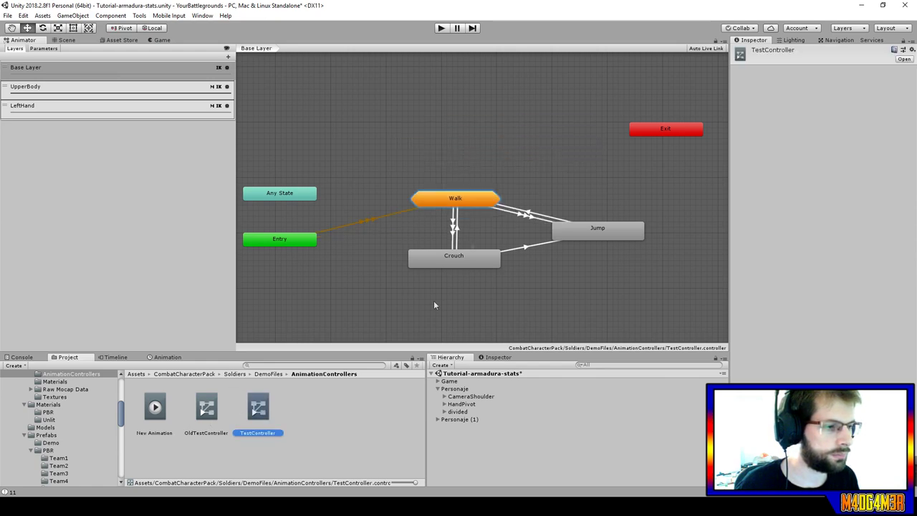
pyautogui.rightClick(453, 139)
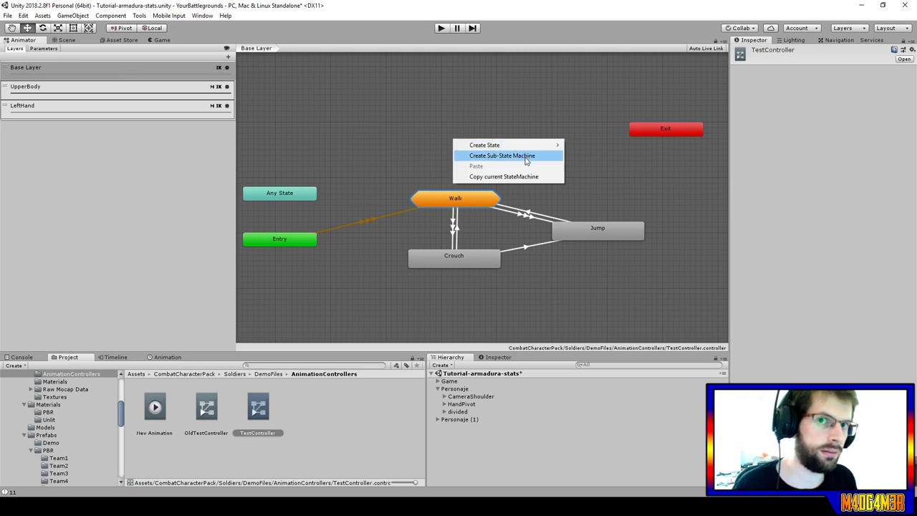
pyautogui.click(525, 161)
pyautogui.moveTo(512, 148)
pyautogui.mouseDown()
pyautogui.moveTo(481, 125)
pyautogui.moveTo(430, 135)
pyautogui.mouseUp()
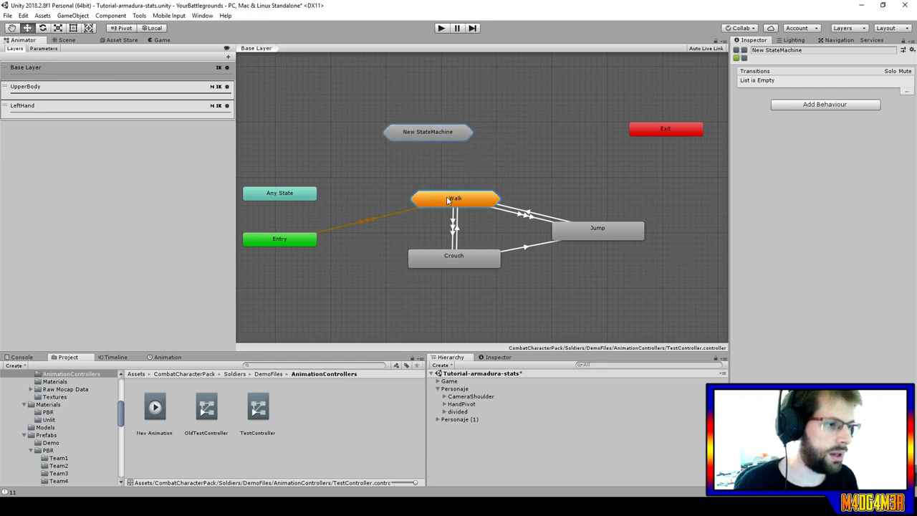
pyautogui.click(192, 416)
pyautogui.click(439, 217)
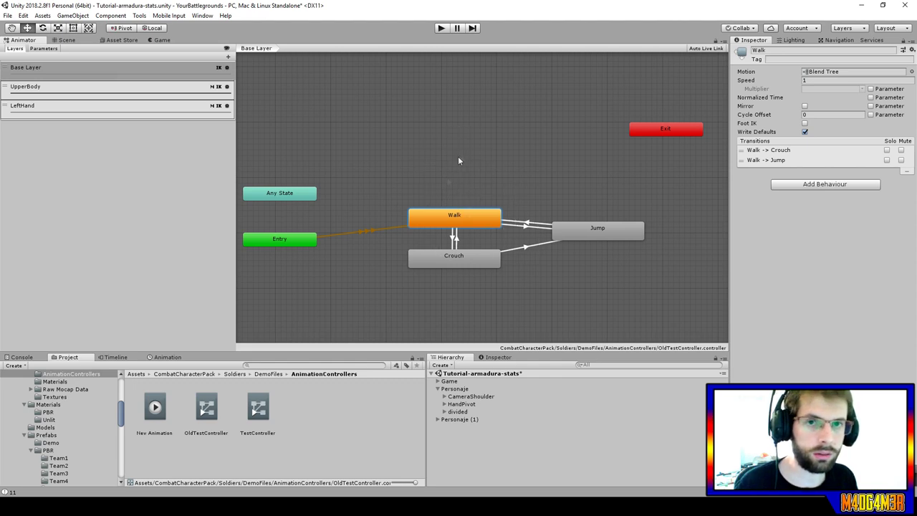
# Enter TestController's Walk sub-state machine, review Unarmed and Armed, and open Unarmed's blend tree.
pyautogui.click(258, 409)
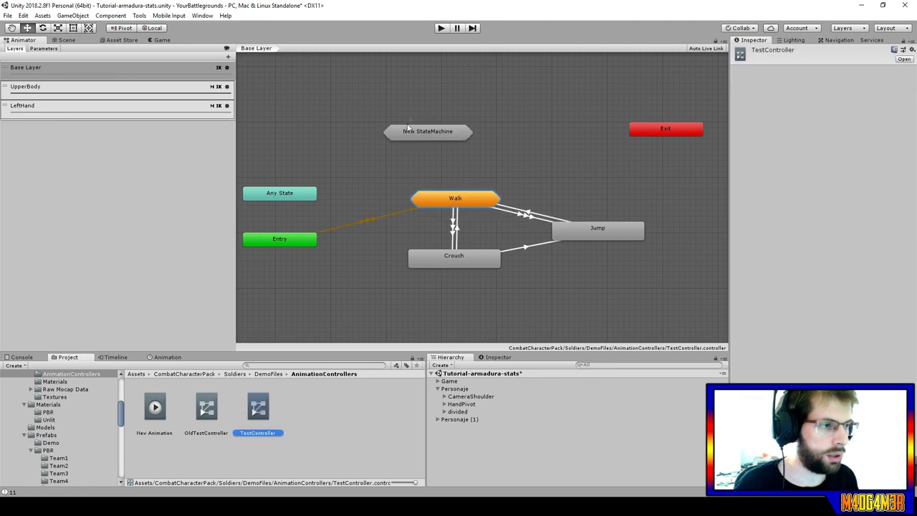
pyautogui.doubleClick(423, 131)
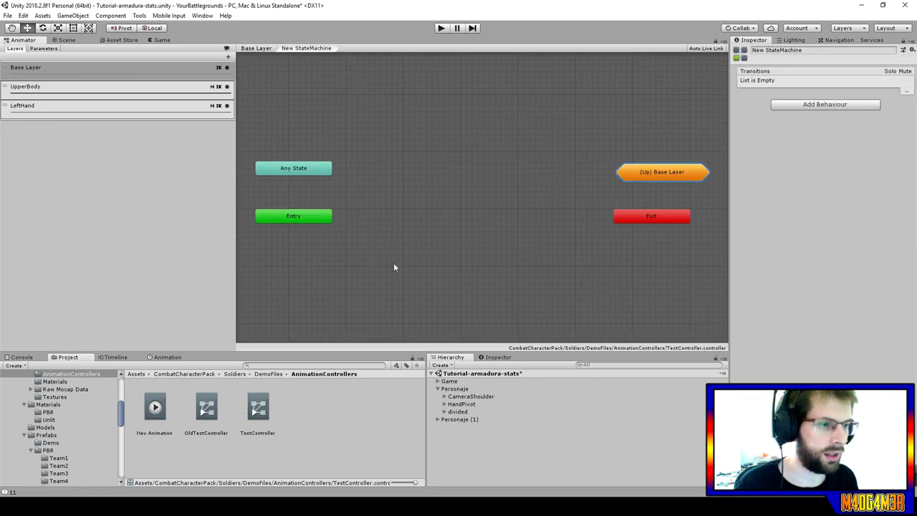
pyautogui.click(264, 49)
pyautogui.doubleClick(451, 203)
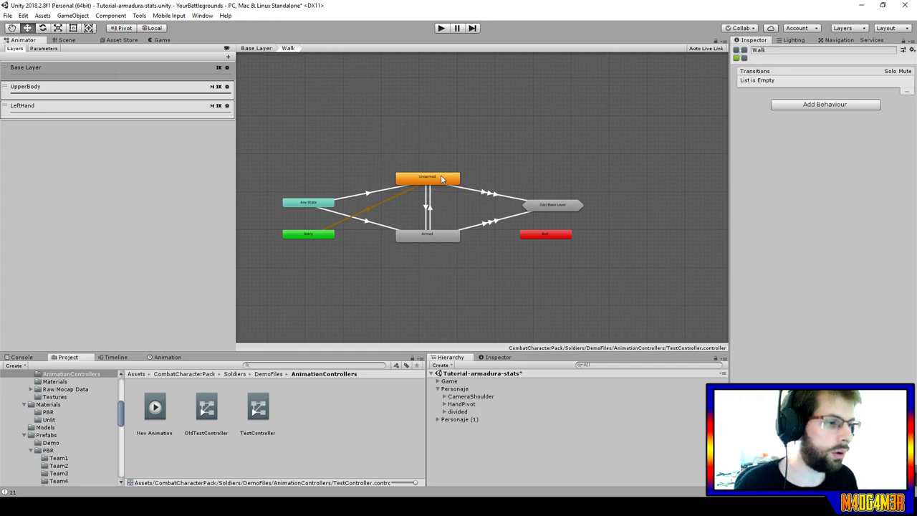
pyautogui.click(443, 179)
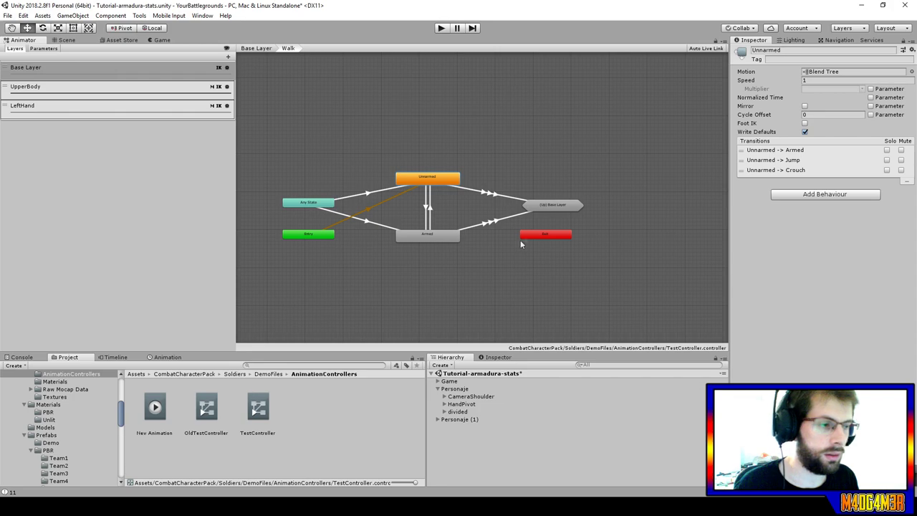
pyautogui.click(424, 240)
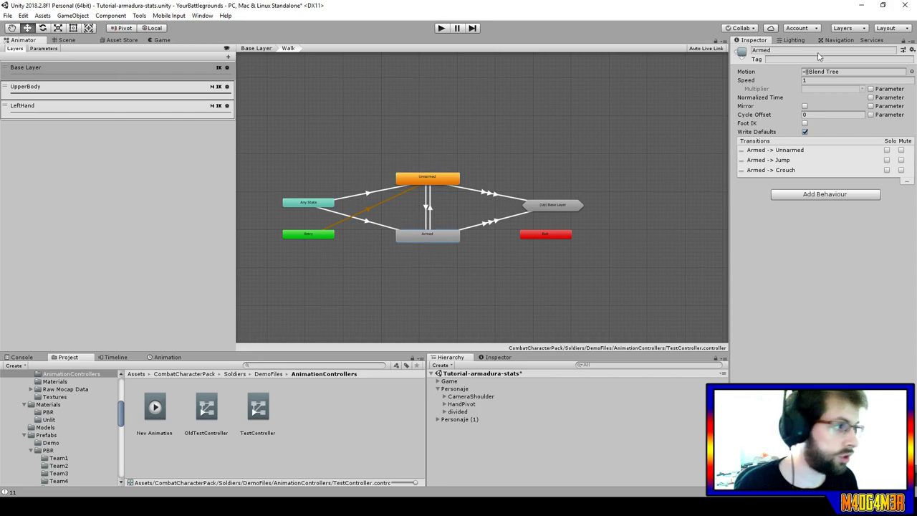
pyautogui.click(435, 181)
pyautogui.doubleClick(435, 181)
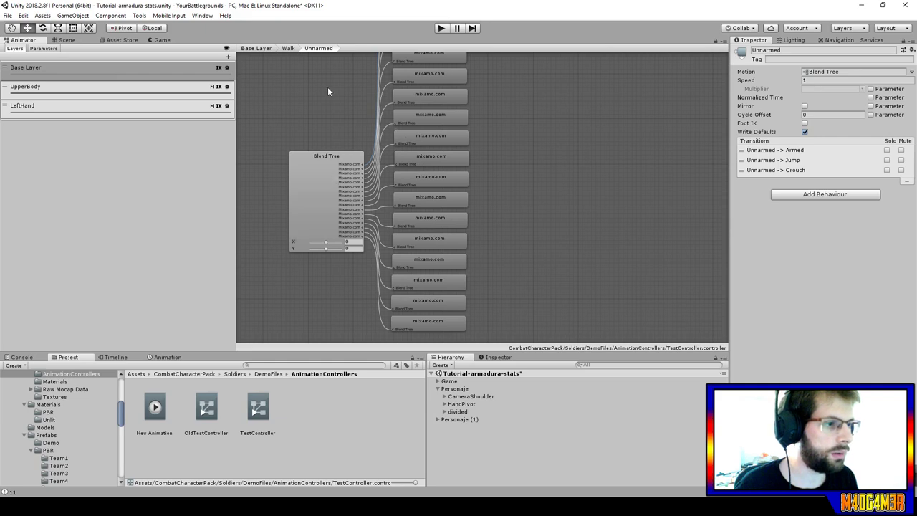
# Select the Unarmed Blend Tree and ping its first motion's idle clip in an enlarged Project panel.
pyautogui.click(353, 240)
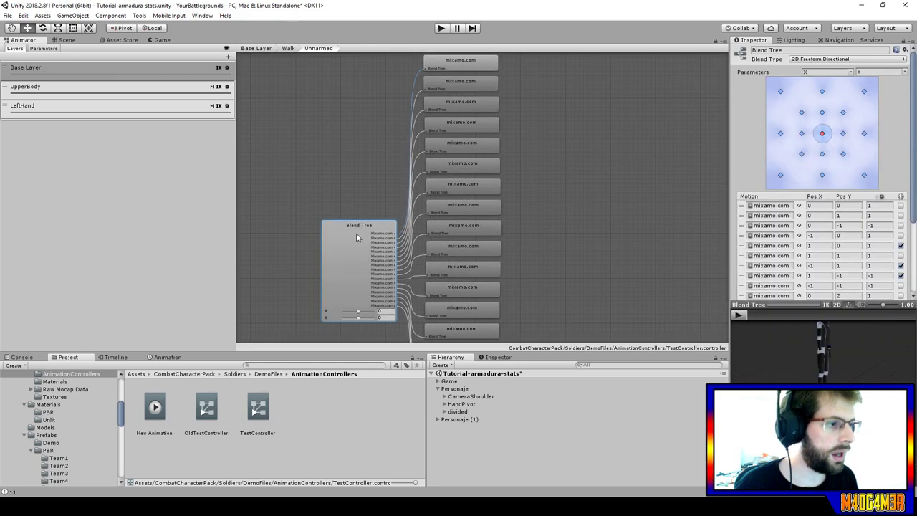
pyautogui.scroll(-4, 826, 209)
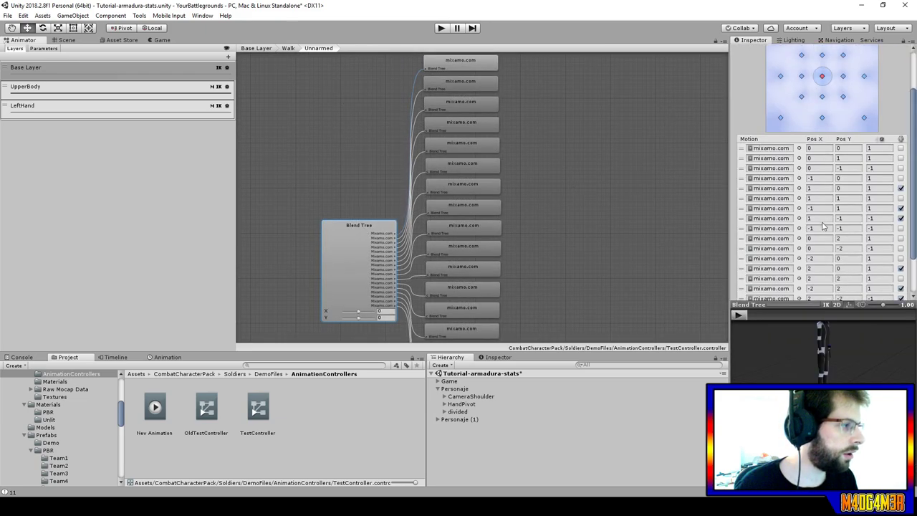
pyautogui.click(774, 120)
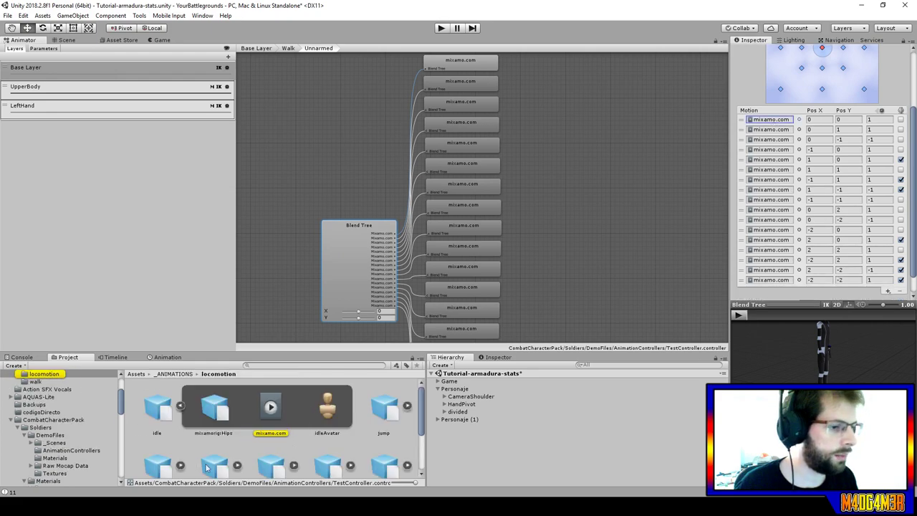
pyautogui.click(180, 407)
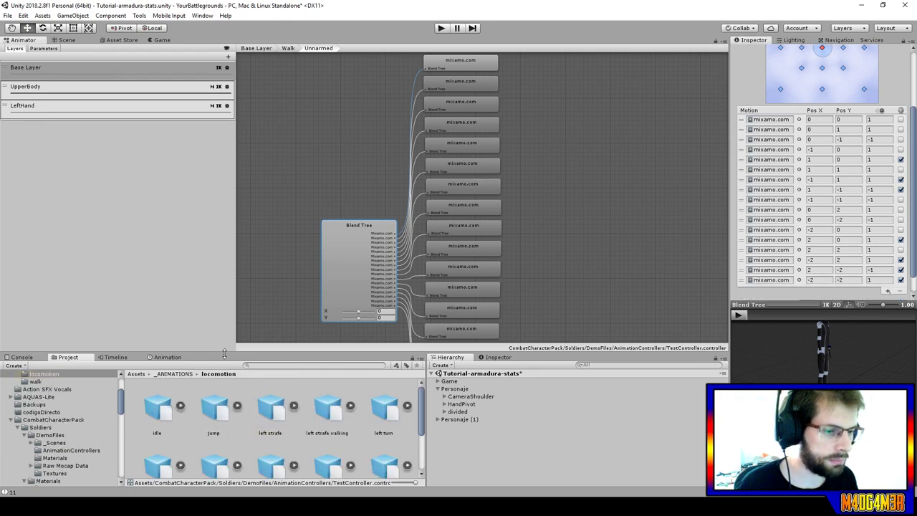
pyautogui.moveTo(225, 352); pyautogui.dragTo(231, 290)
pyautogui.click(770, 120)
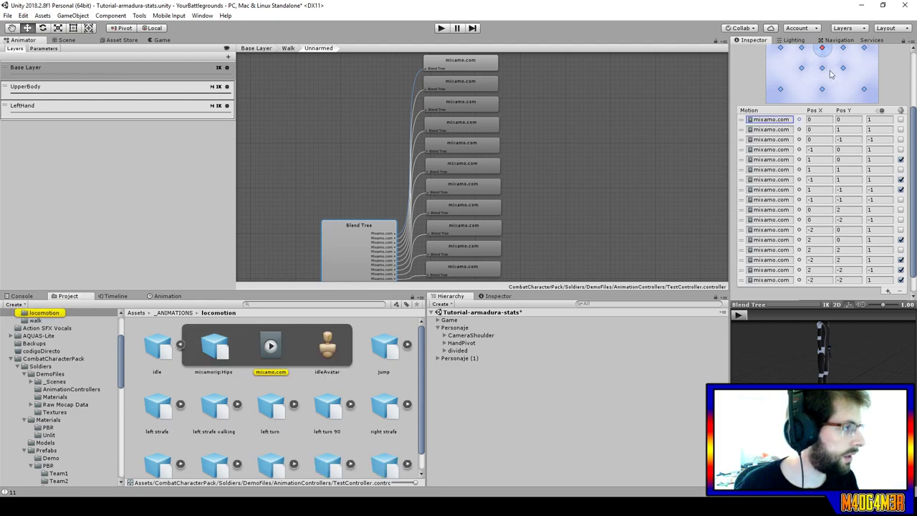
pyautogui.scroll(2, 833, 86)
pyautogui.scroll(1, 834, 85)
# Review the idle clip's Rig and Animation import settings, keeping root rotation based on Original.
pyautogui.click(158, 349)
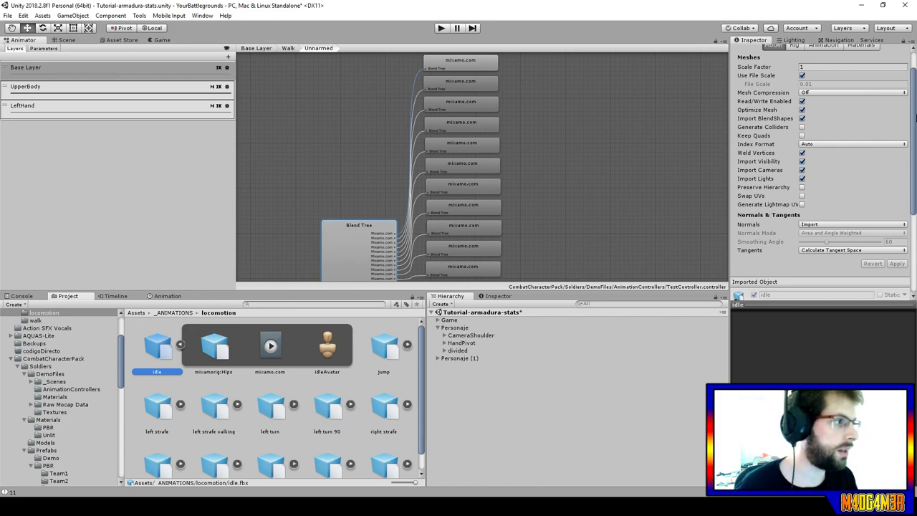
pyautogui.scroll(2, 815, 135)
pyautogui.click(797, 74)
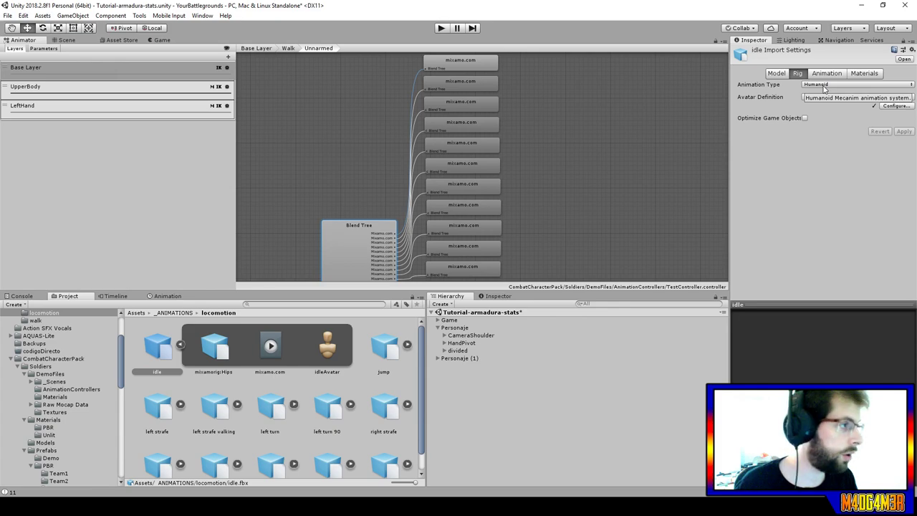
pyautogui.click(829, 74)
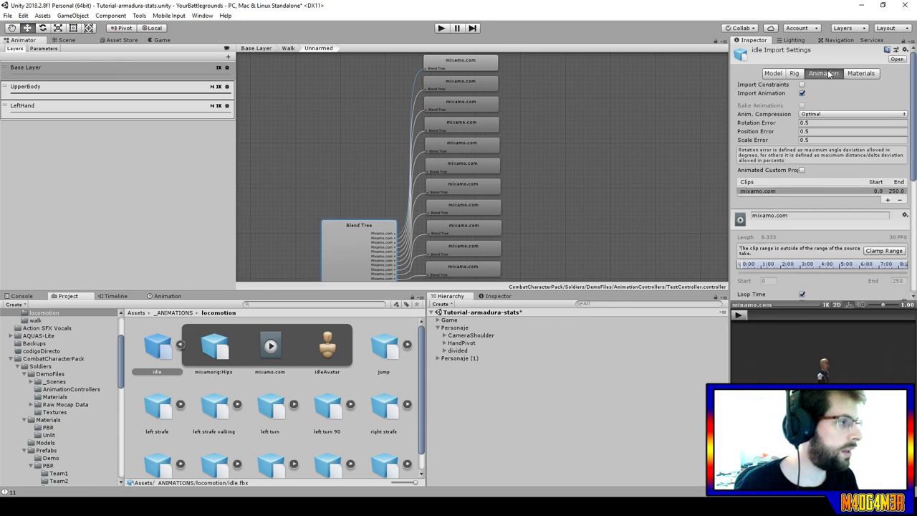
pyautogui.scroll(-5, 806, 155)
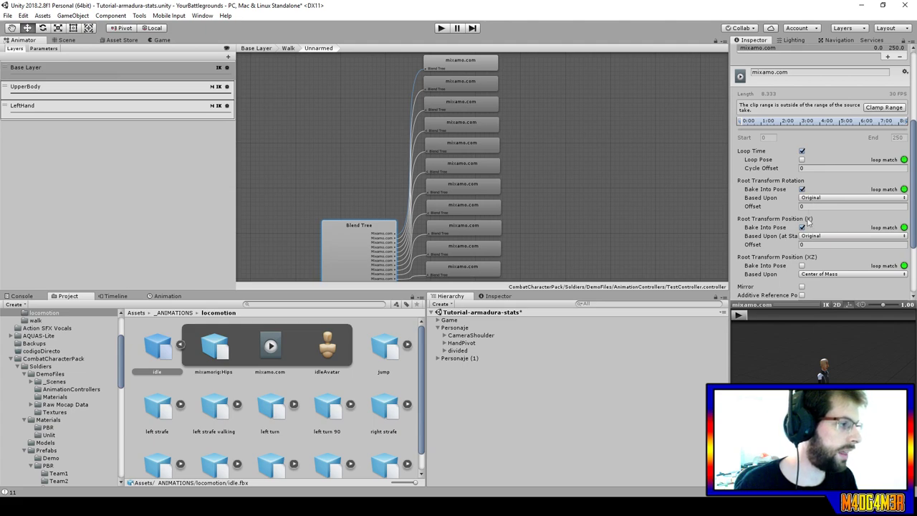
pyautogui.click(820, 197)
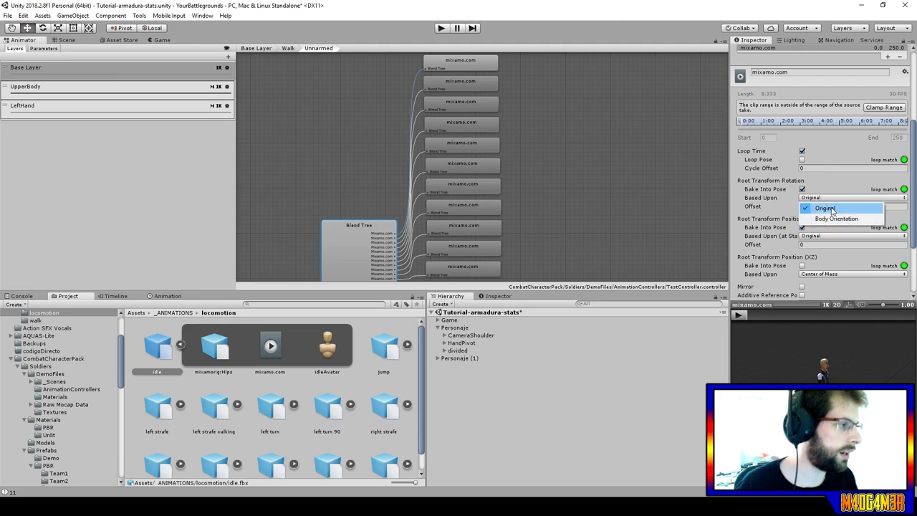
pyautogui.click(832, 209)
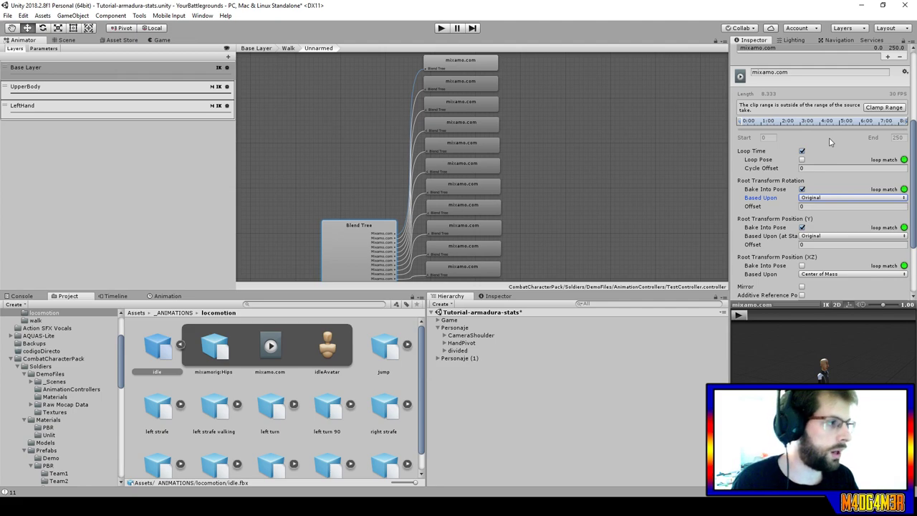
# Back in the blend tree, trace the first motion to idle and the second to the walking clip.
pyautogui.click(335, 250)
pyautogui.click(771, 105)
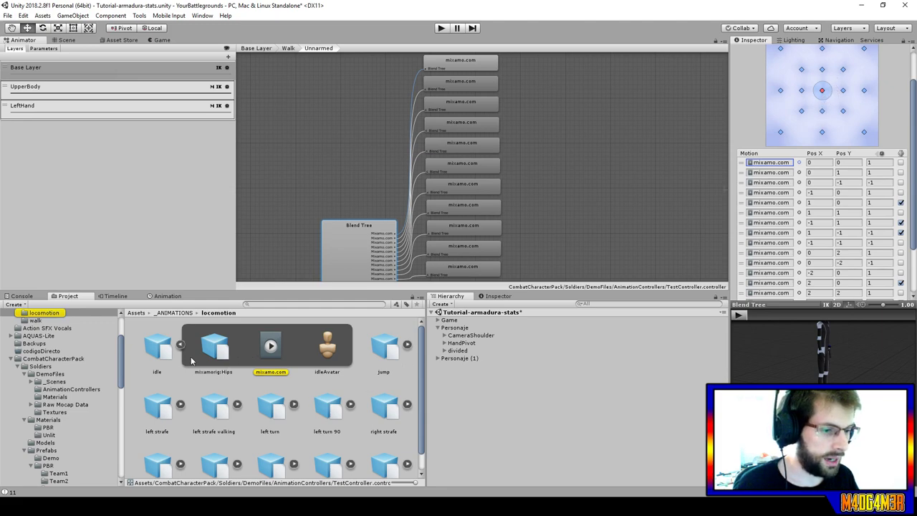
pyautogui.click(770, 172)
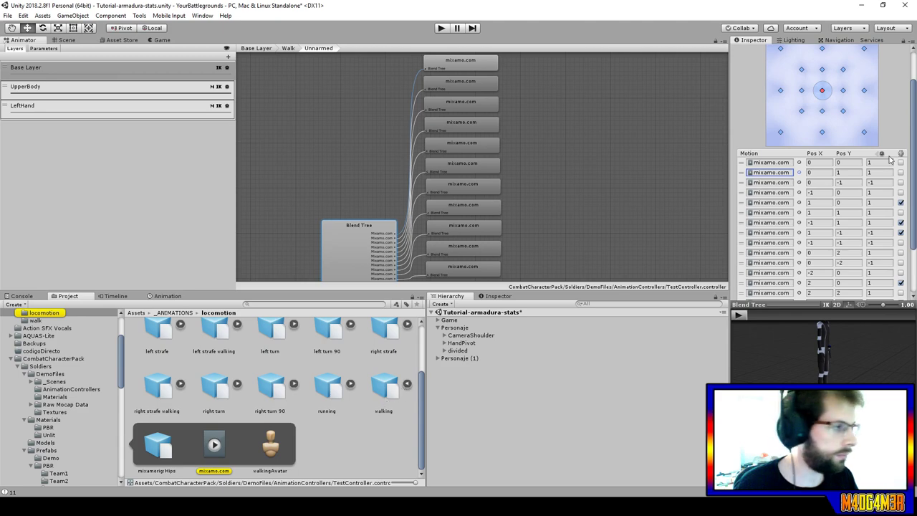
pyautogui.click(783, 185)
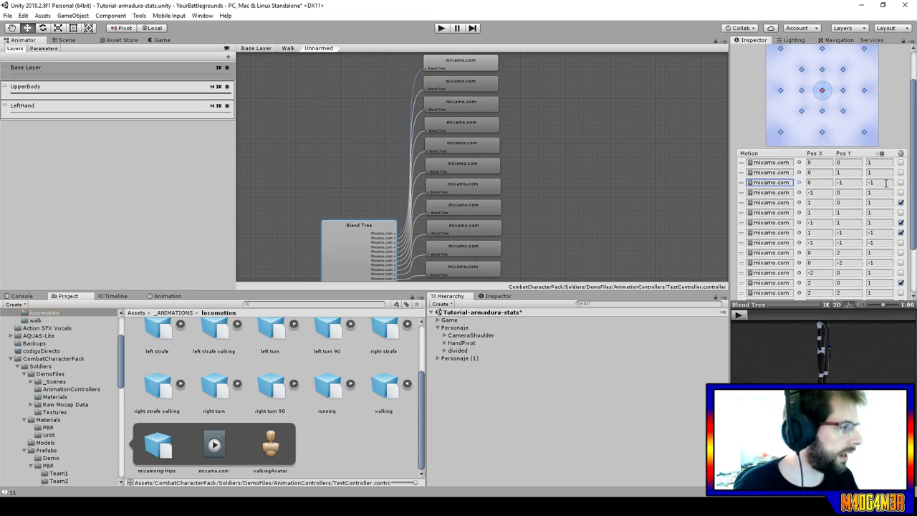
pyautogui.click(786, 194)
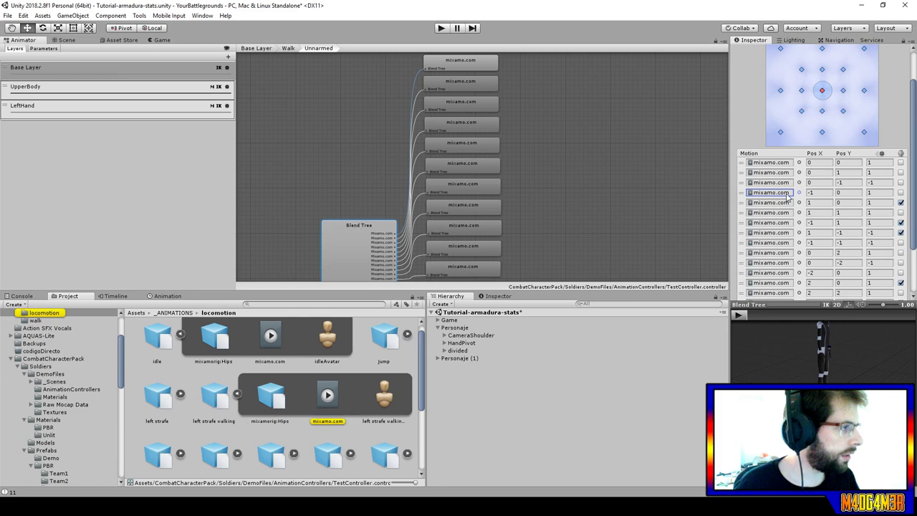
pyautogui.click(744, 193)
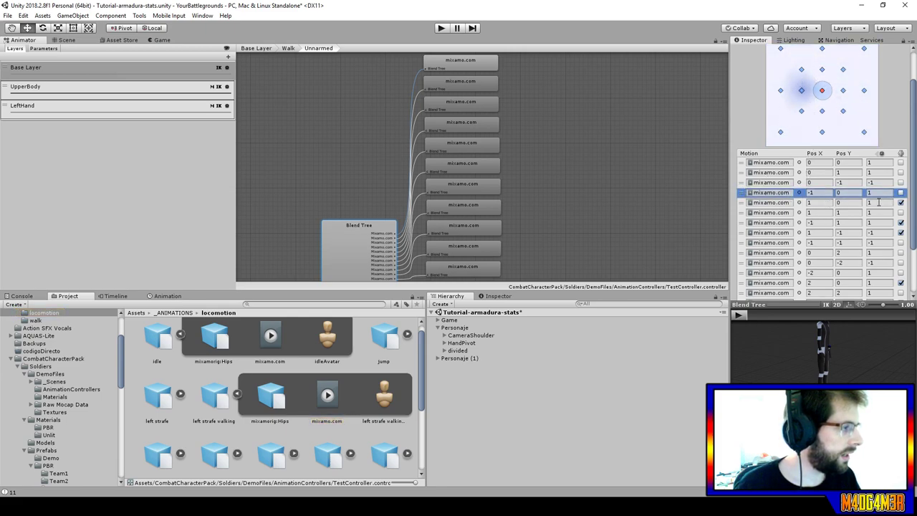
pyautogui.click(774, 193)
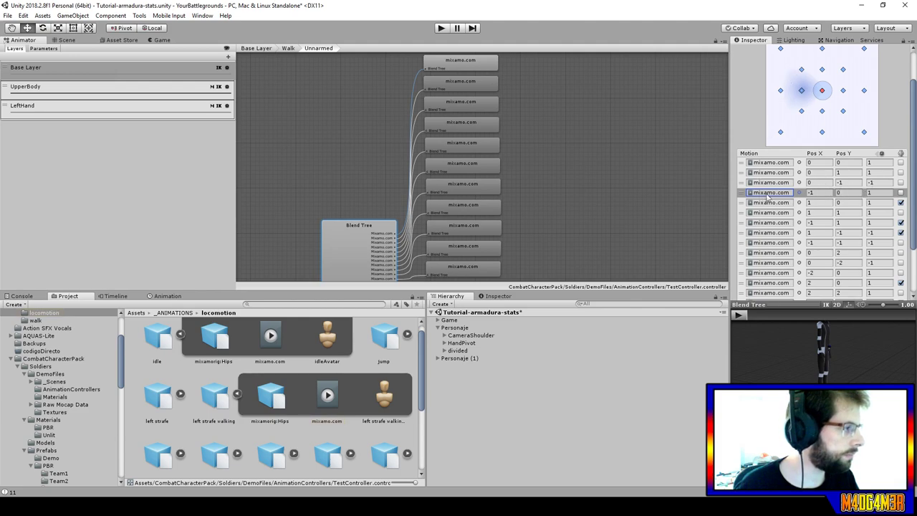
pyautogui.click(767, 203)
pyautogui.click(743, 203)
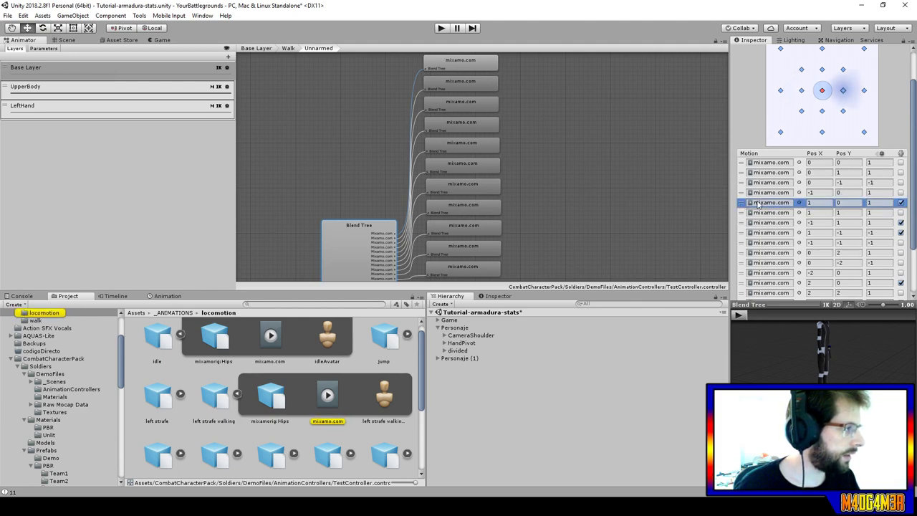
pyautogui.click(759, 204)
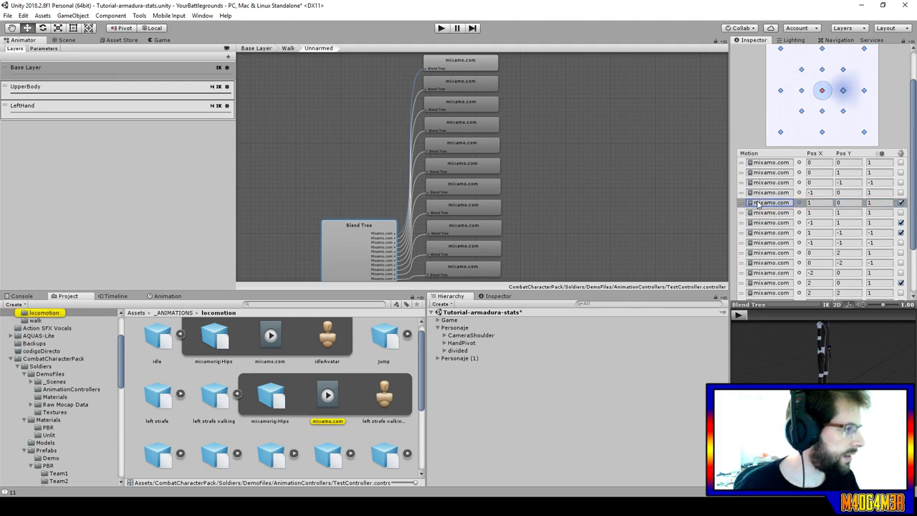
pyautogui.click(222, 429)
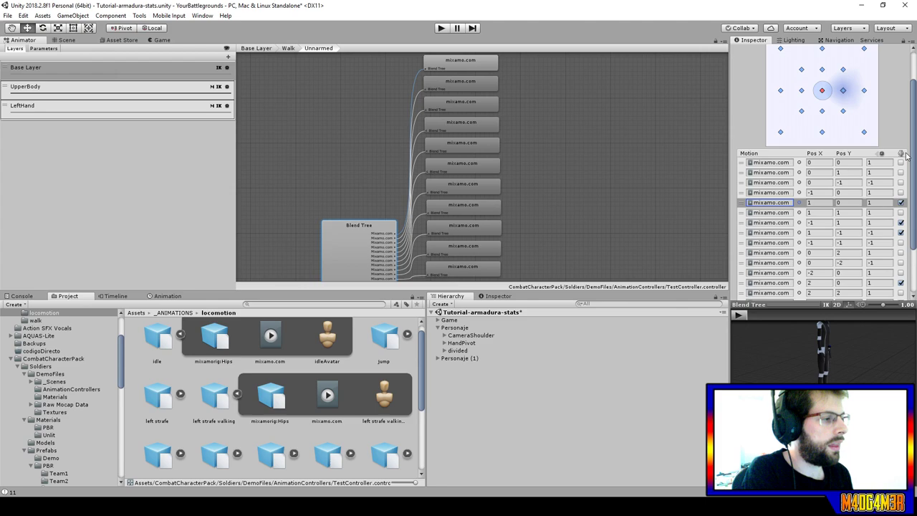
pyautogui.click(758, 213)
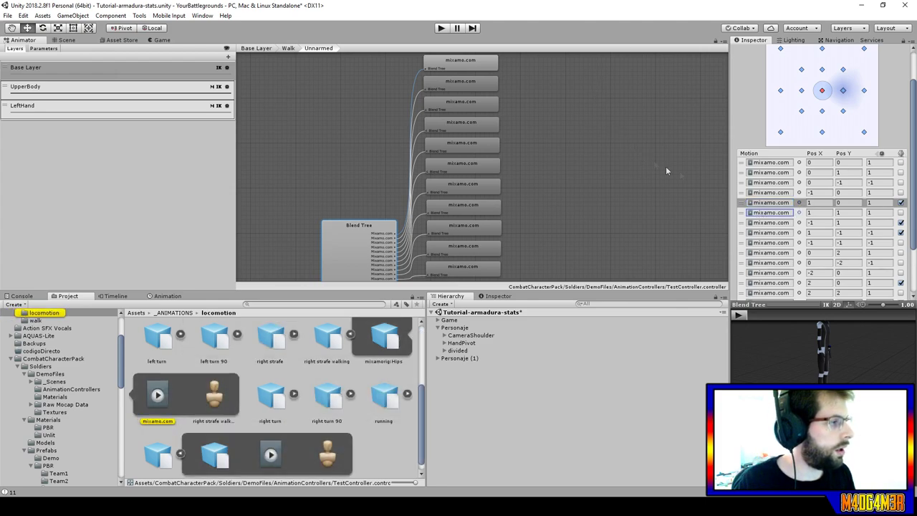
pyautogui.click(742, 204)
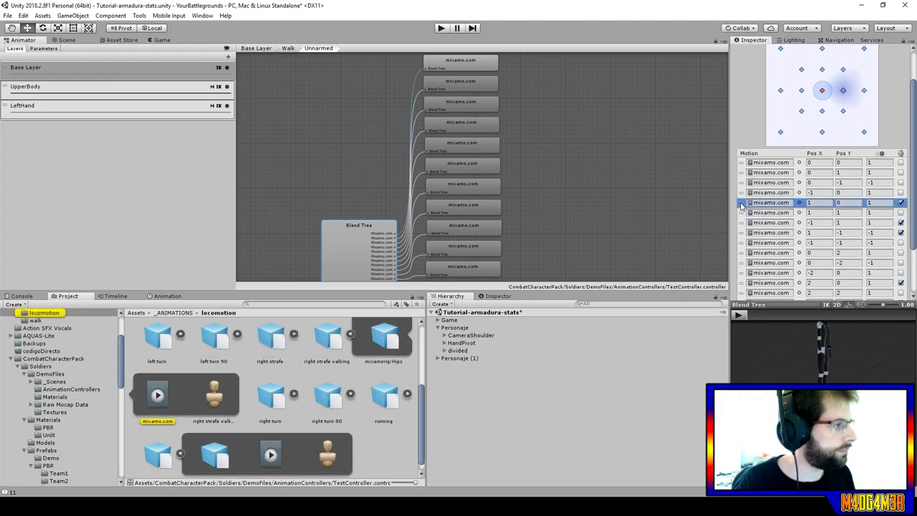
pyautogui.click(741, 213)
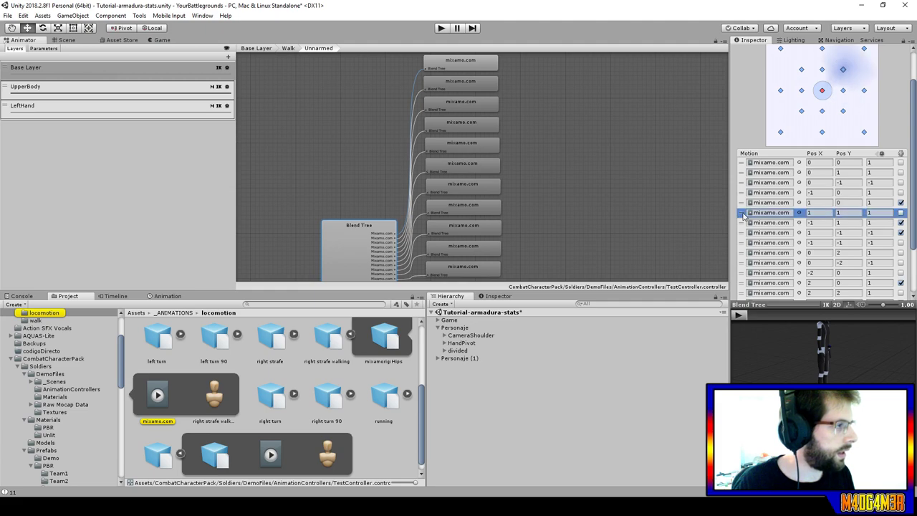
pyautogui.click(756, 214)
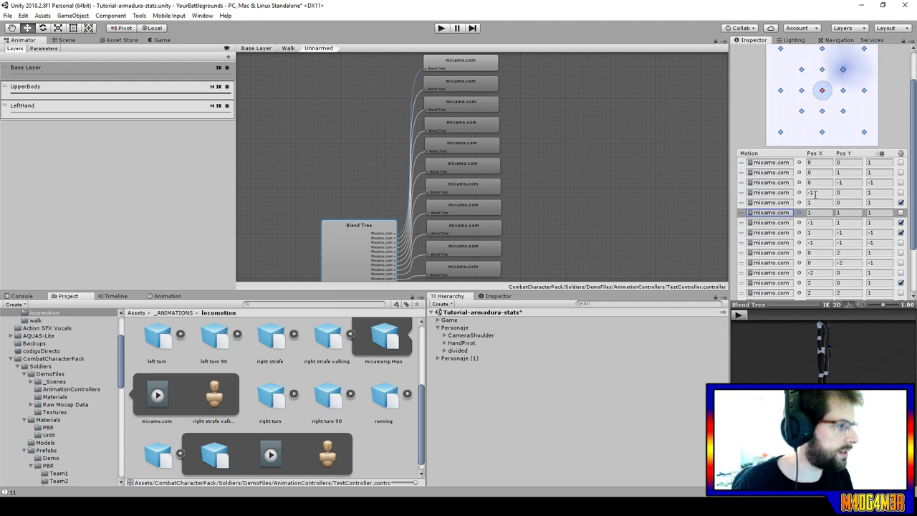
# Trace the seventh and eighth motions' clips and set the (1, -1) motion's speed to -1.
pyautogui.click(772, 224)
pyautogui.click(743, 226)
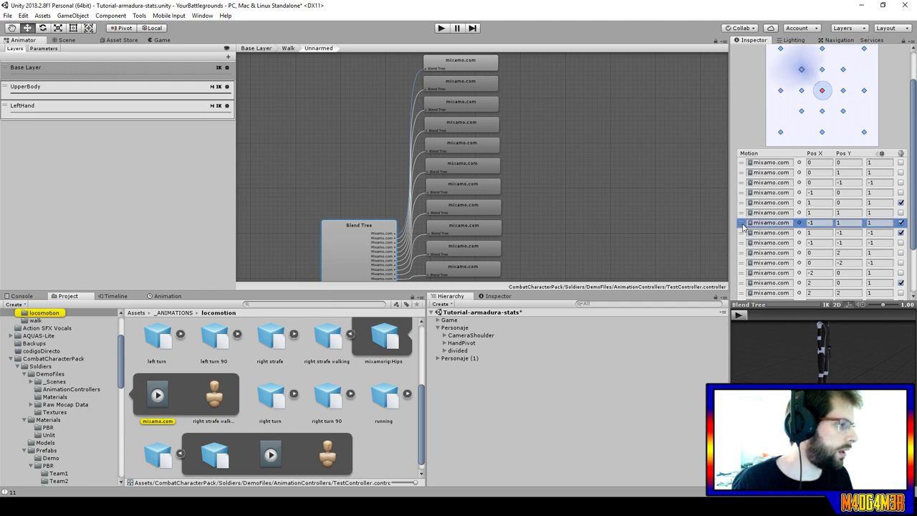
pyautogui.click(770, 223)
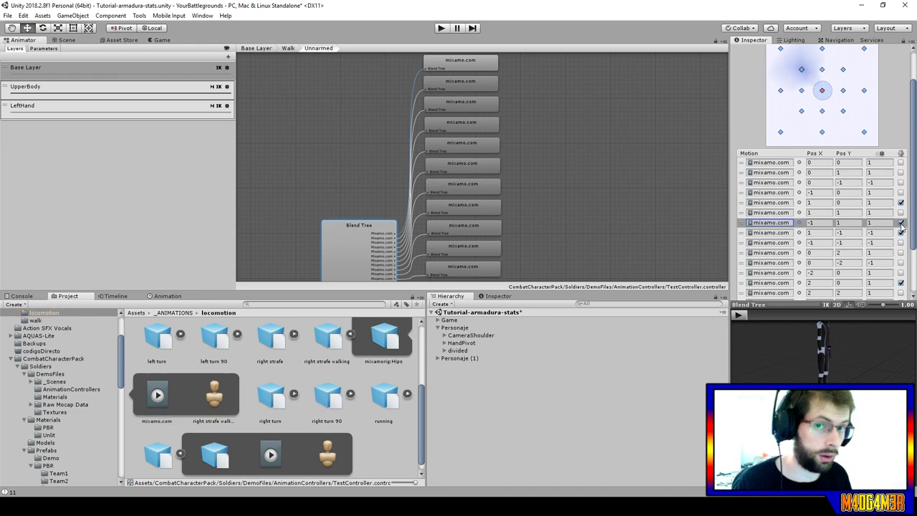
pyautogui.click(765, 235)
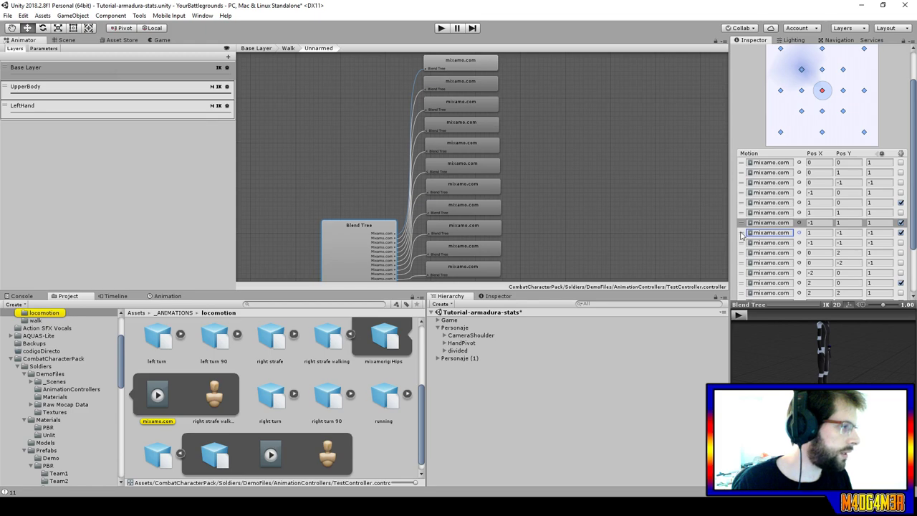
pyautogui.click(742, 235)
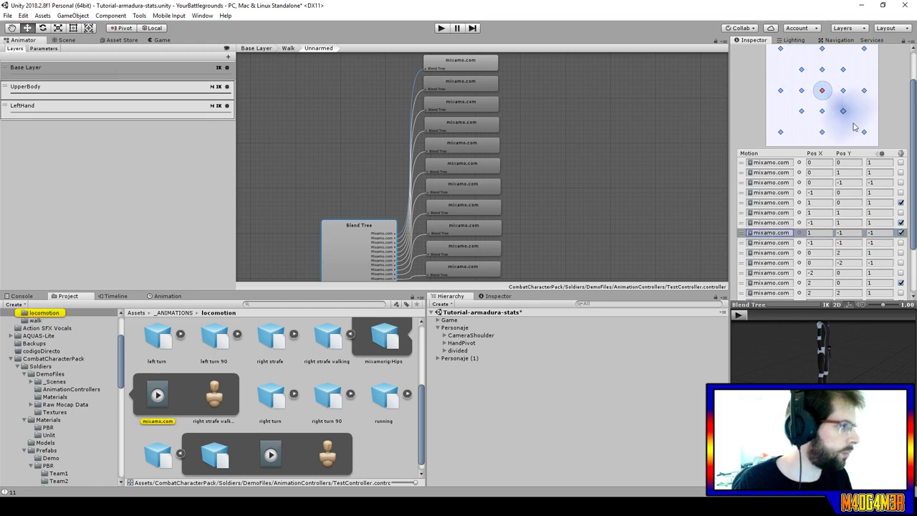
pyautogui.click(870, 232)
pyautogui.write('-1')
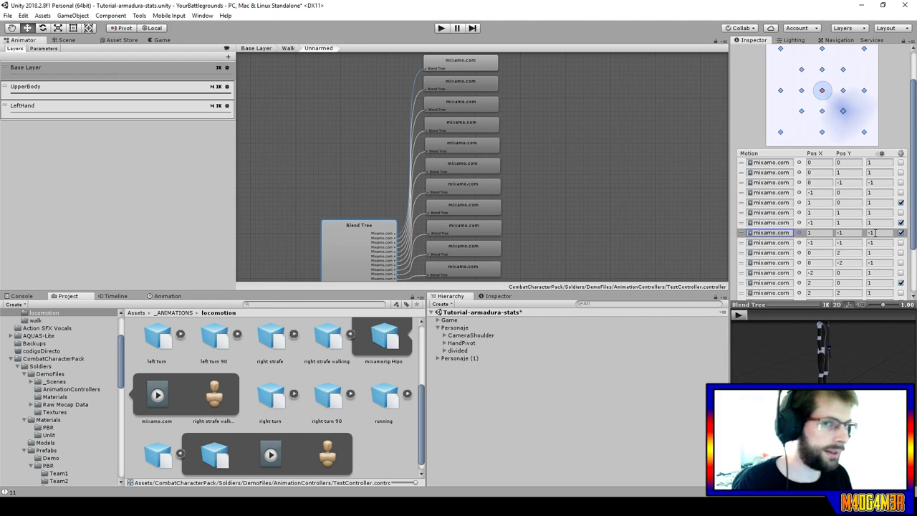
# Review motions (-1,-1) through (-2,0), tracing (0,-2) to running and (-2,0) to left strafe.
pyautogui.click(743, 244)
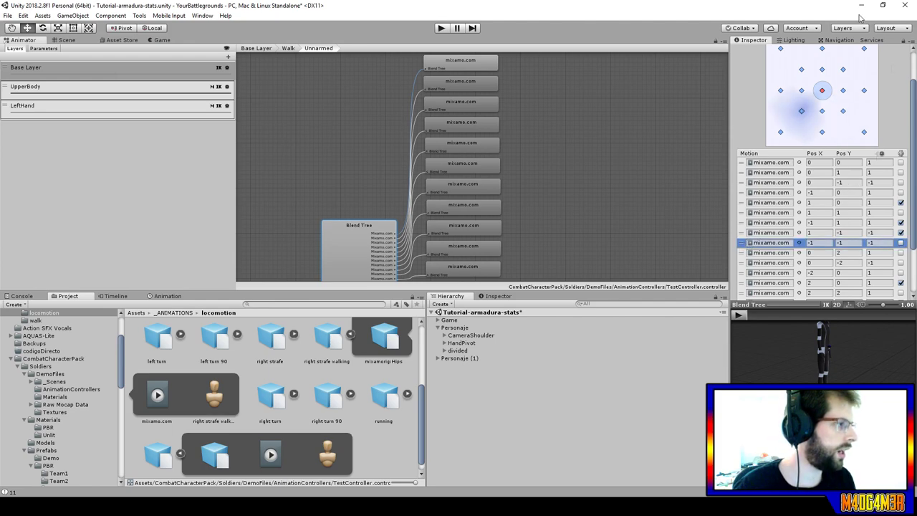
pyautogui.click(779, 243)
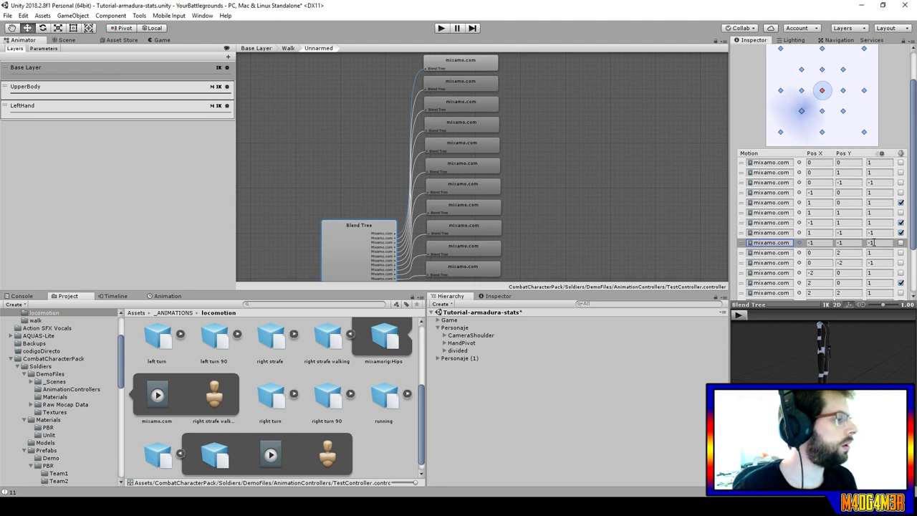
pyautogui.click(779, 254)
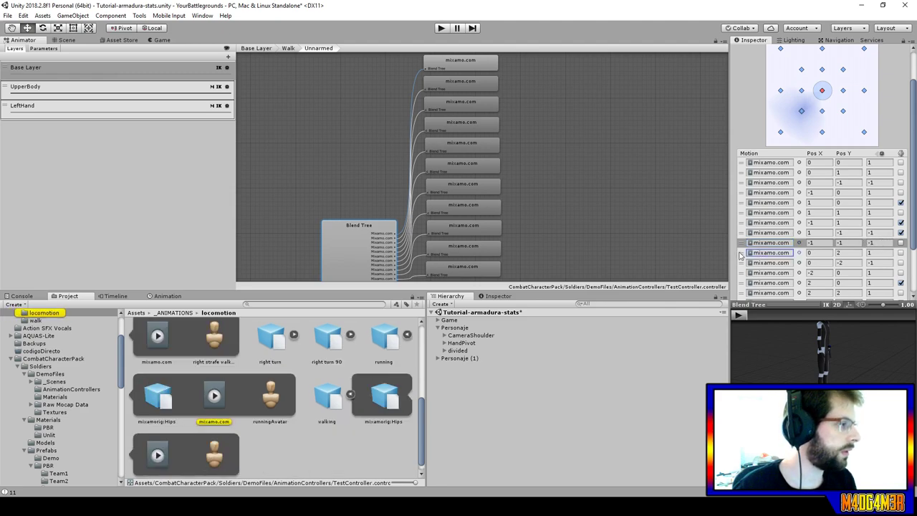
pyautogui.click(743, 254)
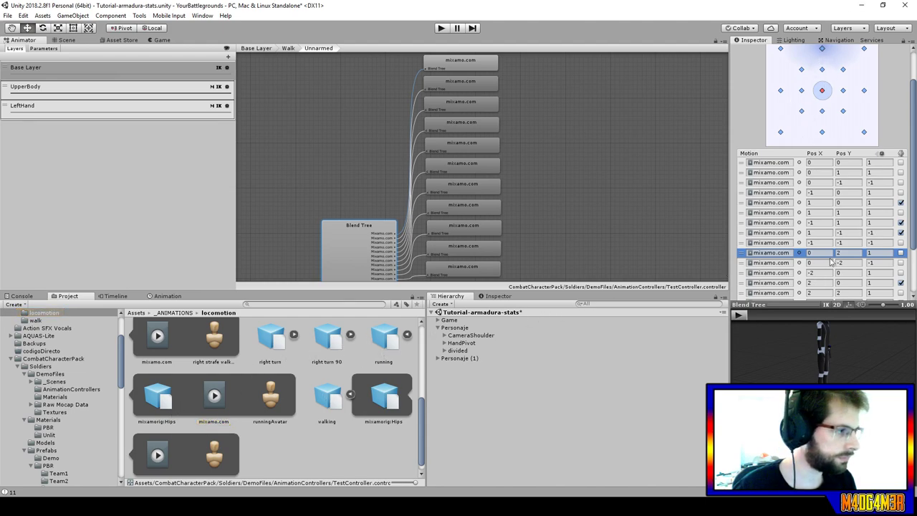
pyautogui.click(769, 267)
pyautogui.click(742, 266)
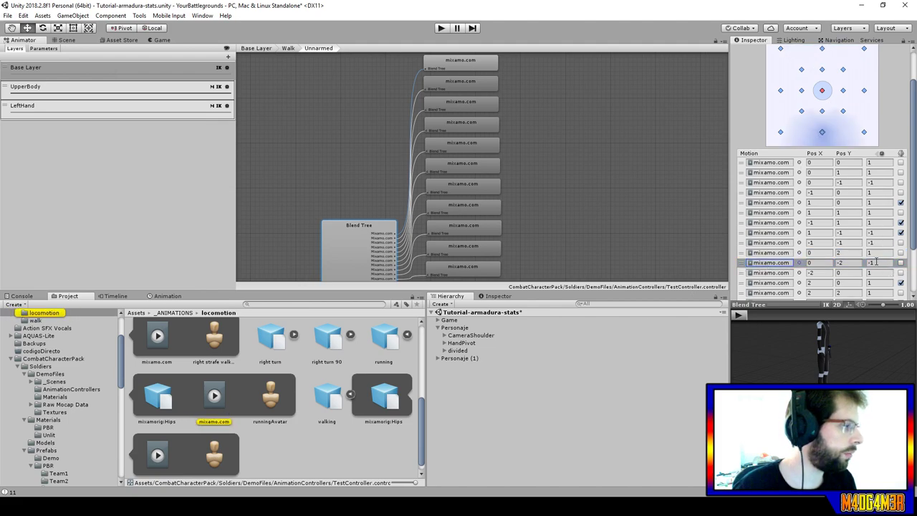
pyautogui.click(770, 273)
pyautogui.click(742, 273)
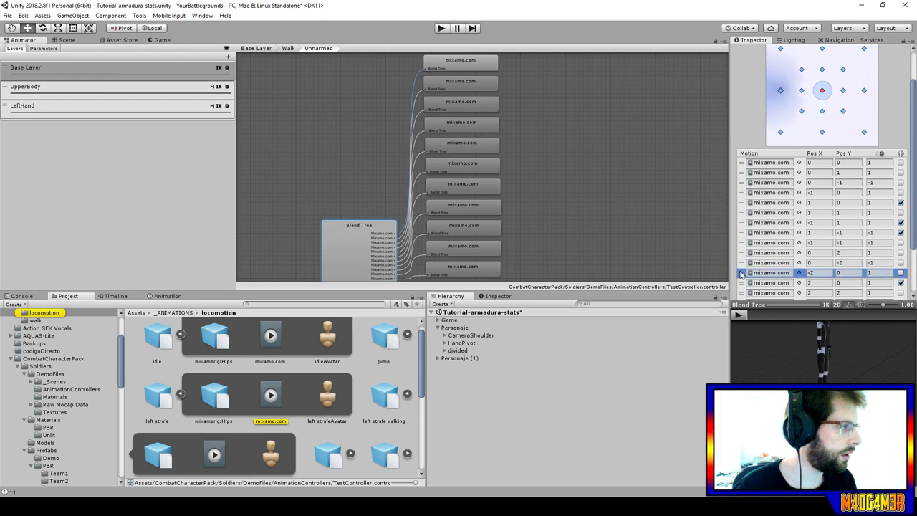
pyautogui.click(789, 274)
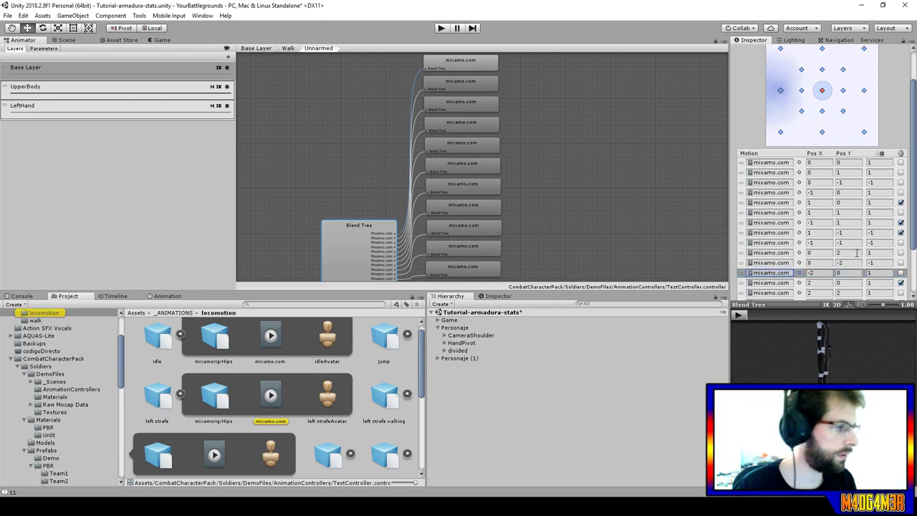
pyautogui.click(771, 283)
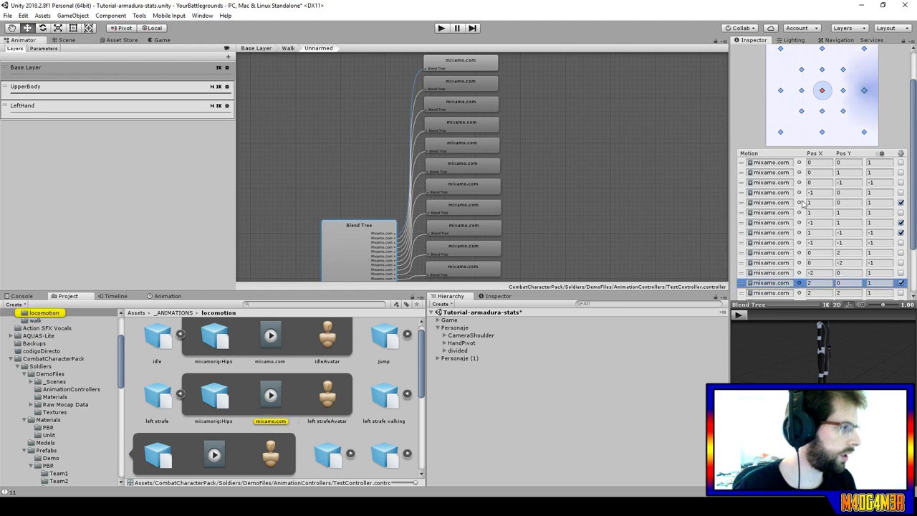
# Trace which clips the (2, 0) motion and the entries just below it use.
pyautogui.scroll(-2, 802, 204)
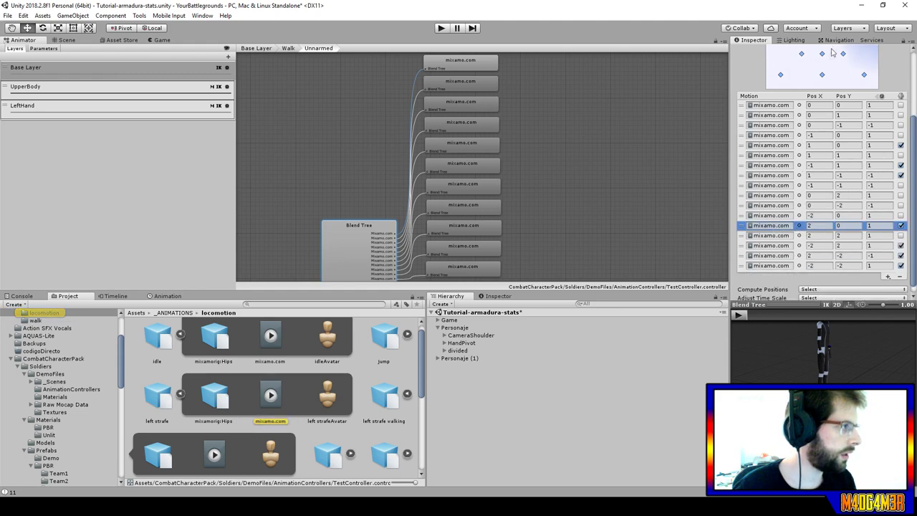
pyautogui.scroll(1, 846, 129)
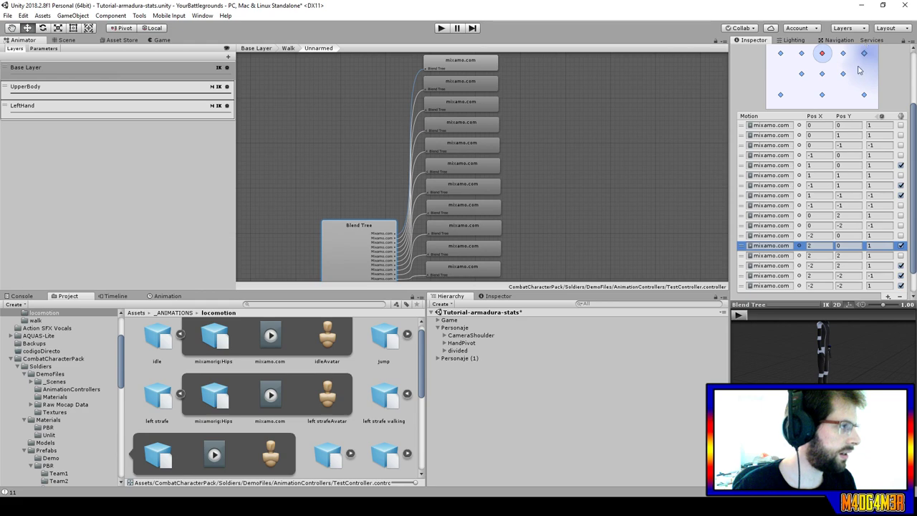
pyautogui.click(774, 245)
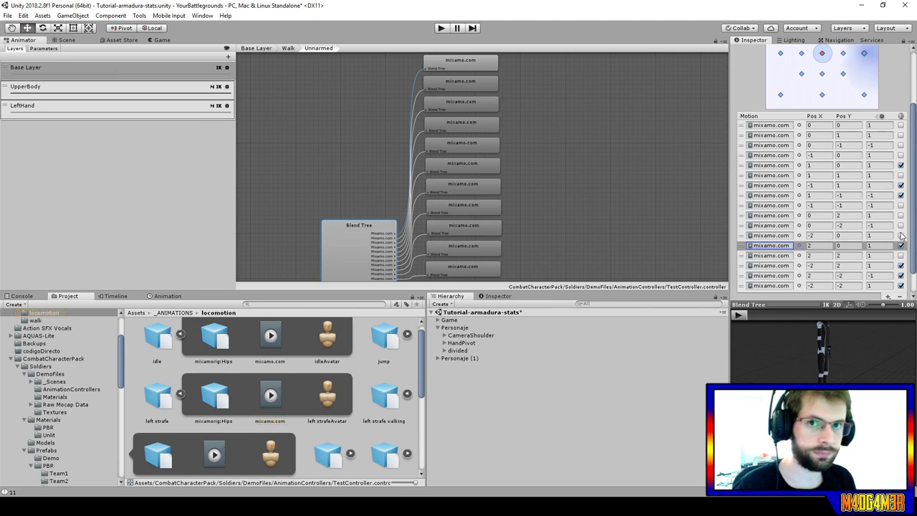
pyautogui.click(770, 256)
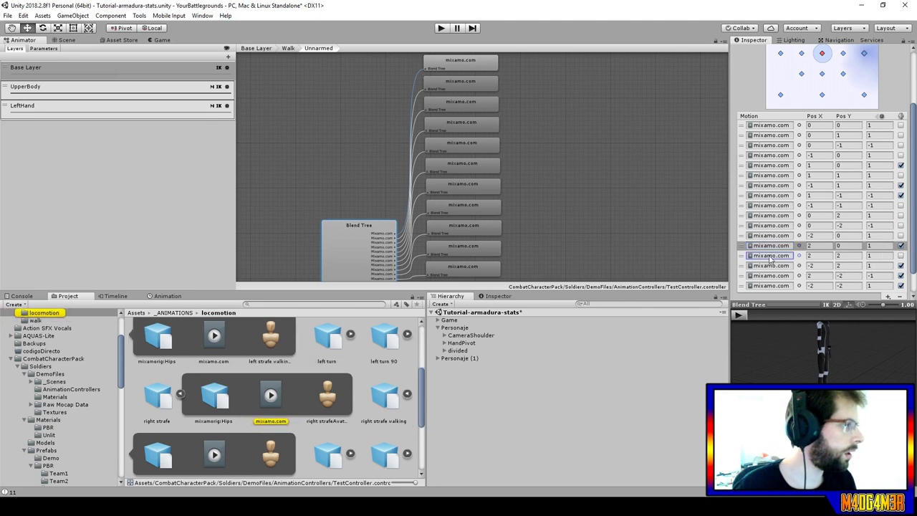
pyautogui.click(744, 256)
pyautogui.scroll(3, 805, 227)
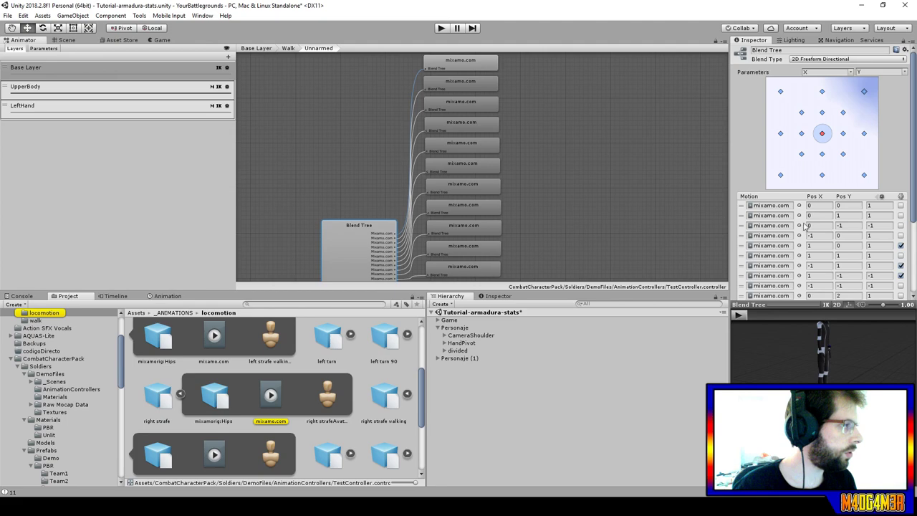
pyautogui.scroll(-3, 805, 228)
pyautogui.scroll(3, 831, 143)
pyautogui.scroll(-5, 824, 179)
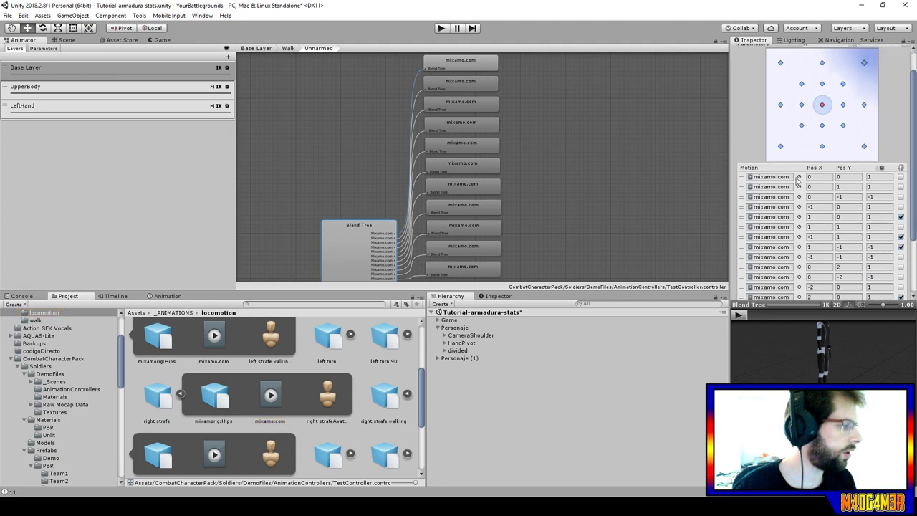
pyautogui.click(772, 250)
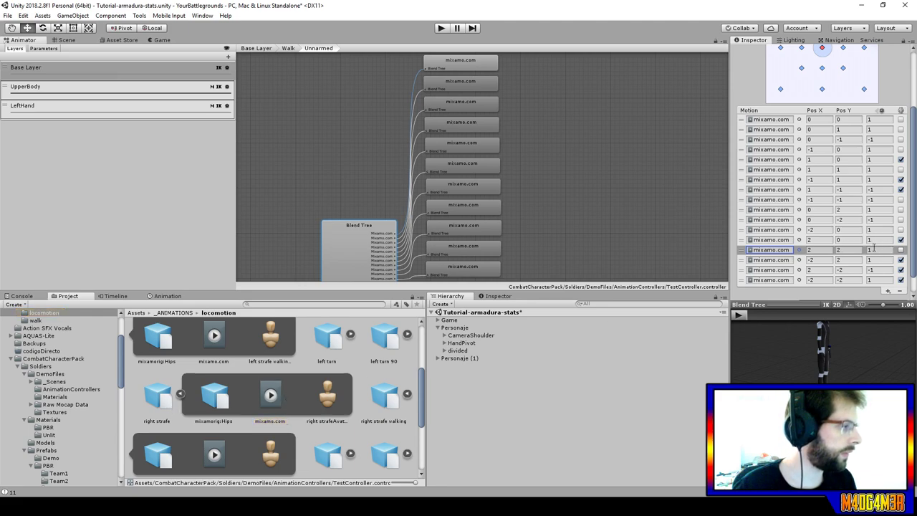
pyautogui.click(777, 260)
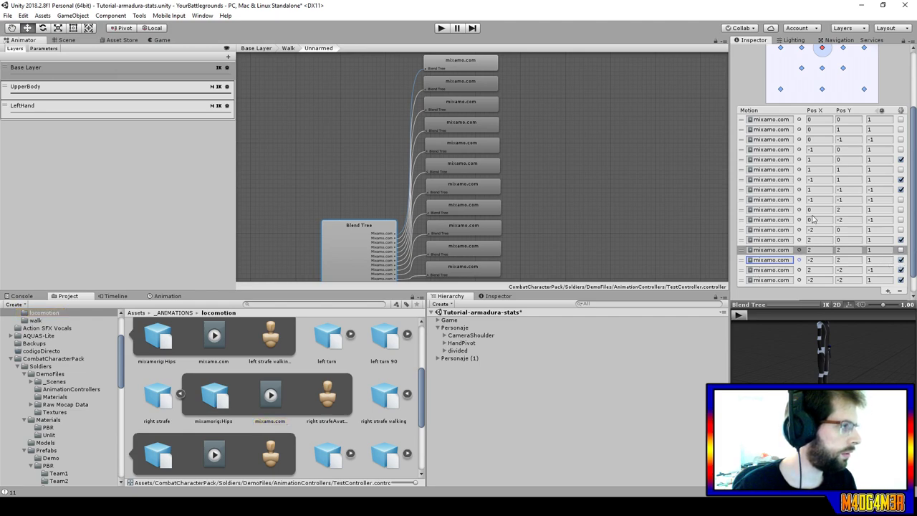
# Check the source clips of the remaining lower motion entries in the blend tree list.
pyautogui.scroll(2, 813, 219)
pyautogui.scroll(-3, 788, 229)
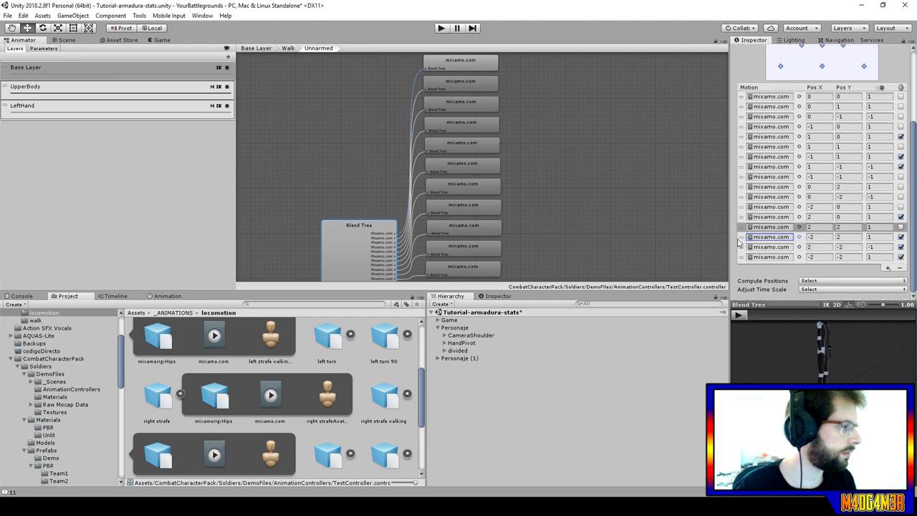
pyautogui.click(738, 241)
pyautogui.scroll(5, 824, 93)
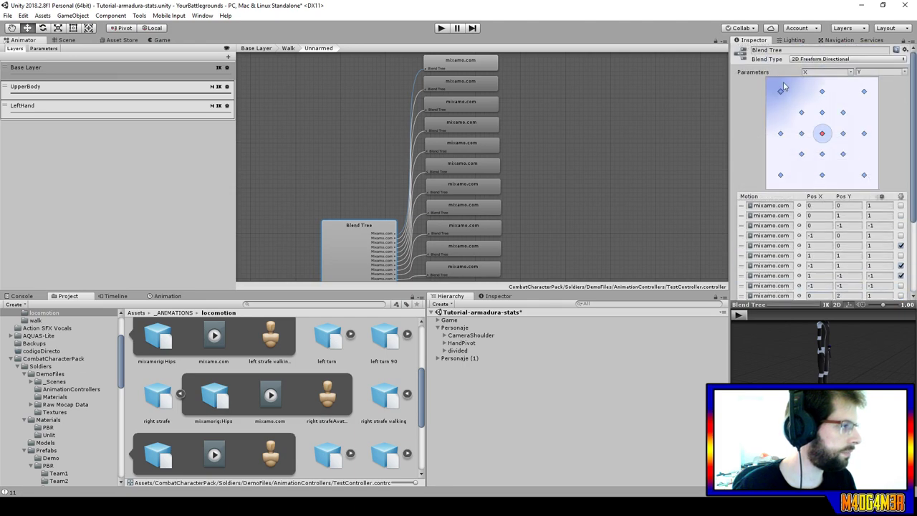
pyautogui.scroll(-2, 808, 150)
pyautogui.click(747, 279)
pyautogui.scroll(2, 842, 126)
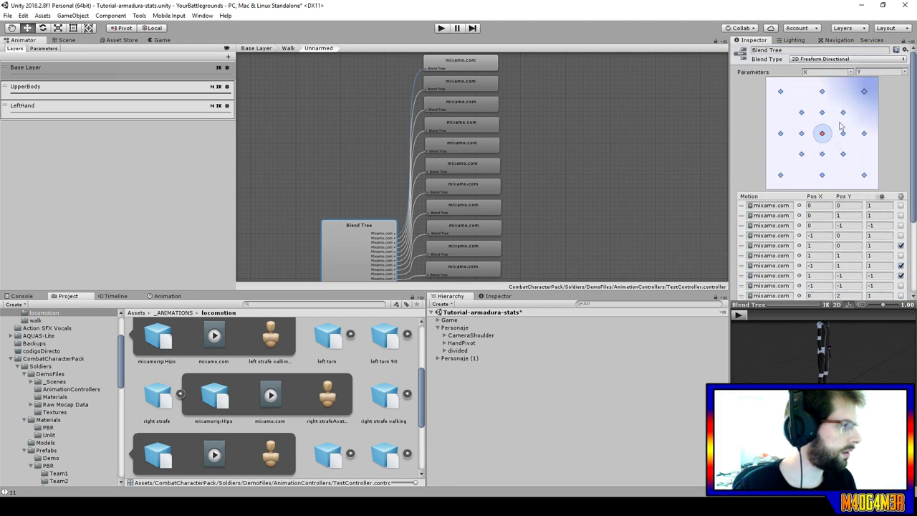
pyautogui.scroll(-2, 862, 111)
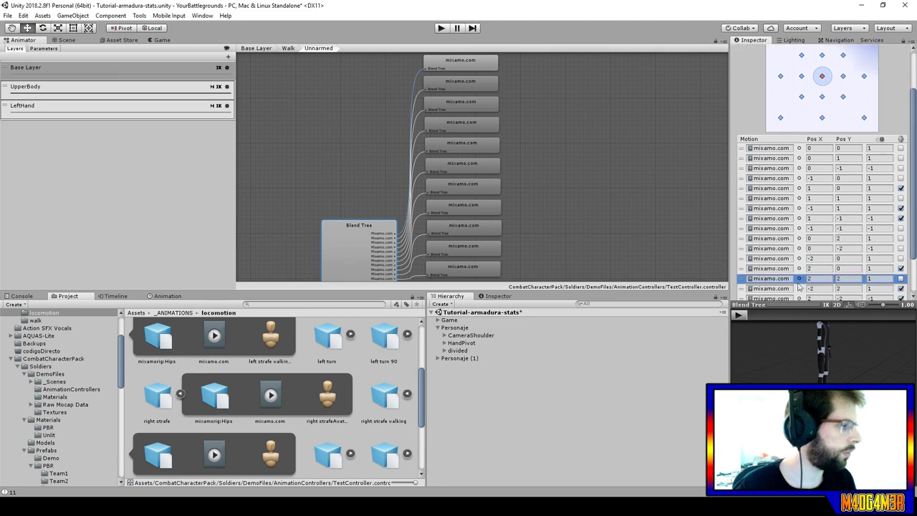
pyautogui.click(747, 290)
pyautogui.scroll(2, 807, 204)
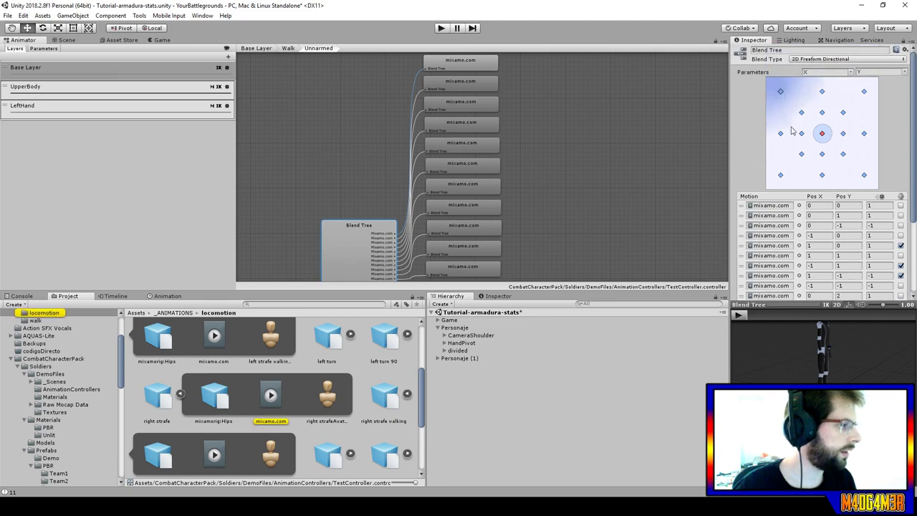
pyautogui.scroll(-2, 793, 131)
pyautogui.scroll(2, 795, 139)
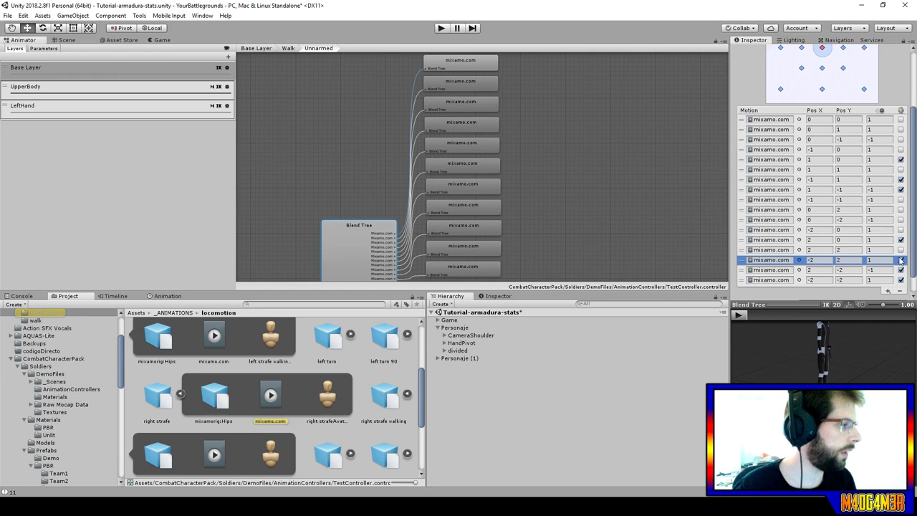
pyautogui.scroll(-2, 798, 108)
# Set the (-2, -2) motion's speed to -1 and turn off Mirror on the (2, -2) motion.
pyautogui.click(865, 120)
pyautogui.scroll(-2, 861, 129)
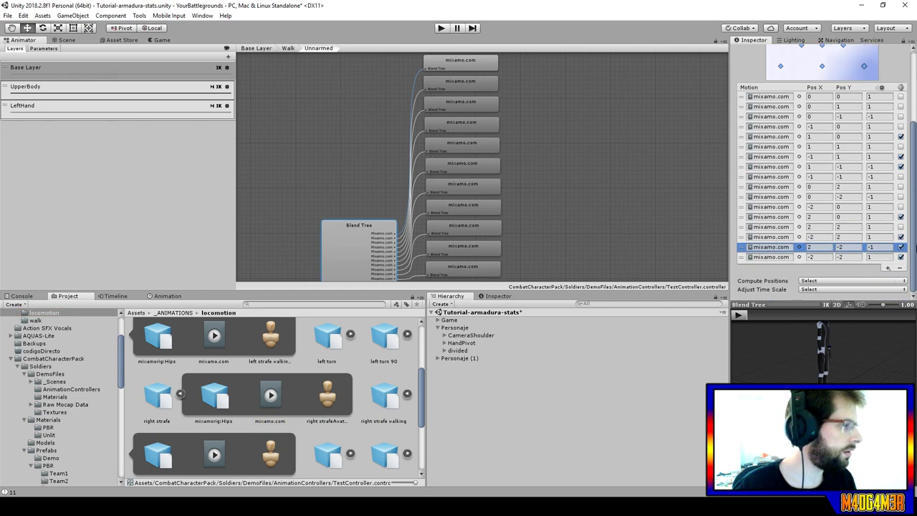
pyautogui.scroll(2, 808, 73)
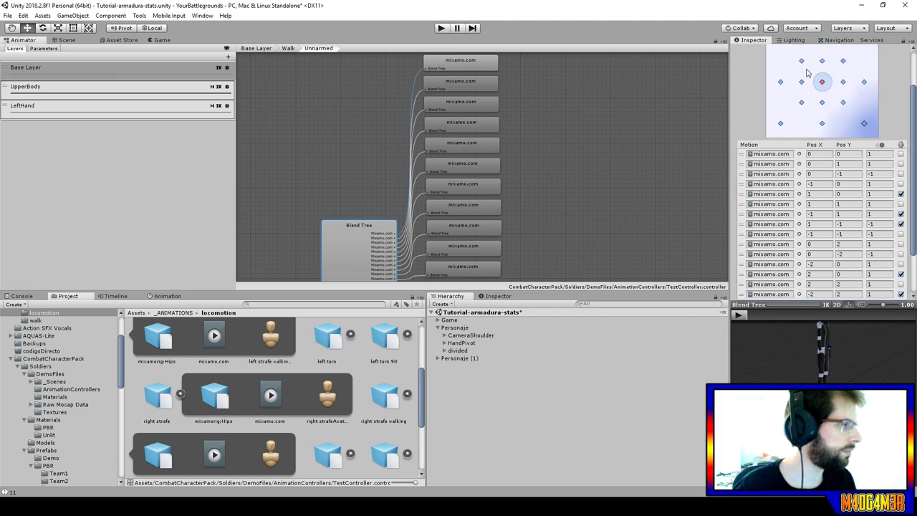
pyautogui.click(781, 124)
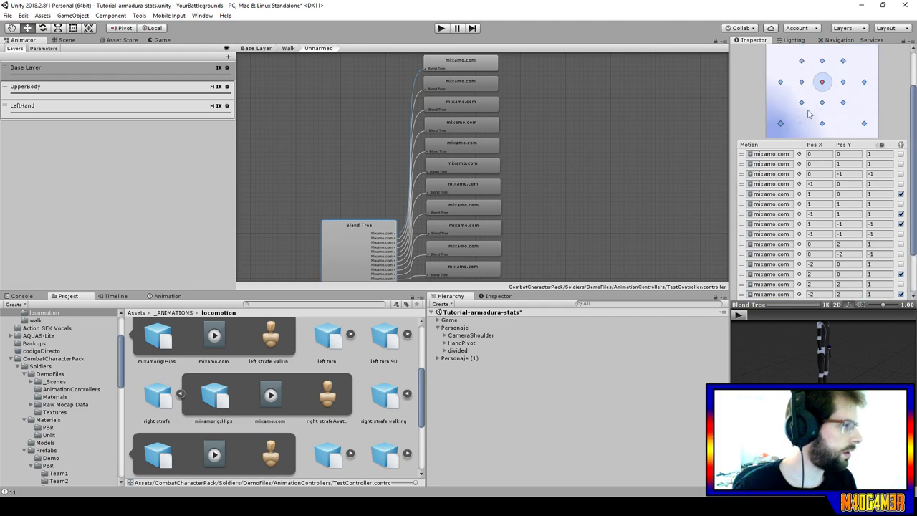
pyautogui.scroll(-2, 810, 143)
pyautogui.scroll(2, 802, 168)
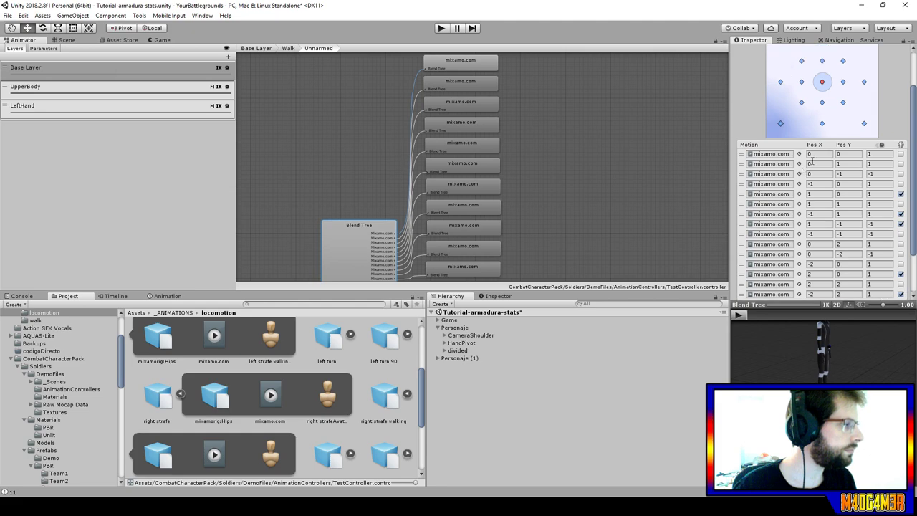
pyautogui.scroll(-2, 803, 152)
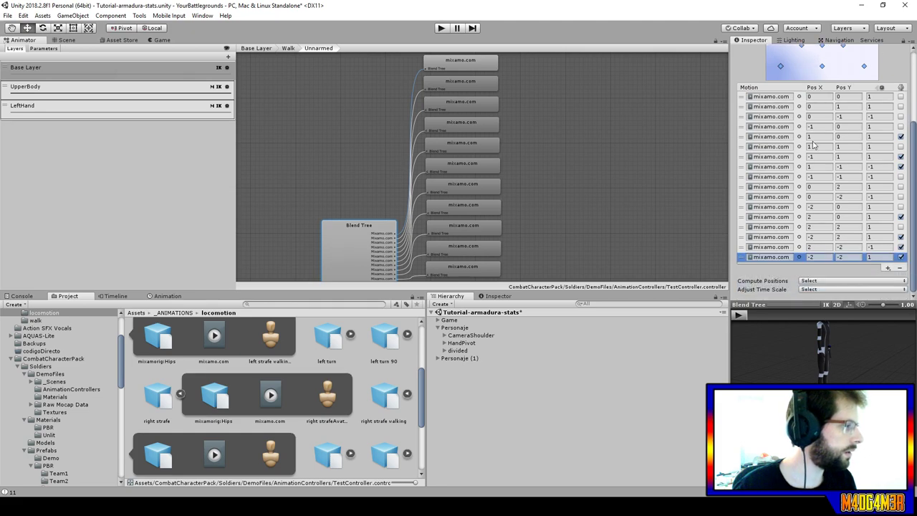
pyautogui.click(876, 257)
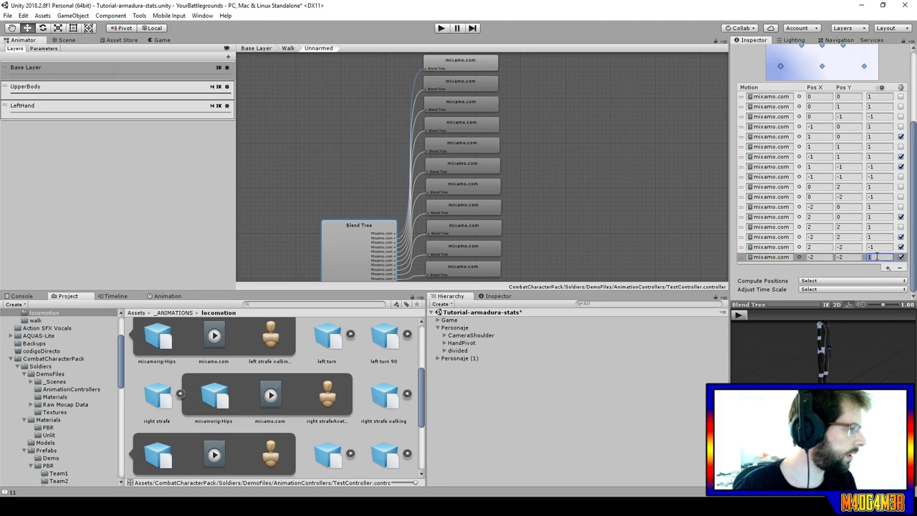
pyautogui.write('-1')
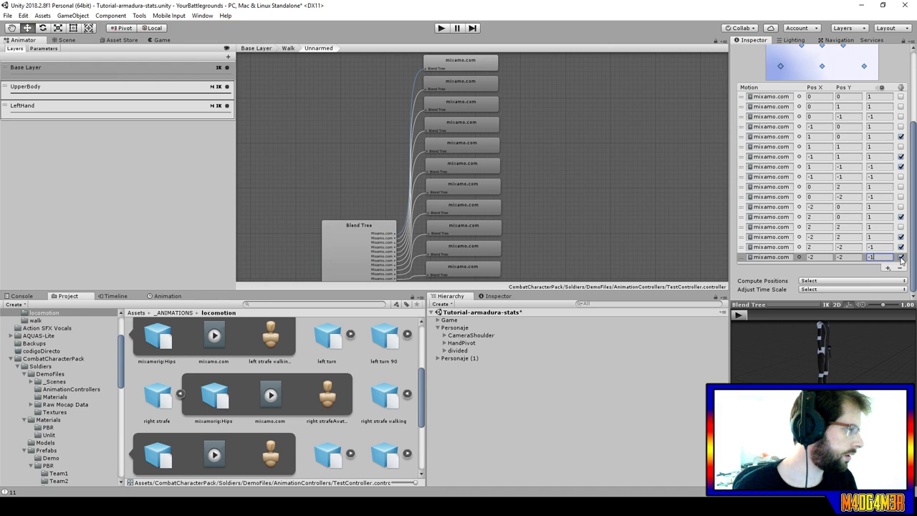
pyautogui.click(901, 247)
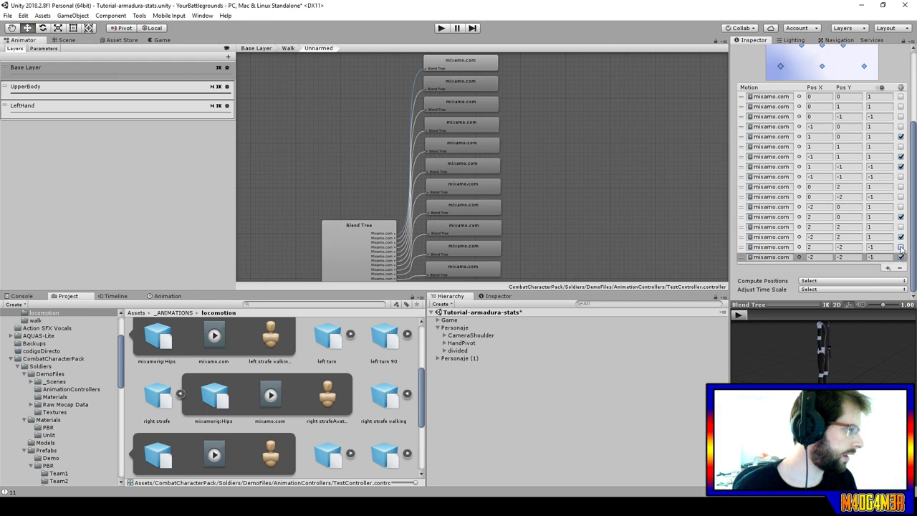
pyautogui.click(743, 251)
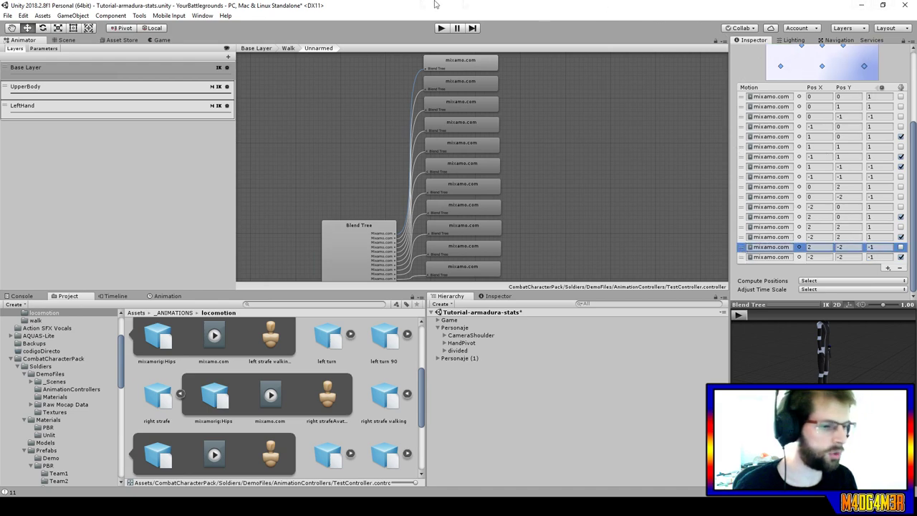
# Play-test the walk blend, stop the game, and return to the Walk sub-state machine.
pyautogui.click(439, 30)
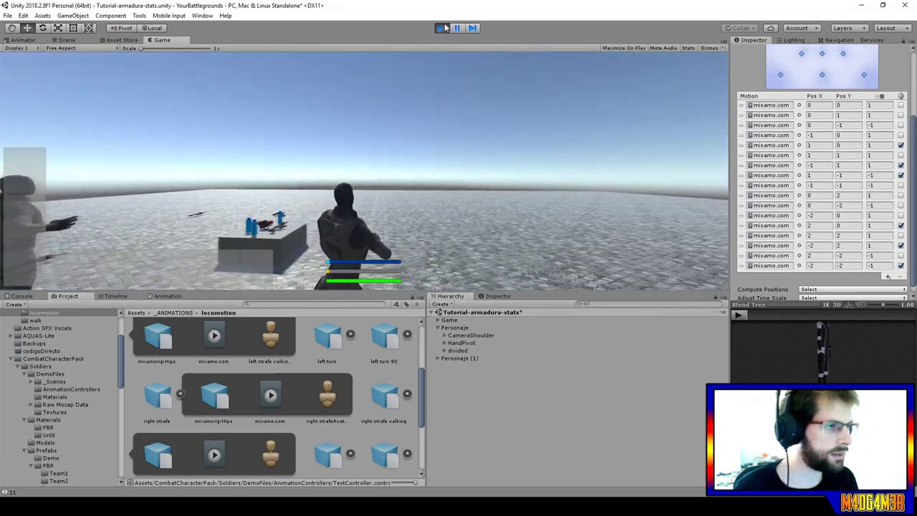
pyautogui.hotkey('ctrl', 'p')
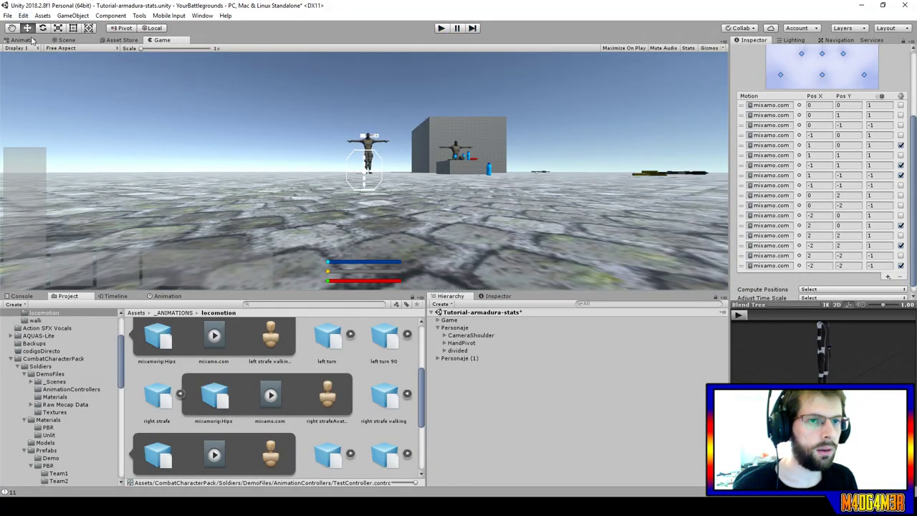
pyautogui.click(29, 40)
pyautogui.click(287, 48)
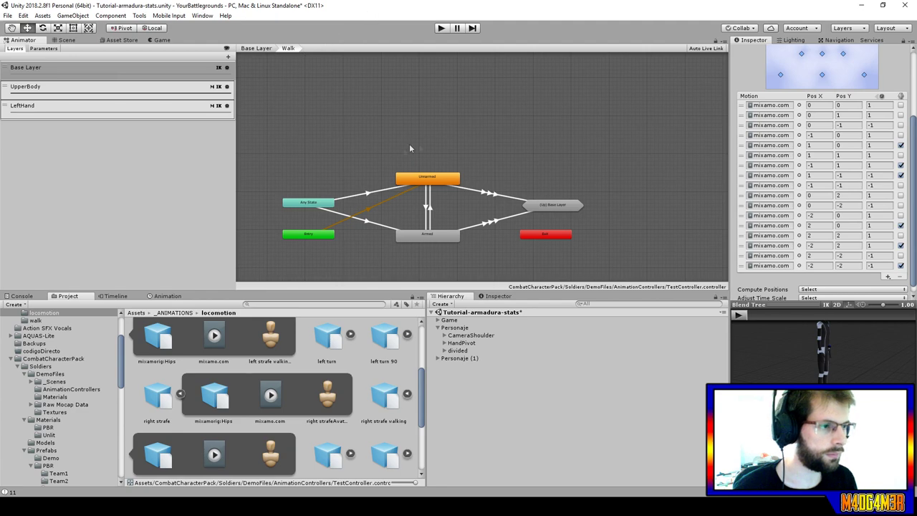
# After peeking into Armed's blend tree, select the Any State → Unnarmed transition to view its conditions.
pyautogui.click(431, 177)
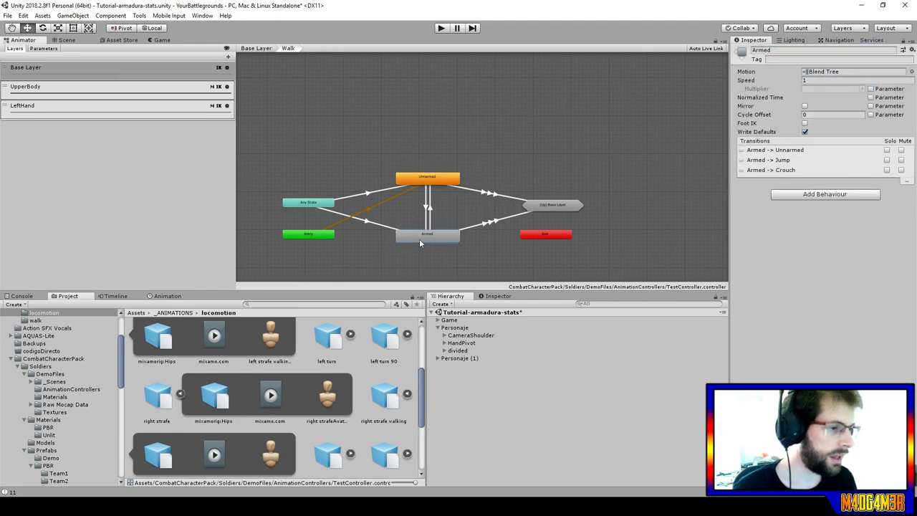
pyautogui.doubleClick(419, 239)
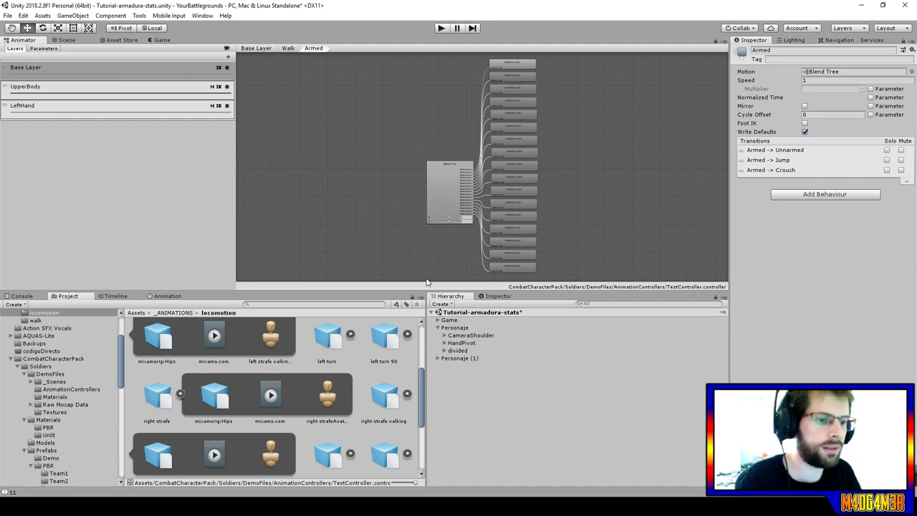
pyautogui.press('BackSpace')
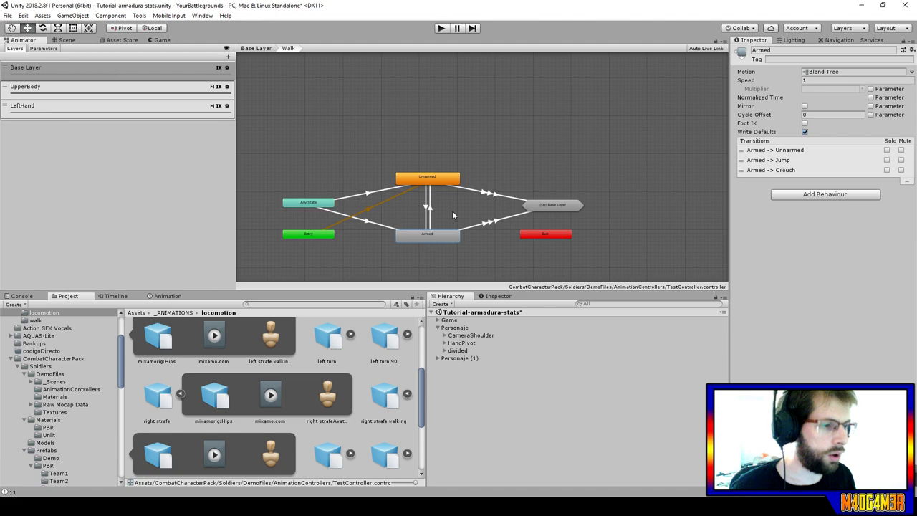
pyautogui.scroll(2, 452, 214)
pyautogui.moveTo(454, 202); pyautogui.dragTo(510, 168, button='middle')
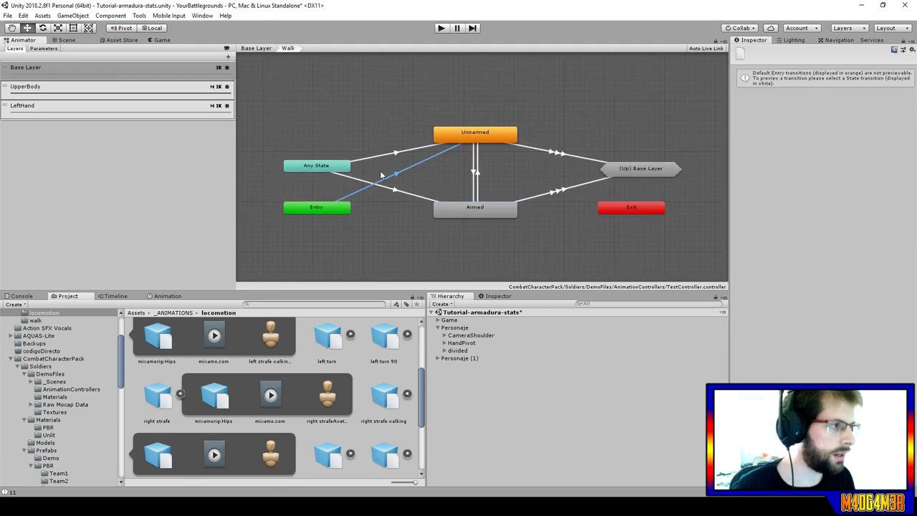
pyautogui.rightClick(475, 136)
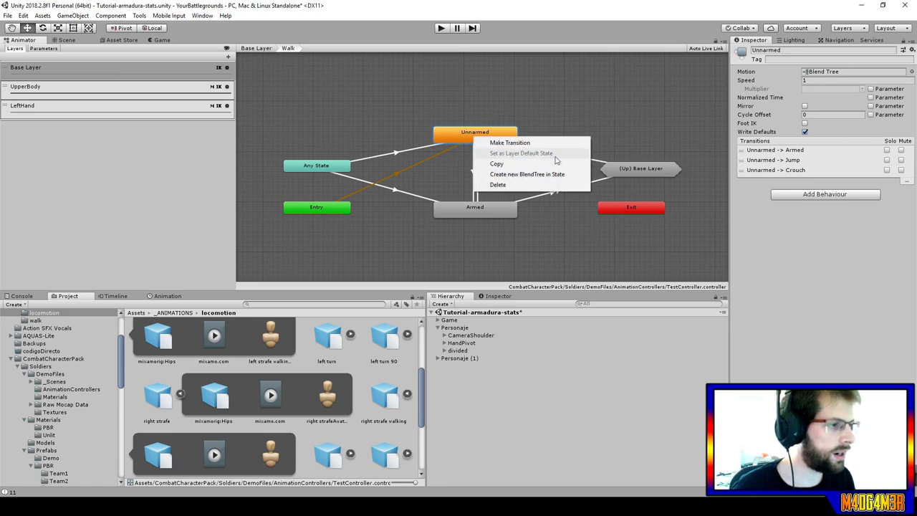
pyautogui.click(528, 120)
pyautogui.click(494, 134)
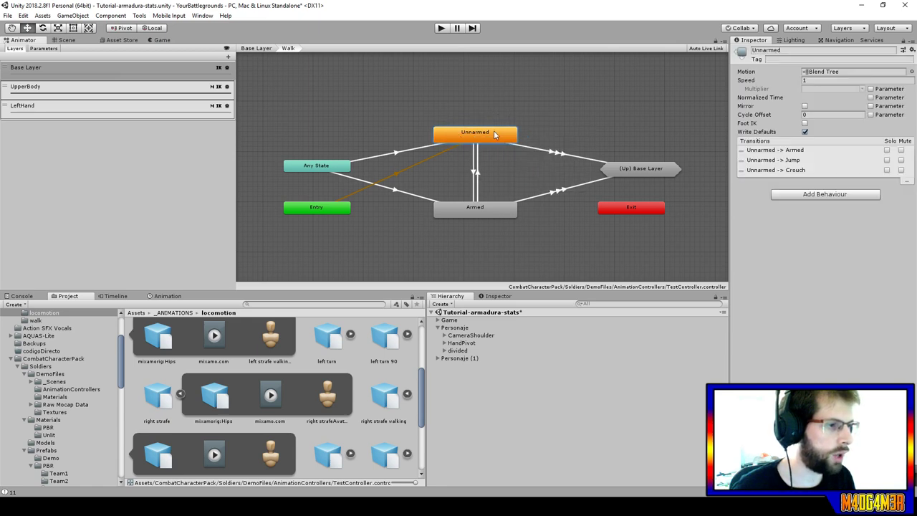
pyautogui.click(398, 154)
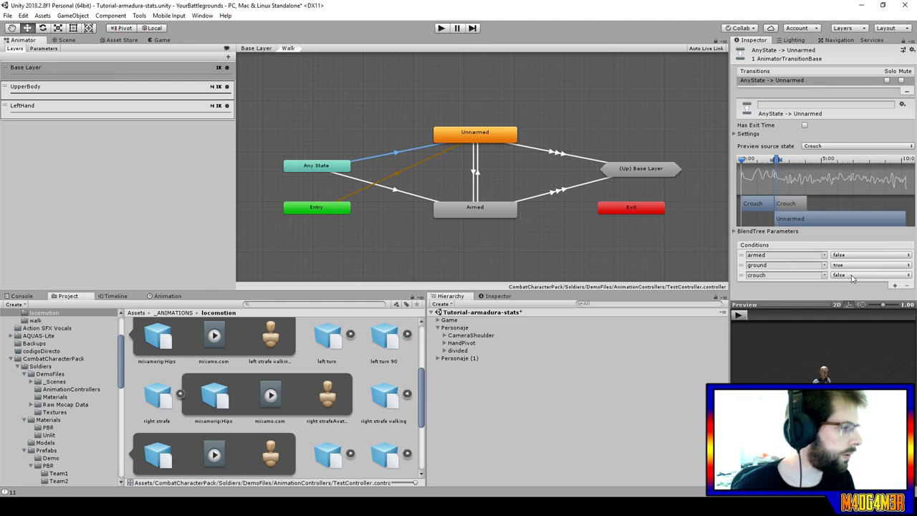
# Show the Parameters list, adding then deleting a New Bool parameter.
pyautogui.click(56, 50)
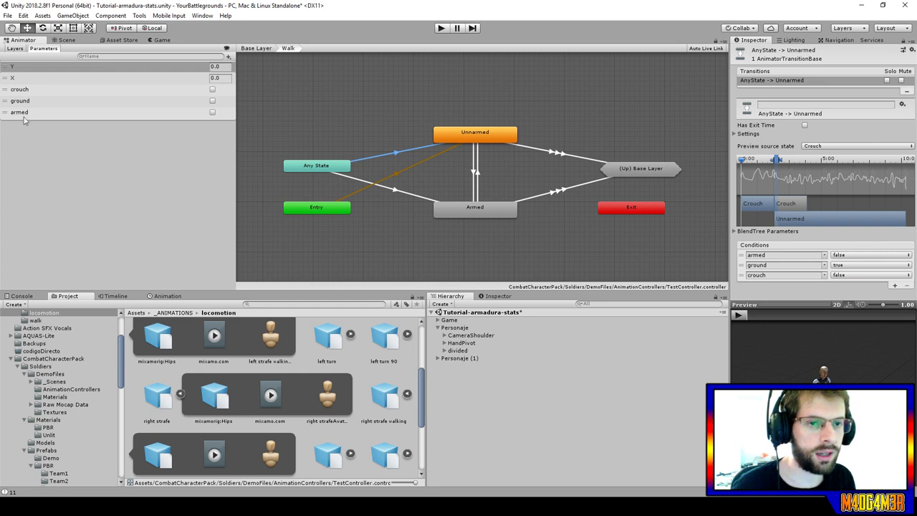
pyautogui.click(228, 56)
pyautogui.click(248, 91)
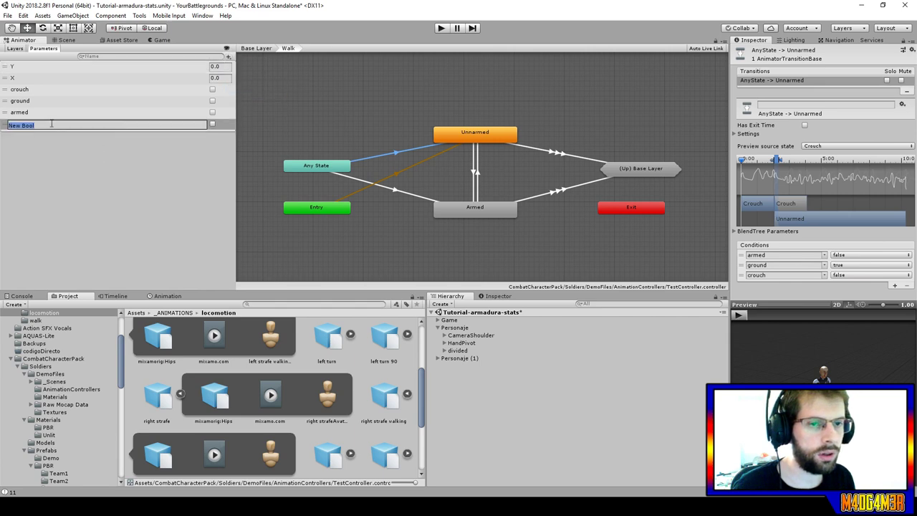
pyautogui.click(50, 154)
pyautogui.press('Delete')
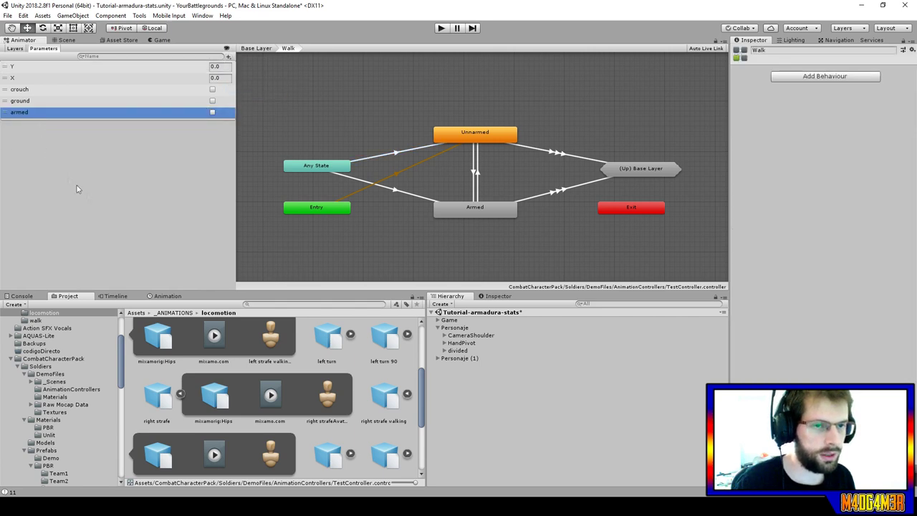
# Review the Any State → Unnarmed, Any State → Armed and Unnarmed → Armed transitions.
pyautogui.click(394, 153)
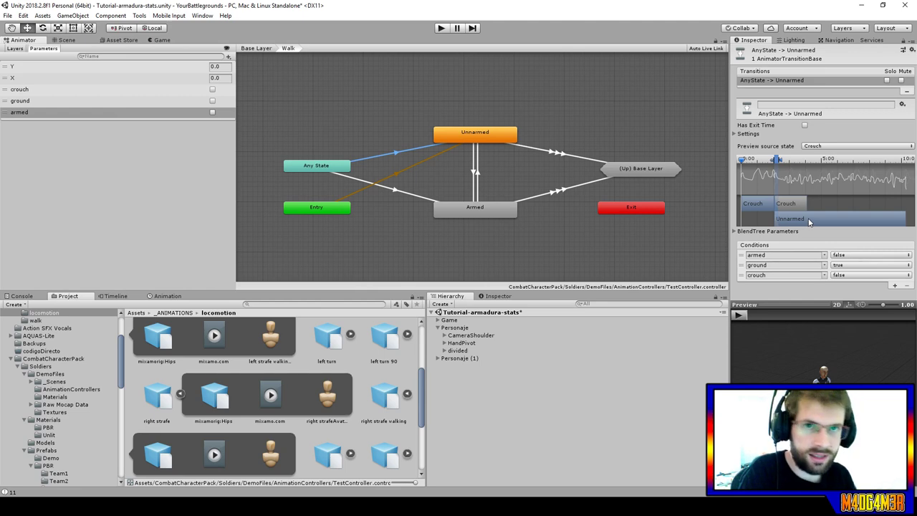
pyautogui.click(412, 190)
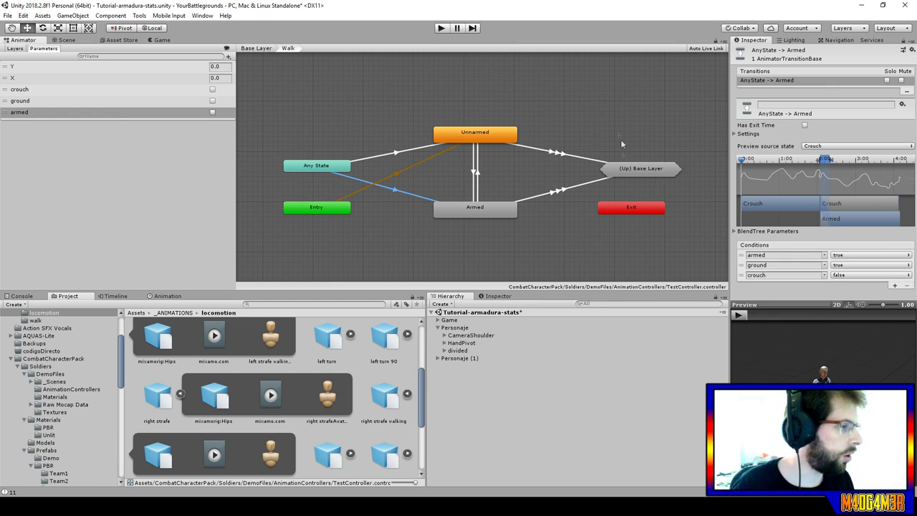
pyautogui.click(472, 171)
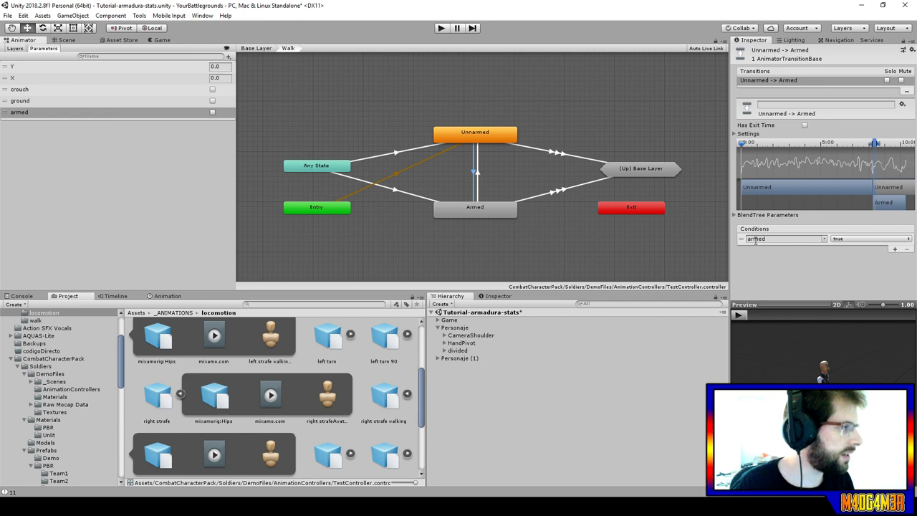
pyautogui.click(476, 170)
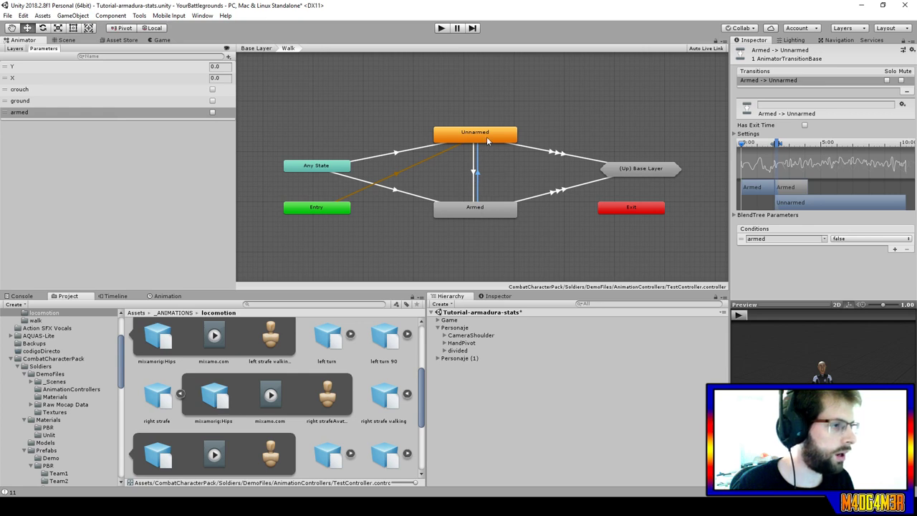
pyautogui.click(473, 176)
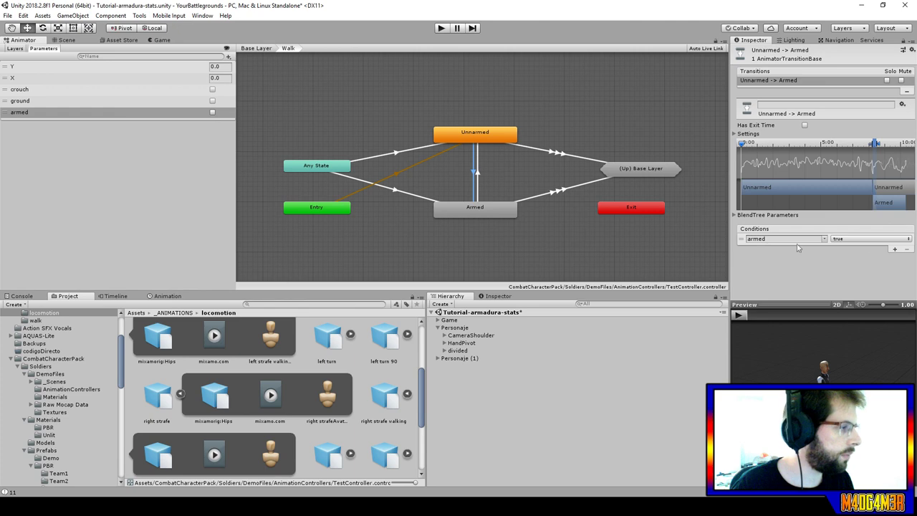
pyautogui.click(560, 152)
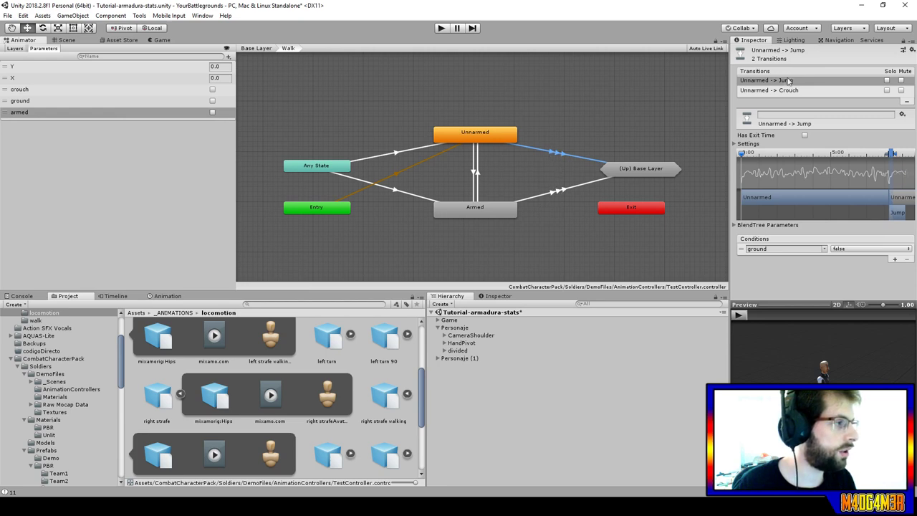
pyautogui.click(768, 91)
pyautogui.click(753, 81)
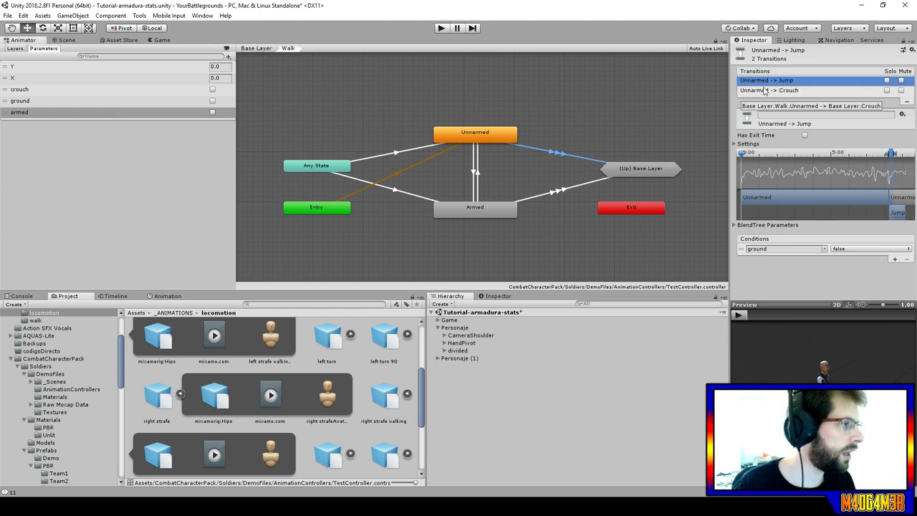
pyautogui.click(761, 91)
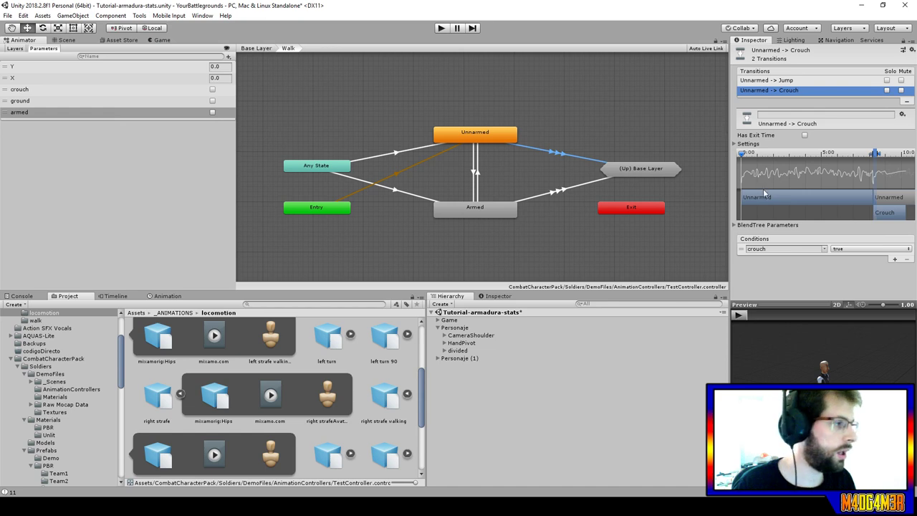
pyautogui.click(771, 81)
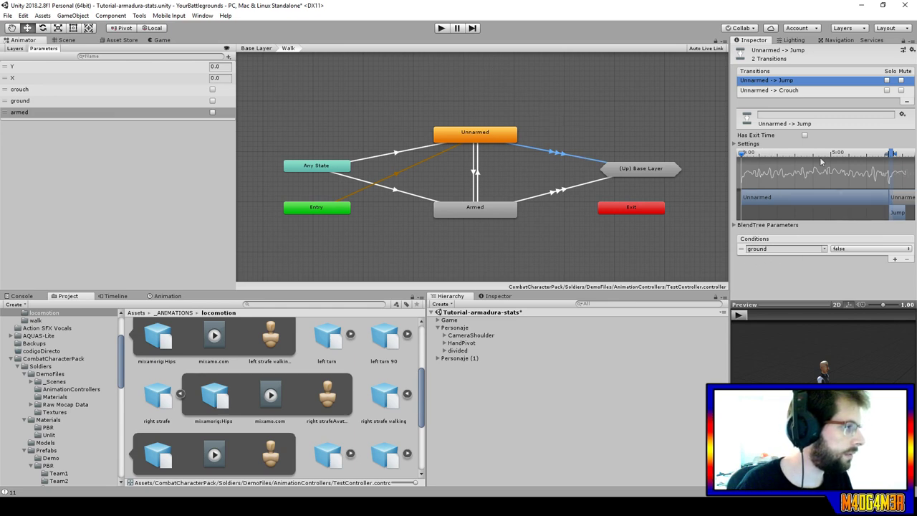
pyautogui.click(794, 91)
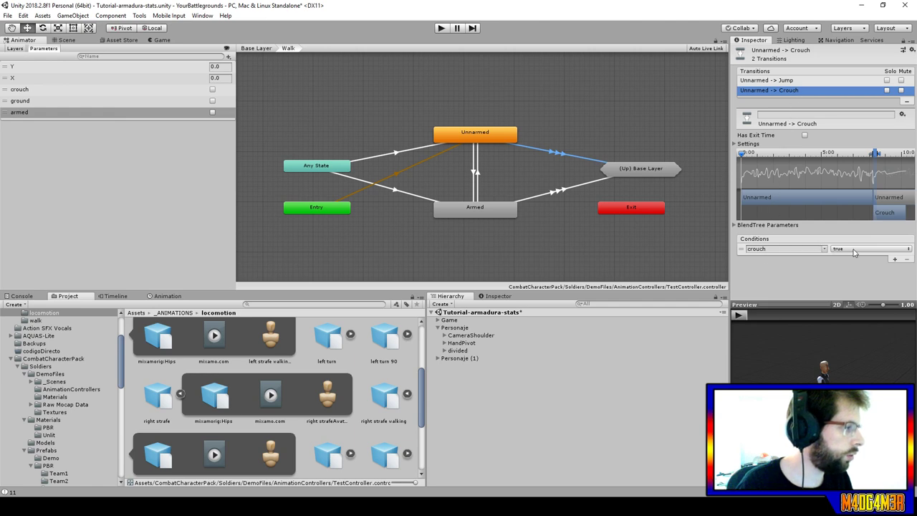
pyautogui.click(563, 190)
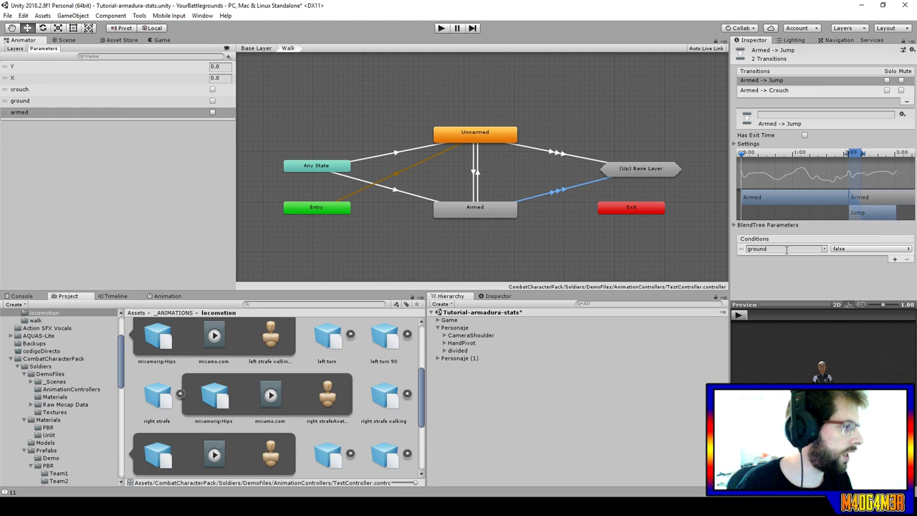
pyautogui.click(776, 91)
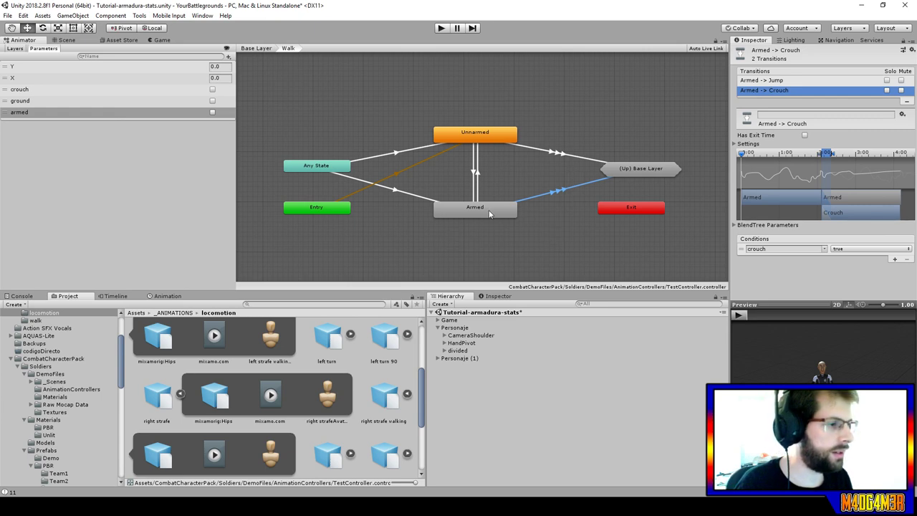
# Create a transition from Armed up to the Base Layer's Crouch state.
pyautogui.rightClick(490, 211)
pyautogui.click(546, 219)
pyautogui.click(645, 172)
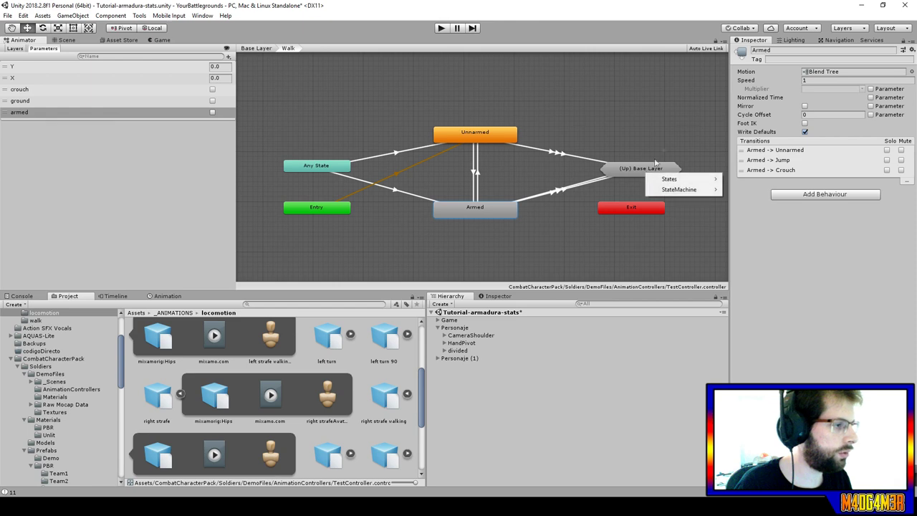
pyautogui.moveTo(674, 182)
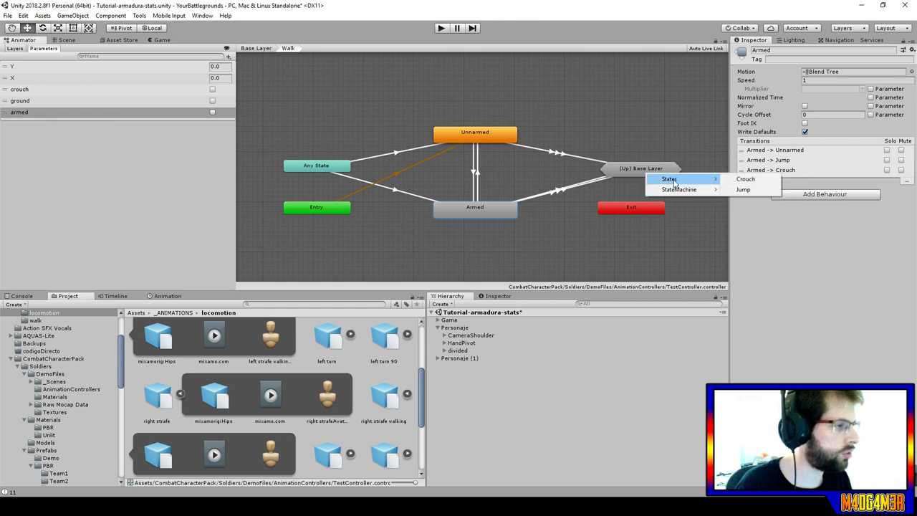
pyautogui.click(752, 181)
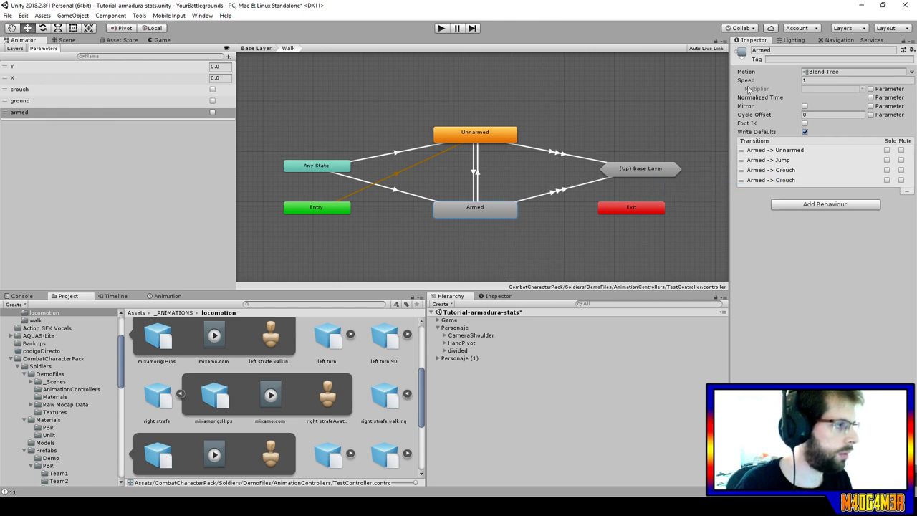
# Compare the new Armed to Crouch transition with the original one's condition.
pyautogui.click(571, 189)
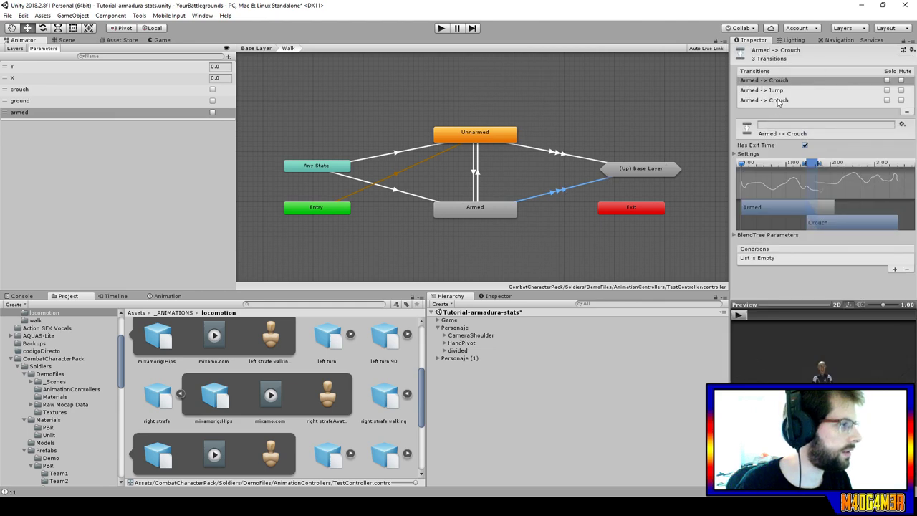
pyautogui.click(779, 101)
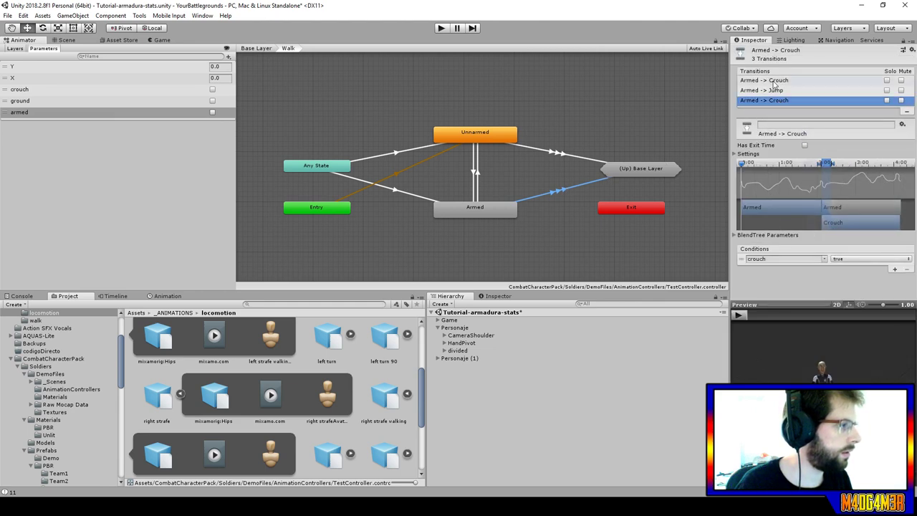
pyautogui.click(774, 80)
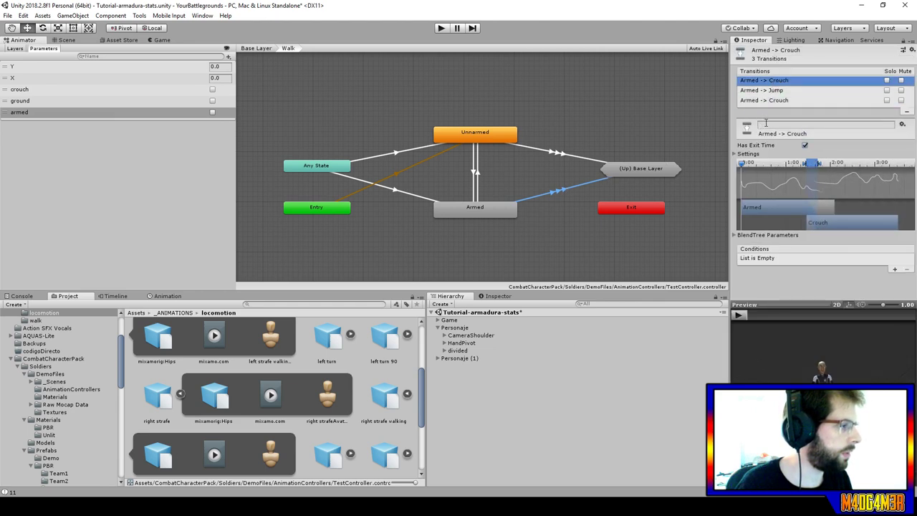
pyautogui.rightClick(761, 84)
pyautogui.click(743, 97)
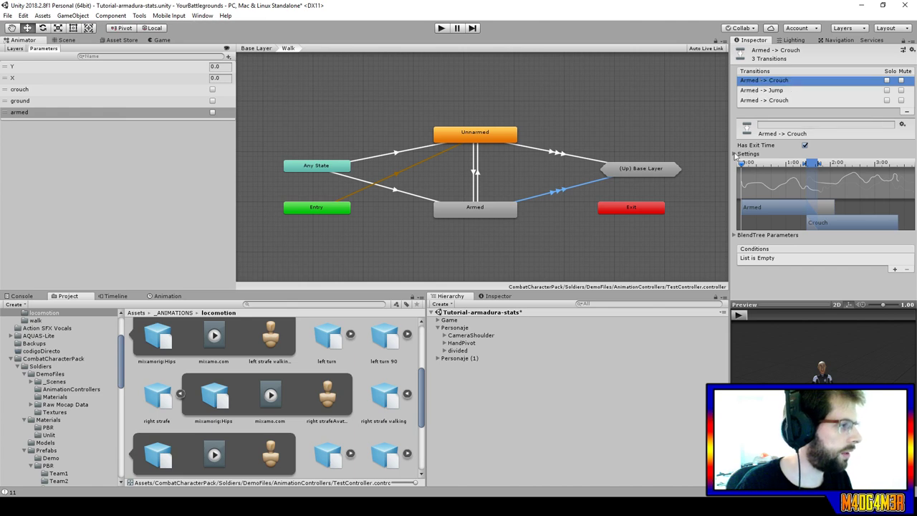
# Set the new transition's exit time to 1, then turn Has Exit Time off.
pyautogui.click(735, 154)
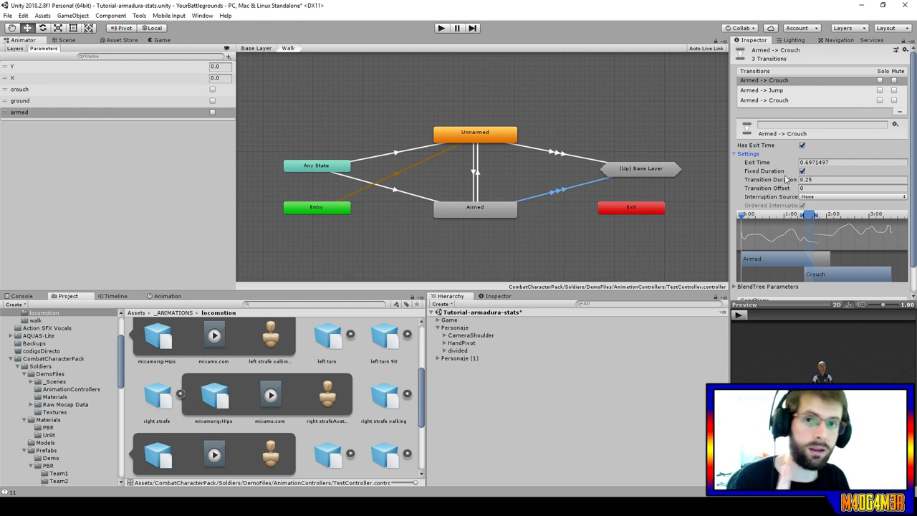
pyautogui.click(840, 162)
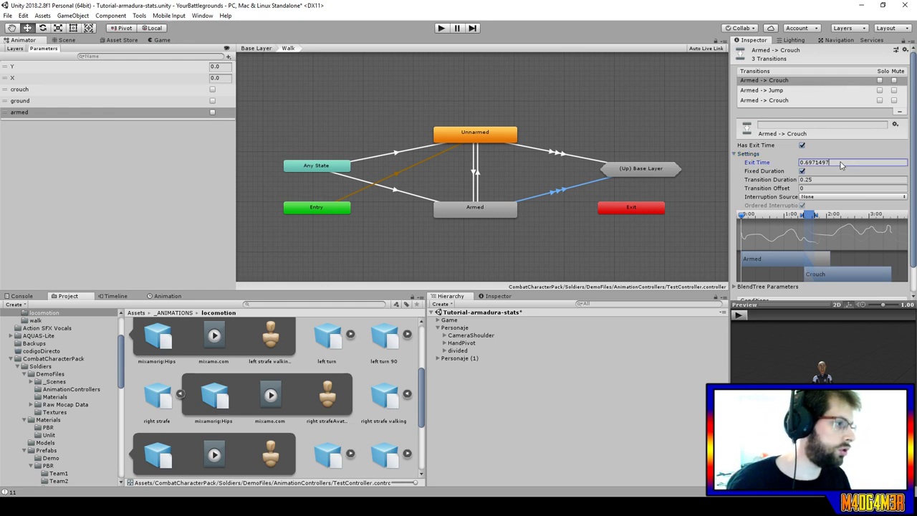
pyautogui.click(841, 163)
pyautogui.write('1')
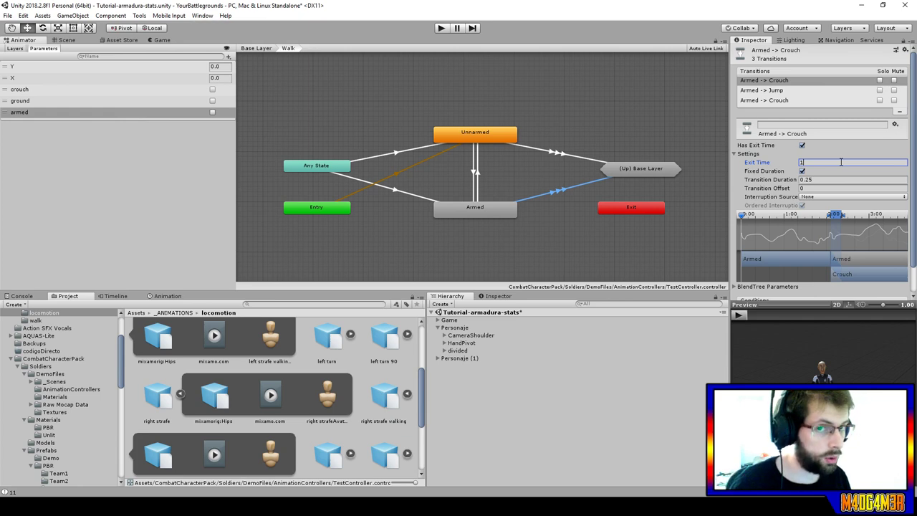
pyautogui.click(802, 146)
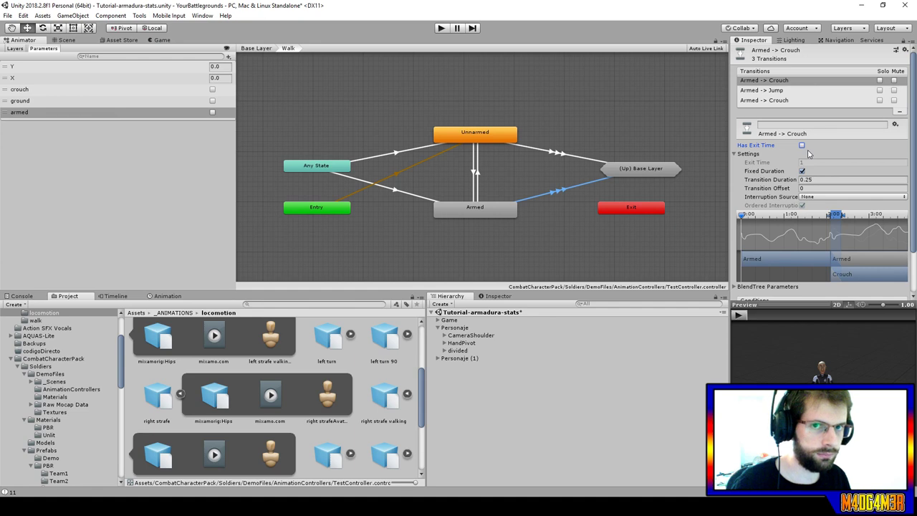
pyautogui.rightClick(781, 85)
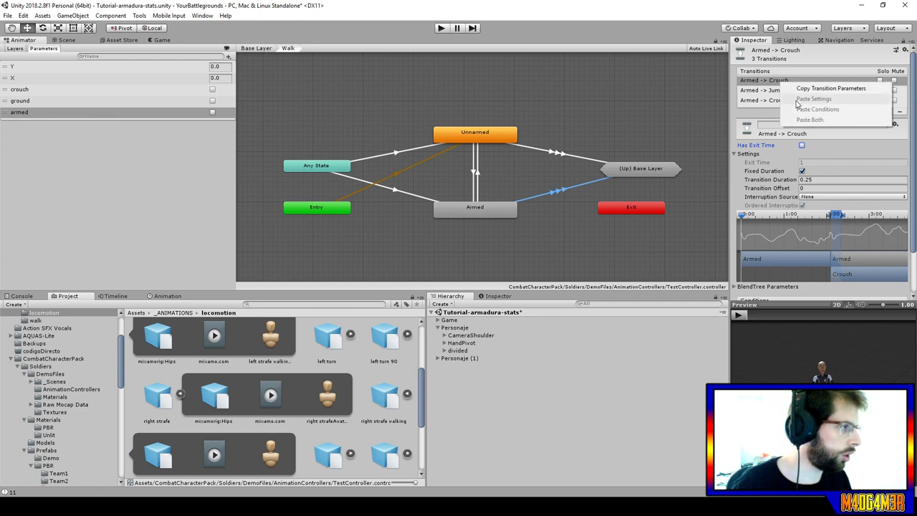
pyautogui.click(754, 84)
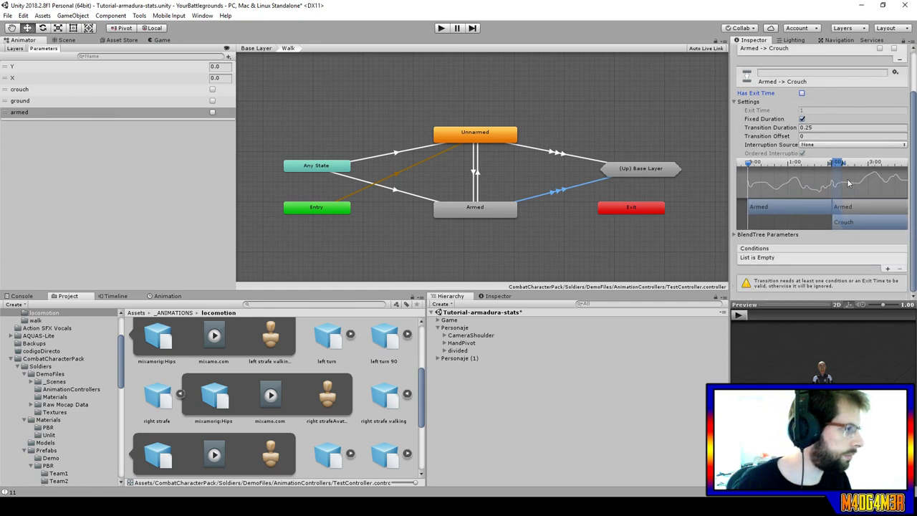
# Make another transition from Armed to the Base Layer's Crouch state.
pyautogui.click(513, 210)
pyautogui.rightClick(513, 209)
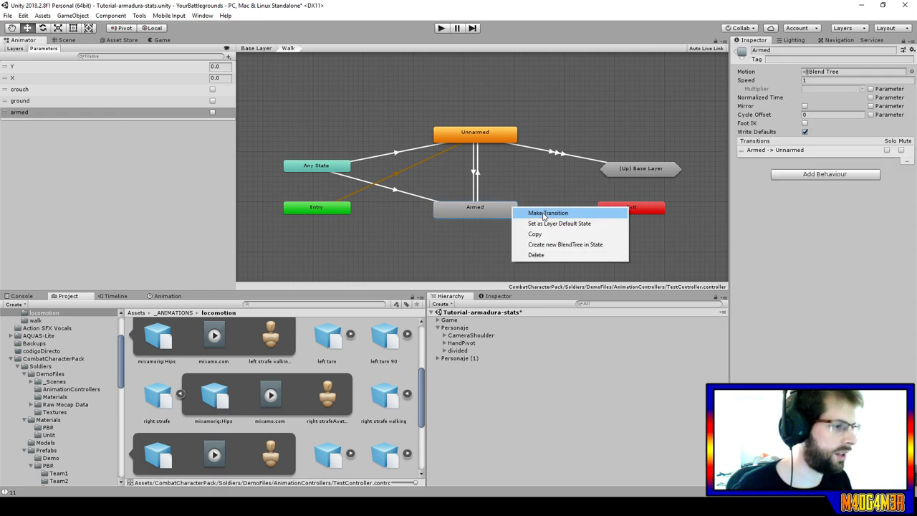
pyautogui.click(546, 212)
pyautogui.click(632, 169)
pyautogui.moveTo(681, 172)
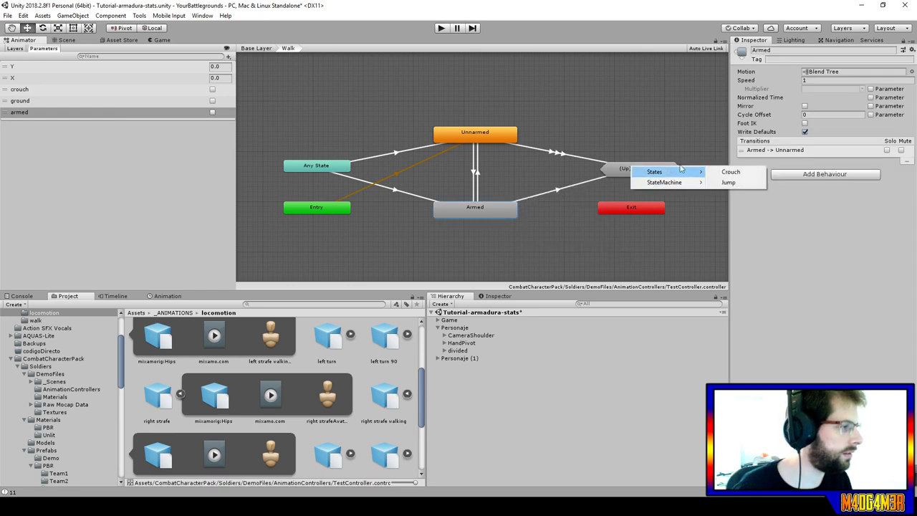
pyautogui.click(731, 172)
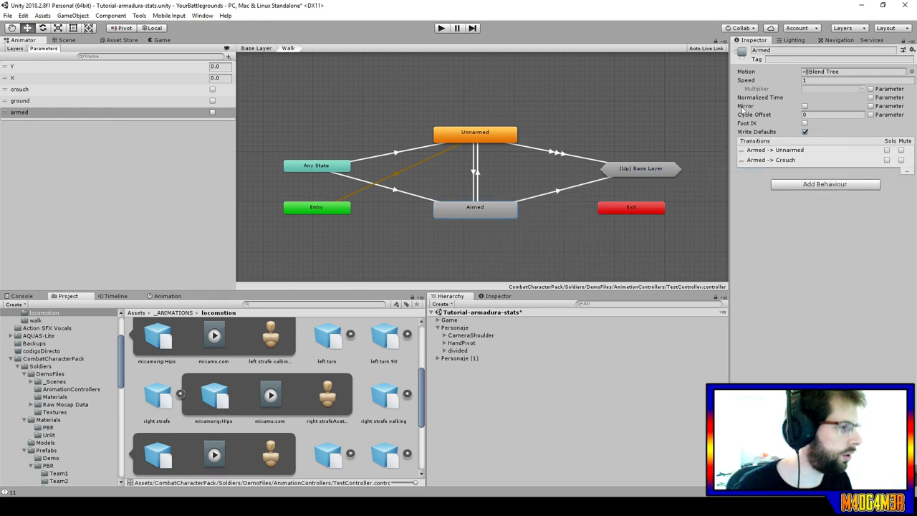
# Add the condition crouch = true to the Armed to Crouch transition.
pyautogui.click(784, 161)
pyautogui.click(895, 249)
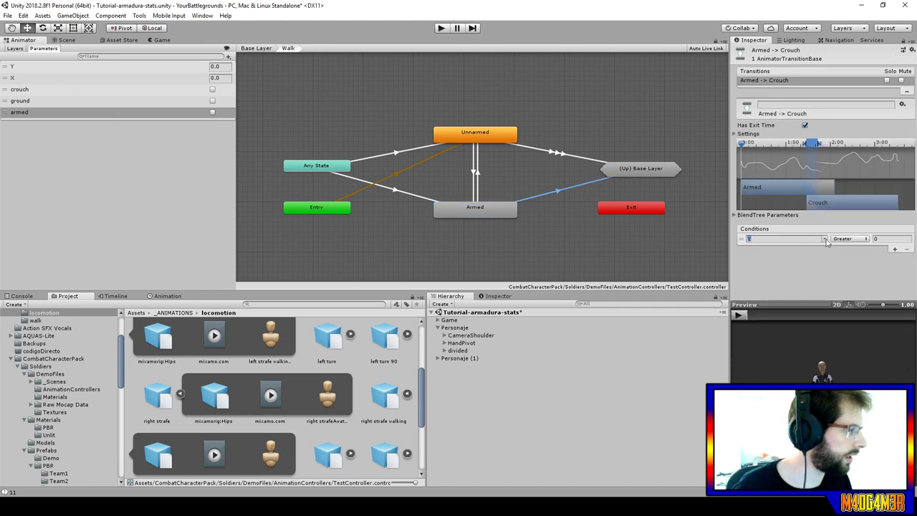
pyautogui.click(826, 239)
pyautogui.click(837, 269)
pyautogui.click(858, 239)
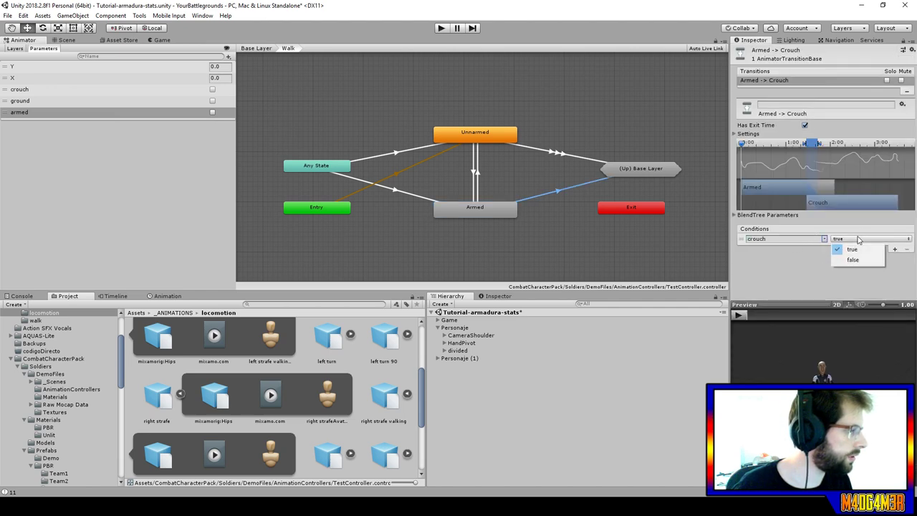
pyautogui.click(786, 286)
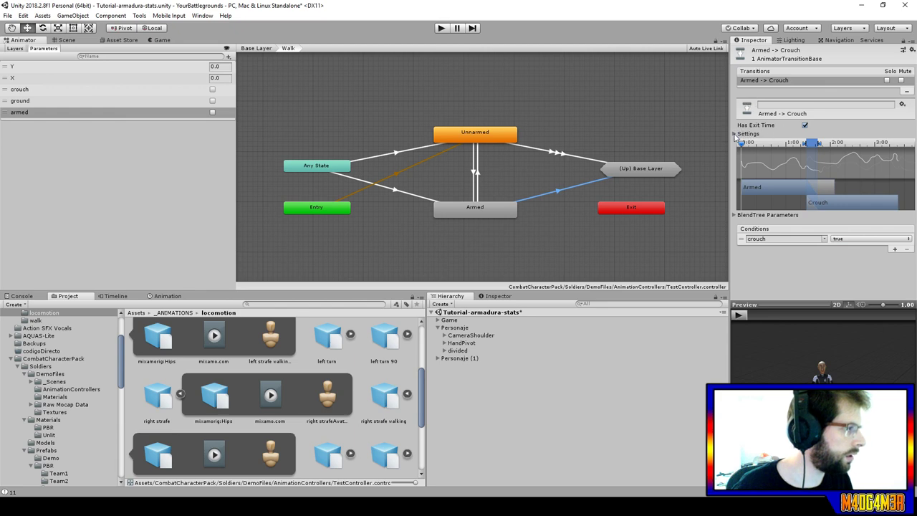
# Enter exit time 1 and disable Has Exit Time on that transition.
pyautogui.click(735, 134)
pyautogui.click(813, 142)
pyautogui.write('1')
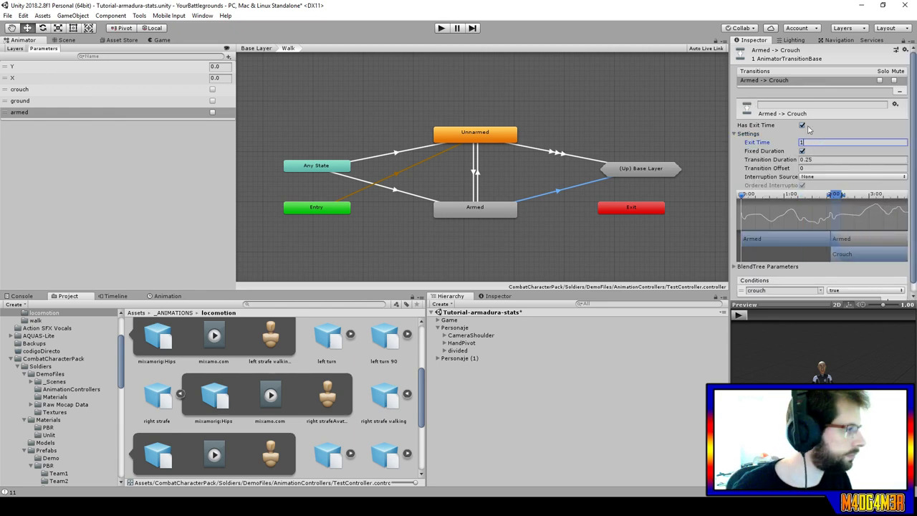
pyautogui.click(802, 125)
pyautogui.click(735, 134)
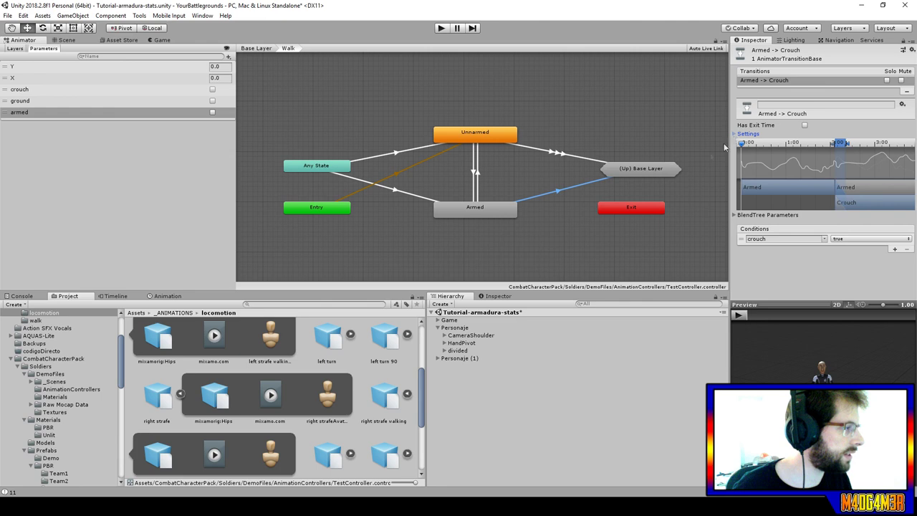
# Create a transition from Armed to the Base Layer's Jump state.
pyautogui.rightClick(489, 209)
pyautogui.click(525, 212)
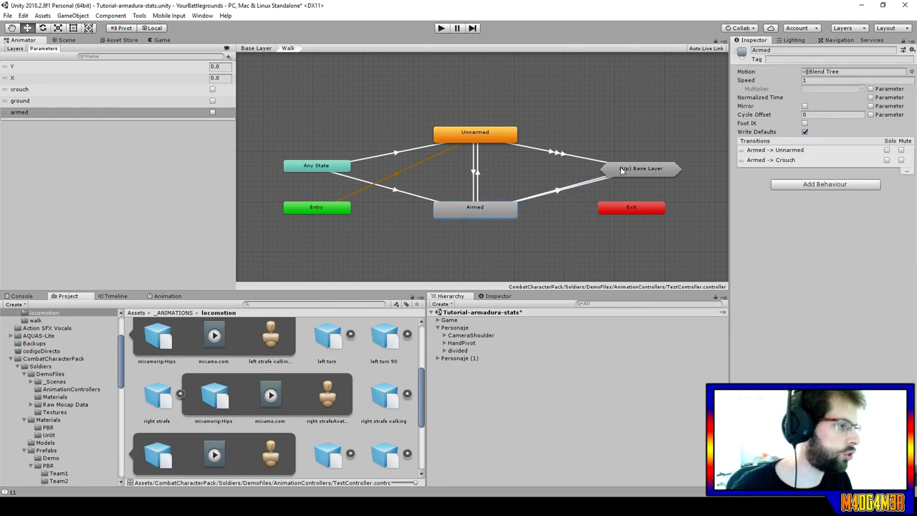
pyautogui.click(621, 169)
pyautogui.moveTo(683, 178)
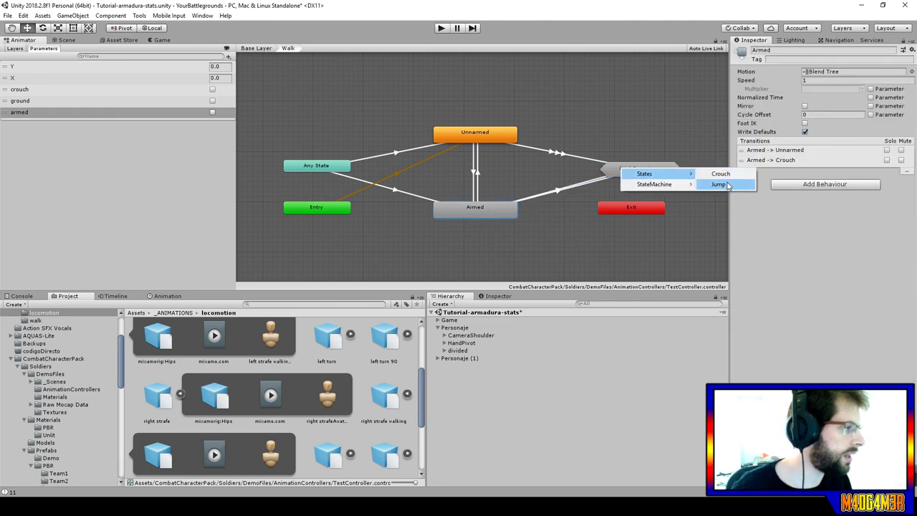
pyautogui.click(725, 184)
pyautogui.click(771, 171)
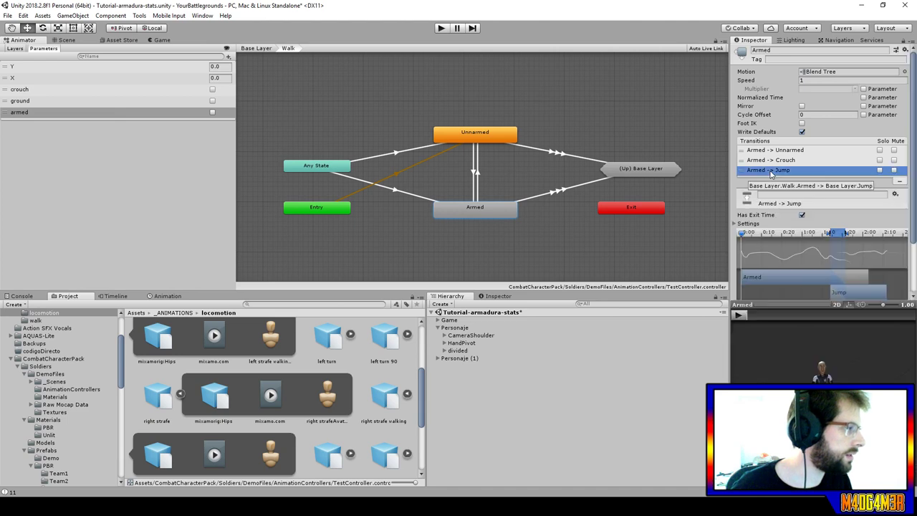
pyautogui.click(552, 193)
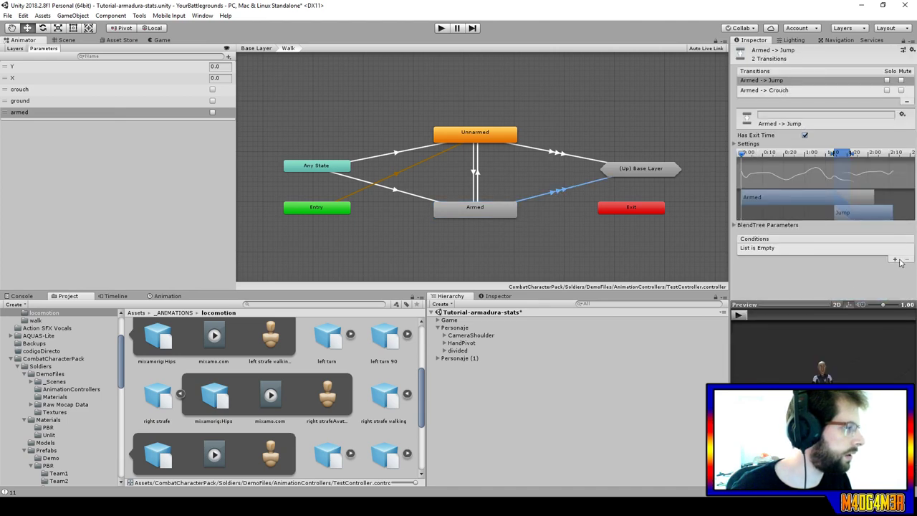
# Add the condition ground = false to the Armed to Jump transition.
pyautogui.click(895, 260)
pyautogui.click(825, 248)
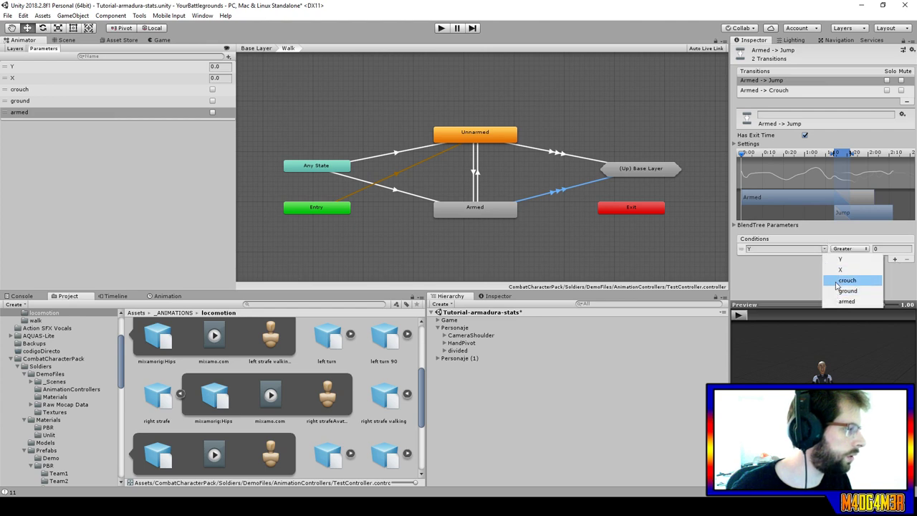
pyautogui.click(848, 290)
pyautogui.click(870, 248)
pyautogui.click(852, 269)
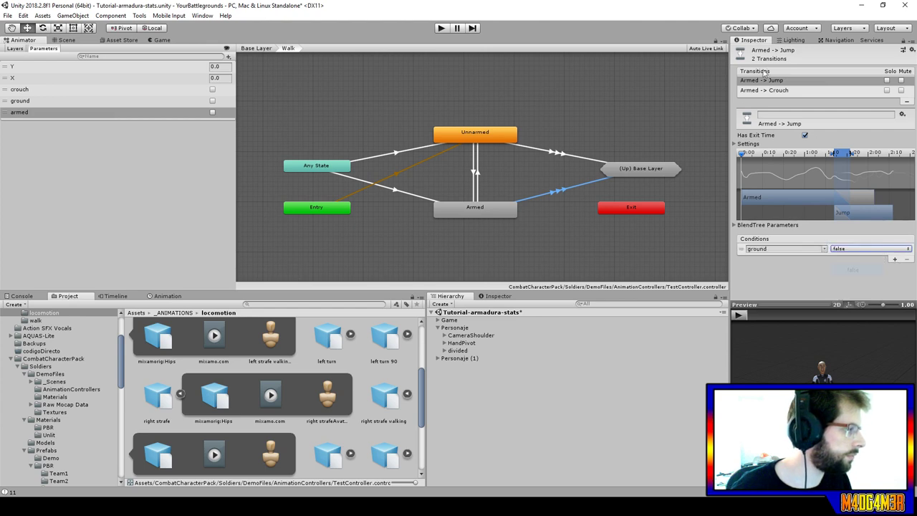
# Set the Armed to Jump transition's exit time to 1.
pyautogui.click(738, 144)
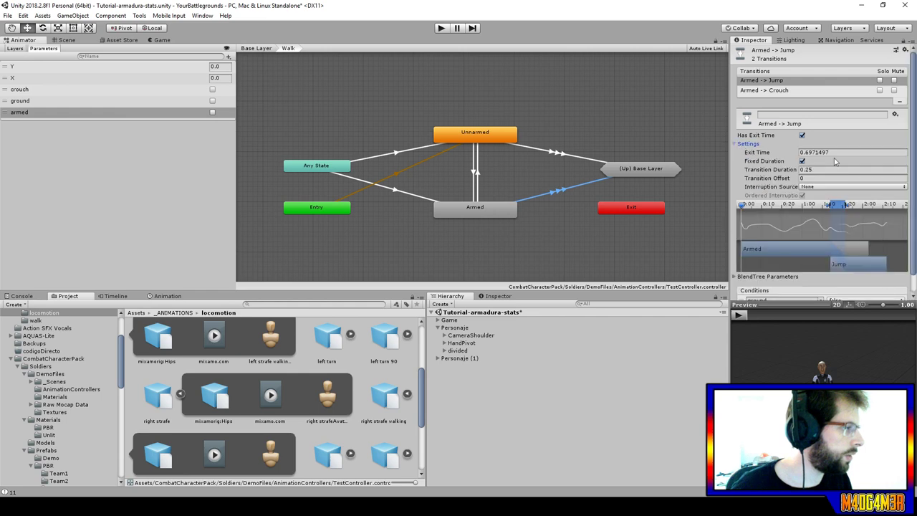
pyautogui.click(832, 152)
pyautogui.write('1')
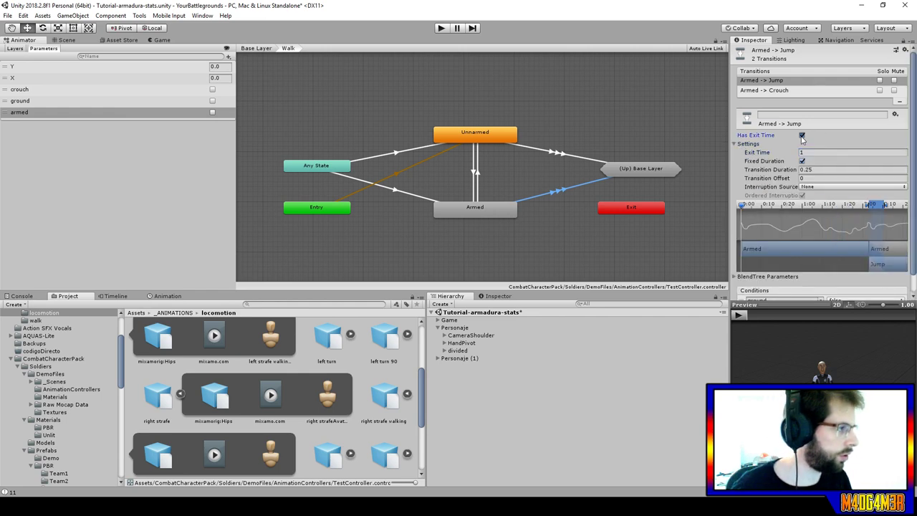
pyautogui.click(489, 113)
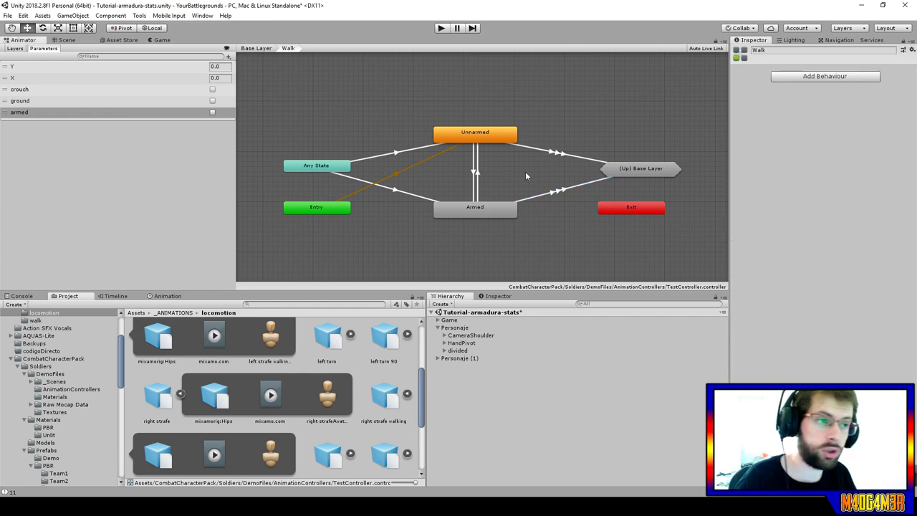
# Delete the empty New StateMachine node from the Base Layer.
pyautogui.click(256, 48)
pyautogui.click(461, 133)
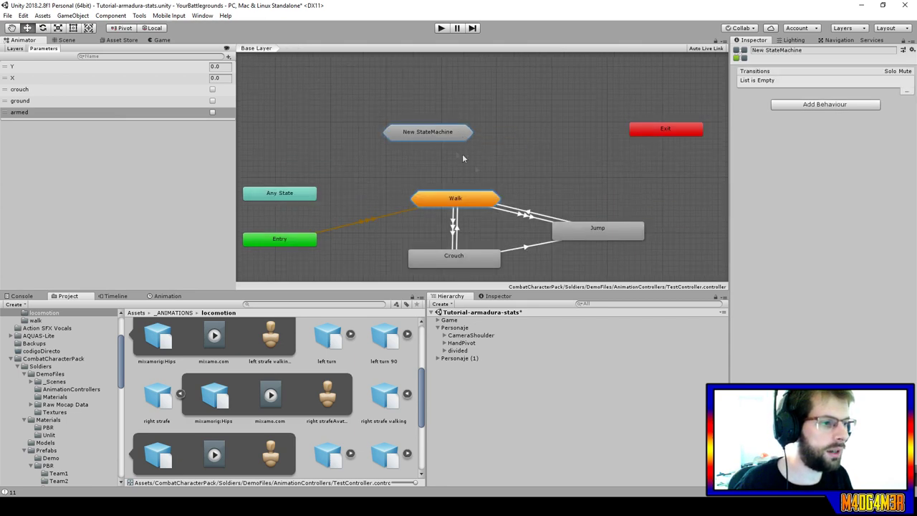
pyautogui.press('Delete')
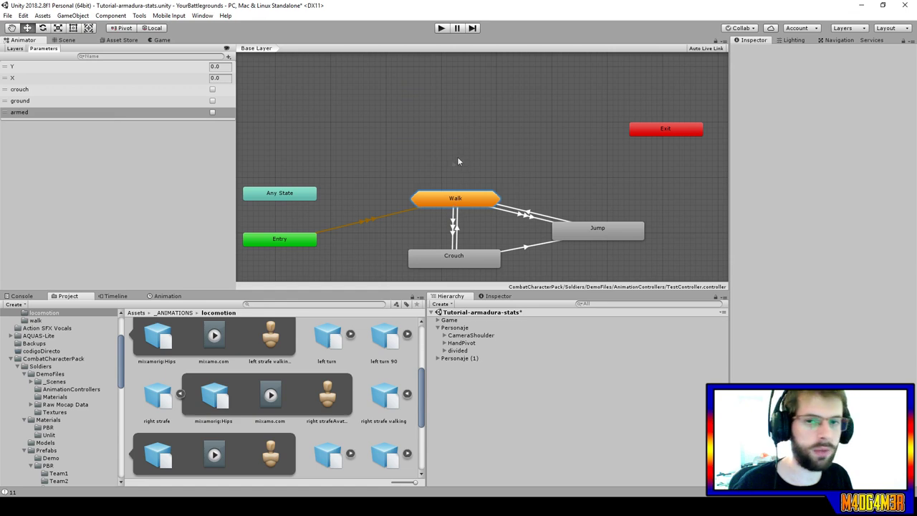
# Check the Any State to Armed transition inside Walk, then return to Base Layer.
pyautogui.doubleClick(455, 201)
pyautogui.click(412, 194)
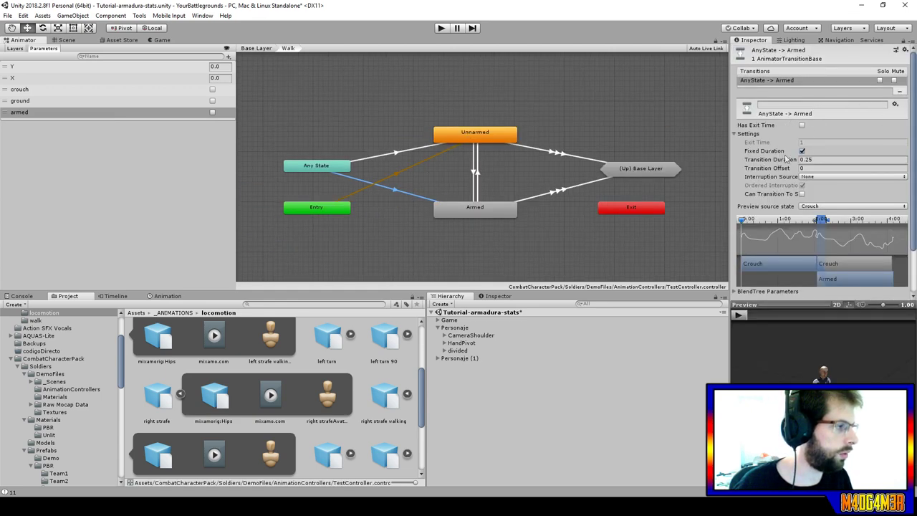
pyautogui.scroll(-2, 817, 193)
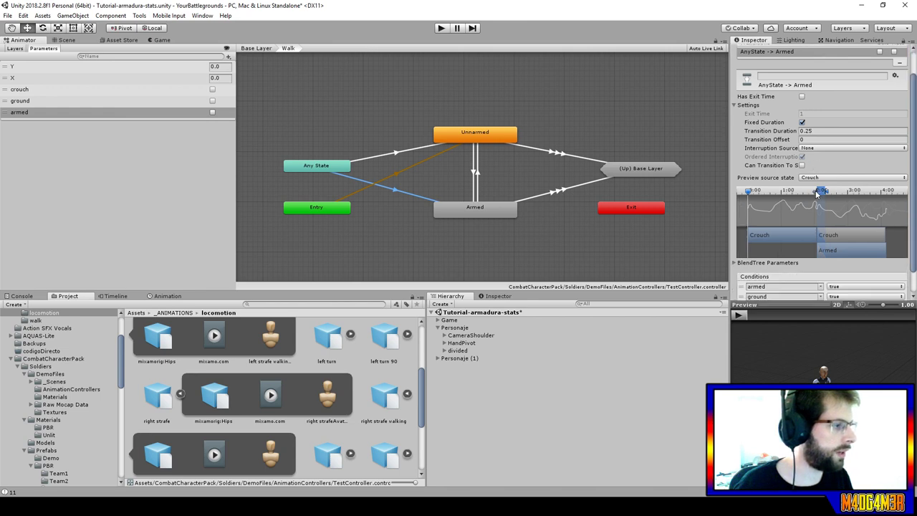
pyautogui.scroll(2, 814, 275)
pyautogui.scroll(-1, 816, 244)
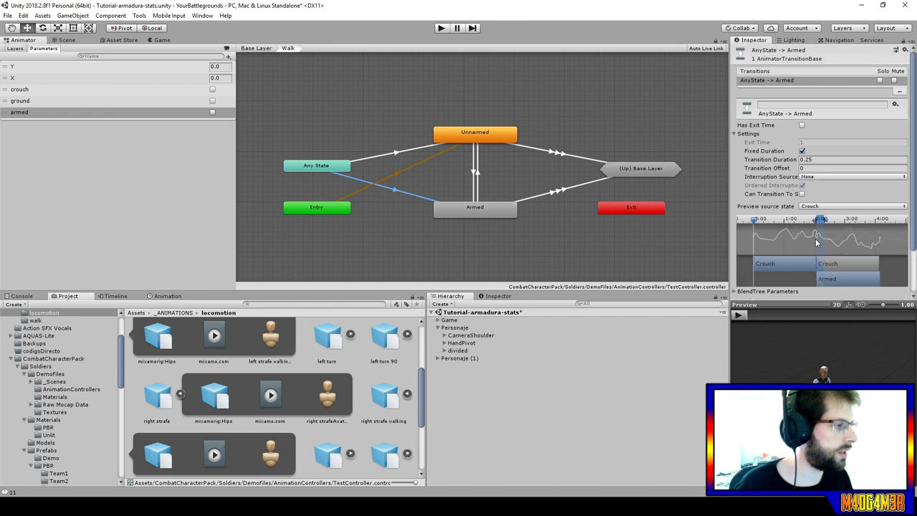
pyautogui.moveTo(914, 185); pyautogui.dragTo(915, 251)
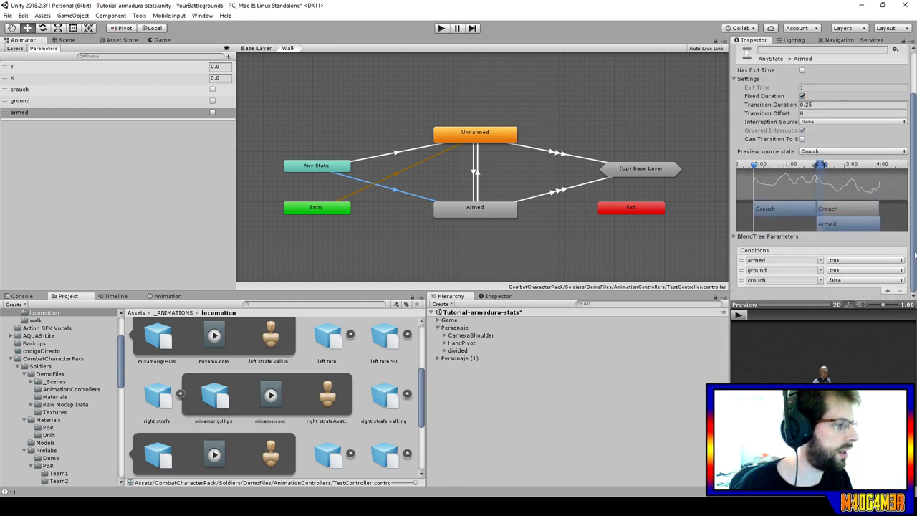
pyautogui.click(256, 48)
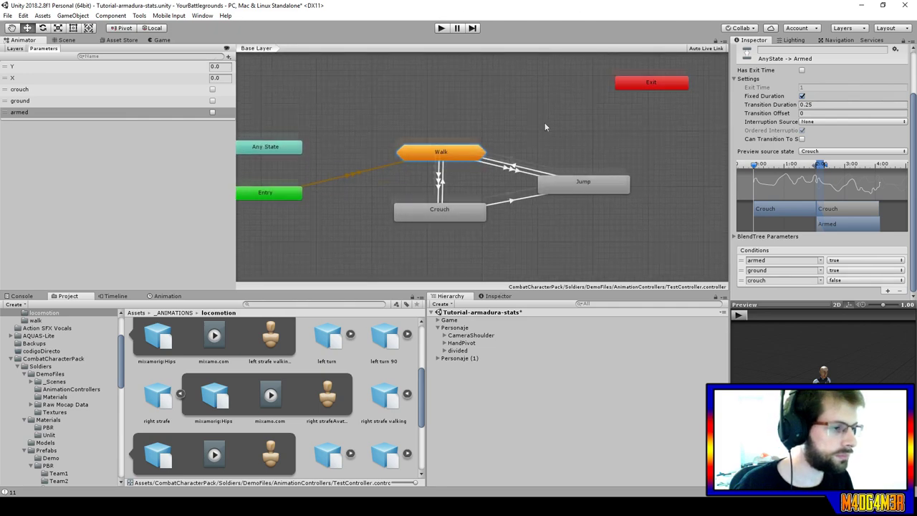
# Review the Walk to Jump and Unnarmed to Jump transitions, then select Jump.
pyautogui.click(511, 146)
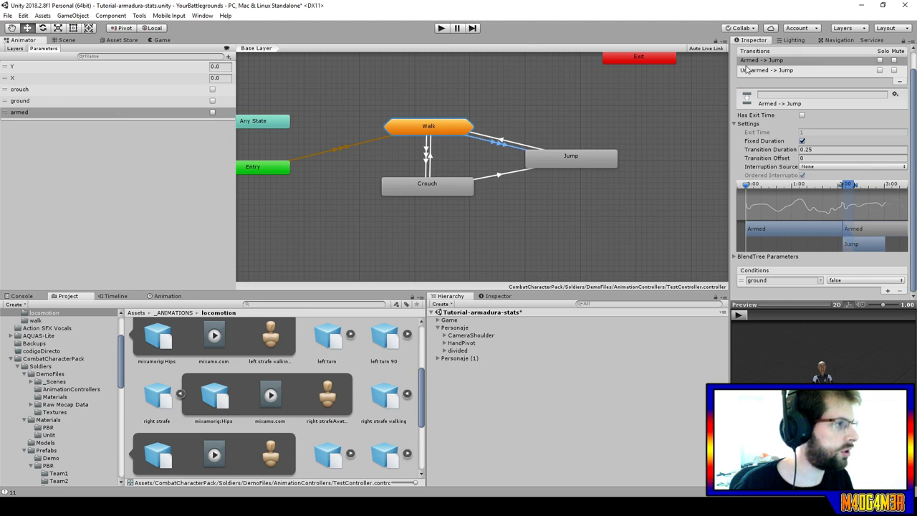
pyautogui.click(776, 72)
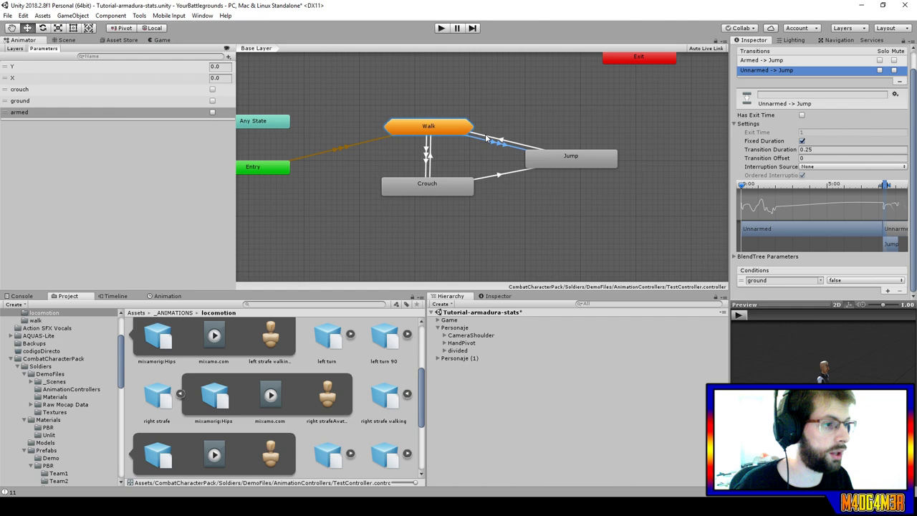
pyautogui.click(568, 155)
# Rework the Jump state's transition back to Walk and reselect Jump.
pyautogui.rightClick(567, 155)
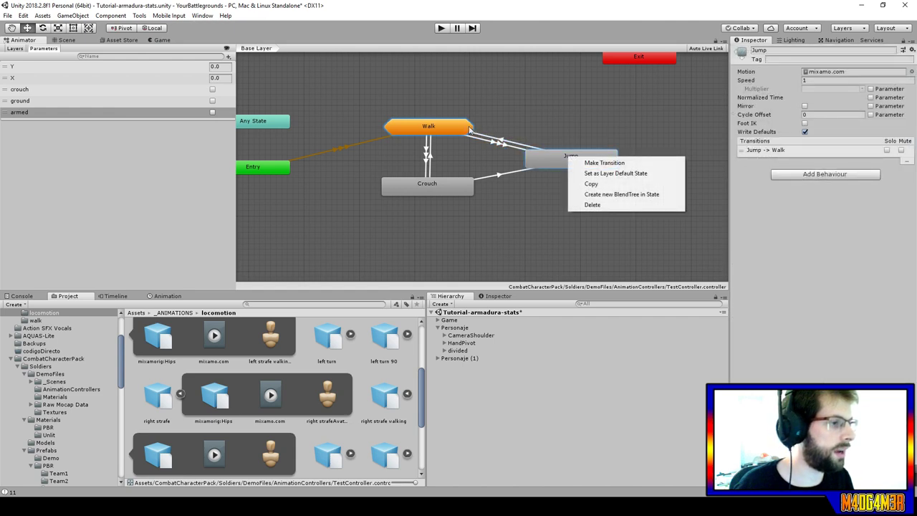
pyautogui.rightClick(571, 157)
pyautogui.rightClick(571, 157)
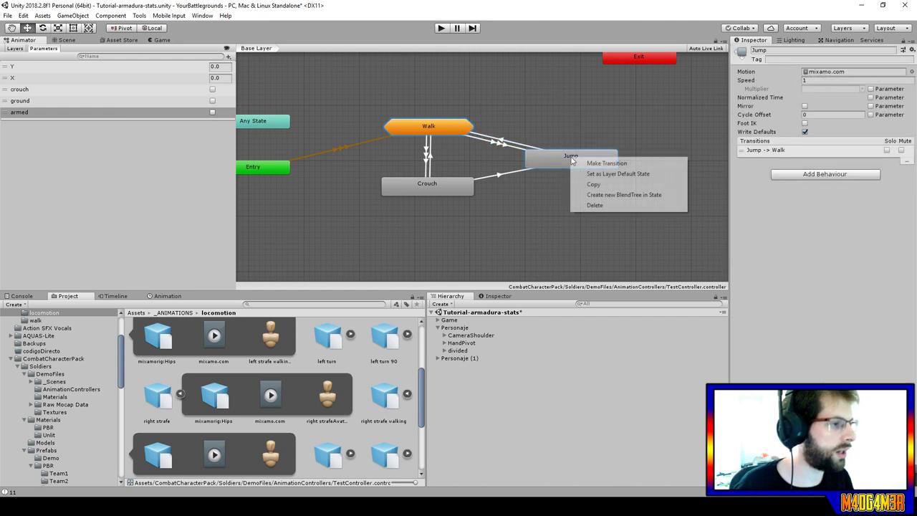
pyautogui.click(608, 164)
pyautogui.rightClick(505, 140)
pyautogui.click(504, 142)
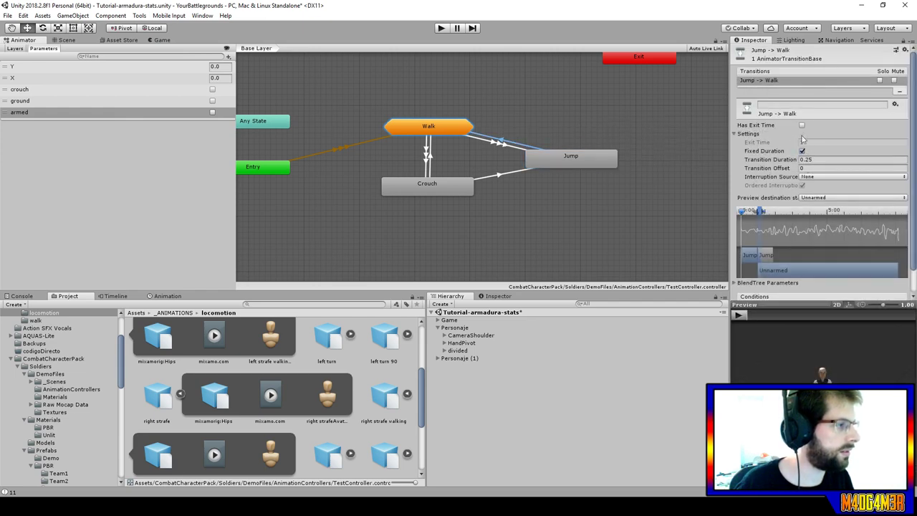
pyautogui.click(733, 134)
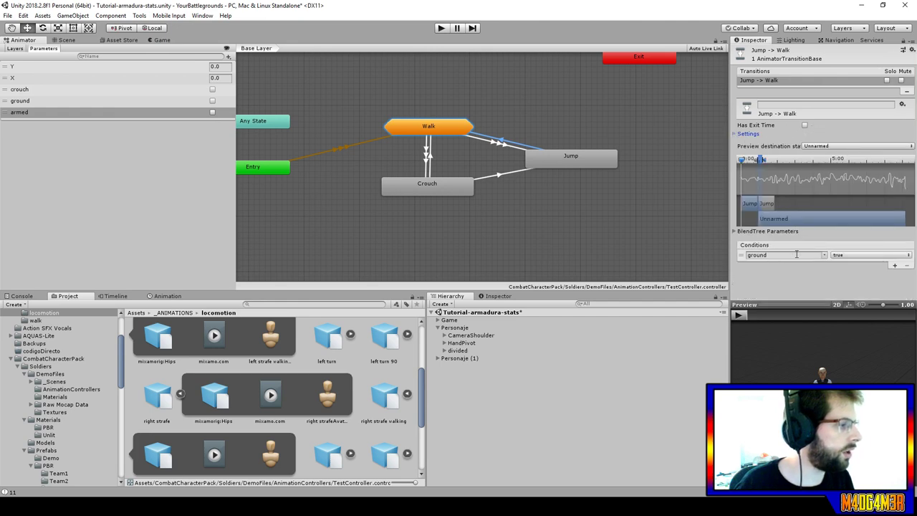
pyautogui.click(533, 149)
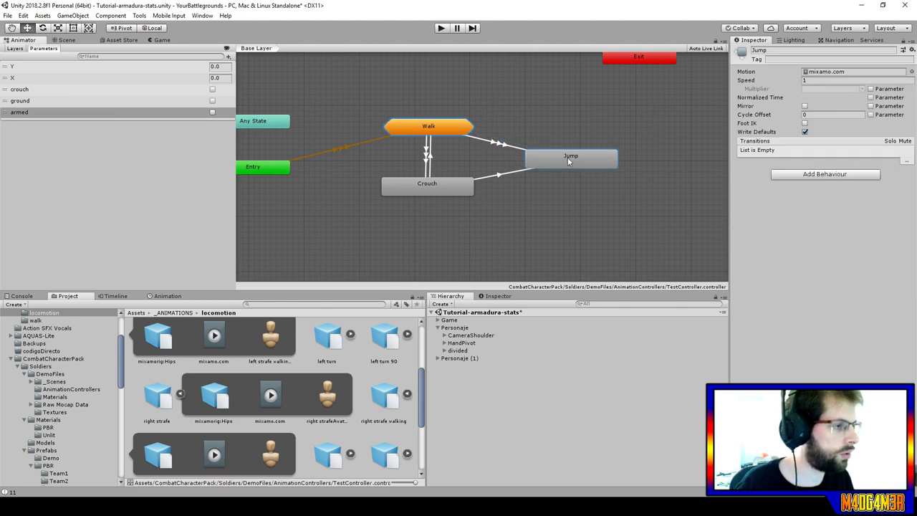
# Create a transition from Jump to the Walk state machine itself.
pyautogui.rightClick(569, 159)
pyautogui.click(618, 165)
pyautogui.click(462, 127)
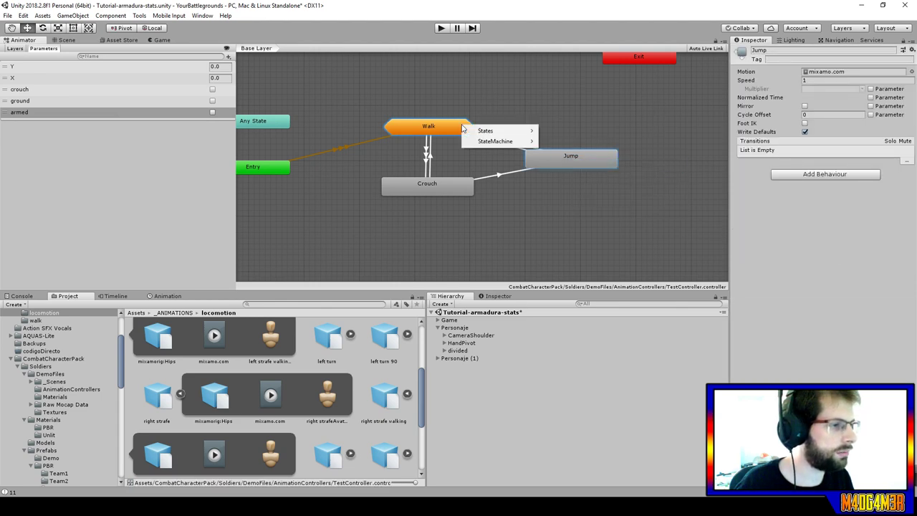
pyautogui.moveTo(518, 136)
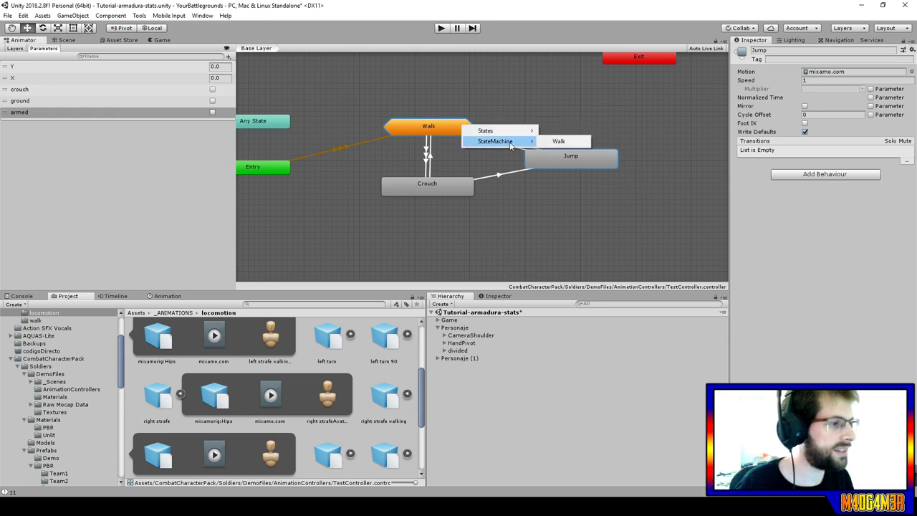
pyautogui.click(563, 143)
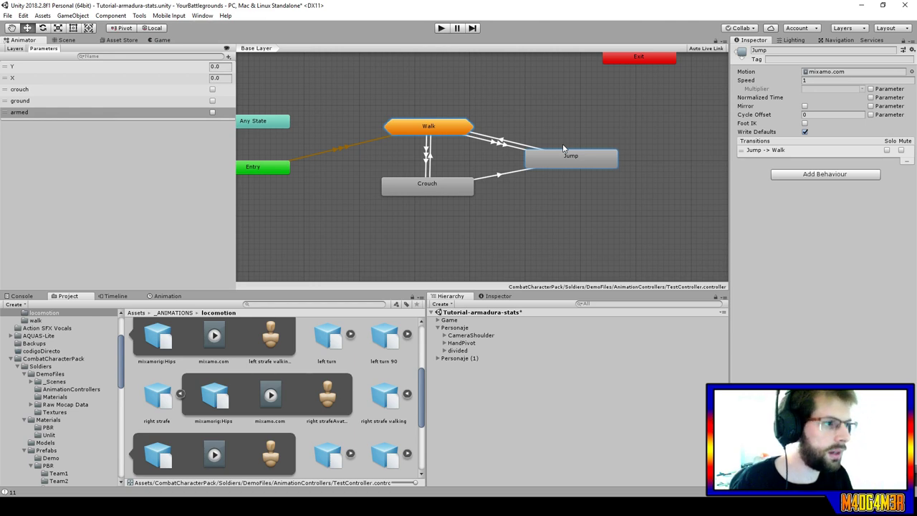
pyautogui.click(521, 149)
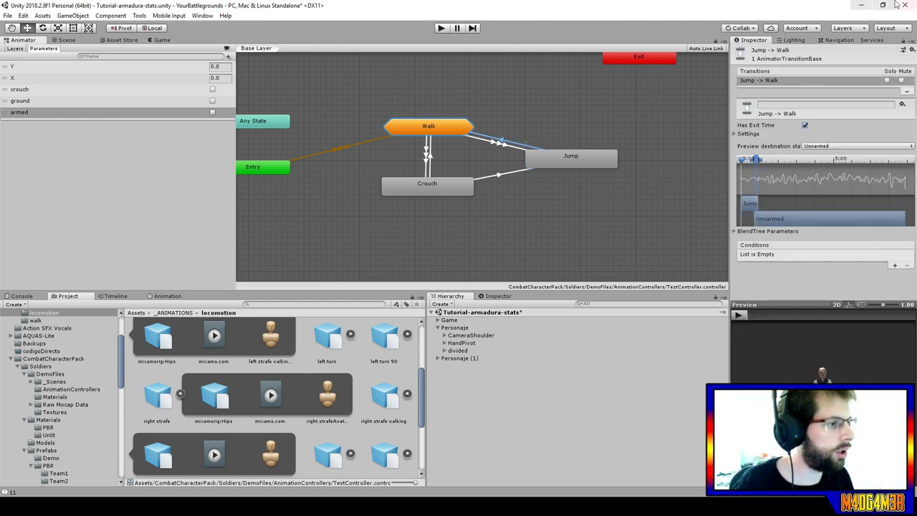
# Set exit time 1 and turn off Has Exit Time on Jump to Walk.
pyautogui.click(736, 133)
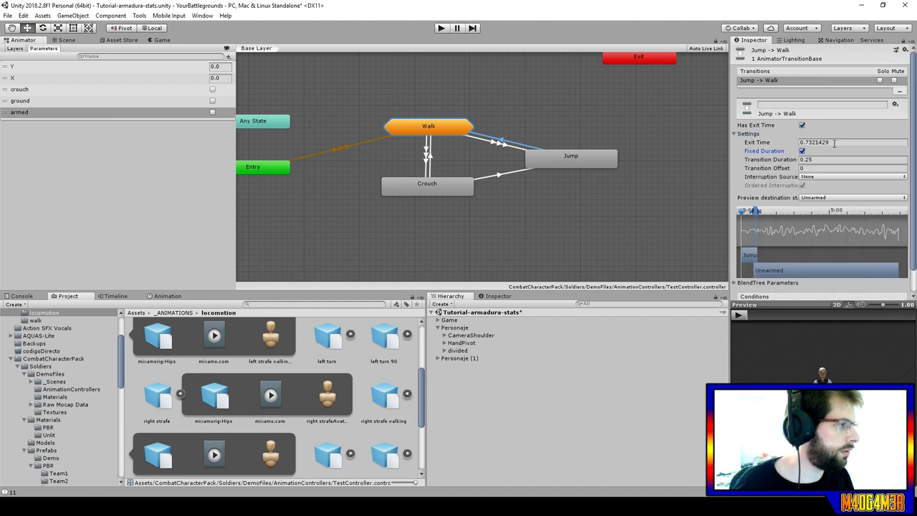
pyautogui.click(820, 141)
pyautogui.write('1')
pyautogui.click(803, 126)
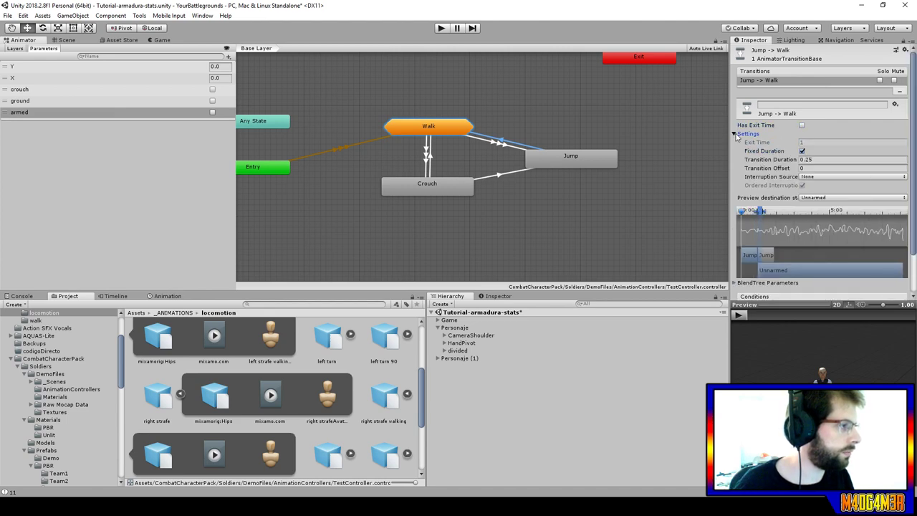
pyautogui.click(735, 133)
# Give Jump to Walk a single ground condition, then check Crouch to Walk timing.
pyautogui.click(894, 266)
pyautogui.click(895, 266)
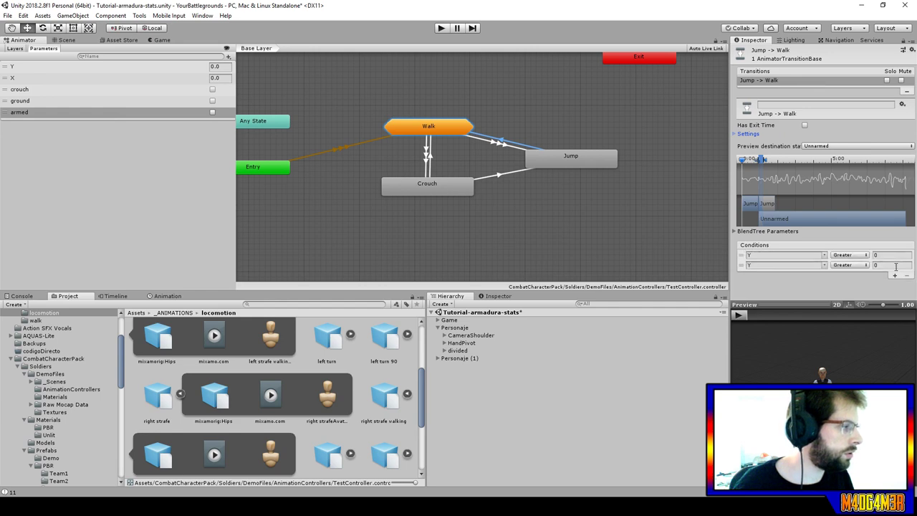
pyautogui.click(743, 266)
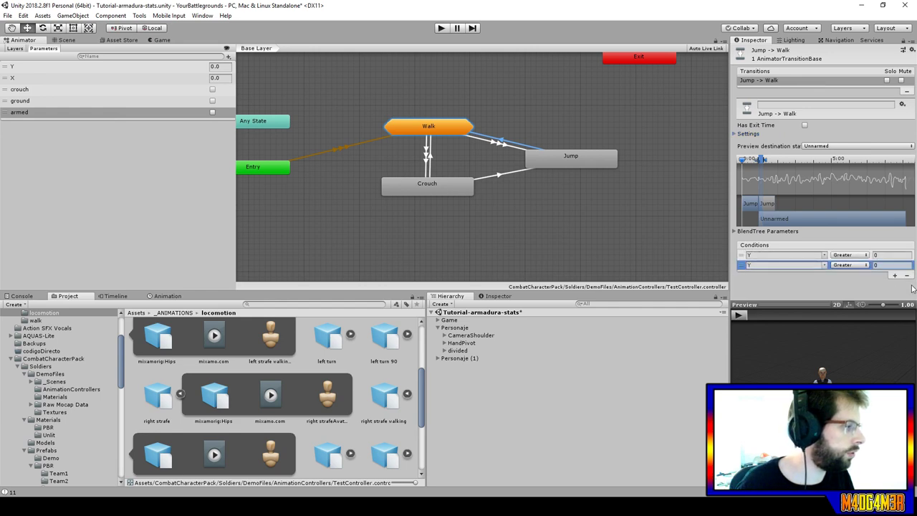
pyautogui.click(907, 275)
pyautogui.click(824, 255)
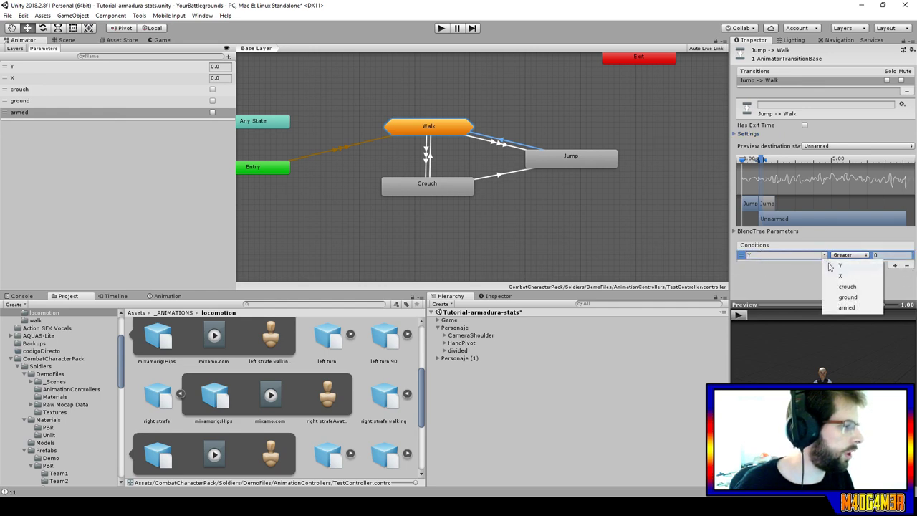
pyautogui.click(835, 296)
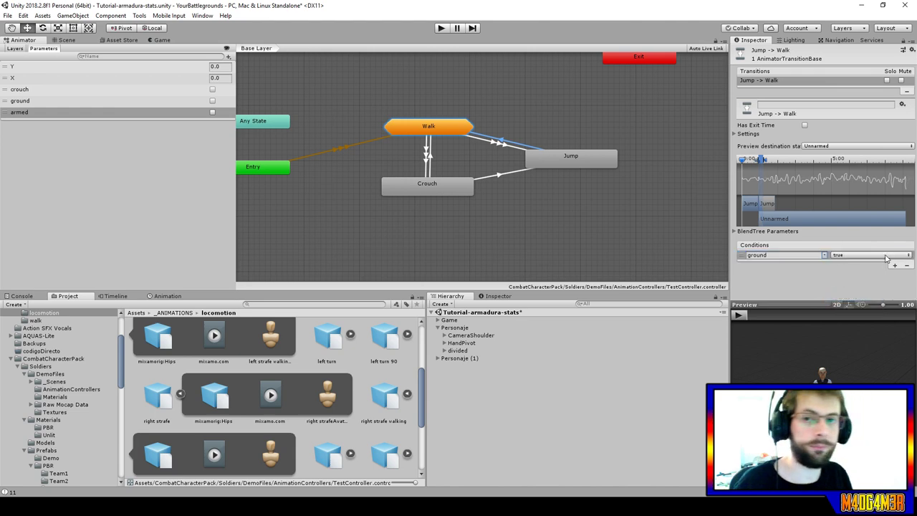
pyautogui.click(427, 154)
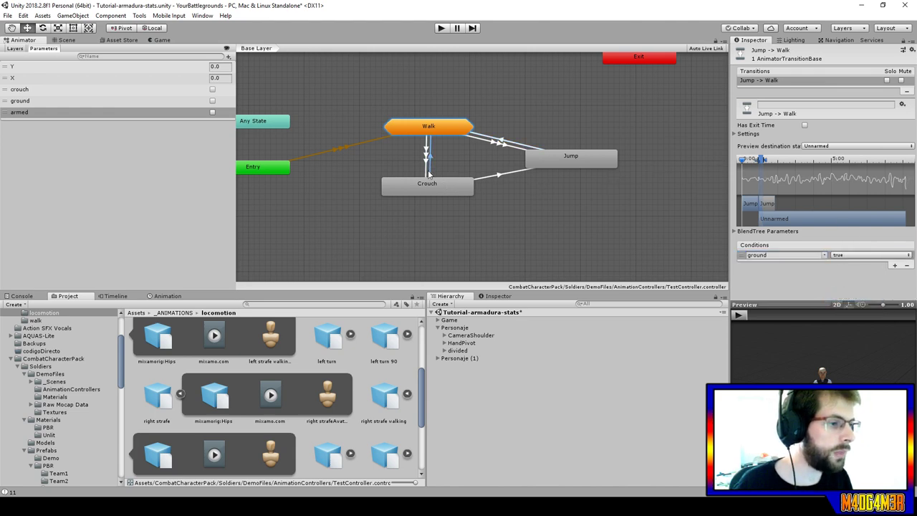
pyautogui.click(734, 133)
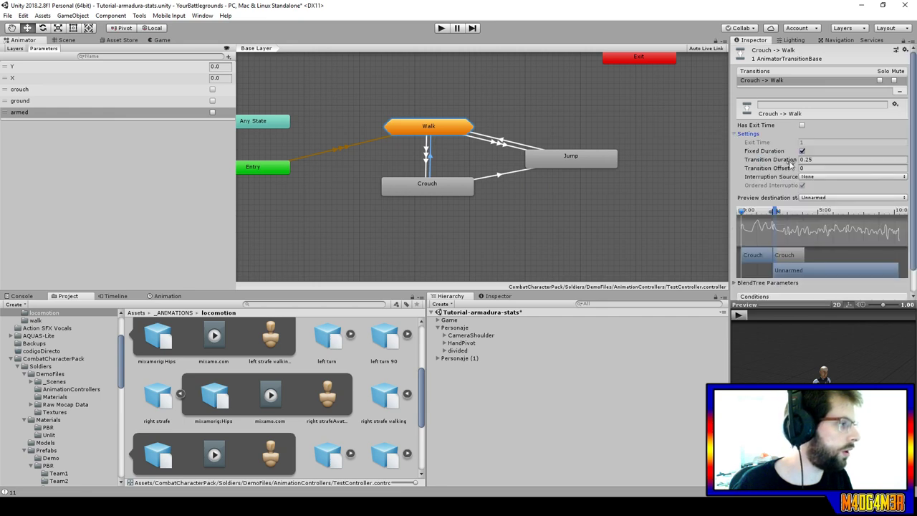
pyautogui.click(734, 134)
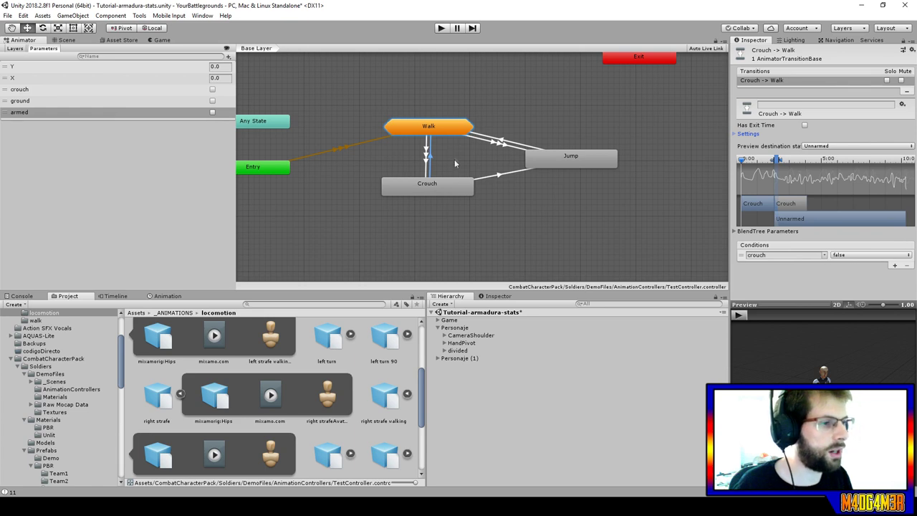
pyautogui.rightClick(441, 180)
pyautogui.click(466, 186)
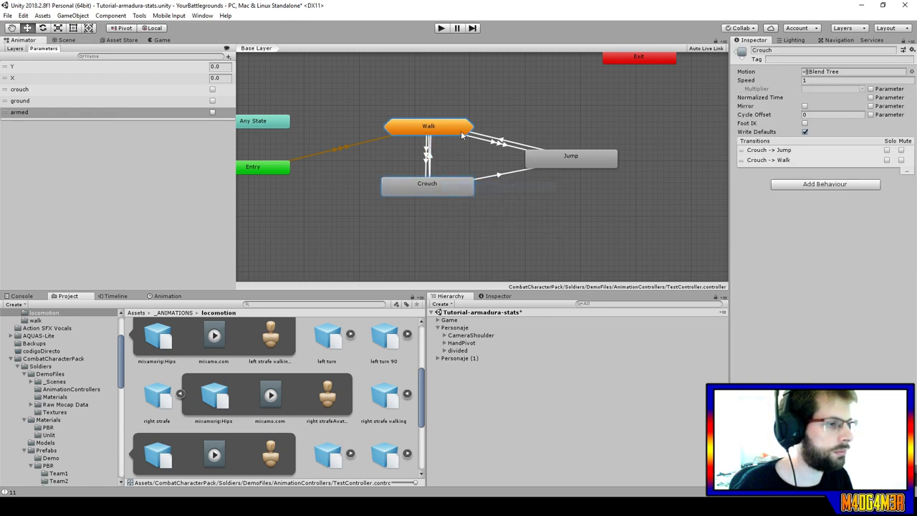
pyautogui.rightClick(516, 218)
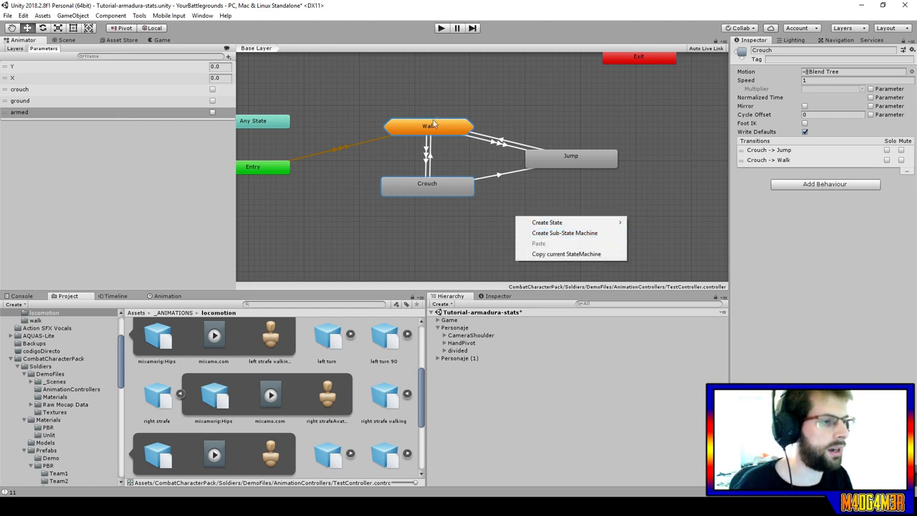
pyautogui.click(374, 115)
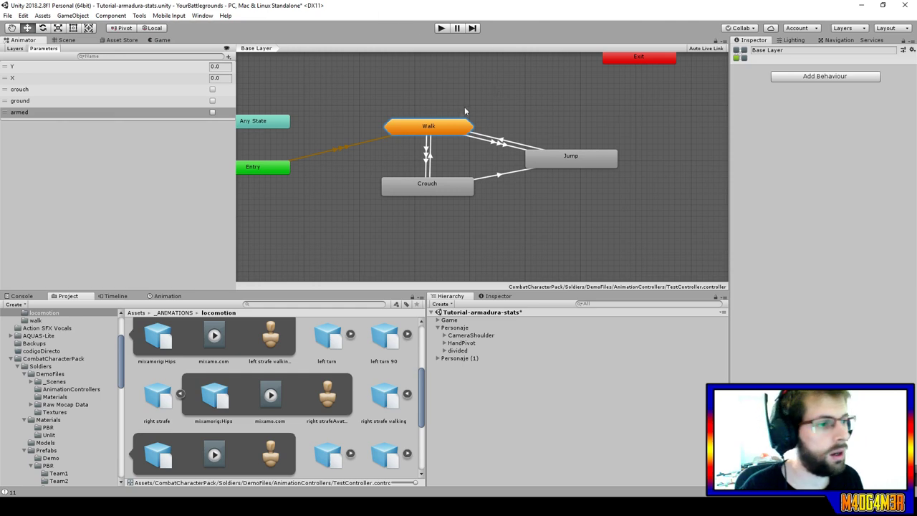
pyautogui.click(432, 129)
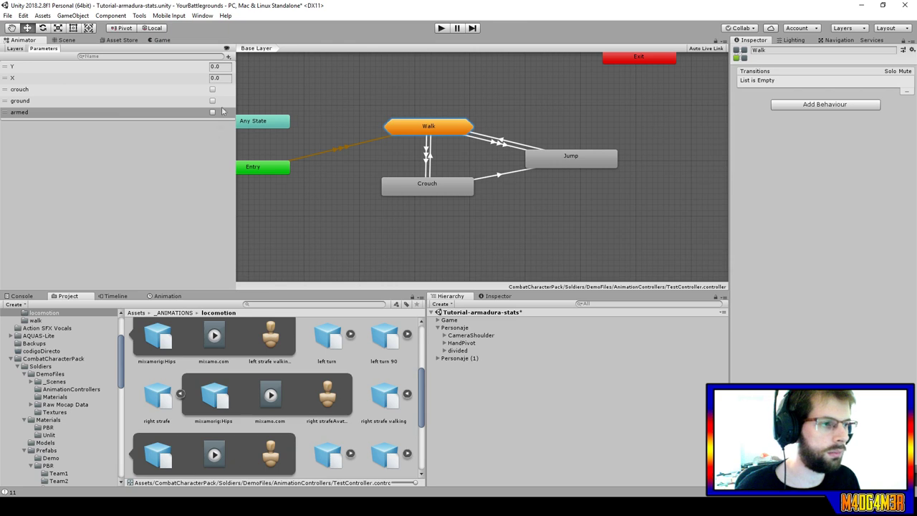
pyautogui.click(14, 49)
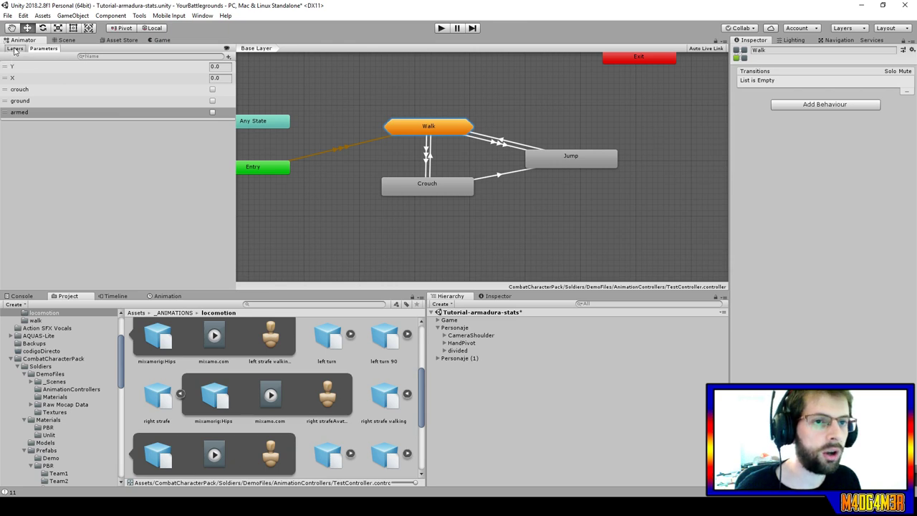
# Switch to the UpperBody layer, move Walk aside to expose Walk 0, and enter Walk 0.
pyautogui.click(104, 93)
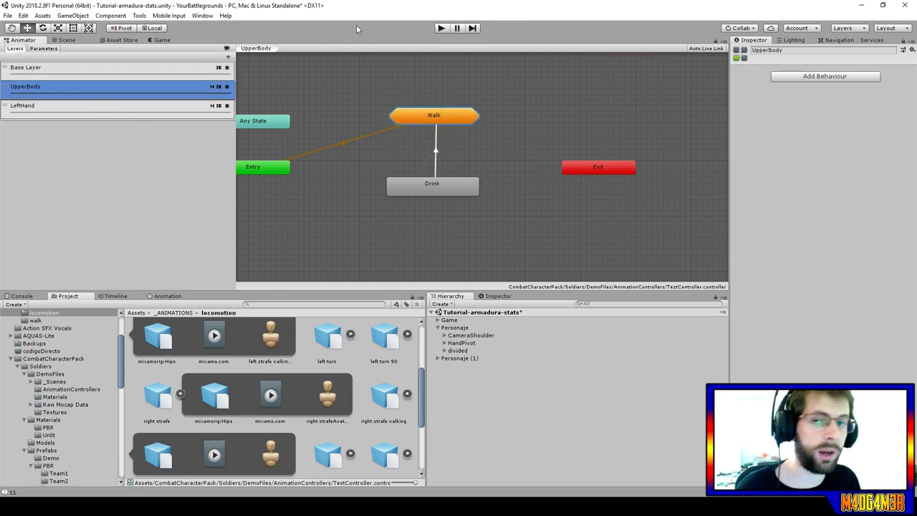
pyautogui.click(420, 91)
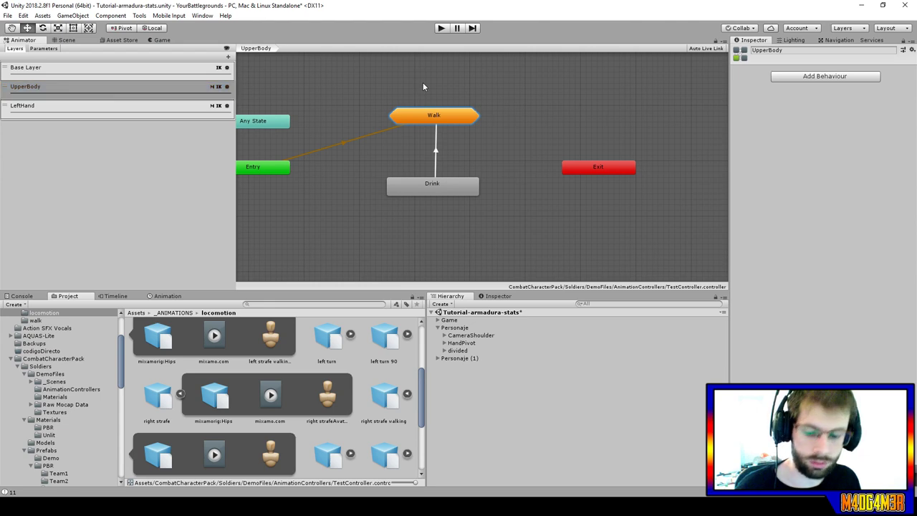
pyautogui.moveTo(262, 122)
pyautogui.mouseDown()
pyautogui.moveTo(439, 86)
pyautogui.moveTo(262, 139)
pyautogui.moveTo(453, 87)
pyautogui.mouseUp()
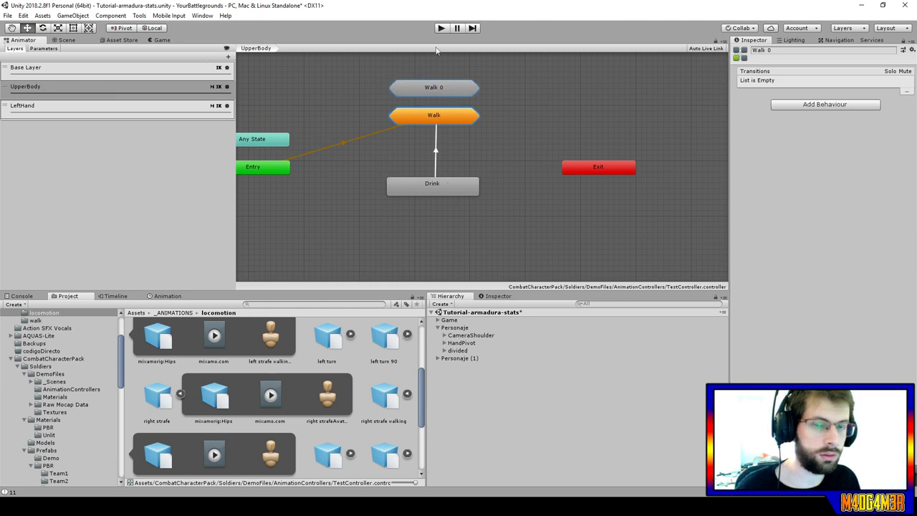
pyautogui.doubleClick(449, 88)
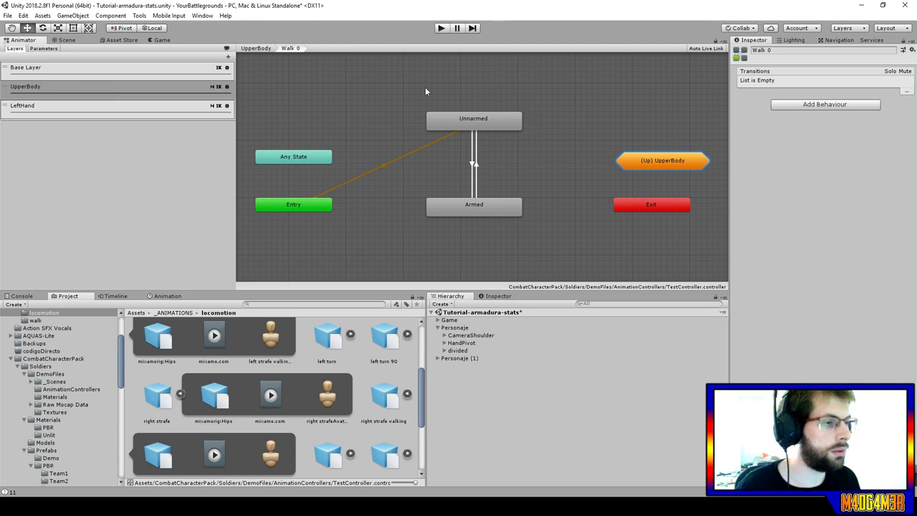
# Make Unnarmed the default state and inspect its transition to Armed.
pyautogui.rightClick(480, 119)
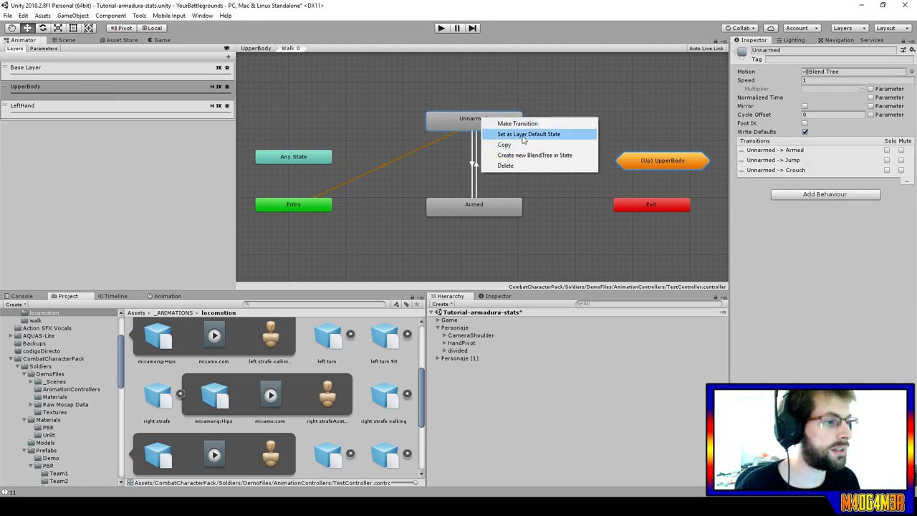
pyautogui.click(380, 90)
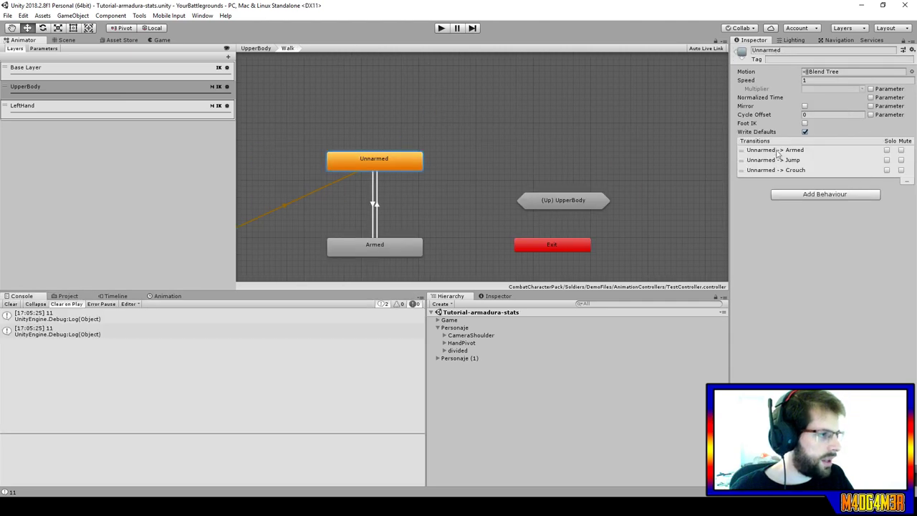
pyautogui.click(777, 150)
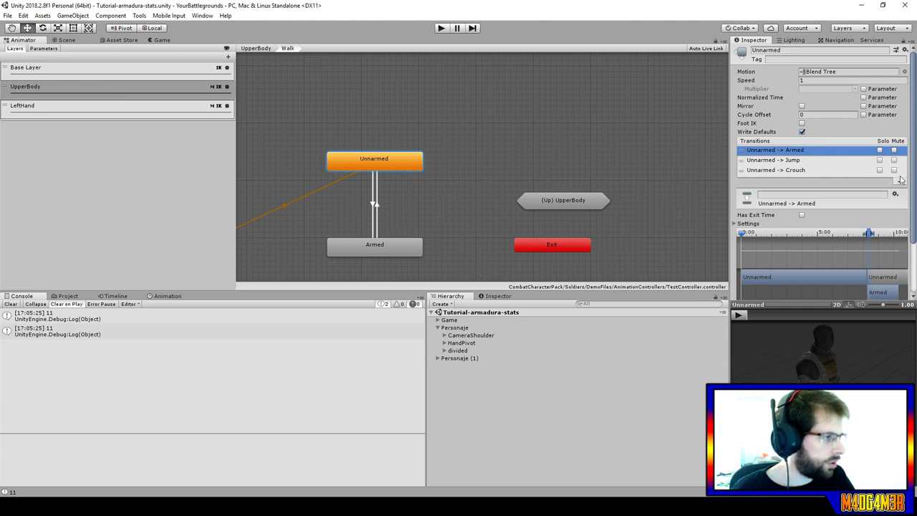
# Remove the Unnarmed to Jump and Unnarmed to Crouch transitions.
pyautogui.scroll(-2, 902, 186)
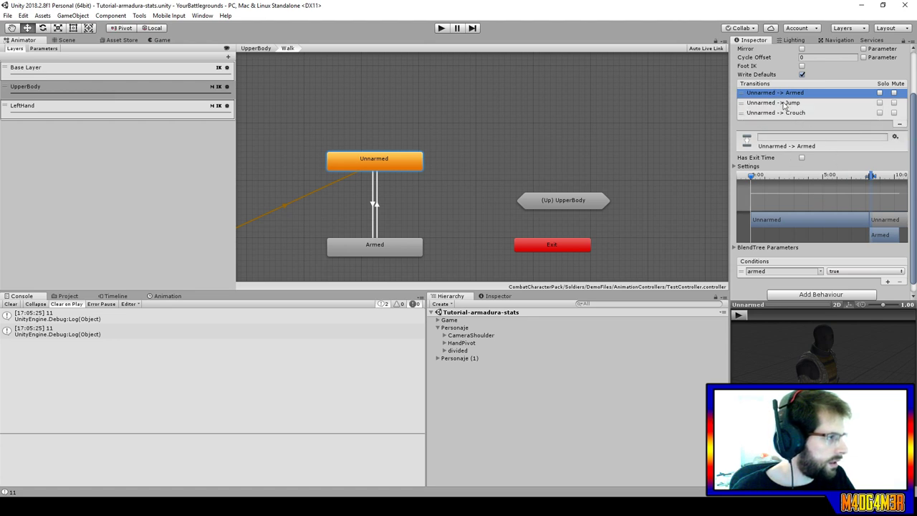
pyautogui.press('Down')
pyautogui.click(900, 120)
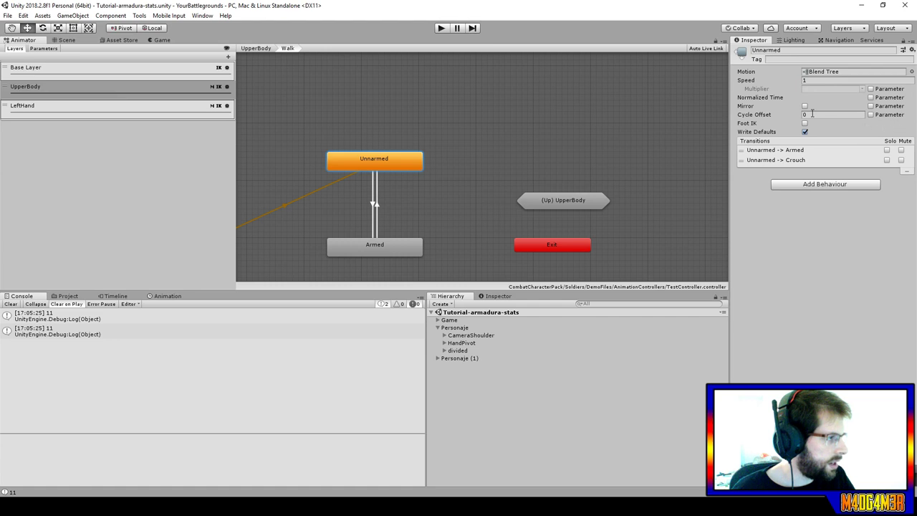
pyautogui.click(791, 159)
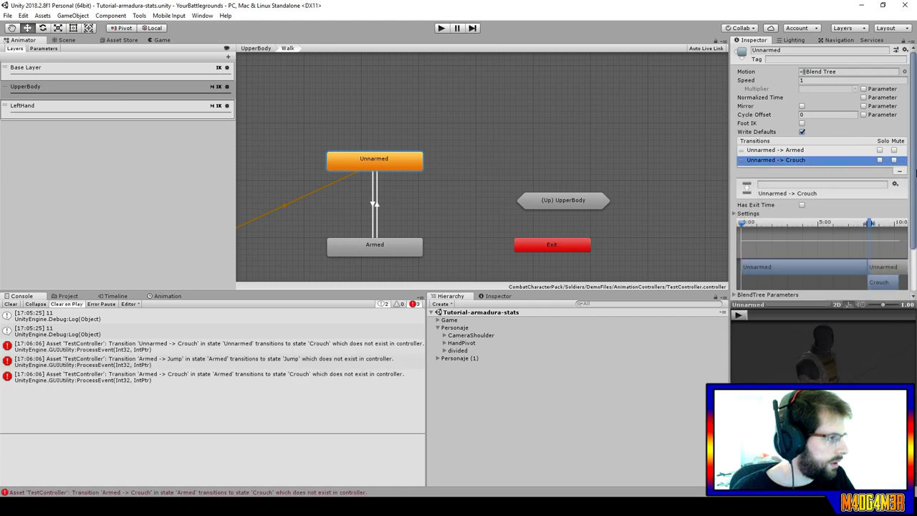
pyautogui.click(900, 171)
# Go into the UpperBody Walk sub-state machine and select the Armed state.
pyautogui.click(71, 115)
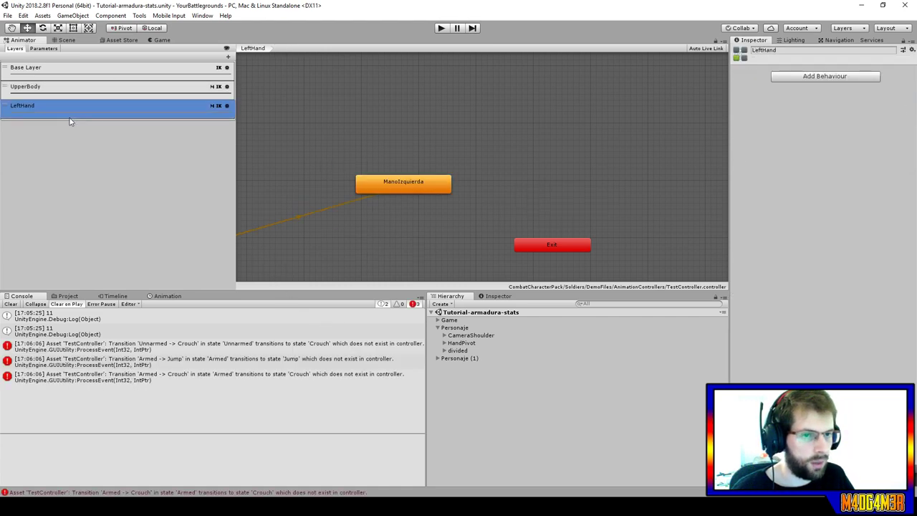
pyautogui.click(111, 90)
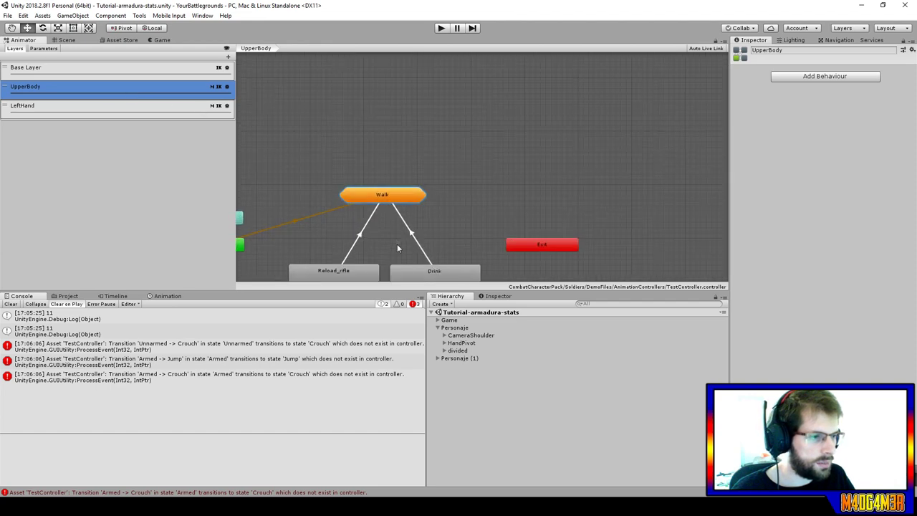
pyautogui.click(391, 194)
pyautogui.doubleClick(391, 194)
pyautogui.click(369, 251)
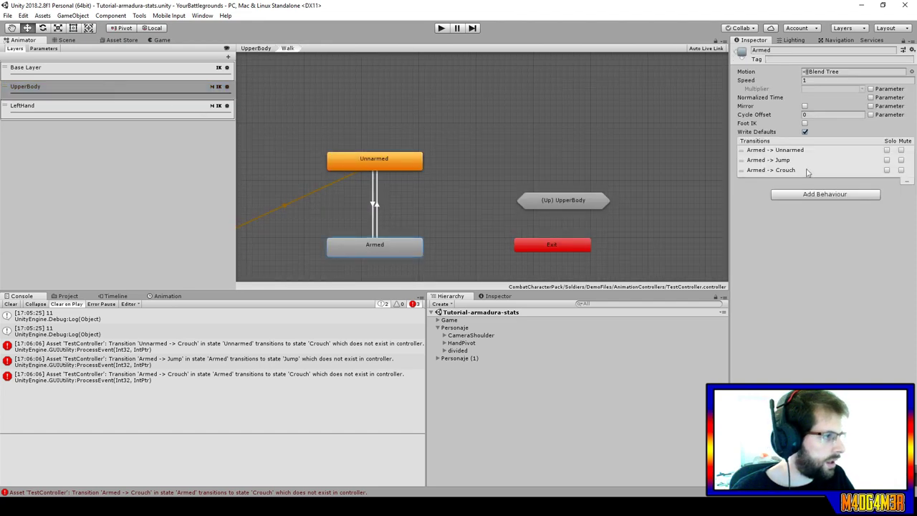
# Delete the Armed to Jump and Armed to Crouch transitions and clear console errors.
pyautogui.click(867, 162)
pyautogui.click(905, 181)
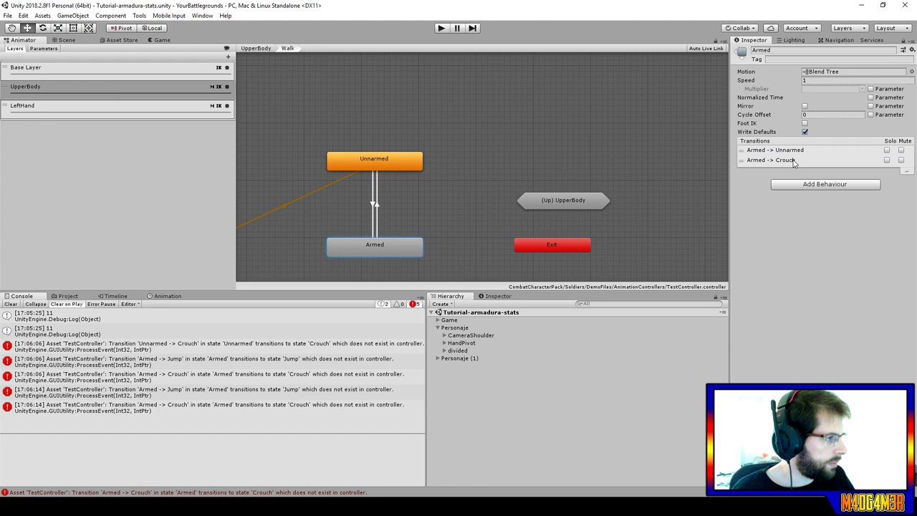
pyautogui.click(792, 160)
pyautogui.click(900, 172)
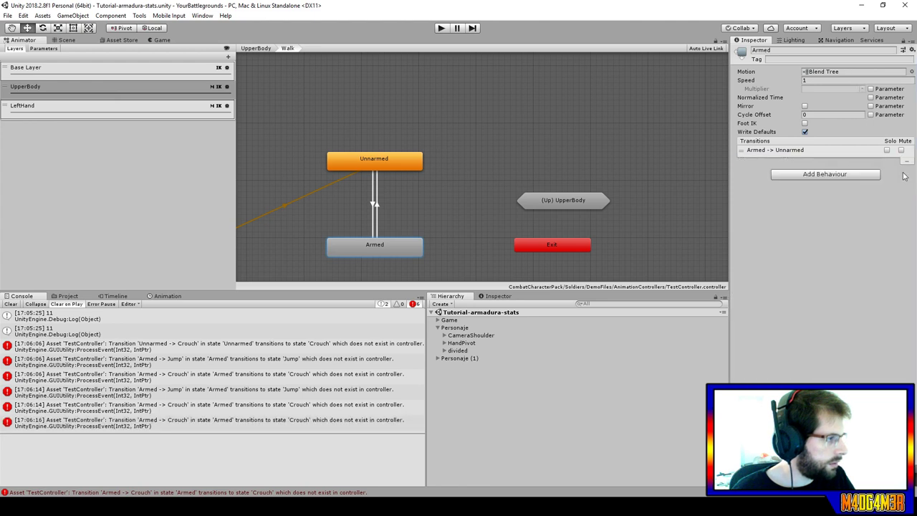
pyautogui.click(9, 304)
# Review the Unarmed, Reload_rifle and Drink states, undo one change, and return to UpperBody.
pyautogui.click(388, 163)
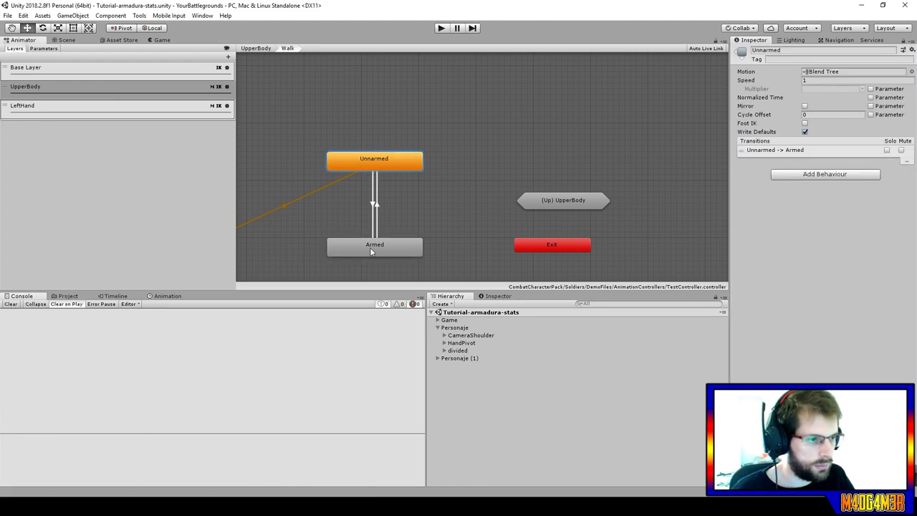
pyautogui.click(352, 221)
pyautogui.click(255, 48)
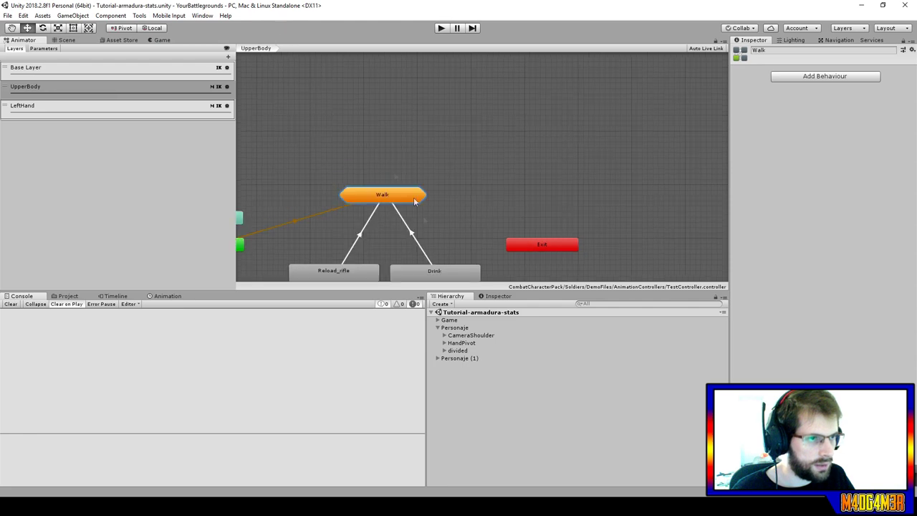
pyautogui.click(377, 270)
pyautogui.click(425, 276)
pyautogui.doubleClick(389, 194)
pyautogui.click(360, 244)
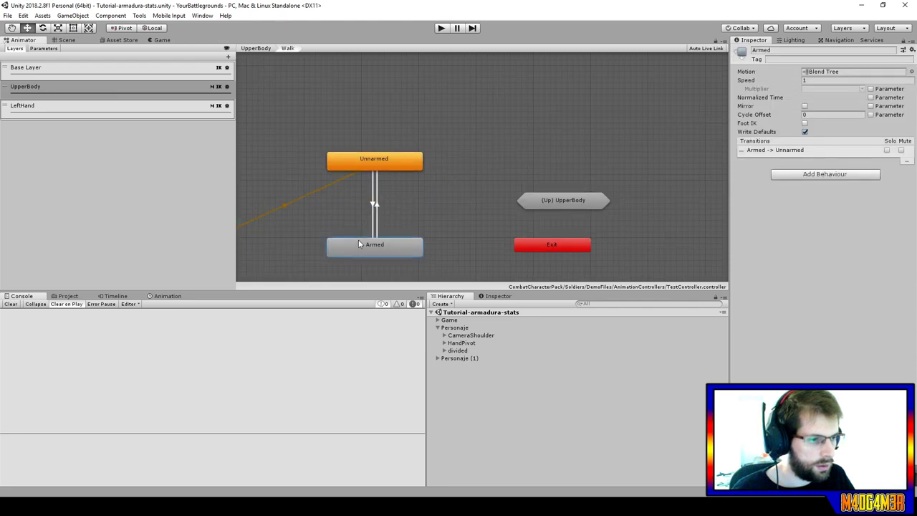
pyautogui.hotkey('ctrl', 'z')
pyautogui.click(263, 48)
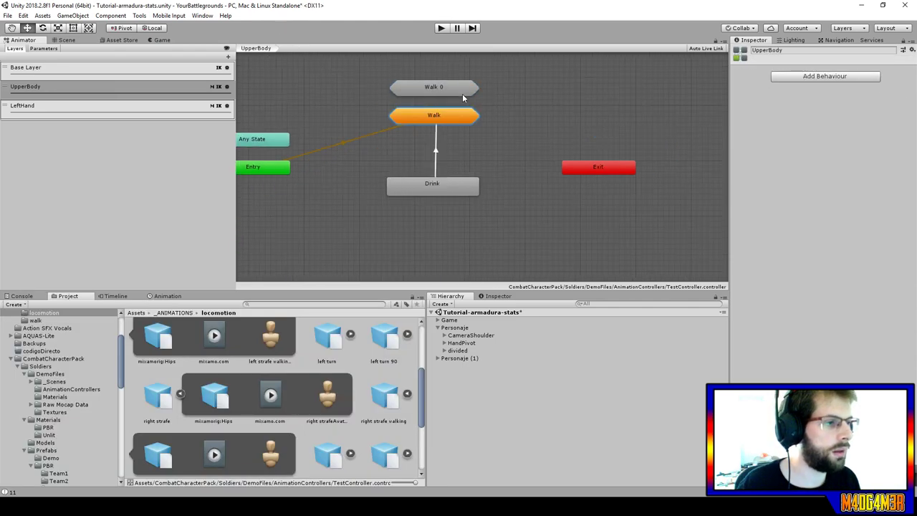
# Delete the duplicate Walk 0 node and search project assets for 'dr' to find the drink clip.
pyautogui.click(441, 87)
pyautogui.press('Delete')
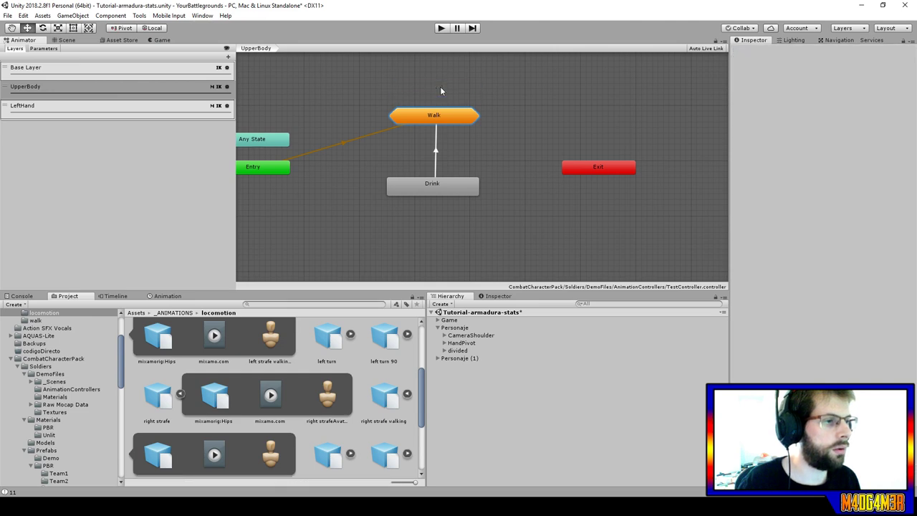
pyautogui.click(440, 184)
pyautogui.click(504, 155)
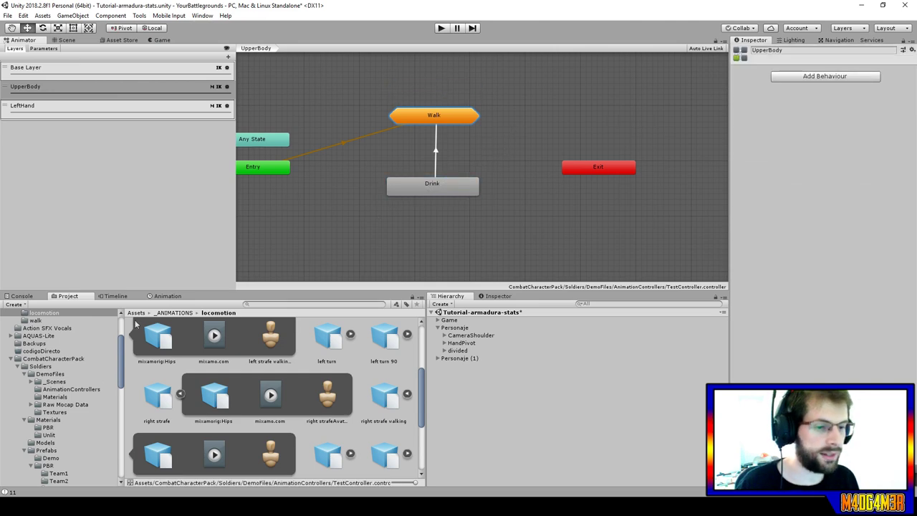
pyautogui.click(271, 304)
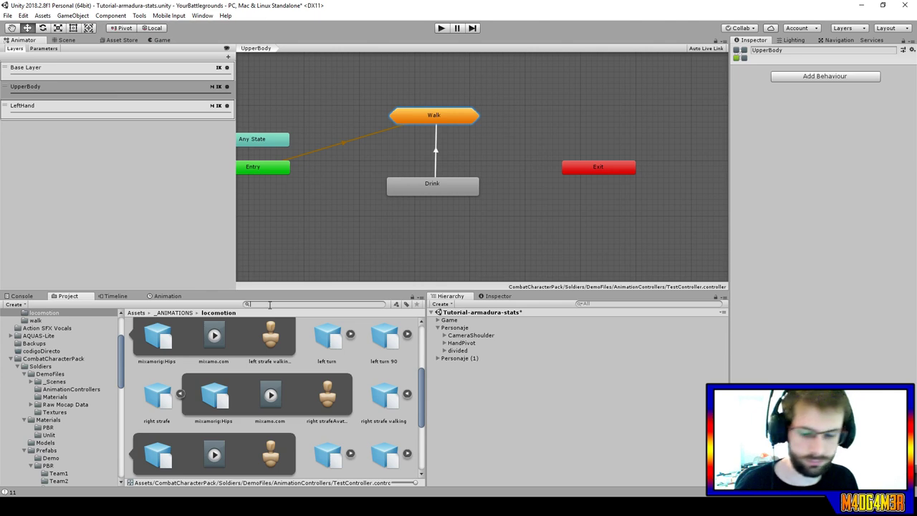
pyautogui.write('drink')
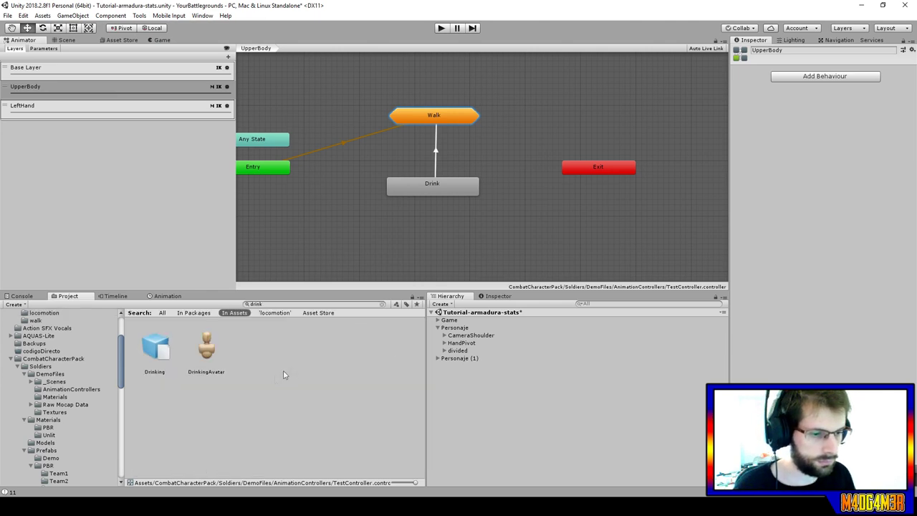
# Clear the Project search, drop the Reloading clip into the UpperBody graph, and shift Drink right.
pyautogui.click(141, 360)
pyautogui.doubleClick(283, 304)
pyautogui.press('BackSpace')
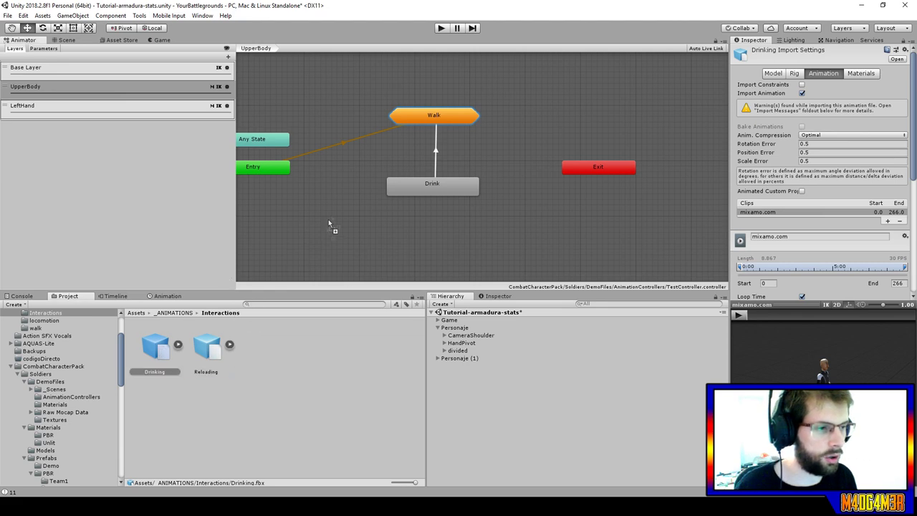
pyautogui.moveTo(213, 350); pyautogui.dragTo(387, 198)
pyautogui.click(439, 185)
pyautogui.moveTo(439, 186); pyautogui.dragTo(487, 195)
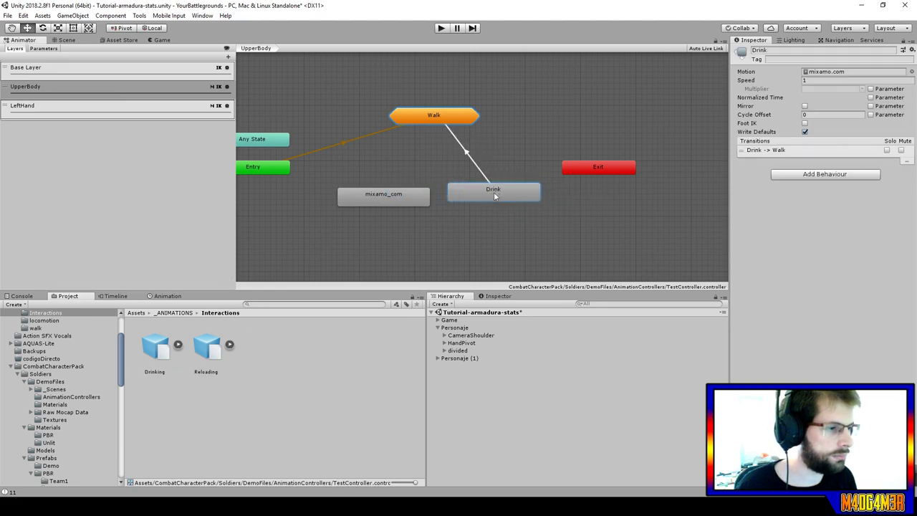
# Rename the new mixamo_com state to Reload_rifle.
pyautogui.click(359, 193)
pyautogui.click(806, 50)
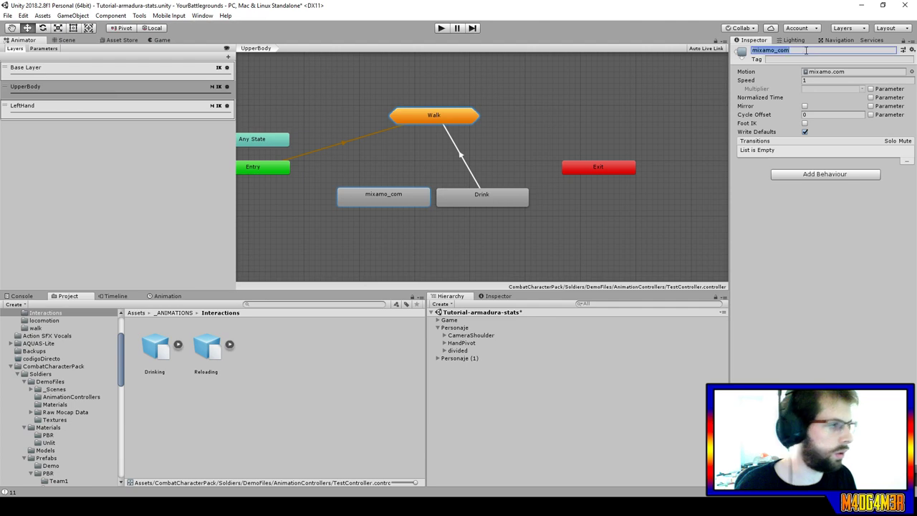
pyautogui.write('Reload')
pyautogui.press('Return')
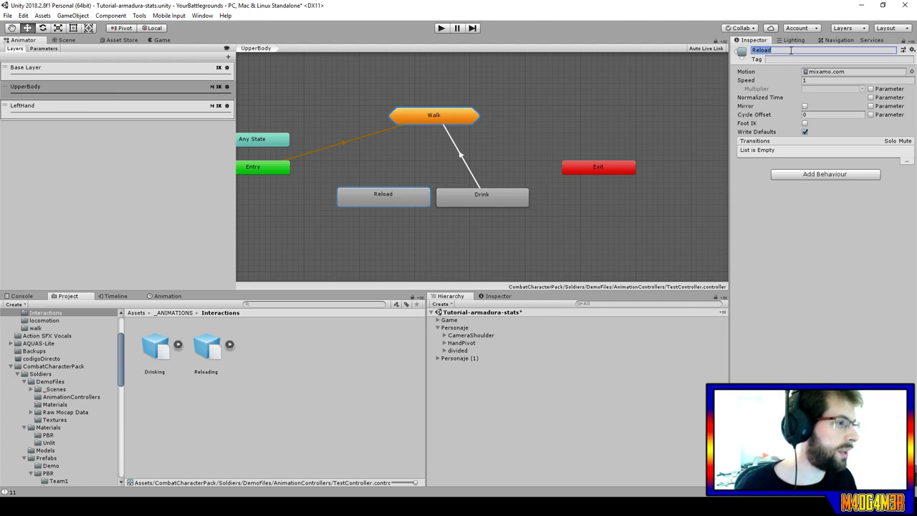
pyautogui.click(791, 51)
pyautogui.click(790, 50)
pyautogui.write('_rifle')
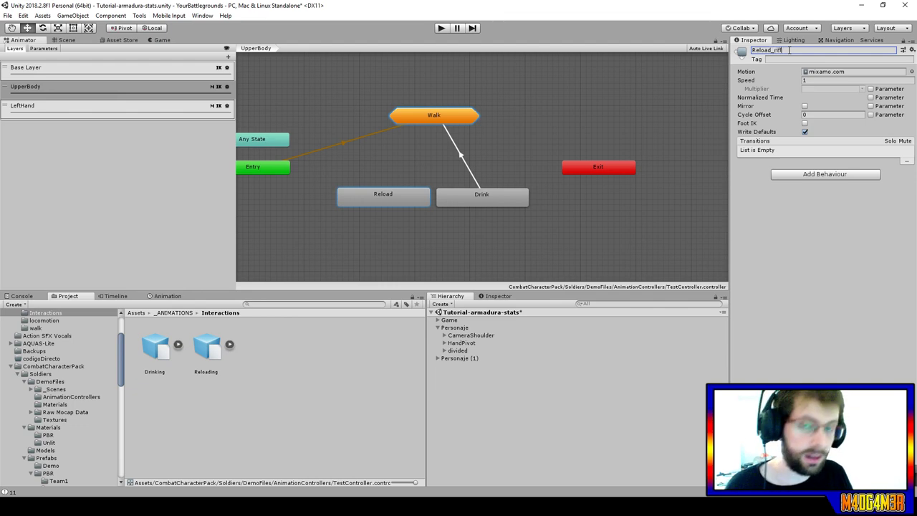
pyautogui.press('Return')
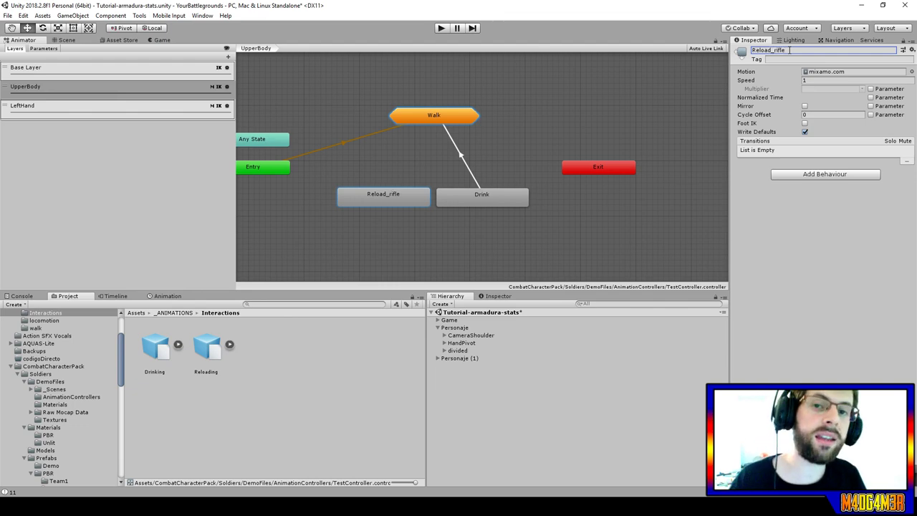
# Connect Reload_rifle to StateMachine > Walk, then check the existing Drink-to-Walk transition.
pyautogui.rightClick(388, 203)
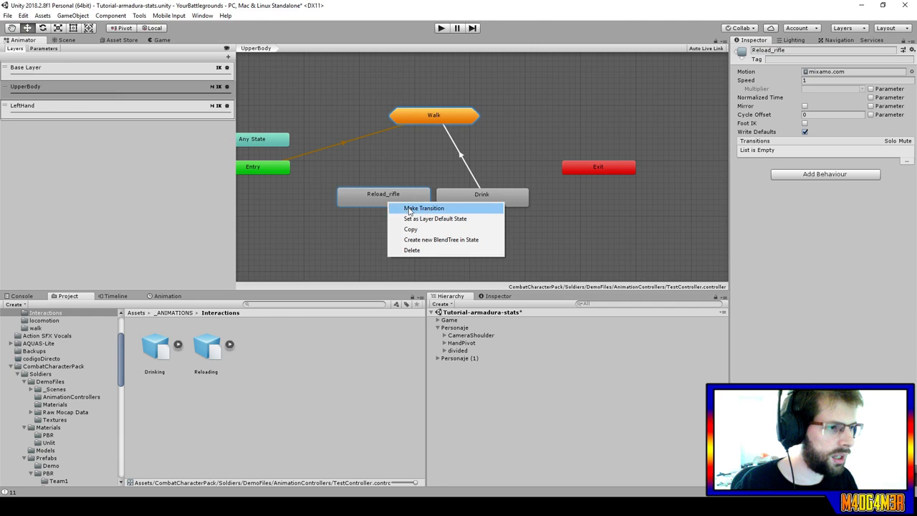
pyautogui.click(409, 208)
pyautogui.click(438, 114)
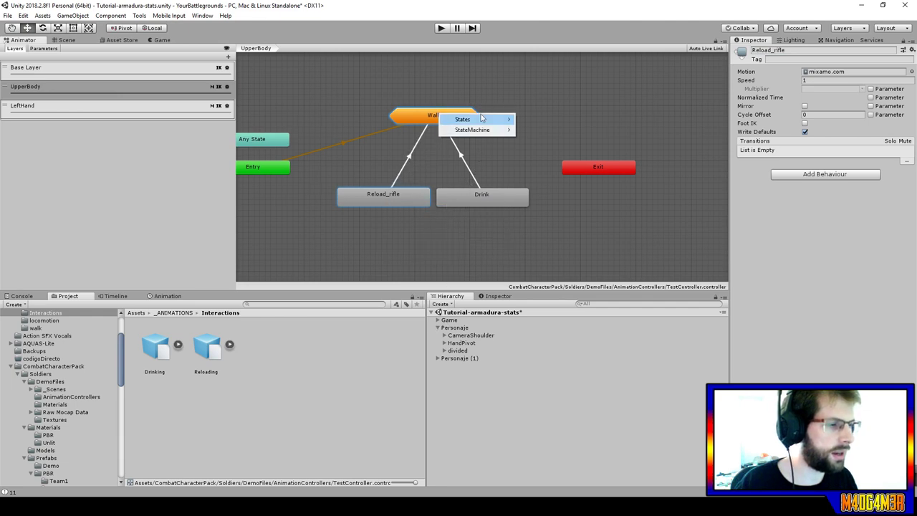
pyautogui.moveTo(494, 132)
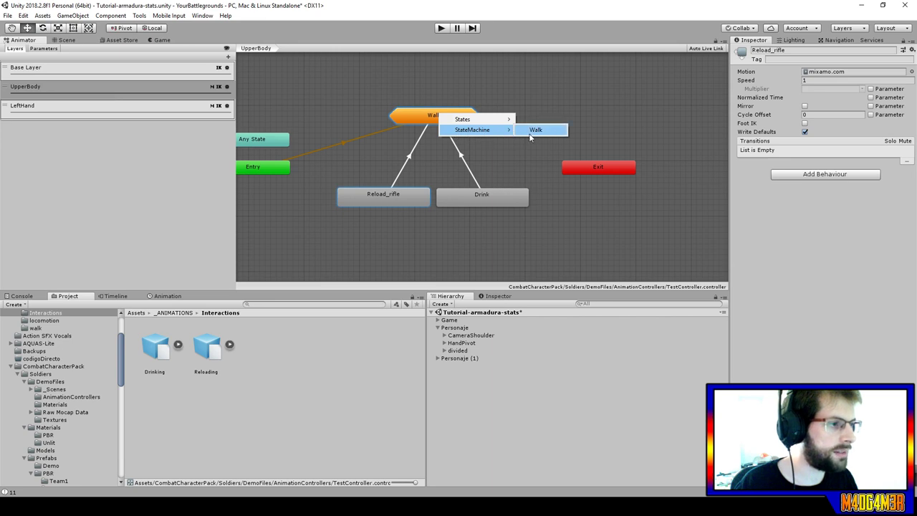
pyautogui.click(536, 131)
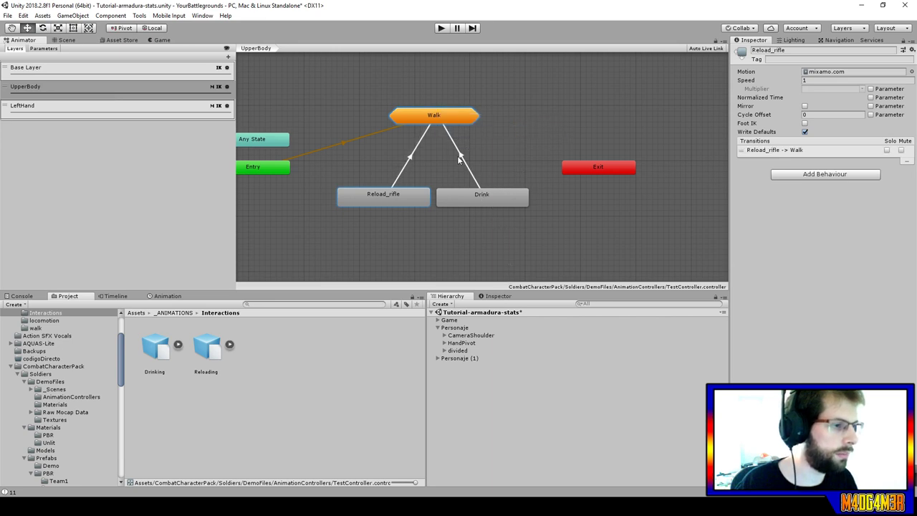
pyautogui.click(461, 158)
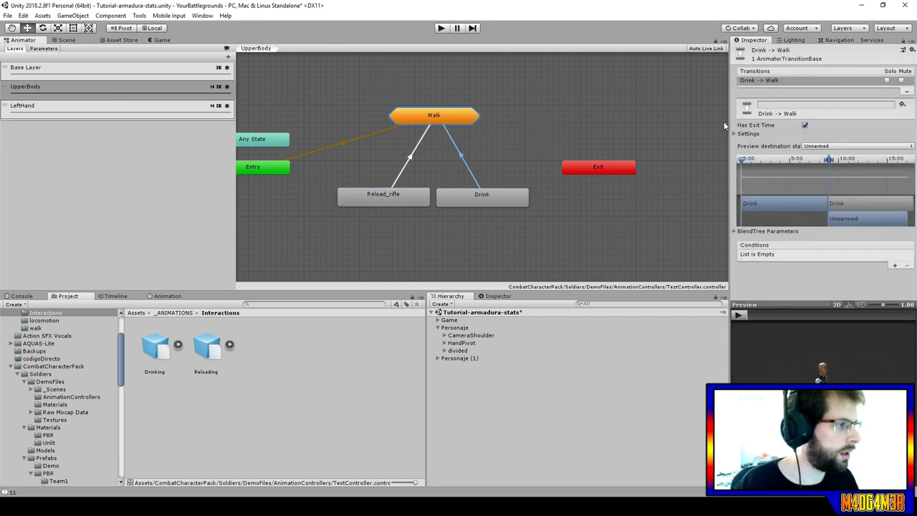
pyautogui.click(749, 133)
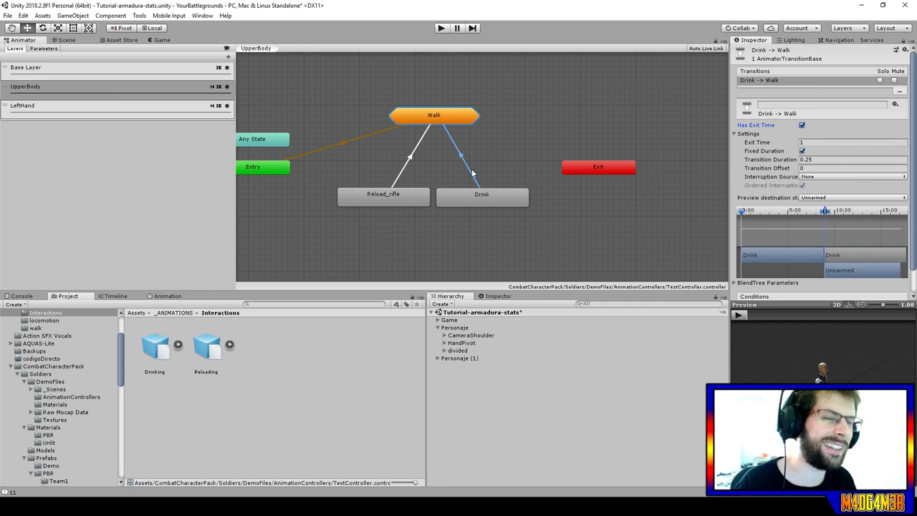
pyautogui.click(480, 202)
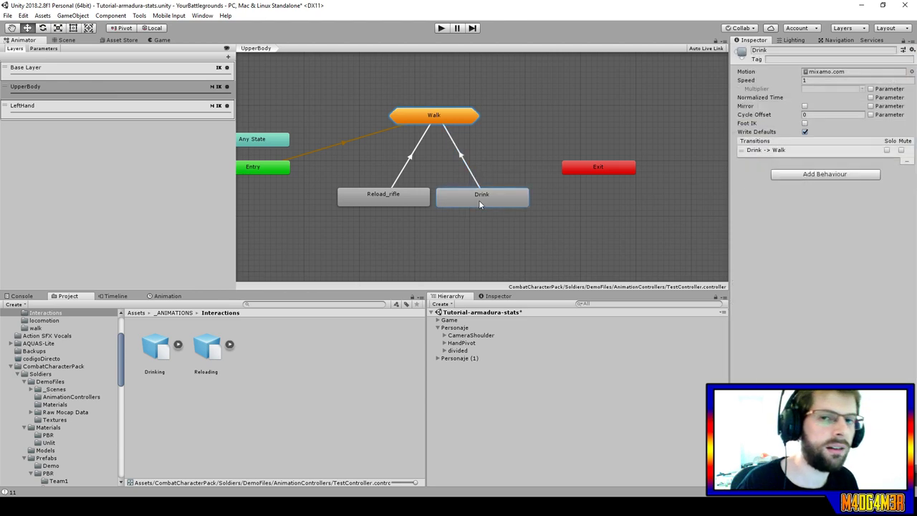
pyautogui.click(392, 201)
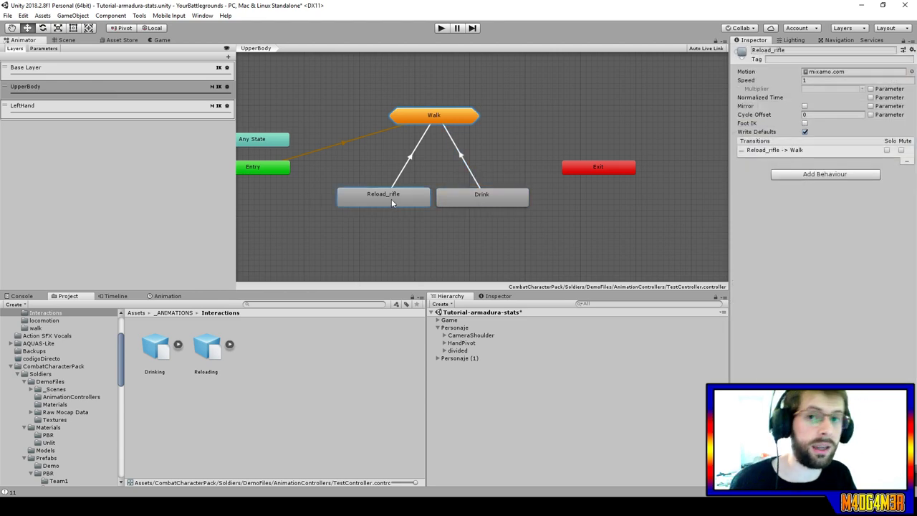
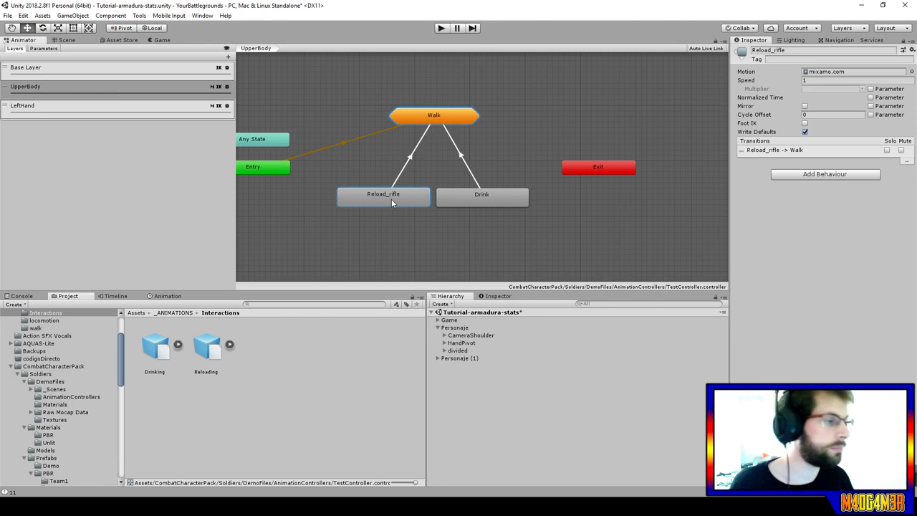
# Change the Reload_rifle→Walk transition's Exit Time from 0.9318182 to 1, then select the Drink state.
pyautogui.click(403, 173)
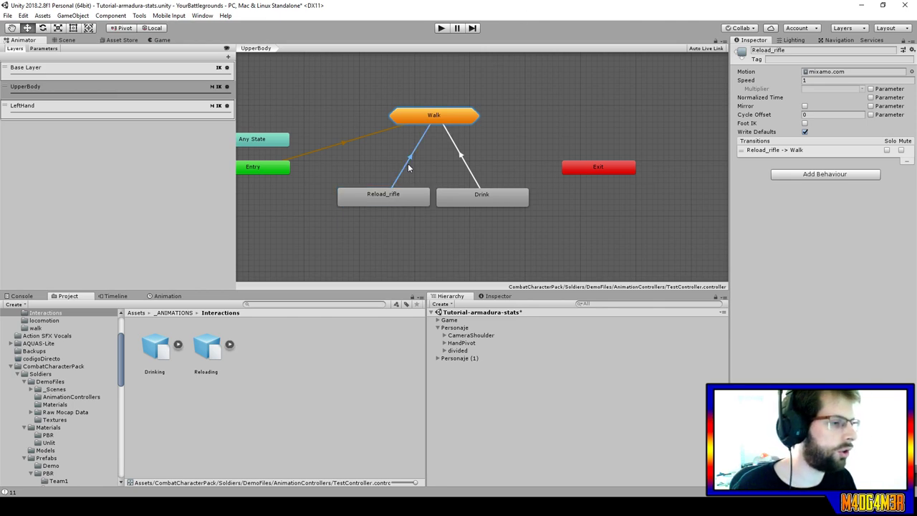
pyautogui.click(832, 142)
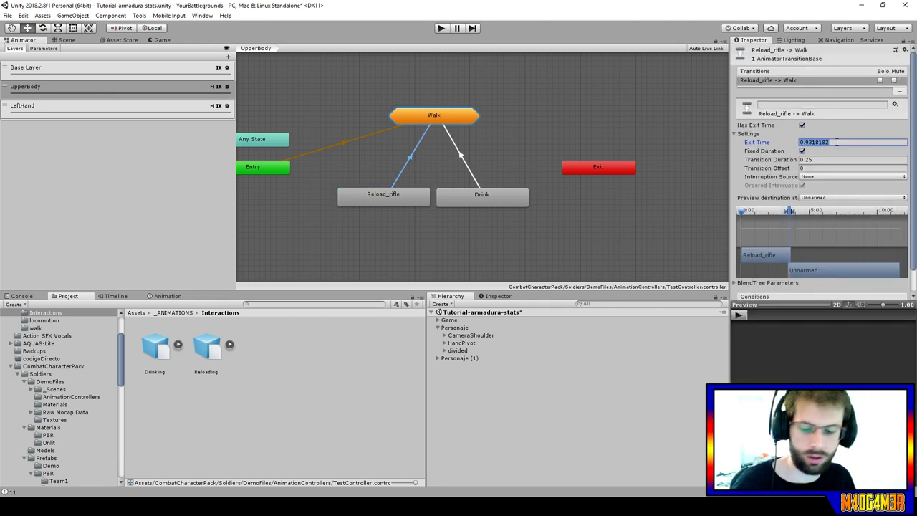
pyautogui.write('1')
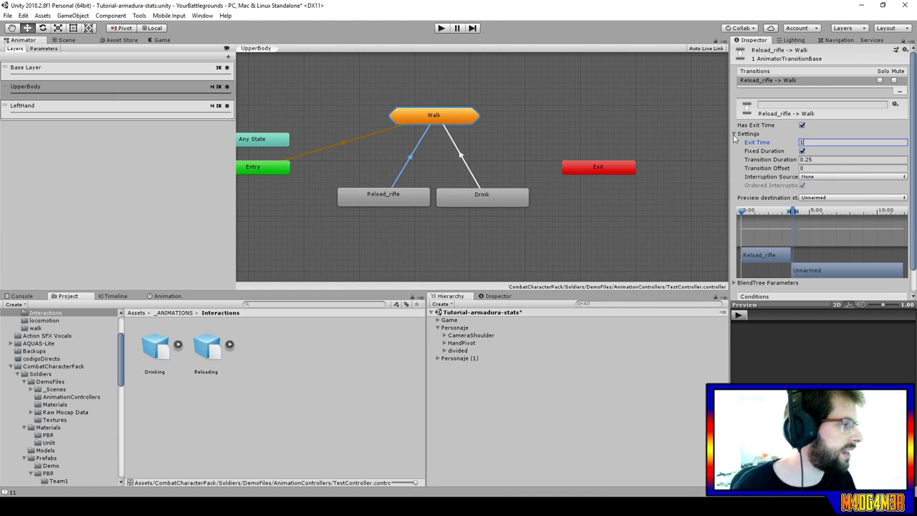
pyautogui.click(734, 135)
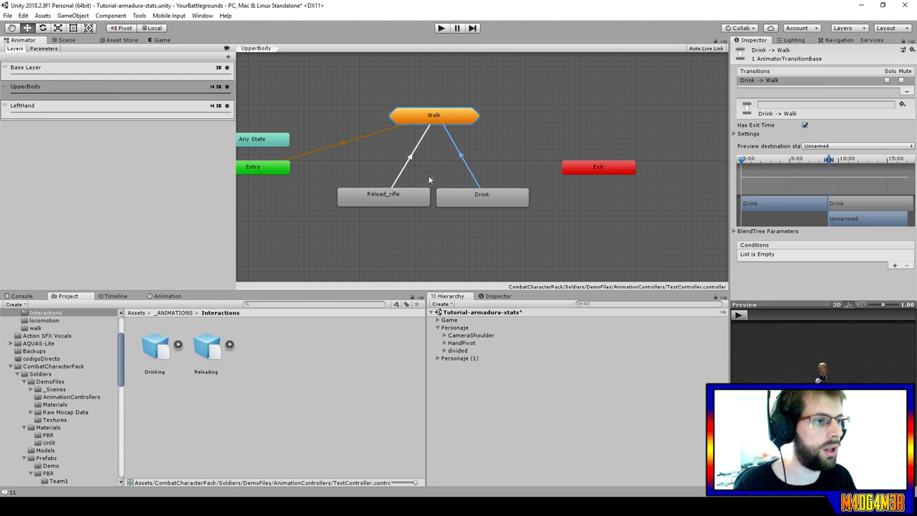
pyautogui.moveTo(482, 200); pyautogui.dragTo(484, 201)
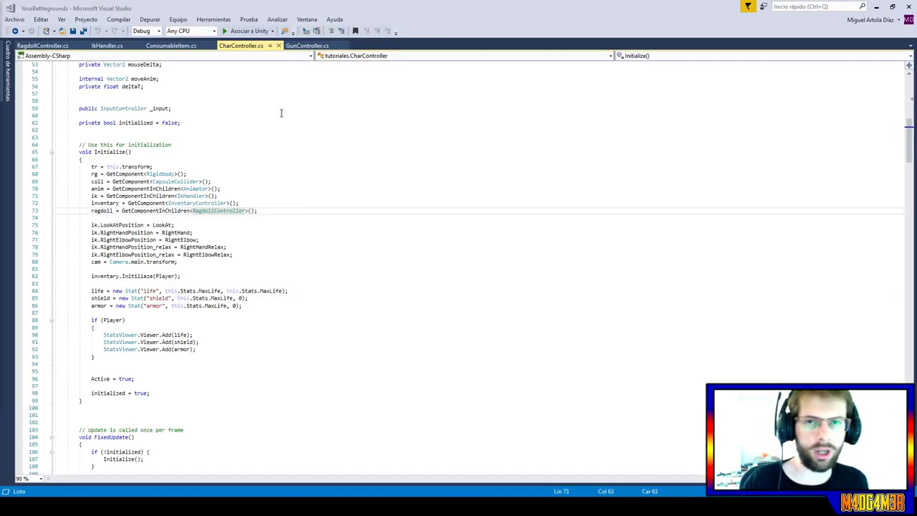
# Add a 'public Transform AimingCameraHolder;' field below the CameraHolder declaration in CharController.
pyautogui.click(147, 108)
pyautogui.scroll(3, 183, 186)
pyautogui.scroll(4, 184, 187)
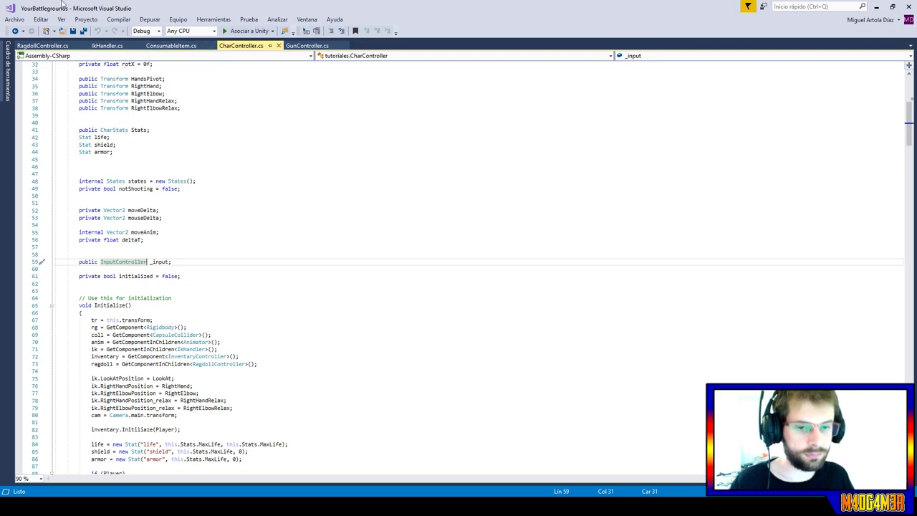
pyautogui.click(138, 115)
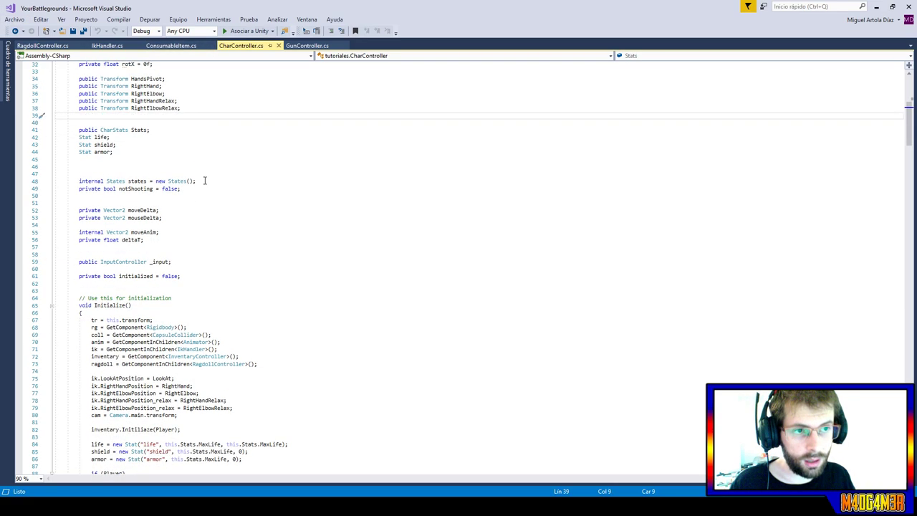
pyautogui.scroll(4, 205, 181)
pyautogui.scroll(4, 204, 181)
pyautogui.click(136, 167)
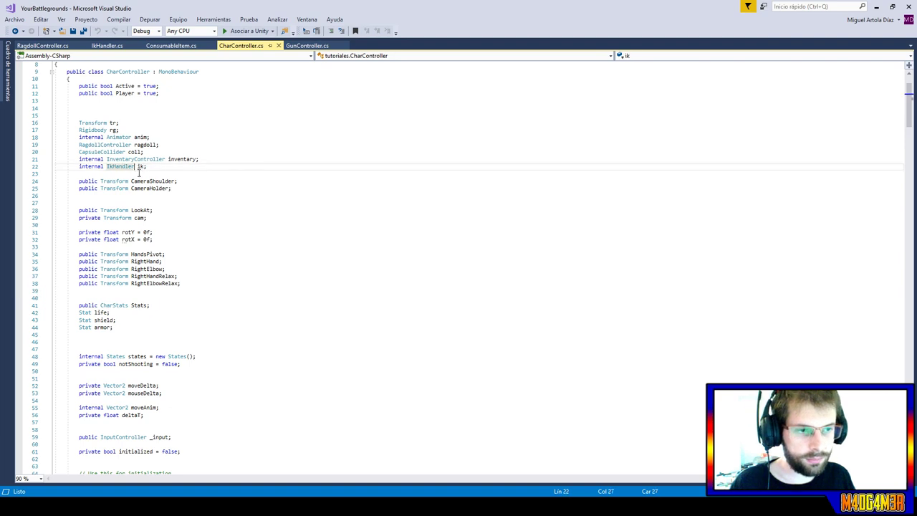
pyautogui.click(184, 188)
pyautogui.press('Return')
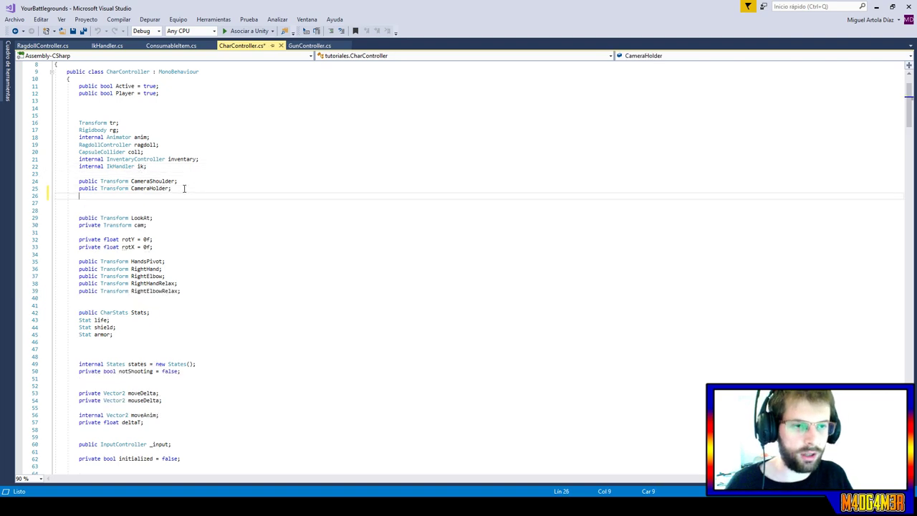
pyautogui.write('public T')
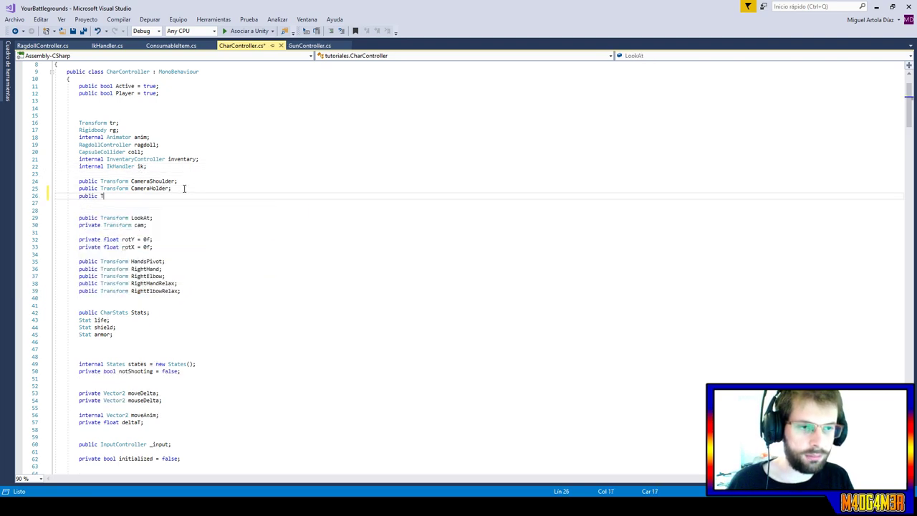
pyautogui.write('ransform ')
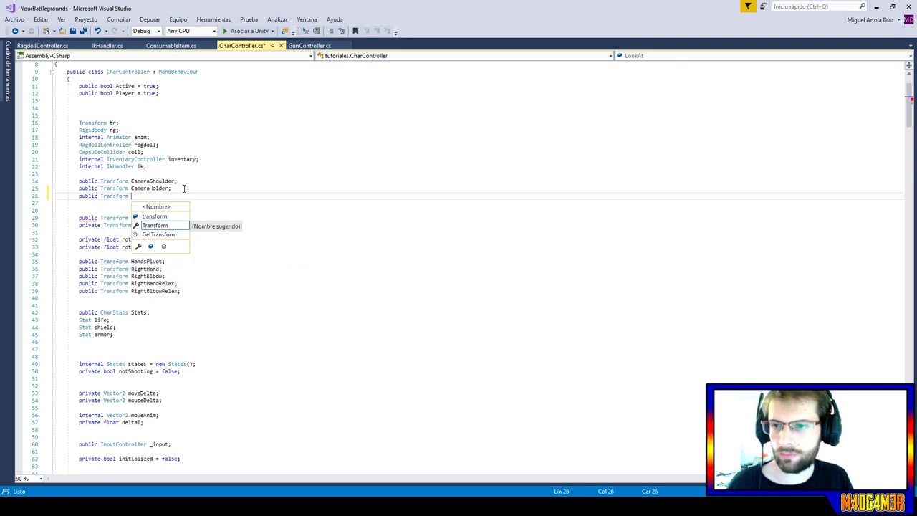
pyautogui.write('AimingCa')
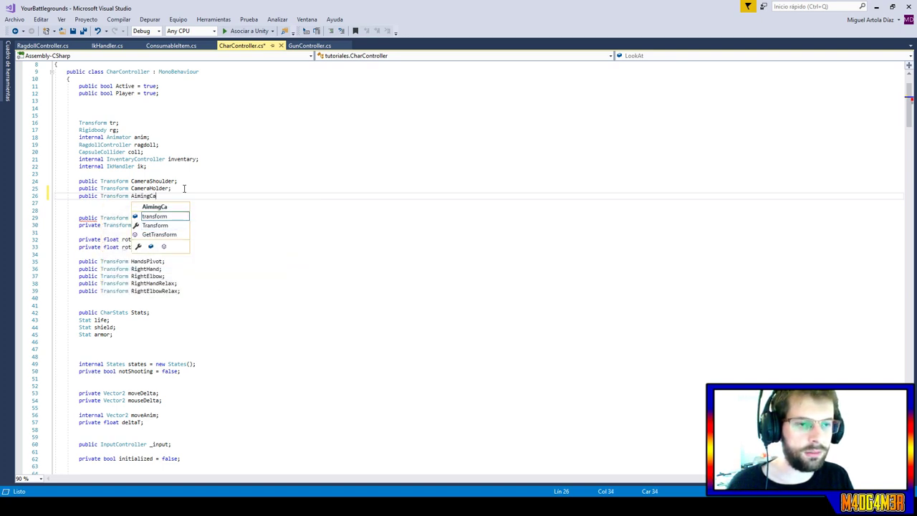
pyautogui.write('meraHolder;')
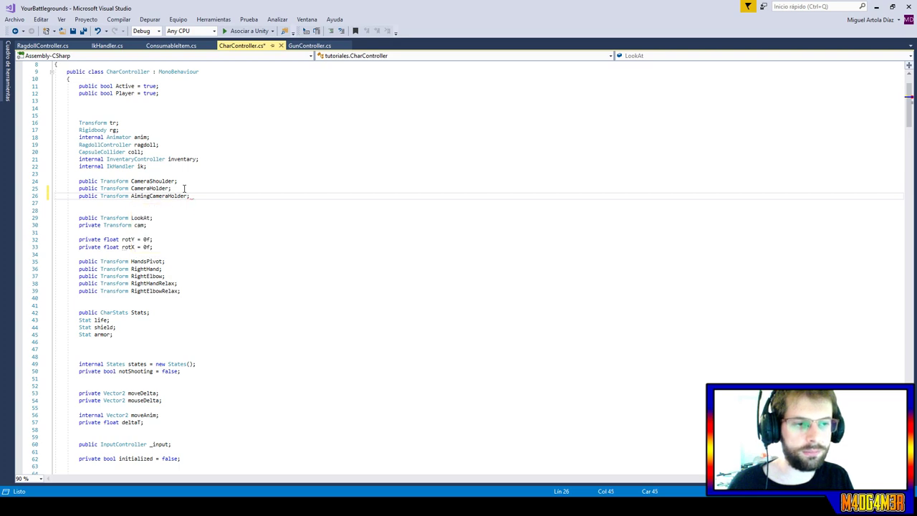
# Write a private Transform getHolder() method that returns states.Aiming ? AimingCameraHolder : CameraHolder.
pyautogui.press('Return')
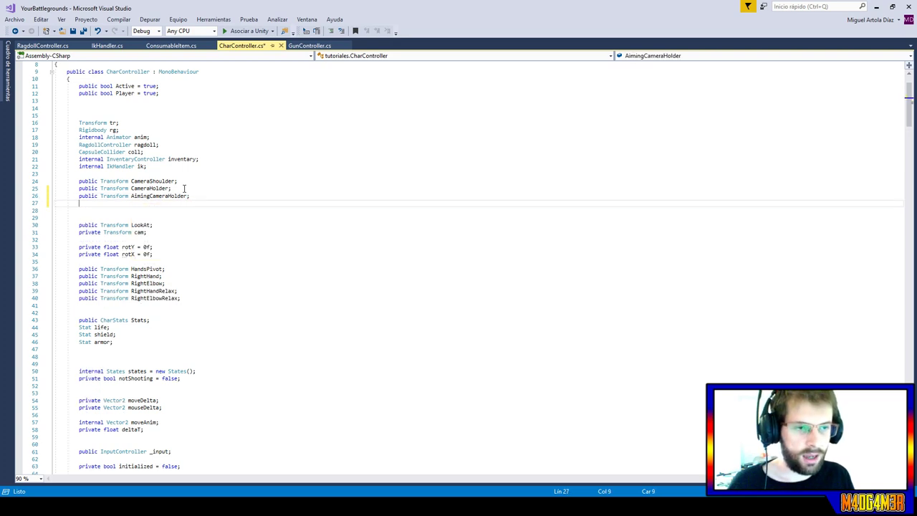
pyautogui.write('pr')
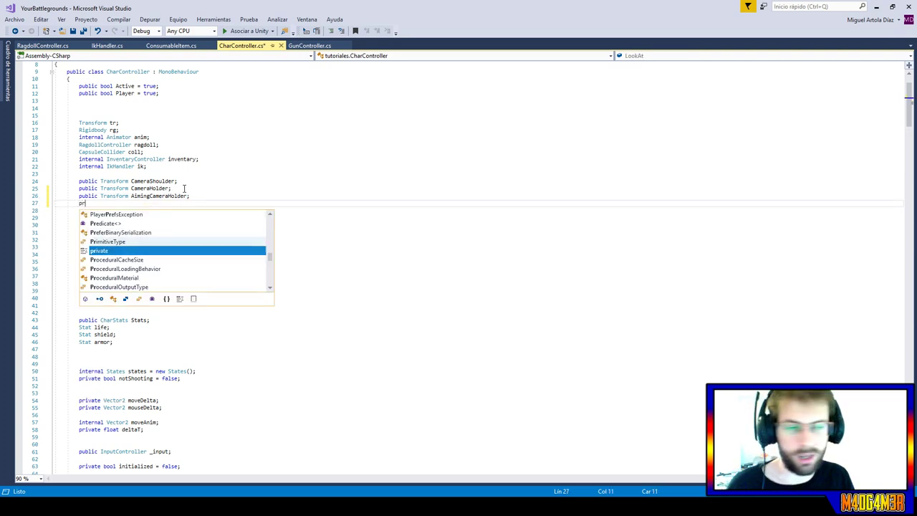
pyautogui.write('ivate')
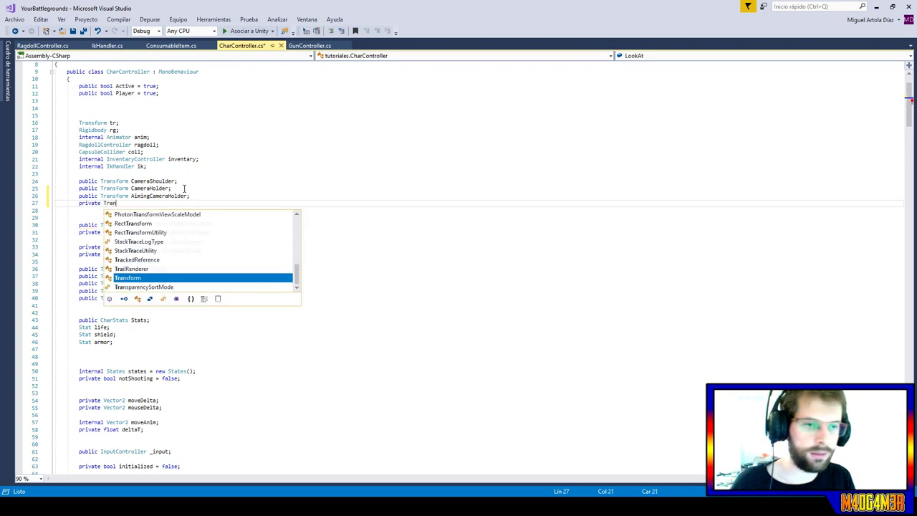
pyautogui.write('Transform get')
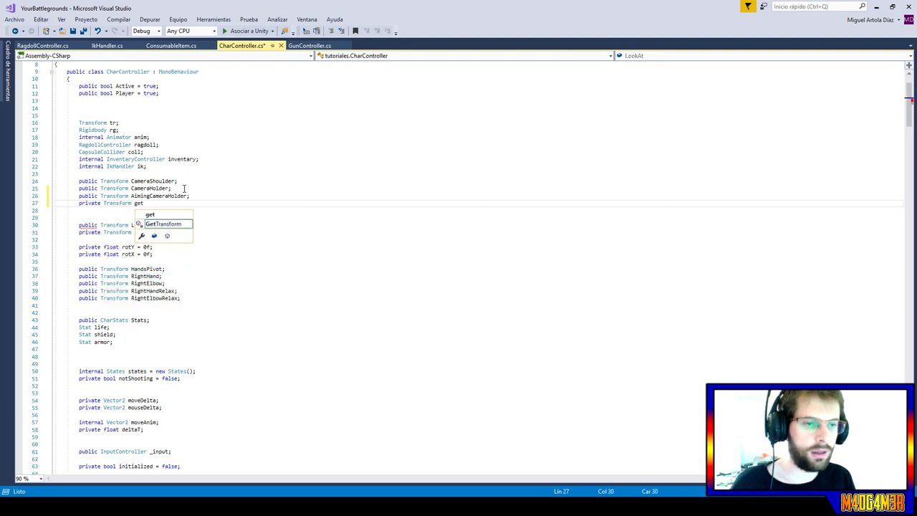
pyautogui.write('Holder()')
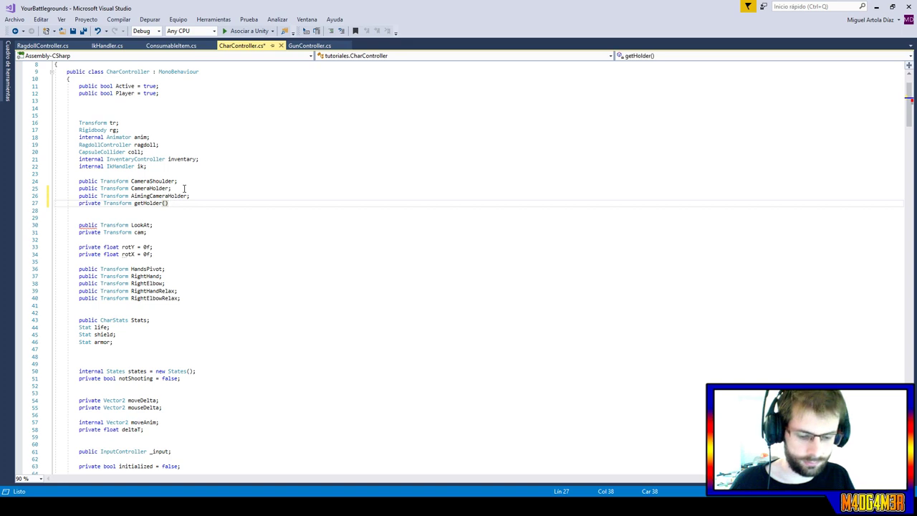
pyautogui.write(' {')
pyautogui.press('Return')
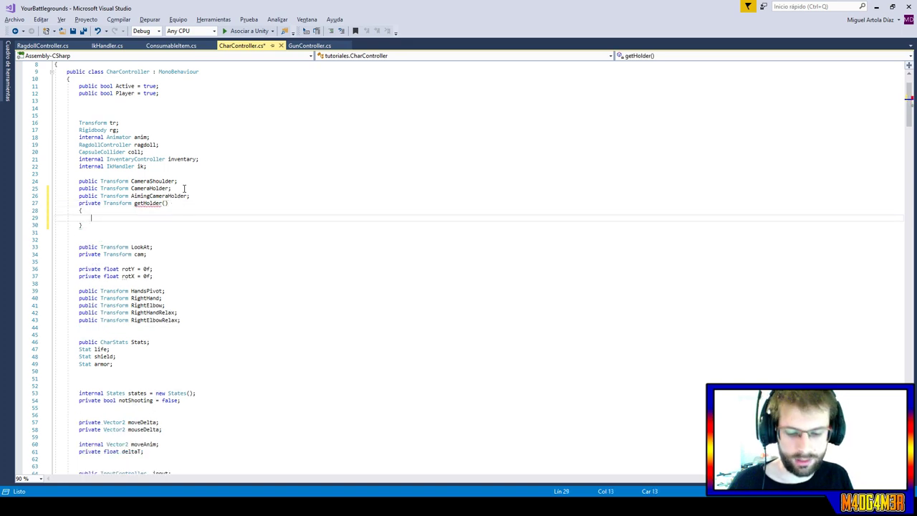
pyautogui.write('return (Stat')
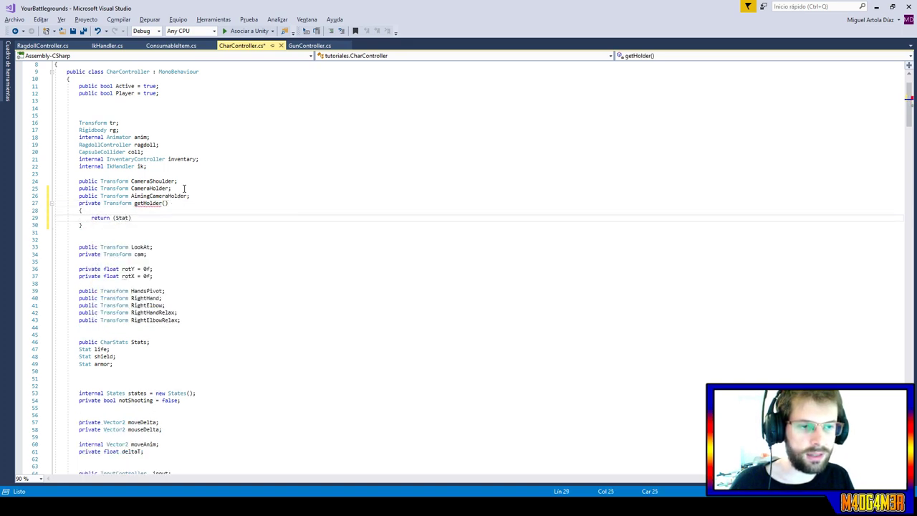
pyautogui.press('BackSpace')
pyautogui.press('BackSpace')
pyautogui.press('BackSpace')
pyautogui.write('(sta')
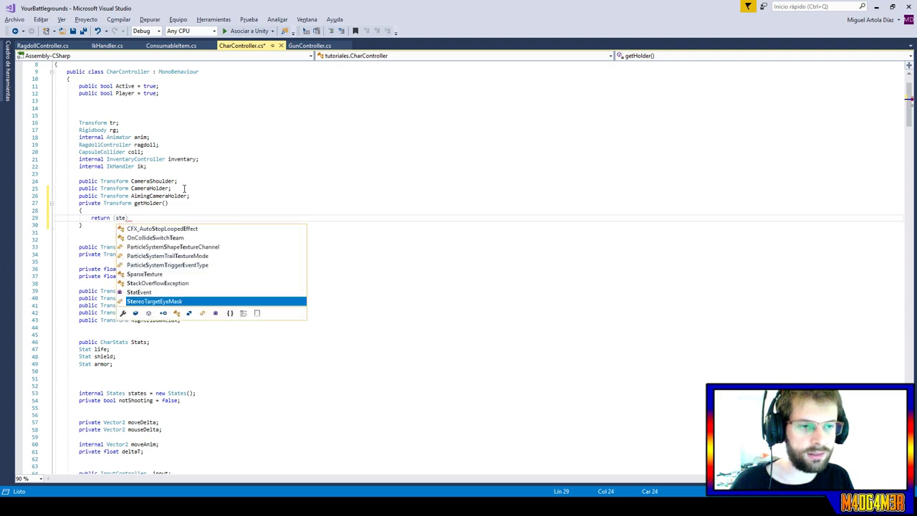
pyautogui.write('tes')
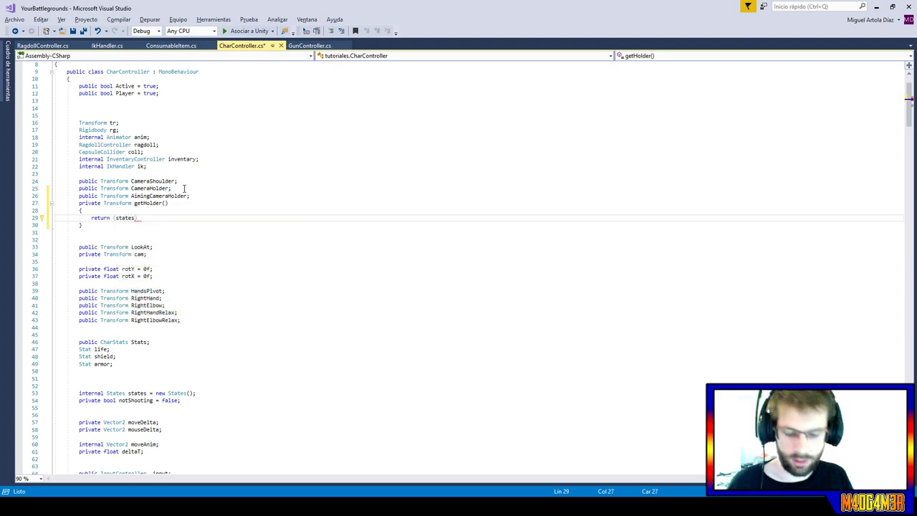
pyautogui.write('.Aim')
pyautogui.press('Tab')
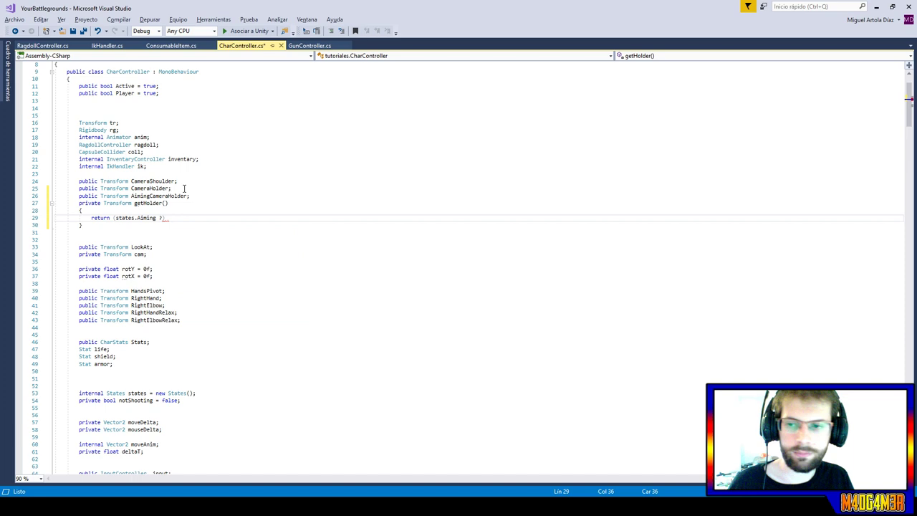
pyautogui.write('Aim')
pyautogui.press('Tab')
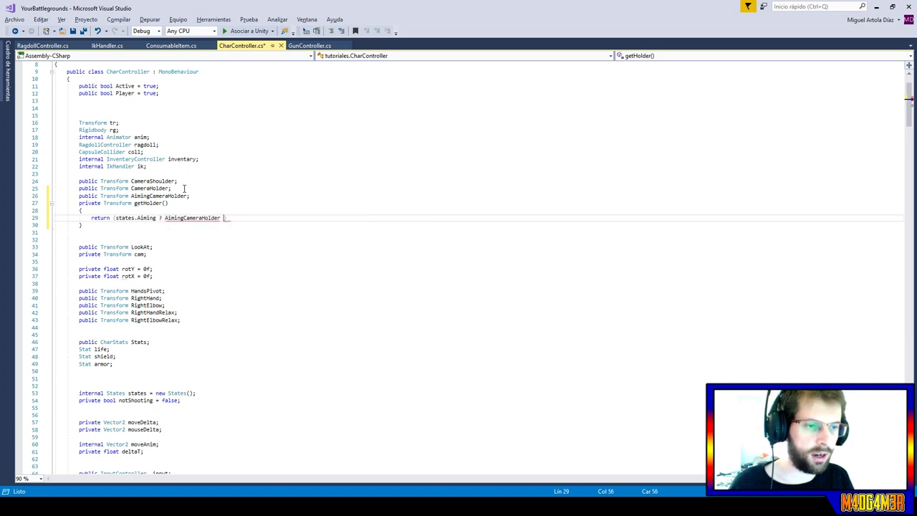
pyautogui.write(': Cam')
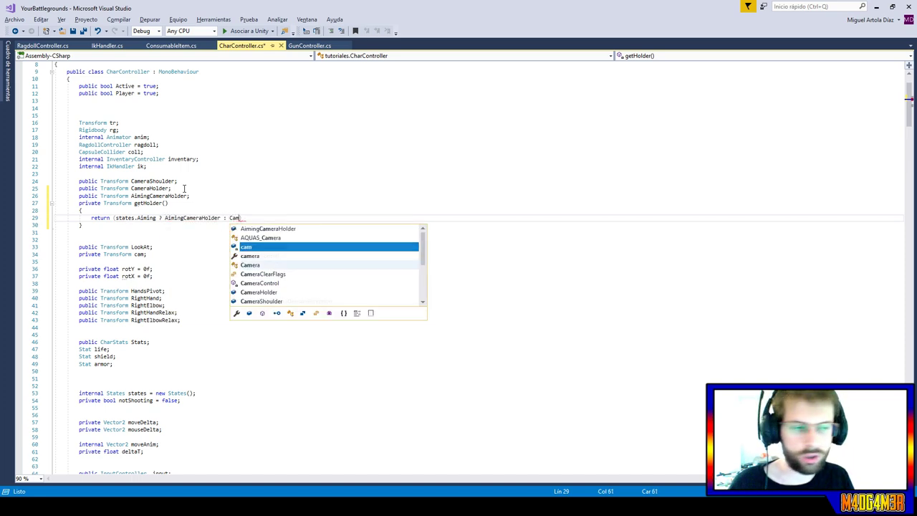
pyautogui.write('era')
pyautogui.press('Down')
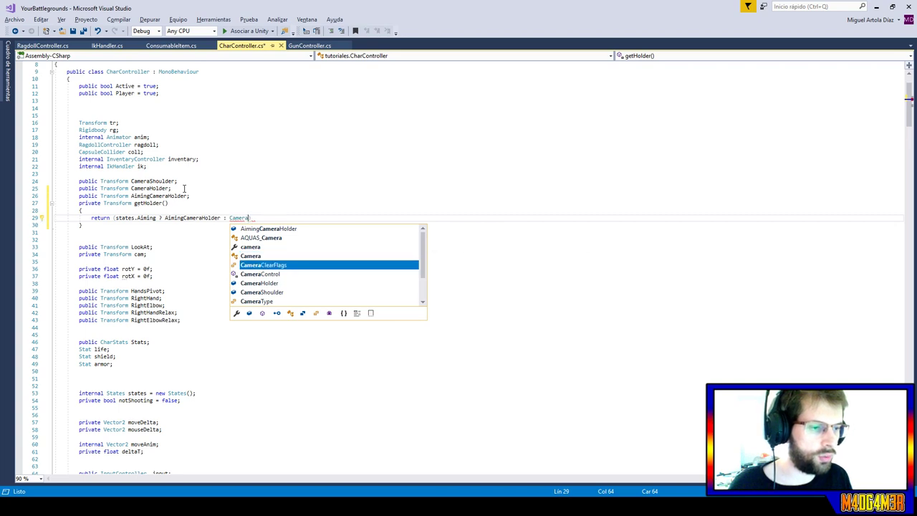
pyautogui.press('Down')
pyautogui.press('Down')
pyautogui.press('Tab')
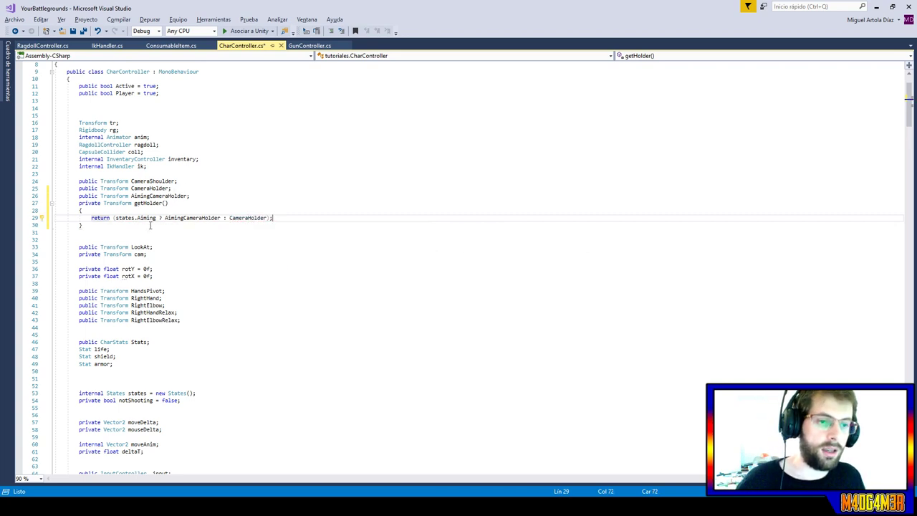
# Highlight getHolder's aiming condition and CameraHolder fallback, then collapse the method body.
pyautogui.click(160, 218)
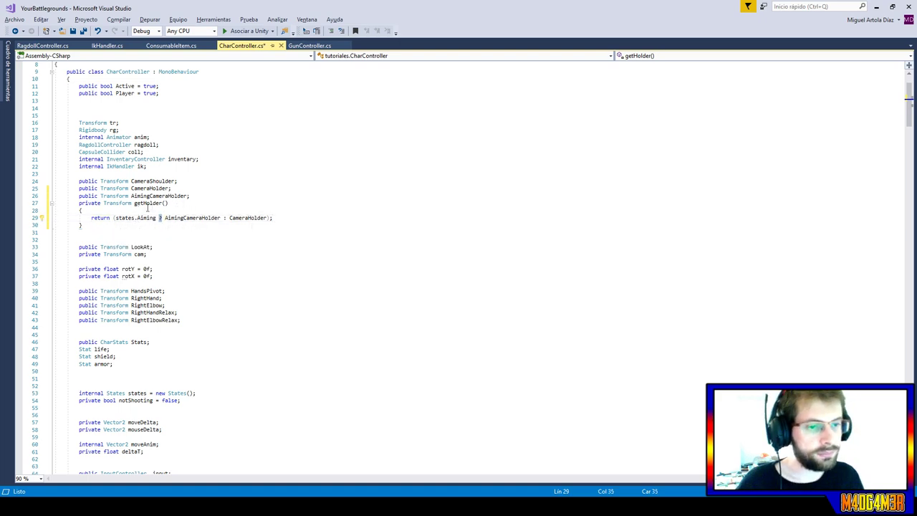
pyautogui.moveTo(159, 217)
pyautogui.mouseDown()
pyautogui.moveTo(124, 218)
pyautogui.moveTo(222, 217)
pyautogui.mouseUp()
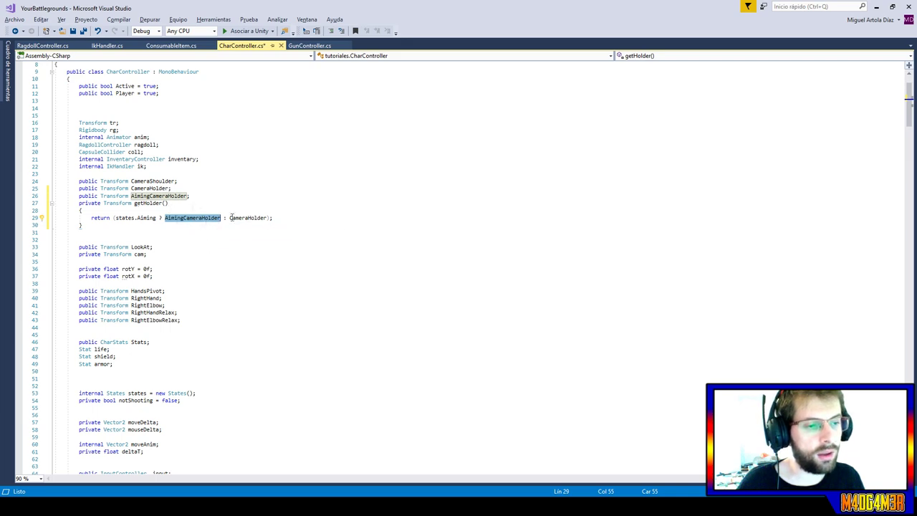
pyautogui.click(225, 217)
pyautogui.moveTo(157, 217); pyautogui.dragTo(115, 217)
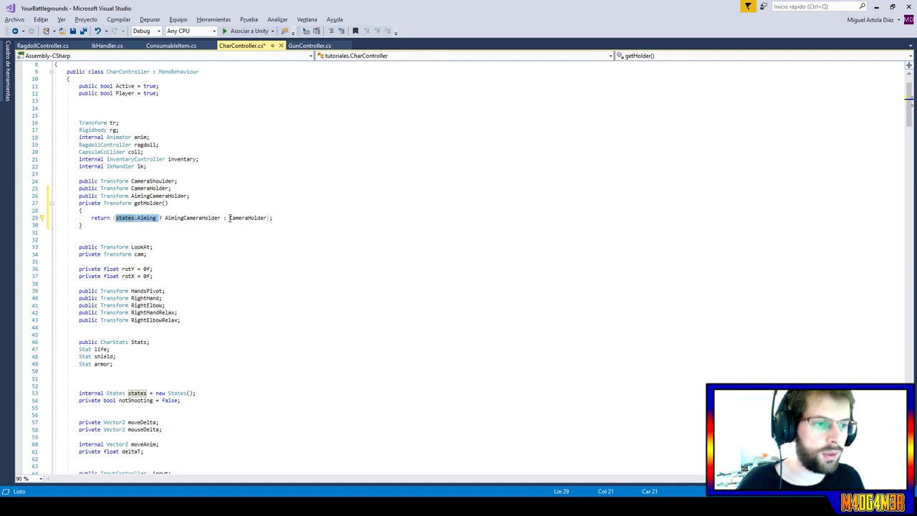
pyautogui.moveTo(230, 218); pyautogui.dragTo(269, 216)
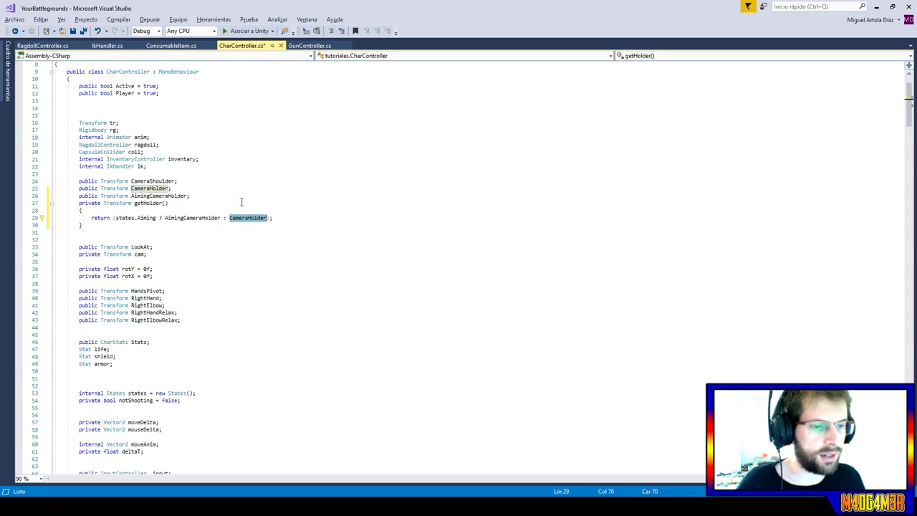
pyautogui.click(50, 205)
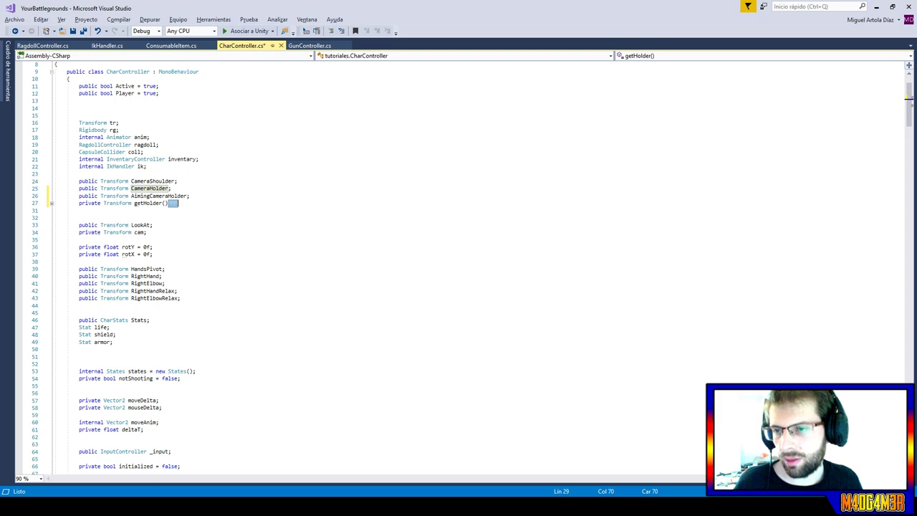
pyautogui.click(288, 271)
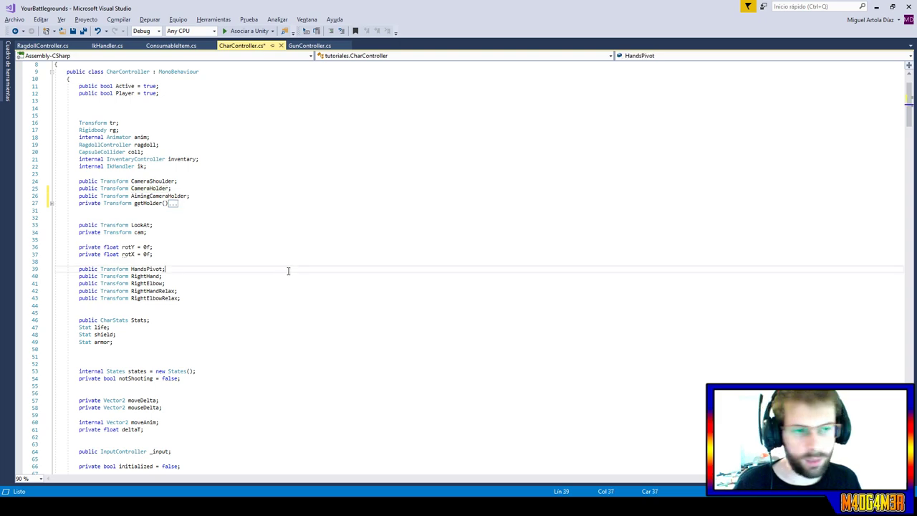
# Insert 'states.Armed = true;' at the top of the GunController branch in ItemsControl.
pyautogui.click(336, 240)
pyautogui.scroll(-20, 318, 278)
pyautogui.click(145, 101)
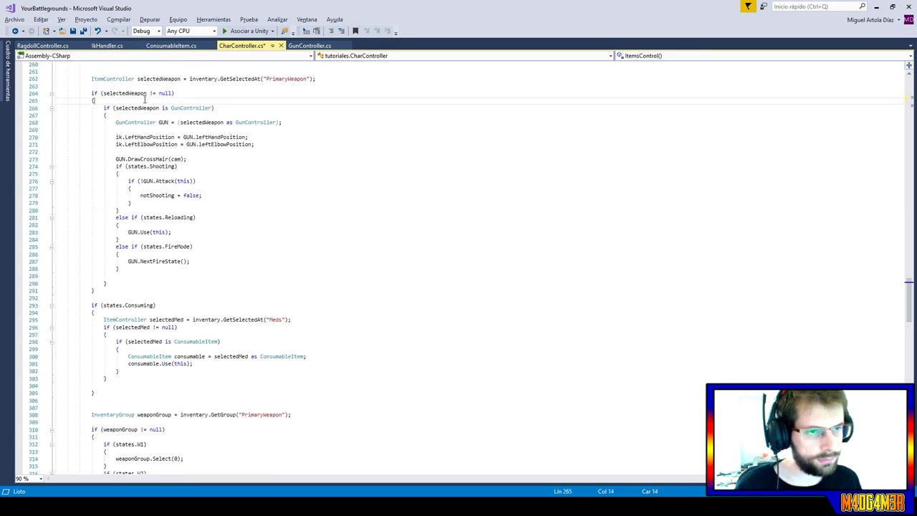
pyautogui.click(634, 115)
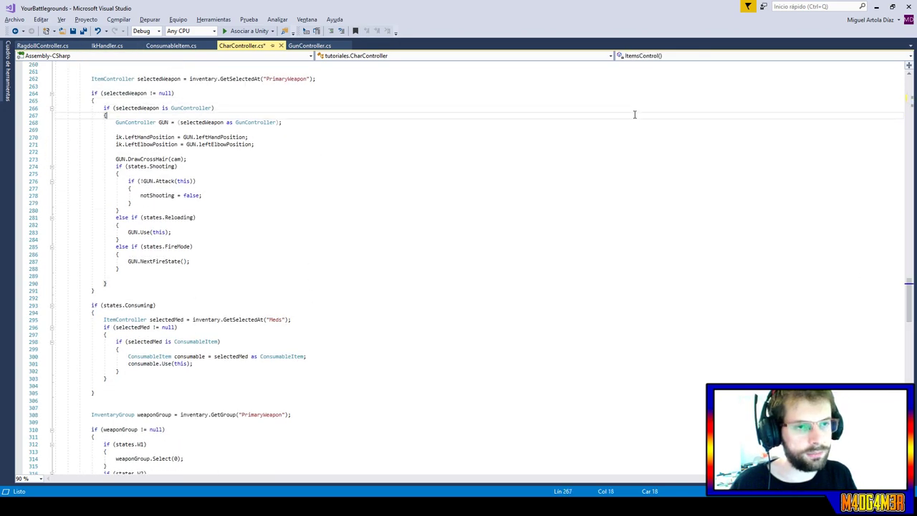
pyautogui.press('Return')
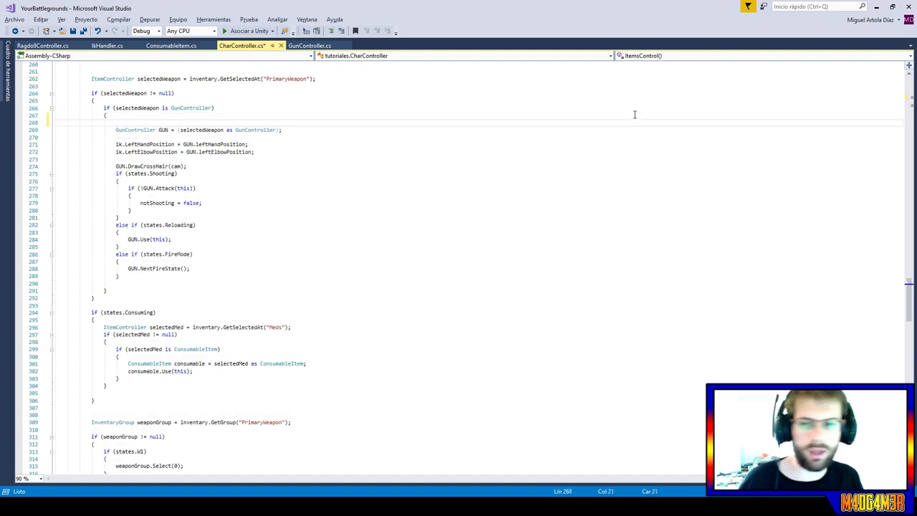
pyautogui.write('state')
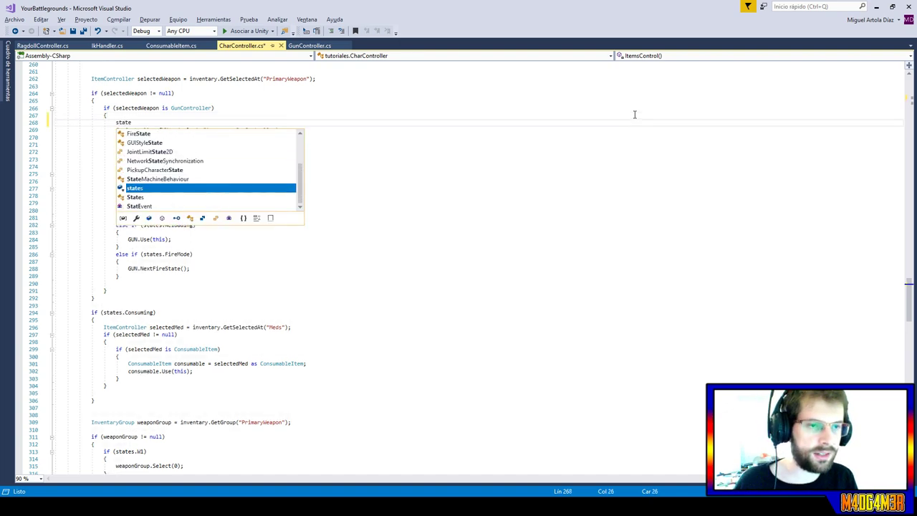
pyautogui.write('s.A')
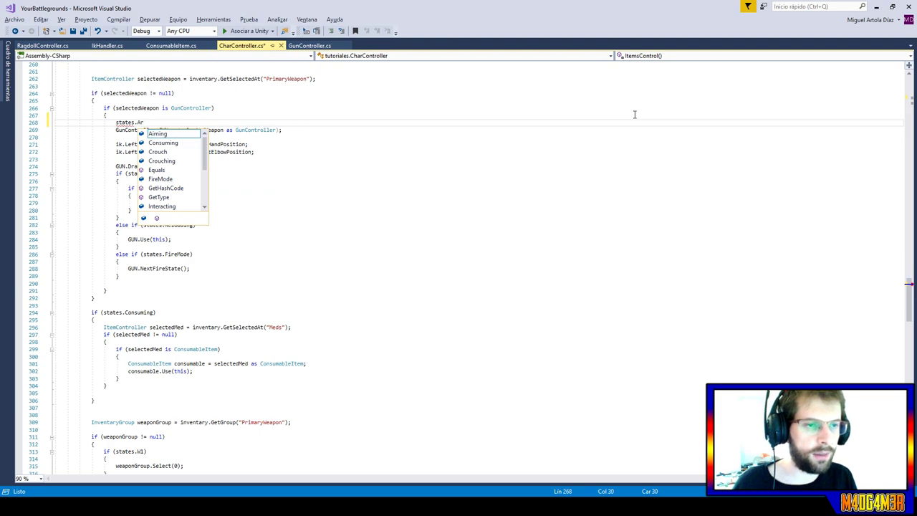
pyautogui.press('BackSpace')
pyautogui.write('ates.A')
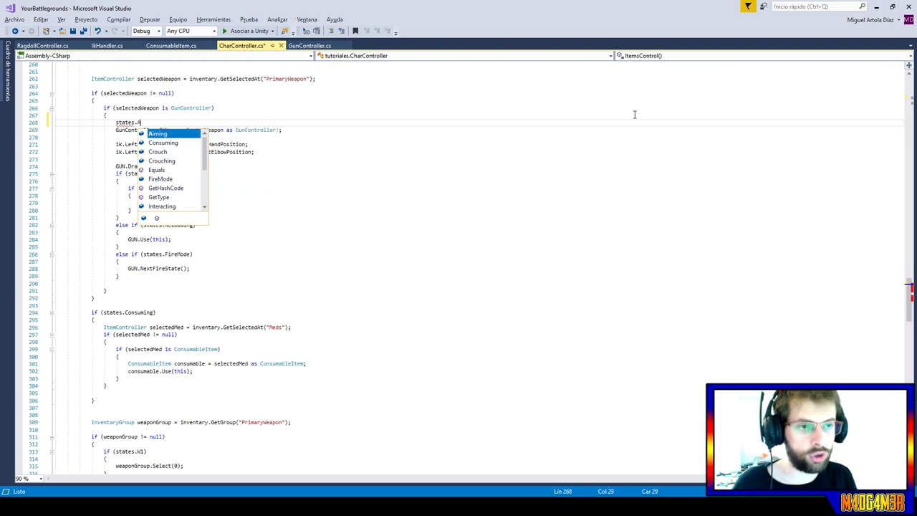
pyautogui.write('rmed')
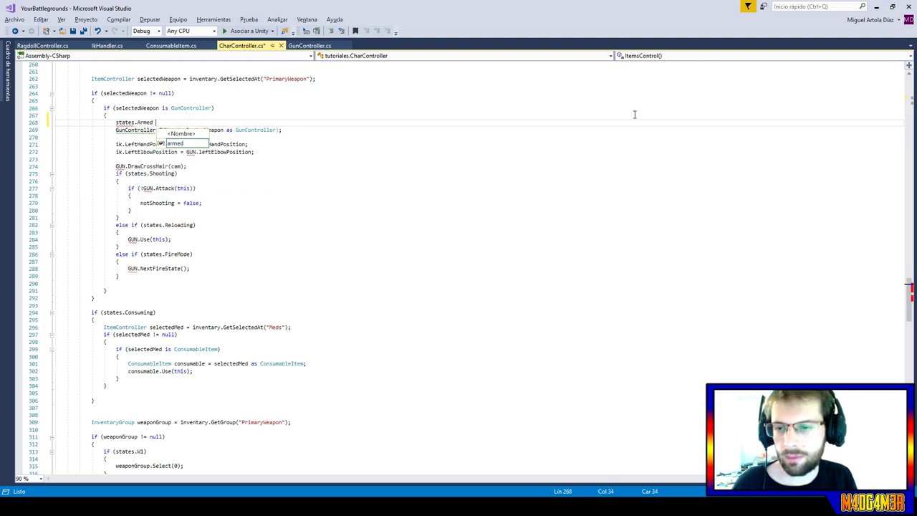
pyautogui.write(' = true;')
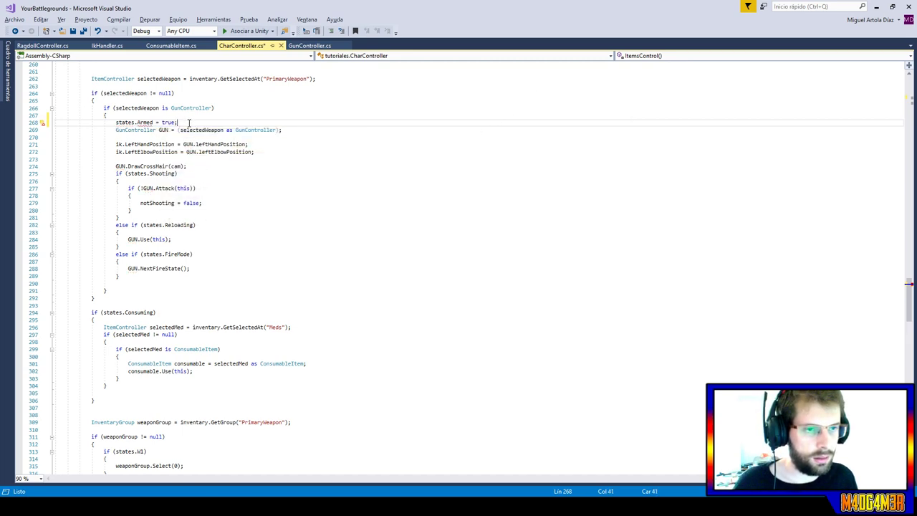
pyautogui.moveTo(189, 122); pyautogui.dragTo(182, 115)
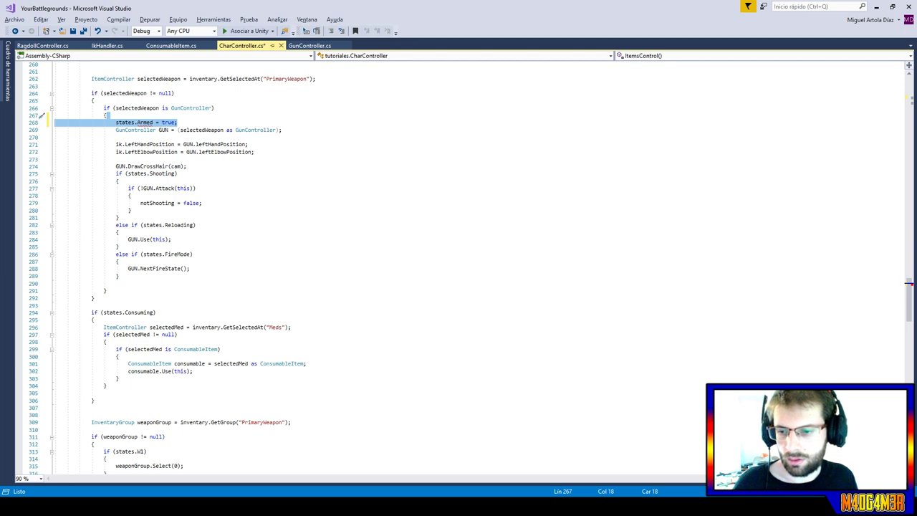
pyautogui.hotkey('alt', 'Tab')
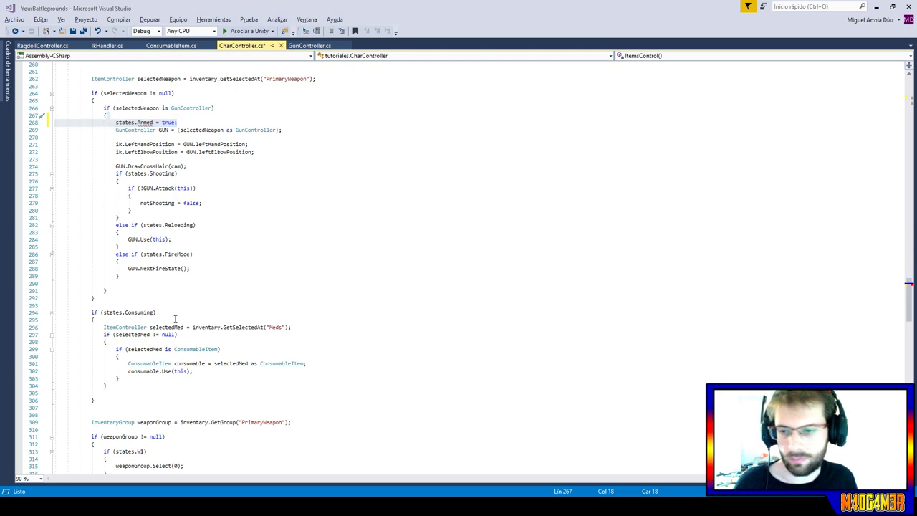
# Add an else block after the gun branch that sets states.Armed to false.
pyautogui.click(124, 281)
pyautogui.click(119, 290)
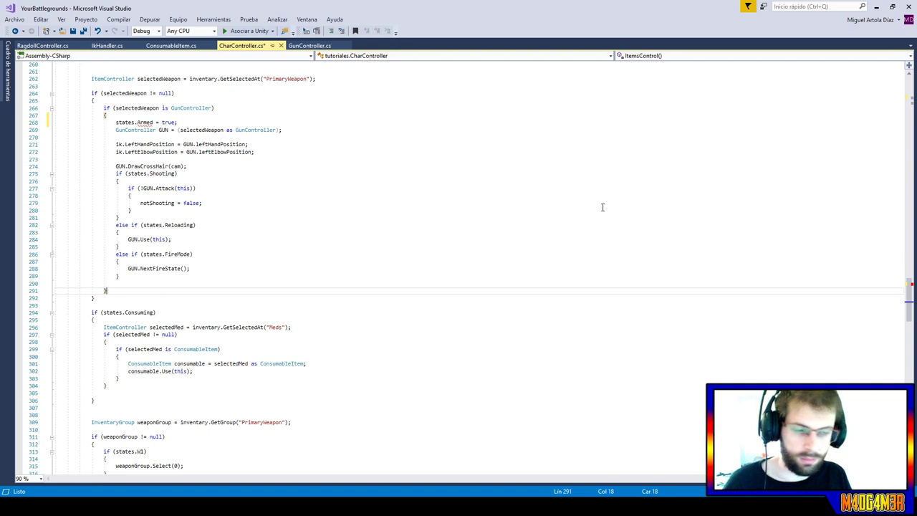
pyautogui.write('else')
pyautogui.press('Return')
pyautogui.write('{')
pyautogui.press('Return')
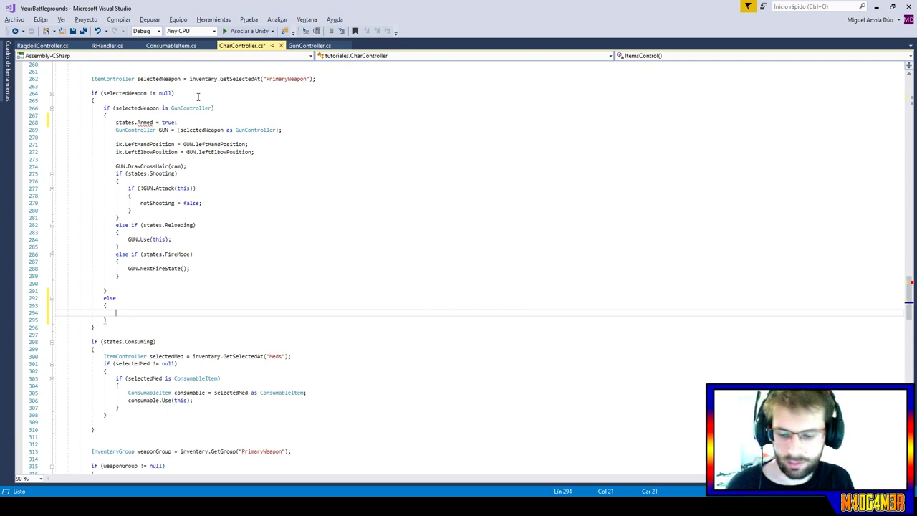
pyautogui.write('Stat')
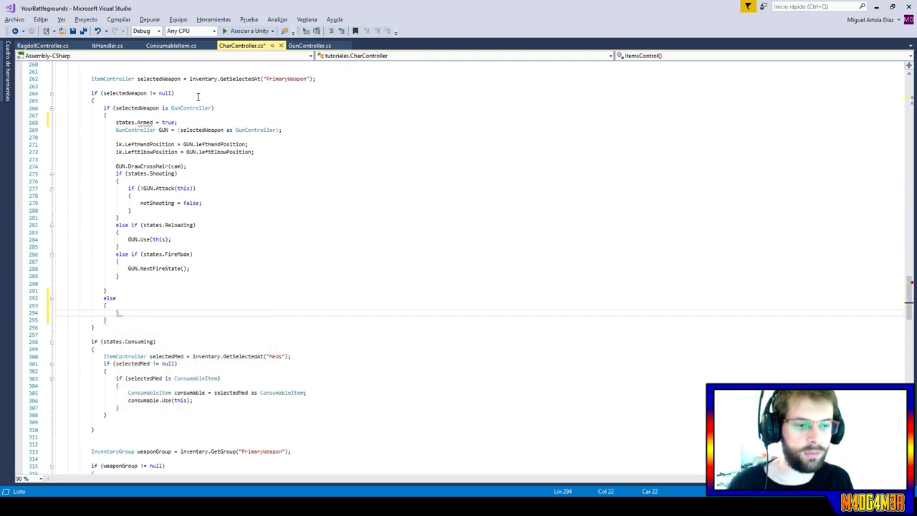
pyautogui.write('tates')
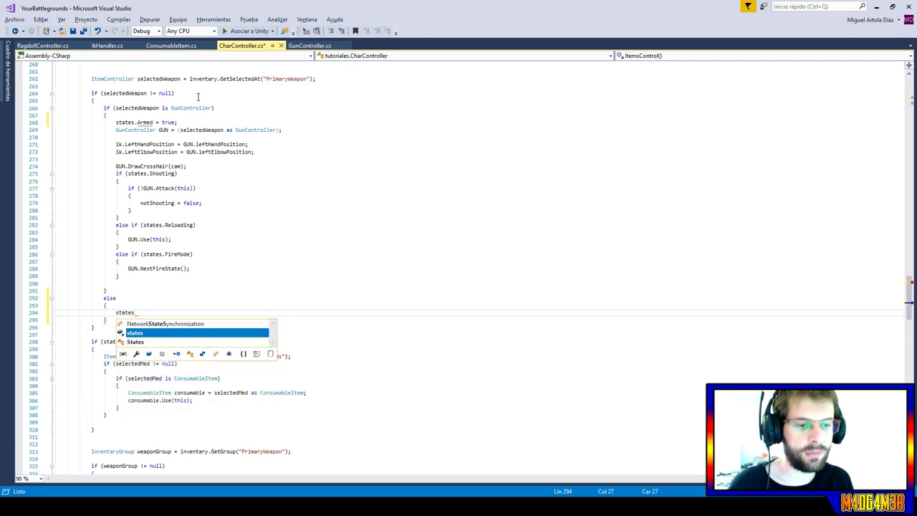
pyautogui.write('.a')
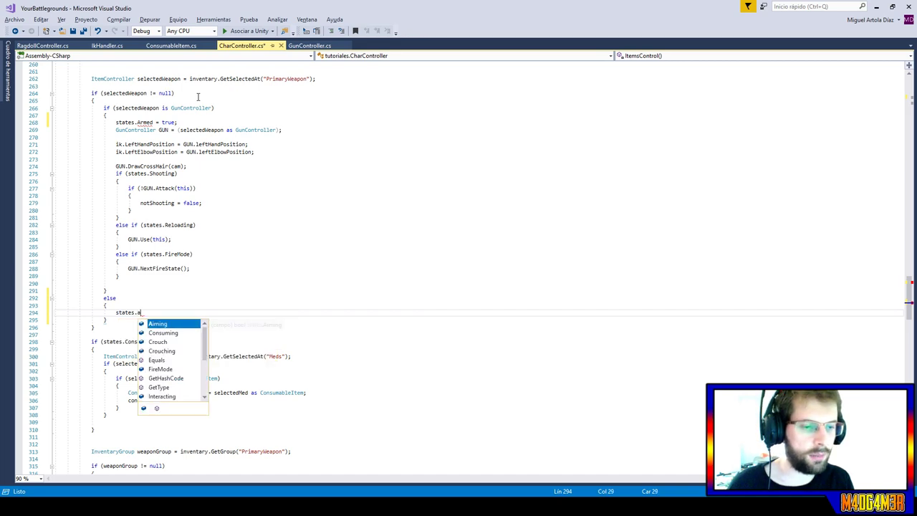
pyautogui.write('r')
pyautogui.write('d =')
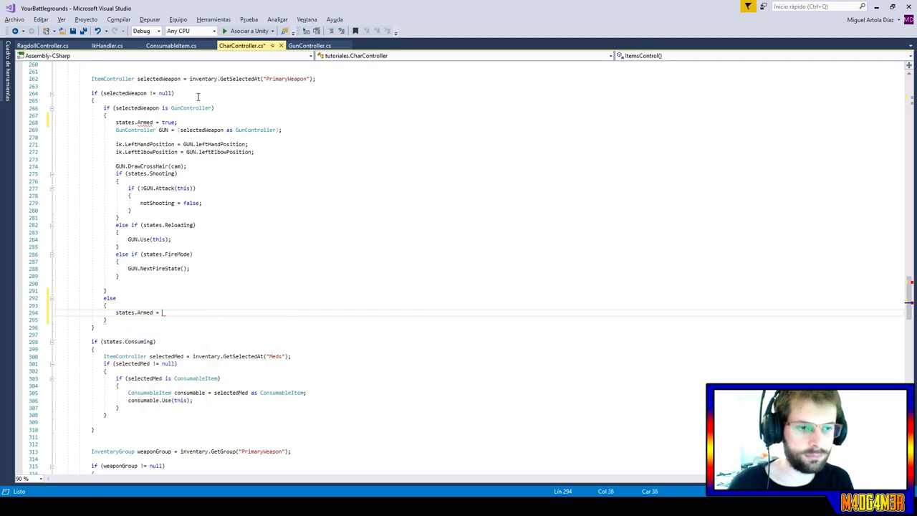
pyautogui.write('false;')
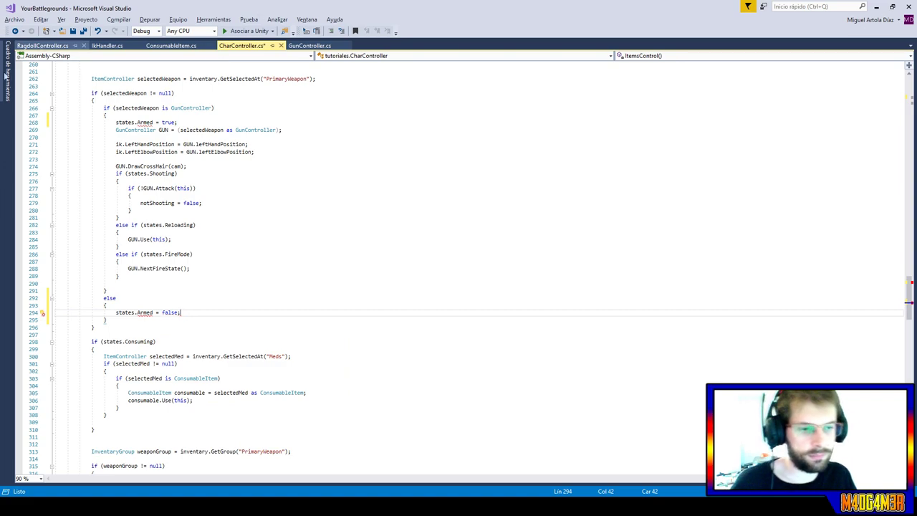
pyautogui.scroll(-4, 278, 260)
pyautogui.scroll(-6, 278, 259)
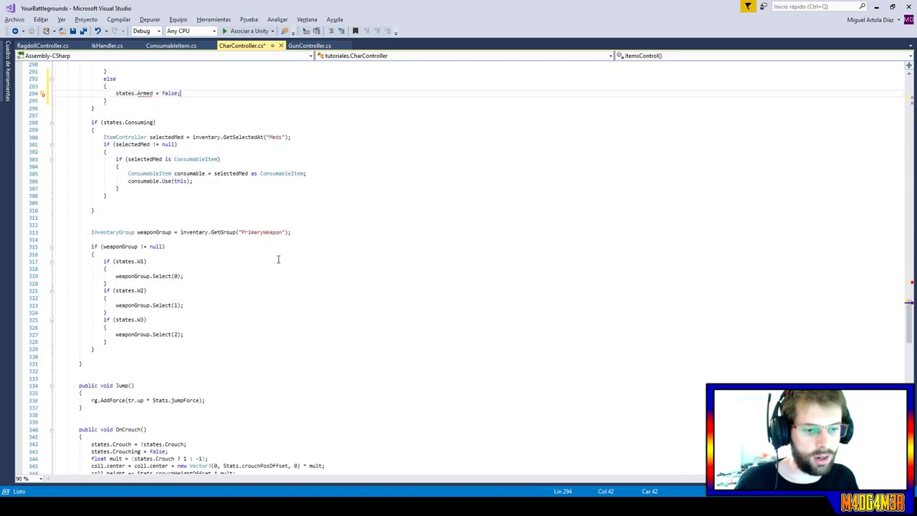
pyautogui.moveTo(909, 321); pyautogui.dragTo(909, 405)
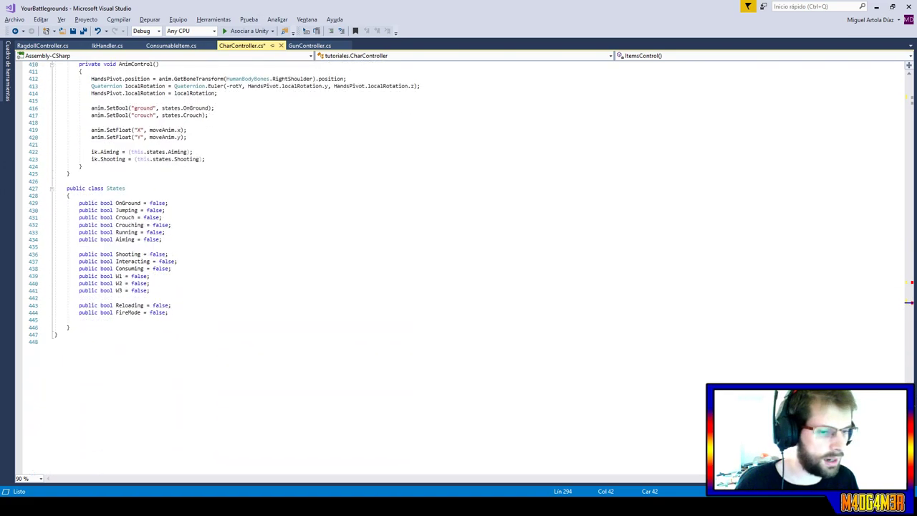
# Duplicate the Aiming field in the States class and rename the copy Armed.
pyautogui.moveTo(172, 240); pyautogui.dragTo(181, 233)
pyautogui.hotkey('ctrl', 'c')
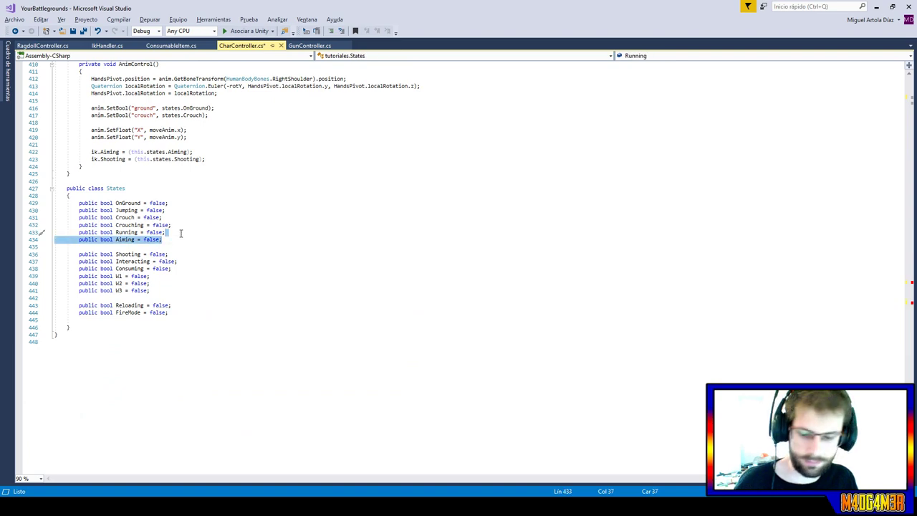
pyautogui.press('Down')
pyautogui.hotkey('ctrl', 'v')
pyautogui.doubleClick(125, 246)
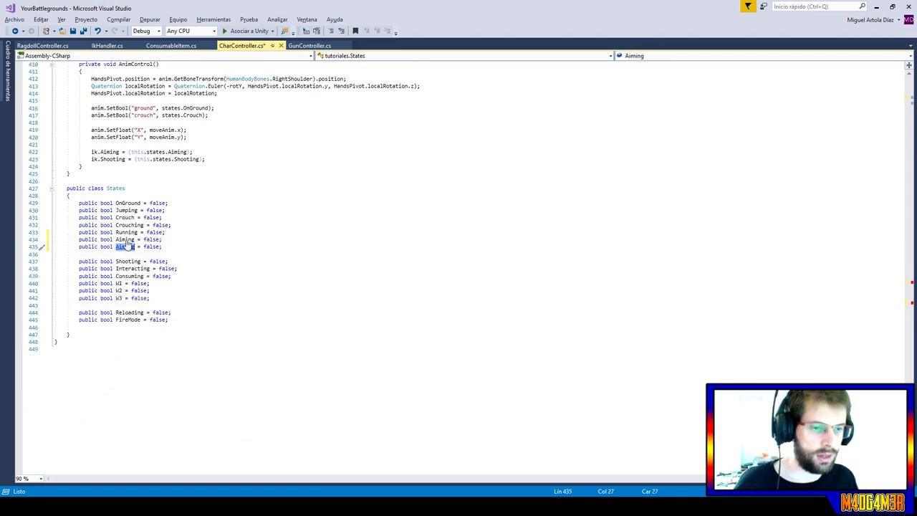
pyautogui.write('Armed')
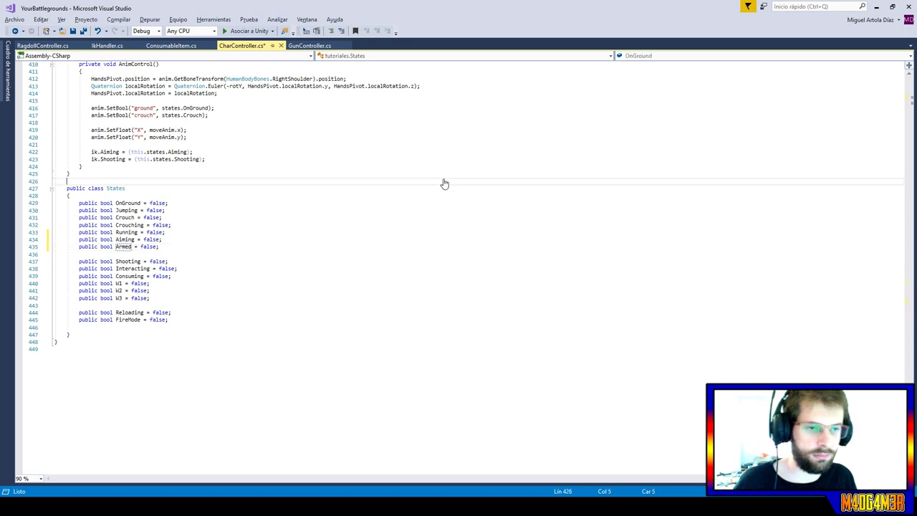
# Duplicate the crouch SetBool line in AnimControl as SetBool("armed", states.Armed).
pyautogui.click(141, 122)
pyautogui.scroll(1, 141, 114)
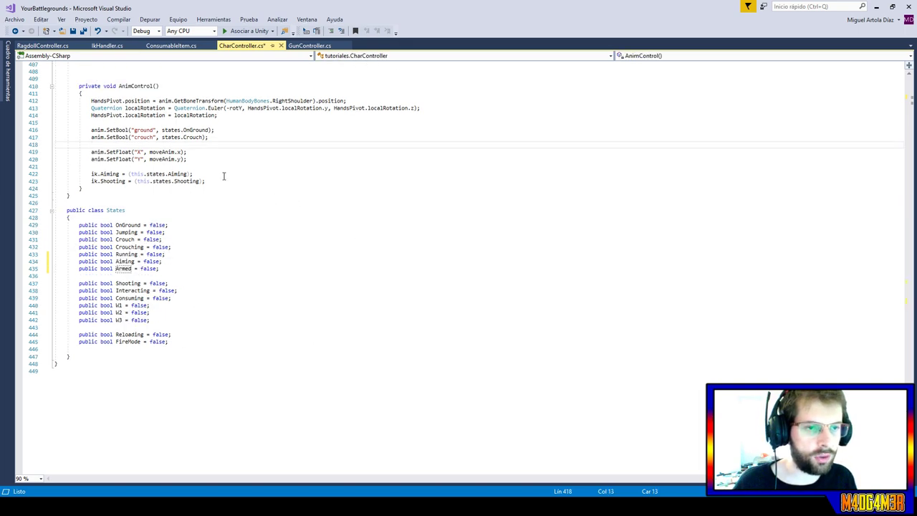
pyautogui.moveTo(232, 137); pyautogui.dragTo(229, 130)
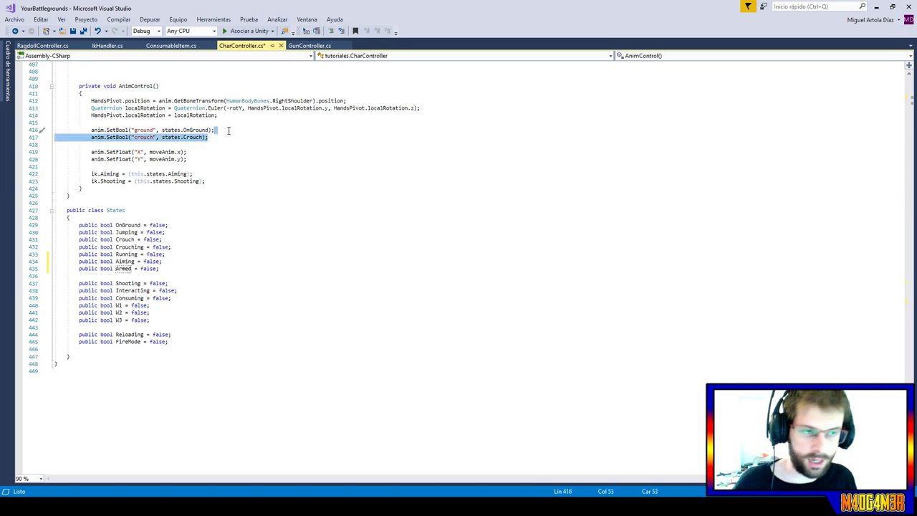
pyautogui.hotkey('ctrl', 'c')
pyautogui.press('Down')
pyautogui.hotkey('ctrl', 'v')
pyautogui.doubleClick(143, 145)
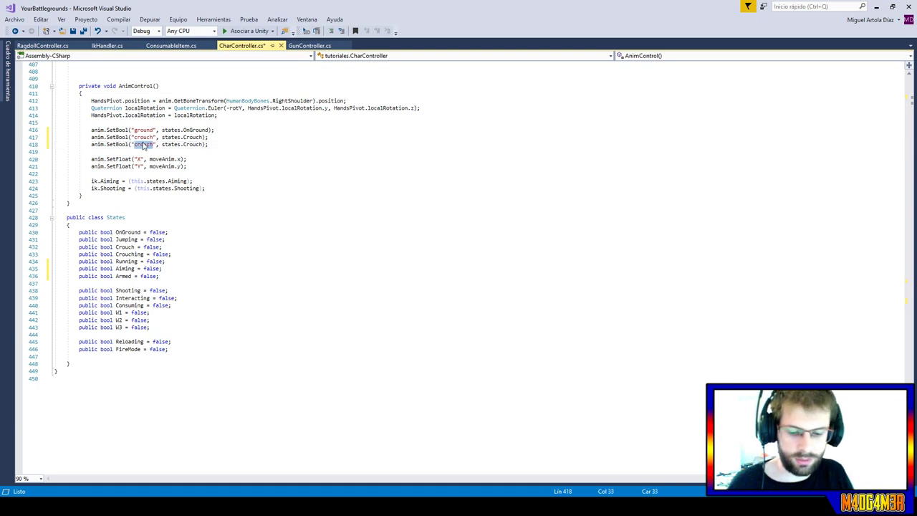
pyautogui.write('armed')
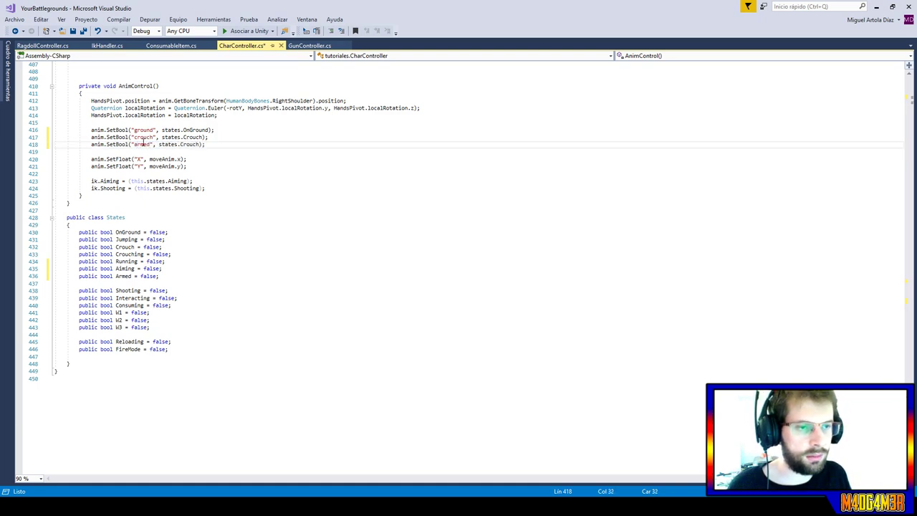
pyautogui.doubleClick(186, 144)
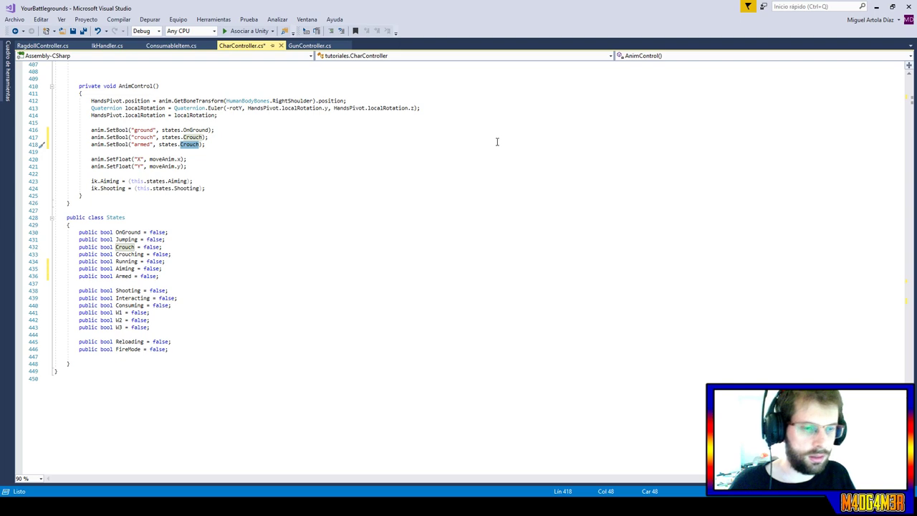
pyautogui.write('Armed')
pyautogui.press('Escape')
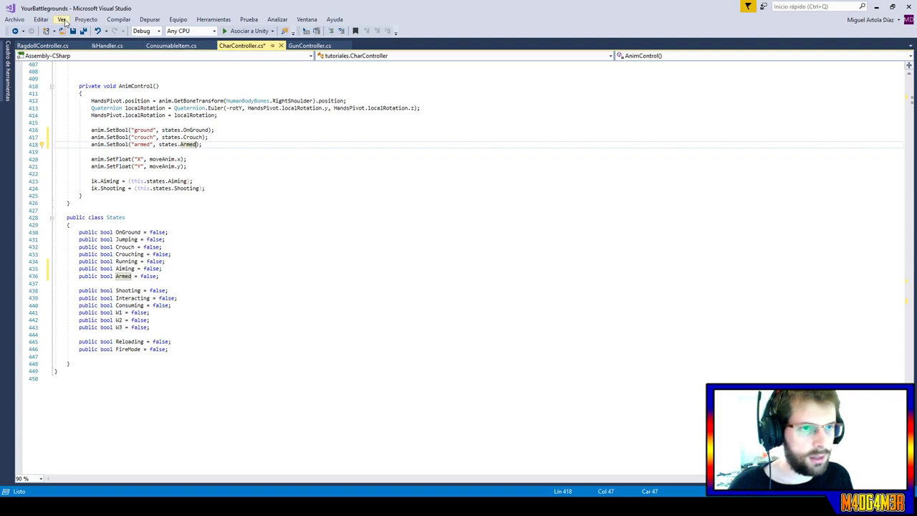
# Declare 'public bool DisableHands;' on line 24 of IkHandler.cs, then return to CharController.cs.
pyautogui.click(107, 46)
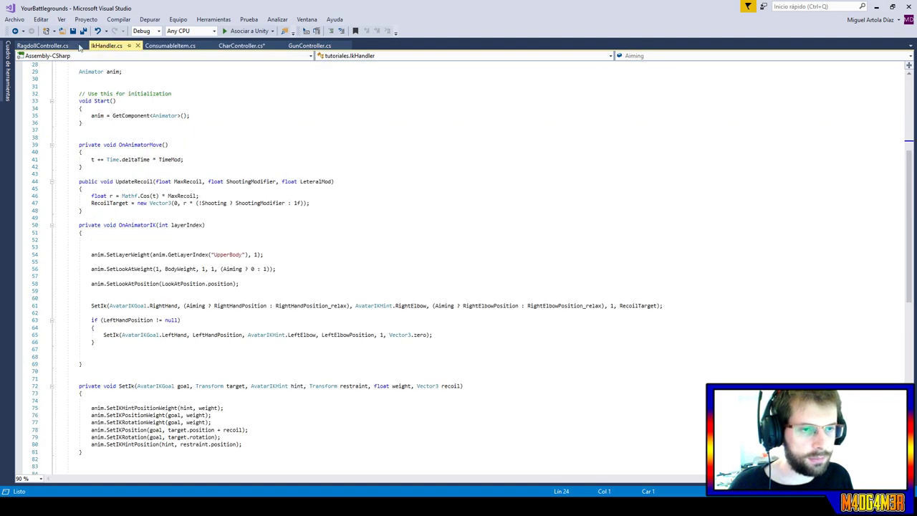
pyautogui.click(146, 164)
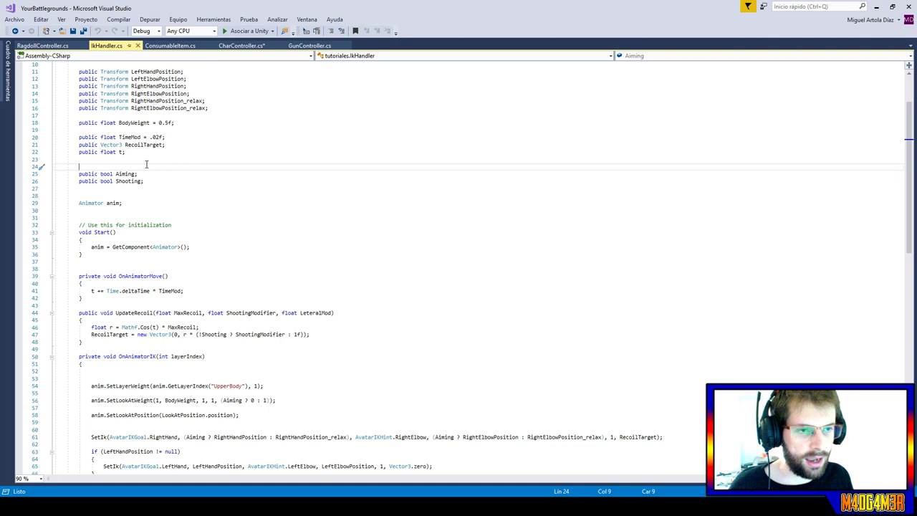
pyautogui.write('public ')
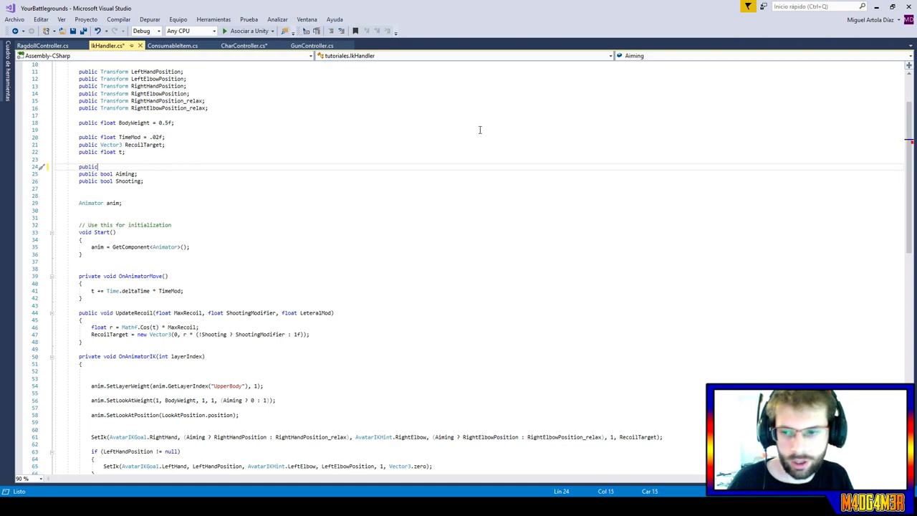
pyautogui.write('D')
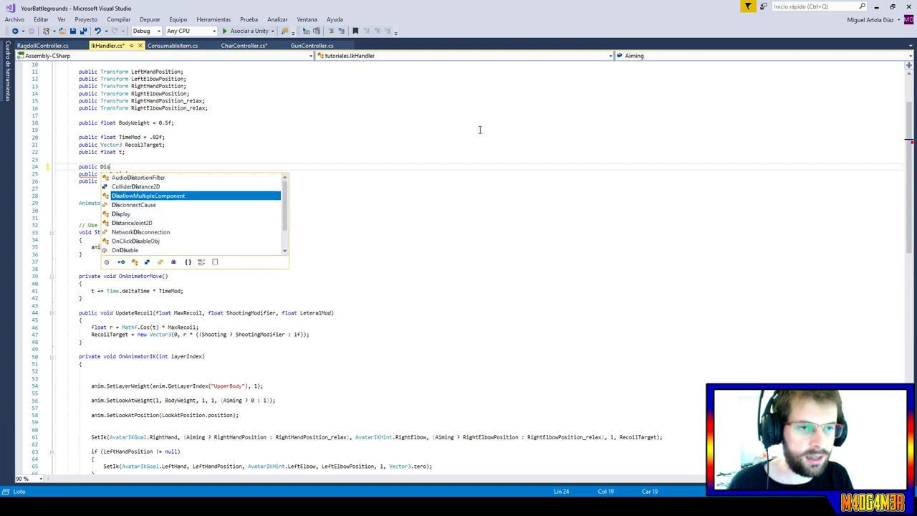
pyautogui.press('BackSpace')
pyautogui.write('bool')
pyautogui.press('Escape')
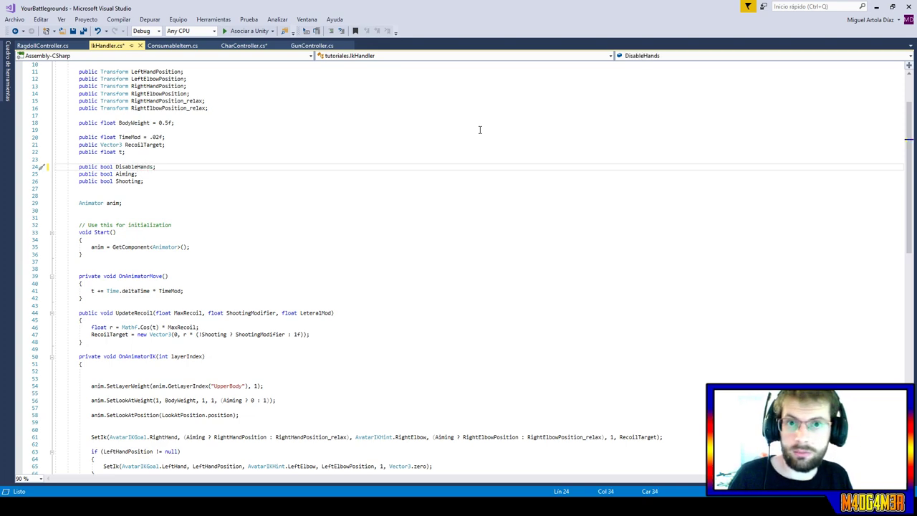
pyautogui.click(243, 45)
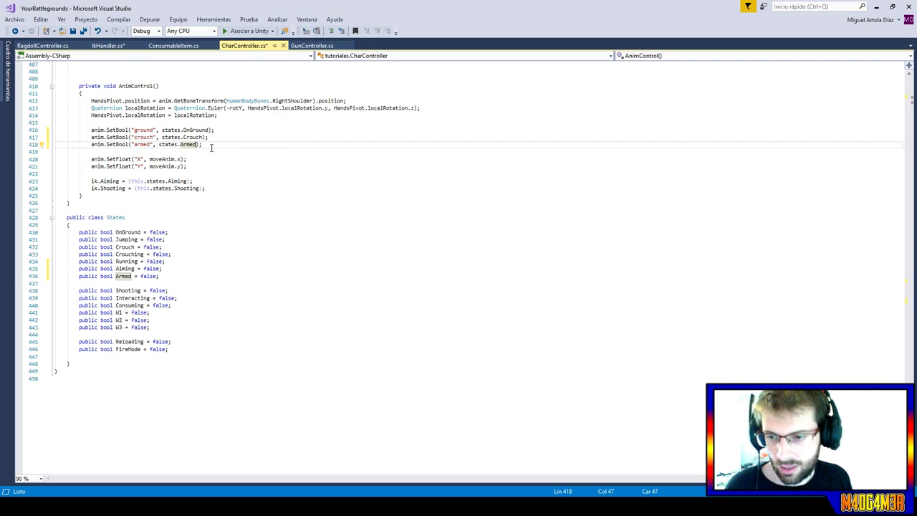
# Add 'ik.DisableHands = !this.states.Armed;' below the ik.Shooting line in AnimControl.
pyautogui.click(214, 189)
pyautogui.press('Return')
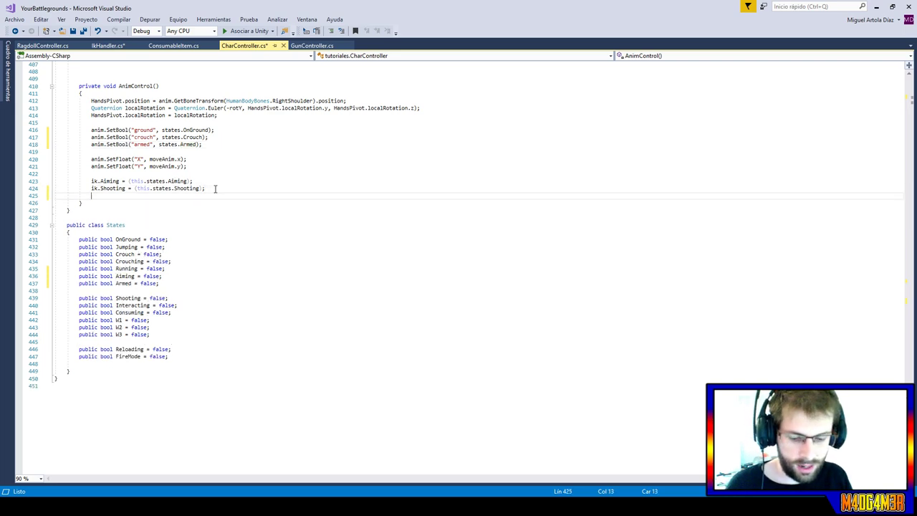
pyautogui.write('ik.du')
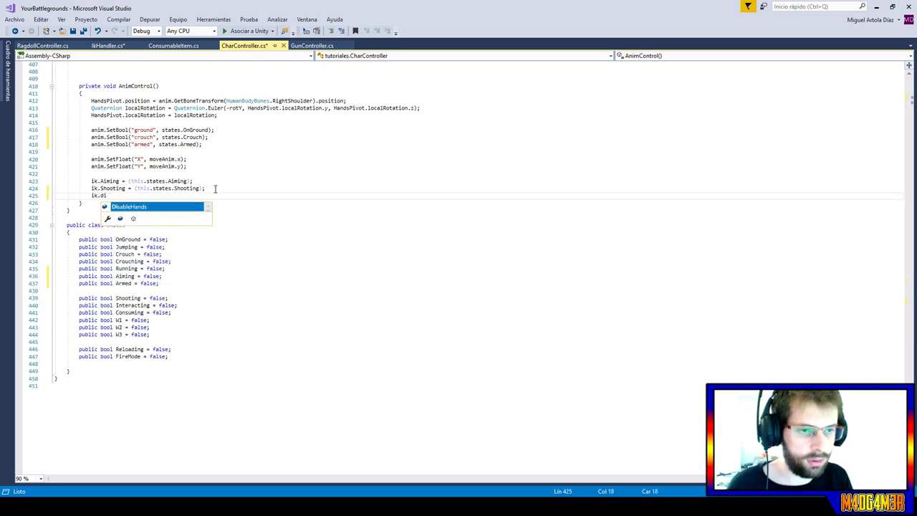
pyautogui.press('Tab')
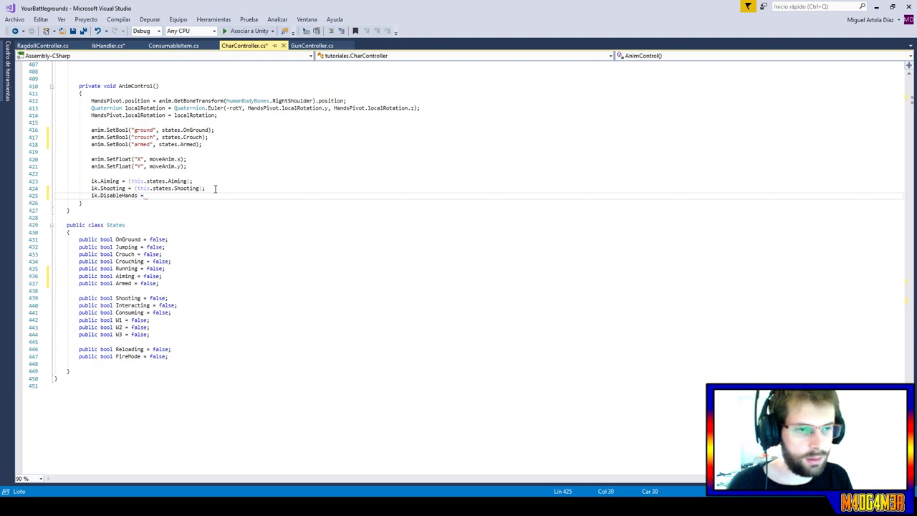
pyautogui.write('this')
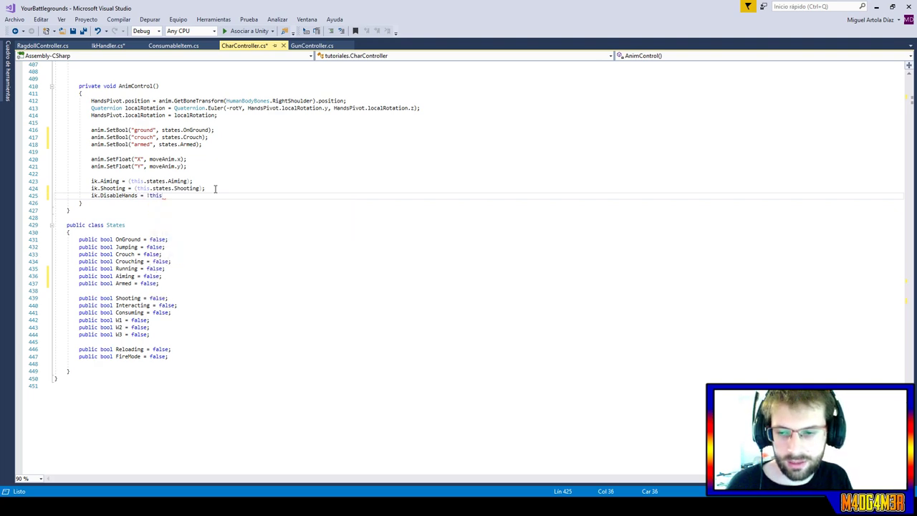
pyautogui.write('.st')
pyautogui.press('Tab')
pyautogui.write('.st')
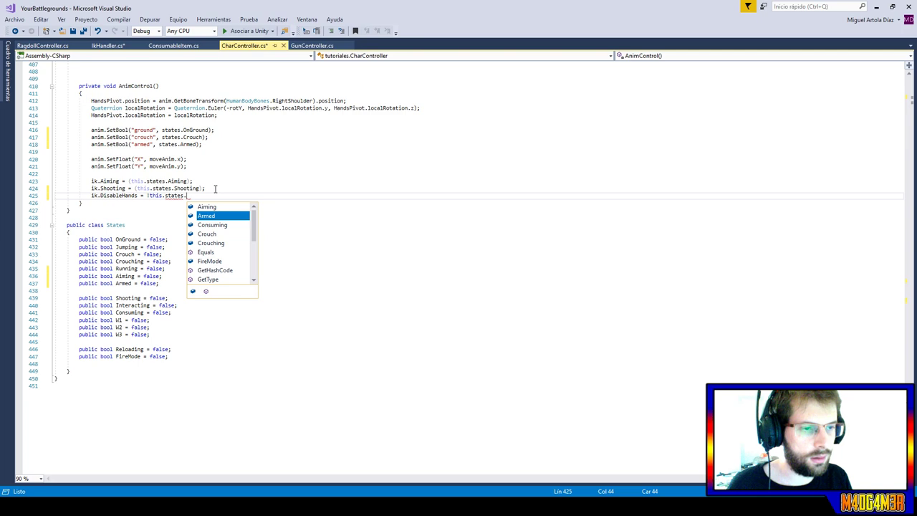
pyautogui.write('ar')
pyautogui.press('Tab')
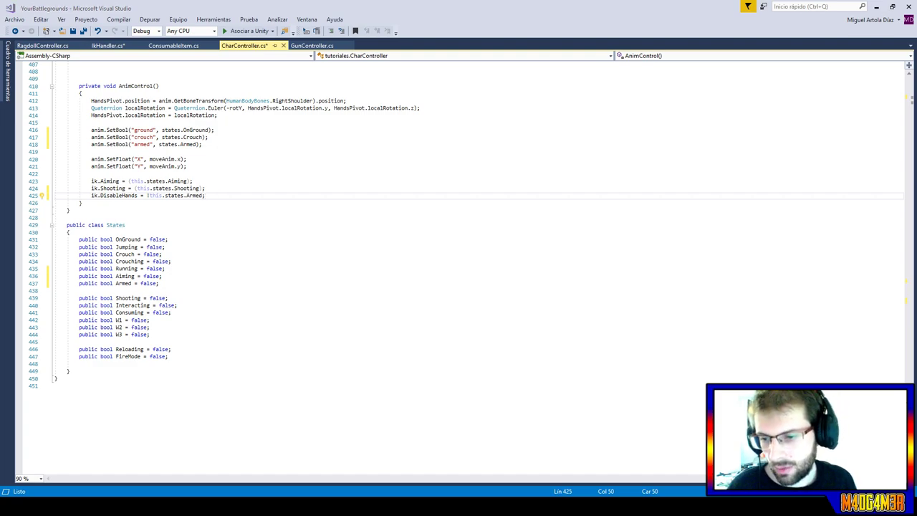
pyautogui.click(262, 203)
# Replace CameraHolder with getHolder() on lines 403 and 404 of CameraControl and save CharController.cs.
pyautogui.scroll(9, 252, 211)
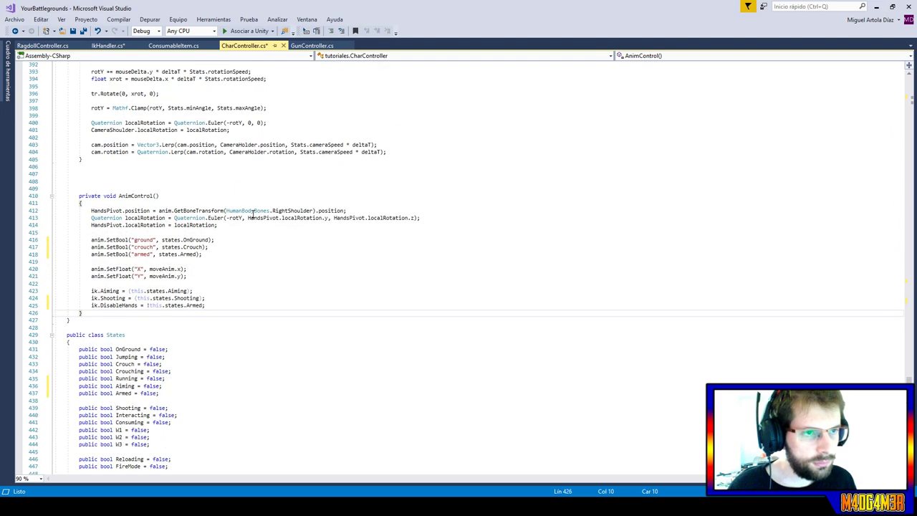
pyautogui.scroll(3, 252, 212)
pyautogui.scroll(3, 252, 213)
pyautogui.scroll(1, 252, 214)
pyautogui.scroll(2, 252, 214)
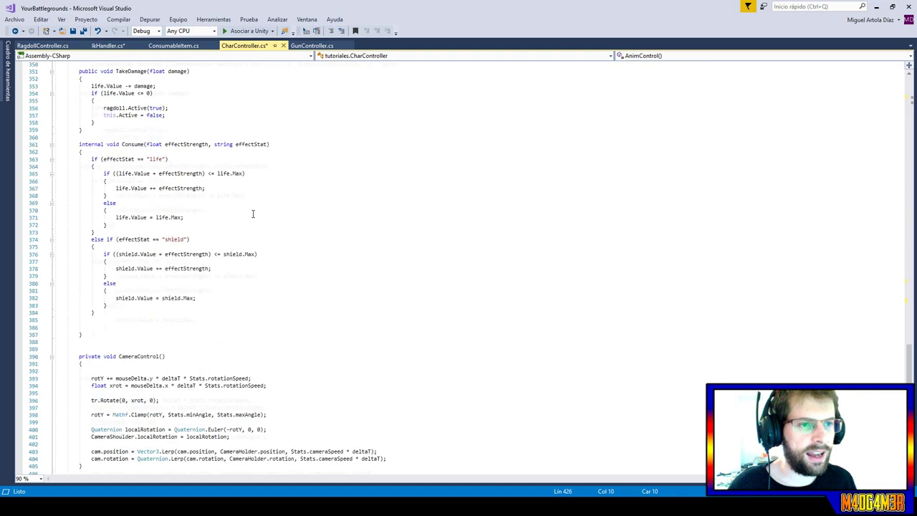
pyautogui.scroll(1, 252, 215)
pyautogui.scroll(3, 251, 216)
pyautogui.scroll(2, 252, 214)
pyautogui.scroll(3, 251, 215)
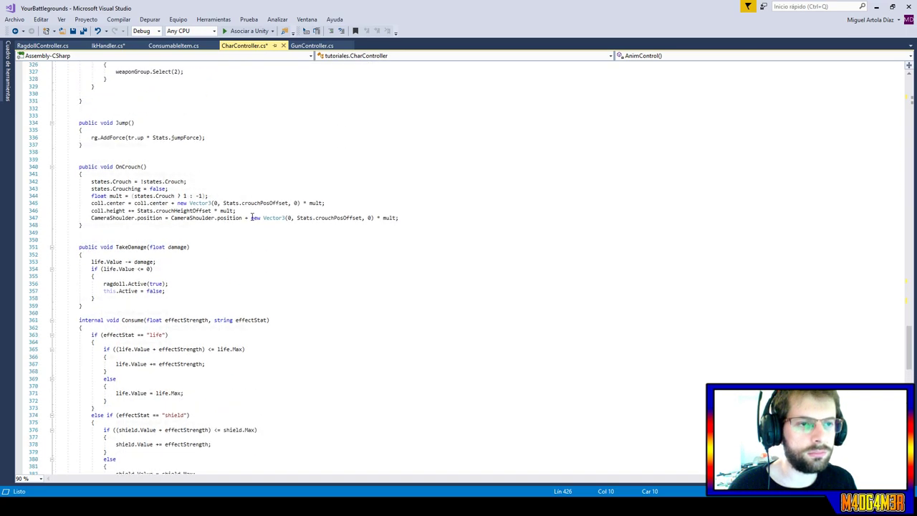
pyautogui.scroll(-14, 240, 347)
pyautogui.doubleClick(240, 342)
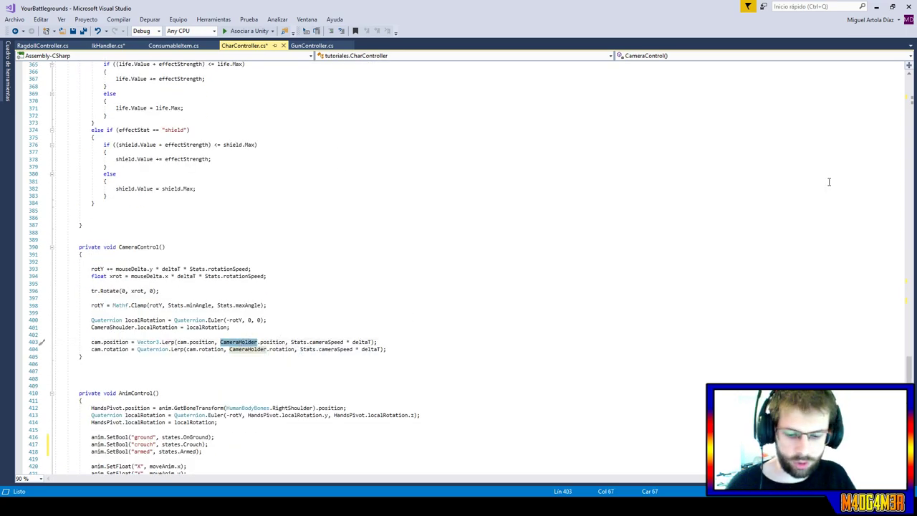
pyautogui.write('get')
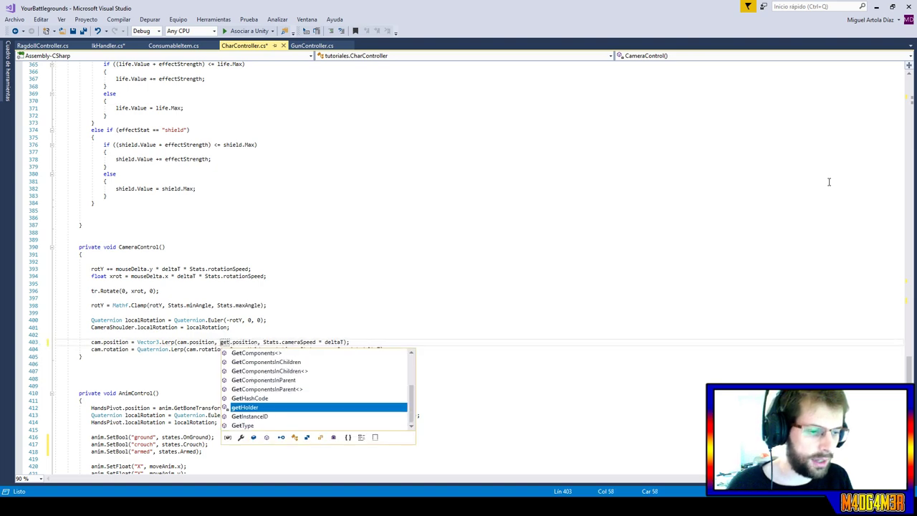
pyautogui.write('HashCod')
pyautogui.press('BackSpace')
pyautogui.press('BackSpace')
pyautogui.press('BackSpace')
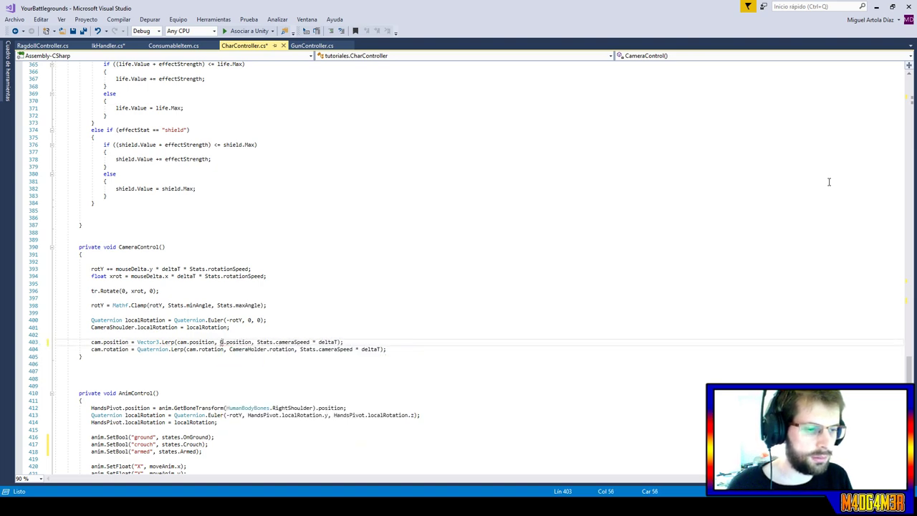
pyautogui.write('getHolder()')
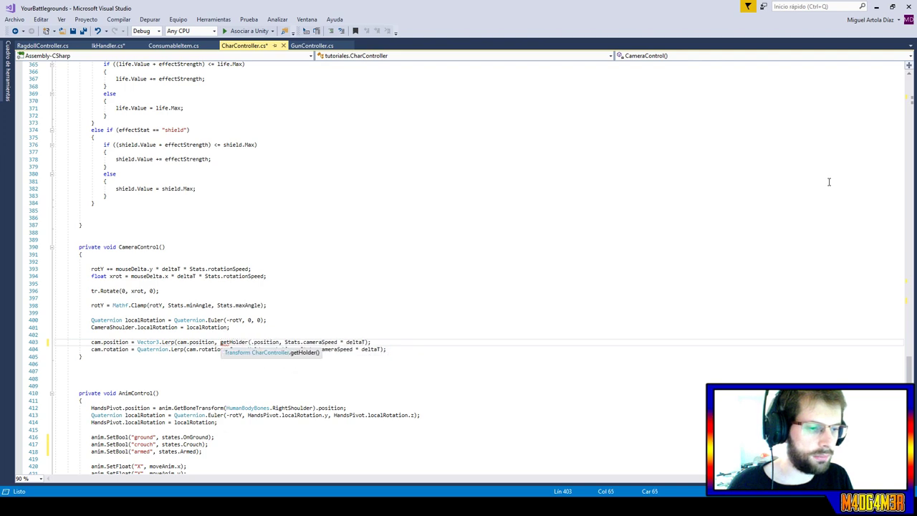
pyautogui.doubleClick(248, 349)
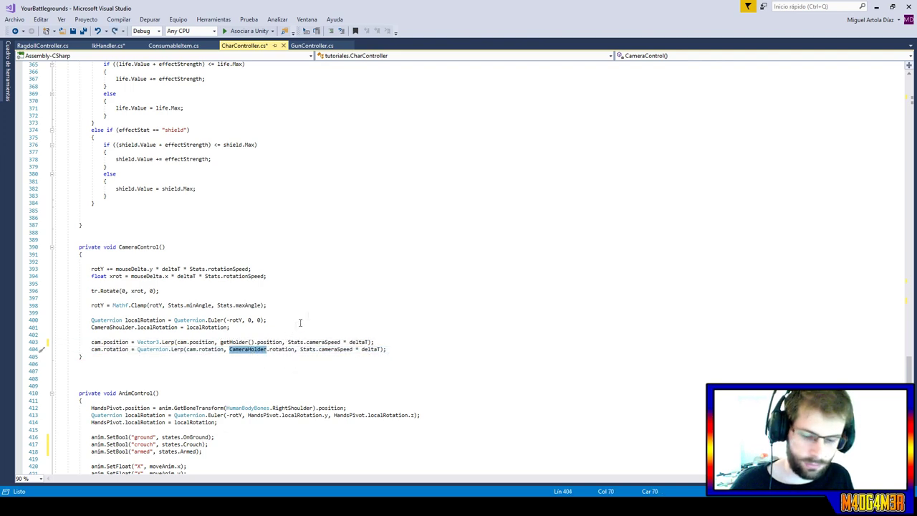
pyautogui.write('getHolder()')
pyautogui.hotkey('ctrl', 's')
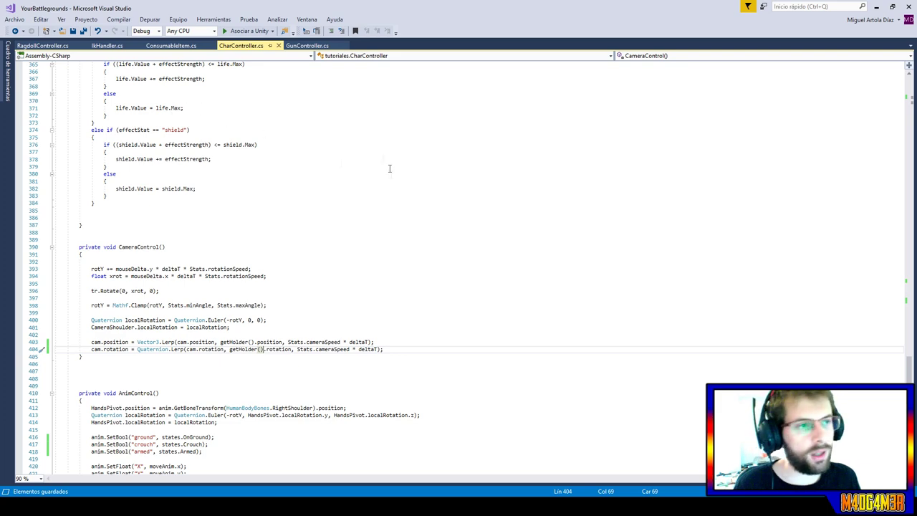
pyautogui.click(108, 46)
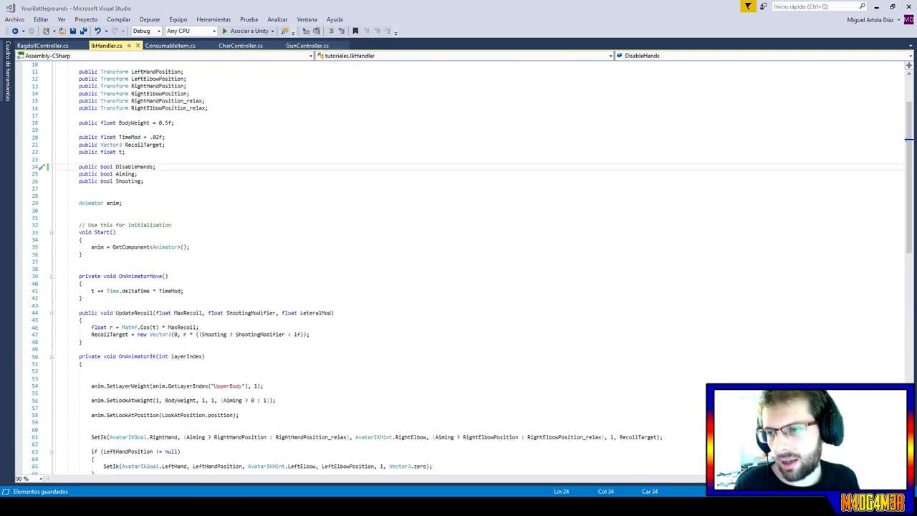
# Duplicate the DisableHands field in IkHandler and rename the copy DisableLeftHand.
pyautogui.click(263, 190)
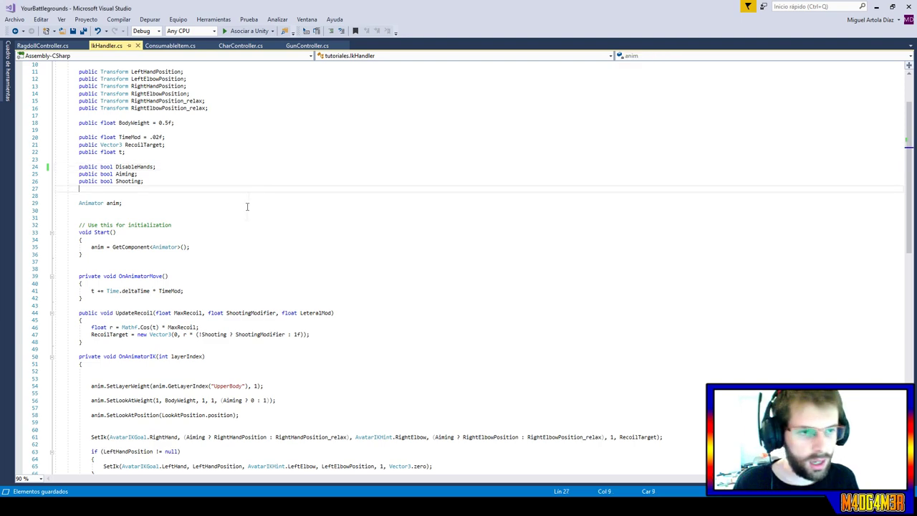
pyautogui.scroll(-3, 248, 237)
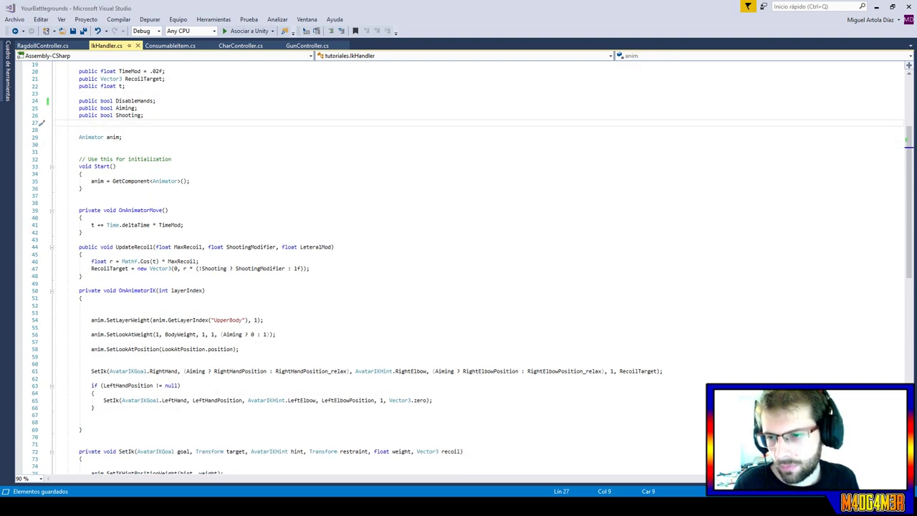
pyautogui.scroll(1, 180, 124)
pyautogui.moveTo(159, 122); pyautogui.dragTo(159, 115)
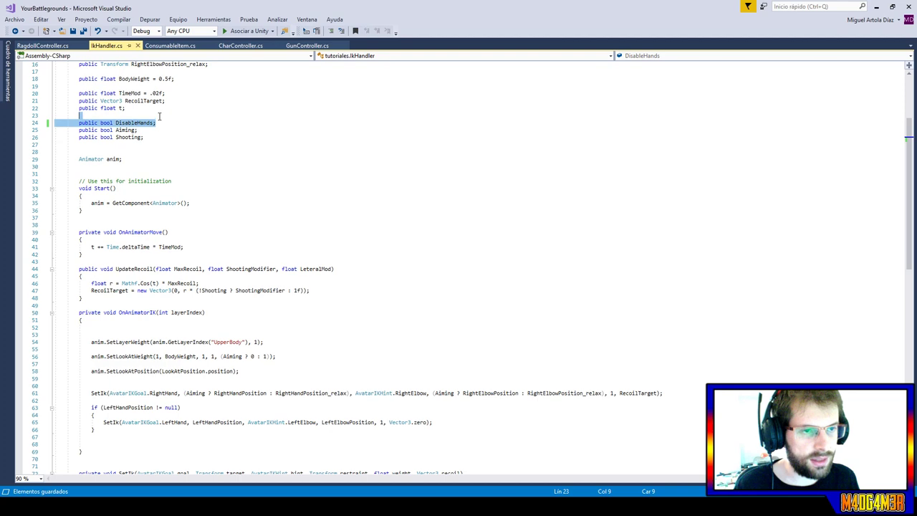
pyautogui.hotkey('ctrl', 'c')
pyautogui.click(159, 116)
pyautogui.hotkey('ctrl', 'v')
pyautogui.click(134, 130)
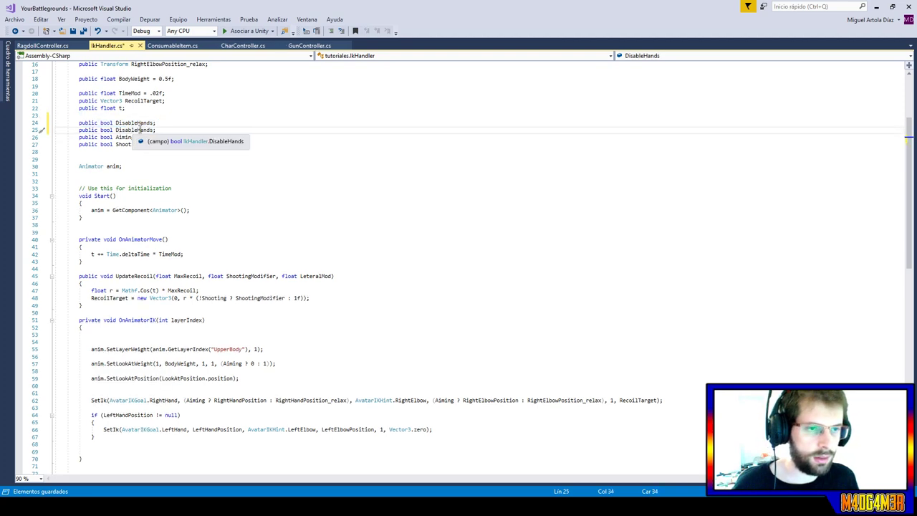
pyautogui.press('Right')
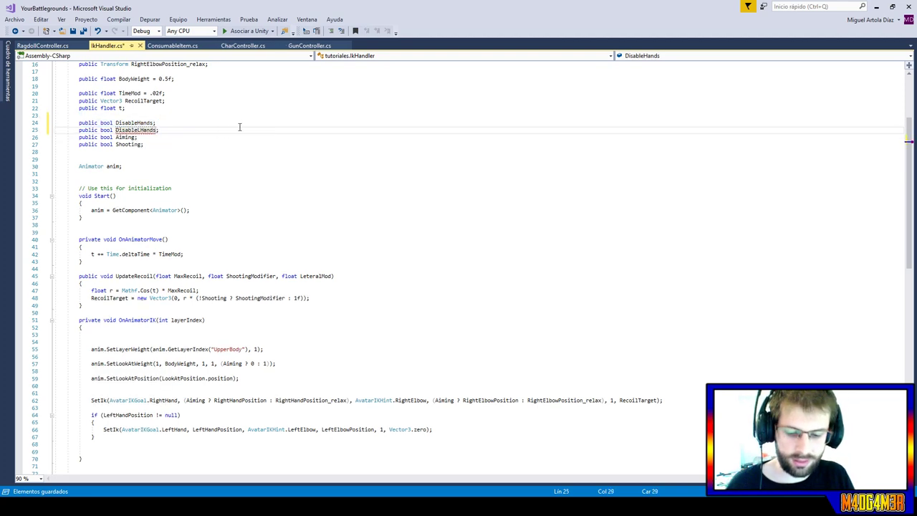
pyautogui.write('Left')
pyautogui.press('Right')
pyautogui.press('Right')
pyautogui.press('Right')
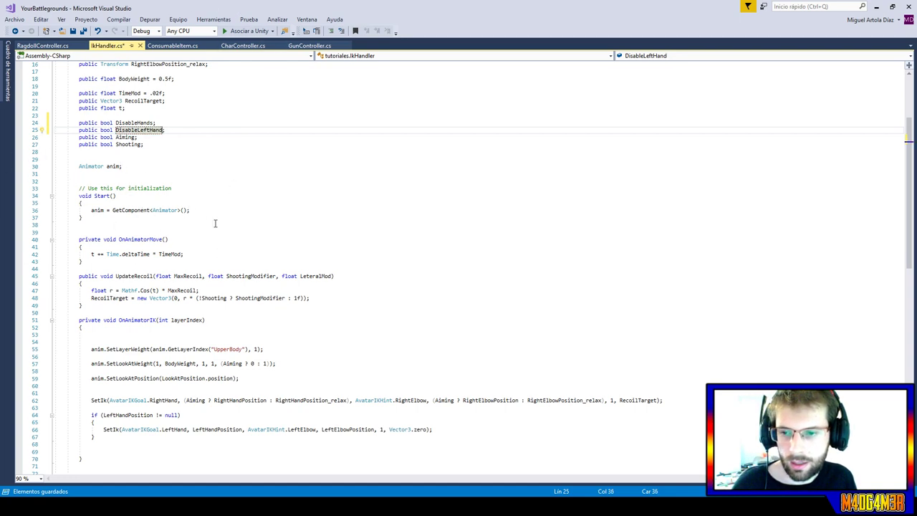
# Declare a float handsMultiplier in OnAnimatorIK that is 0 when DisableHands is true, else 1.
pyautogui.click(154, 327)
pyautogui.scroll(-3, 320, 295)
pyautogui.scroll(-2, 321, 296)
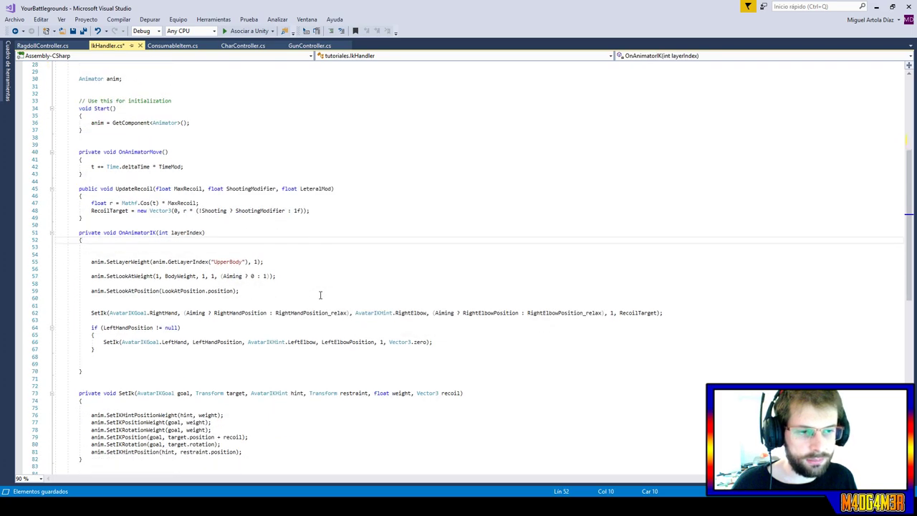
pyautogui.press('Return')
pyautogui.write('float handsMultiplier = (')
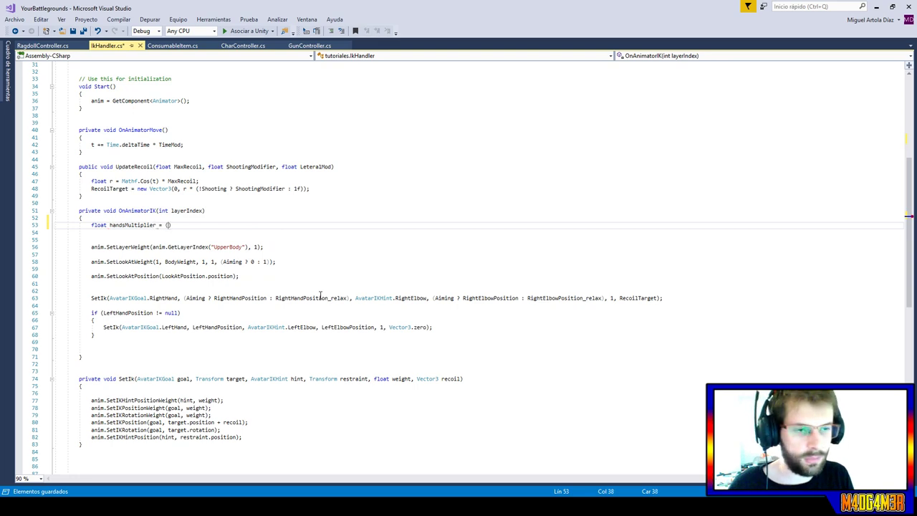
pyautogui.write('DisableHands ?')
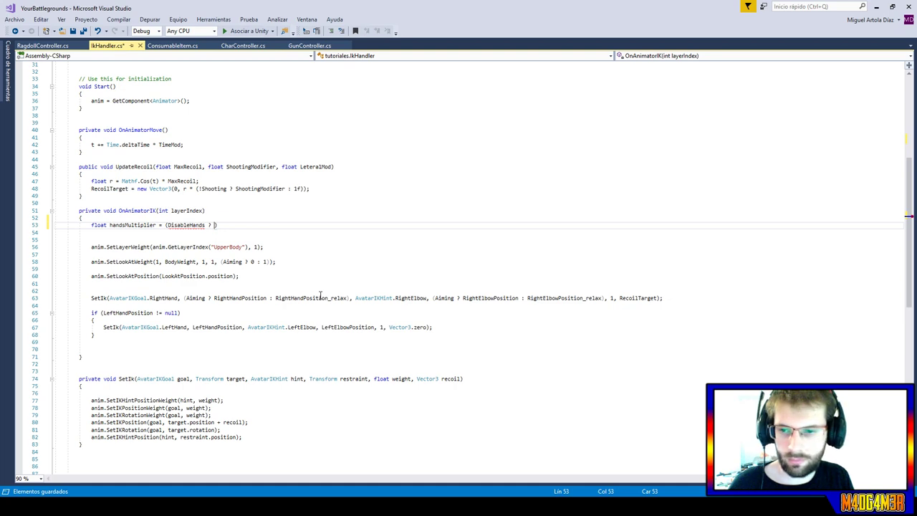
pyautogui.write(' 0 : 1)')
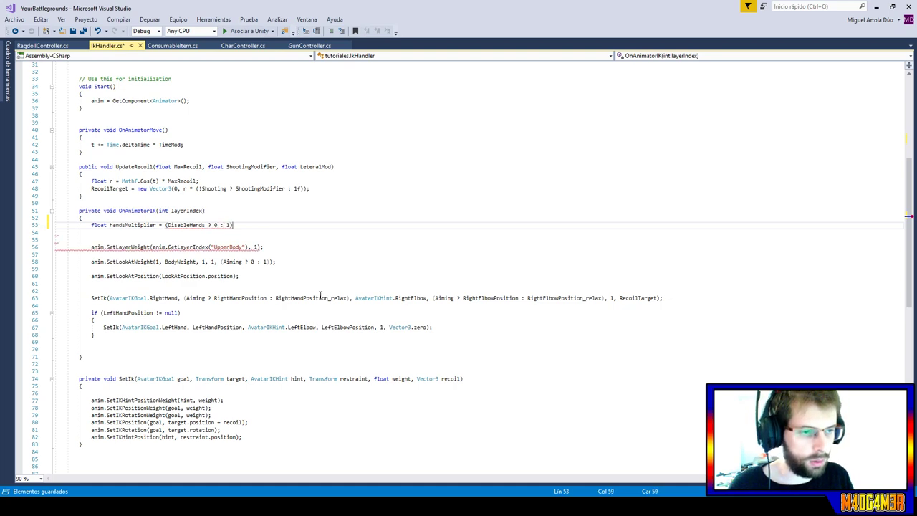
# Duplicate that line as leftHandMultiplier, conditioned on DisableLeftHand instead of DisableHands.
pyautogui.hotkey('shift', 'Up')
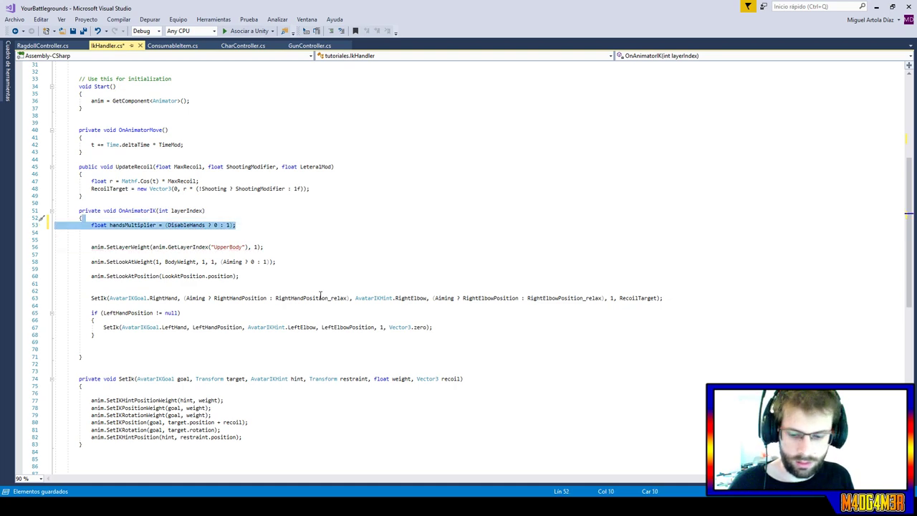
pyautogui.hotkey('ctrl', 'c')
pyautogui.press('Right')
pyautogui.hotkey('ctrl', 'v')
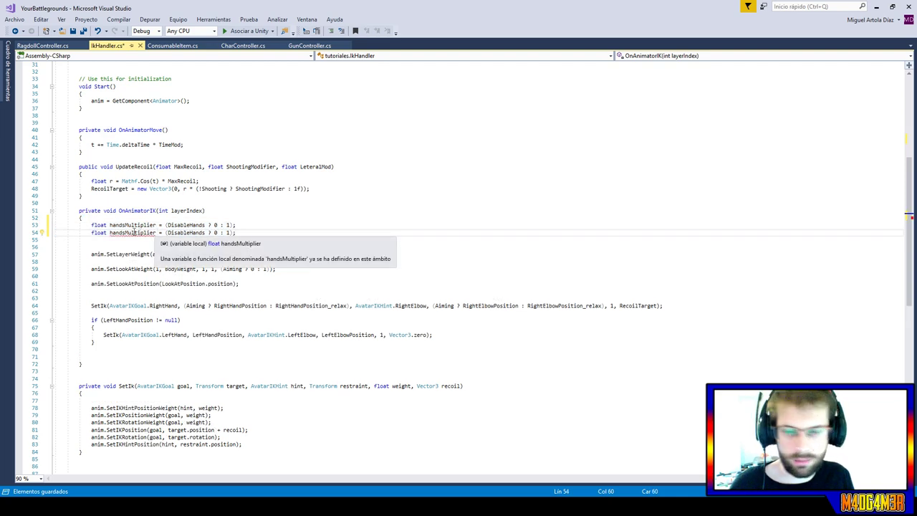
pyautogui.click(129, 232)
pyautogui.press('BackSpace')
pyautogui.press('BackSpace')
pyautogui.press('BackSpace')
pyautogui.write('leftHand')
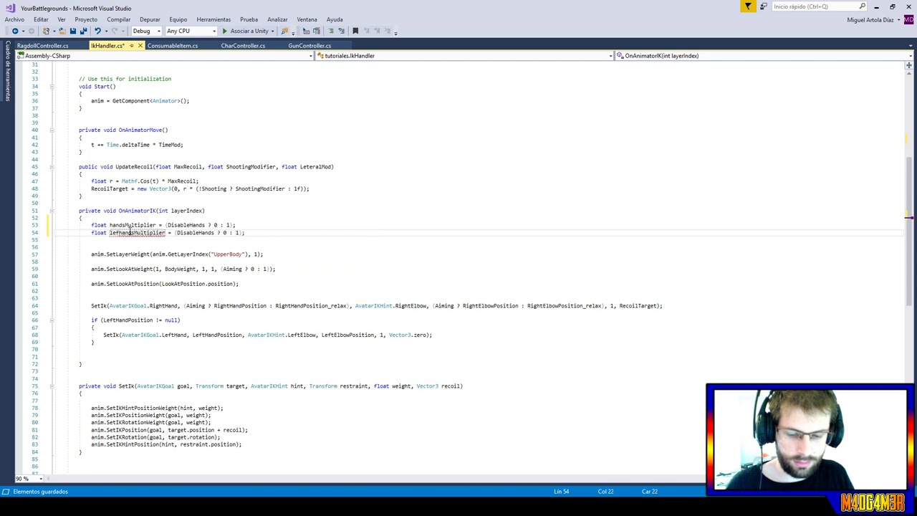
pyautogui.press('Delete')
pyautogui.press('Right')
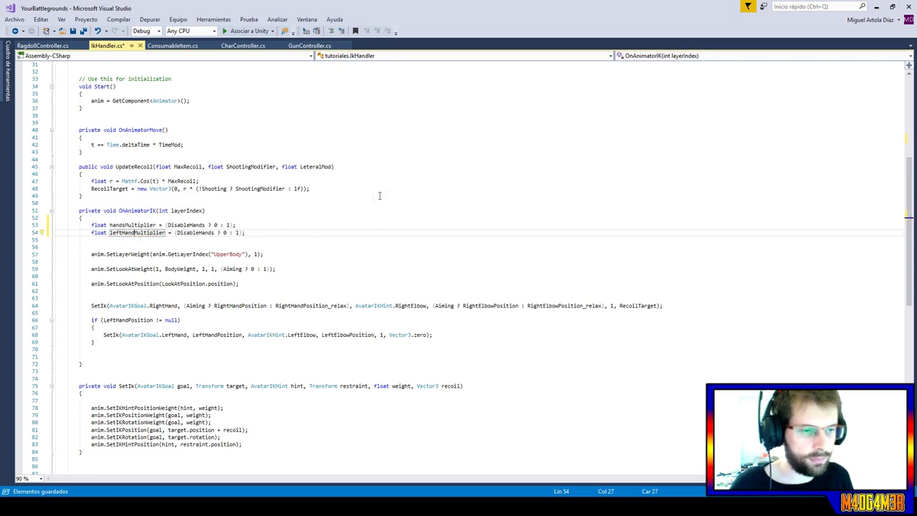
pyautogui.doubleClick(201, 235)
pyautogui.press('BackSpace')
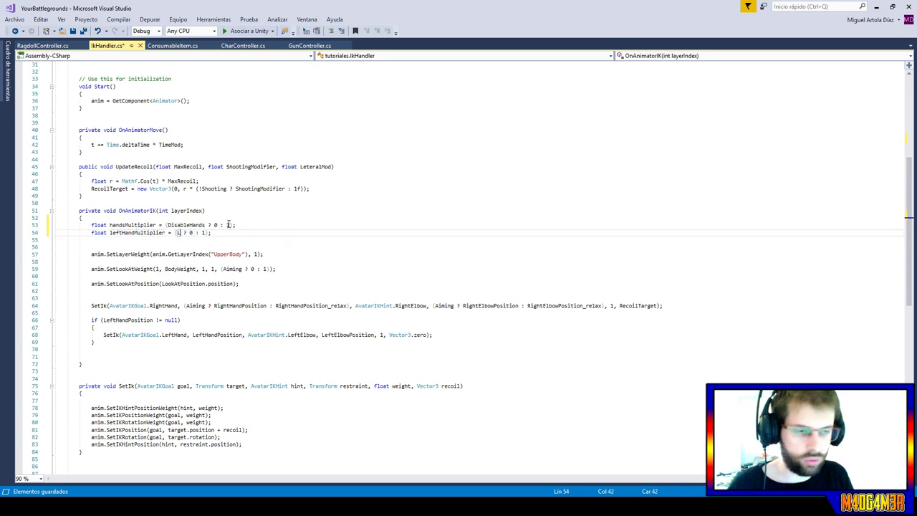
pyautogui.write('Le')
pyautogui.press('Up')
pyautogui.press('Tab')
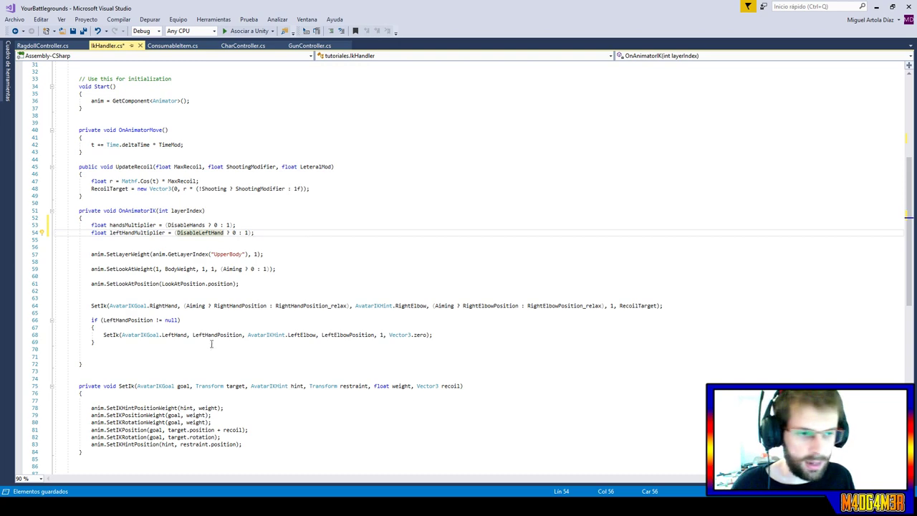
# Multiply the look-at BodyWeight by handsMultiplier and set the right-hand IK weight to handsMultiplier.
pyautogui.click(196, 268)
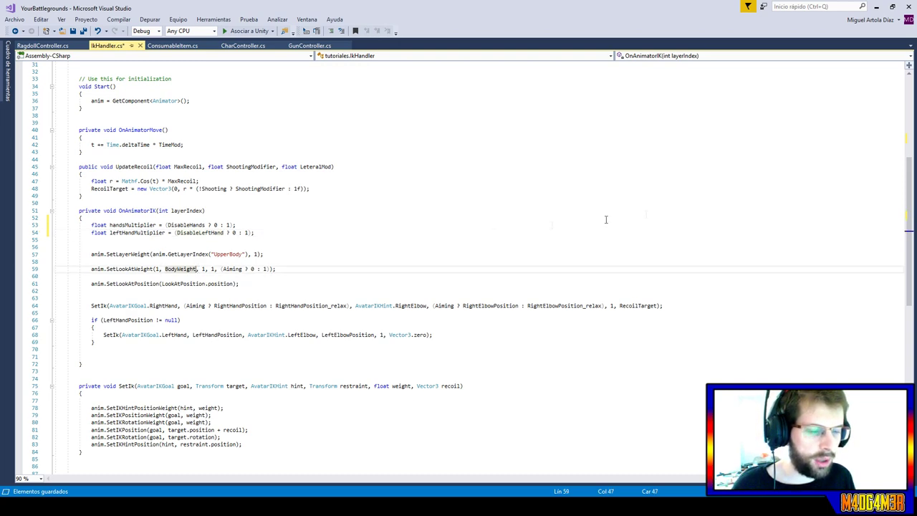
pyautogui.write('* ')
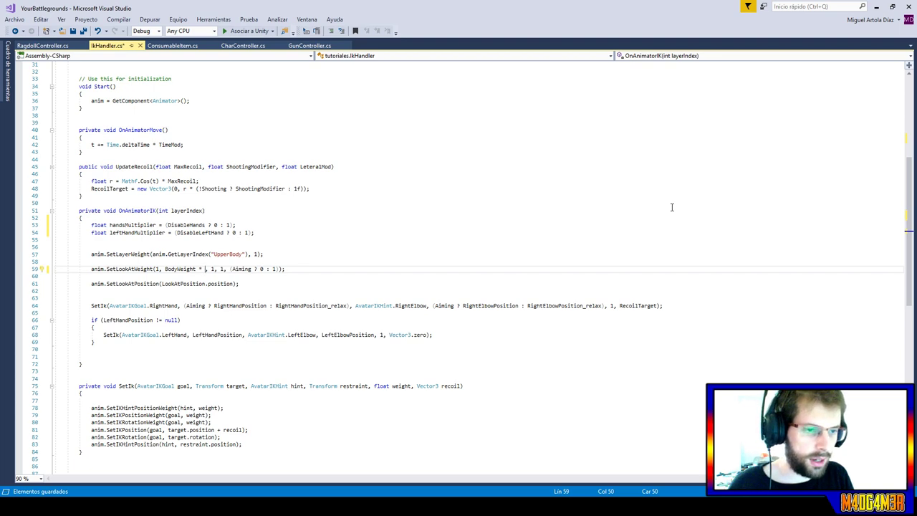
pyautogui.write('hands')
pyautogui.press('Tab')
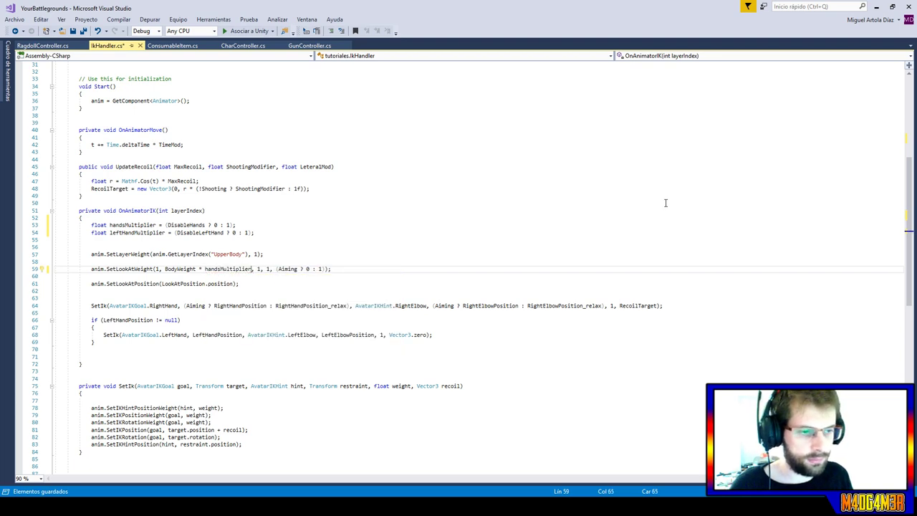
pyautogui.click(613, 306)
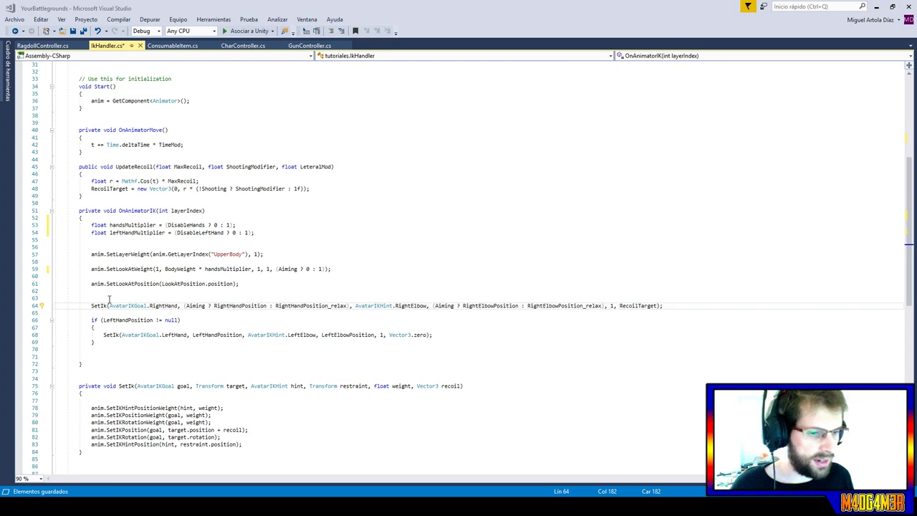
pyautogui.click(613, 306)
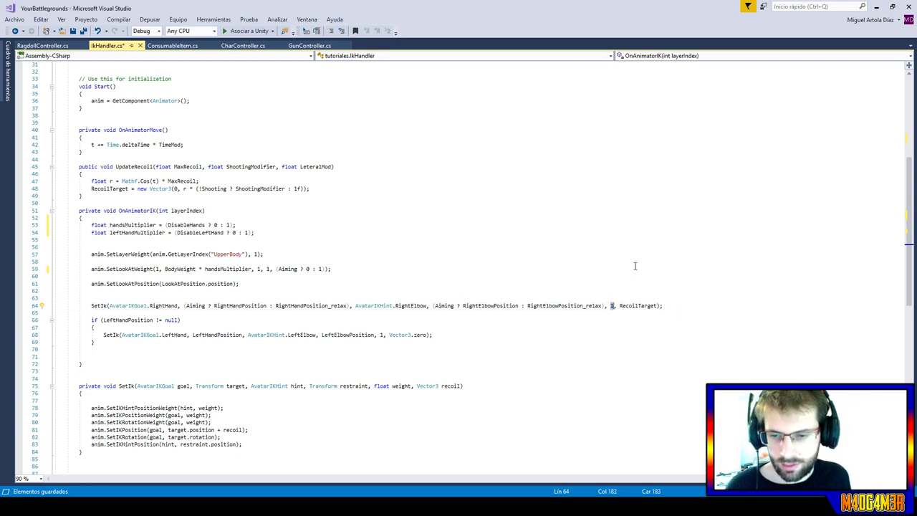
pyautogui.write('handsMultiplier')
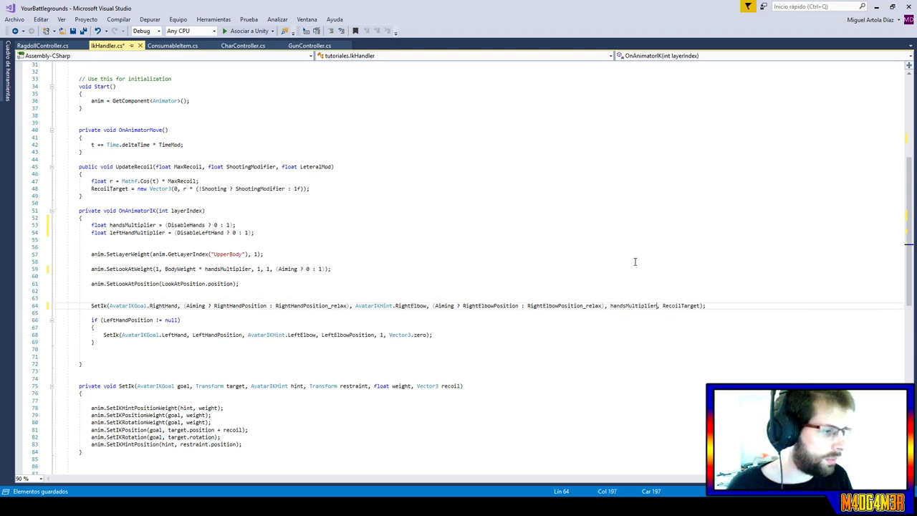
pyautogui.press('Tab')
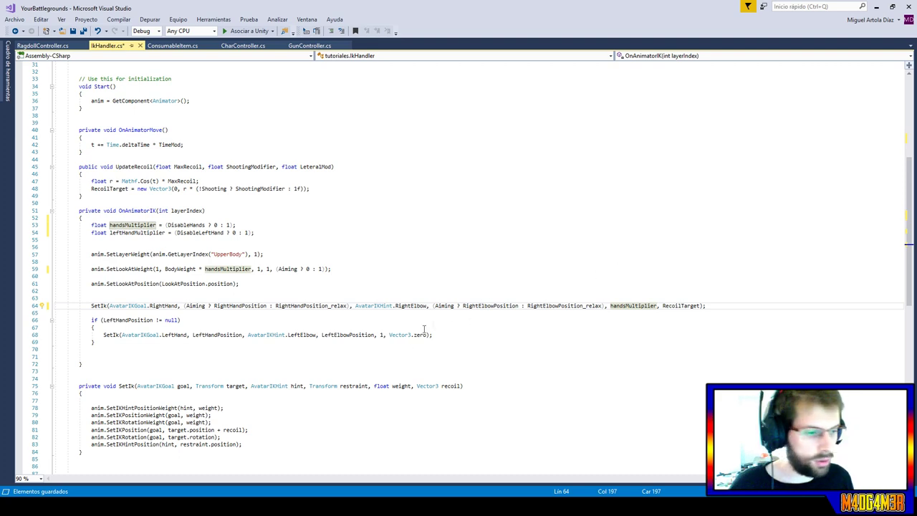
# Replace the left-hand IK weight of 1 with handsMultiplier * leftHandMultiplier.
pyautogui.doubleClick(382, 334)
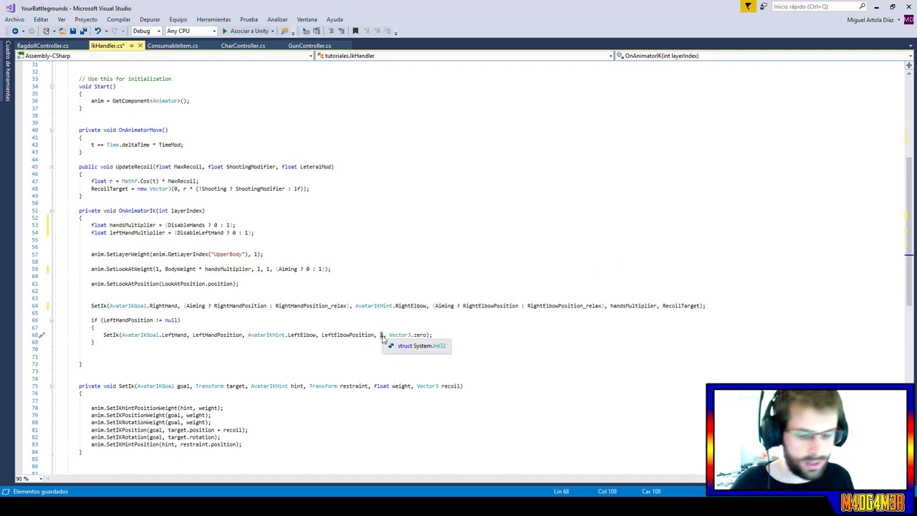
pyautogui.write('hand')
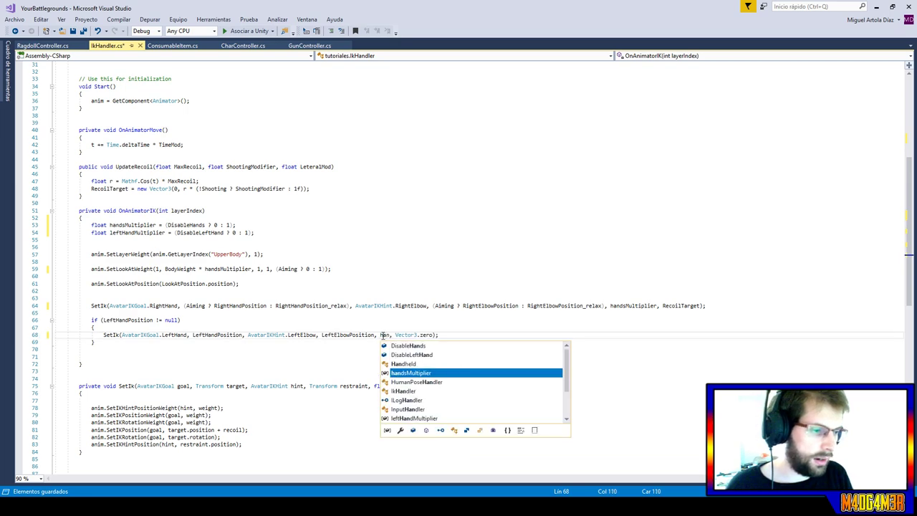
pyautogui.press('Tab')
pyautogui.write('* ')
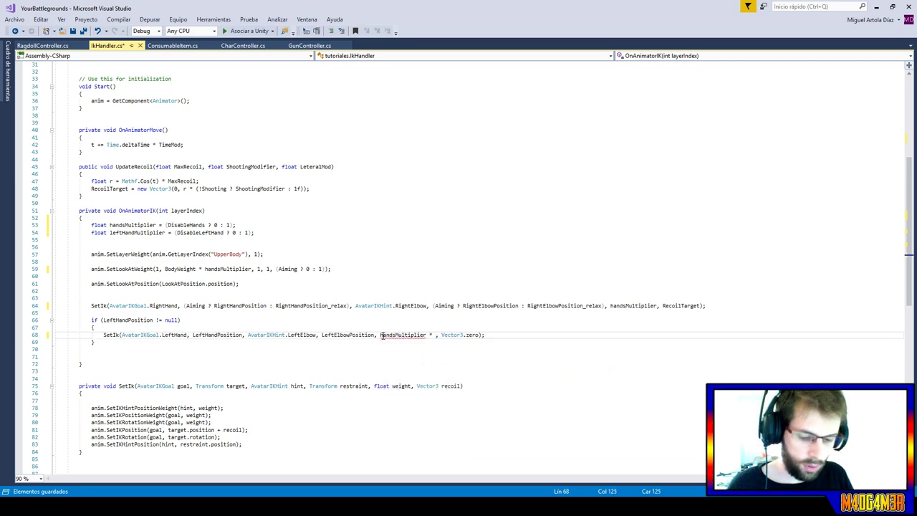
pyautogui.write('lef')
pyautogui.press('Tab')
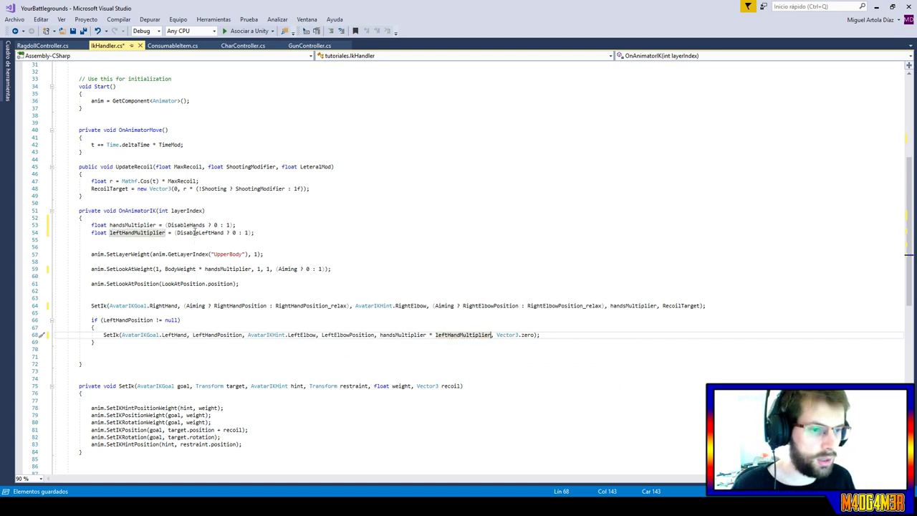
# Delete the UpdateRecoil method, the '+ recoil' position offset and SetIk's Vector3 recoil parameter.
pyautogui.moveTo(90, 196); pyautogui.dragTo(54, 167)
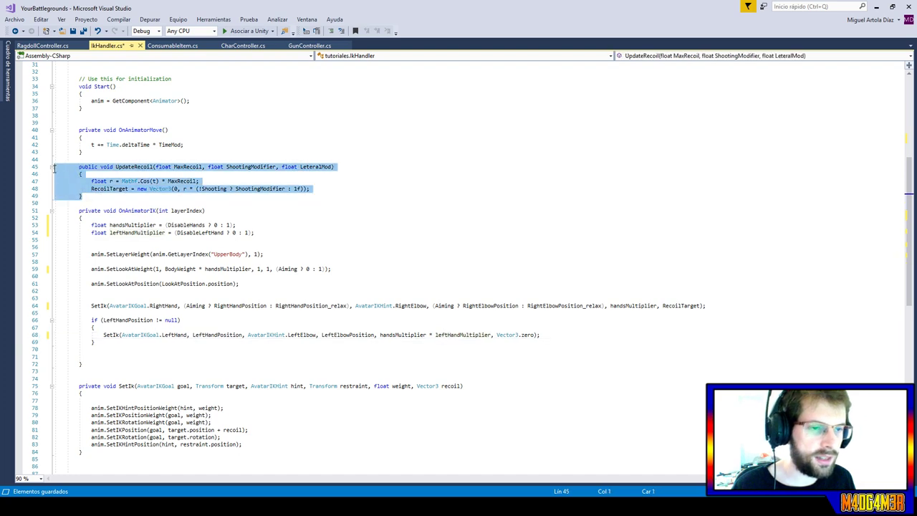
pyautogui.press('Delete')
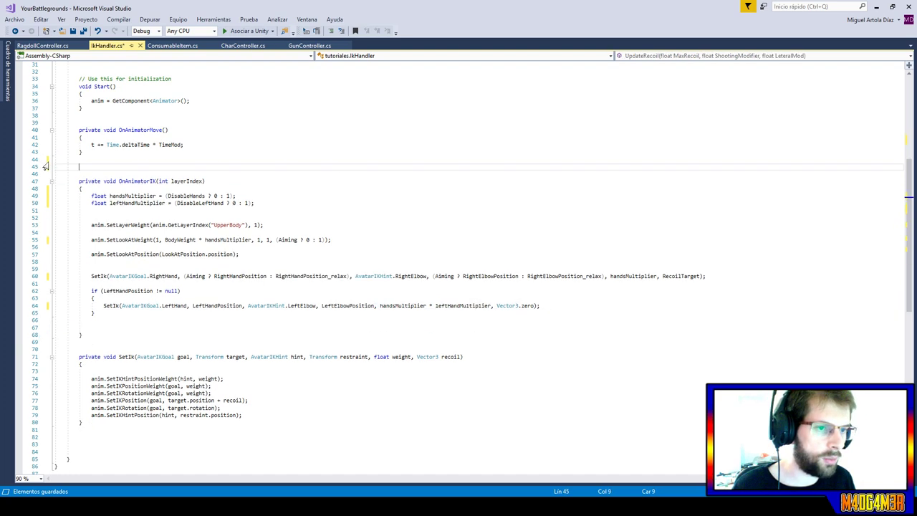
pyautogui.doubleClick(235, 400)
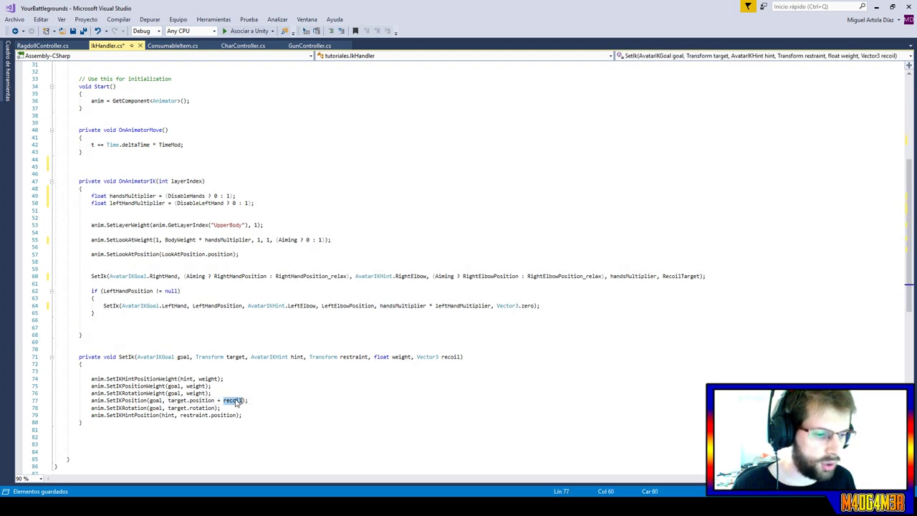
pyautogui.press('BackSpace')
pyautogui.press('BackSpace')
pyautogui.press('BackSpace')
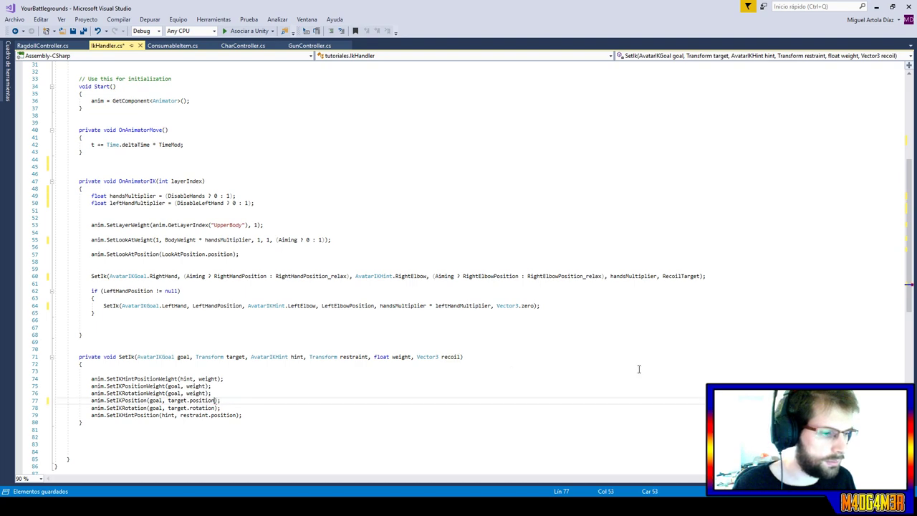
pyautogui.moveTo(412, 357); pyautogui.dragTo(462, 356)
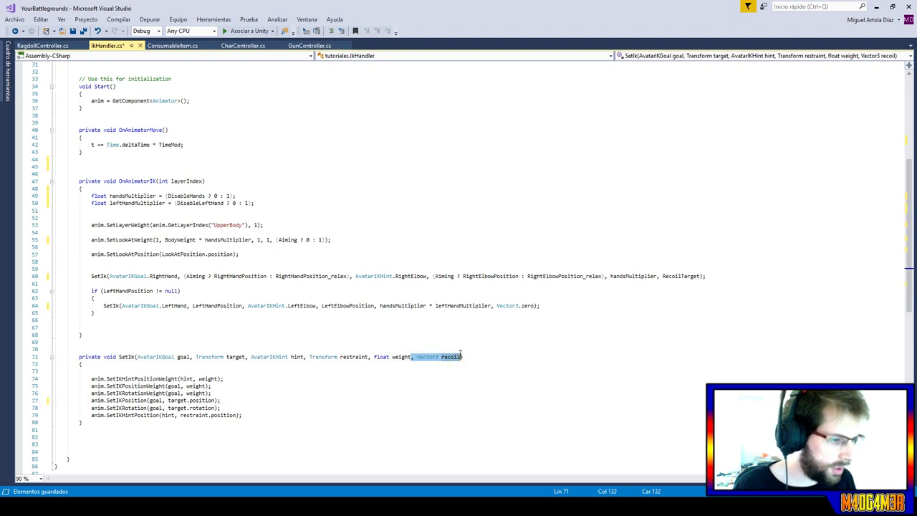
pyautogui.press('BackSpace')
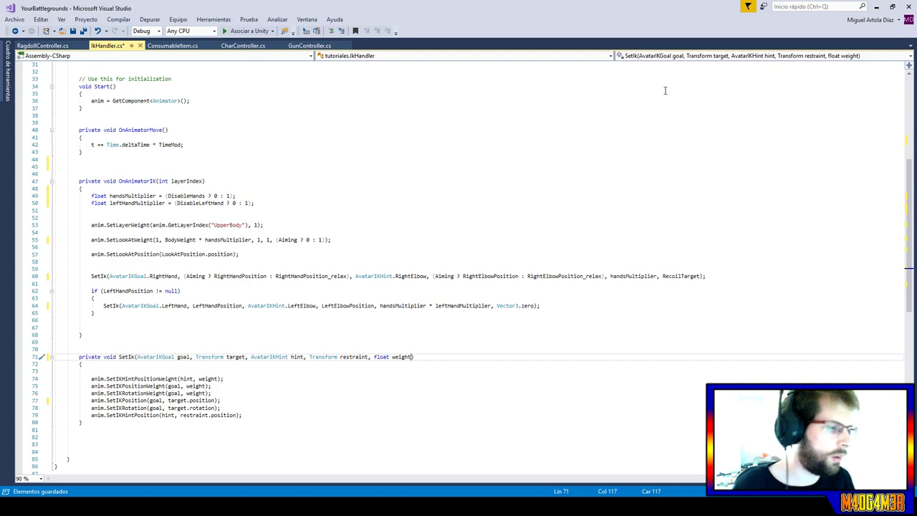
# Remove the RecoilTarget and Vector3.zero arguments from the right- and left-hand SetIk calls.
pyautogui.doubleClick(695, 277)
pyautogui.press('BackSpace')
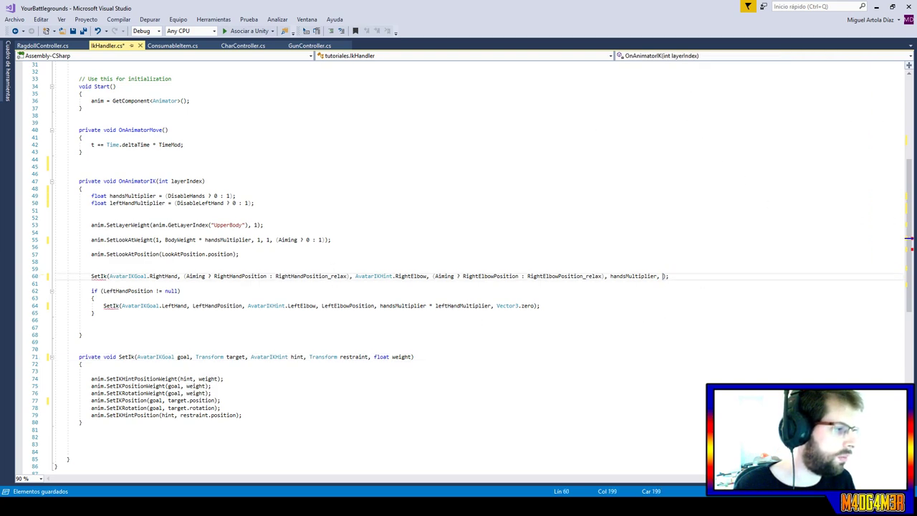
pyautogui.click(401, 306)
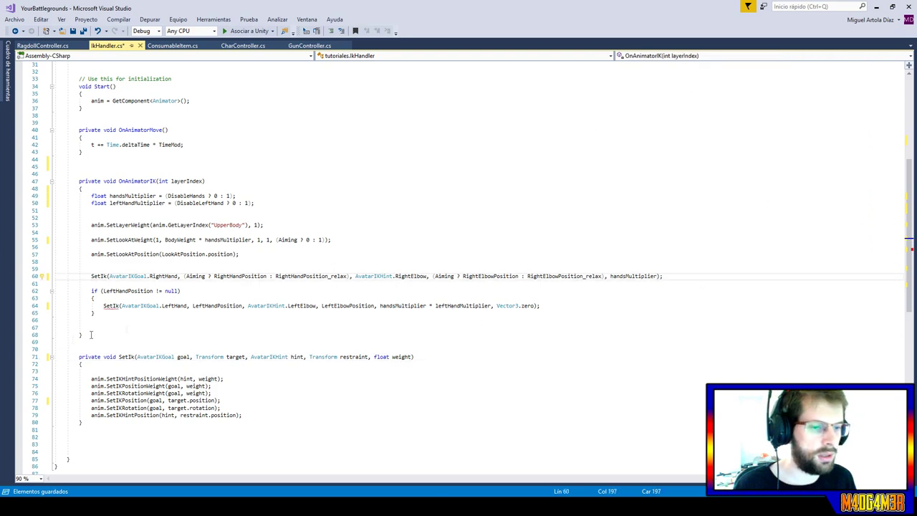
pyautogui.click(519, 306)
pyautogui.moveTo(539, 306); pyautogui.dragTo(497, 305)
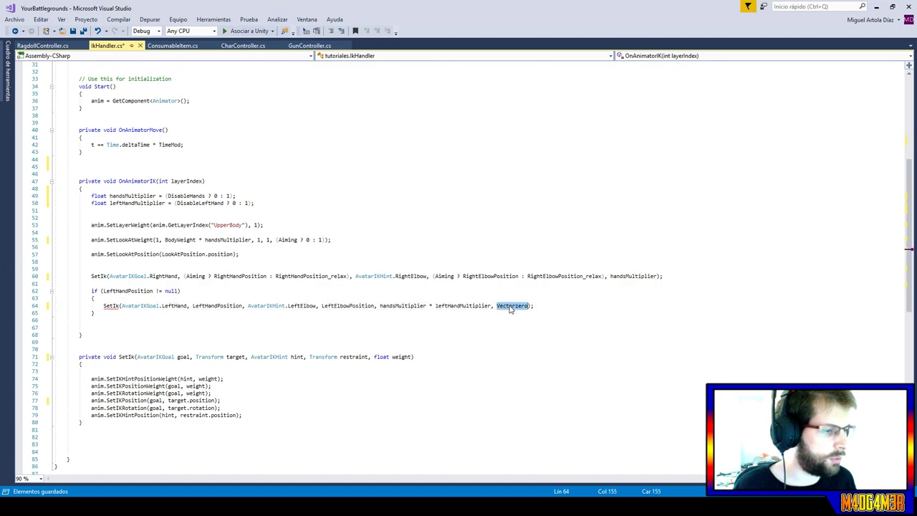
pyautogui.press('BackSpace')
pyautogui.press('BackSpace')
pyautogui.press('BackSpace')
pyautogui.click(436, 159)
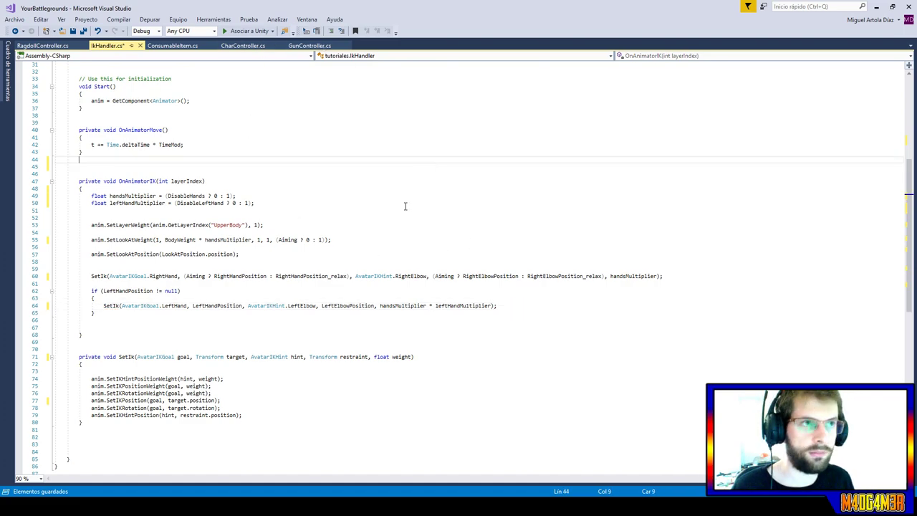
pyautogui.scroll(2, 404, 208)
pyautogui.scroll(5, 191, 160)
pyautogui.moveTo(54, 144); pyautogui.dragTo(169, 144)
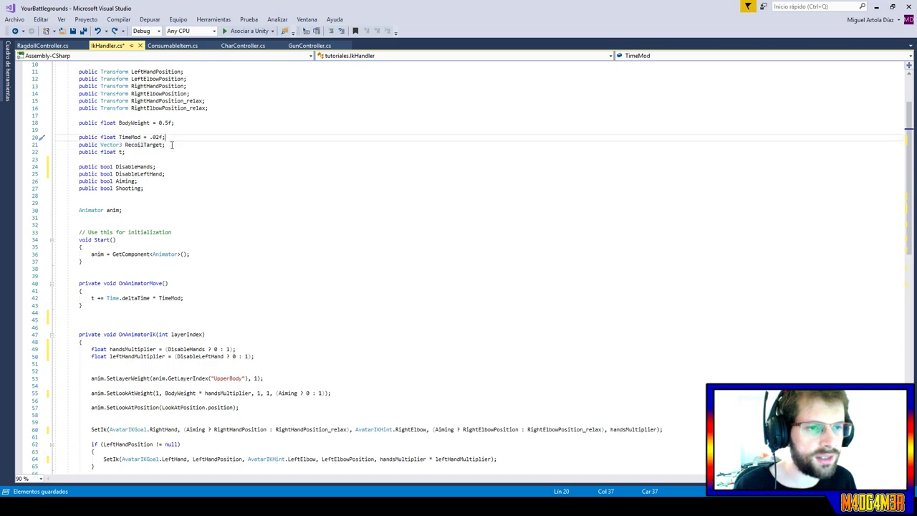
# Delete the RecoilTarget and TimeMod field declarations from IkHandler.
pyautogui.press('BackSpace')
pyautogui.click(140, 137)
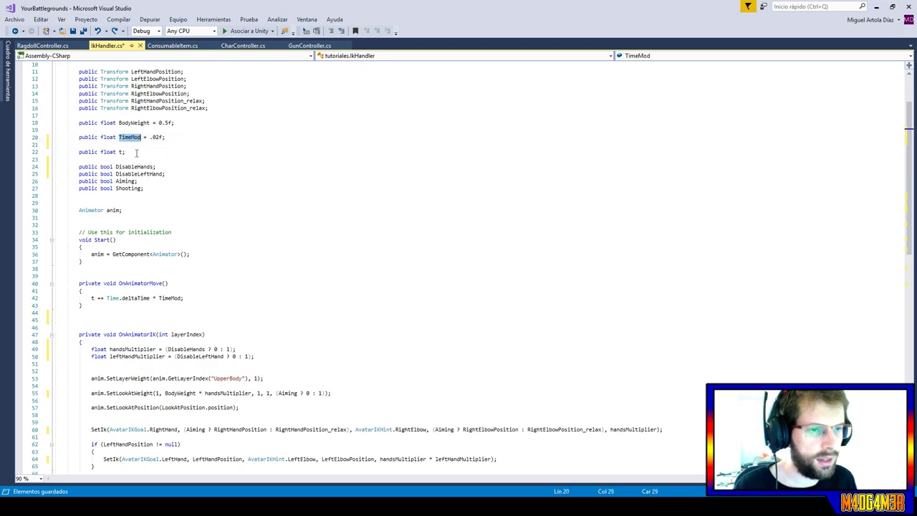
pyautogui.scroll(-1, 173, 225)
pyautogui.scroll(-3, 192, 264)
pyautogui.scroll(-2, 204, 275)
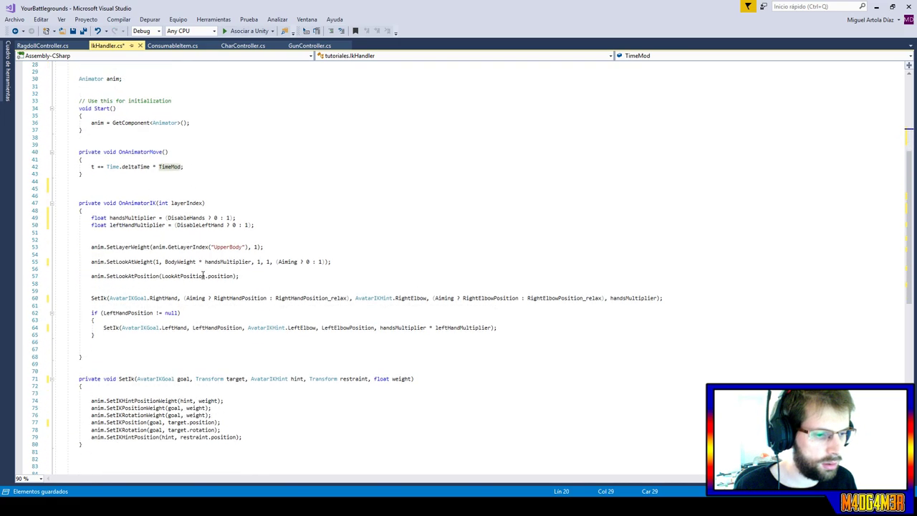
pyautogui.scroll(2, 185, 182)
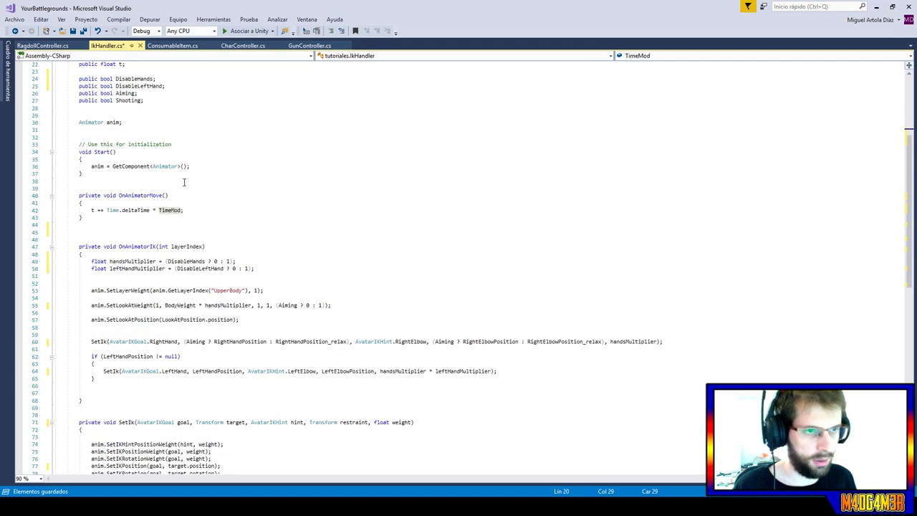
pyautogui.scroll(3, 184, 182)
pyautogui.scroll(-1, 184, 181)
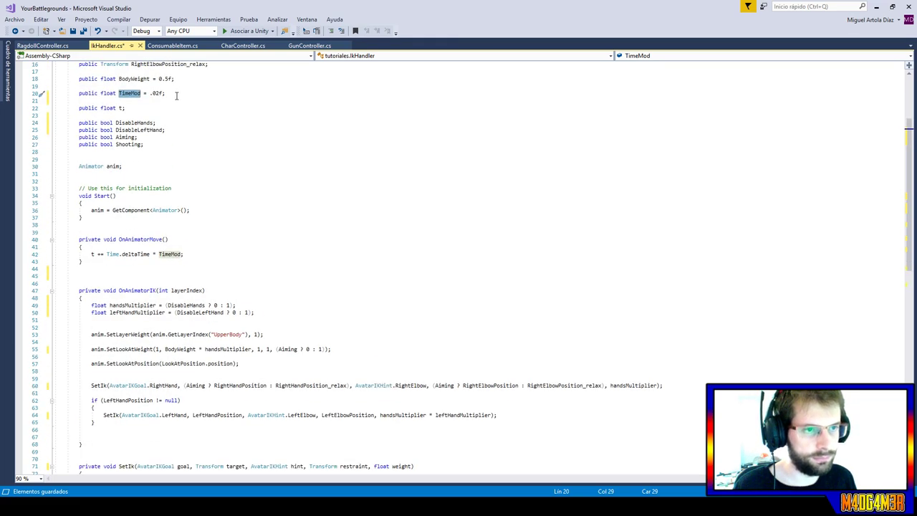
pyautogui.moveTo(177, 96); pyautogui.dragTo(173, 86)
pyautogui.press('Delete')
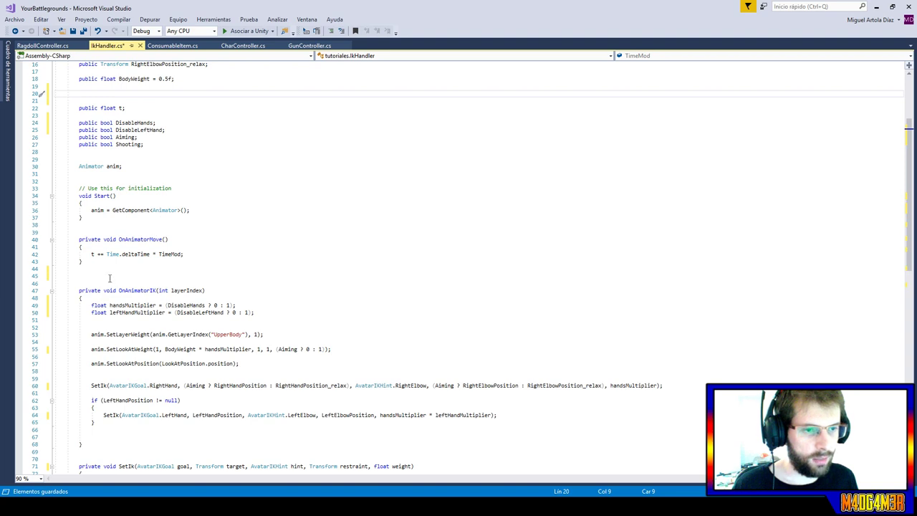
# Delete the whole OnAnimatorMove method and the leftover blank lines.
pyautogui.moveTo(109, 270); pyautogui.dragTo(76, 238)
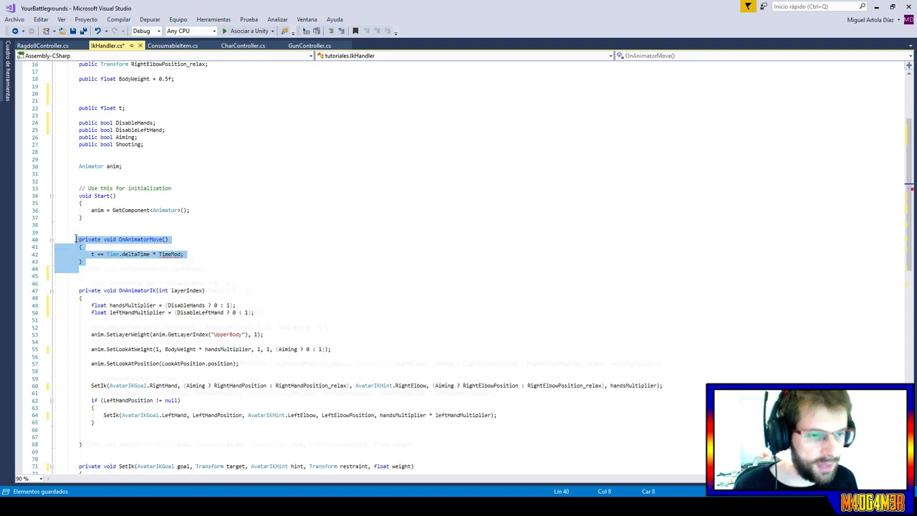
pyautogui.press('Delete')
pyautogui.press('Down')
pyautogui.moveTo(117, 254); pyautogui.dragTo(109, 233)
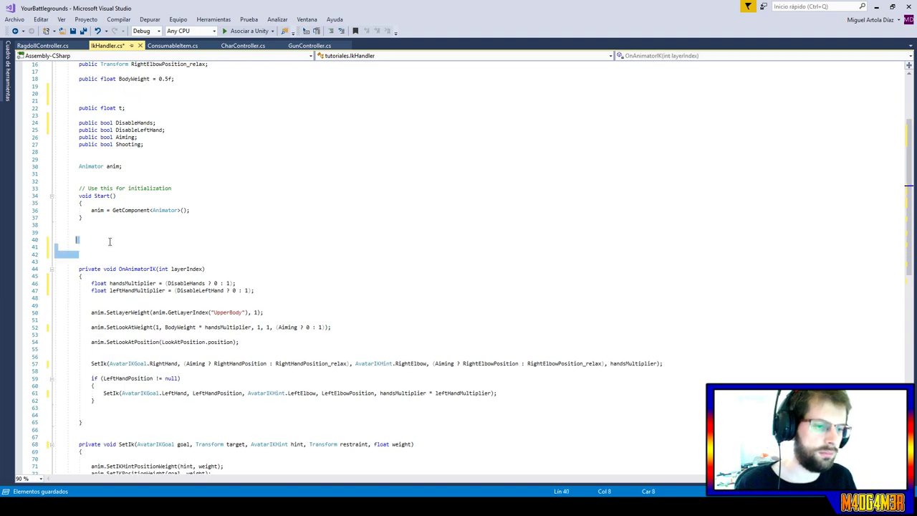
pyautogui.press('Delete')
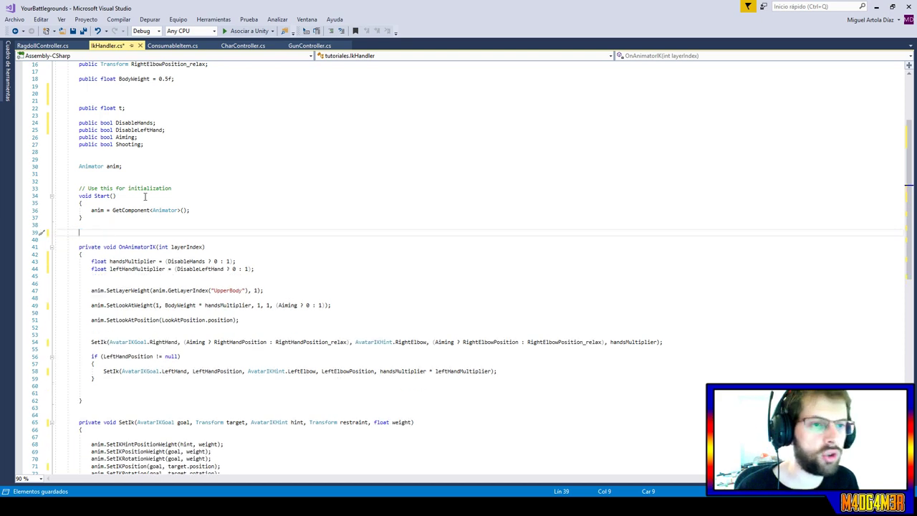
pyautogui.scroll(5, 129, 100)
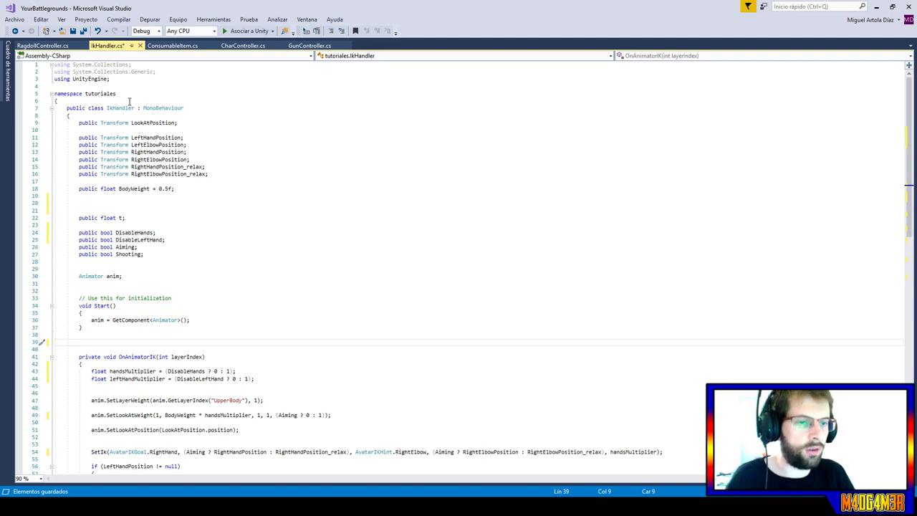
# In GunController.cs, add 'ShootedBullets = 0;' after the fState line in NextFireState.
pyautogui.click(309, 45)
pyautogui.scroll(4, 84, 223)
pyautogui.scroll(2, 84, 224)
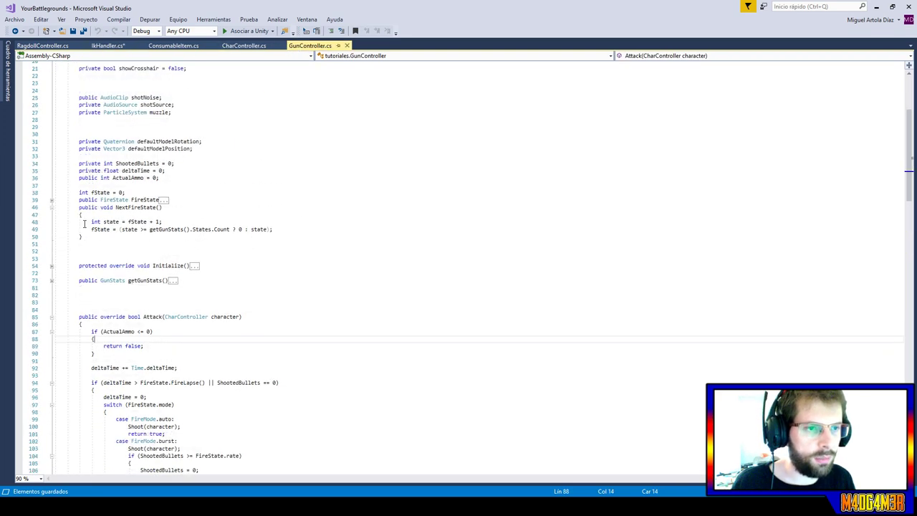
pyautogui.click(316, 228)
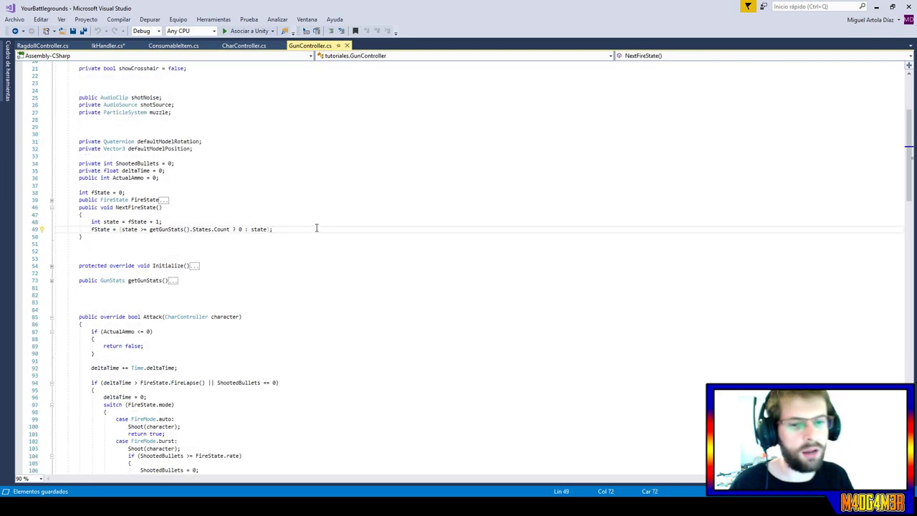
pyautogui.press('Return')
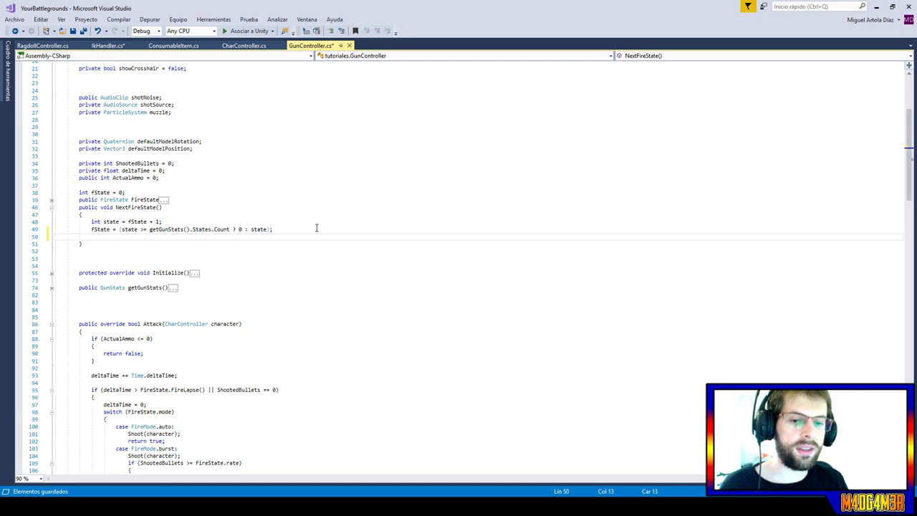
pyautogui.write('S')
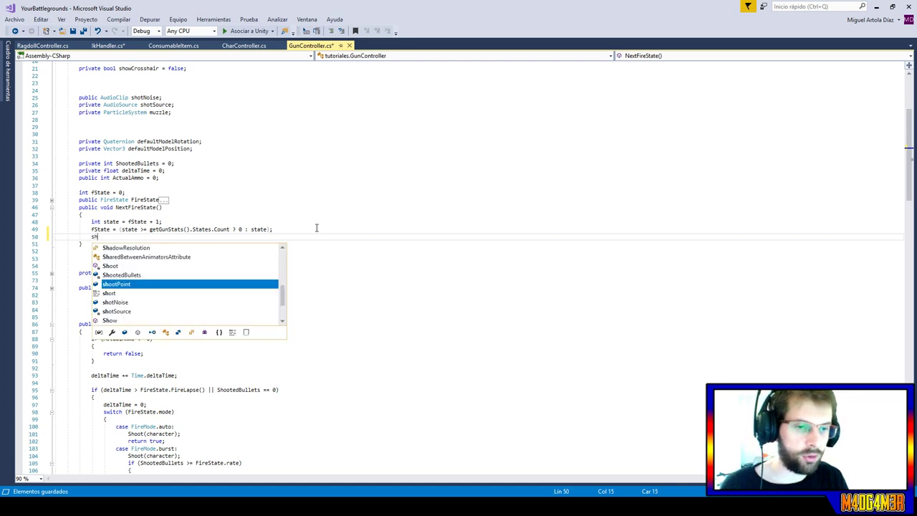
pyautogui.write('hoo')
pyautogui.press('Tab')
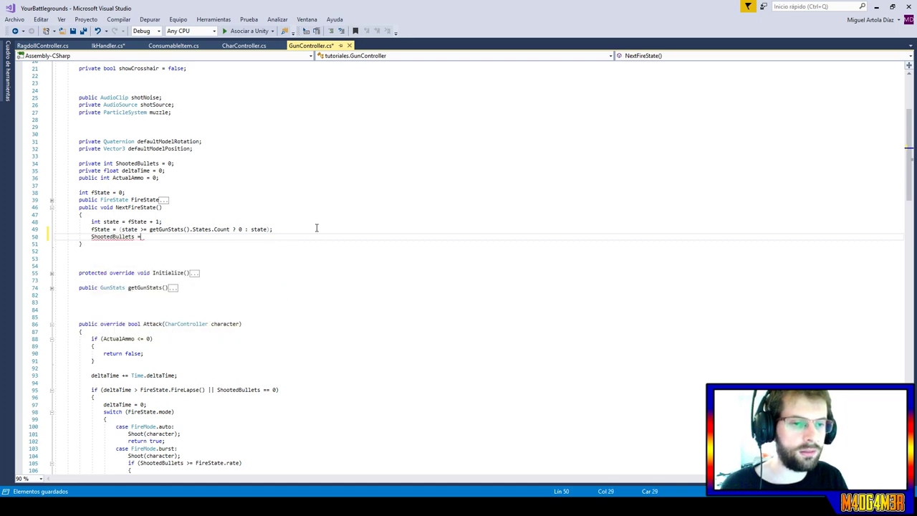
pyautogui.write(' 0;')
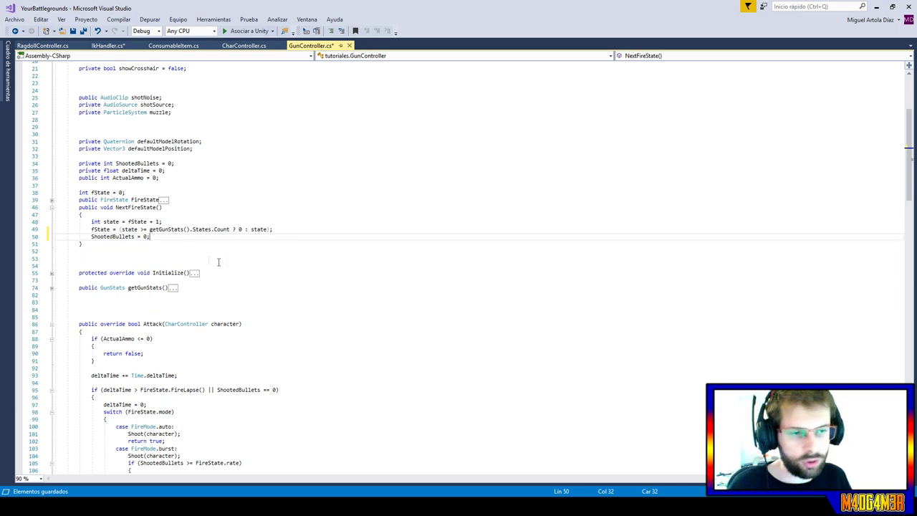
# Insert blank lines below NextFireState for new fields.
pyautogui.click(167, 250)
pyautogui.press('Return')
pyautogui.press('Return')
pyautogui.press('Up')
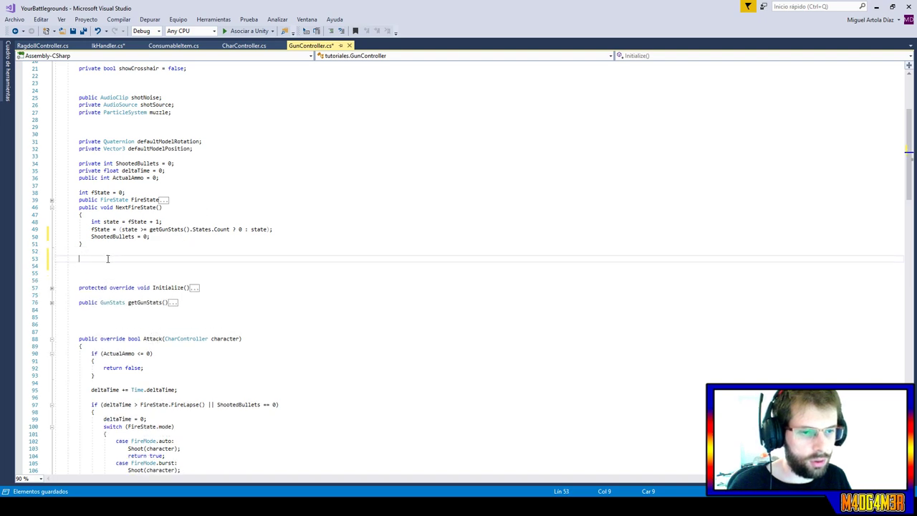
pyautogui.press('Return')
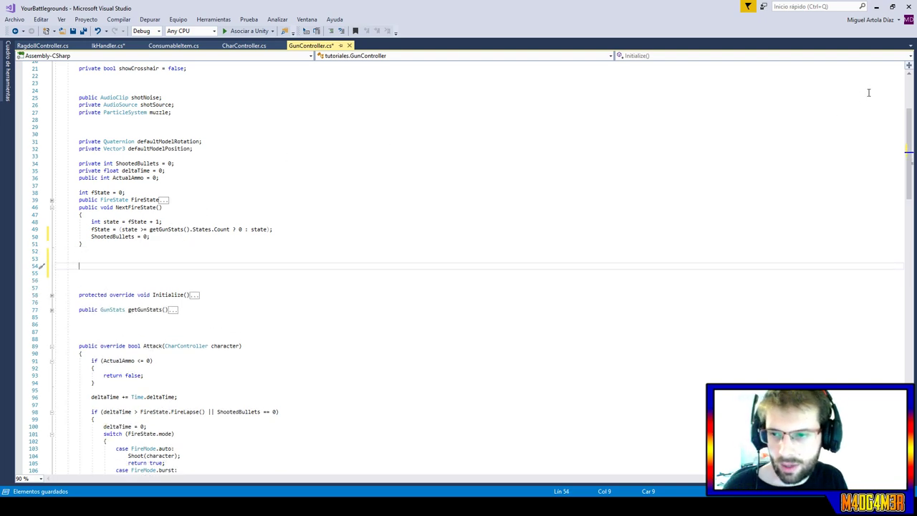
# Declare 'internal ConsumableItem reloading;' and a 'Vector3 recoilTarget;' field below NextFireState.
pyautogui.write('inte')
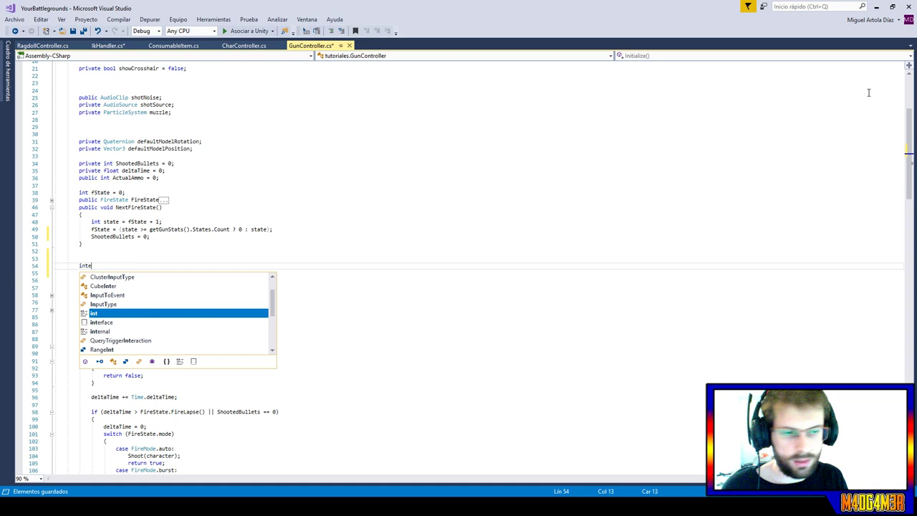
pyautogui.write('rnal co')
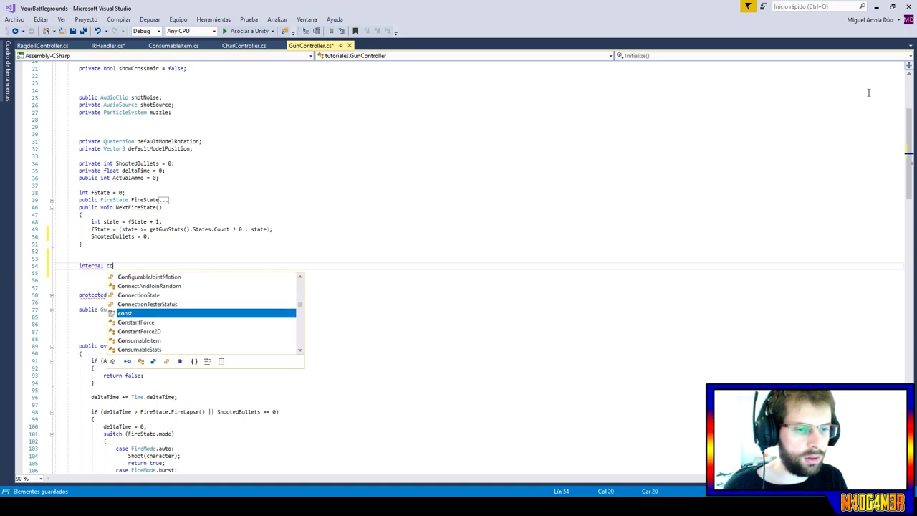
pyautogui.write('nsum')
pyautogui.press('Tab')
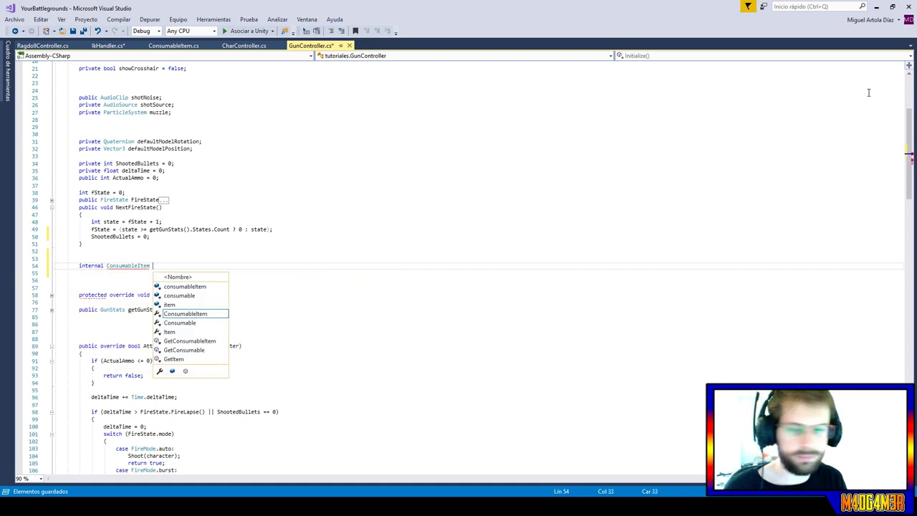
pyautogui.write('reloading;')
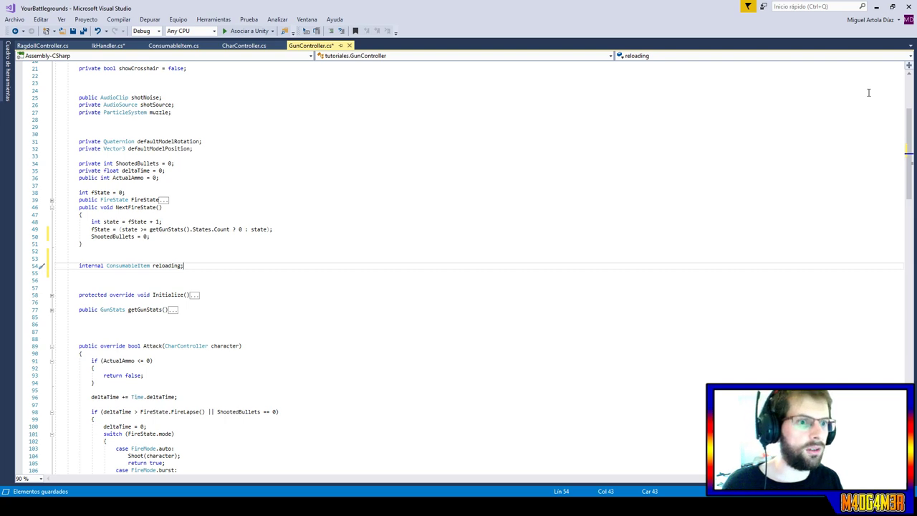
pyautogui.press('Return')
pyautogui.write('V')
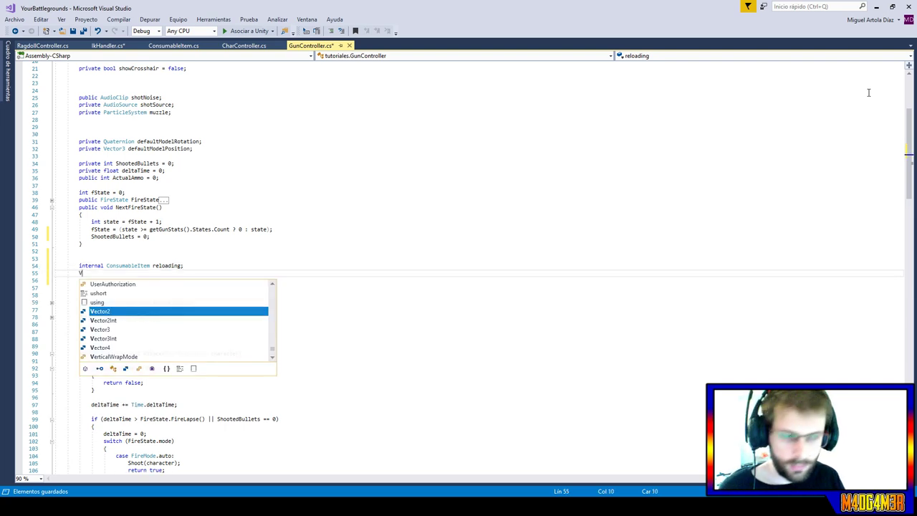
pyautogui.write('ector3 ')
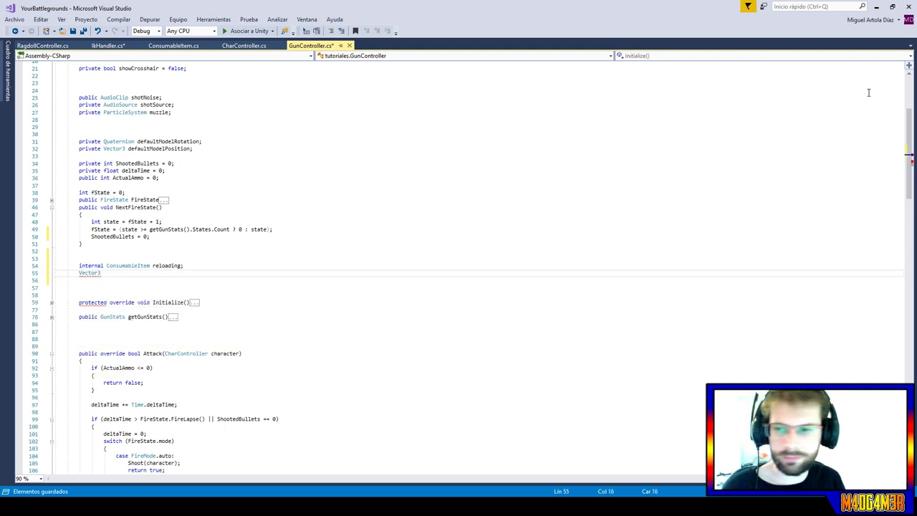
pyautogui.write('re')
pyautogui.write('coiil')
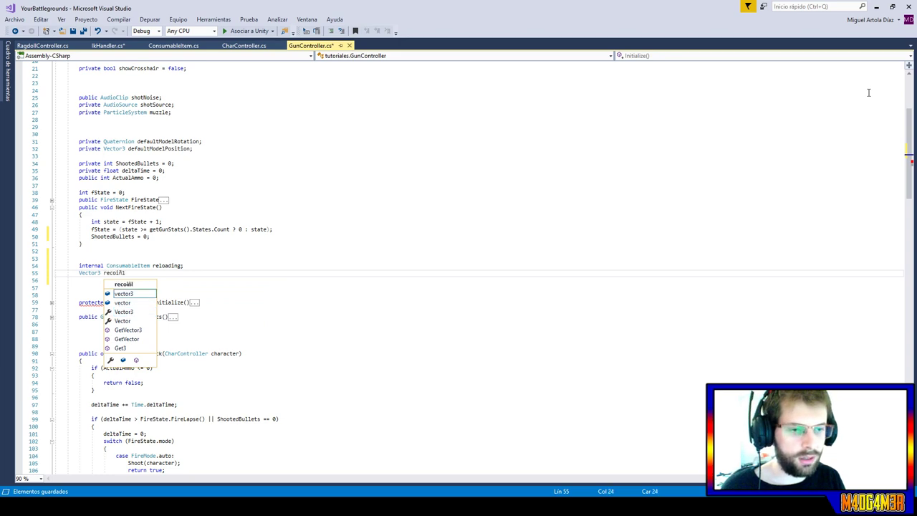
pyautogui.write('arge')
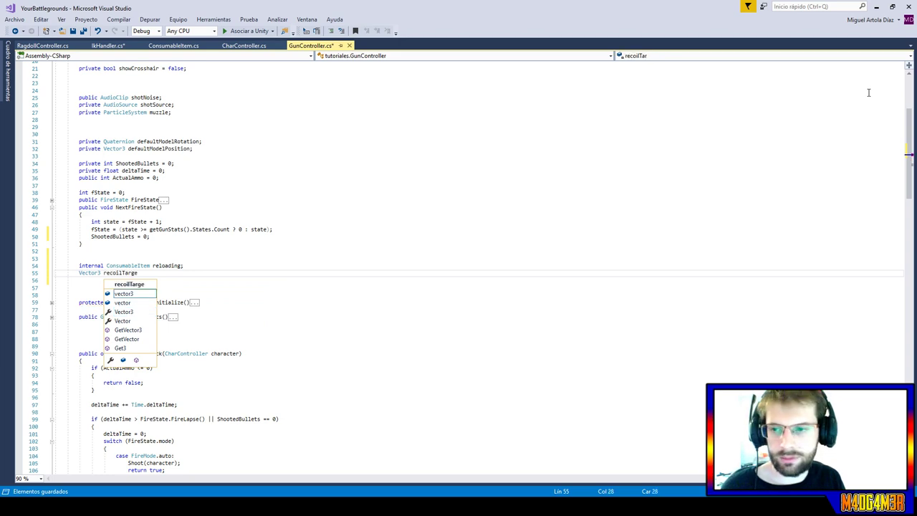
pyautogui.write('t;')
pyautogui.scroll(-6, 120, 215)
# Add a FixedUpdate method above Attack containing 'deltaTime += Time.deltaTime;'.
pyautogui.click(120, 200)
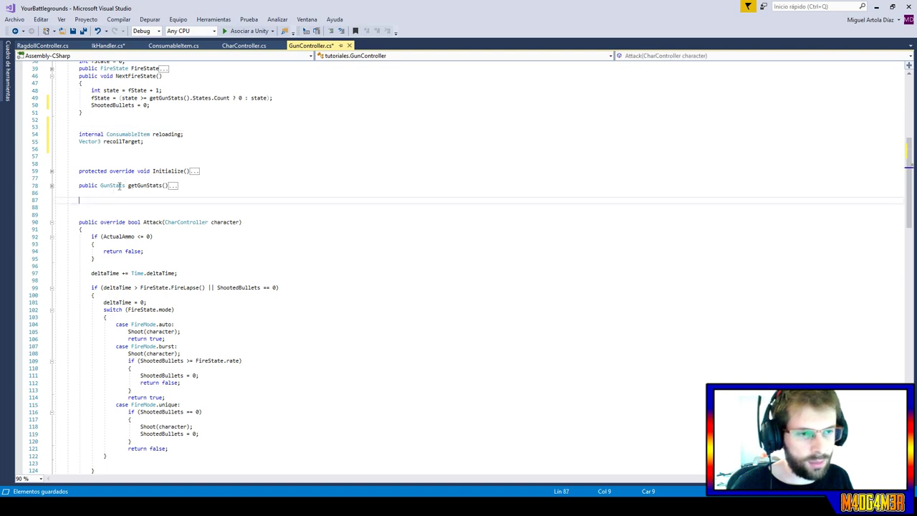
pyautogui.press('Return')
pyautogui.press('Return')
pyautogui.press('Up')
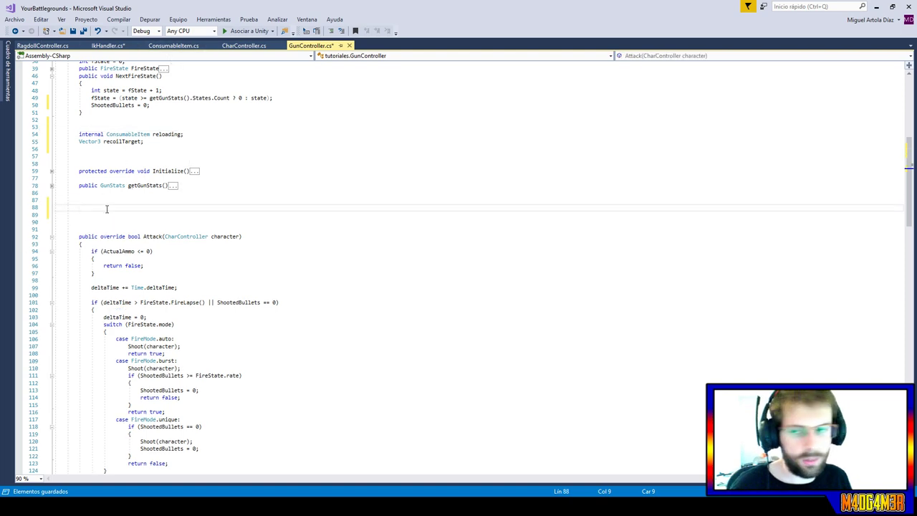
pyautogui.write('Fi')
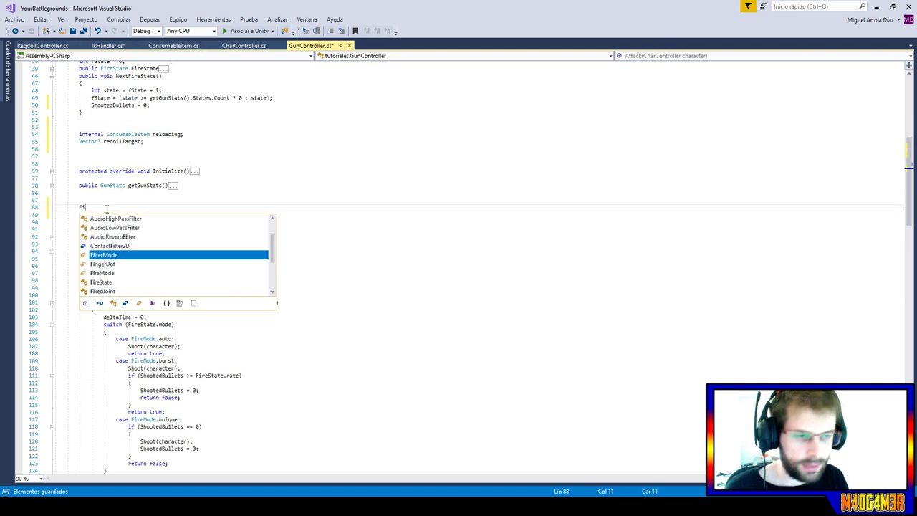
pyautogui.write('xe')
pyautogui.press('Down')
pyautogui.press('Tab')
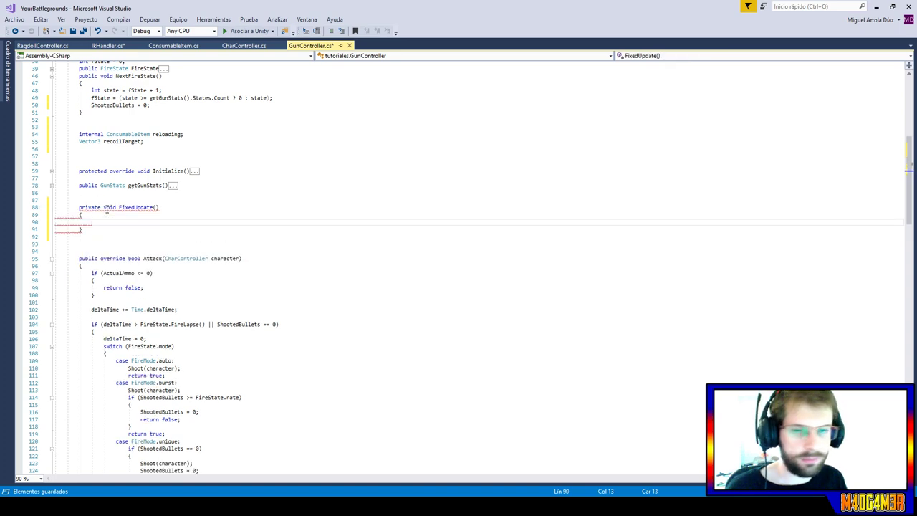
pyautogui.write('delta')
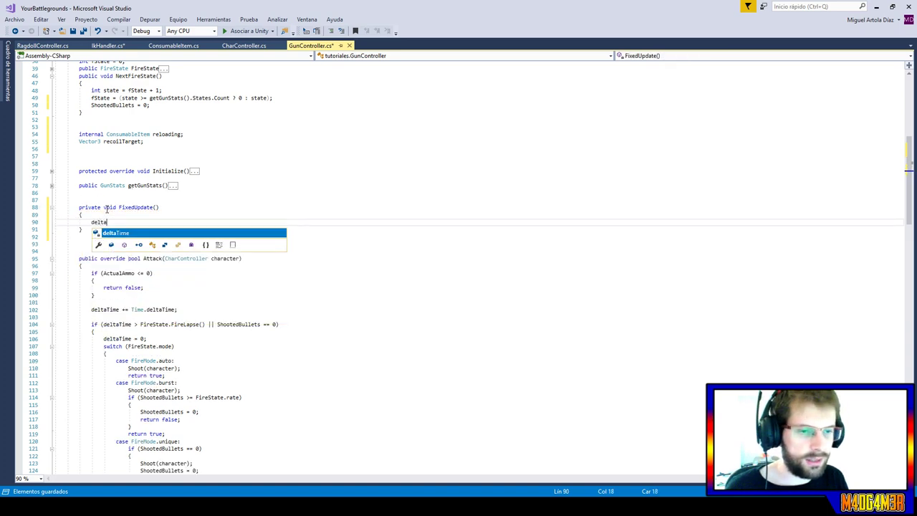
pyautogui.press('Tab')
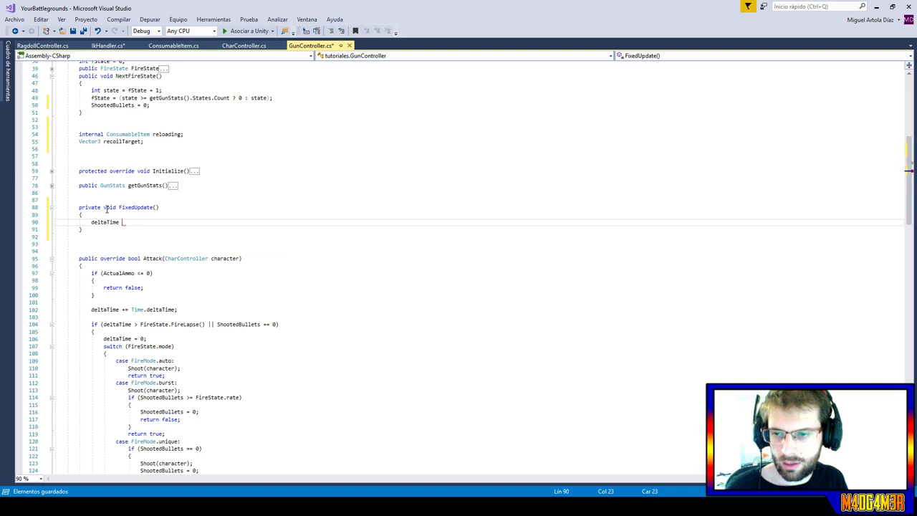
pyautogui.write('+= Ti')
pyautogui.press('Tab')
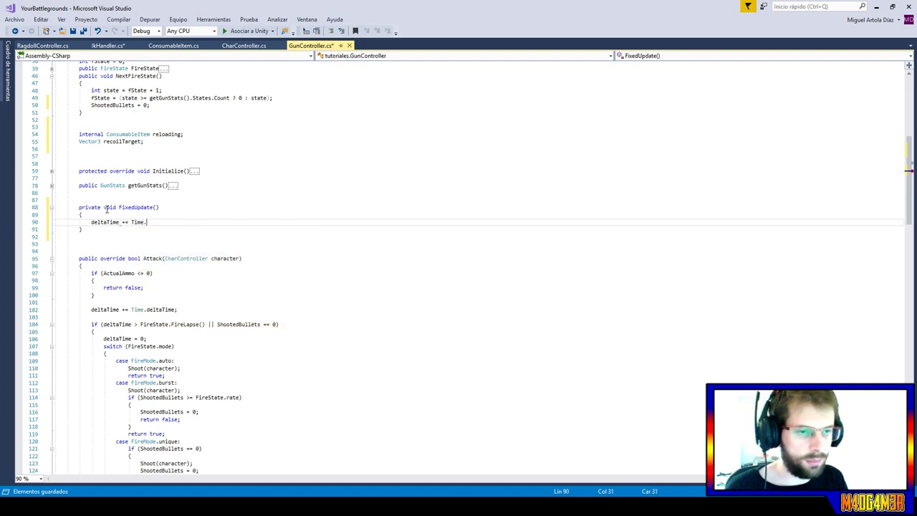
pyautogui.write('.de')
pyautogui.press('Tab')
pyautogui.write(';')
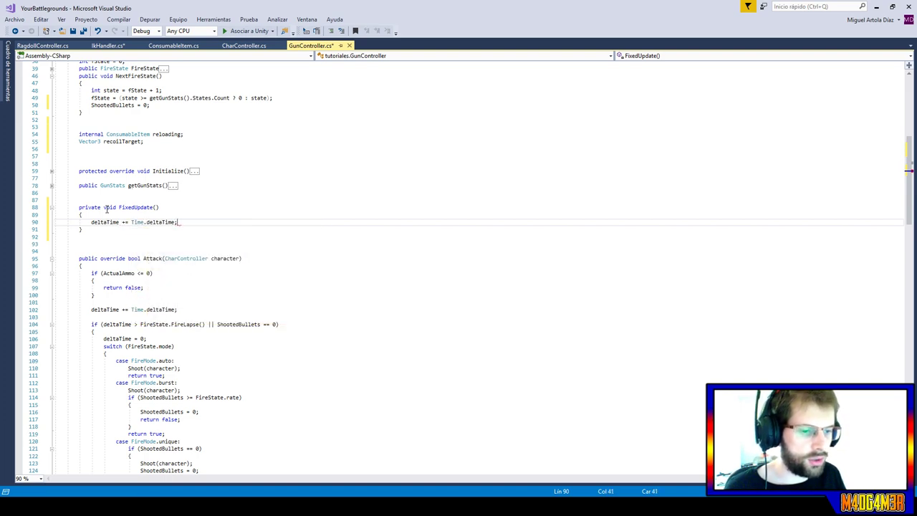
# Remove the old deltaTime accumulation line from Attack, leaving only the FixedUpdate copy.
pyautogui.moveTo(210, 310); pyautogui.dragTo(200, 297)
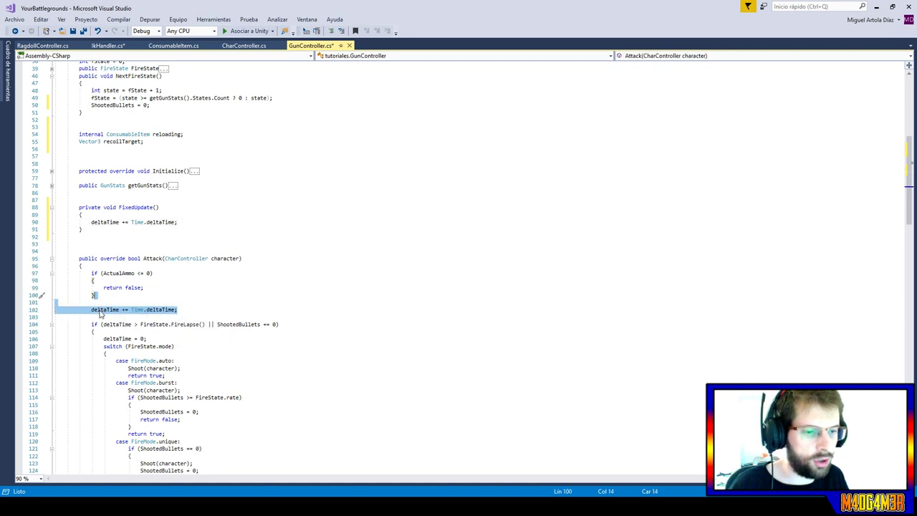
pyautogui.moveTo(117, 301)
pyautogui.mouseDown()
pyautogui.moveTo(190, 220)
pyautogui.moveTo(149, 233)
pyautogui.mouseUp()
pyautogui.click(187, 230)
pyautogui.hotkey('shift', 'Up')
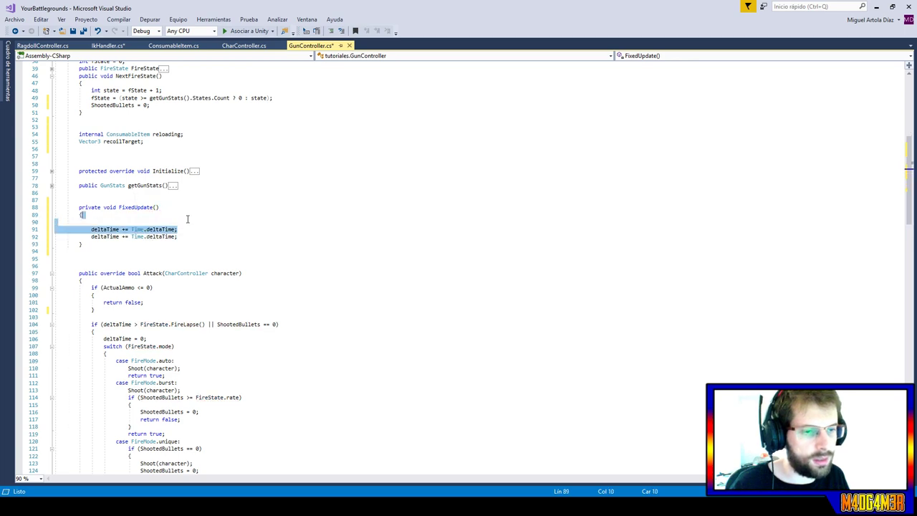
pyautogui.press('BackSpace')
pyautogui.press('BackSpace')
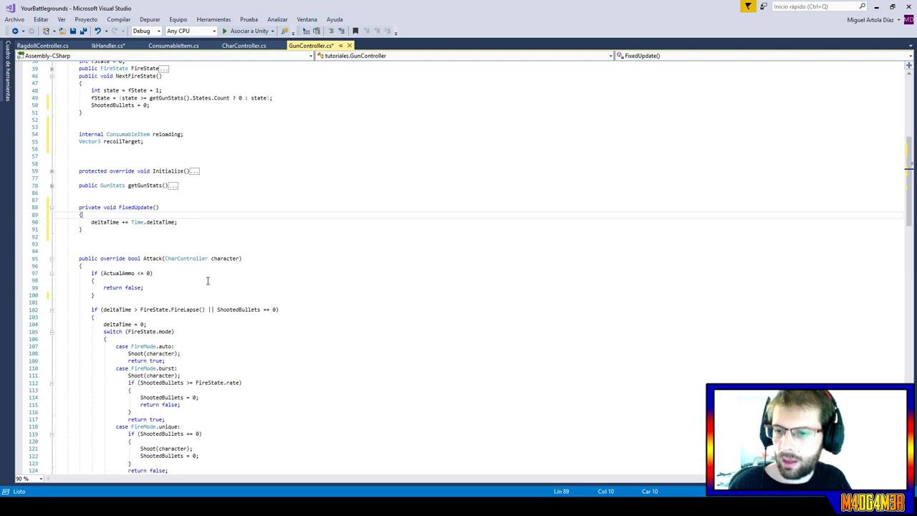
# In FixedUpdate, add an if setting reloading = null when reloading.GetActualUseState() >= 0.99.
pyautogui.click(207, 222)
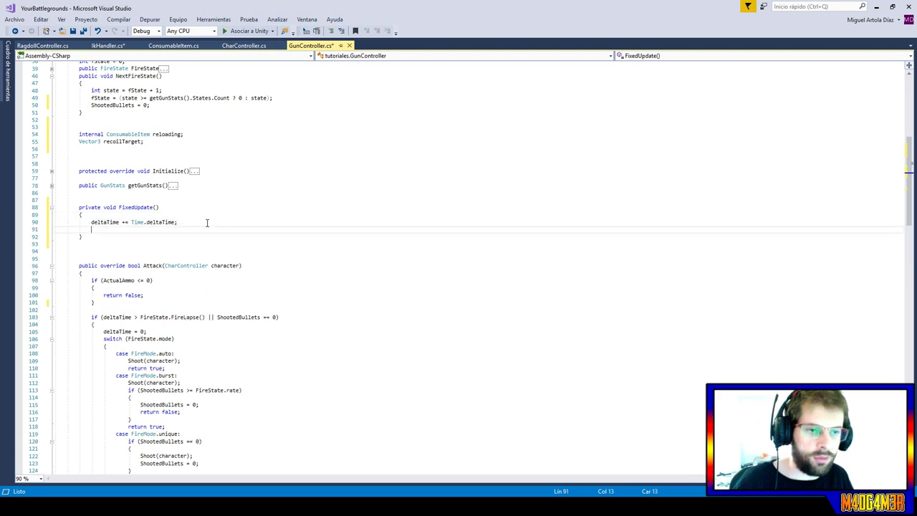
pyautogui.press('Return')
pyautogui.write('if (')
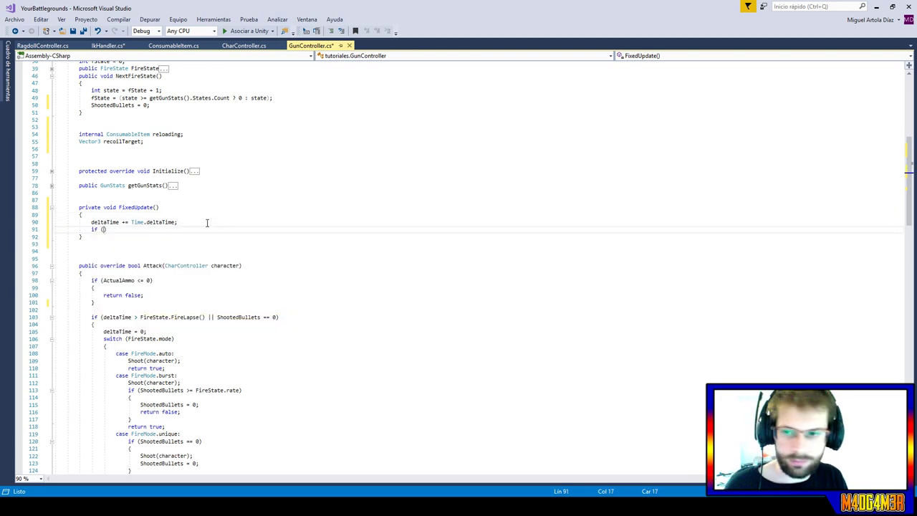
pyautogui.write('re')
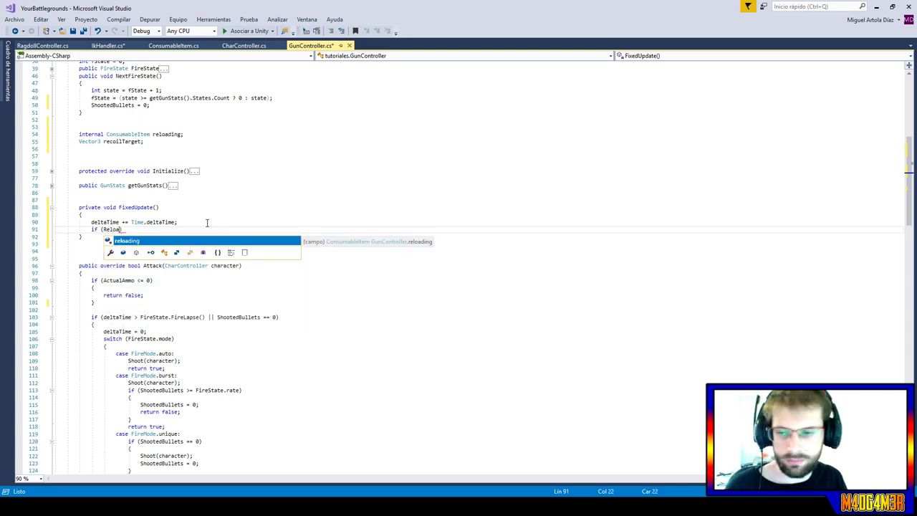
pyautogui.press('Tab')
pyautogui.write('.')
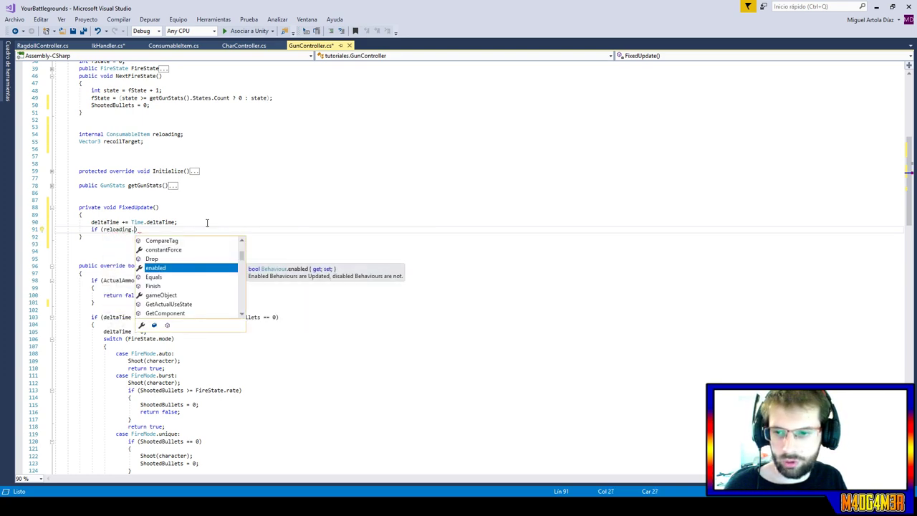
pyautogui.write('g')
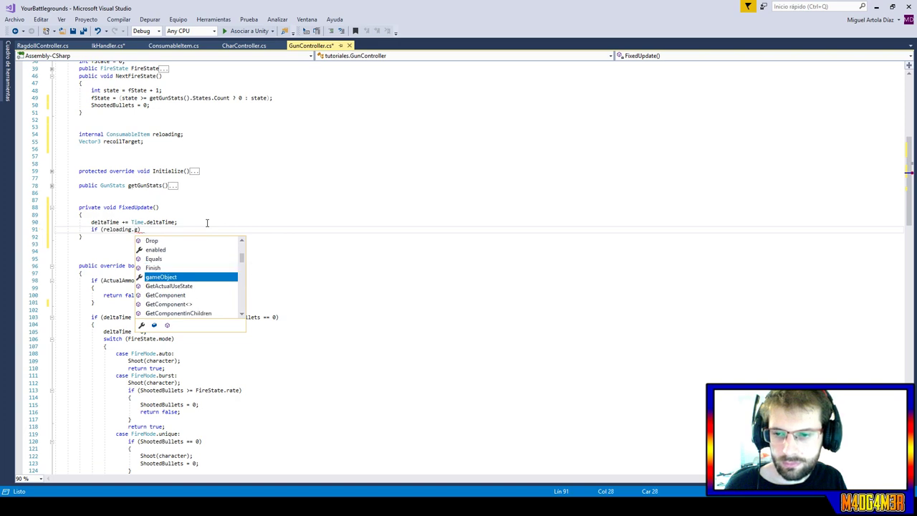
pyautogui.write('et')
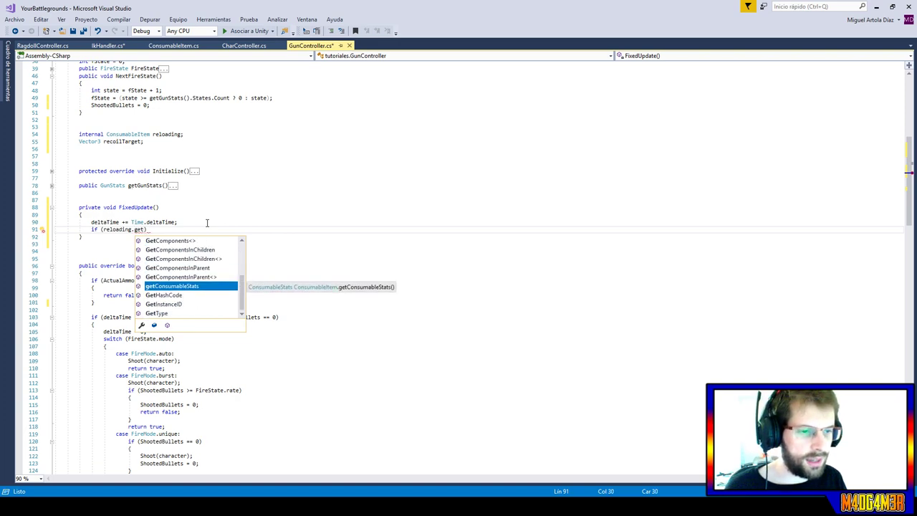
pyautogui.write('a')
pyautogui.press('Tab')
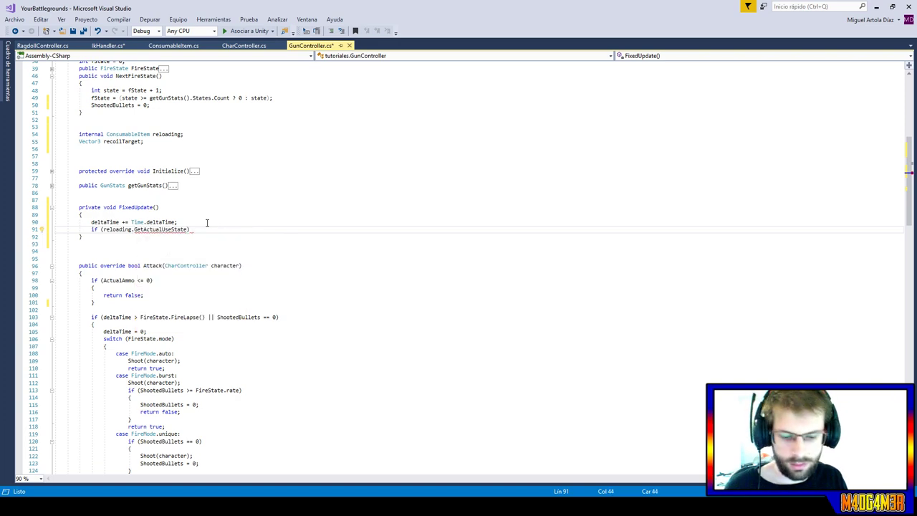
pyautogui.write('() )')
pyautogui.write(' 0')
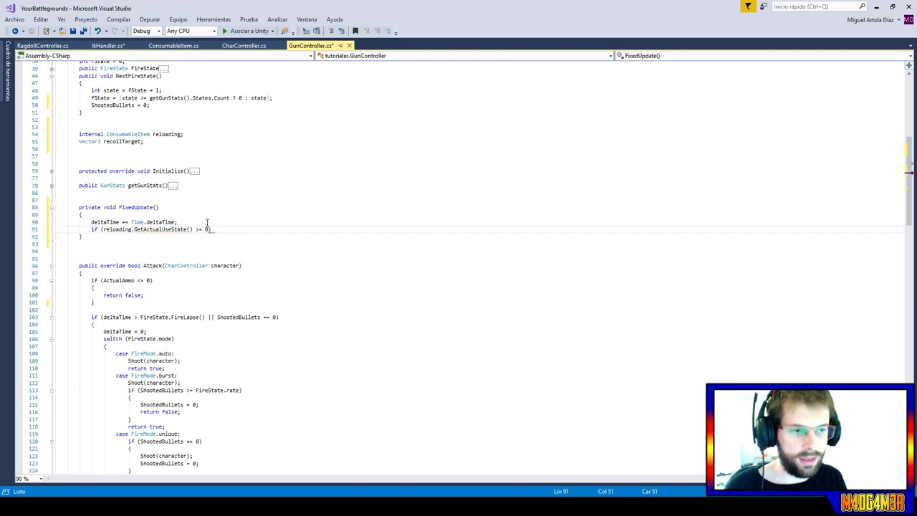
pyautogui.write('99')
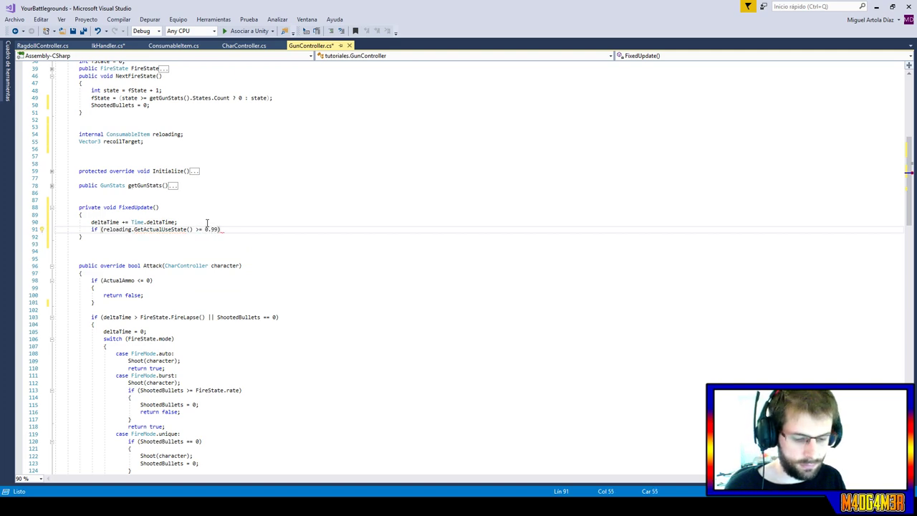
pyautogui.write(' {')
pyautogui.press('Return')
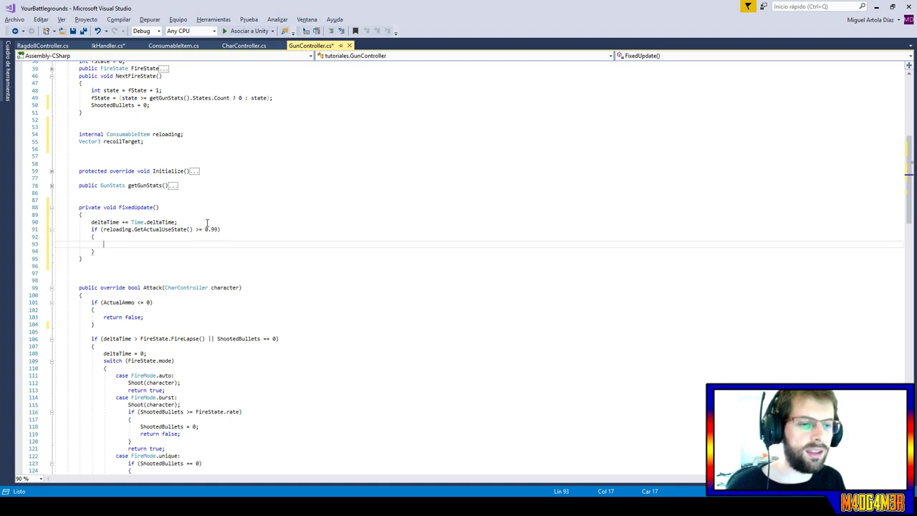
pyautogui.write('reloading ')
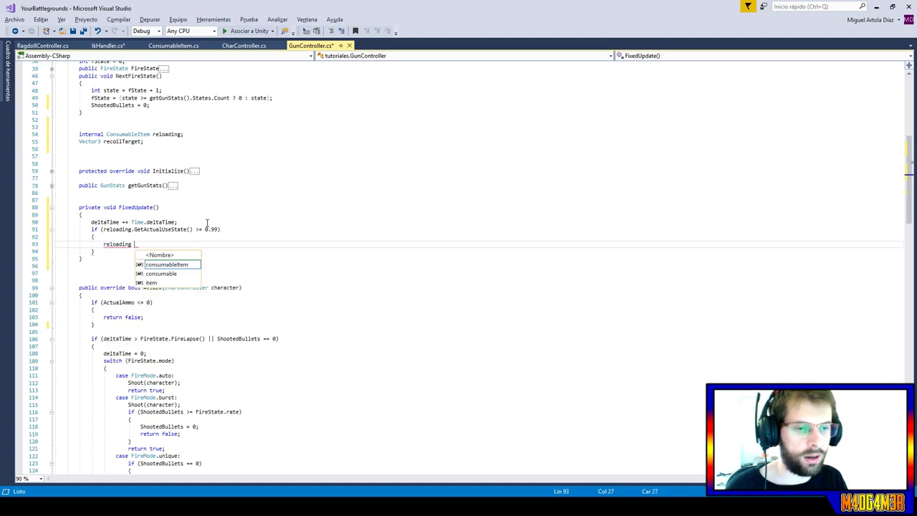
pyautogui.write('= nu')
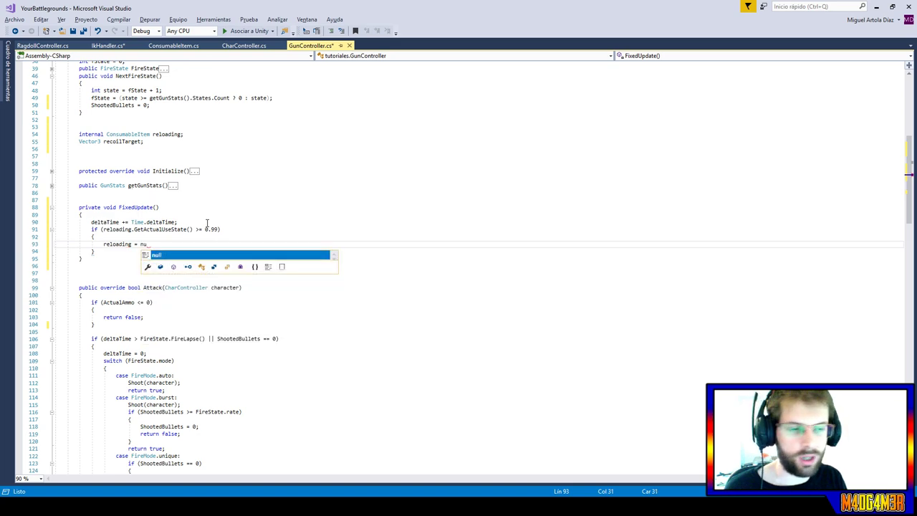
pyautogui.write('ll;')
# Prefix that condition with 'reloading != null &&' so the null check runs first.
pyautogui.press('Up')
pyautogui.press('Up')
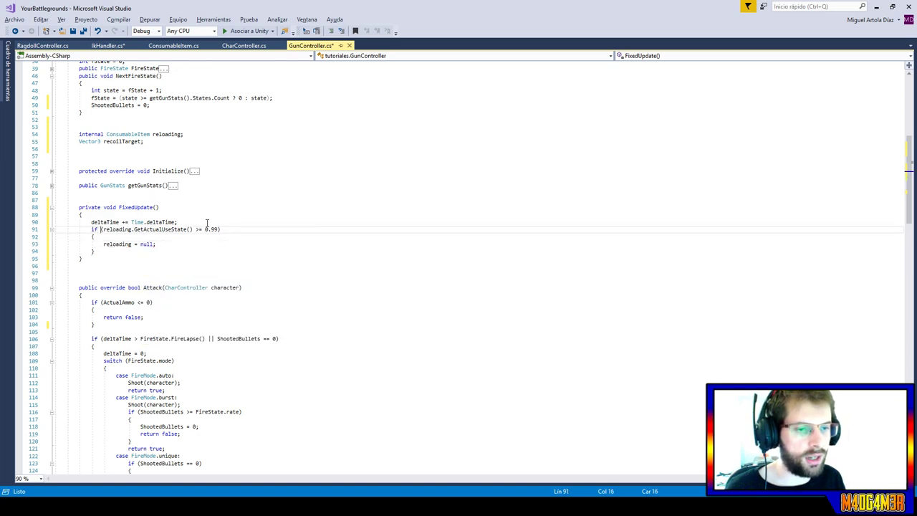
pyautogui.write('(')
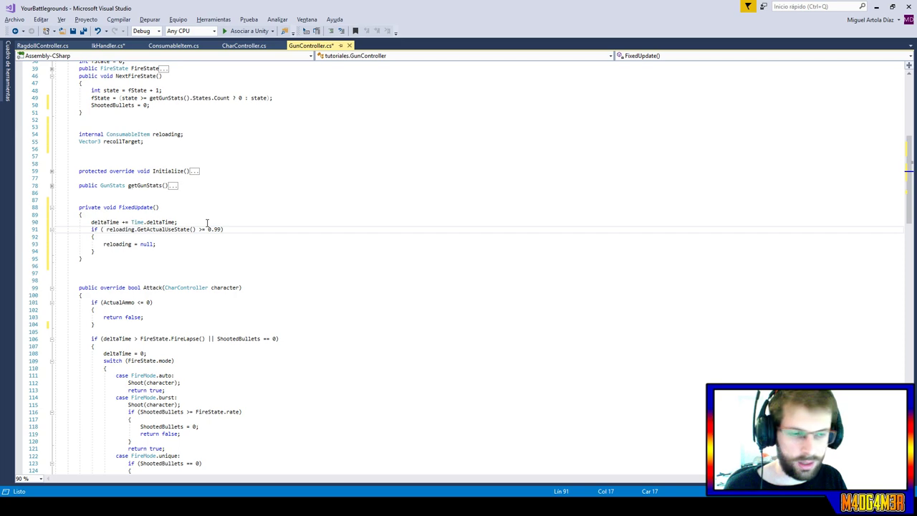
pyautogui.write('reloading !=')
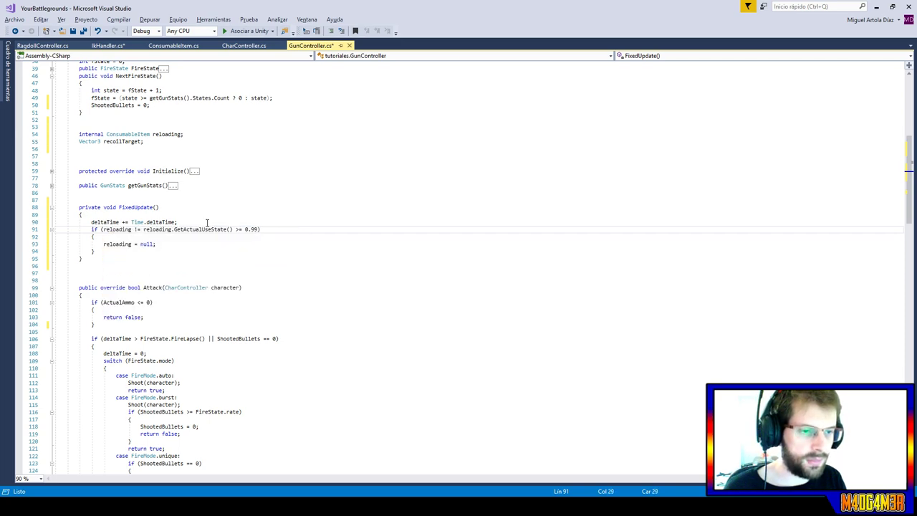
pyautogui.write(' null &')
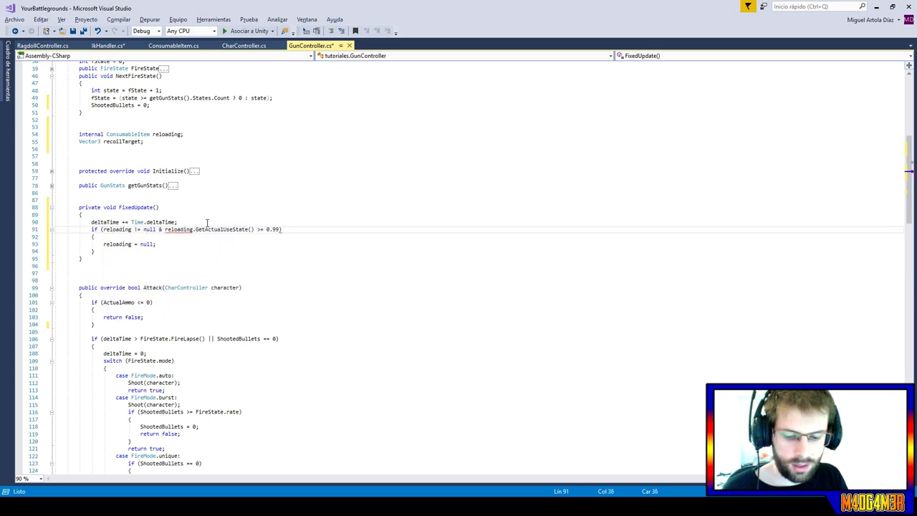
pyautogui.write('&')
pyautogui.press('Up')
pyautogui.press('Up')
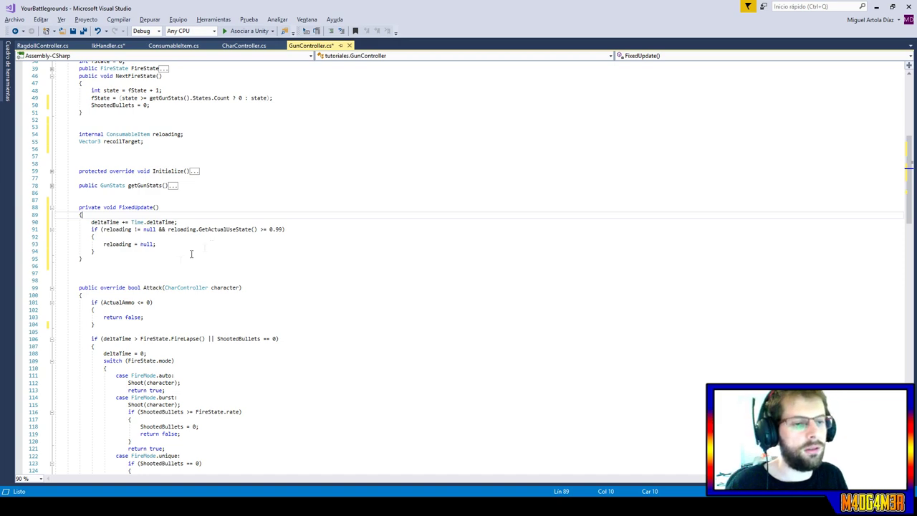
pyautogui.tripleClick(162, 244)
pyautogui.click(162, 243)
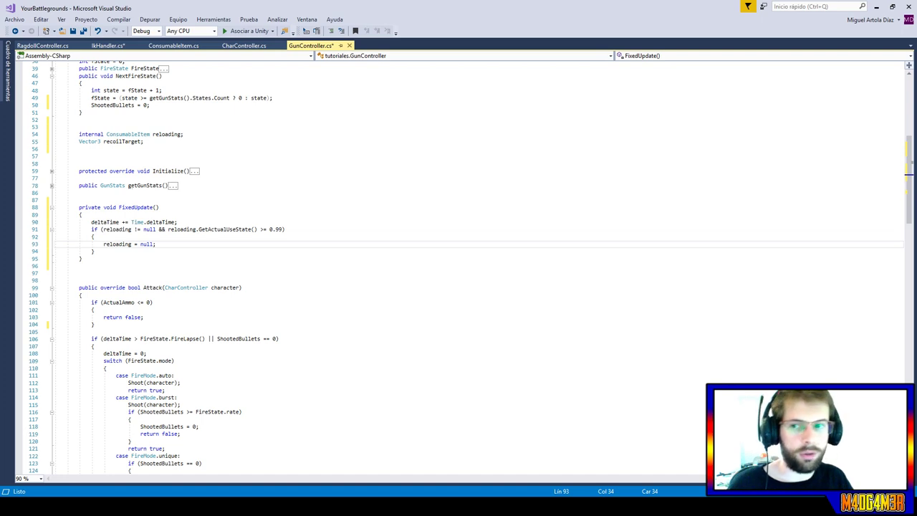
# Change Attack's early-return condition to 'ActualAmmo <= 0 || reloading != null'.
pyautogui.click(345, 251)
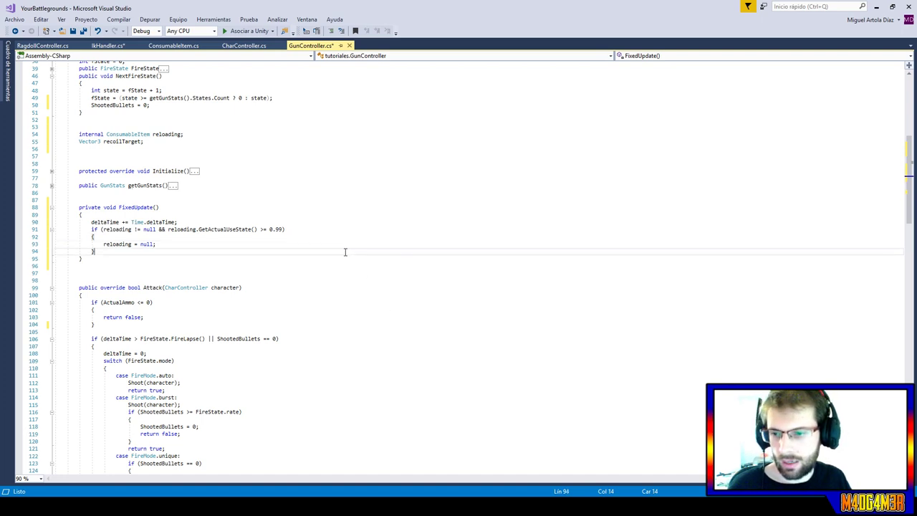
pyautogui.scroll(-2, 345, 252)
pyautogui.scroll(-2, 345, 252)
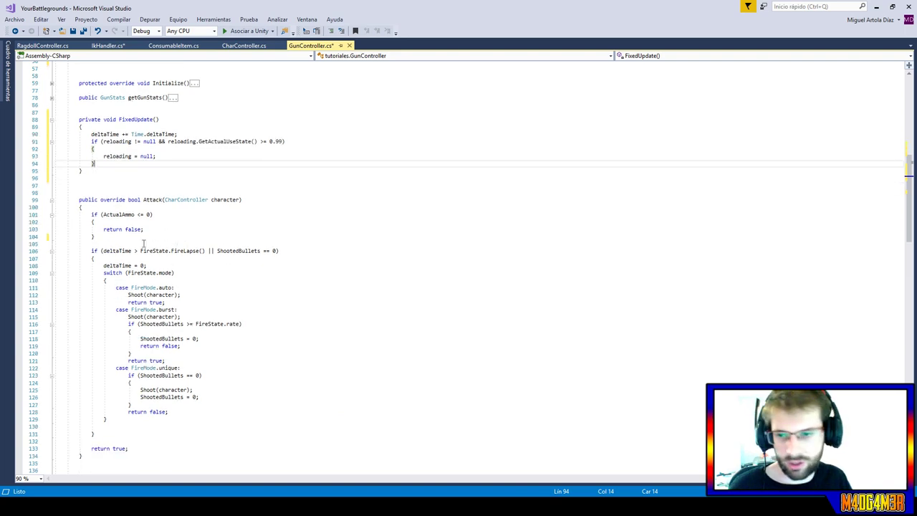
pyautogui.click(152, 215)
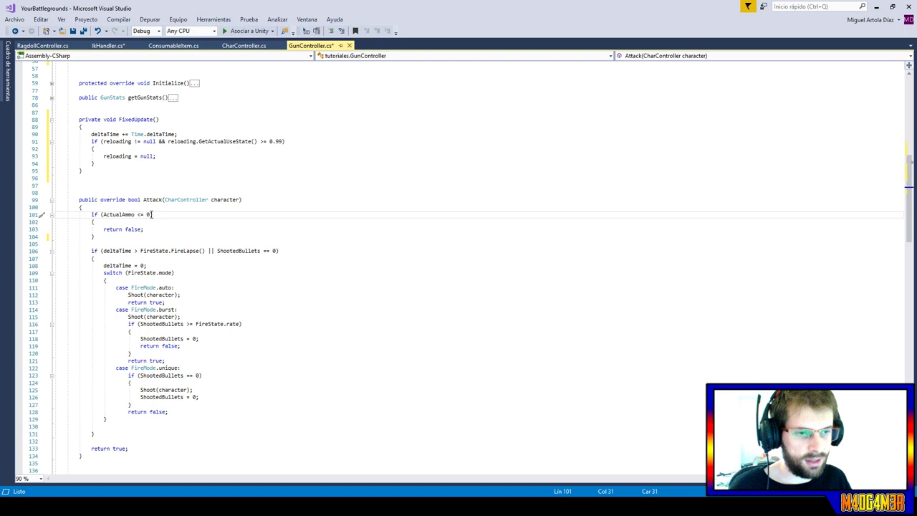
pyautogui.write('&&')
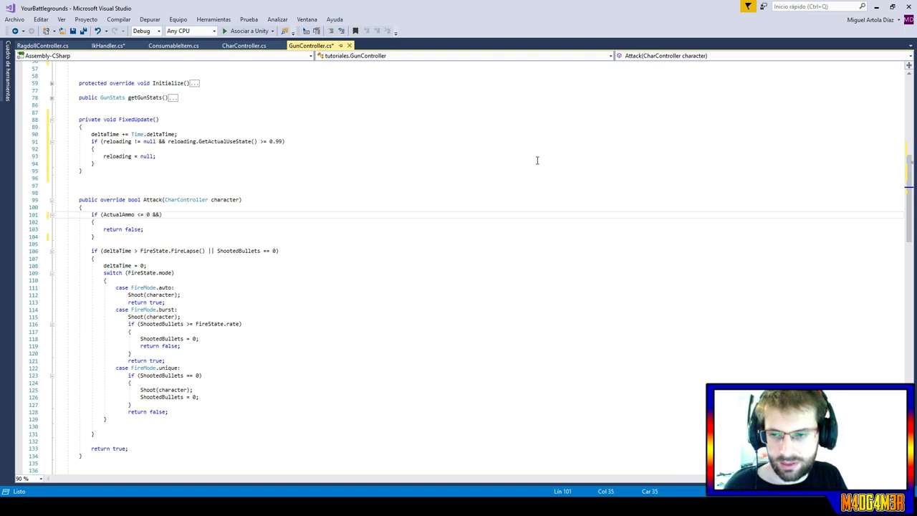
pyautogui.scroll(1, 536, 161)
pyautogui.write('reloading != ')
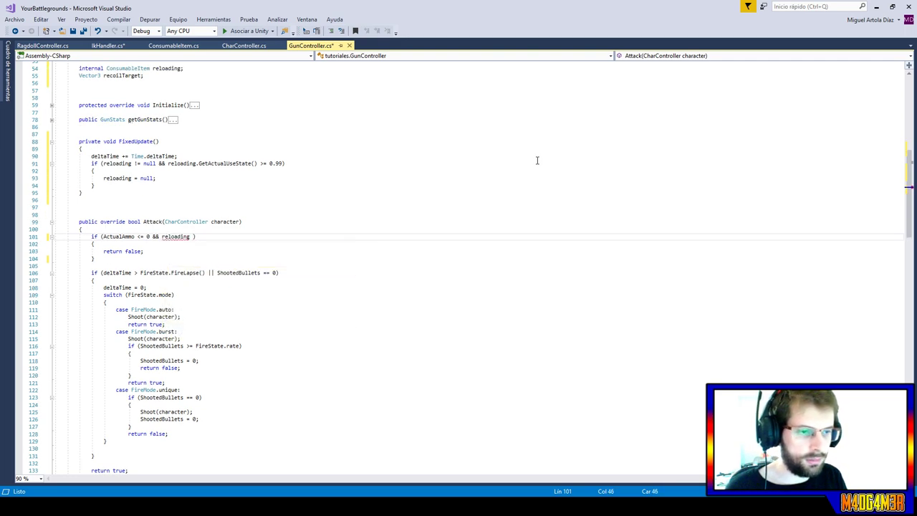
pyautogui.write('null')
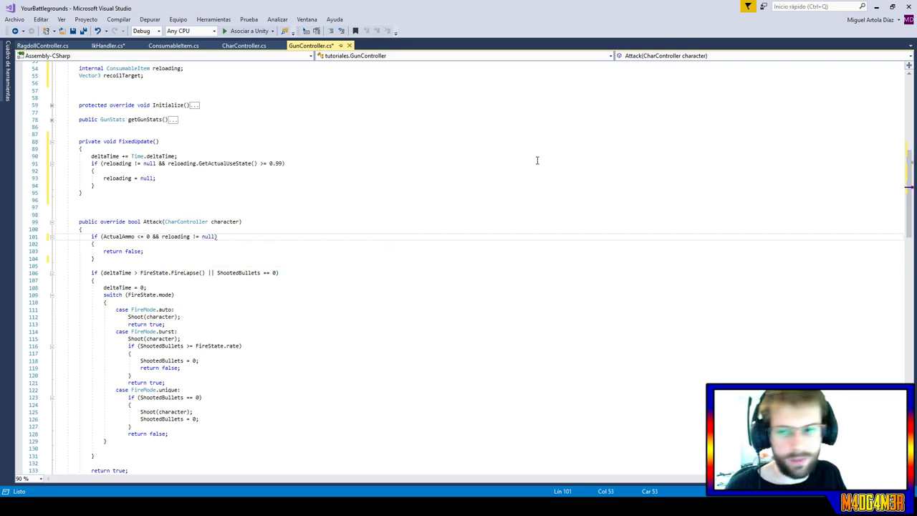
pyautogui.click(160, 237)
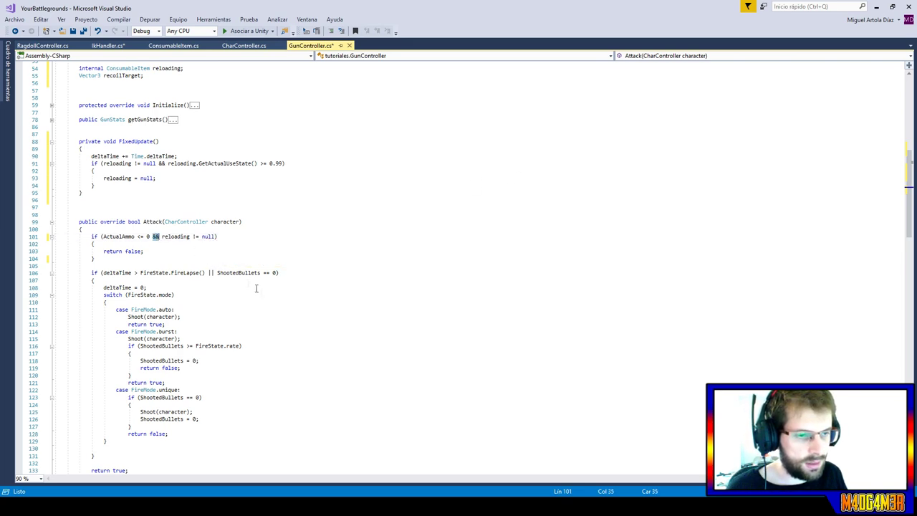
pyautogui.press('BackSpace')
pyautogui.press('BackSpace')
pyautogui.write('||')
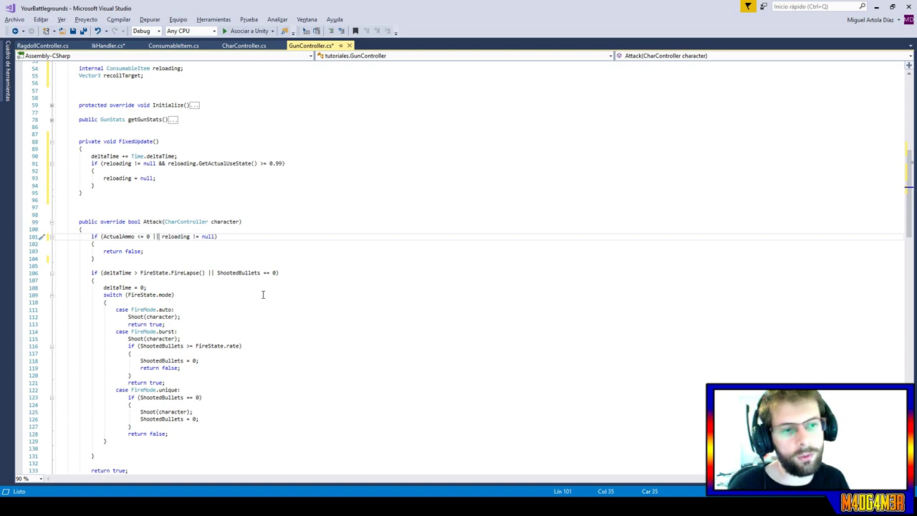
pyautogui.press('Down')
pyautogui.press('Down')
pyautogui.press('Down')
pyautogui.press('Down')
# Replace the old commented line in Shoot with 'float max = getGunStats().MaxRecoil;'.
pyautogui.scroll(-3, 307, 276)
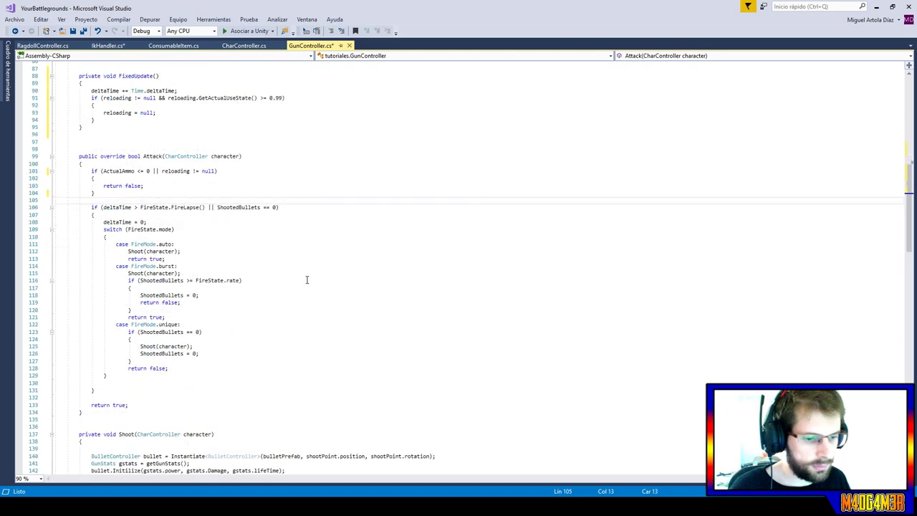
pyautogui.scroll(-12, 113, 261)
pyautogui.moveTo(113, 261); pyautogui.dragTo(114, 247)
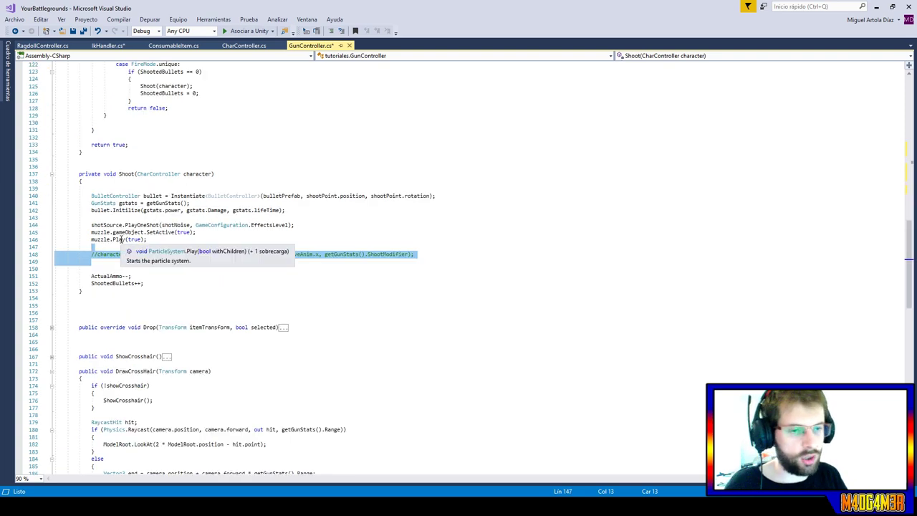
pyautogui.press('Delete')
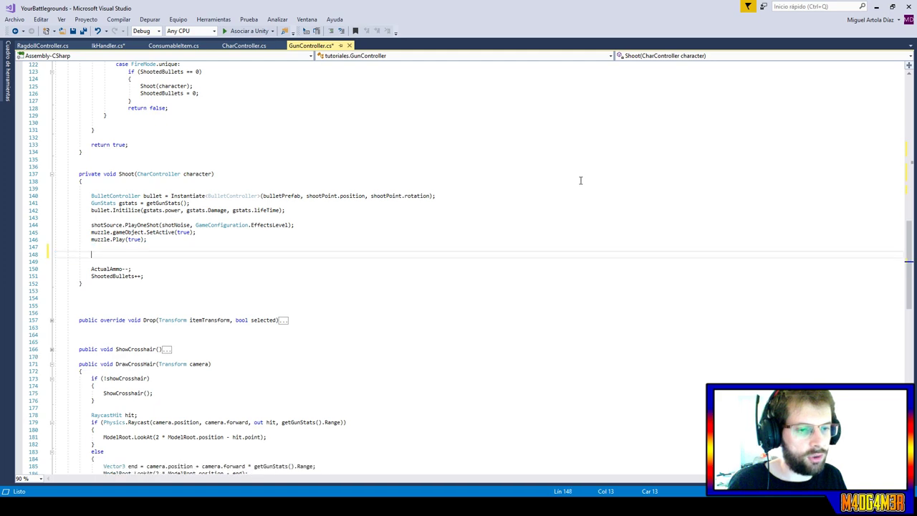
pyautogui.press('Return')
pyautogui.press('Return')
pyautogui.press('Return')
pyautogui.press('Up')
pyautogui.press('Up')
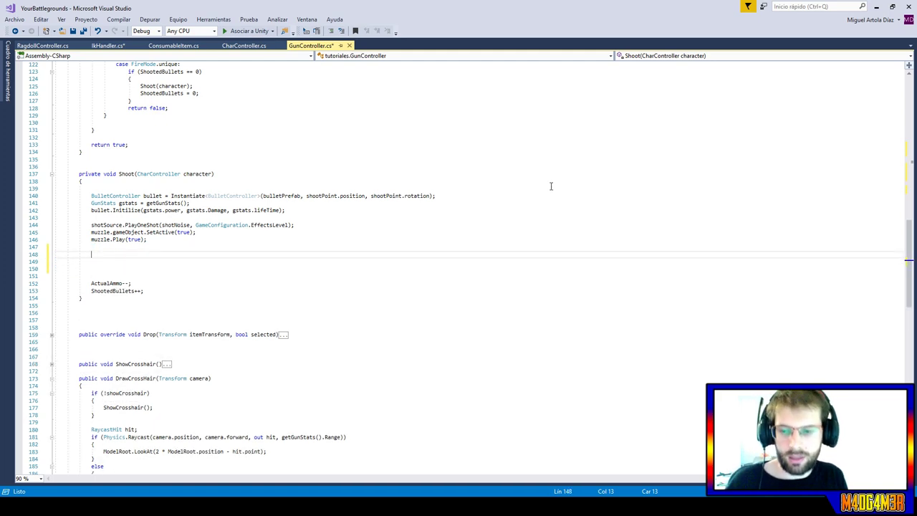
pyautogui.hotkey('ctrl', 'space')
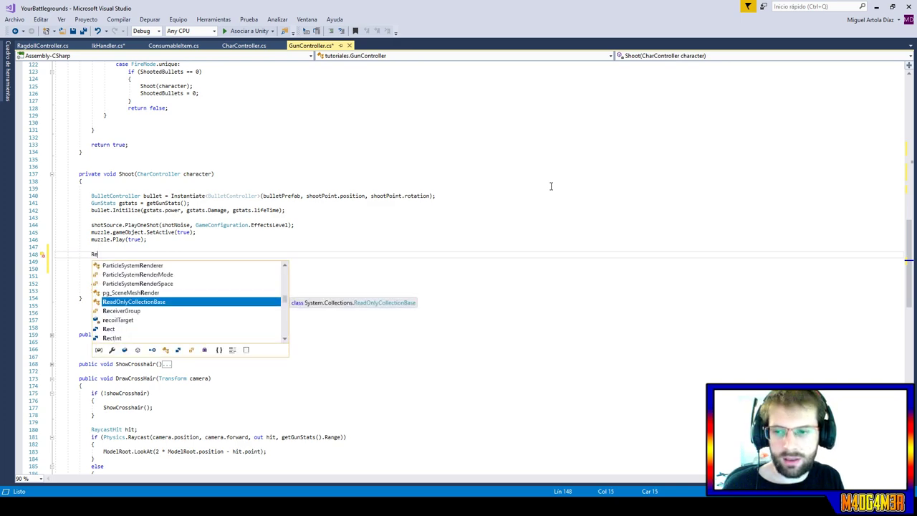
pyautogui.write('float max')
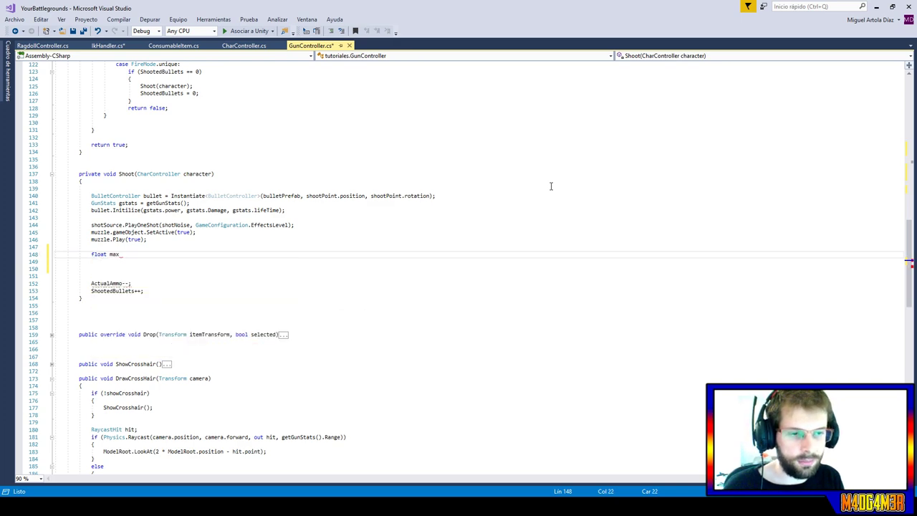
pyautogui.write(' = getG')
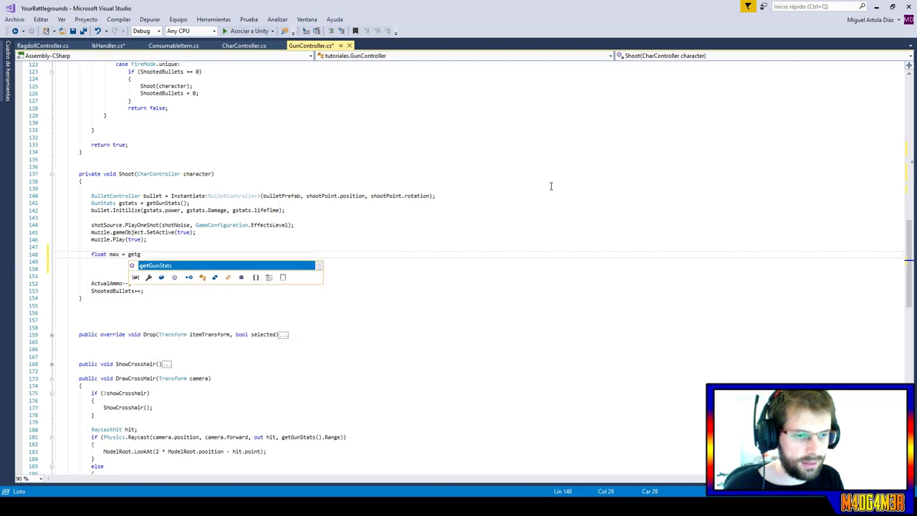
pyautogui.write('u')
pyautogui.press('Tab')
pyautogui.write('.m')
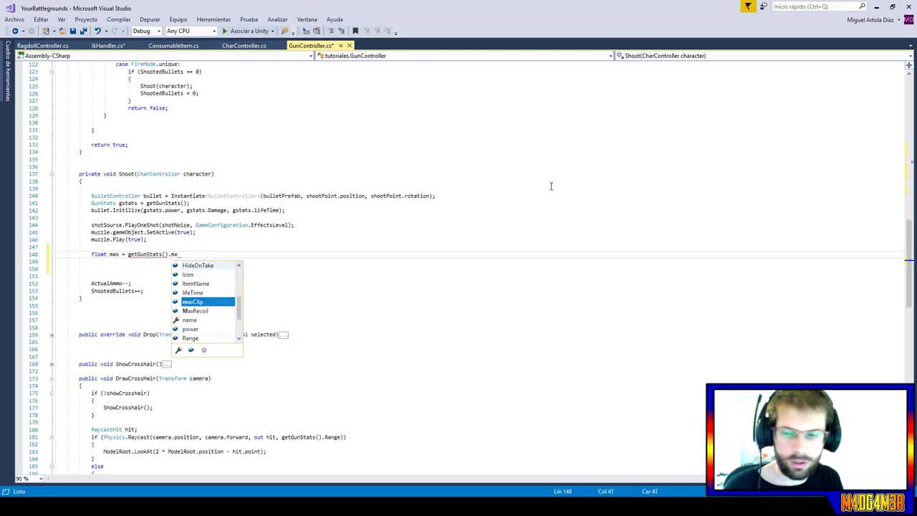
pyautogui.write('ax')
pyautogui.write('R')
pyautogui.press('Tab')
pyautogui.write(';')
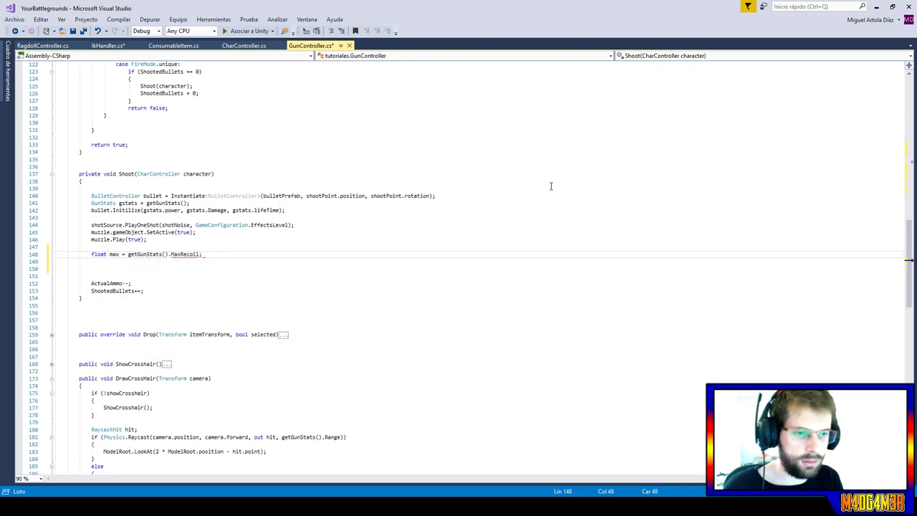
# Add Random.Range(-max, max) to recoilTarget.x, .y and .z on three lines.
pyautogui.press('Return')
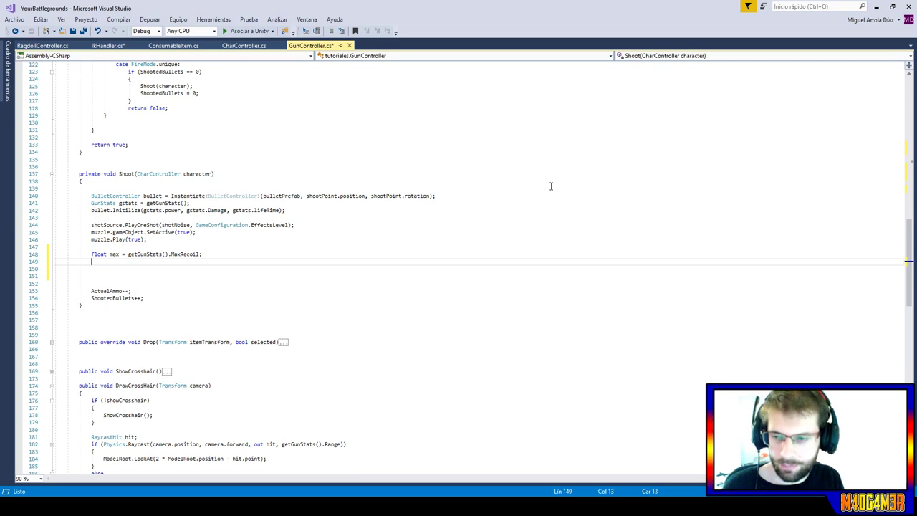
pyautogui.write('Recoi')
pyautogui.press('Tab')
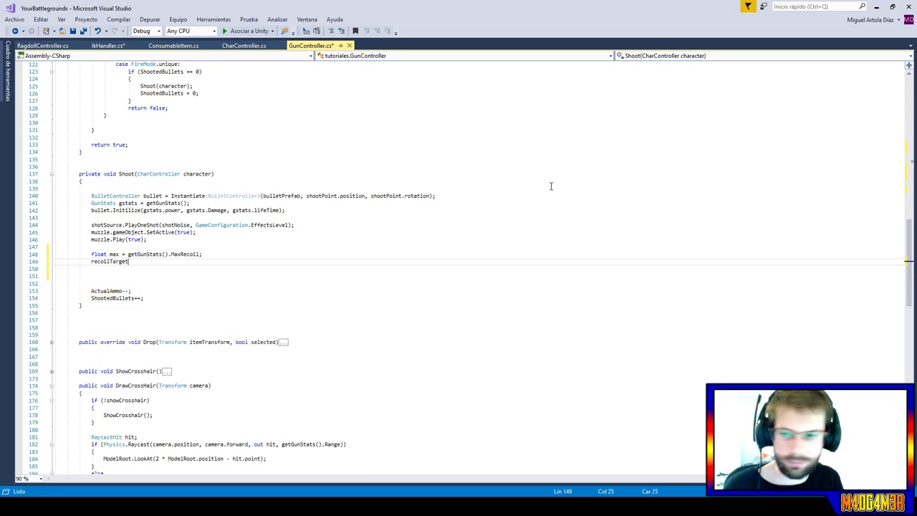
pyautogui.write('.x +=')
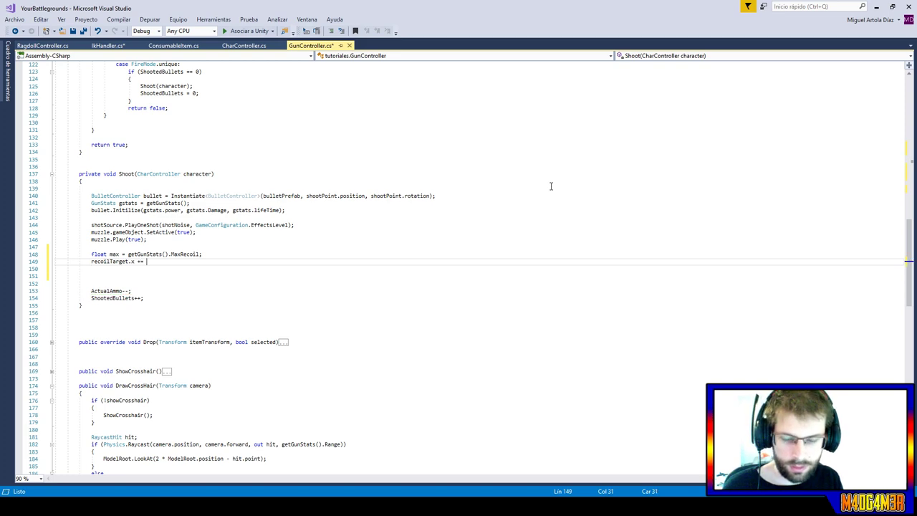
pyautogui.write('Random.')
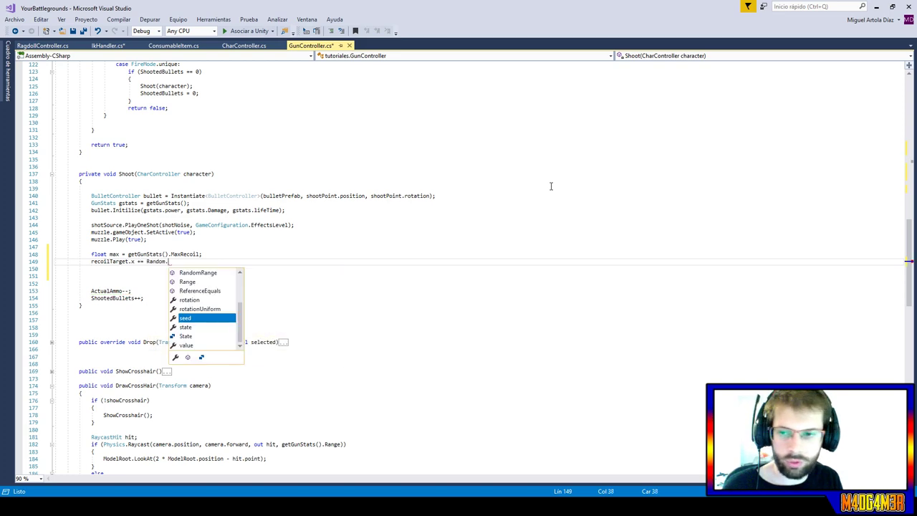
pyautogui.write('range(')
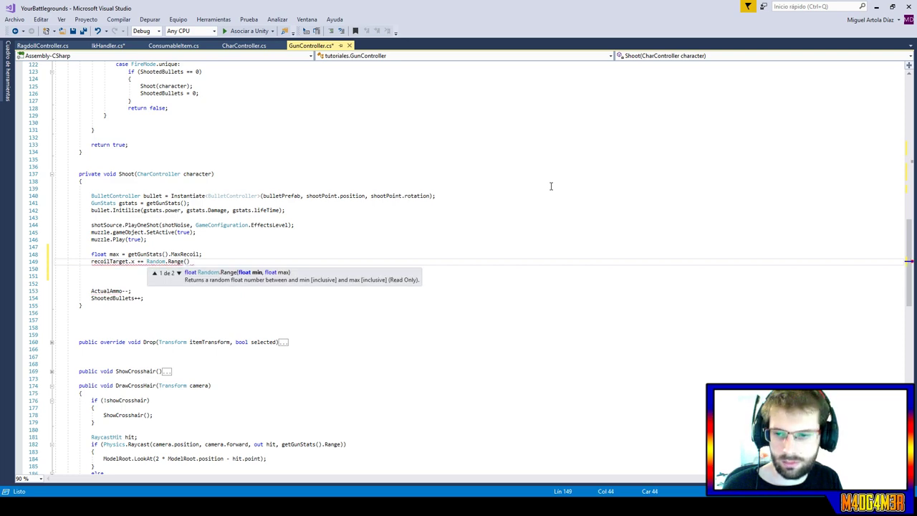
pyautogui.write('-max, ma')
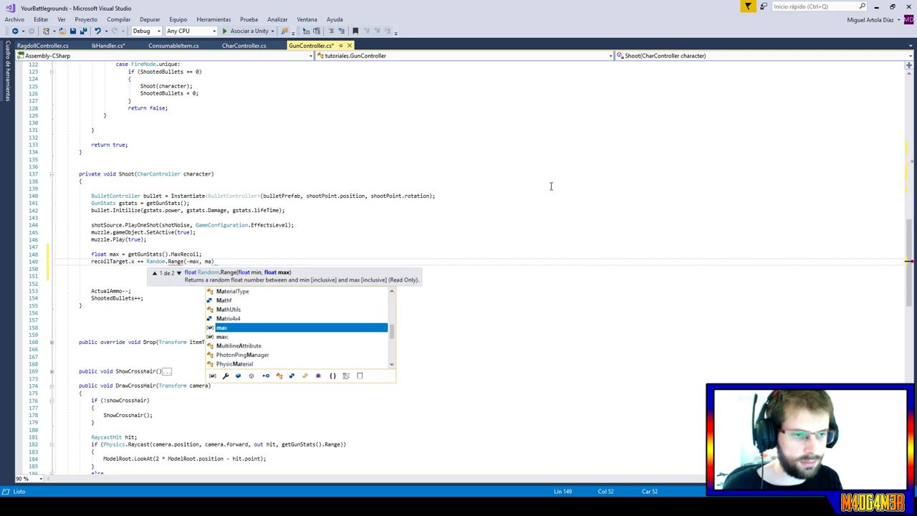
pyautogui.write('x;')
pyautogui.hotkey('shift', 'Up')
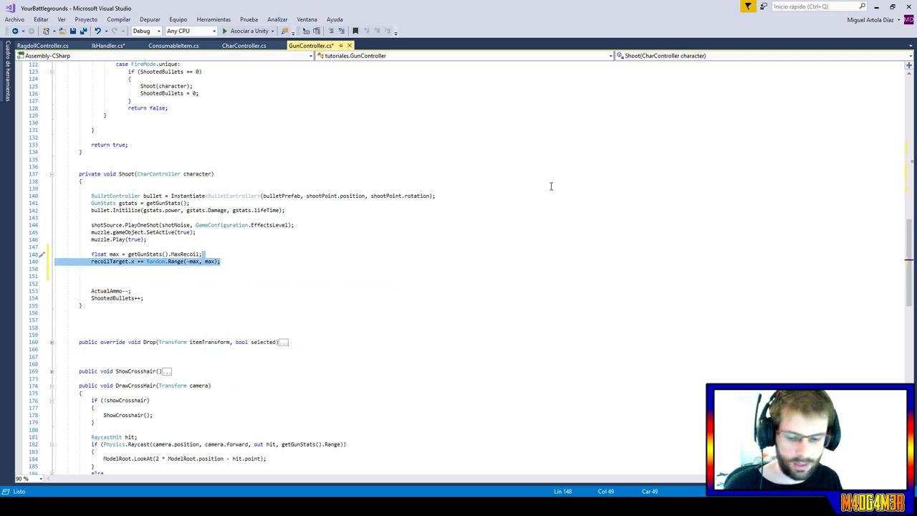
pyautogui.hotkey('ctrl', 'c')
pyautogui.hotkey('ctrl', 'v')
pyautogui.hotkey('ctrl', 'v')
pyautogui.hotkey('ctrl', 'v')
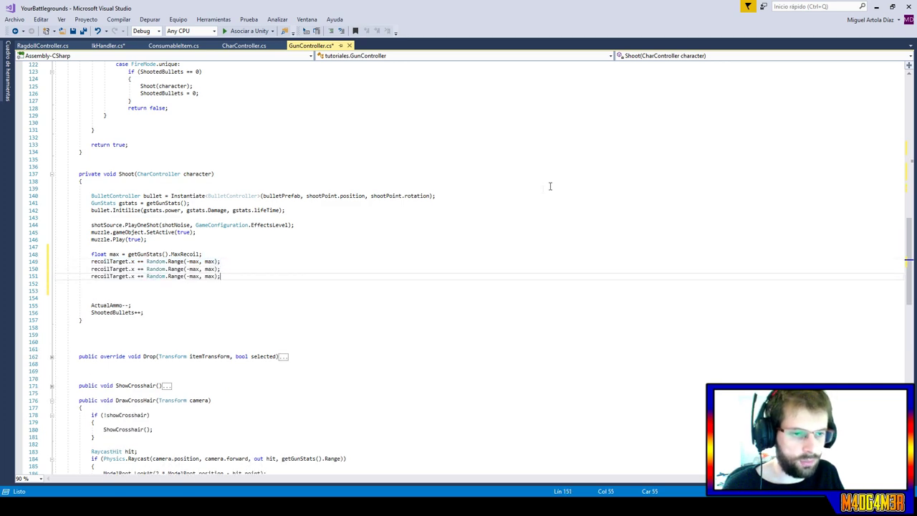
pyautogui.doubleClick(133, 268)
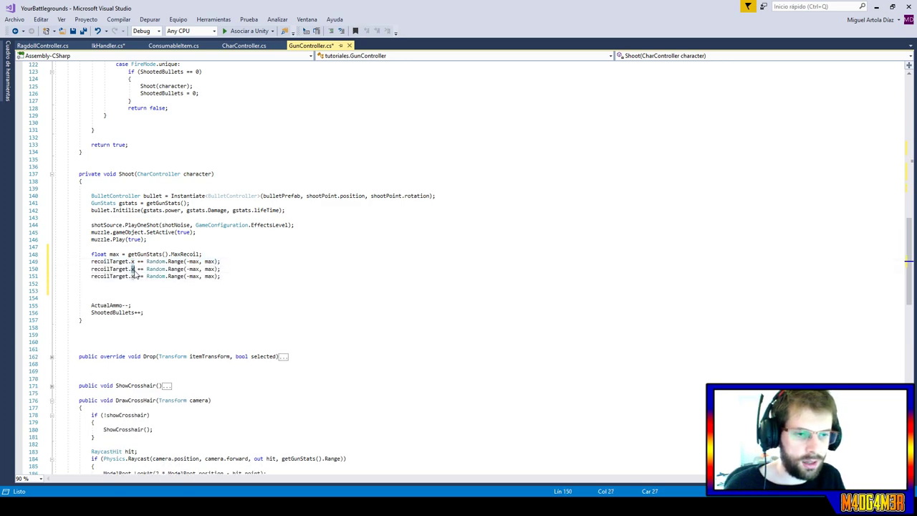
pyautogui.write('y')
pyautogui.press('Escape')
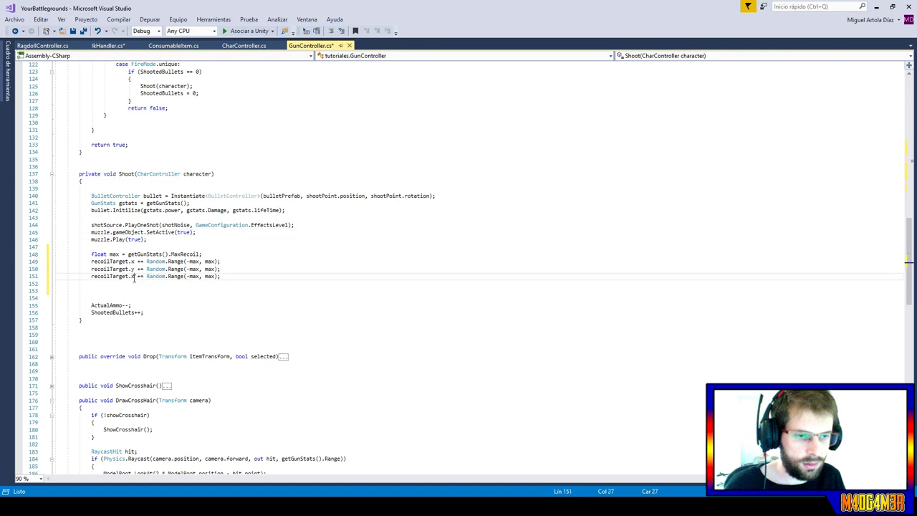
pyautogui.doubleClick(133, 276)
pyautogui.write('z')
pyautogui.click(245, 225)
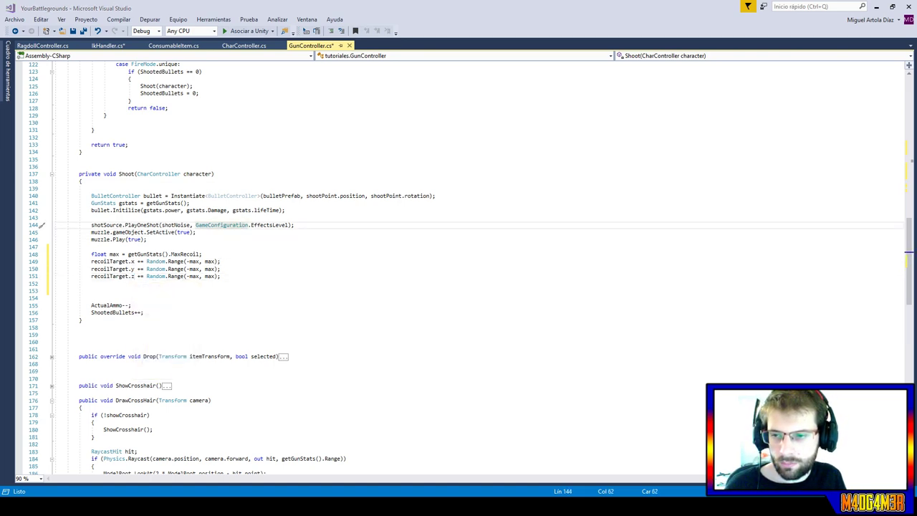
# Declare a Vector3 rotationPos variable after the RaycastHit hit line in DrawCrossHair.
pyautogui.moveTo(907, 231); pyautogui.dragTo(905, 265)
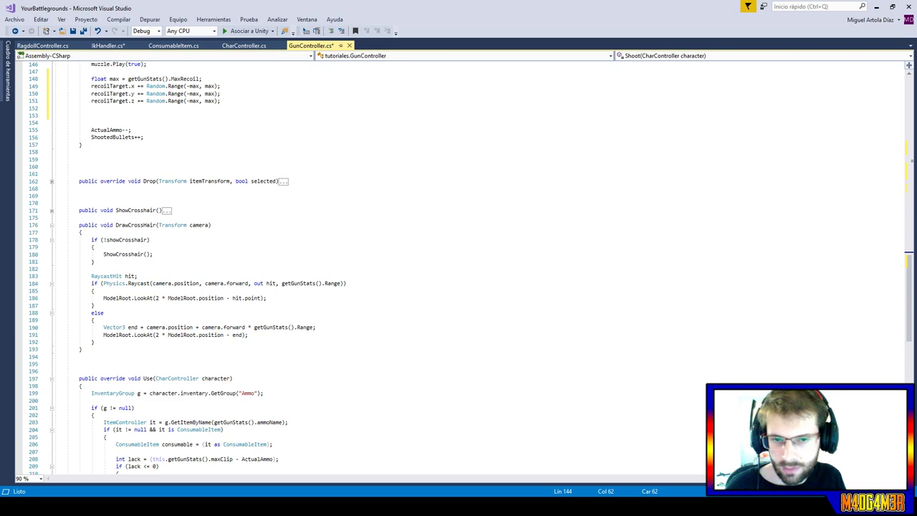
pyautogui.click(102, 284)
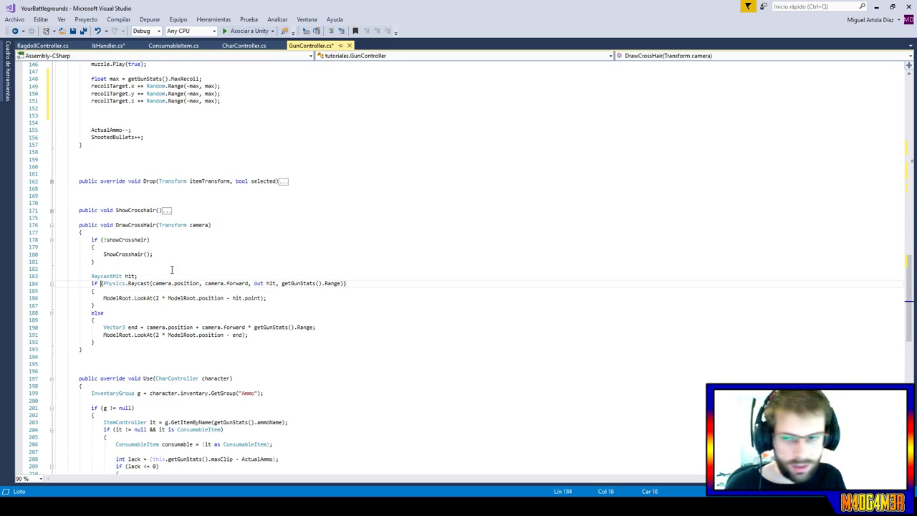
pyautogui.click(175, 276)
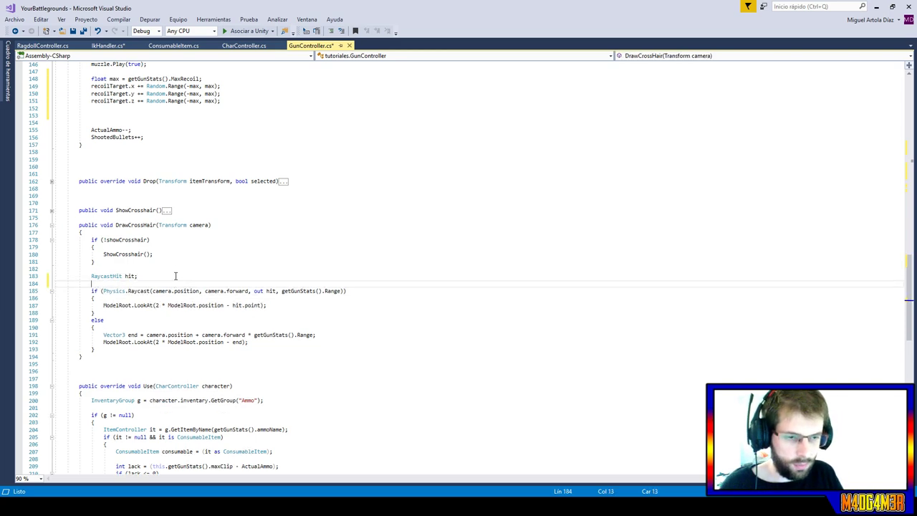
pyautogui.press('Return')
pyautogui.write('Vec')
pyautogui.press('Down')
pyautogui.press('space')
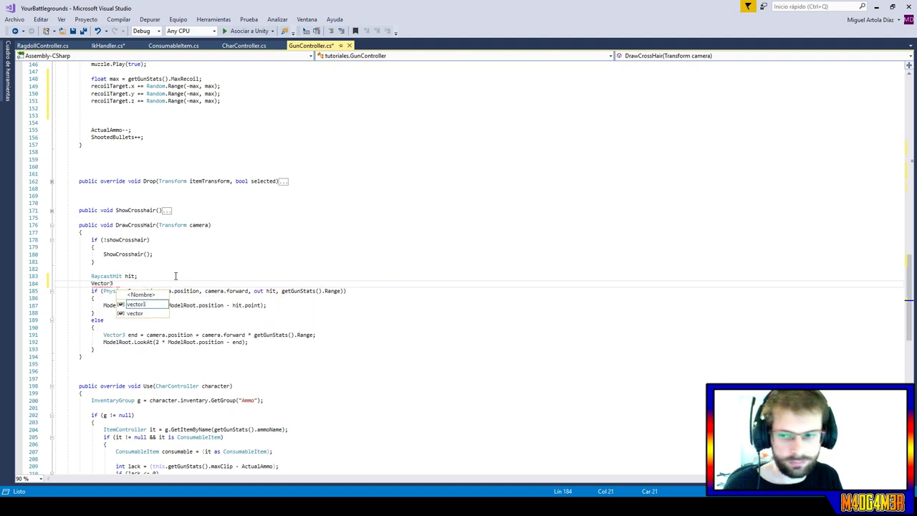
pyautogui.write('r')
pyautogui.write('otat')
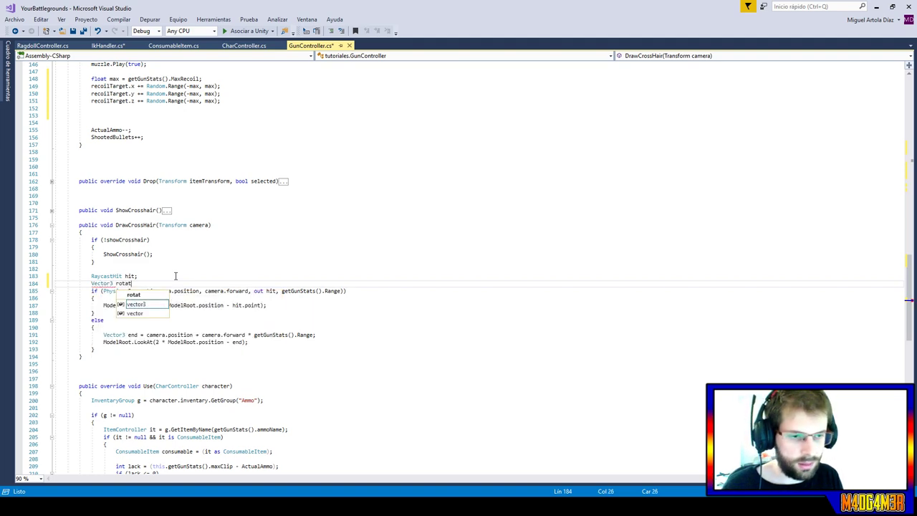
pyautogui.write('ionPos =')
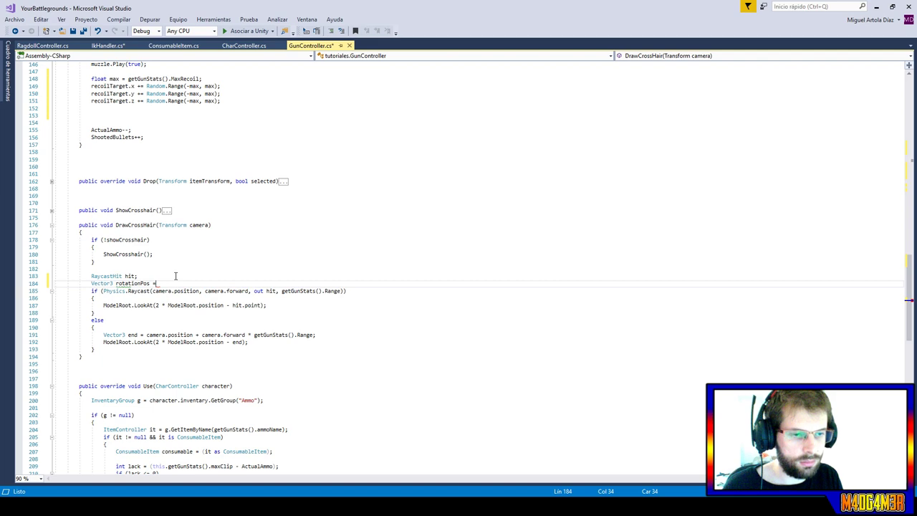
# Move the end-point expression into the rotationPos declaration and remove the else branch.
pyautogui.click(146, 335)
pyautogui.moveTo(146, 334)
pyautogui.mouseDown()
pyautogui.moveTo(316, 335)
pyautogui.moveTo(159, 283)
pyautogui.moveTo(139, 315)
pyautogui.mouseUp()
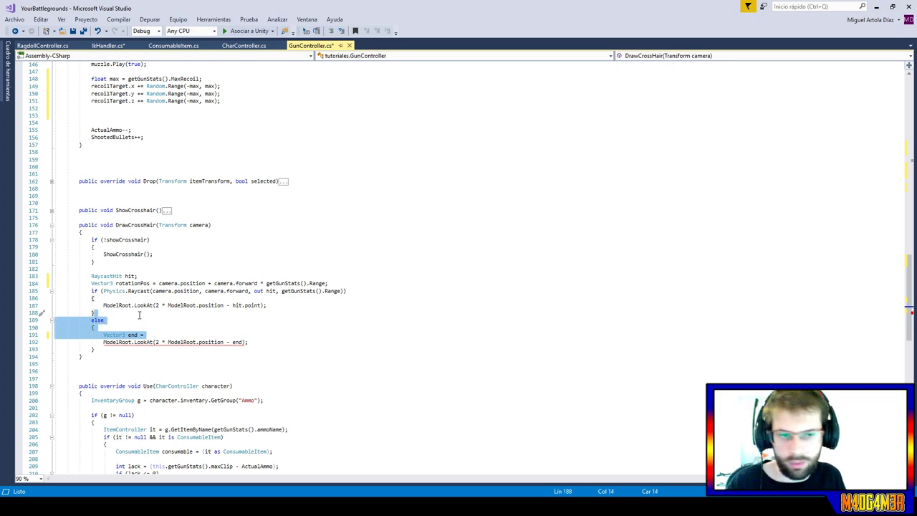
pyautogui.press('Delete')
pyautogui.click(101, 319)
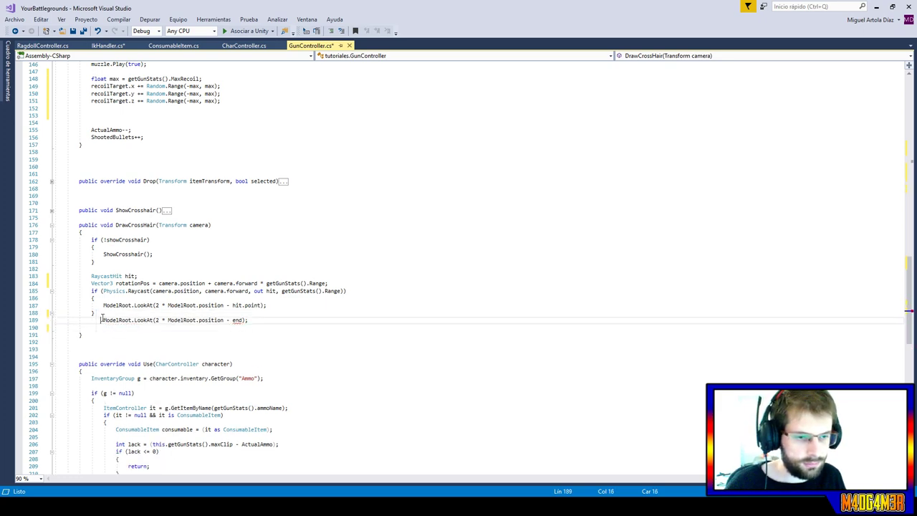
pyautogui.hotkey('shift', 'Tab')
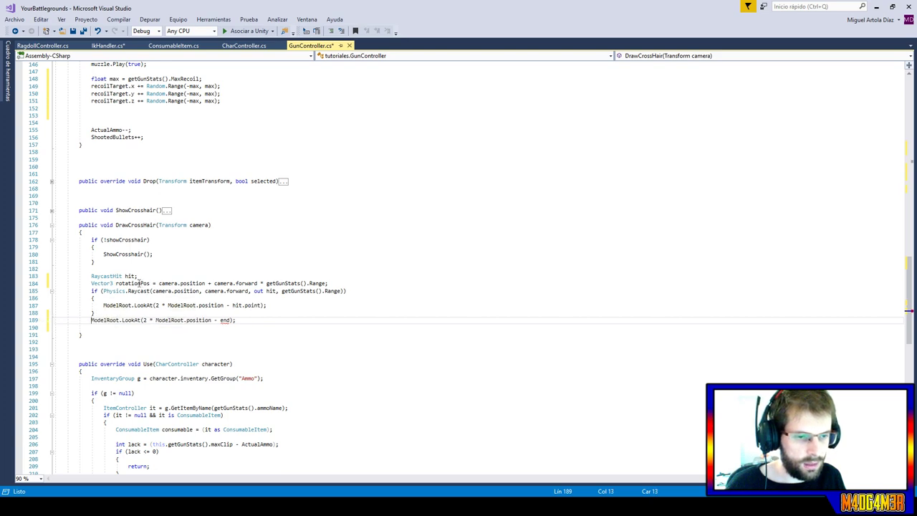
# Replace end with rotationPos in LookAt and make line 187 assign hit.point to rotationPos.
pyautogui.doubleClick(136, 283)
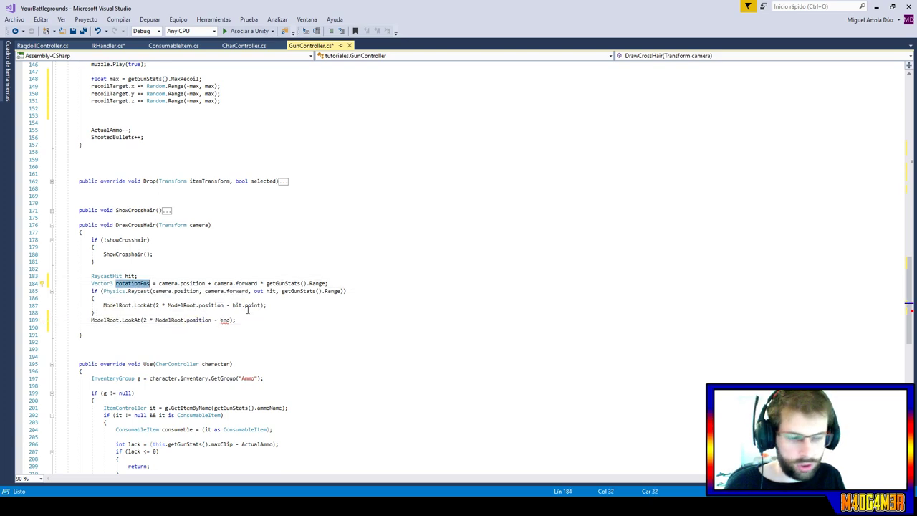
pyautogui.hotkey('ctrl', 'c')
pyautogui.doubleClick(225, 319)
pyautogui.hotkey('ctrl', 'v')
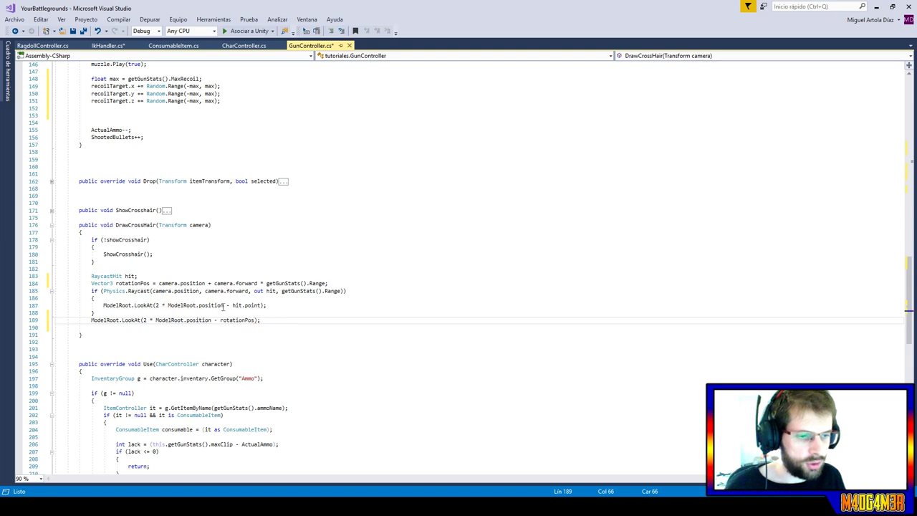
pyautogui.moveTo(229, 305); pyautogui.dragTo(101, 305)
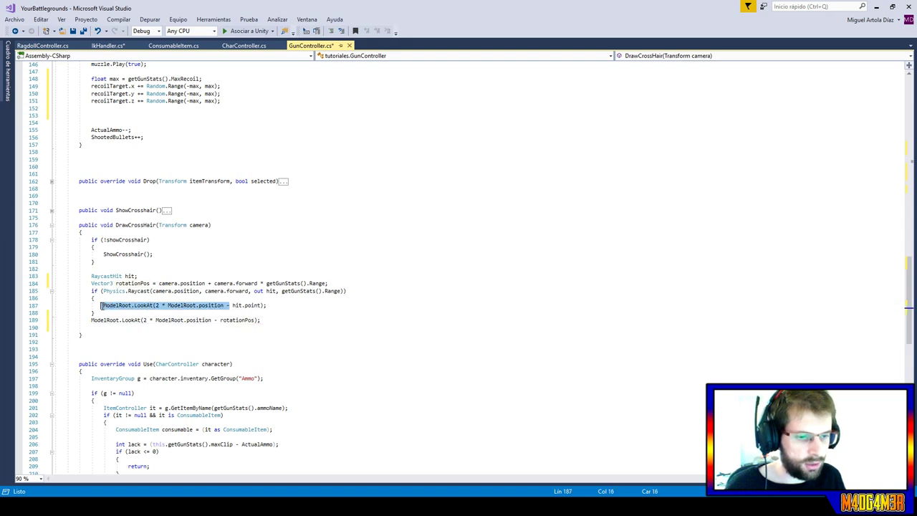
pyautogui.hotkey('ctrl', 'v')
pyautogui.write('=')
pyautogui.press('End')
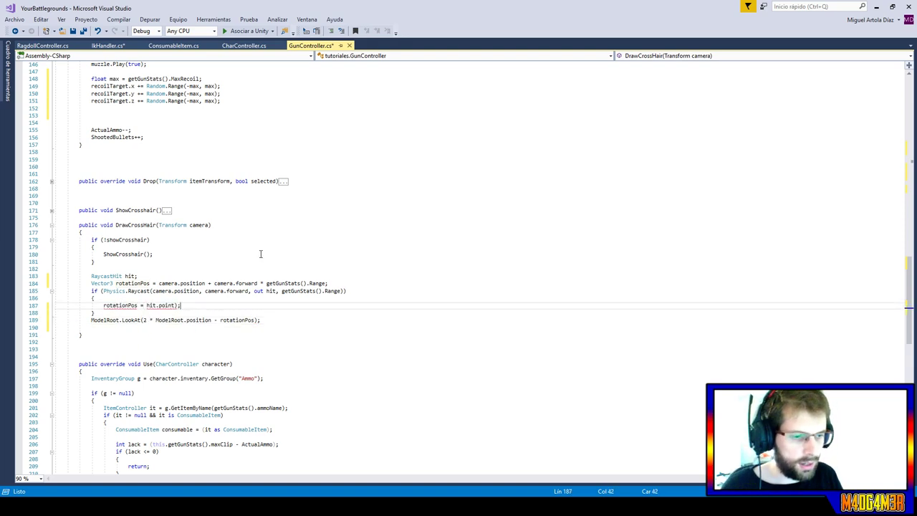
pyautogui.press('Left')
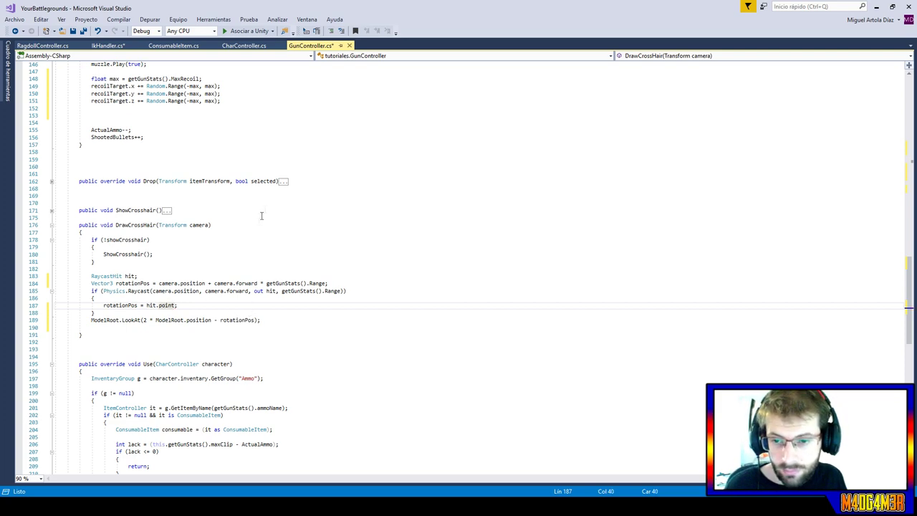
# Append '- recoilTarget' to the model's LookAt argument.
pyautogui.click(261, 320)
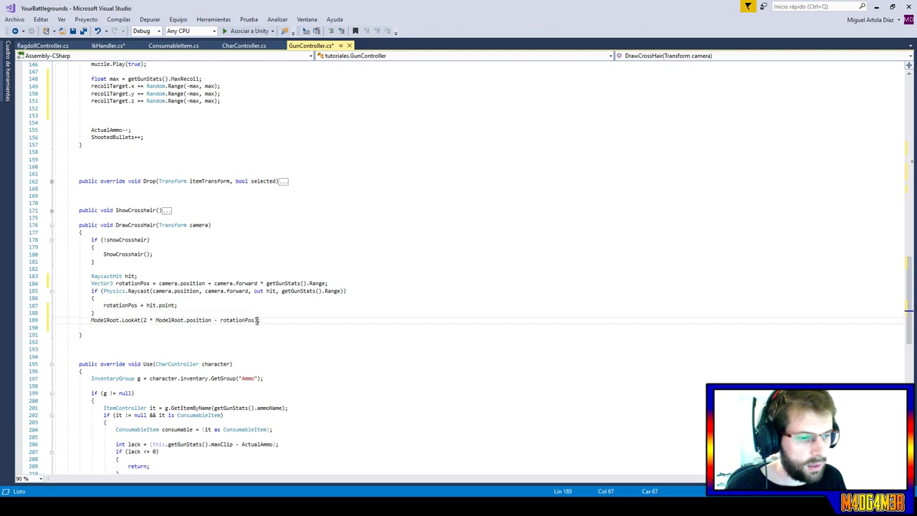
pyautogui.write('r')
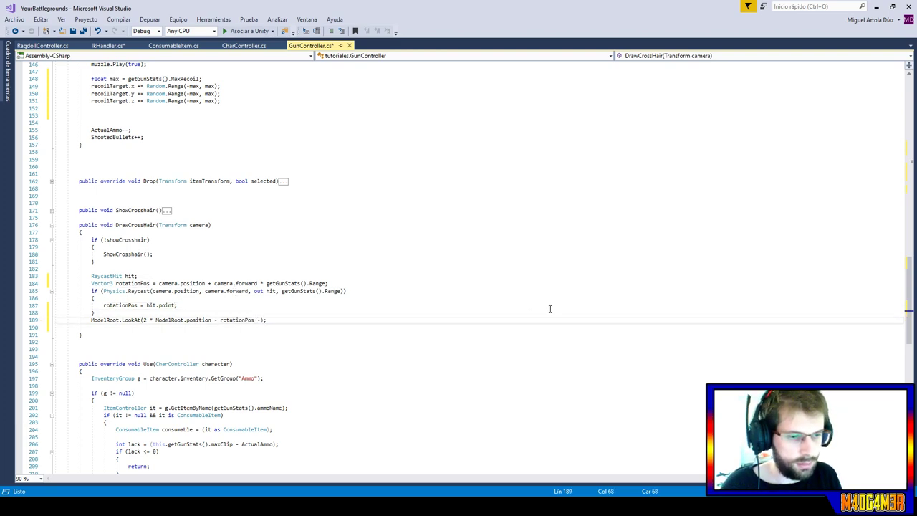
pyautogui.write('eco')
pyautogui.press('Tab')
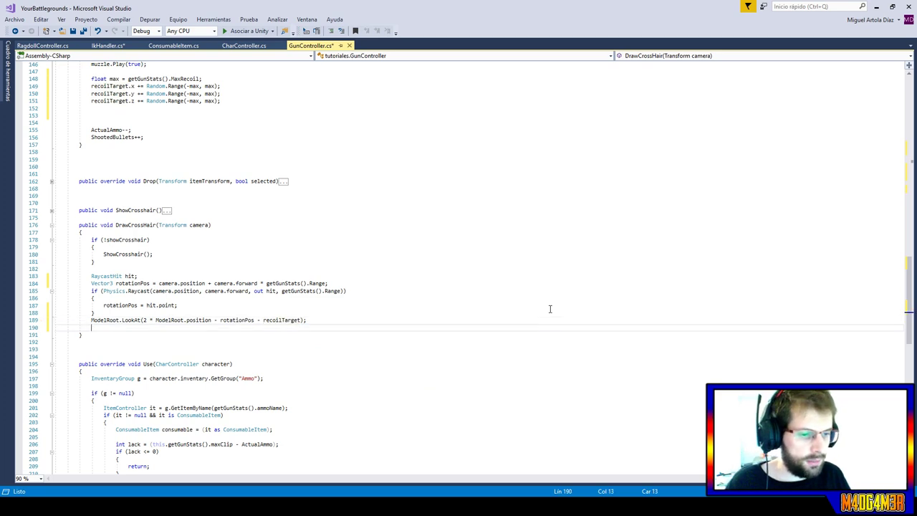
# Add 'recoilTarget = Vector3.Lerp(recoilTarget, Vector3.zero, deltaTime);' below the LookAt call.
pyautogui.press('Return')
pyautogui.press('Return')
pyautogui.write('rec')
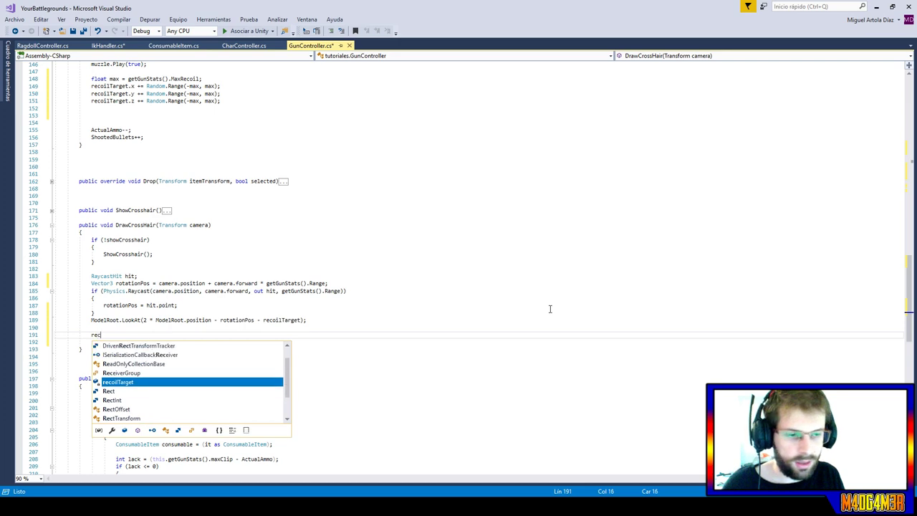
pyautogui.write('oilTarget = Vec')
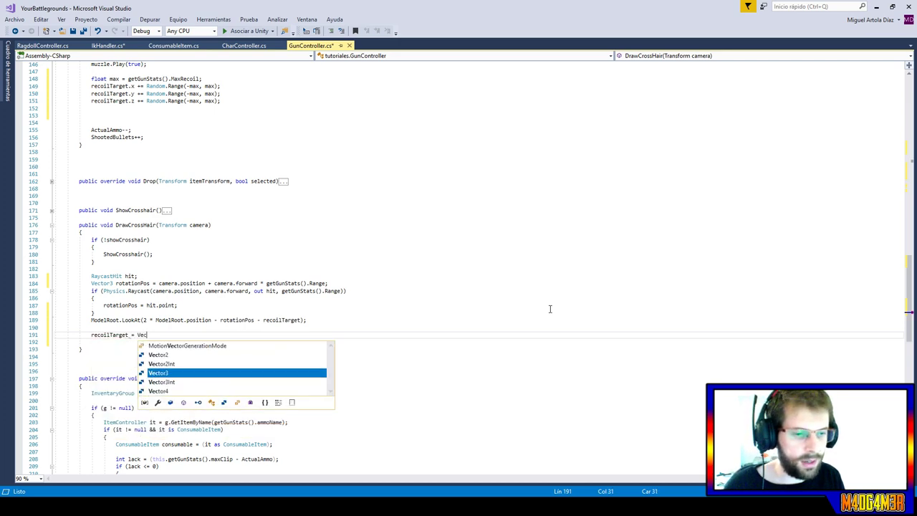
pyautogui.write('tor3.le')
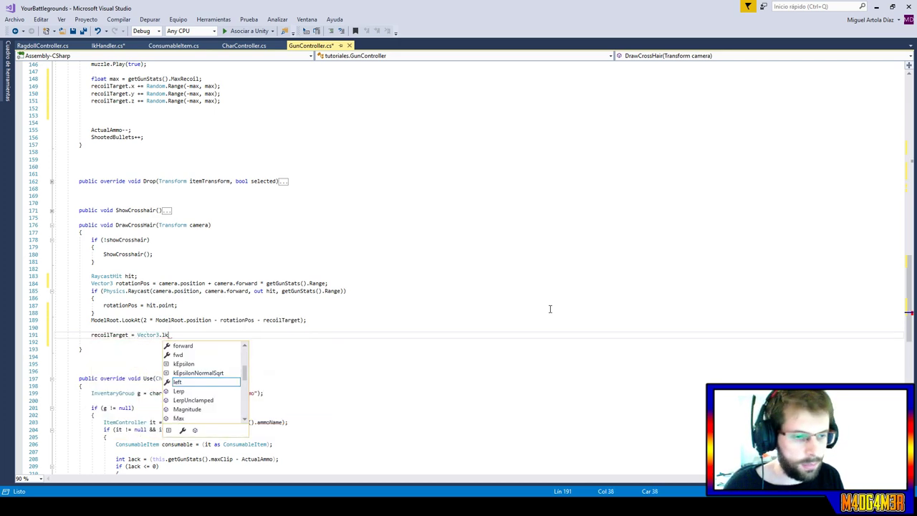
pyautogui.write('rp')
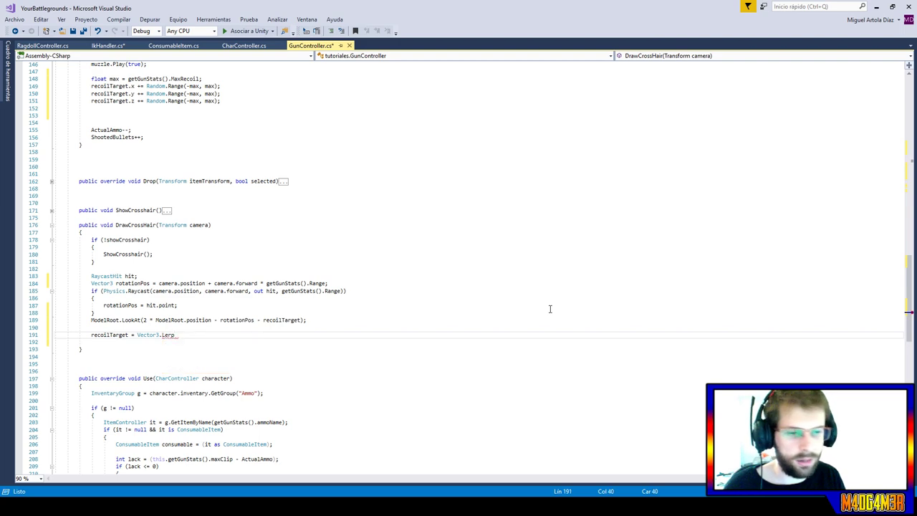
pyautogui.write('(Rec')
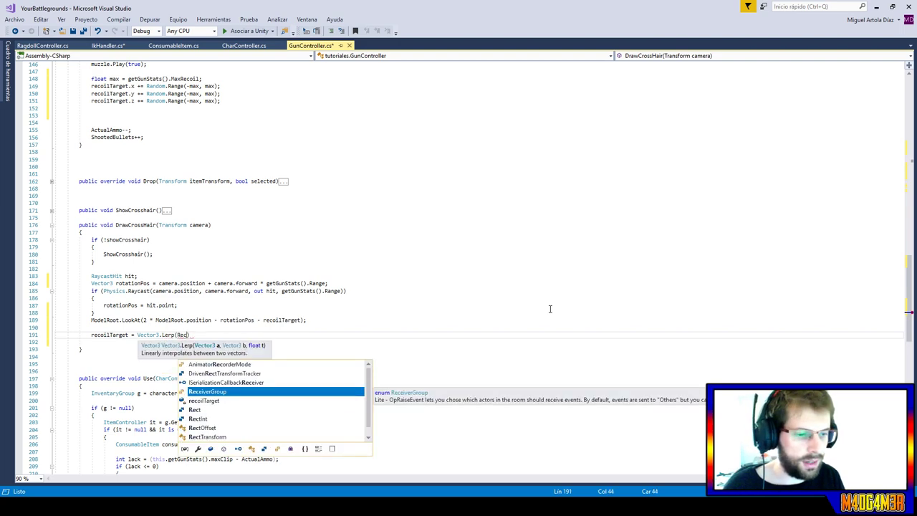
pyautogui.press('Down')
pyautogui.press('Tab')
pyautogui.write(', ')
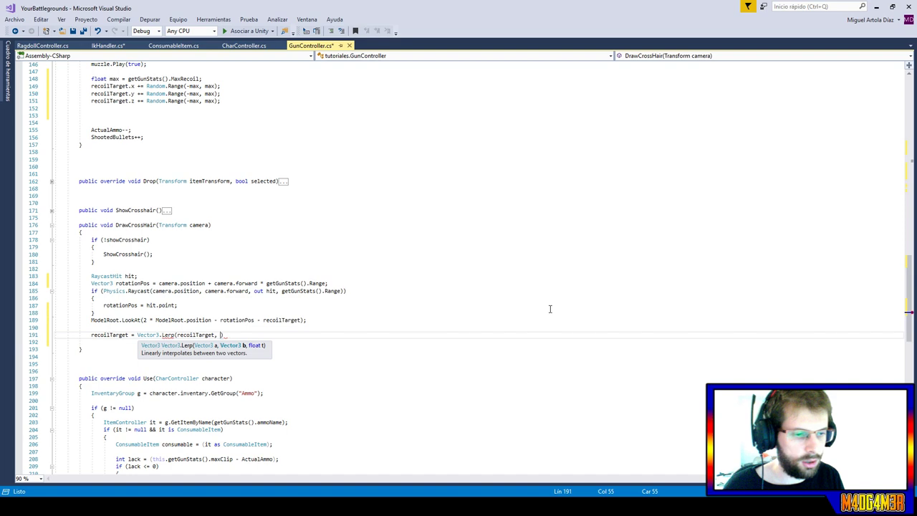
pyautogui.write('Vector3.z')
pyautogui.press('Tab')
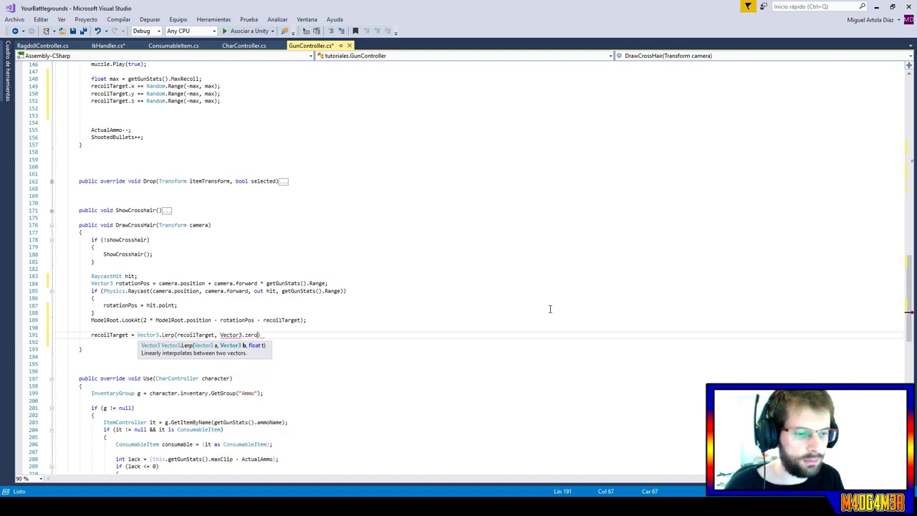
pyautogui.write(', del')
pyautogui.press('Tab')
pyautogui.write(')')
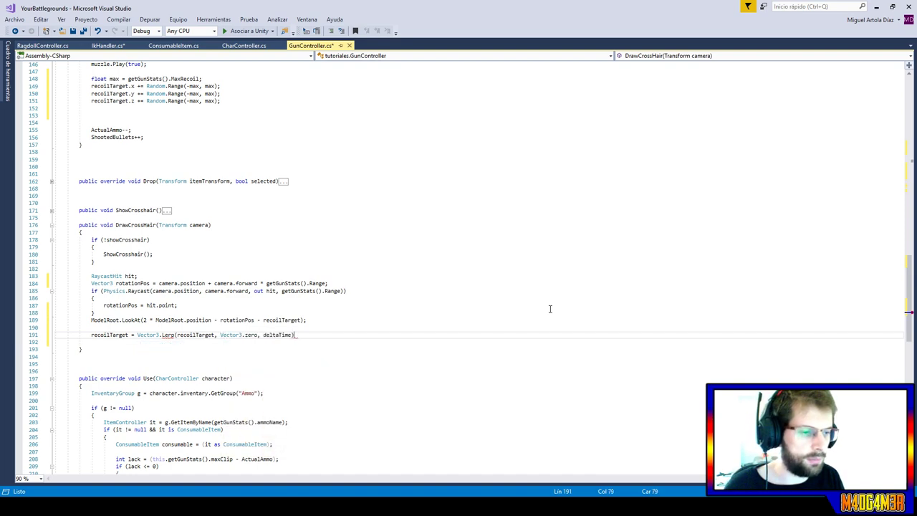
pyautogui.write(';')
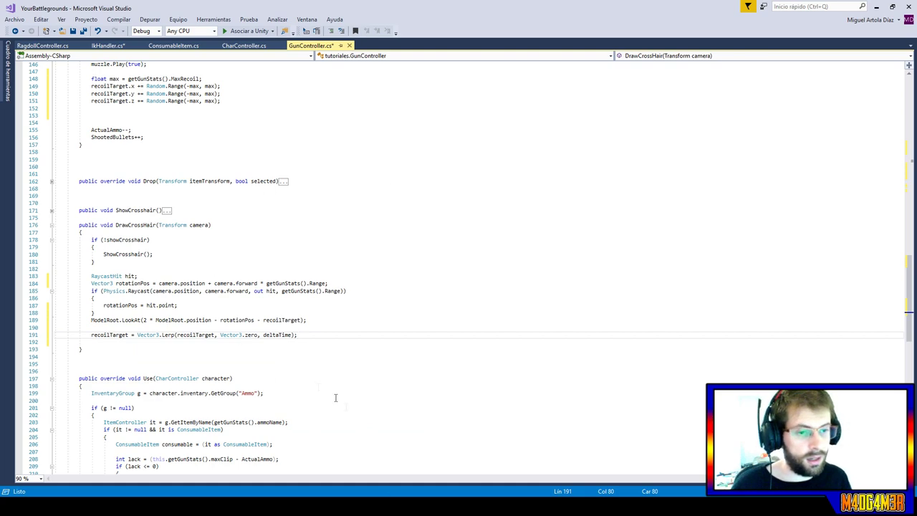
# Select the aiming and recoil code block, then scroll down to the Use method.
pyautogui.moveTo(221, 342); pyautogui.dragTo(157, 270)
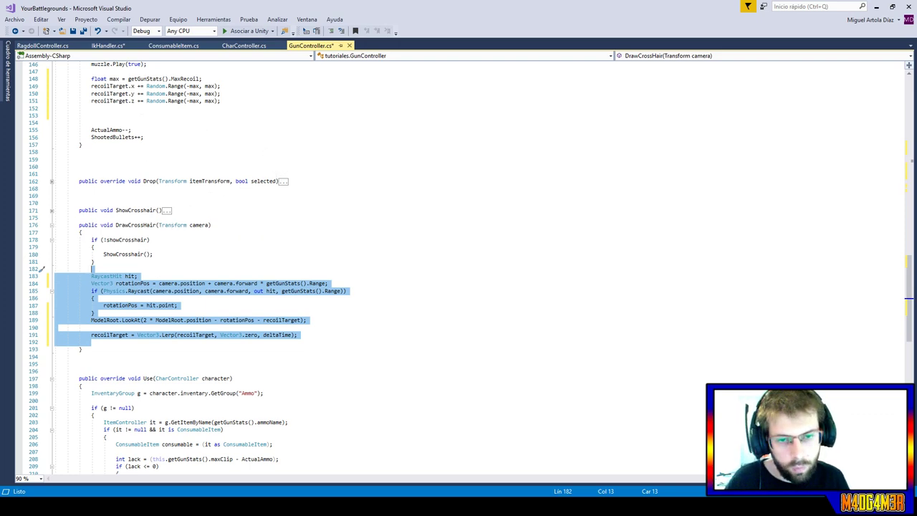
pyautogui.hotkey('alt', 'Tab')
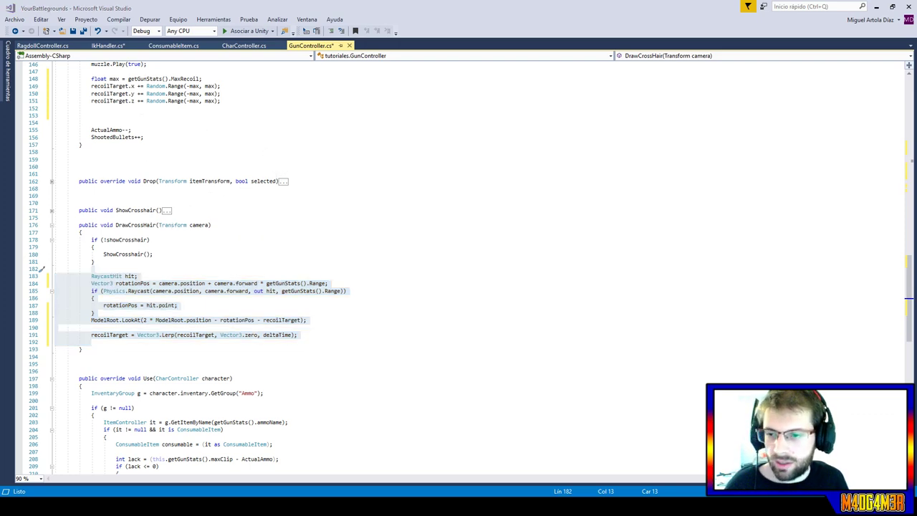
pyautogui.scroll(-2, 205, 268)
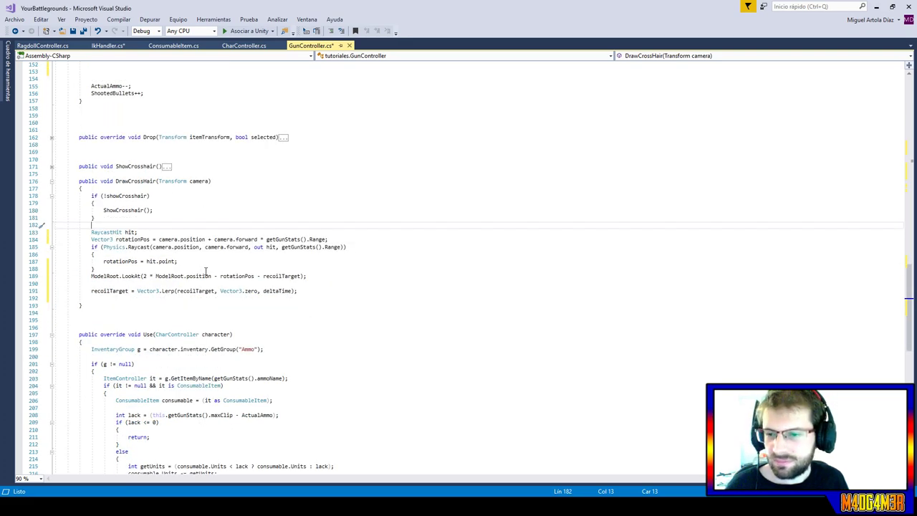
pyautogui.scroll(-4, 209, 279)
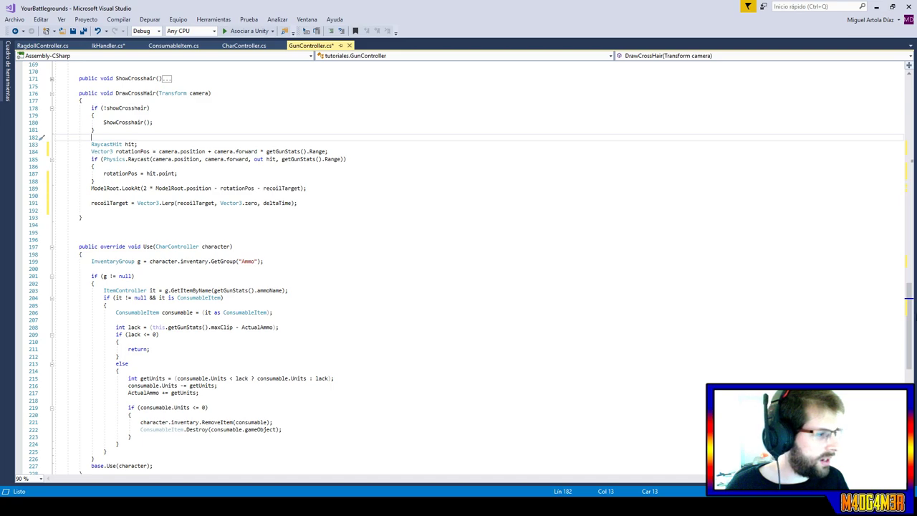
pyautogui.moveTo(911, 316); pyautogui.dragTo(911, 347)
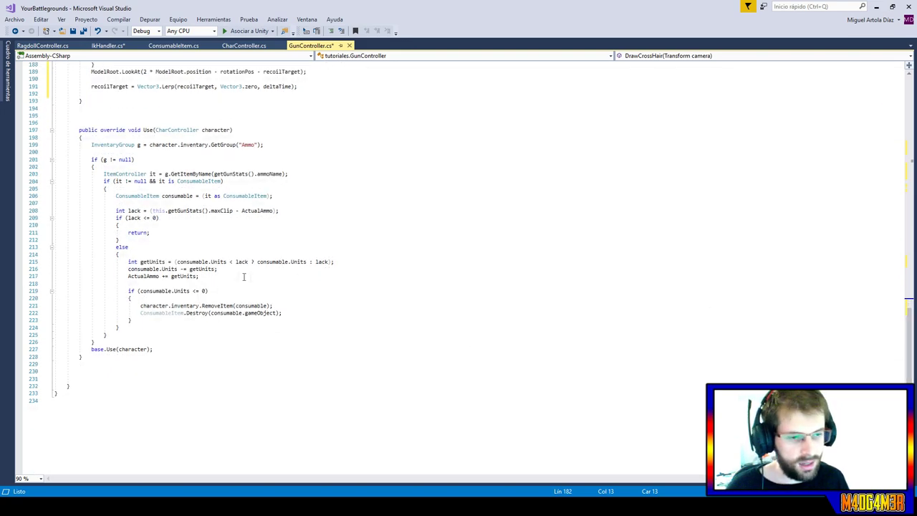
# Add 'reloading = consumable;' and 'consumable.Use(character);' below the getUnits line.
pyautogui.click(337, 262)
pyautogui.press('Return')
pyautogui.press('Return')
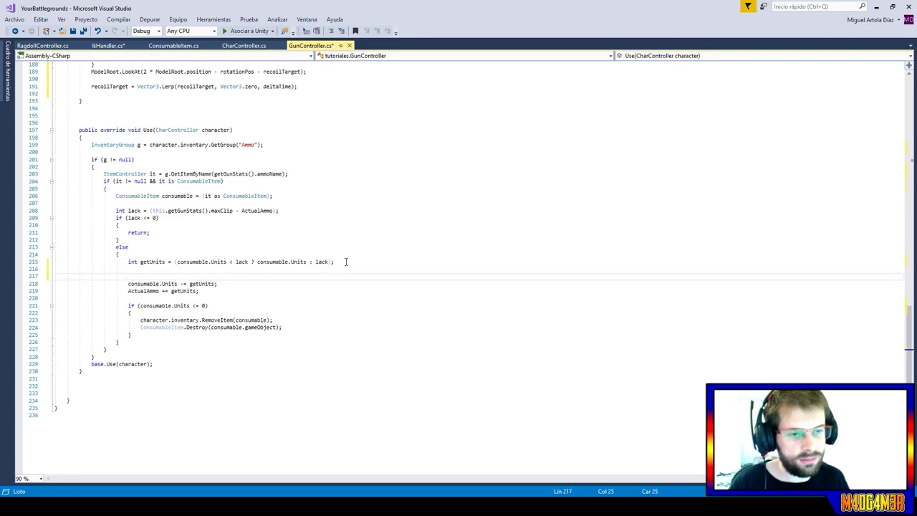
pyautogui.press('Return')
pyautogui.press('Up')
pyautogui.write('r')
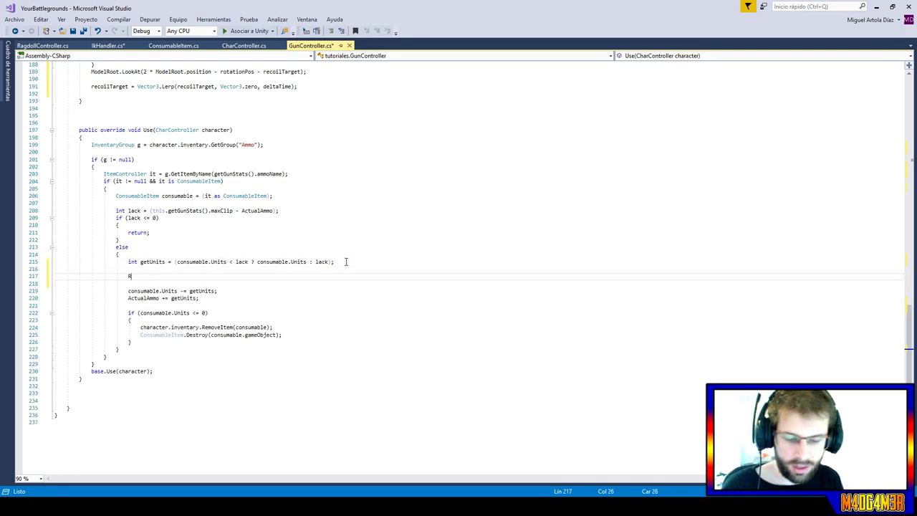
pyautogui.write('eloading = ')
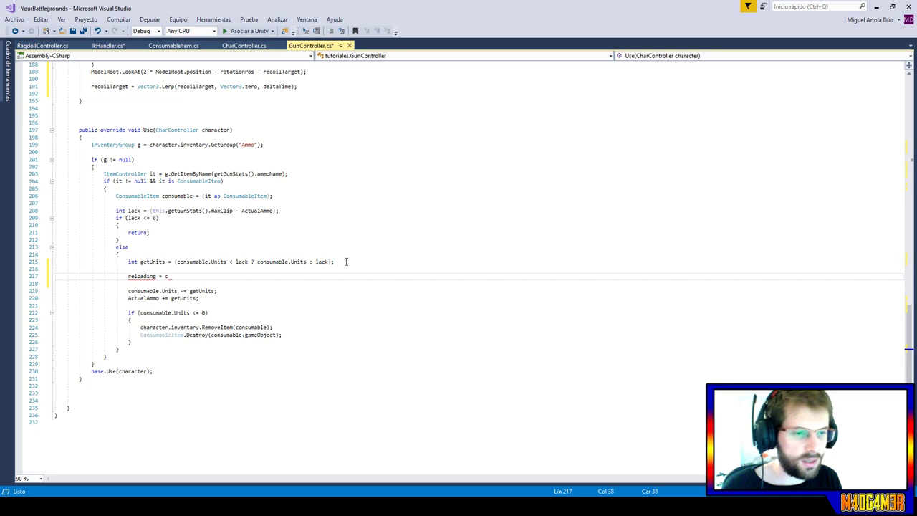
pyautogui.write('consumable;')
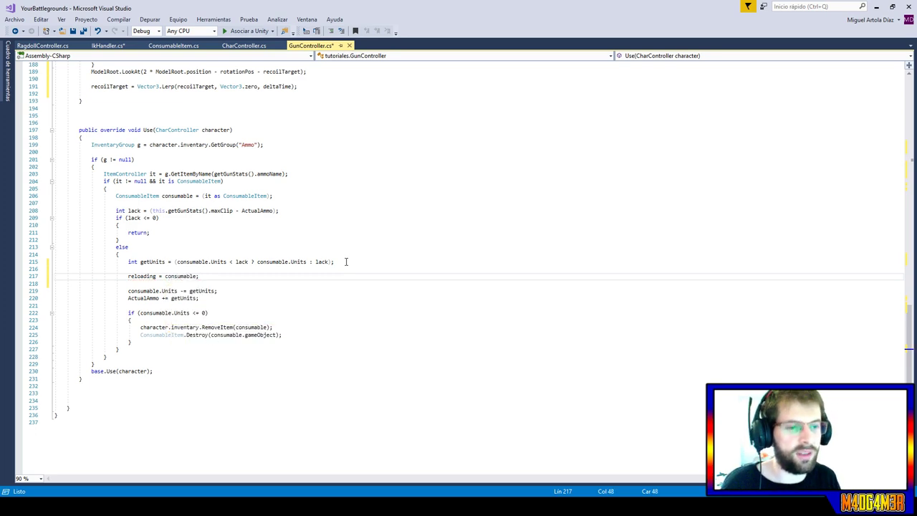
pyautogui.press('Return')
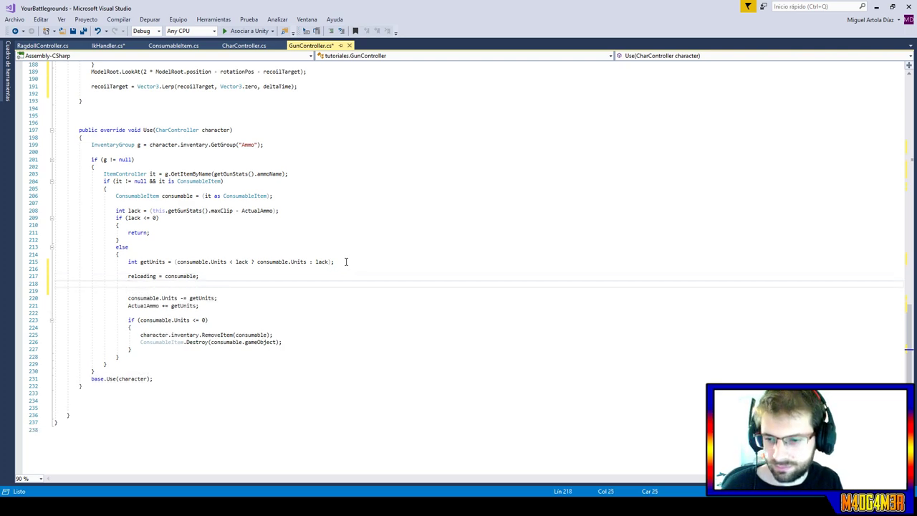
pyautogui.write('consumable.')
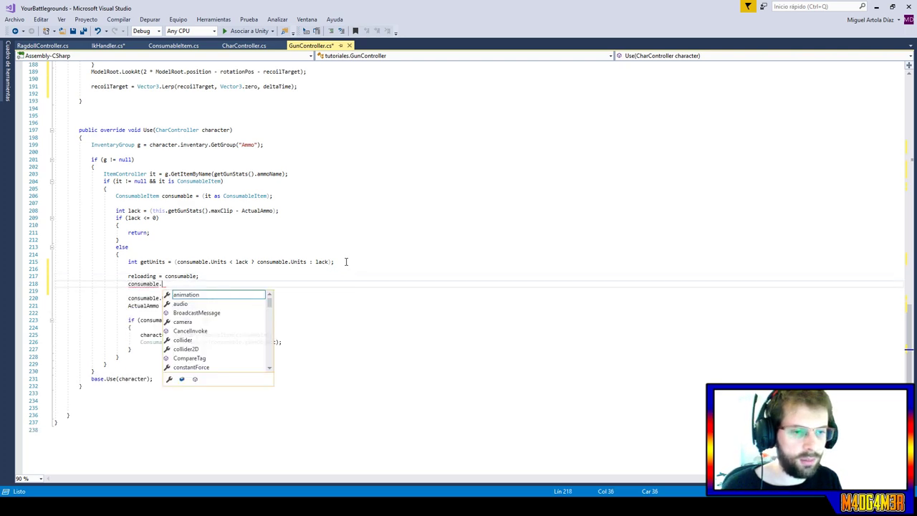
pyautogui.write('Units(')
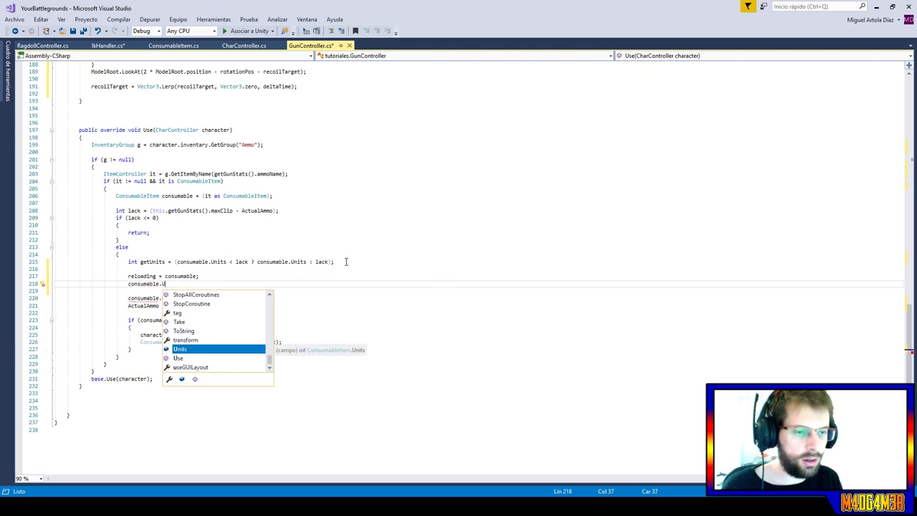
pyautogui.press('BackSpace')
pyautogui.press('BackSpace')
pyautogui.press('BackSpace')
pyautogui.press('BackSpace')
pyautogui.press('BackSpace')
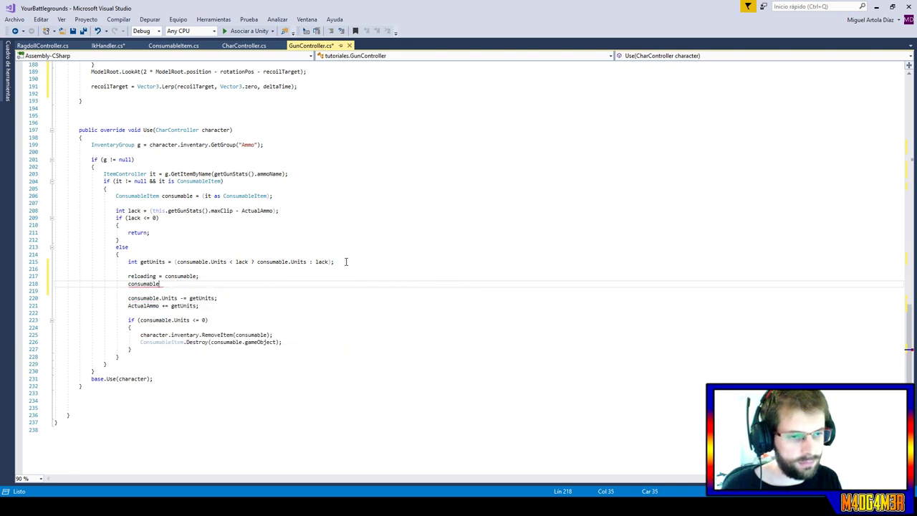
pyautogui.write('.Use(')
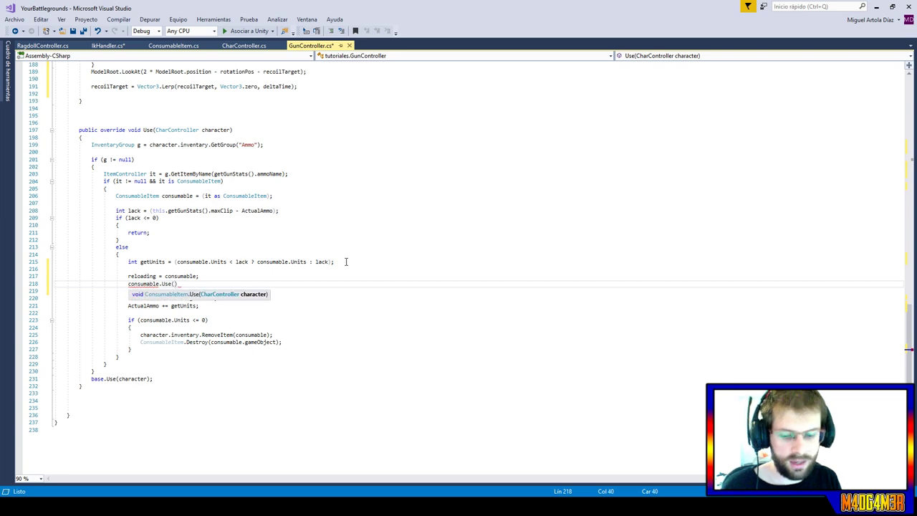
pyautogui.write('charac')
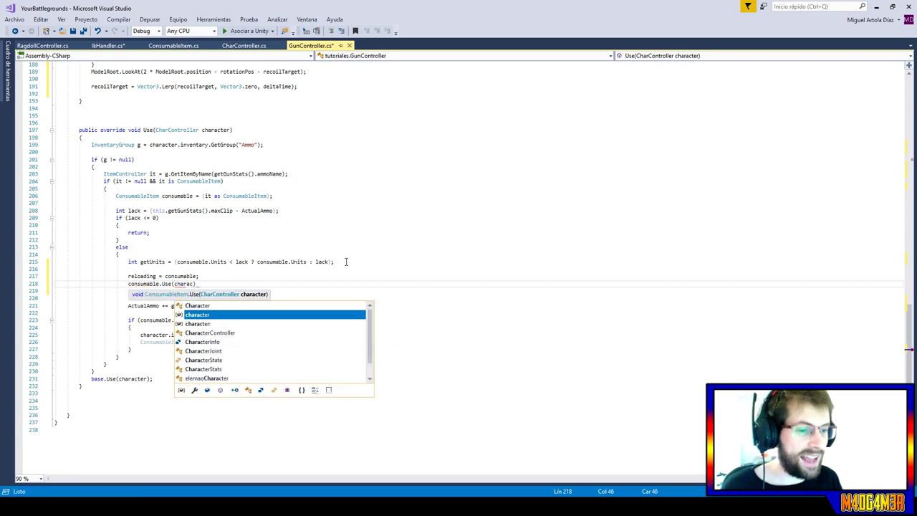
pyautogui.press('Tab')
pyautogui.write(')')
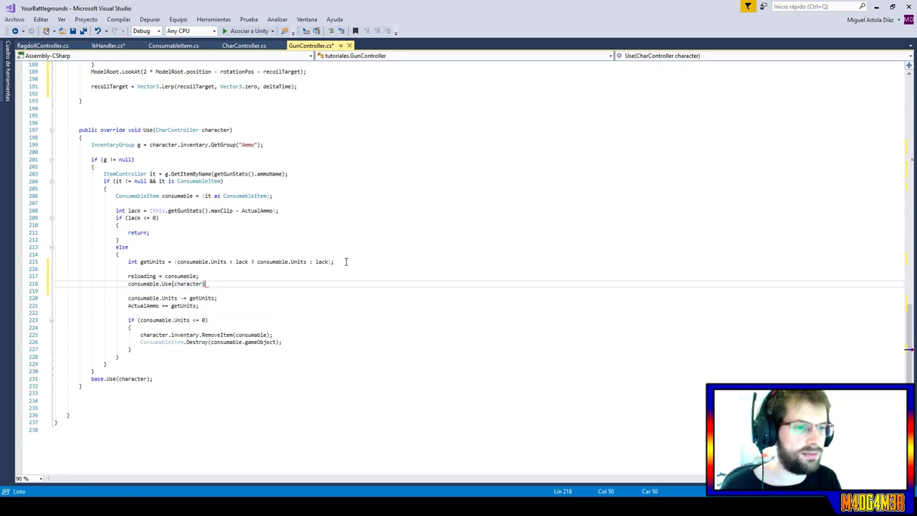
pyautogui.write(';')
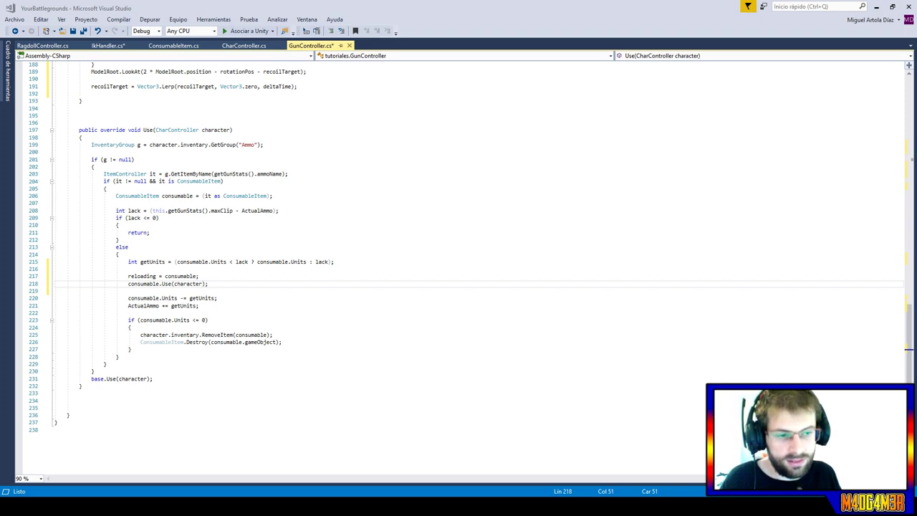
# Delete the block that destroys empty ammo, remove the leftover blank line, and save all.
pyautogui.click(168, 284)
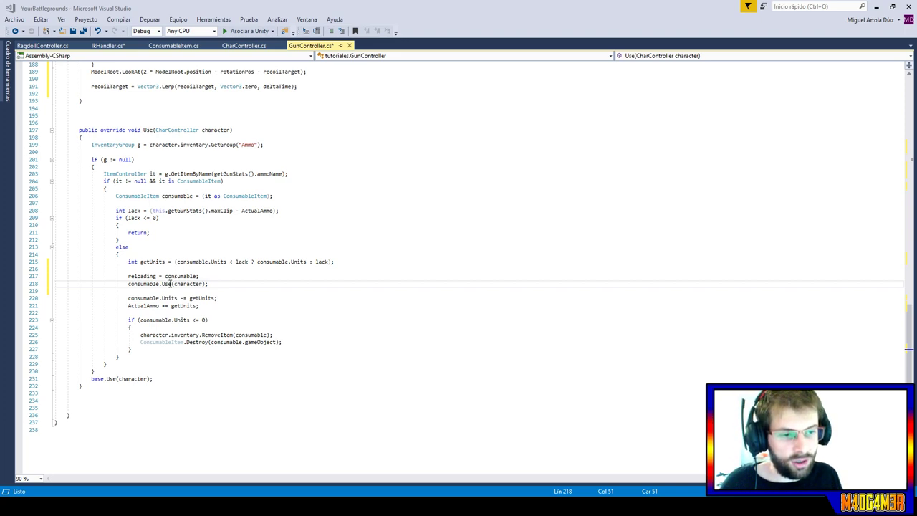
pyautogui.click(278, 289)
pyautogui.click(277, 286)
pyautogui.click(272, 289)
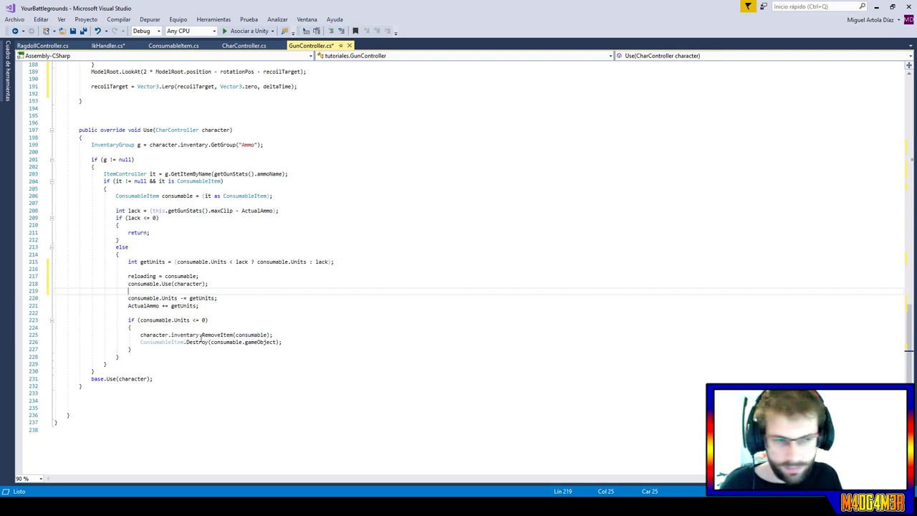
pyautogui.moveTo(132, 350); pyautogui.dragTo(125, 316)
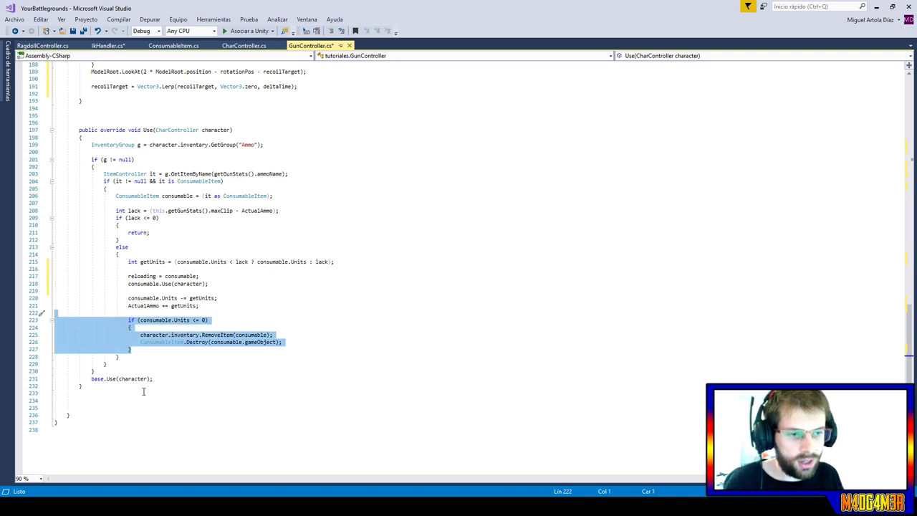
pyautogui.press('Delete')
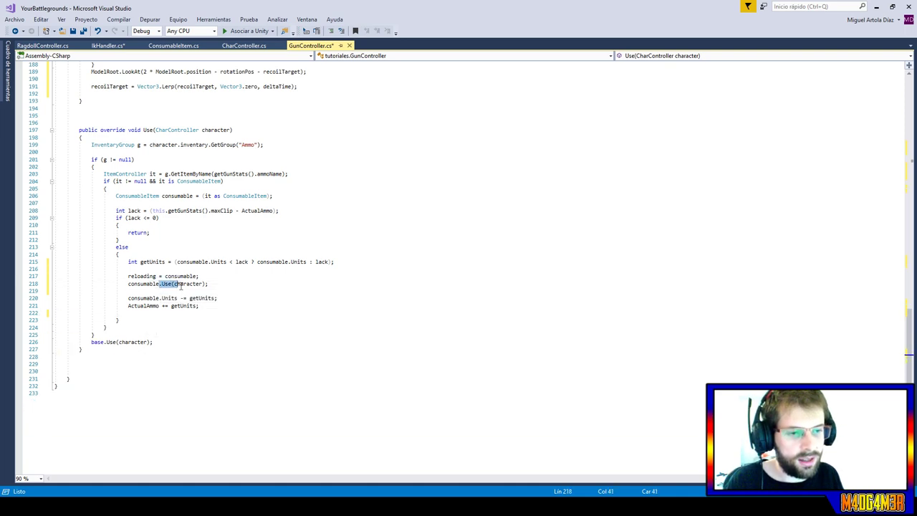
pyautogui.moveTo(161, 284); pyautogui.dragTo(100, 311)
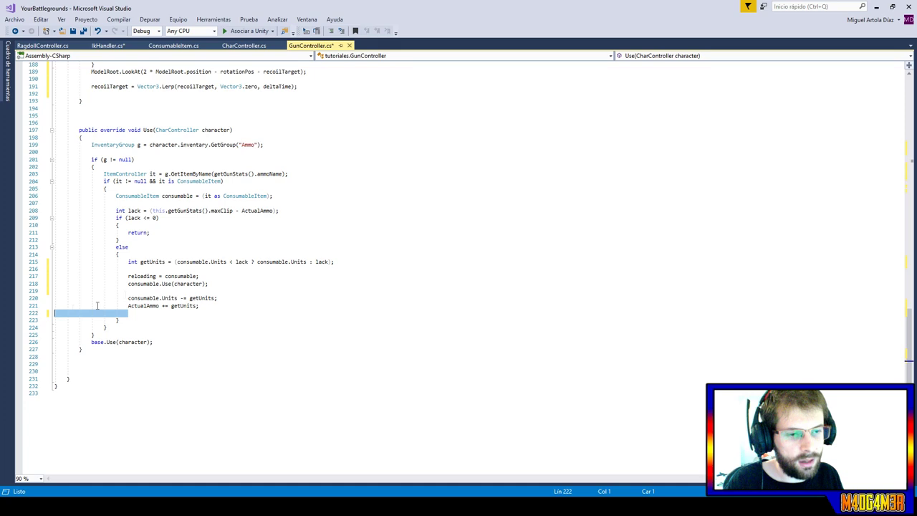
pyautogui.press('BackSpace')
pyautogui.press('BackSpace')
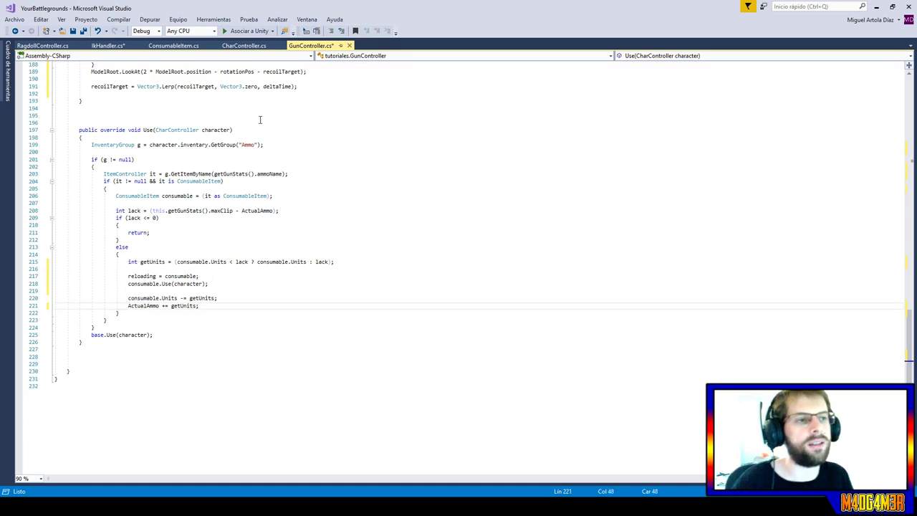
pyautogui.click(84, 32)
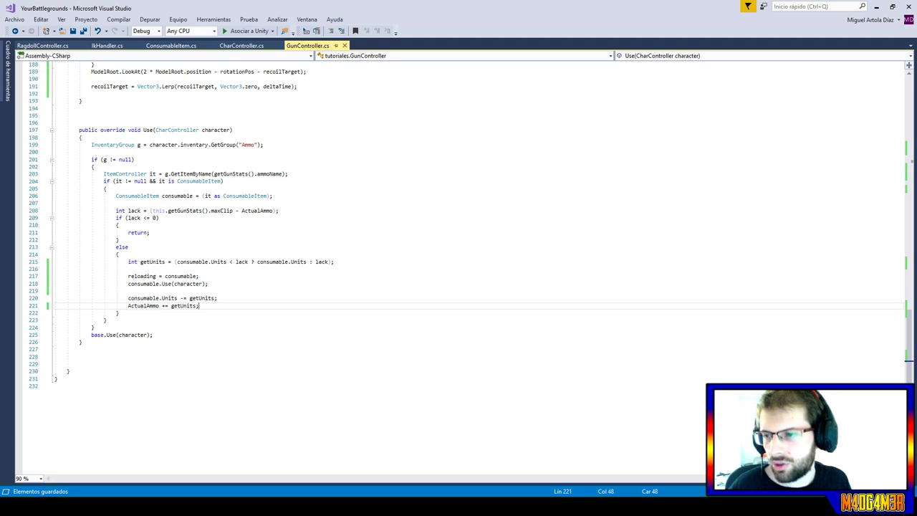
# In ConsumableItem.cs, add an 'if (consumeStats.ShowOnUse)' block after SetLayerWeight in Use.
pyautogui.click(171, 45)
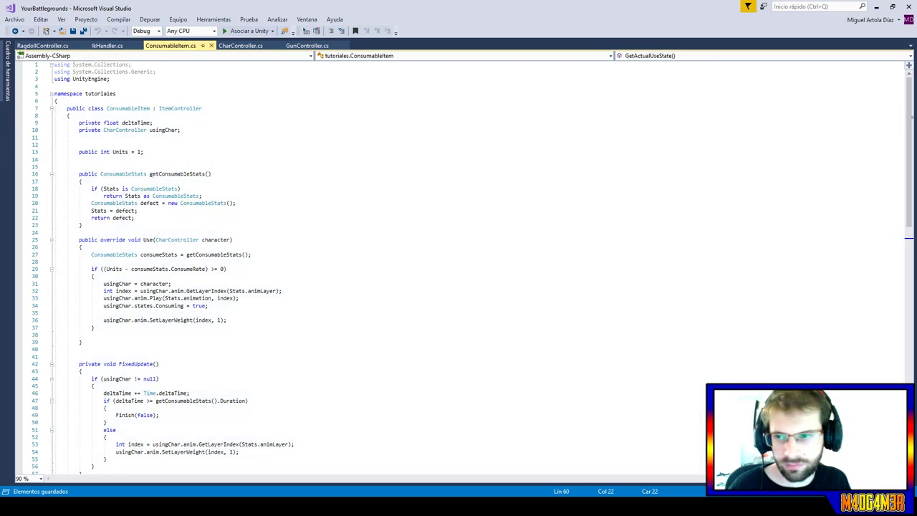
pyautogui.click(229, 254)
pyautogui.click(258, 306)
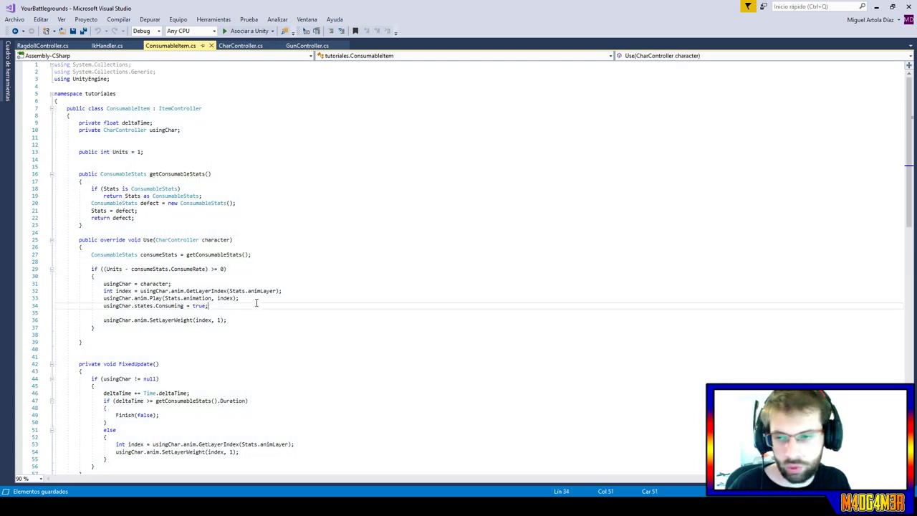
pyautogui.click(247, 320)
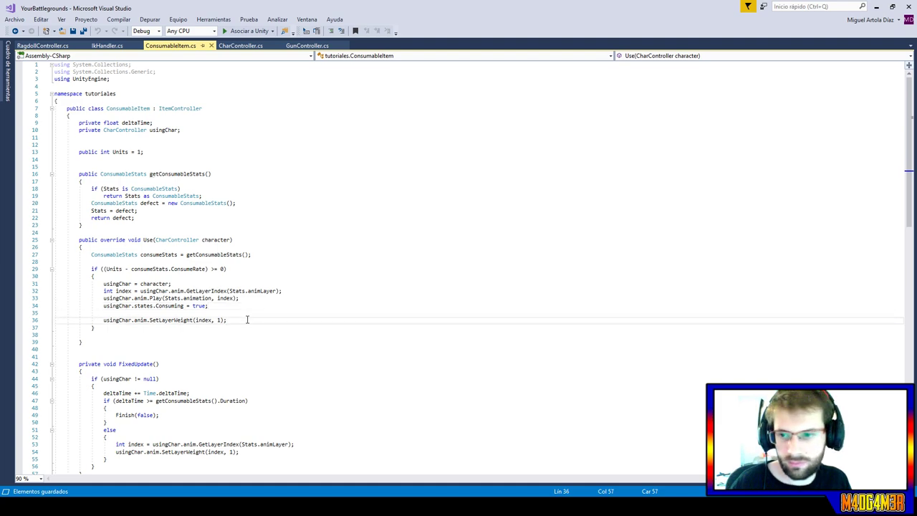
pyautogui.press('Return')
pyautogui.press('Return')
pyautogui.press('Return')
pyautogui.press('Up')
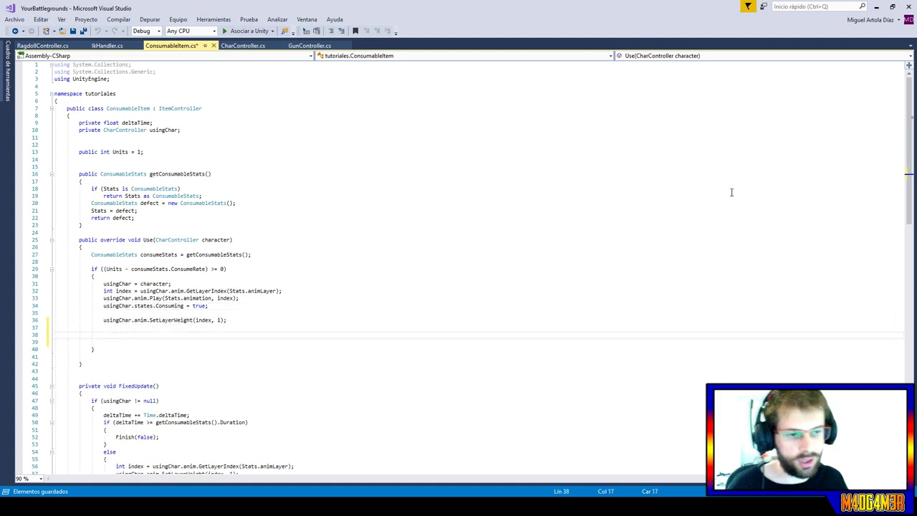
pyautogui.write('if (')
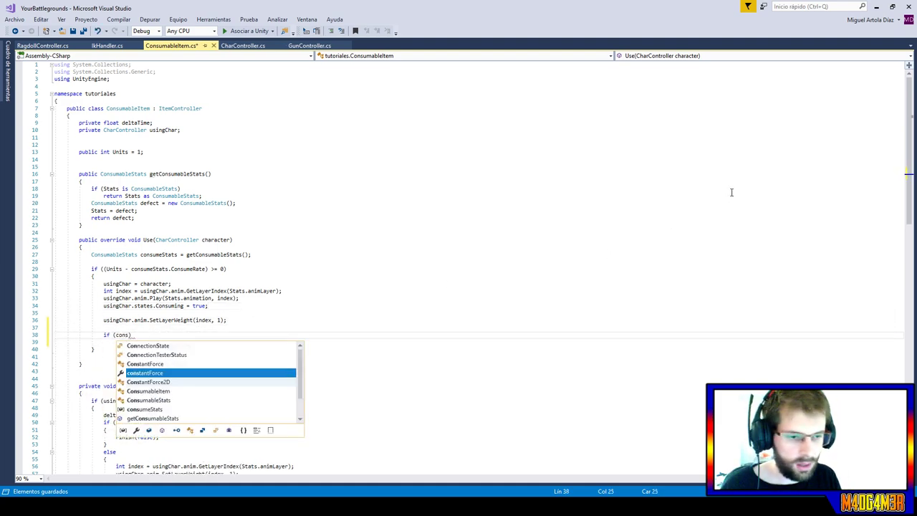
pyautogui.write('consum')
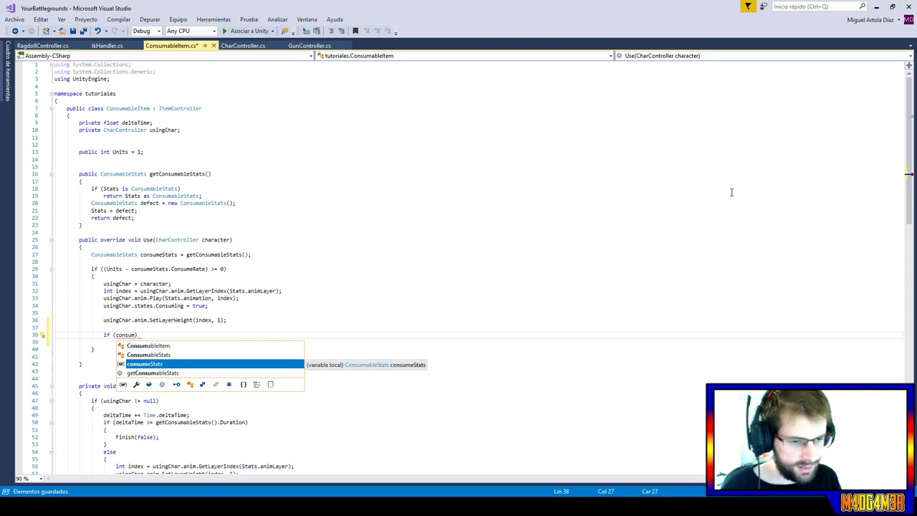
pyautogui.press('Tab')
pyautogui.write('.')
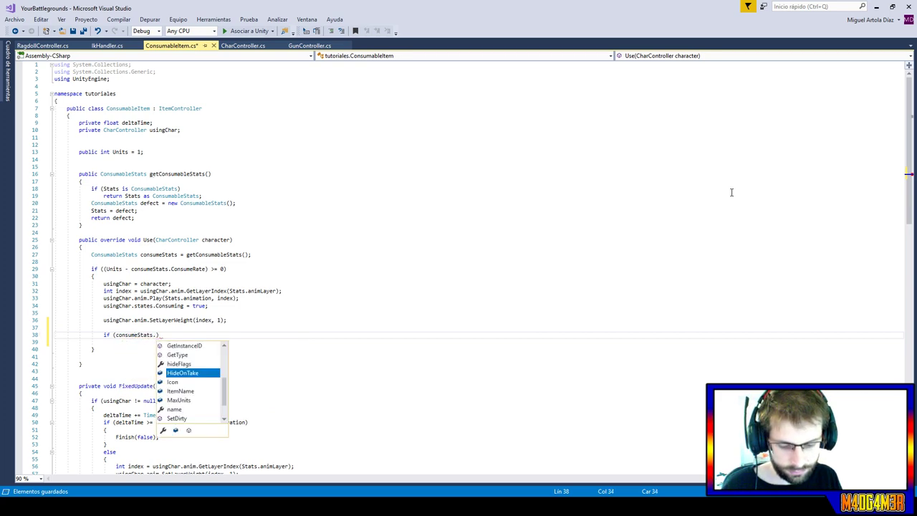
pyautogui.write('Sh')
pyautogui.press('Tab')
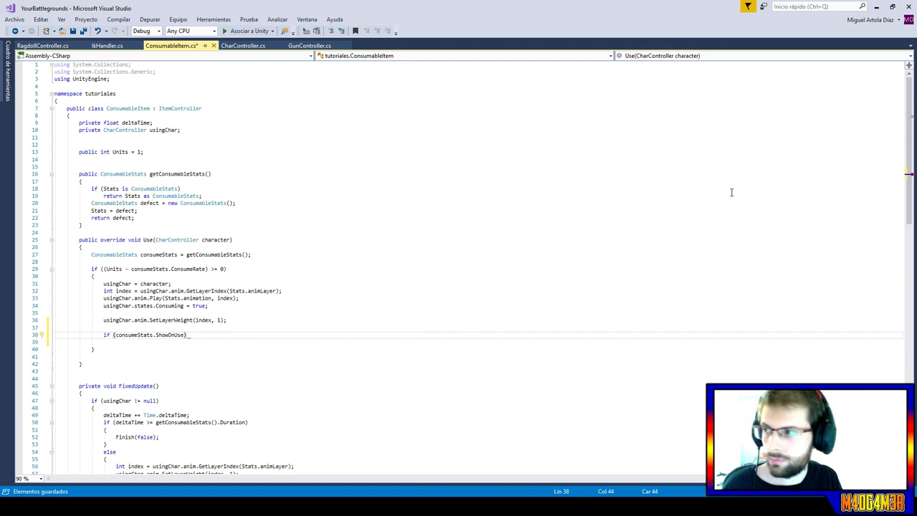
pyautogui.write('{')
pyautogui.press('Return')
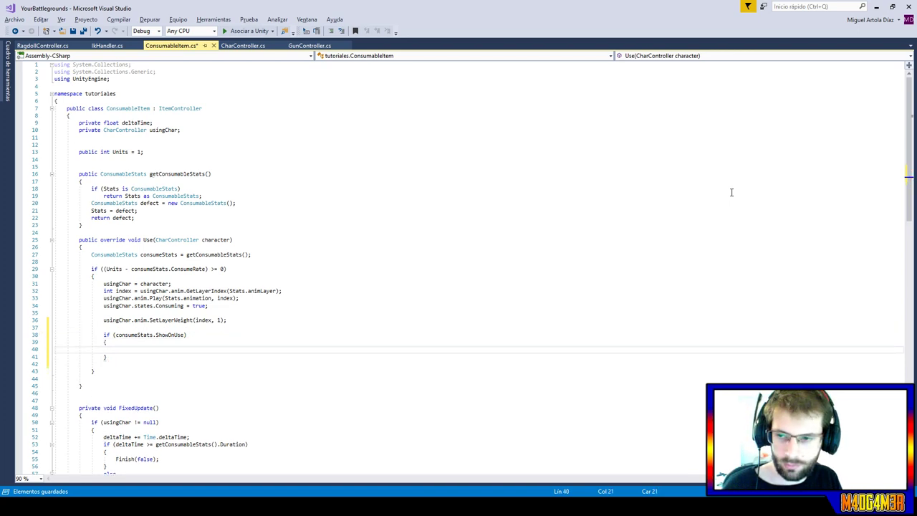
# Inside the block, set usingChar.ik.DisableHands = true.
pyautogui.write('us')
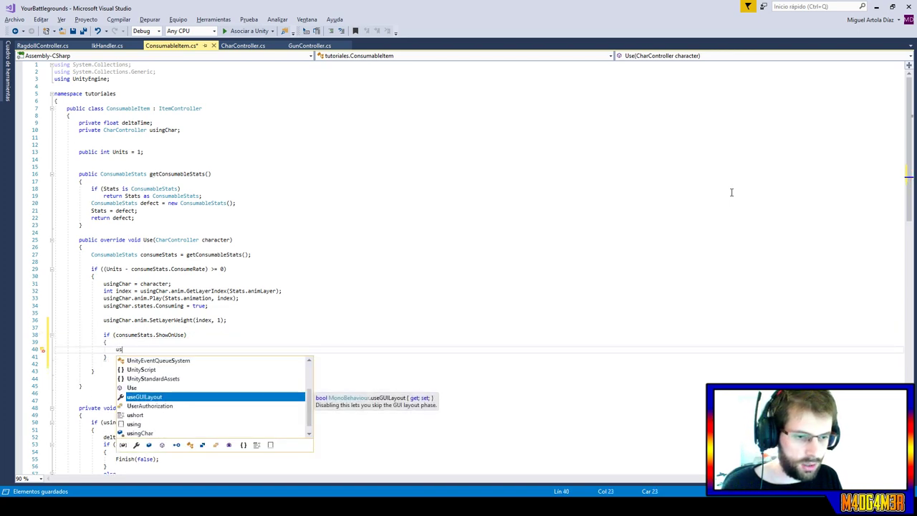
pyautogui.write('in')
pyautogui.press('Down')
pyautogui.press('Tab')
pyautogui.write('.')
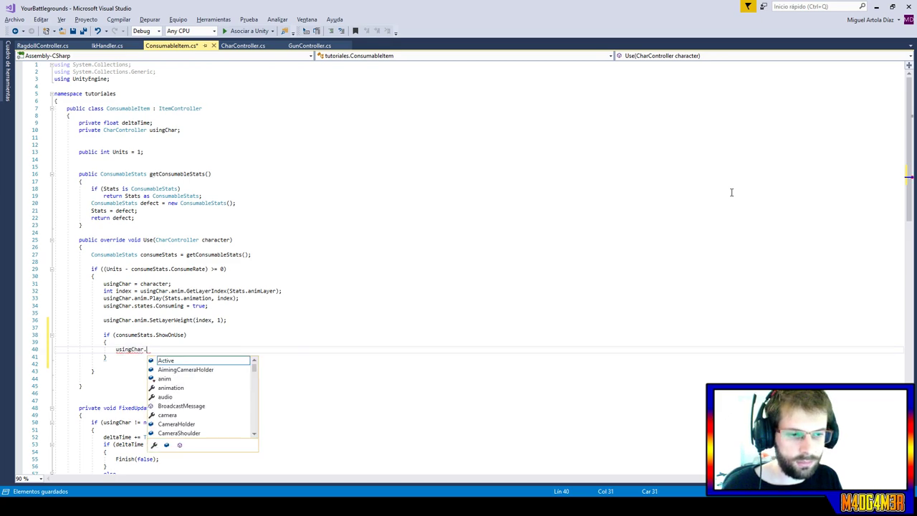
pyautogui.write('ik.')
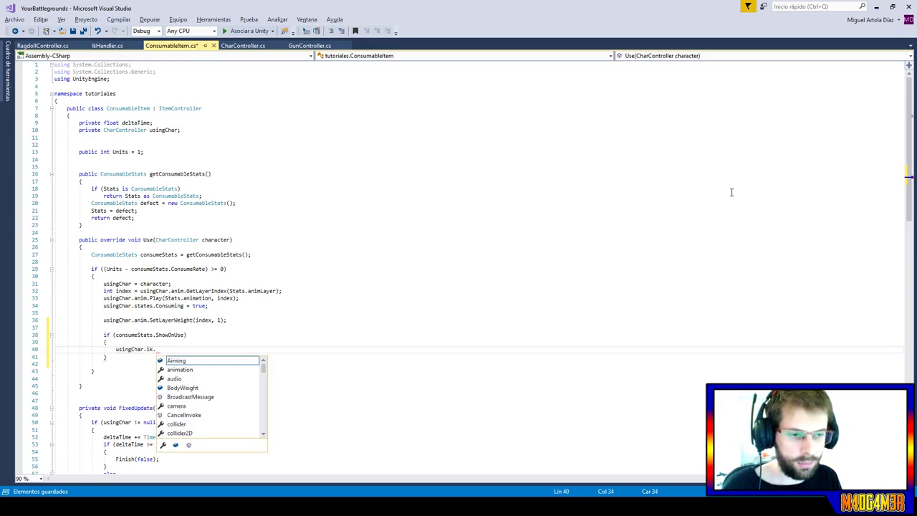
pyautogui.write('dis')
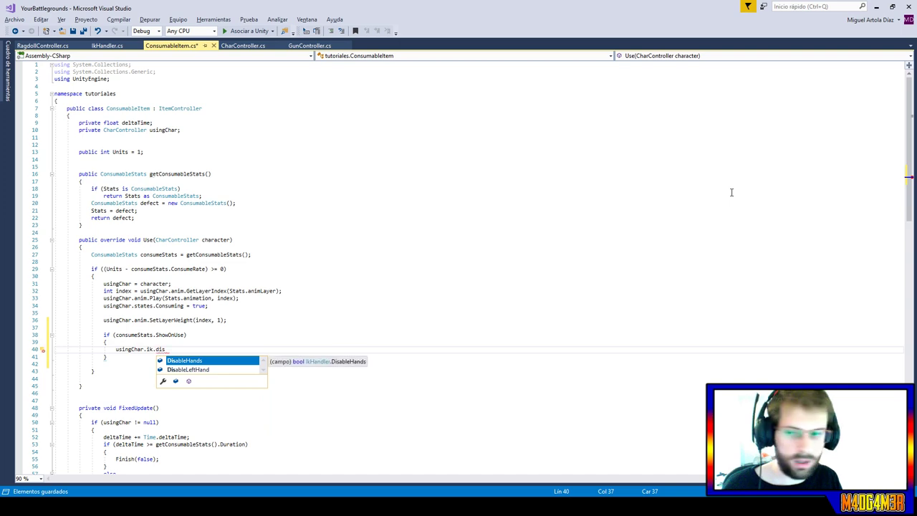
pyautogui.press('Down')
pyautogui.press('Tab')
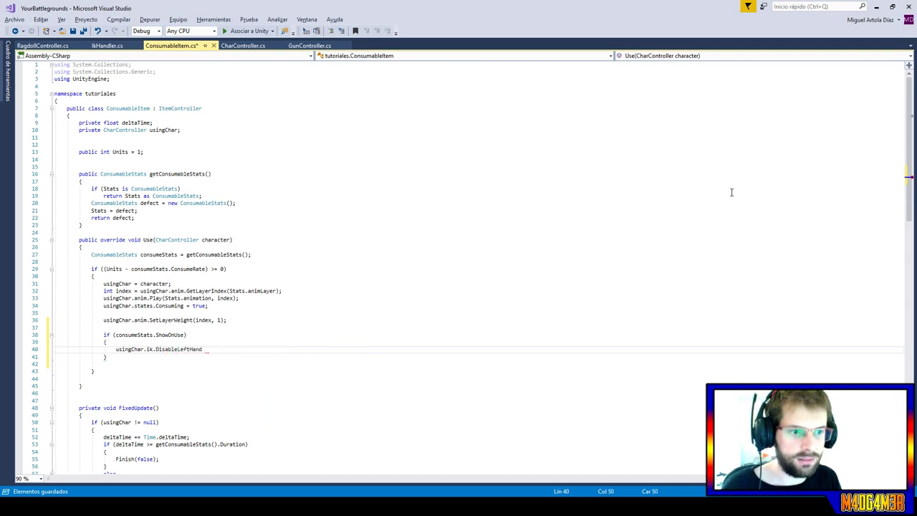
pyautogui.write('= t')
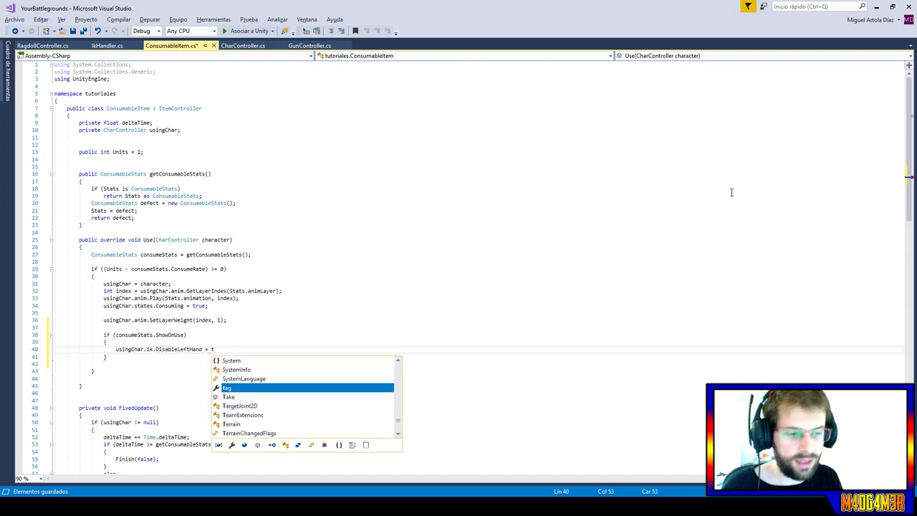
pyautogui.write('rue;')
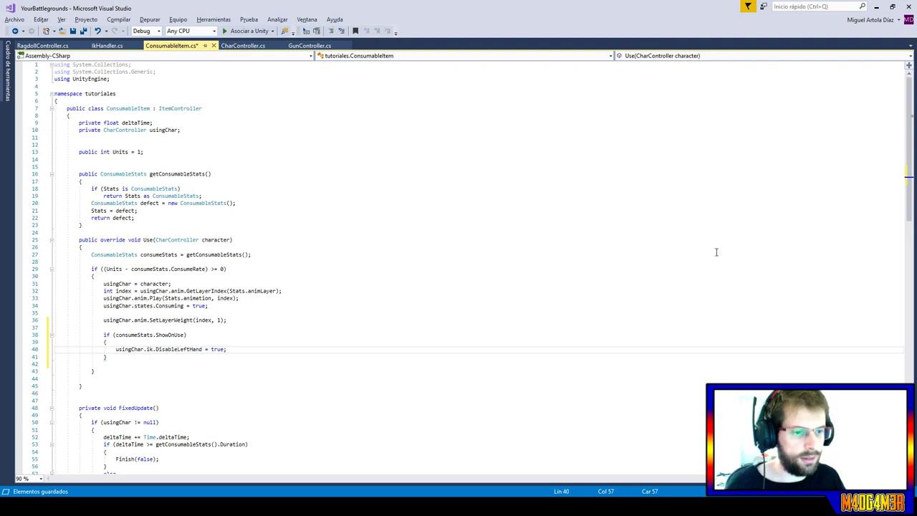
pyautogui.doubleClick(167, 351)
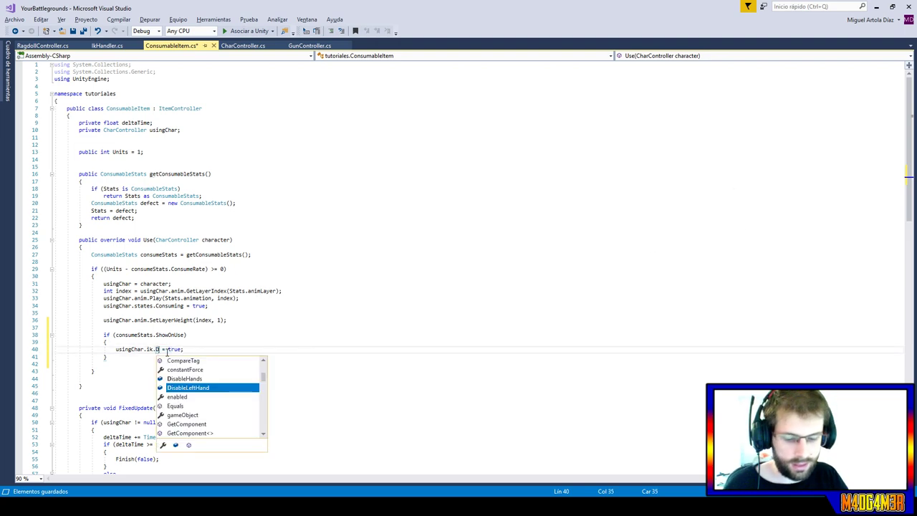
pyautogui.write('DisableHands')
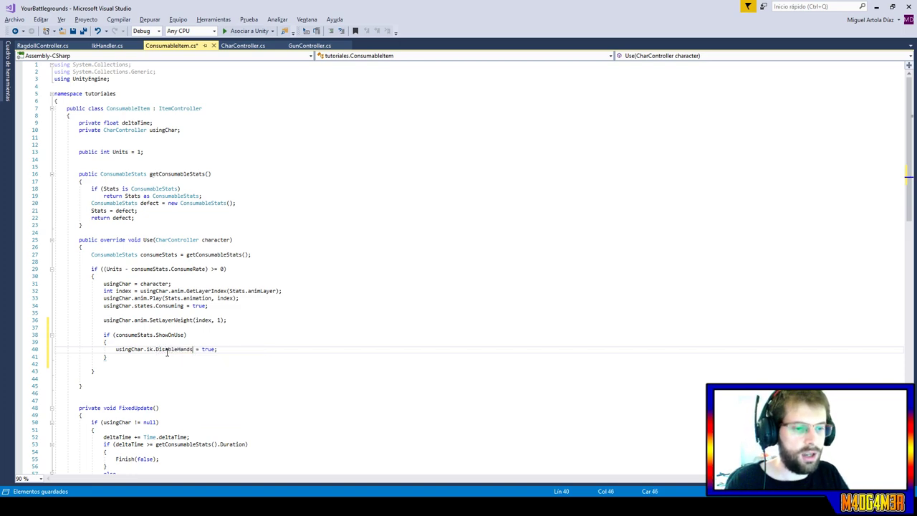
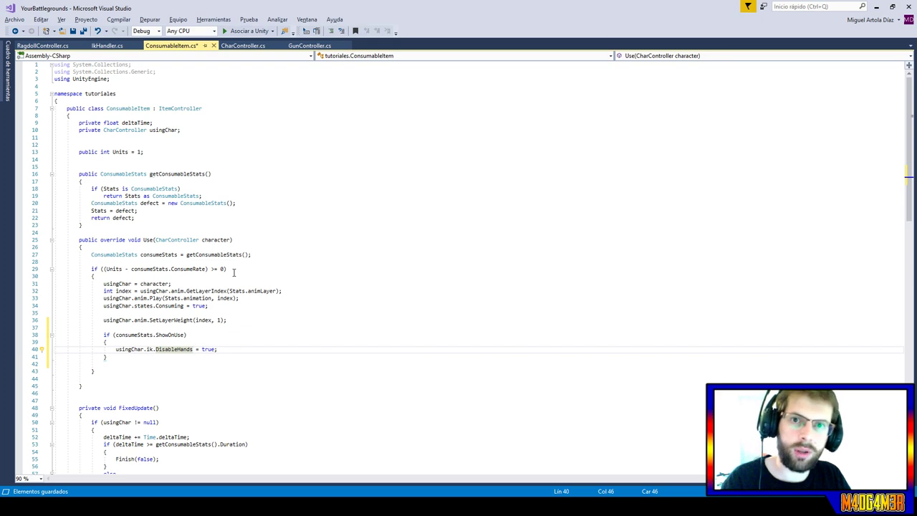
# Go to the ConsumableStats definition and add 'public bool DisableLeftHand = true;'.
pyautogui.doubleClick(176, 196)
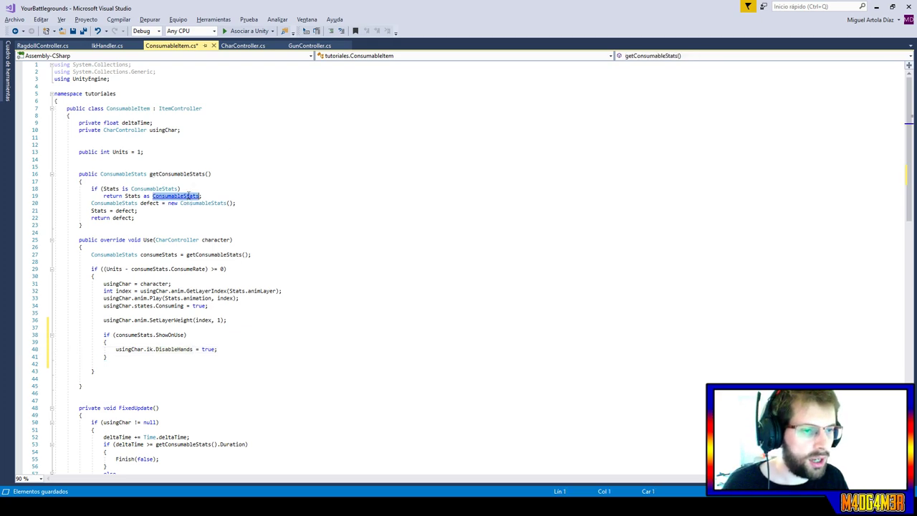
pyautogui.press('F12')
pyautogui.click(178, 196)
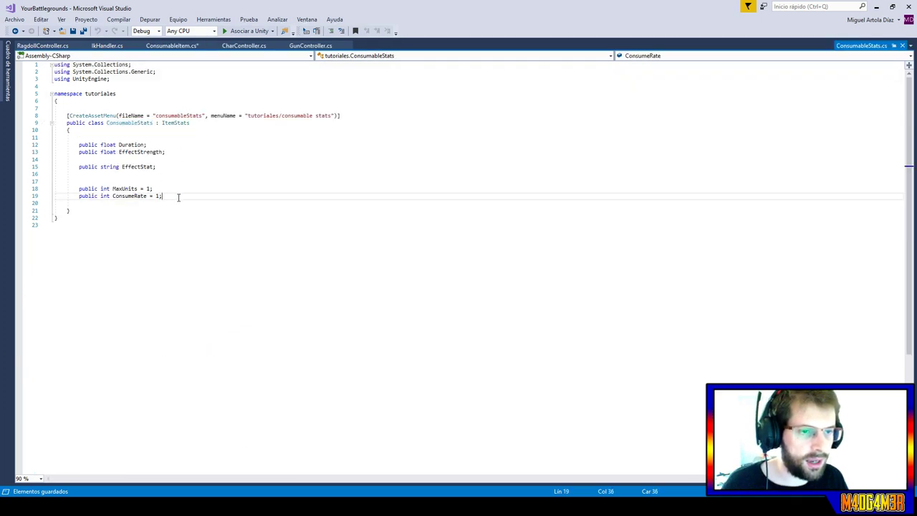
pyautogui.press('Return')
pyautogui.press('Return')
pyautogui.write('pu')
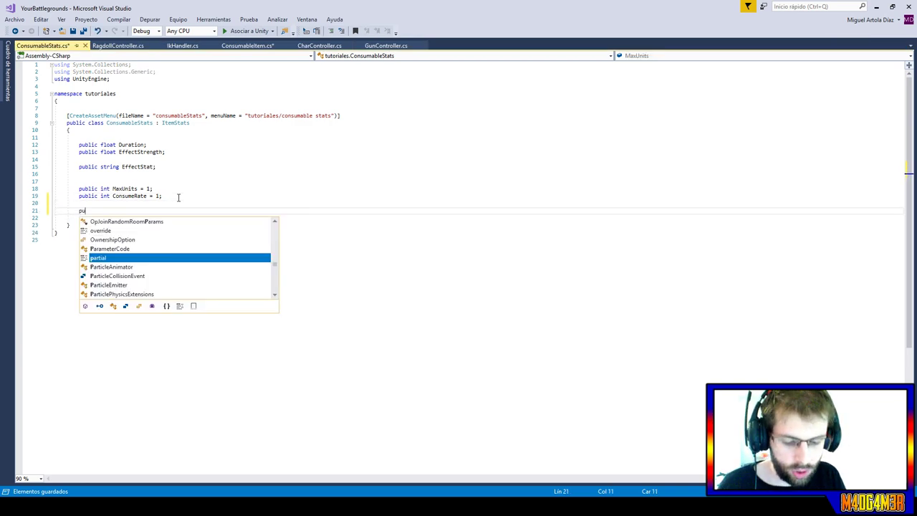
pyautogui.write('blic boo')
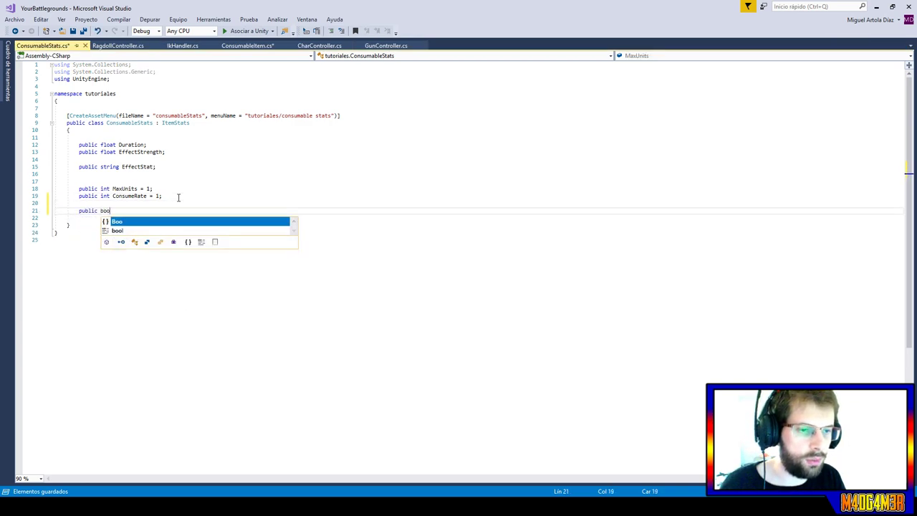
pyautogui.write('l DisableH')
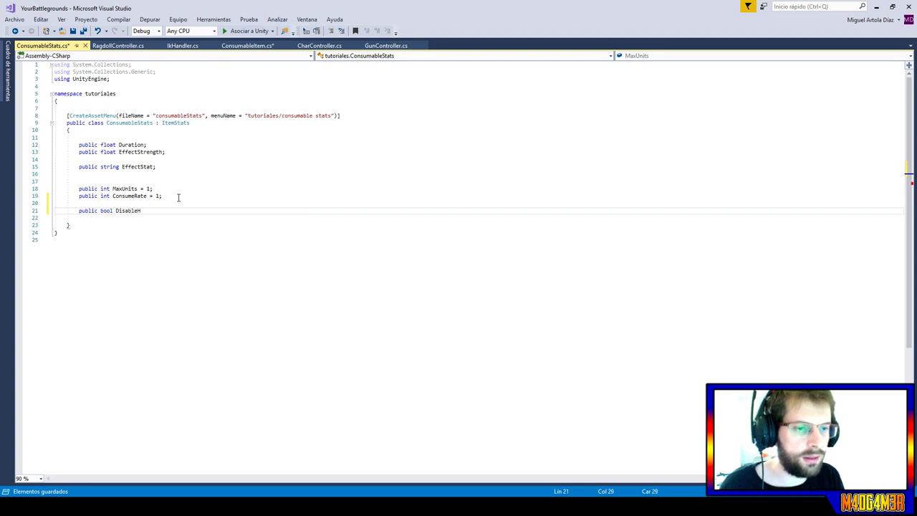
pyautogui.press('BackSpace')
pyautogui.write('LeftHand')
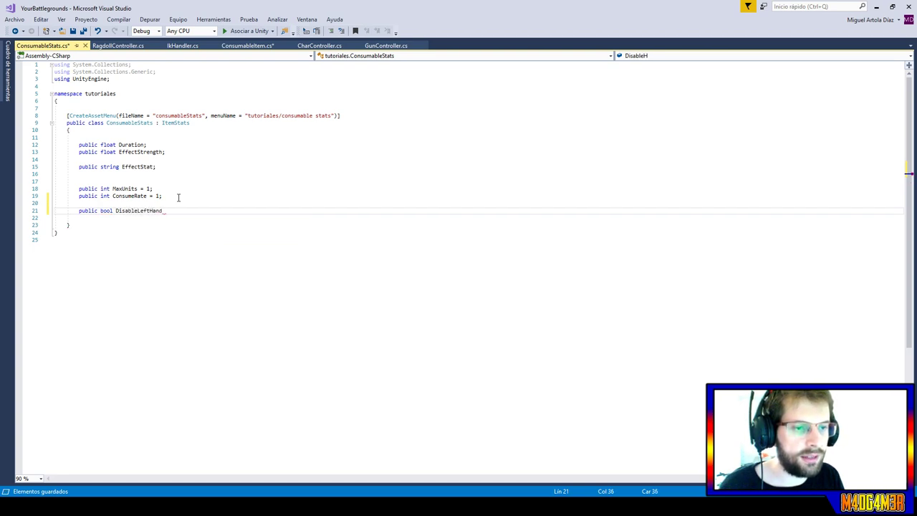
pyautogui.write(';')
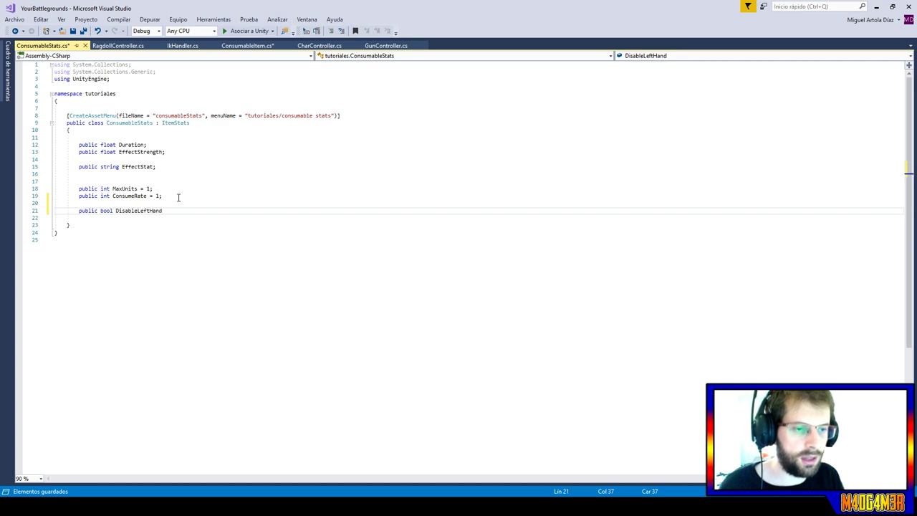
pyautogui.write('tru')
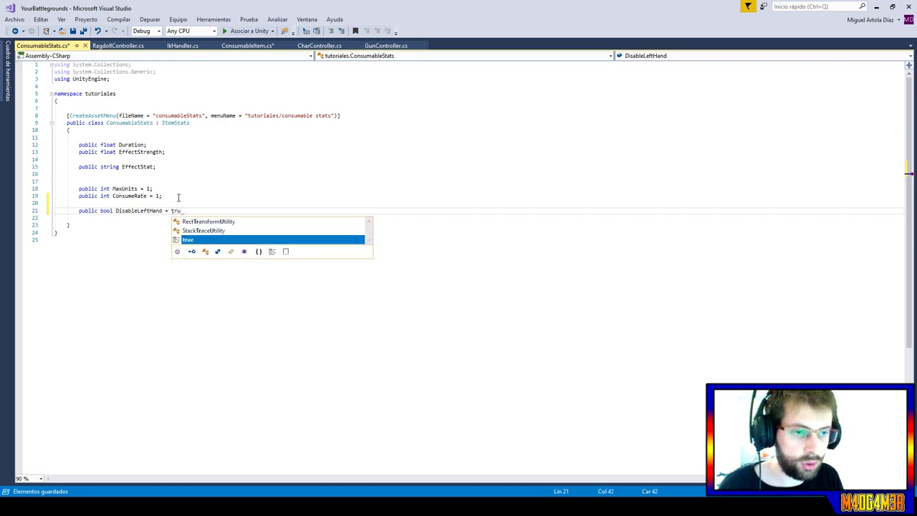
pyautogui.write('e;')
# Duplicate that field as 'public bool DisableBothHands = false;'.
pyautogui.hotkey('shift', 'Up')
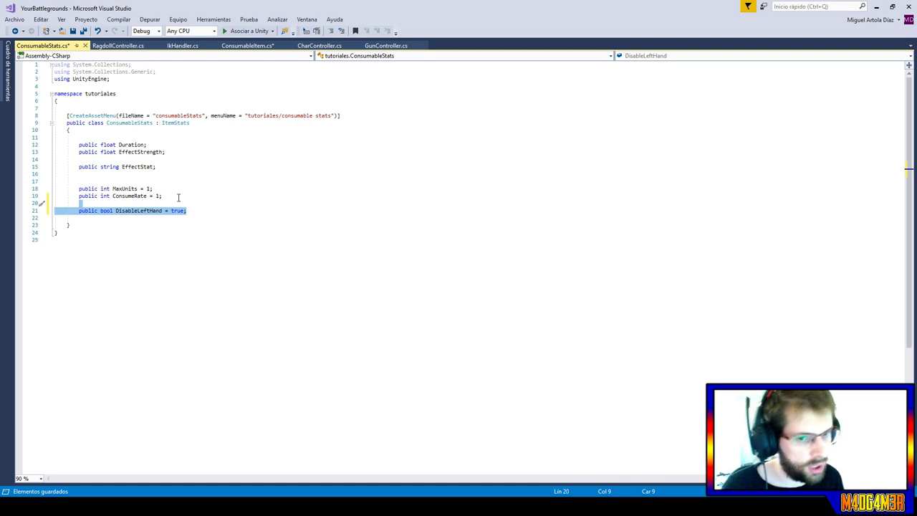
pyautogui.hotkey('ctrl', 'c')
pyautogui.press('Right')
pyautogui.hotkey('ctrl', 'v')
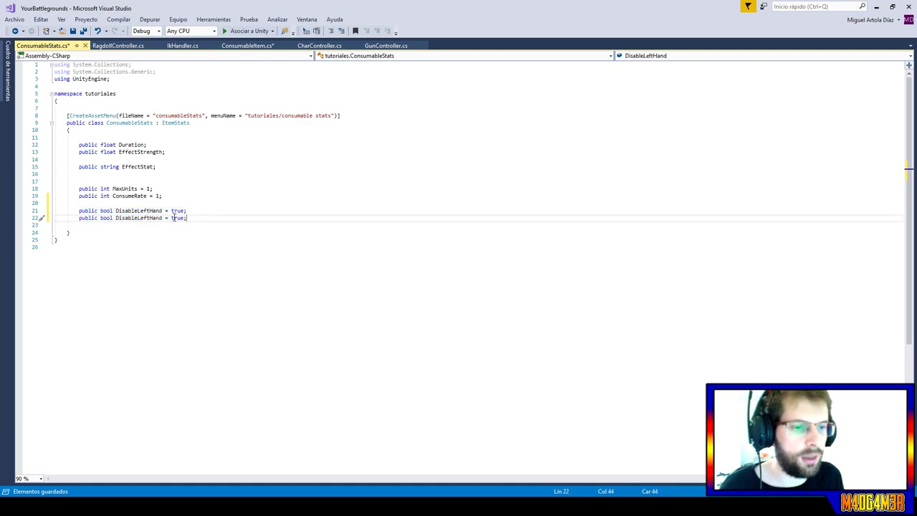
pyautogui.moveTo(137, 218); pyautogui.dragTo(149, 218)
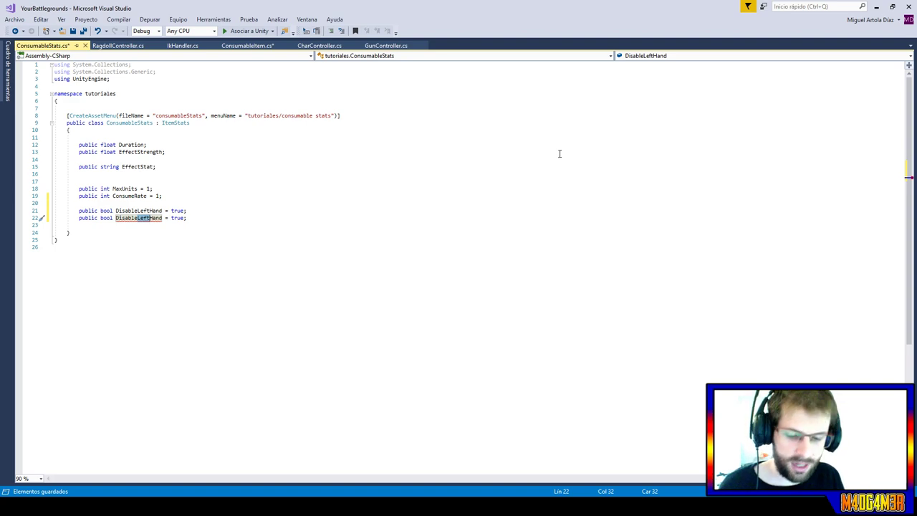
pyautogui.write('RBoth')
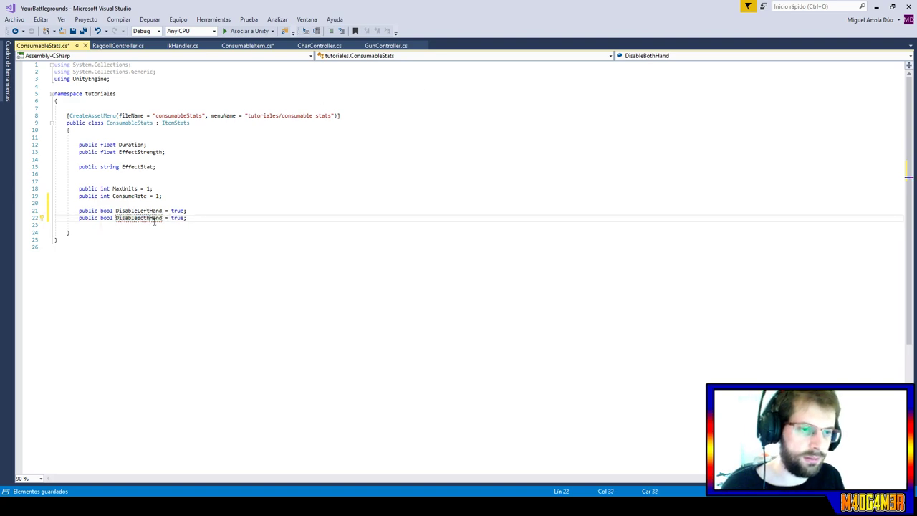
pyautogui.click(163, 218)
pyautogui.write('s')
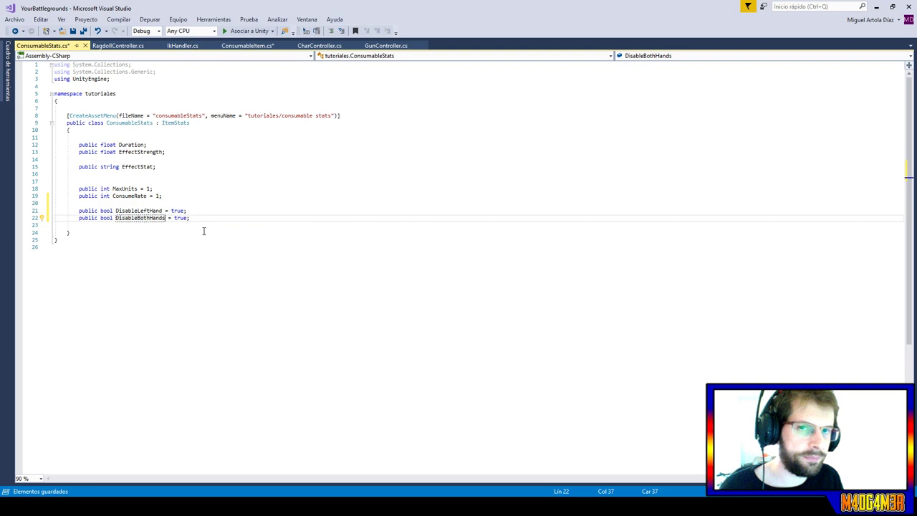
pyautogui.doubleClick(180, 218)
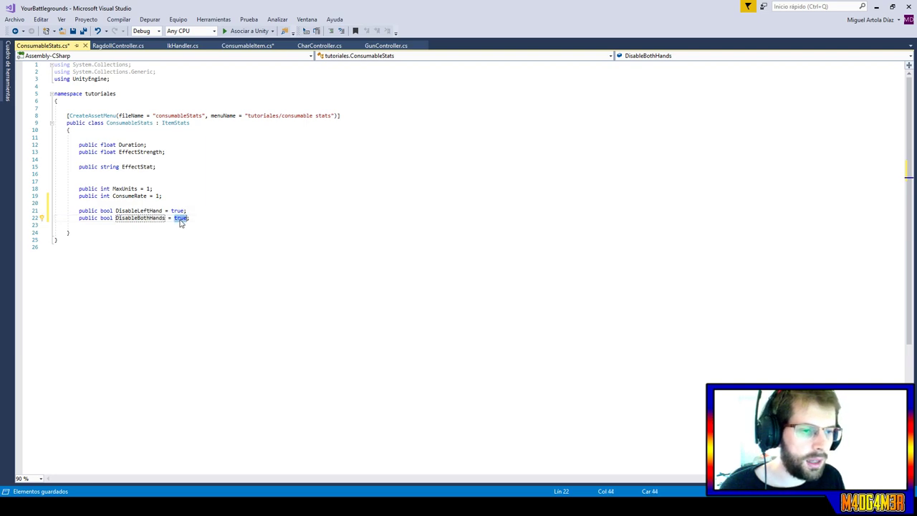
pyautogui.write('false')
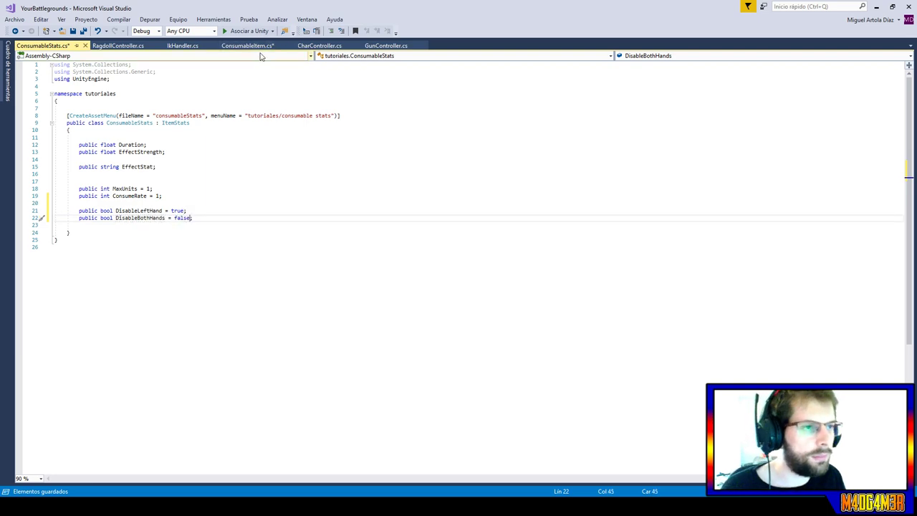
# In ConsumableItem, save all and replace line 40's true value with consumeStats.DisableLeftHand.
pyautogui.click(255, 46)
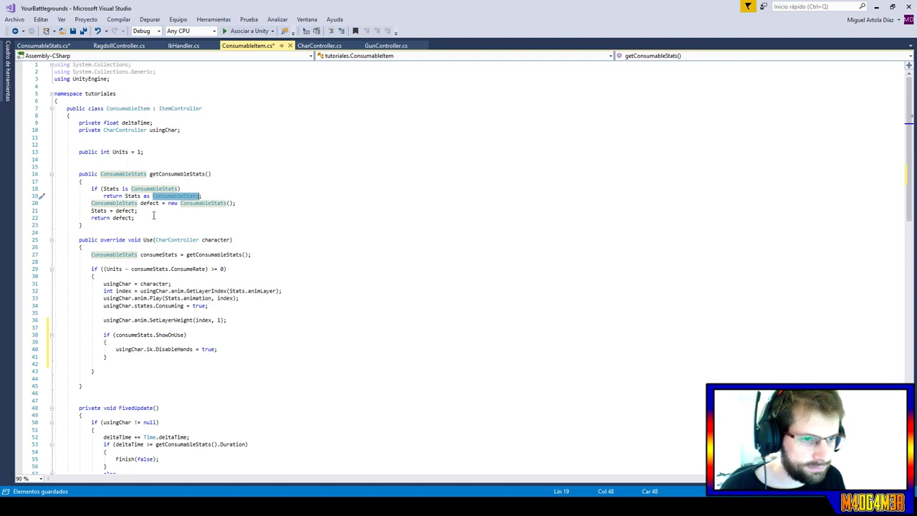
pyautogui.hotkey('ctrl', 'shift', 's')
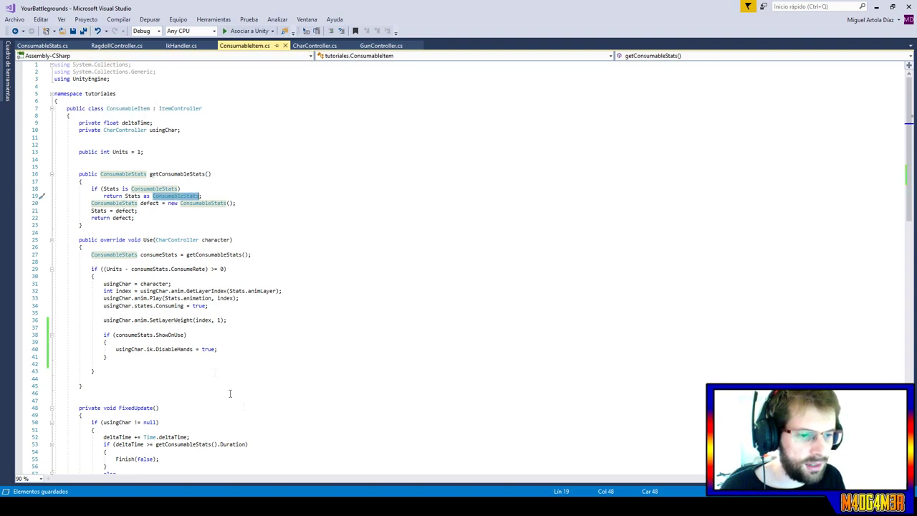
pyautogui.doubleClick(208, 349)
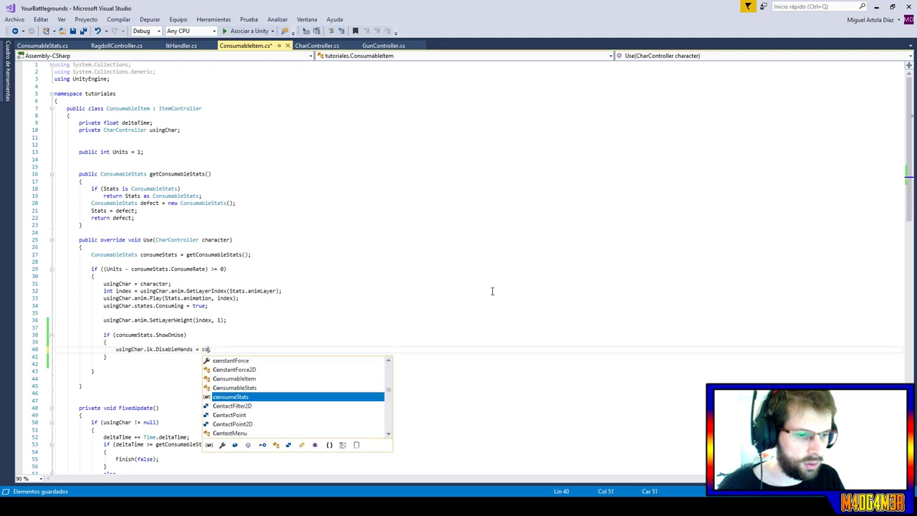
pyautogui.write('consu')
pyautogui.press('Tab')
pyautogui.write('.')
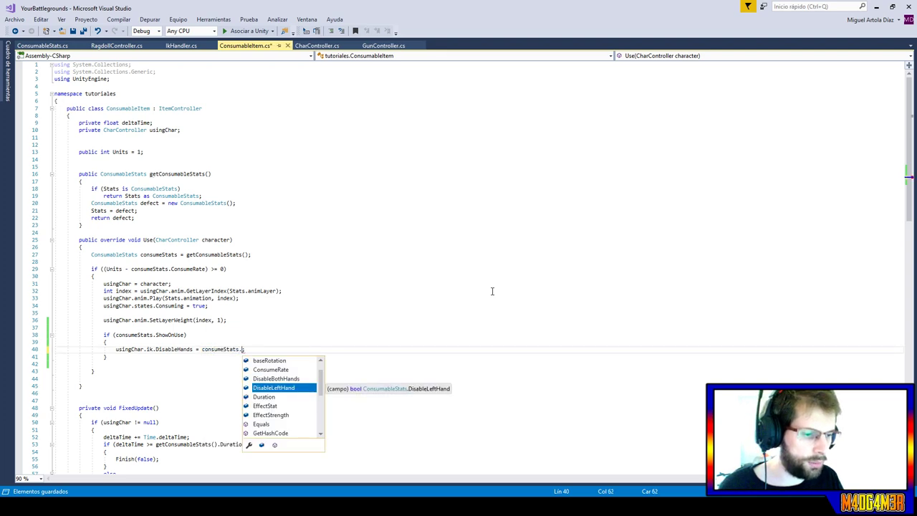
pyautogui.press('Tab')
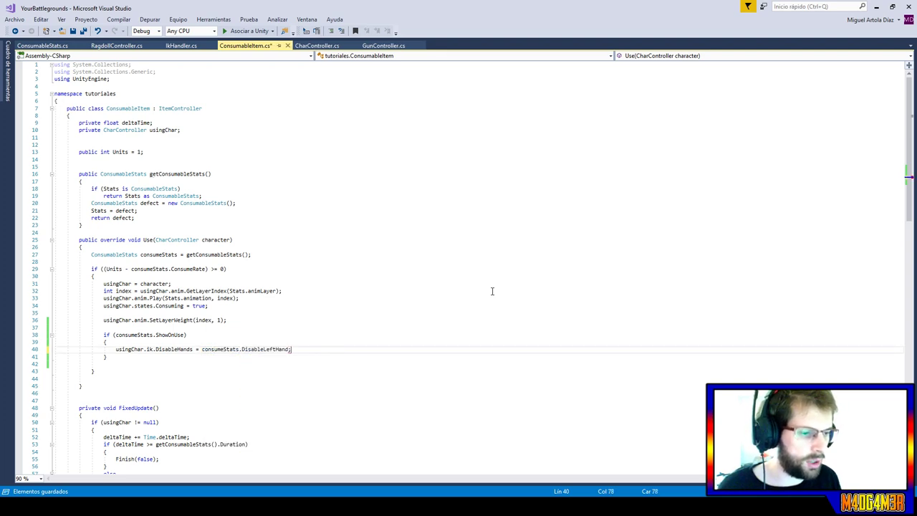
# Add a usingChar.ik.DisableHands line and make line 40 target ik.DisableLeftHand.
pyautogui.press('Return')
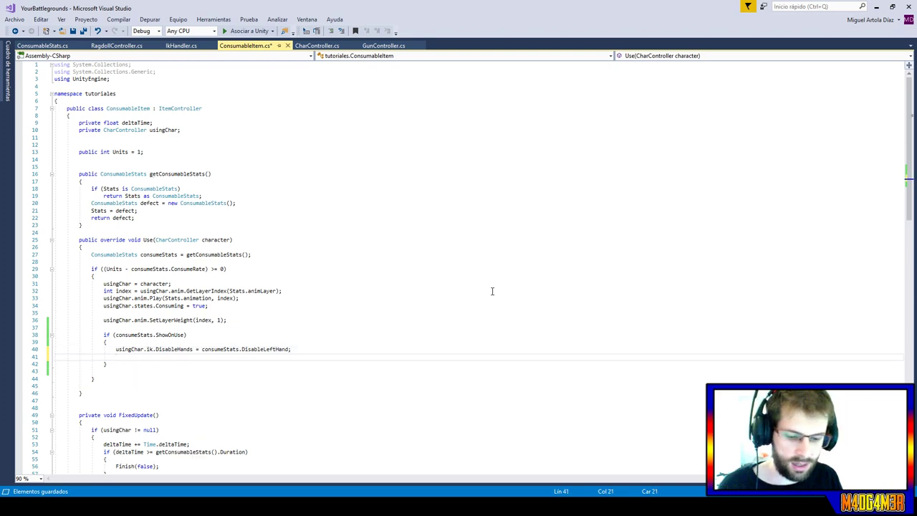
pyautogui.write('usin')
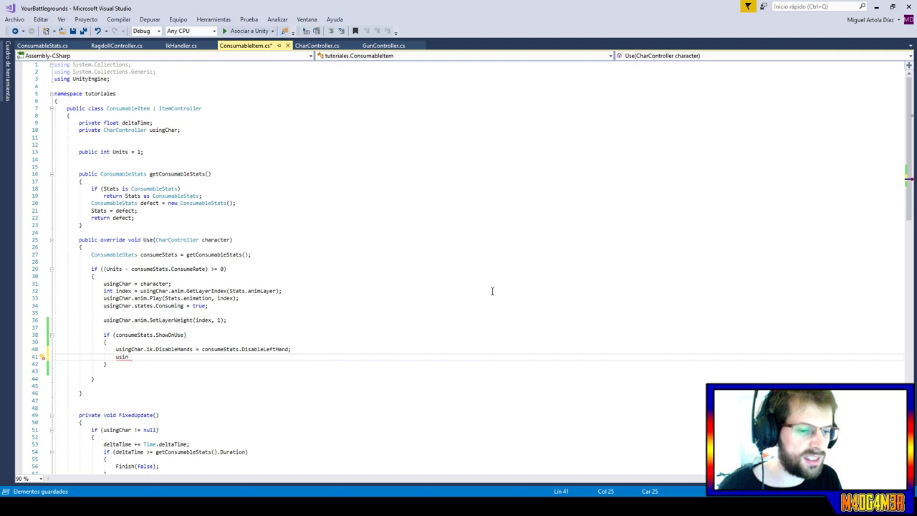
pyautogui.write('gChar.')
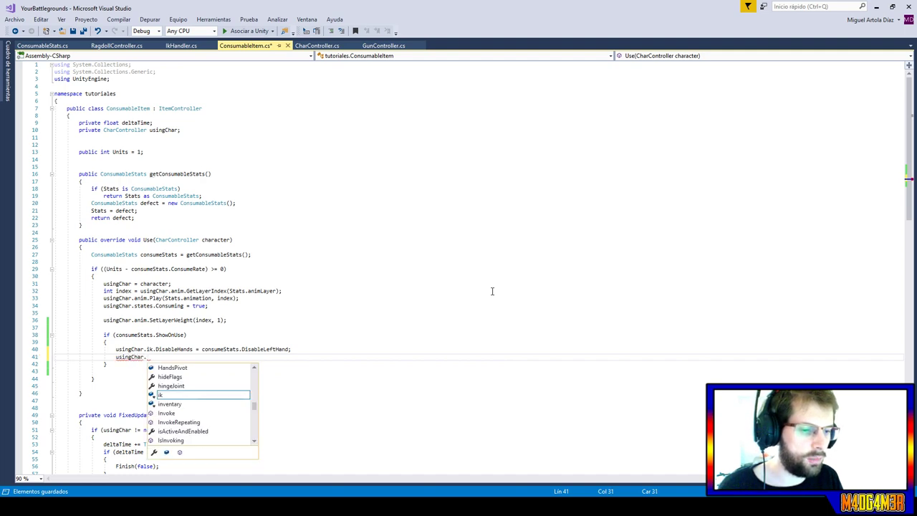
pyautogui.write('ik.di')
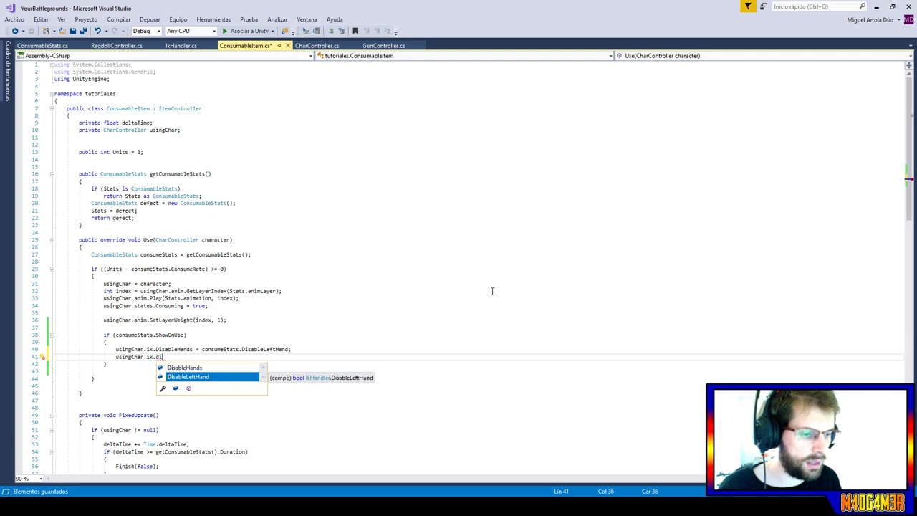
pyautogui.press('Up')
pyautogui.press('Tab')
pyautogui.doubleClick(174, 349)
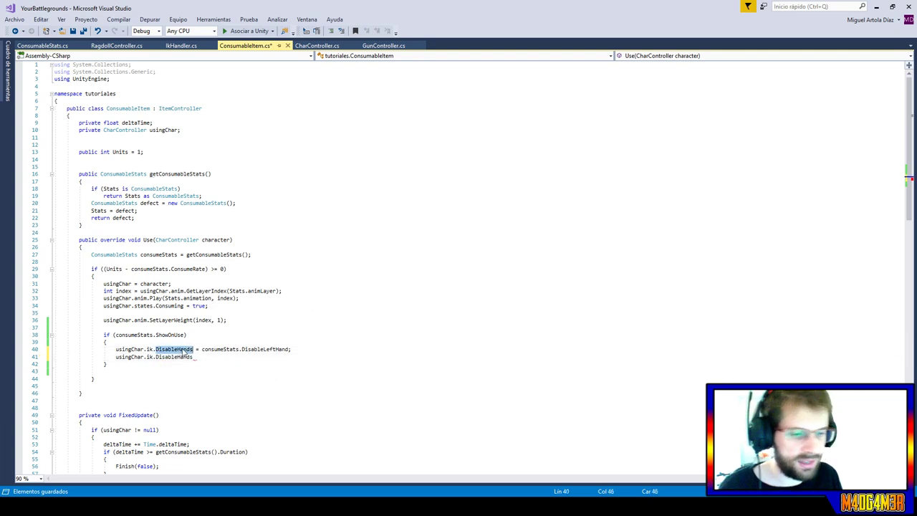
pyautogui.write('Di')
pyautogui.press('Down')
pyautogui.press('Tab')
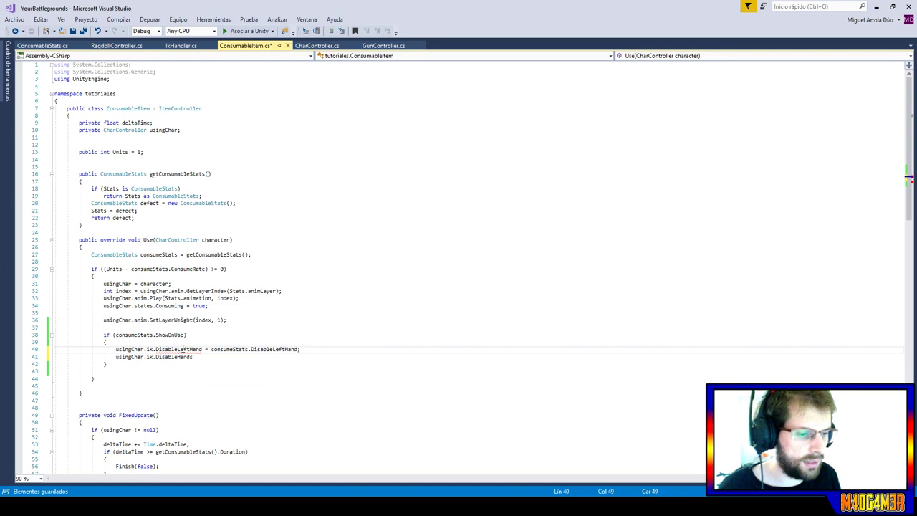
# Assign consumeStats.DisableBothHands to ik.DisableHands on line 41.
pyautogui.moveTo(206, 349); pyautogui.dragTo(315, 351)
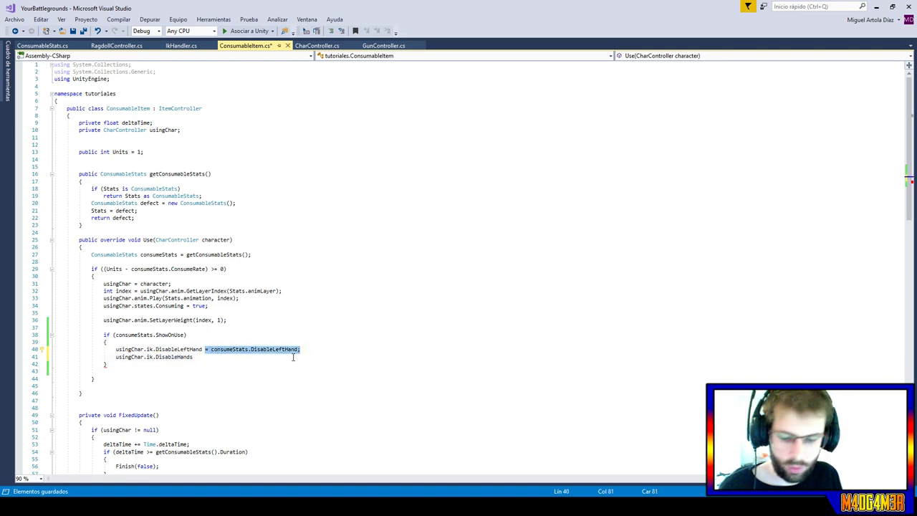
pyautogui.hotkey('ctrl', 'c')
pyautogui.click(293, 357)
pyautogui.hotkey('ctrl', 'v')
pyautogui.doubleClick(270, 357)
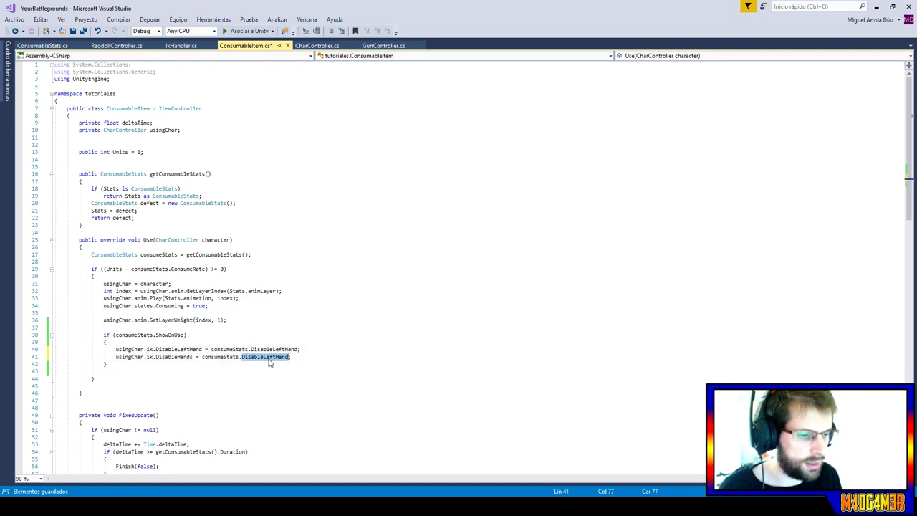
pyautogui.hotkey('ctrl', 'space')
pyautogui.press('Up')
pyautogui.press('Tab')
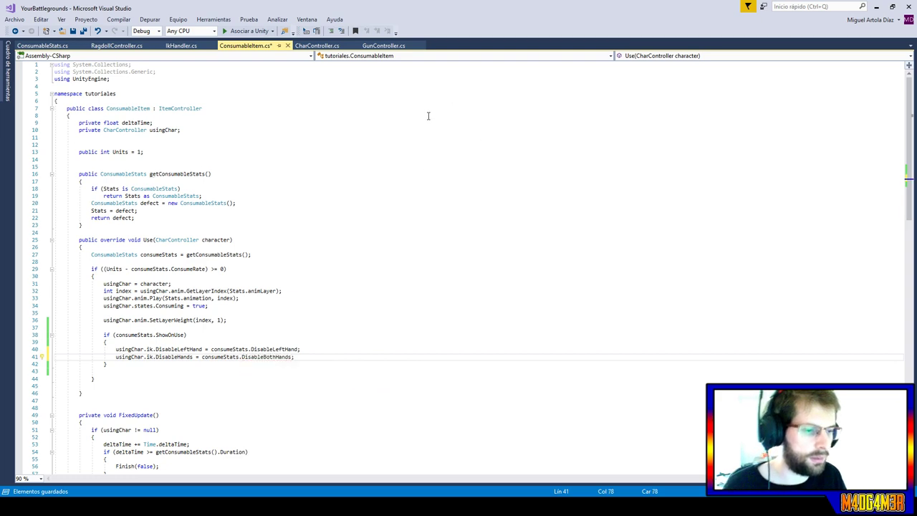
pyautogui.click(344, 256)
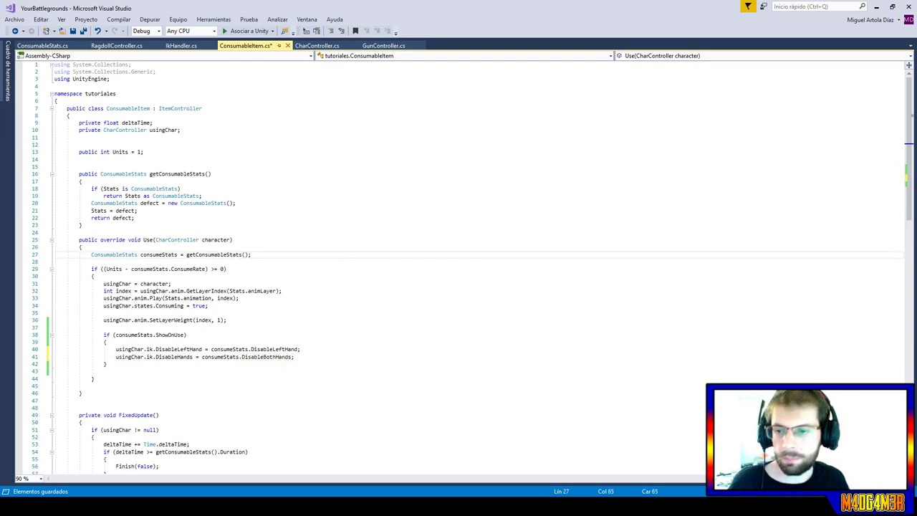
# Call this.Show() after the hand IK assignments.
pyautogui.click(303, 355)
pyautogui.press('Return')
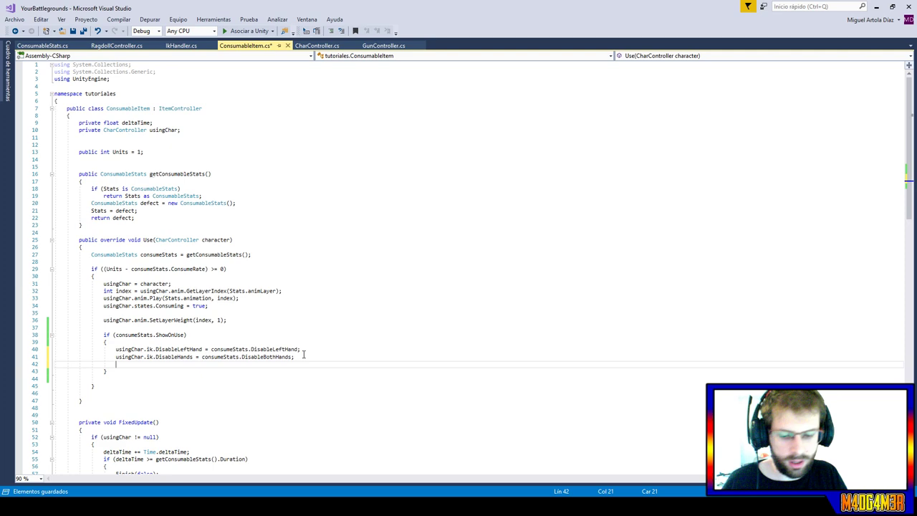
pyautogui.write('this.sh')
pyautogui.press('Tab')
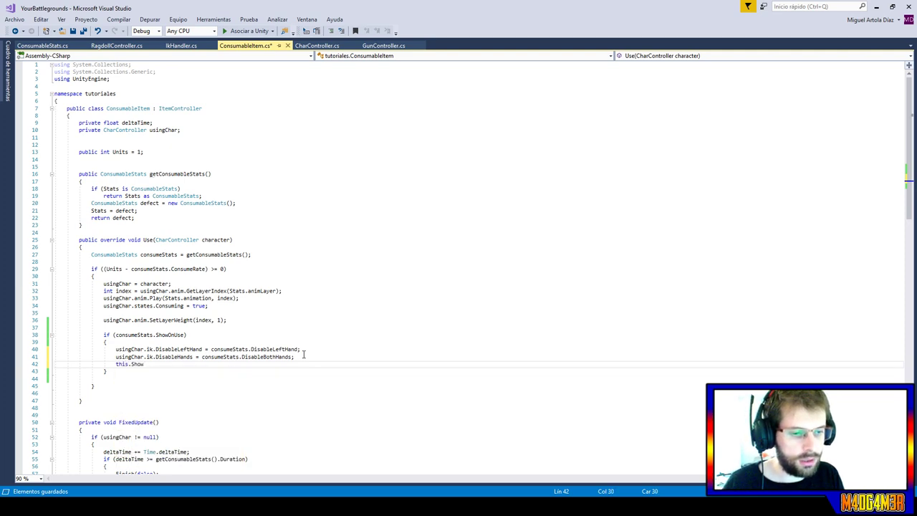
pyautogui.write('();')
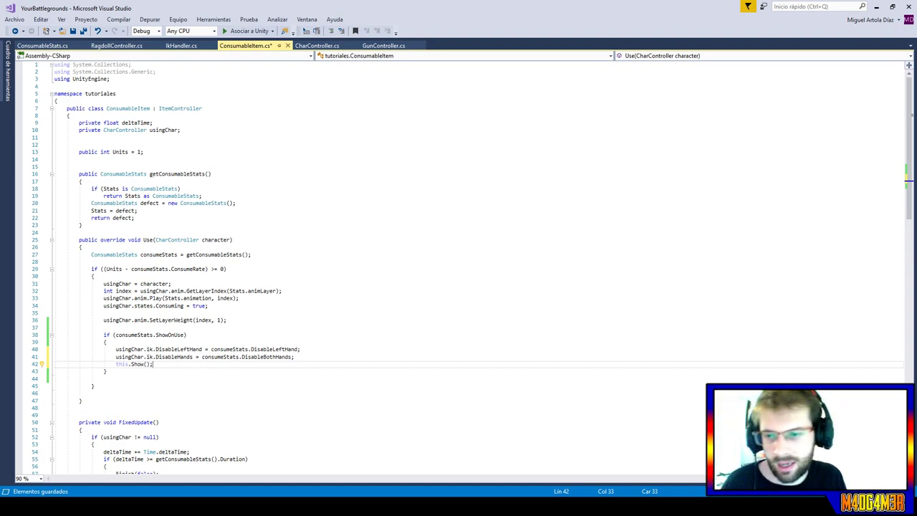
# In Finish, add an if (consumeStats.ShowOnUse) block after the Units decrement.
pyautogui.click(290, 261)
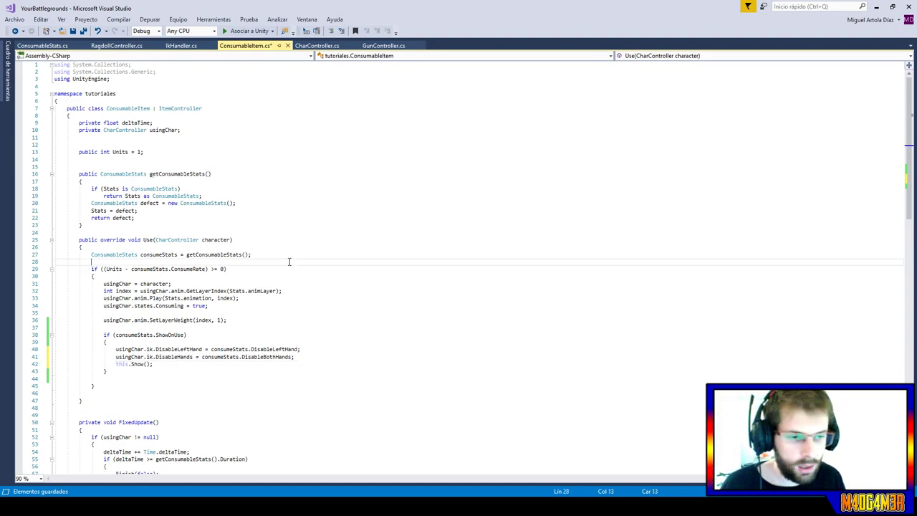
pyautogui.scroll(-6, 255, 404)
pyautogui.scroll(-6, 254, 404)
pyautogui.scroll(3, 254, 404)
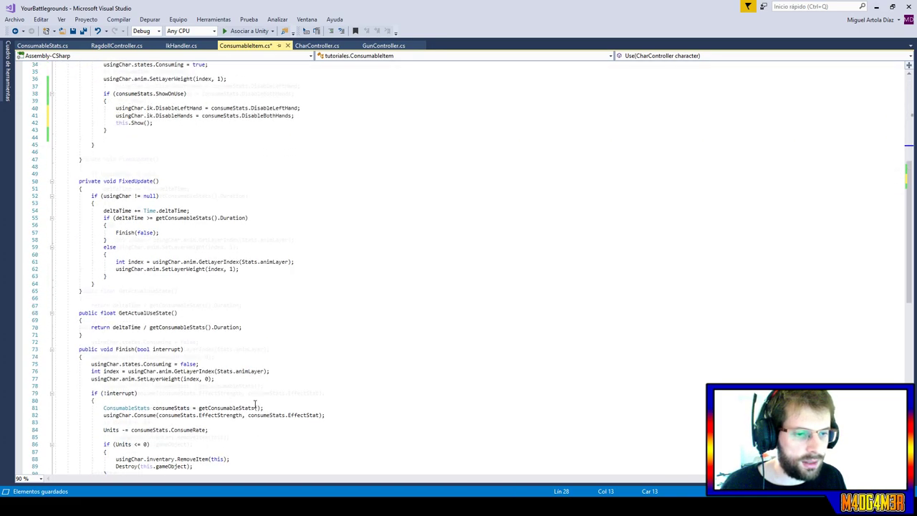
pyautogui.scroll(-3, 254, 404)
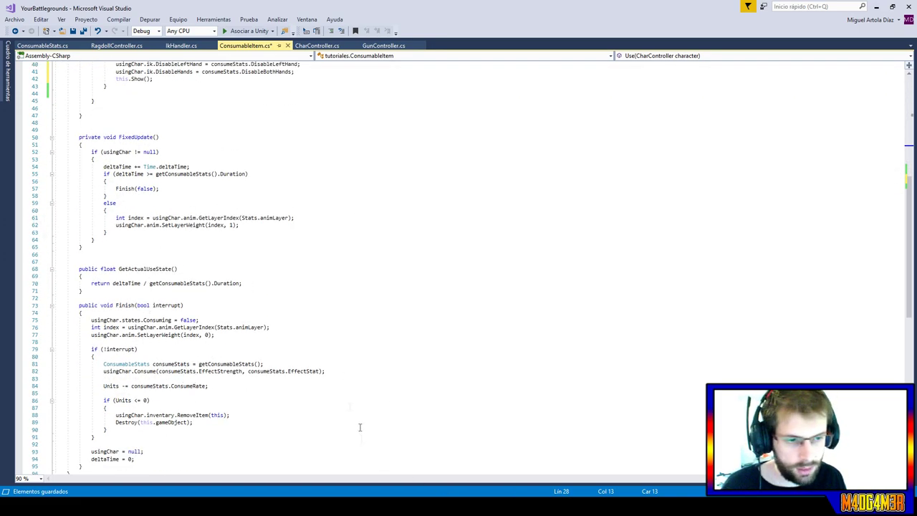
pyautogui.click(185, 391)
pyautogui.press('Return')
pyautogui.press('Return')
pyautogui.press('Up')
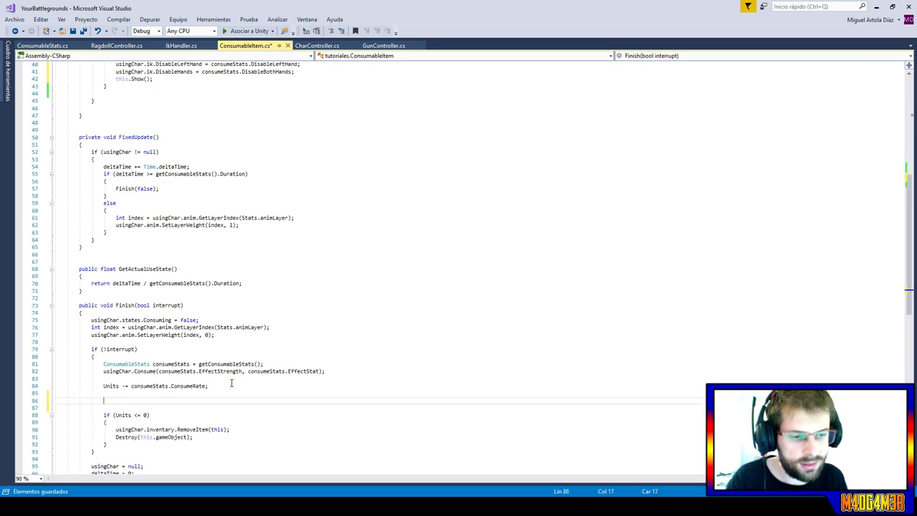
pyautogui.write('if (')
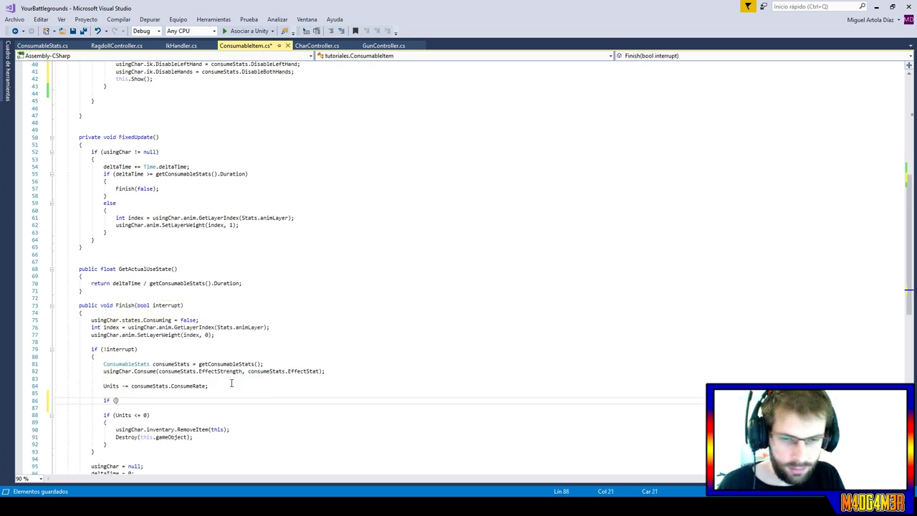
pyautogui.write('consumeStats.')
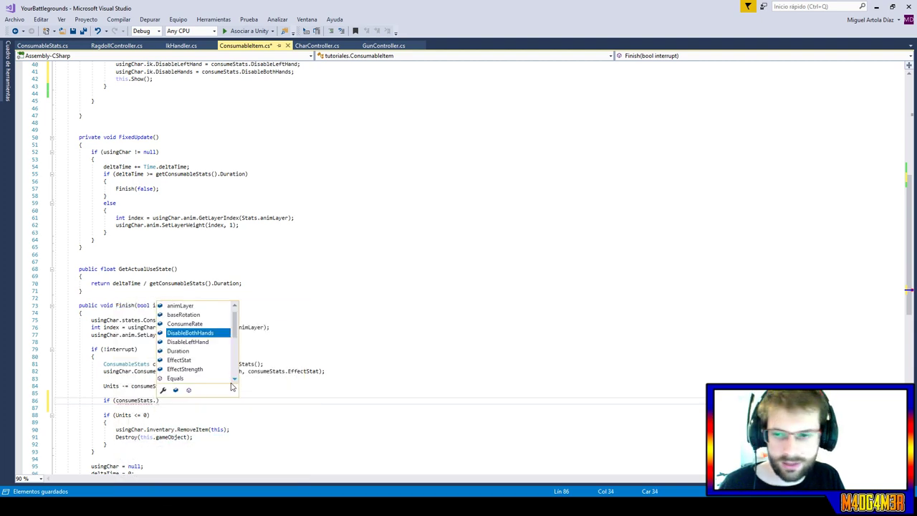
pyautogui.write('sh')
pyautogui.press('Tab')
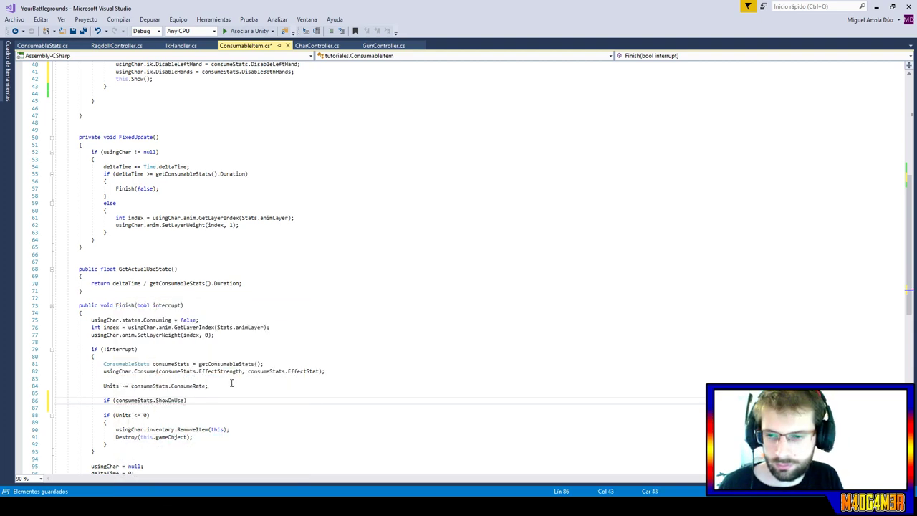
pyautogui.write(')')
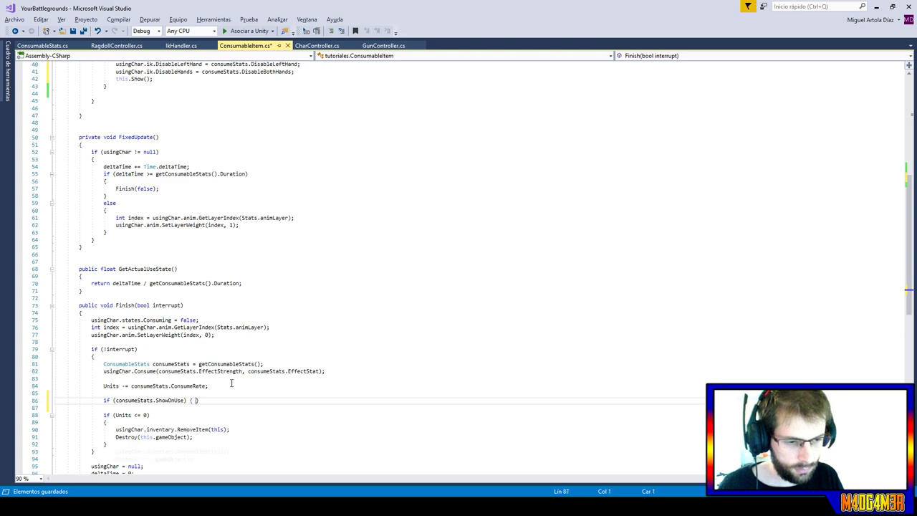
pyautogui.press('Return')
pyautogui.press('Return')
# Paste the hand IK and Show lines into the new if block.
pyautogui.scroll(3, 338, 189)
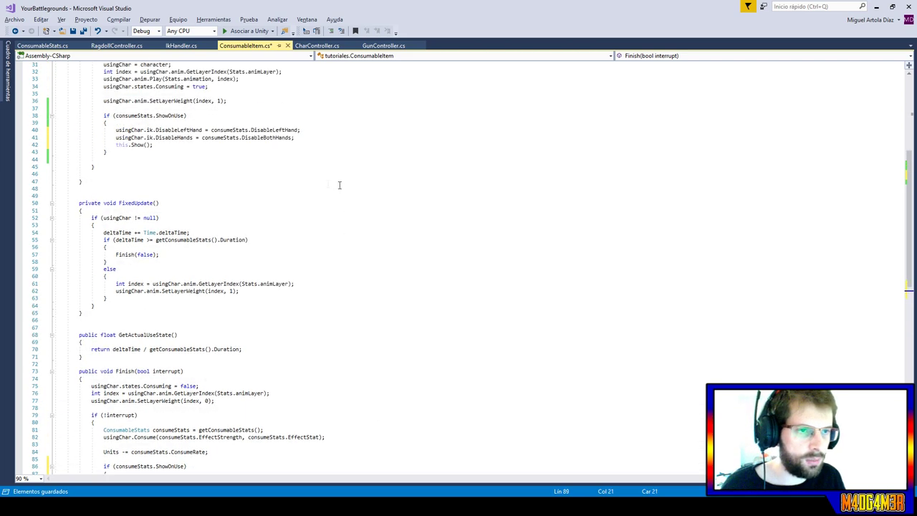
pyautogui.moveTo(152, 144)
pyautogui.mouseDown()
pyautogui.moveTo(156, 116)
pyautogui.moveTo(105, 123)
pyautogui.mouseUp()
pyautogui.scroll(-3, 238, 247)
pyautogui.scroll(-5, 238, 246)
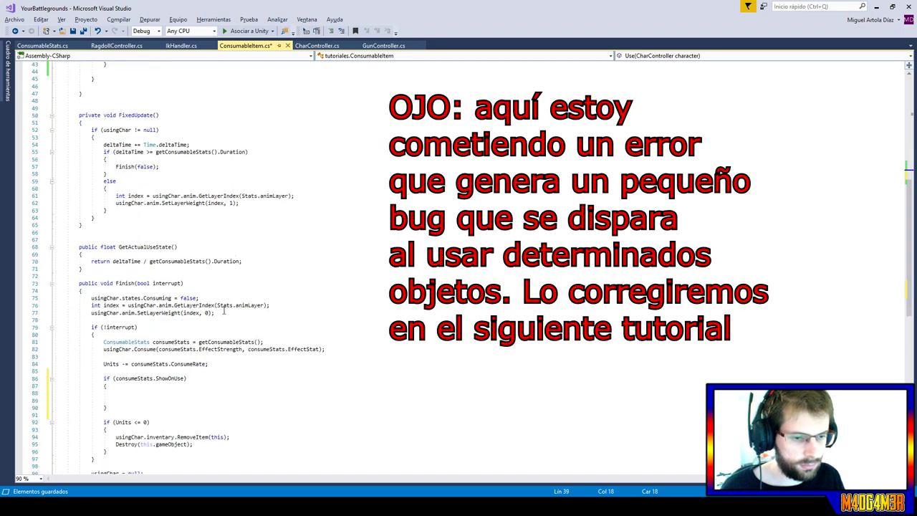
pyautogui.click(155, 305)
pyautogui.hotkey('ctrl', 'v')
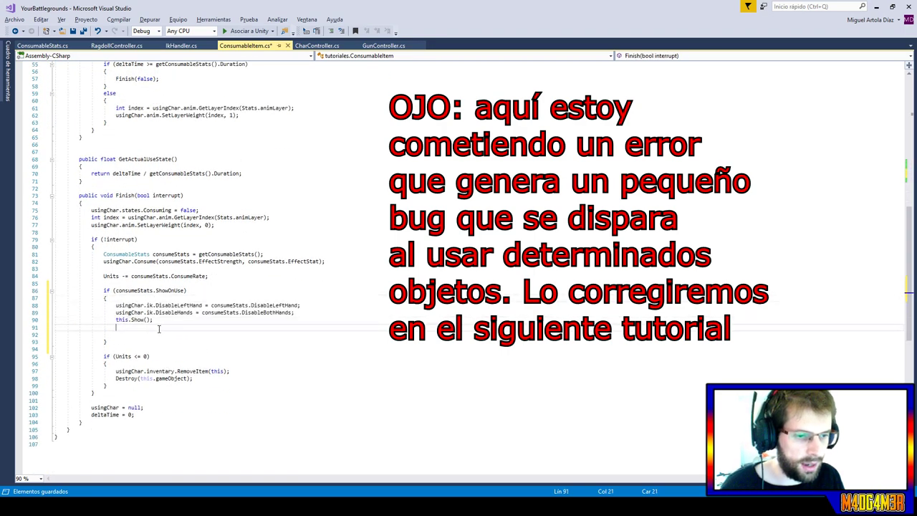
pyautogui.moveTo(115, 327); pyautogui.dragTo(169, 321)
pyautogui.press('Delete')
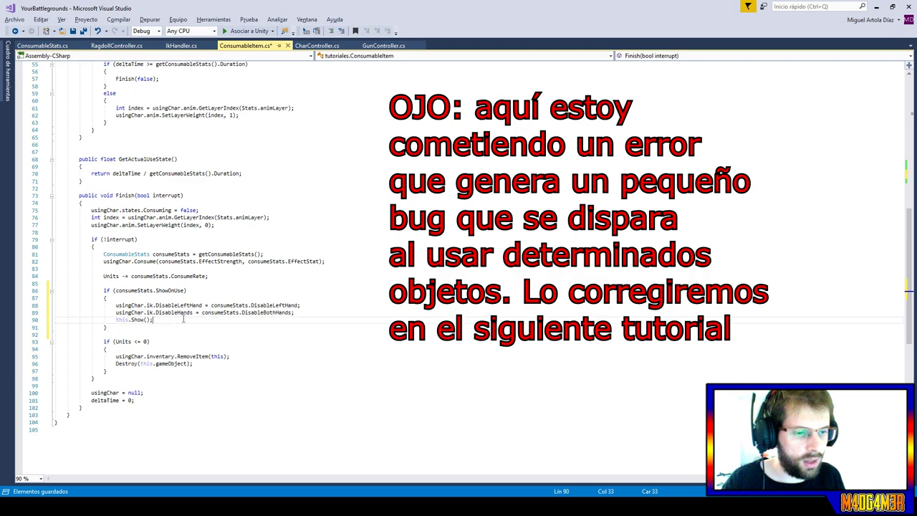
# Negate both hand IK values with ! and change this.Show() to this.Hide().
pyautogui.click(210, 305)
pyautogui.write('!')
pyautogui.press('Down')
pyautogui.hotkey('ctrl', 'Left')
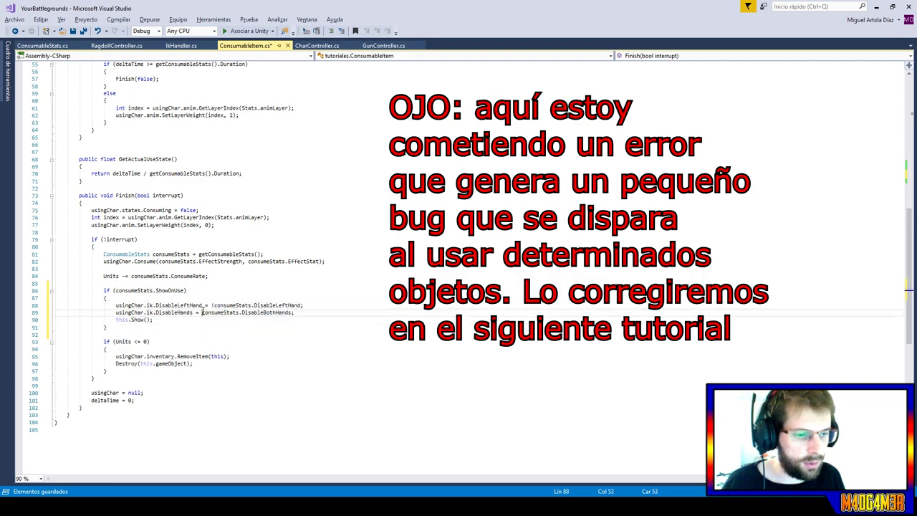
pyautogui.write('!')
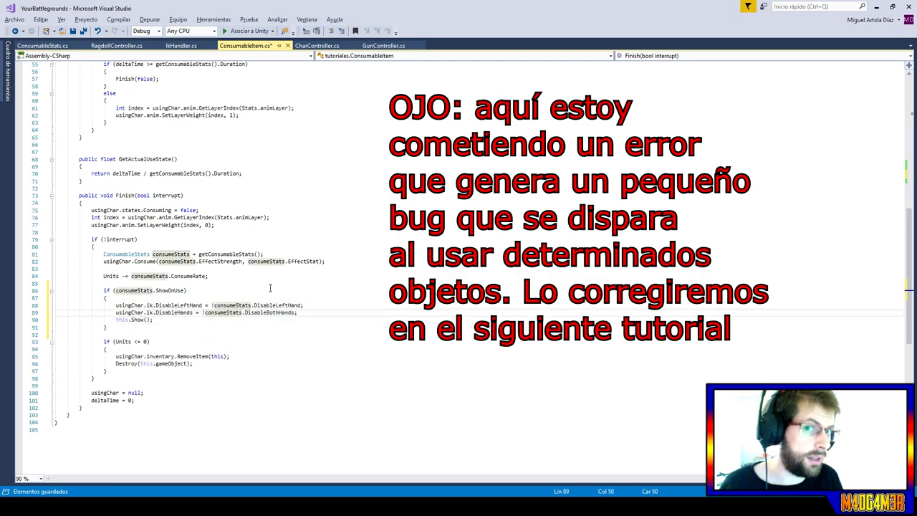
pyautogui.click(142, 320)
pyautogui.doubleClick(142, 319)
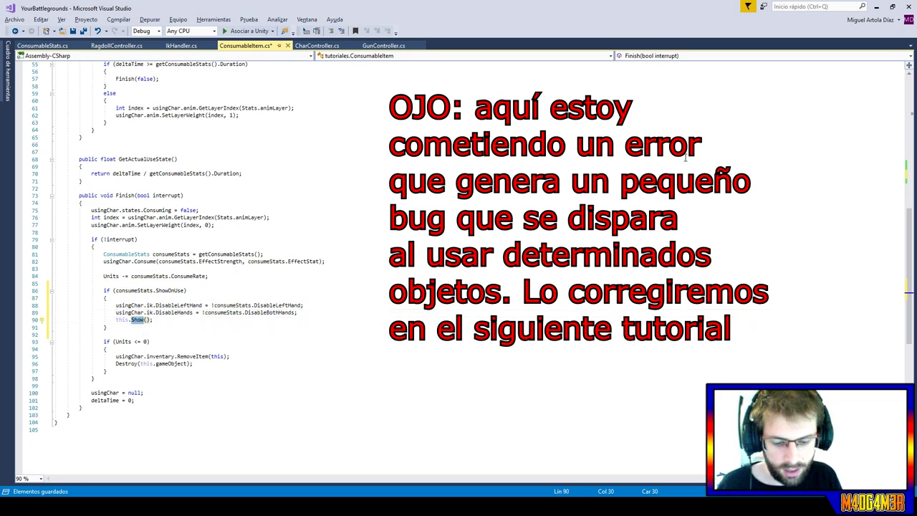
pyautogui.write('Hide')
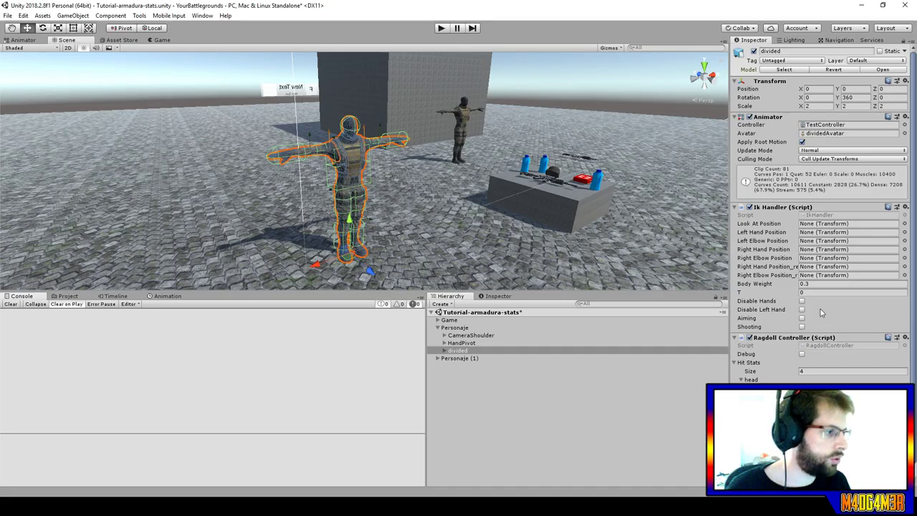
# Duplicate CameraHolder, move it to Z -0.491 and rename it AimingCameraHolder.
pyautogui.click(494, 327)
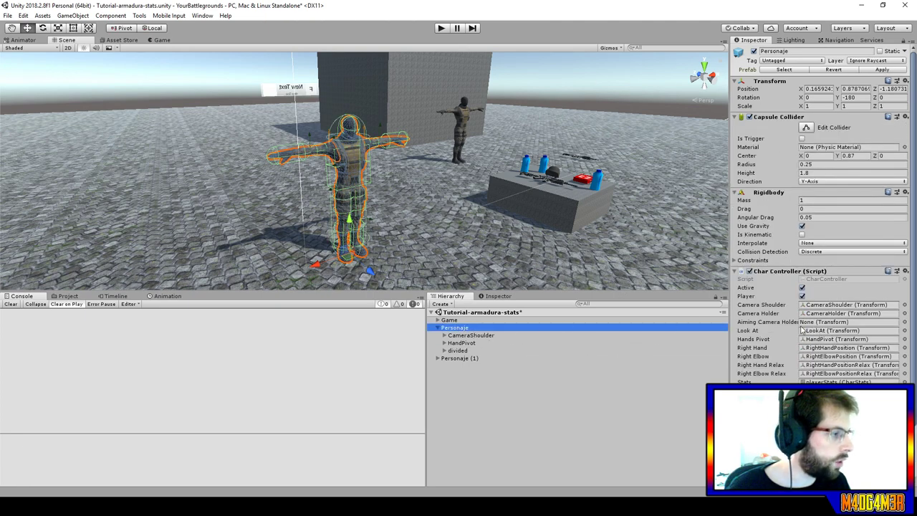
pyautogui.click(444, 336)
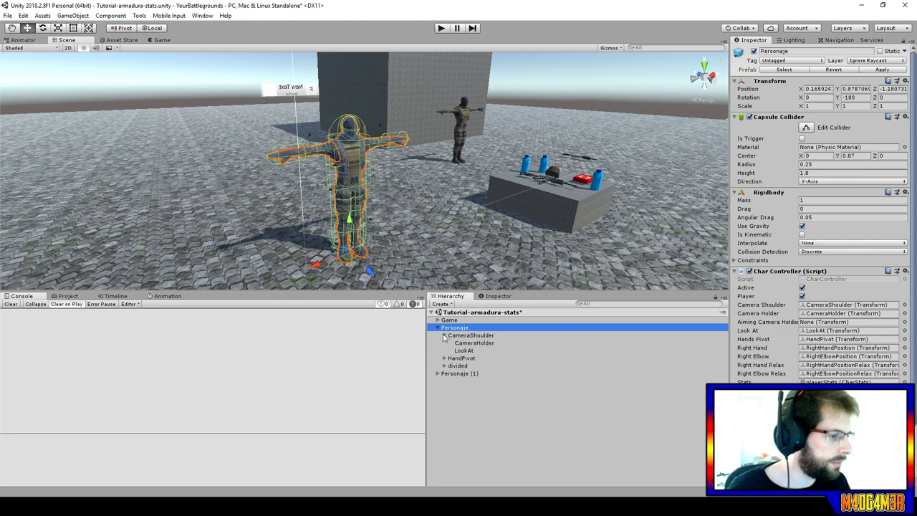
pyautogui.click(483, 345)
pyautogui.rightClick(481, 344)
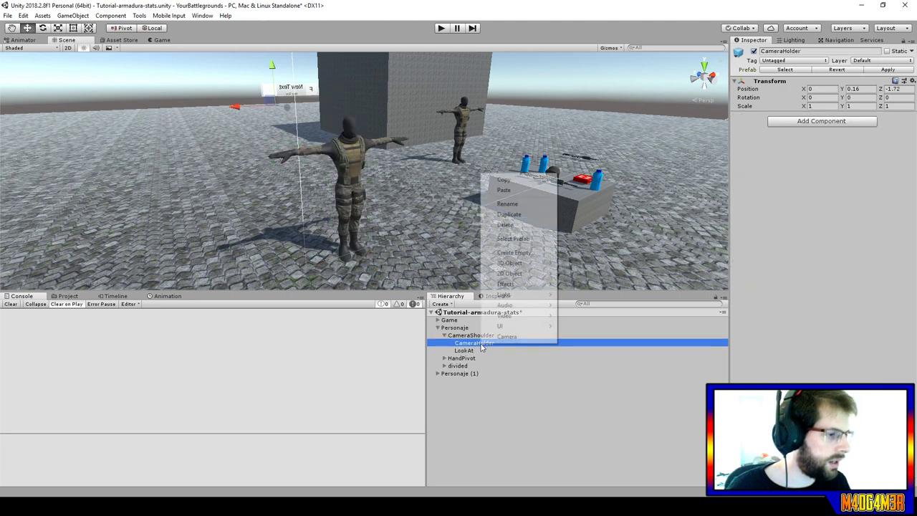
pyautogui.click(538, 215)
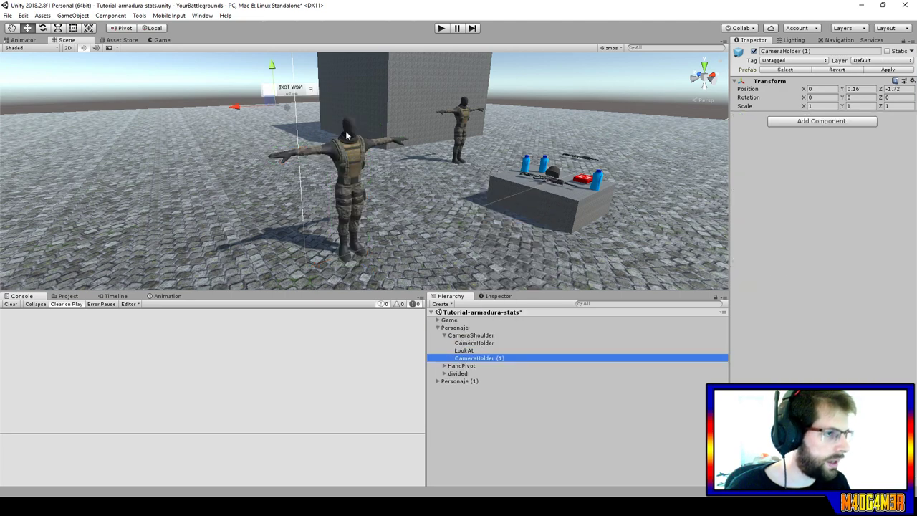
pyautogui.moveTo(287, 108)
pyautogui.mouseDown()
pyautogui.moveTo(319, 115)
pyautogui.moveTo(289, 146)
pyautogui.moveTo(318, 130)
pyautogui.moveTo(317, 140)
pyautogui.mouseUp()
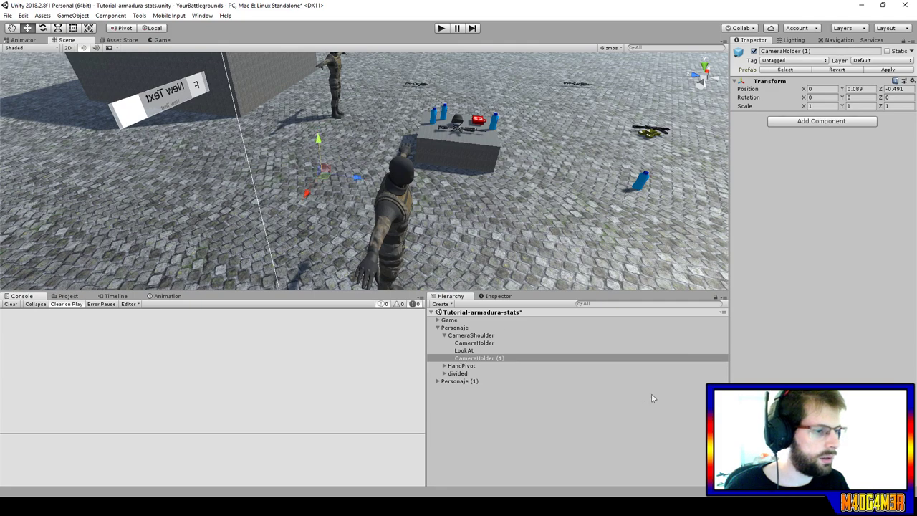
pyautogui.click(820, 51)
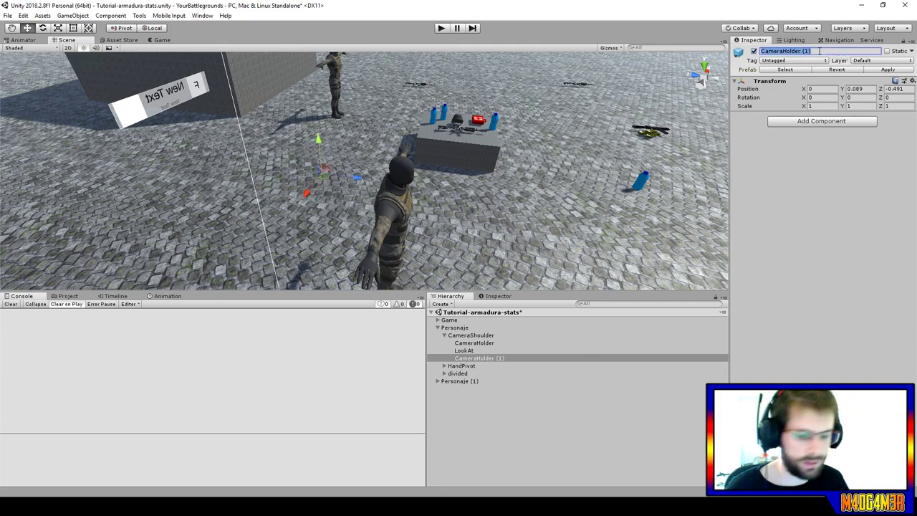
pyautogui.write('AimingCamera')
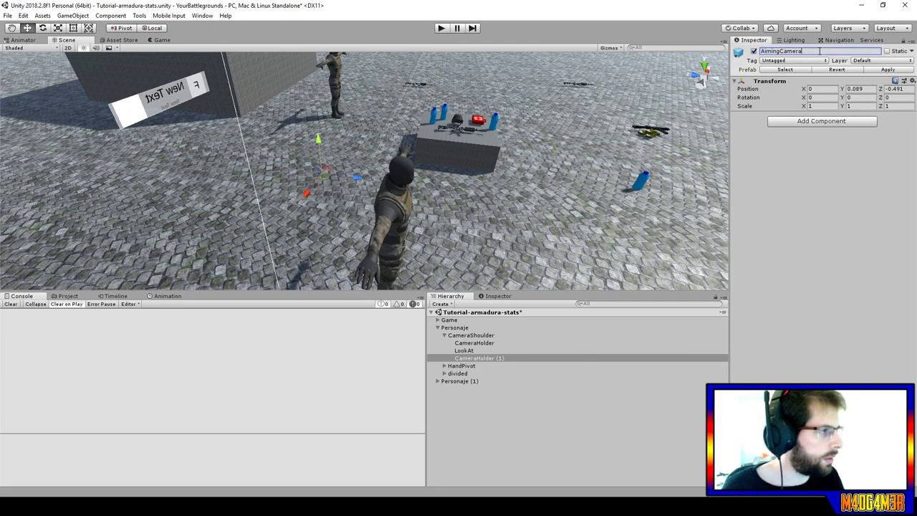
pyautogui.write('Holder')
pyautogui.press('Return')
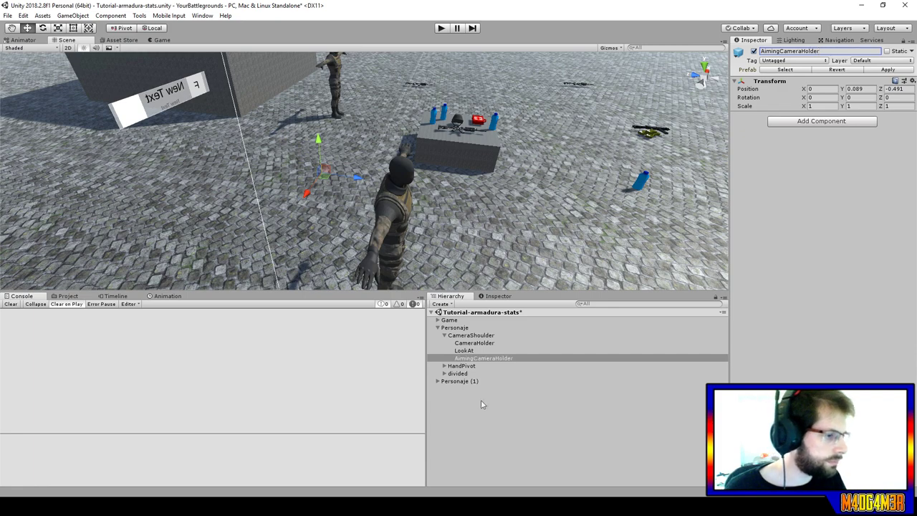
# Assign AimingCameraHolder as Personaje's Char Controller Aiming Camera Holder.
pyautogui.click(470, 336)
pyautogui.click(483, 329)
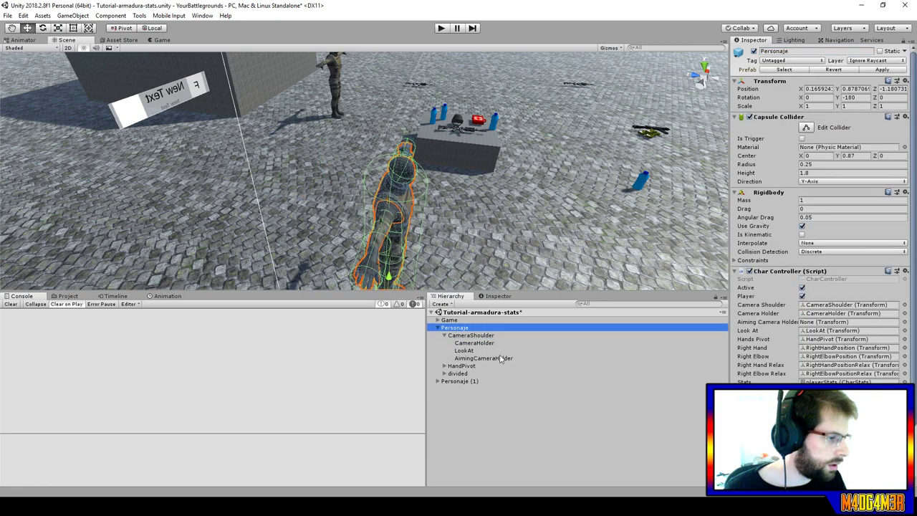
pyautogui.moveTo(501, 360); pyautogui.dragTo(822, 326)
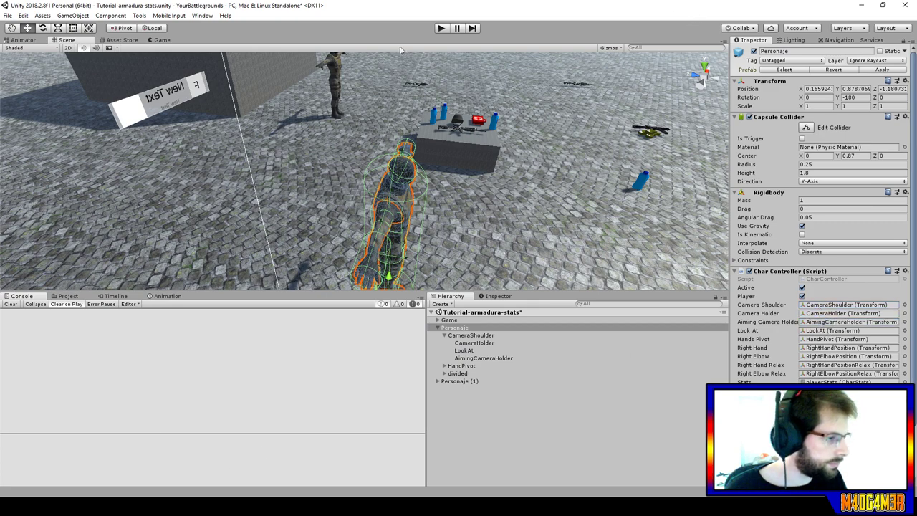
# Inspect the divided model, Personaje (1), HandPivot and Personaje's components.
pyautogui.click(459, 373)
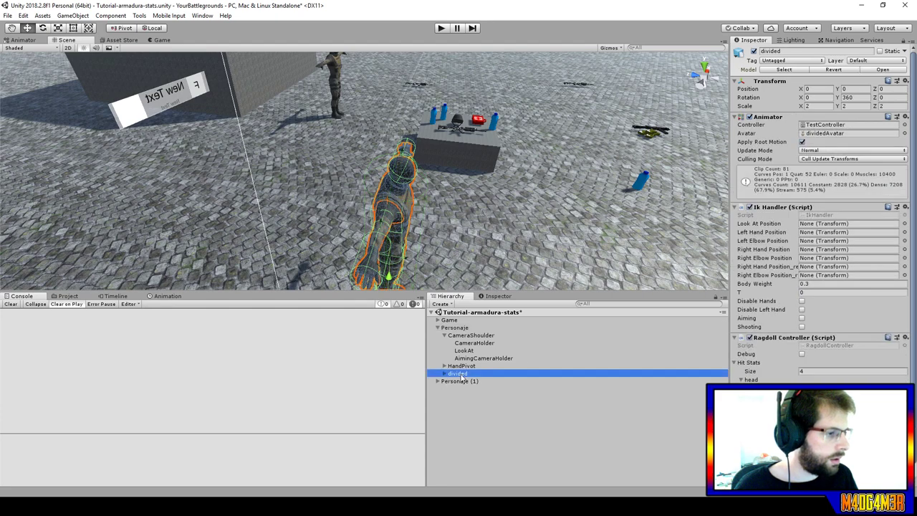
pyautogui.click(437, 381)
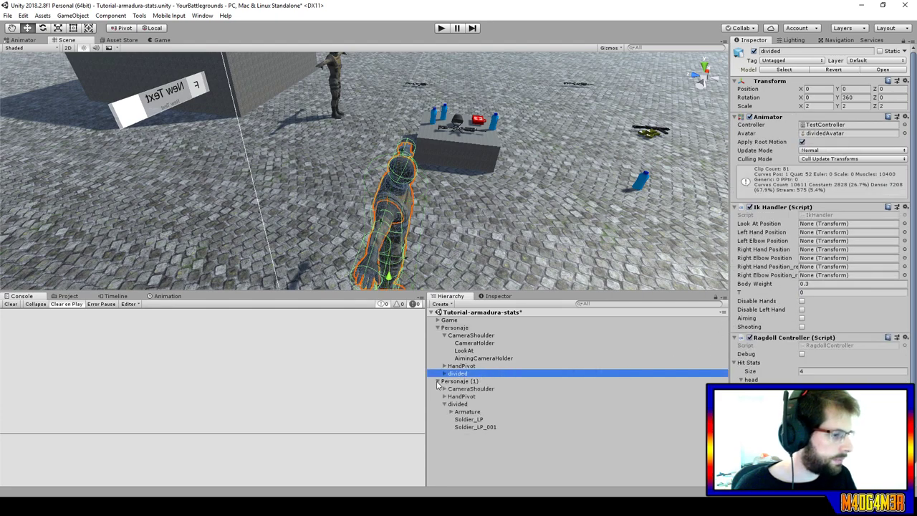
pyautogui.click(453, 390)
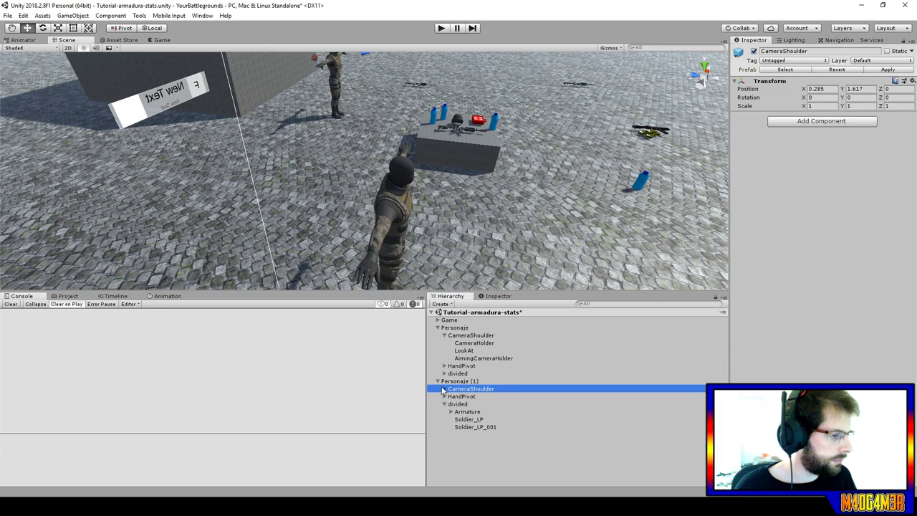
pyautogui.click(443, 388)
pyautogui.click(443, 388)
pyautogui.click(438, 380)
pyautogui.click(462, 365)
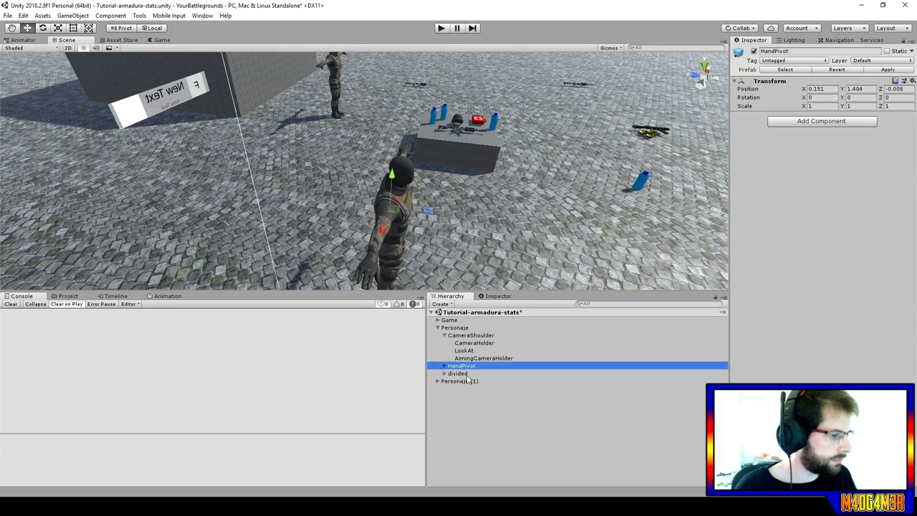
pyautogui.click(466, 374)
pyautogui.scroll(-1, 834, 136)
pyautogui.scroll(1, 833, 136)
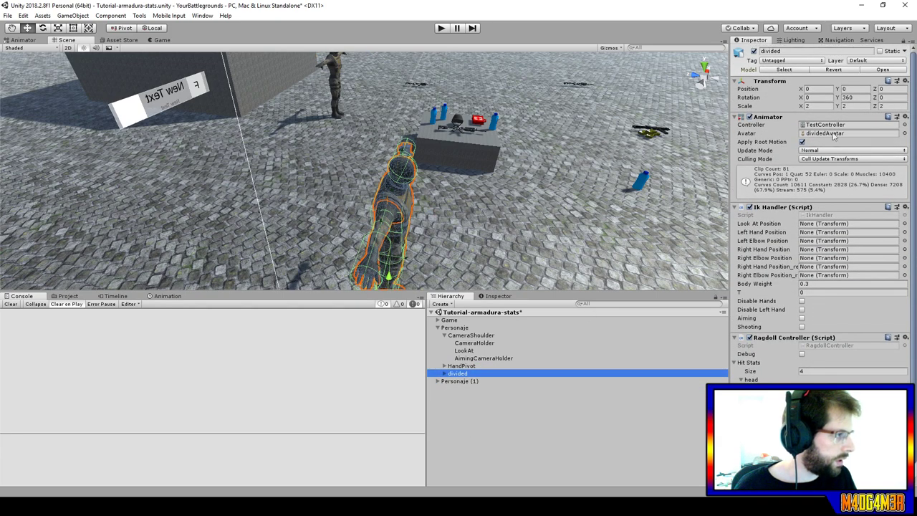
pyautogui.click(472, 334)
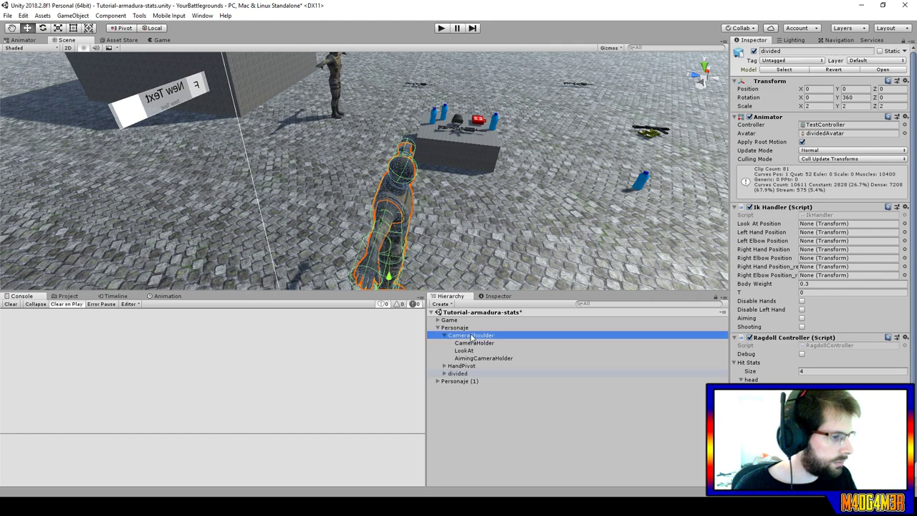
pyautogui.click(473, 330)
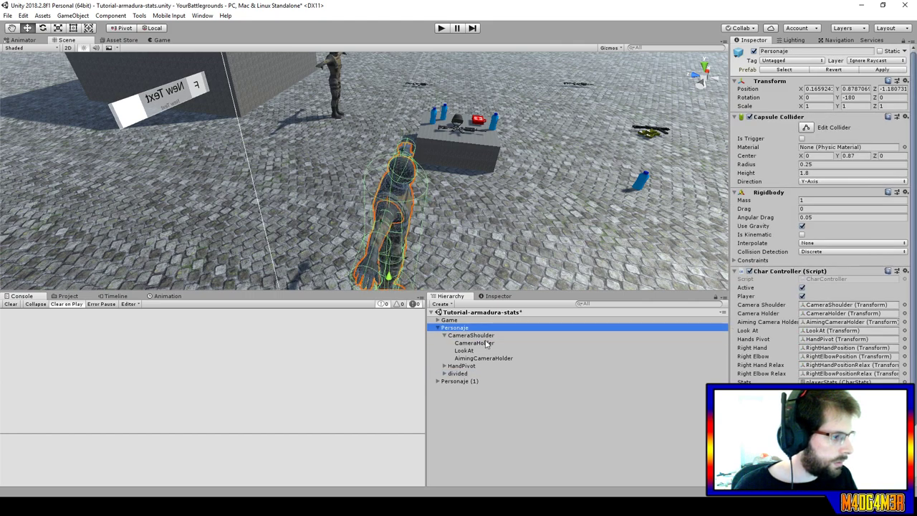
pyautogui.click(433, 28)
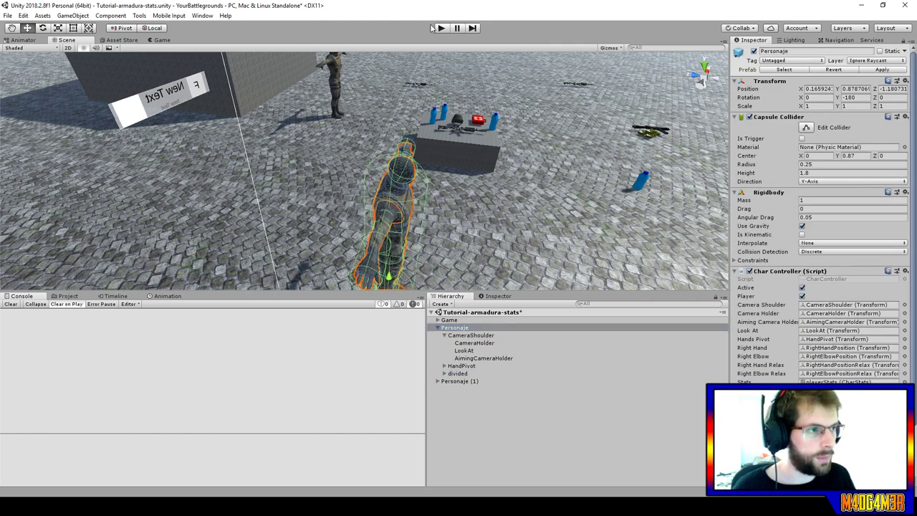
# Playtest briefly, then untick Apply Root Motion on the divided model's Animator.
pyautogui.click(440, 28)
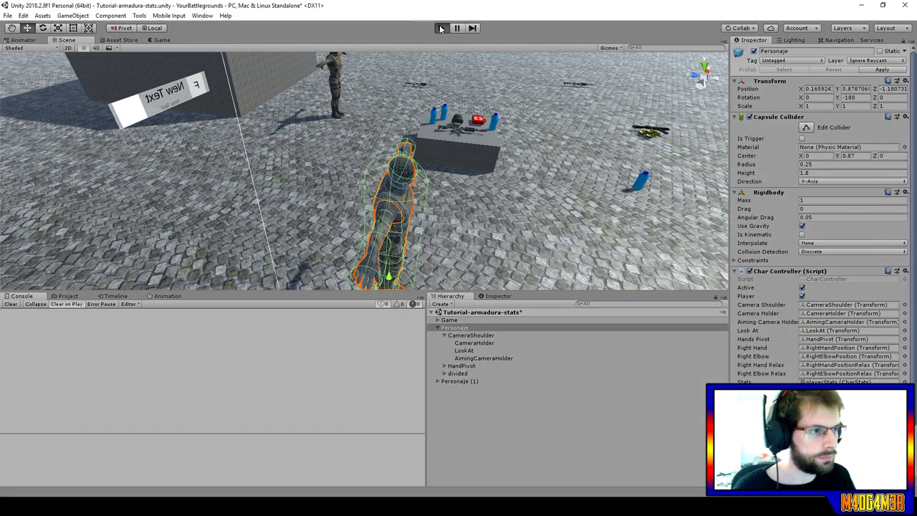
pyautogui.press('w')
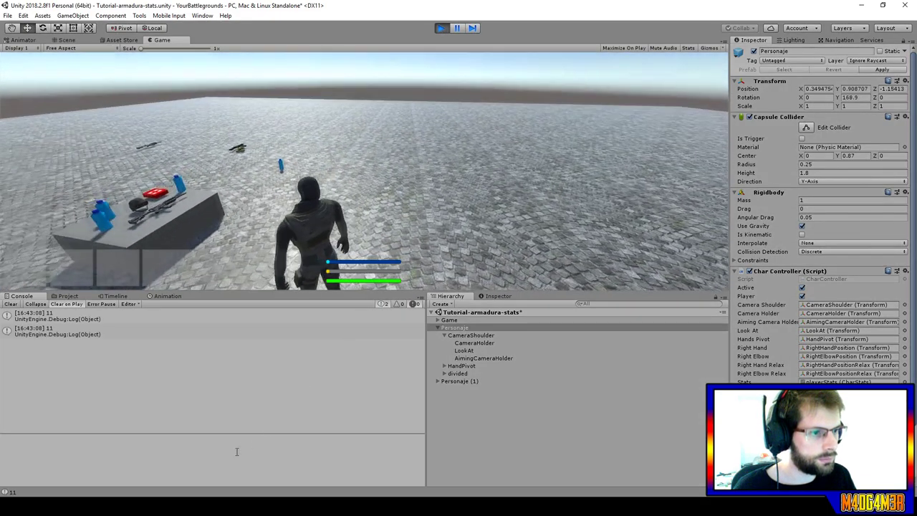
pyautogui.press('w')
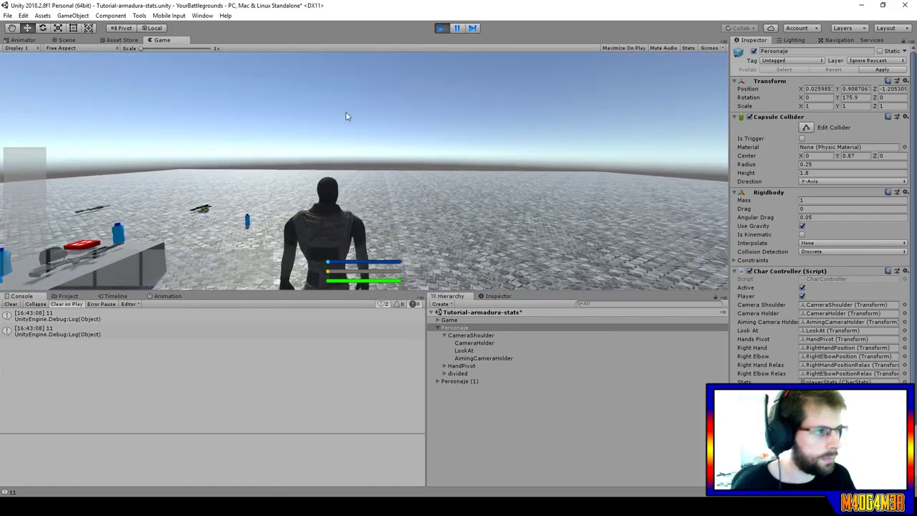
pyautogui.click(440, 28)
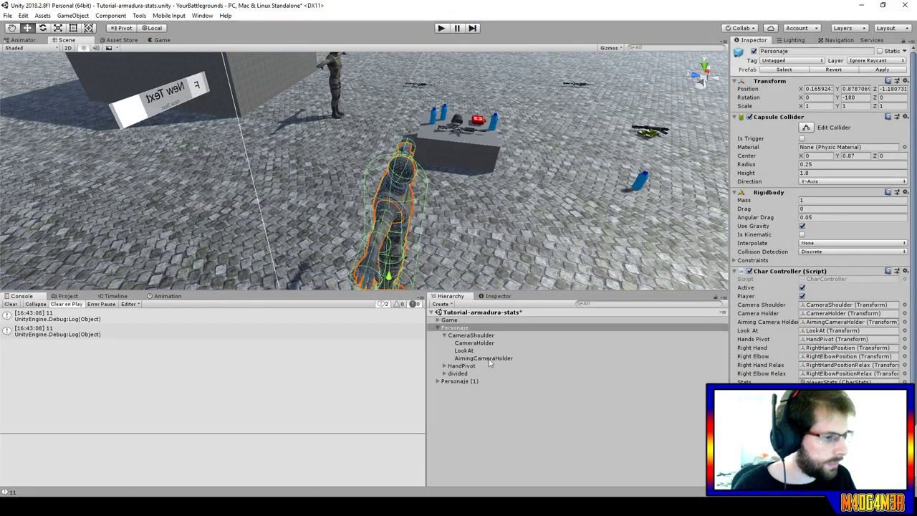
pyautogui.click(468, 373)
pyautogui.click(802, 142)
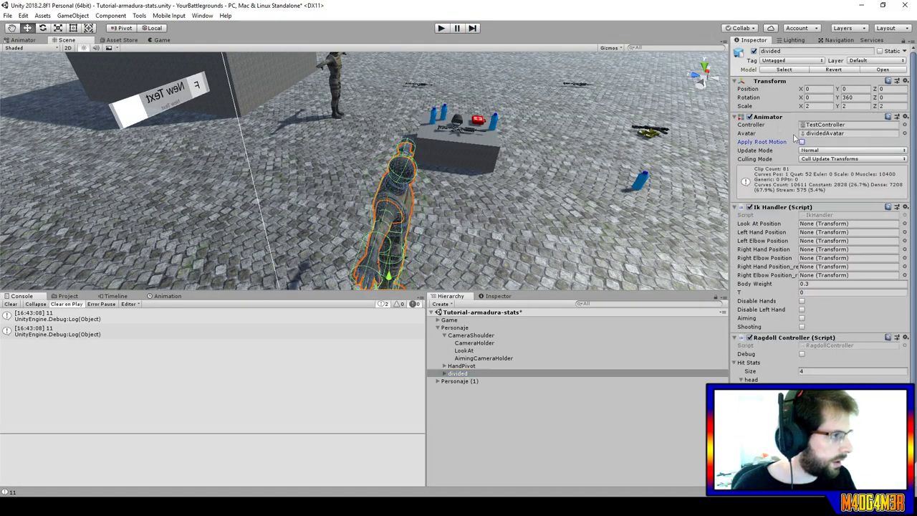
# Play again and run the character around the test area with W and A.
pyautogui.click(441, 28)
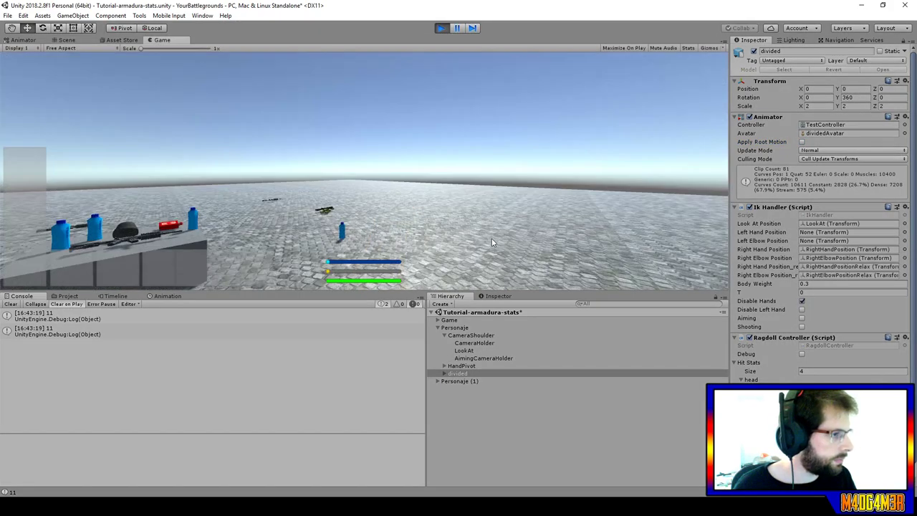
pyautogui.press('w')
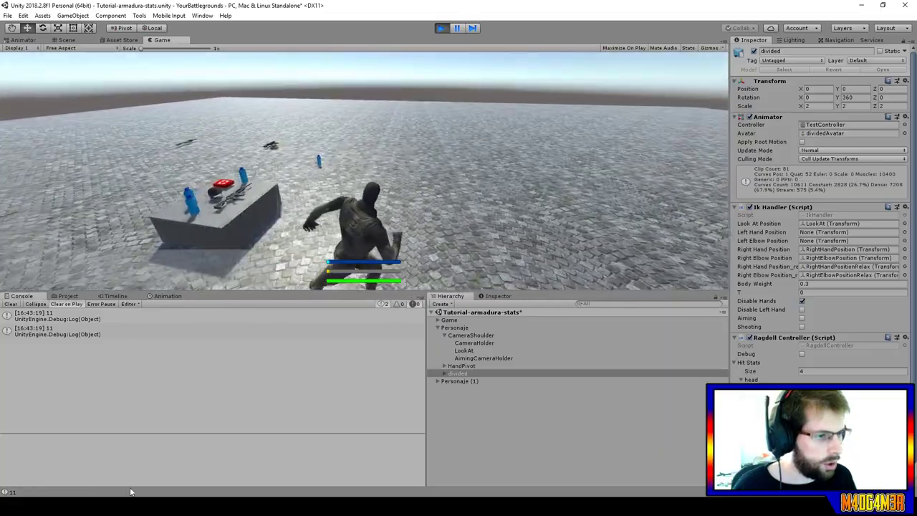
pyautogui.press('w')
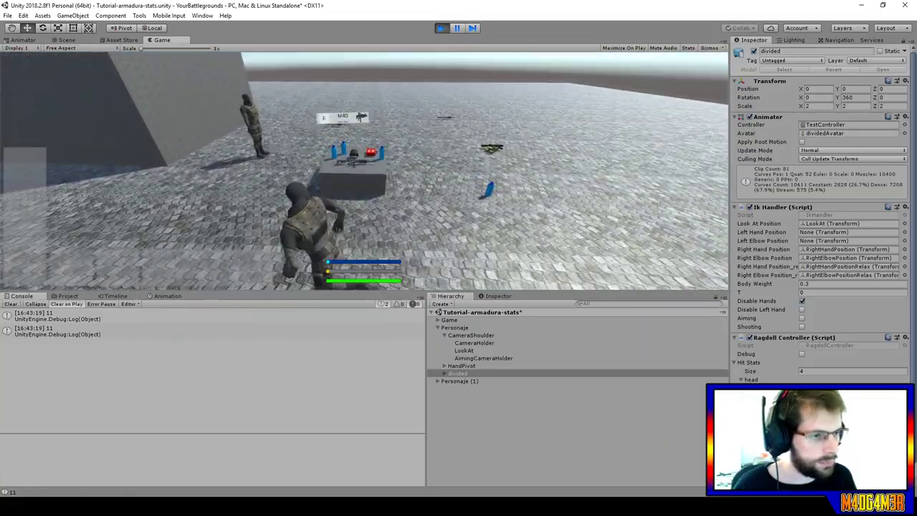
pyautogui.press('w')
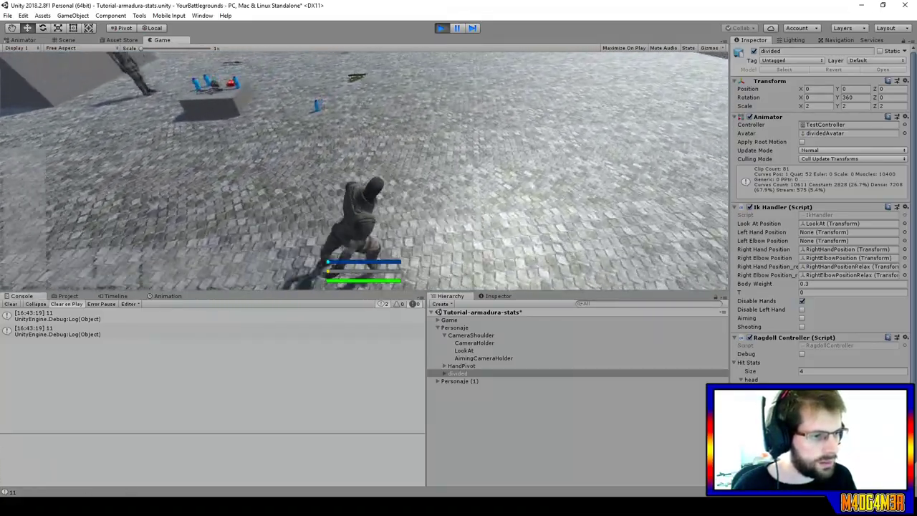
pyautogui.press('w')
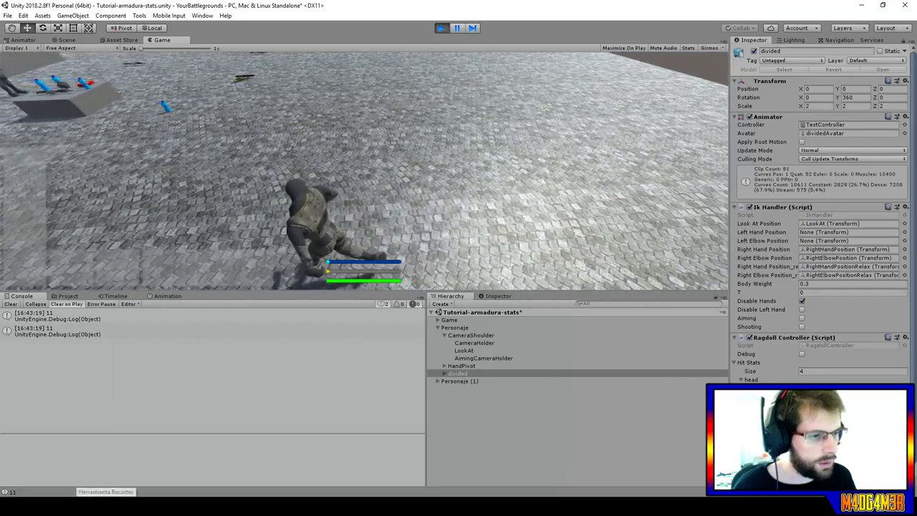
pyautogui.press('w')
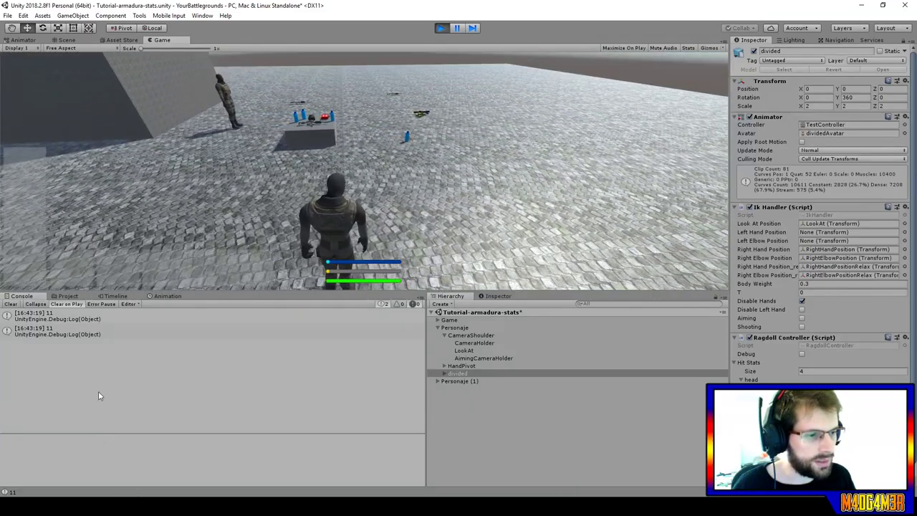
pyautogui.press('w')
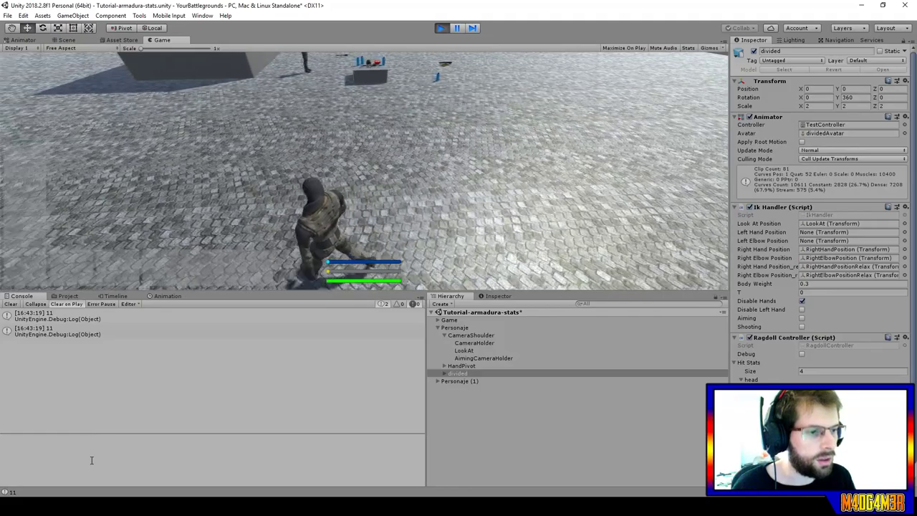
pyautogui.press('w')
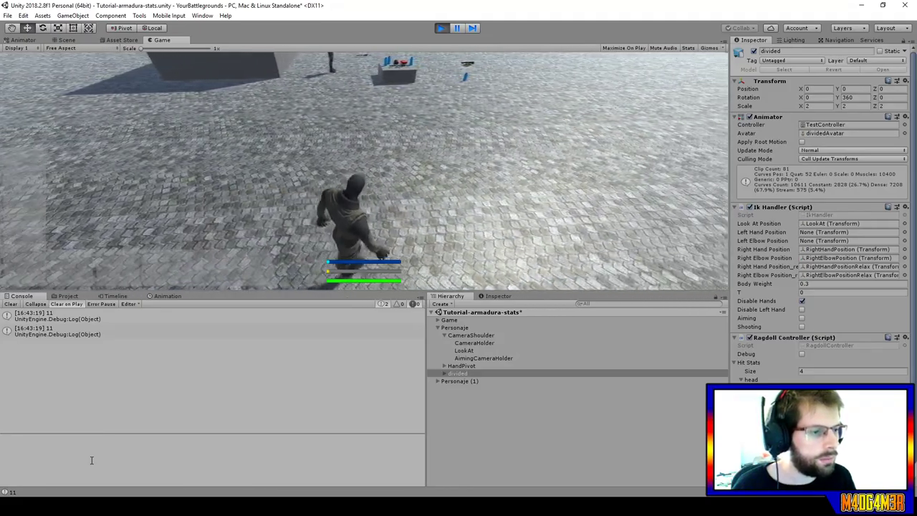
pyautogui.press('w')
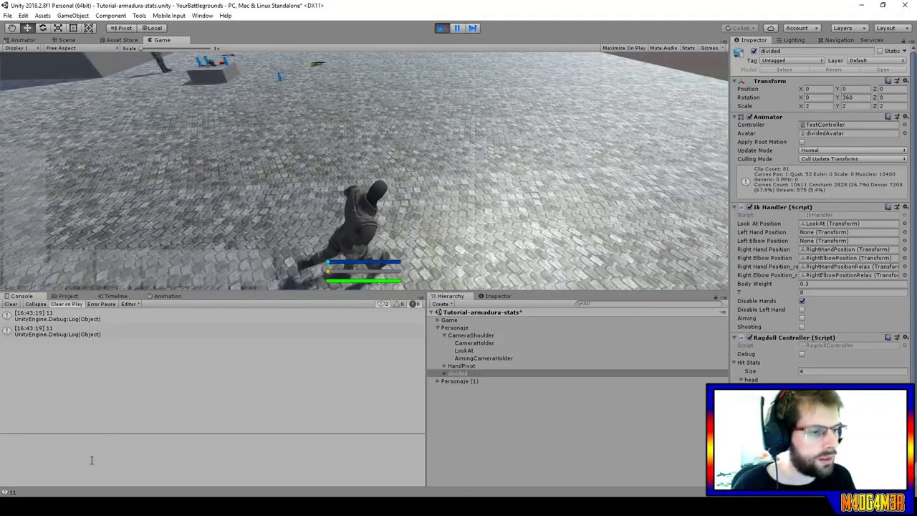
pyautogui.press('w')
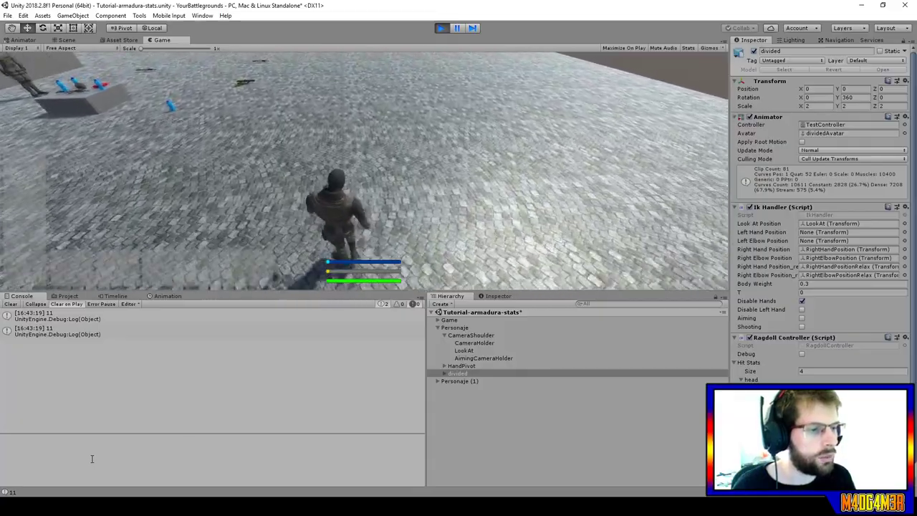
pyautogui.press('a')
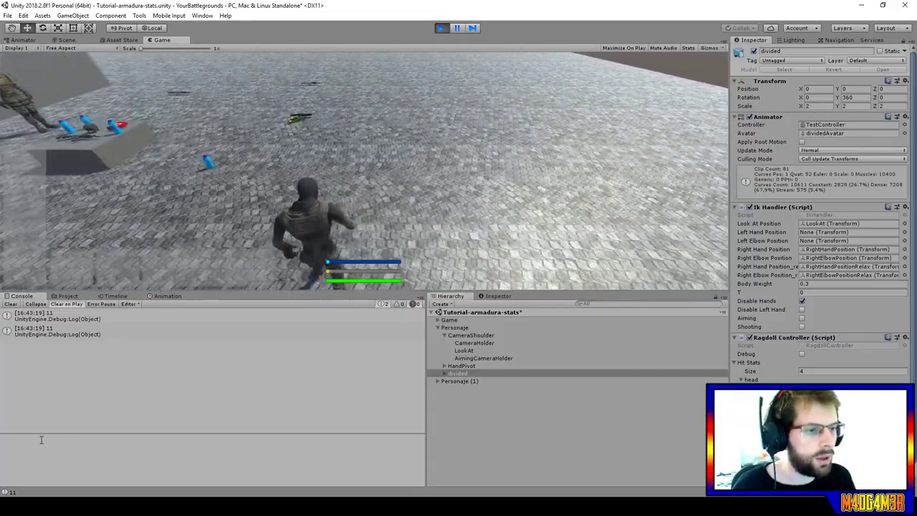
pyautogui.press('a')
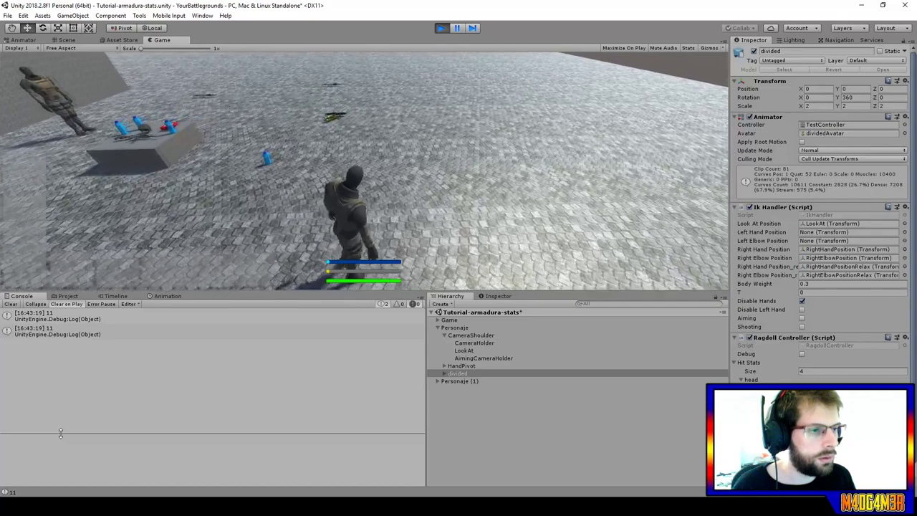
# Pick up the UMP in play and fire at the wall until the magazine is empty.
pyautogui.press('f')
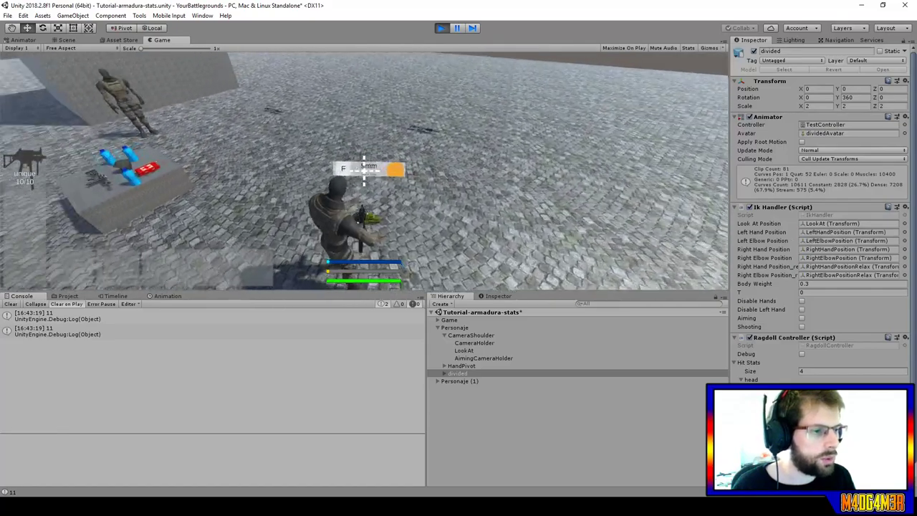
pyautogui.press('w')
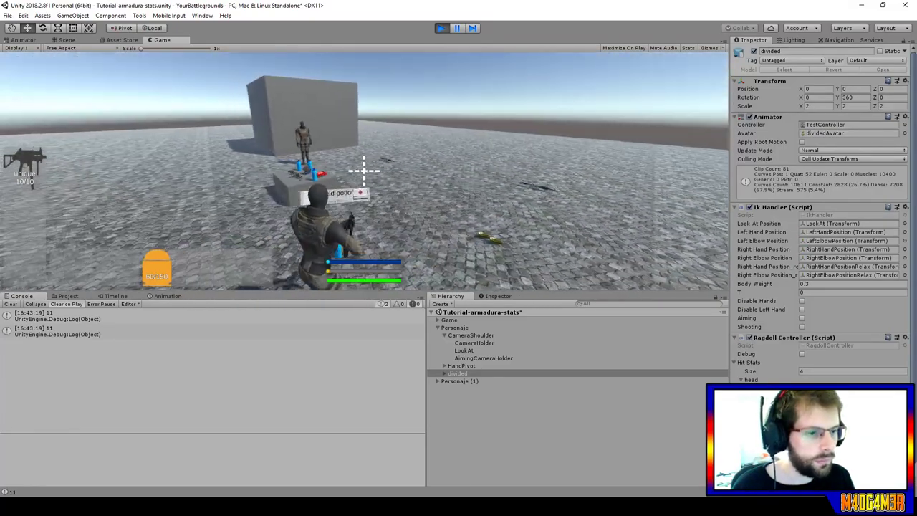
pyautogui.press('w')
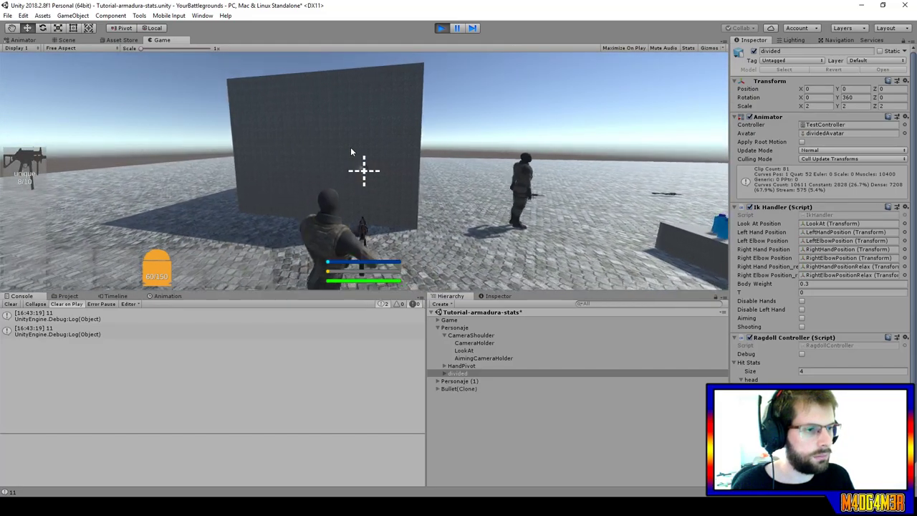
pyautogui.click(351, 147)
pyautogui.click(362, 175)
pyautogui.click(358, 175)
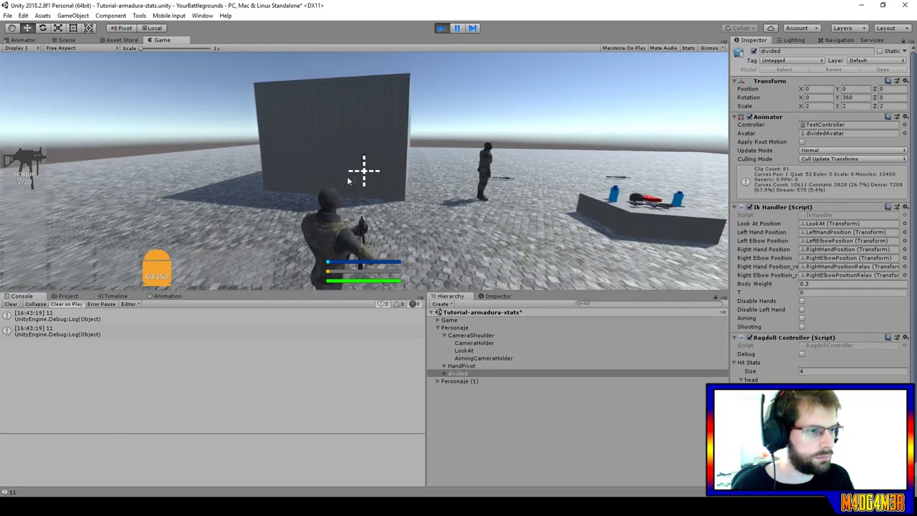
pyautogui.click(335, 173)
pyautogui.click(326, 171)
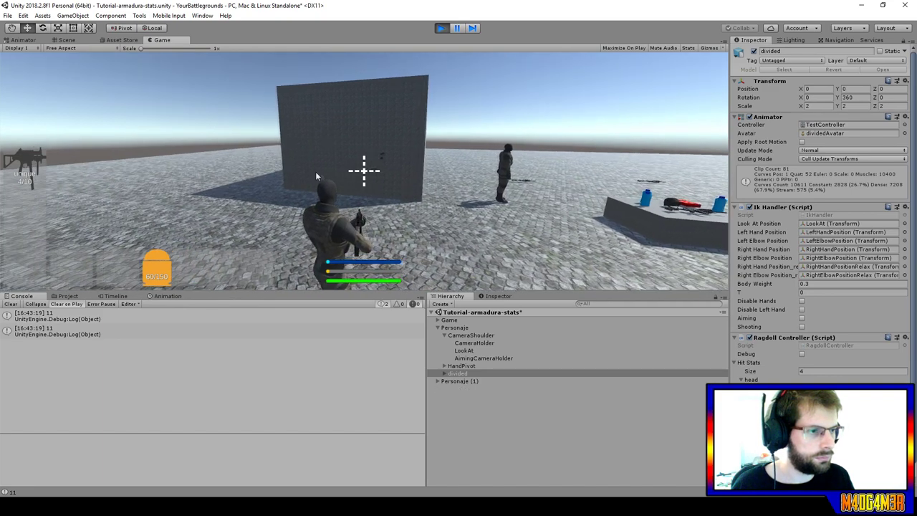
pyautogui.click(287, 171)
pyautogui.click(264, 171)
pyautogui.click(287, 169)
pyautogui.click(295, 172)
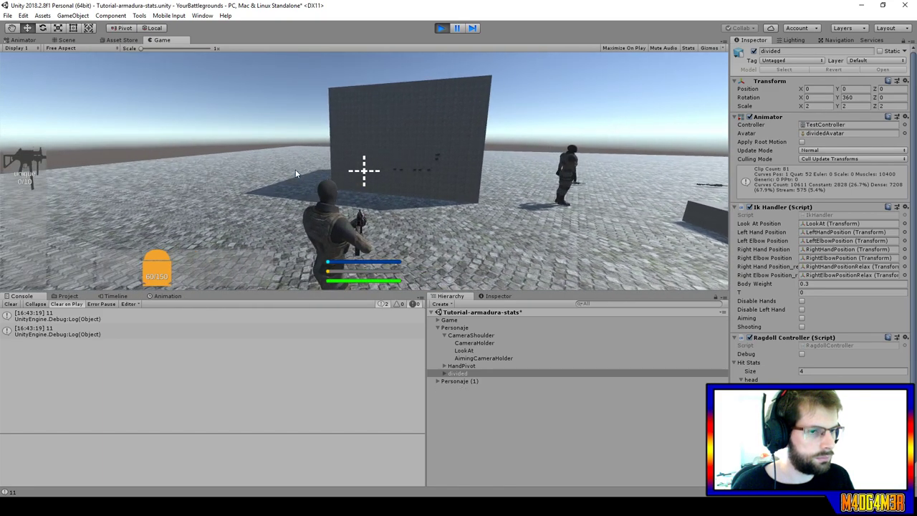
# Test reloading the UMP twice, firing shots at the wall between reloads.
pyautogui.press('r')
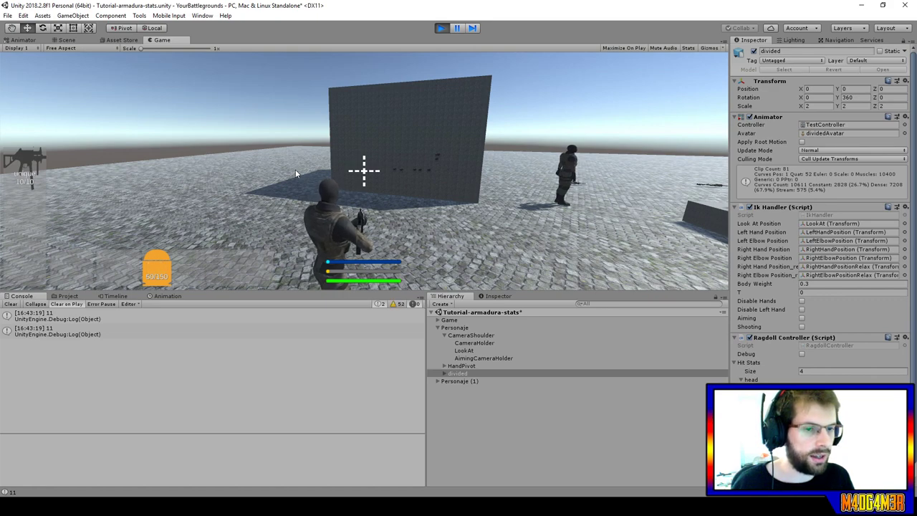
pyautogui.click(303, 172)
pyautogui.click(311, 157)
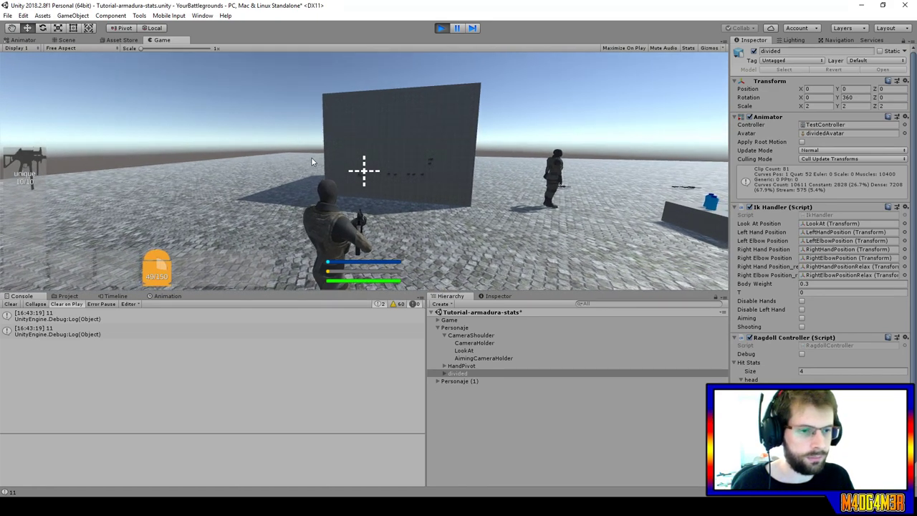
pyautogui.click(311, 157)
pyautogui.click(339, 134)
pyautogui.press('r')
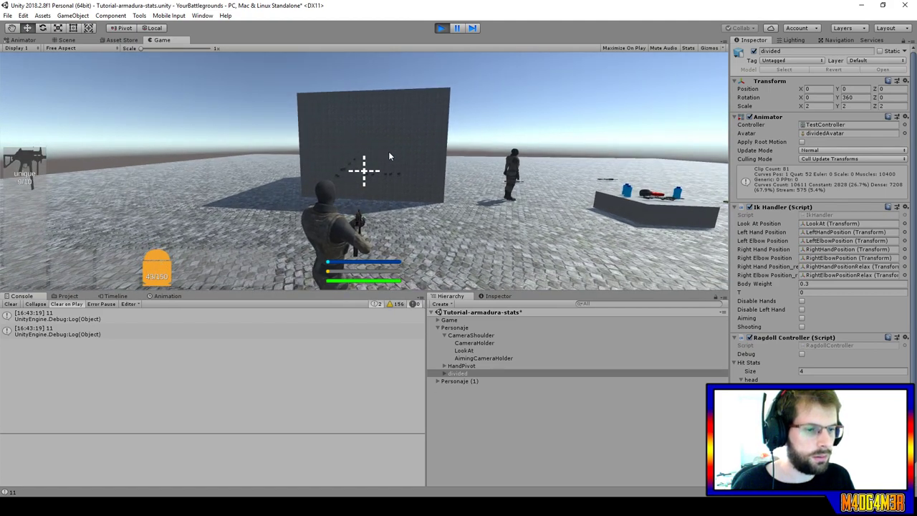
pyautogui.click(388, 152)
# Walk to the item table, pick up the medkit and back away.
pyautogui.press('w')
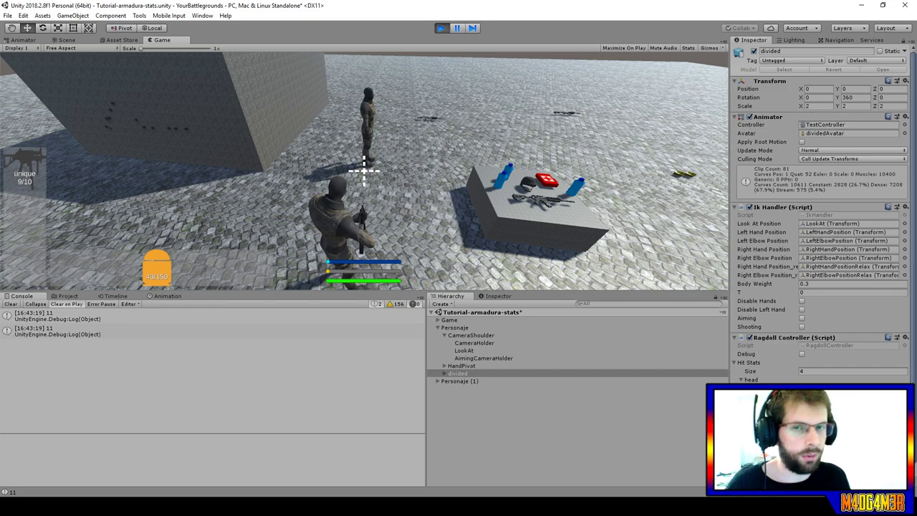
pyautogui.press('w')
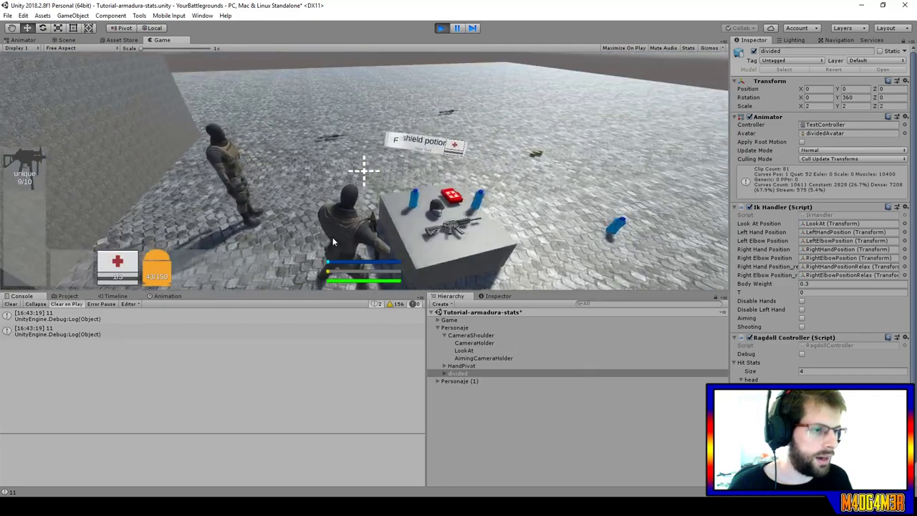
pyautogui.press('s')
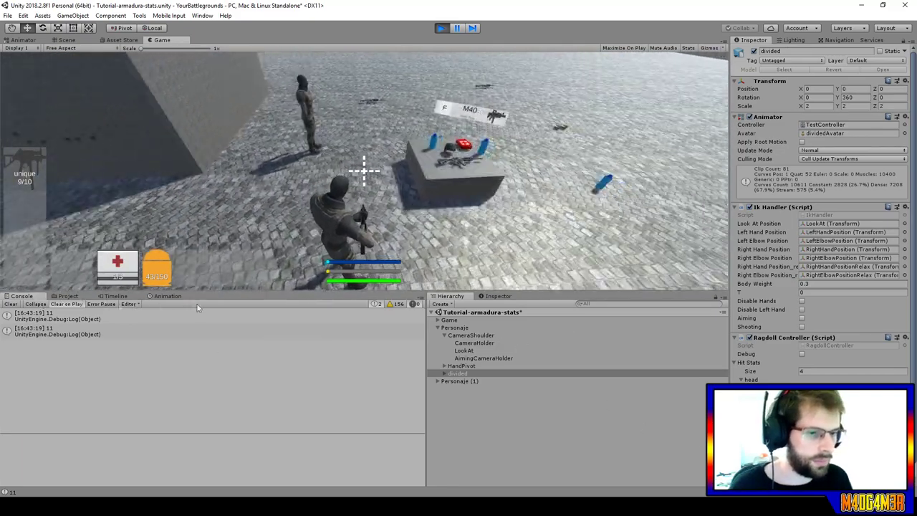
pyautogui.press('s')
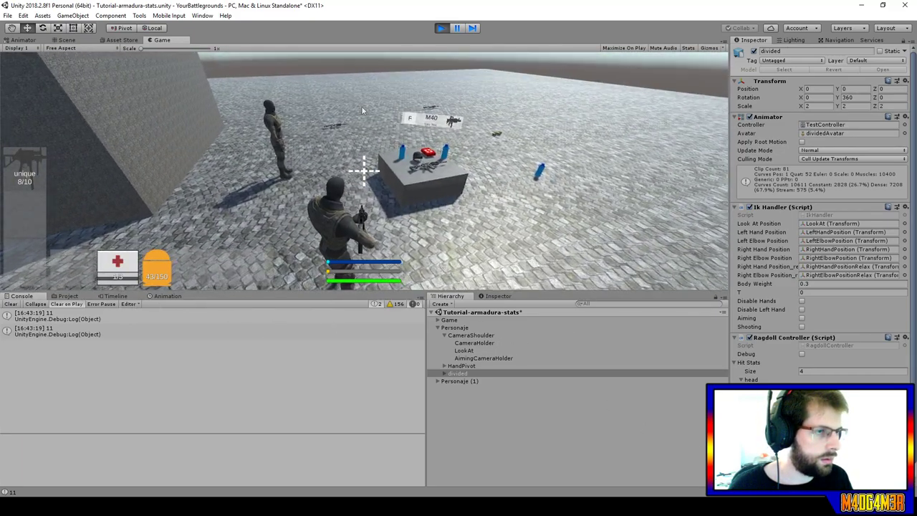
# Select the table's Potion object and reveal its potion2 stats asset in Items/stats.
pyautogui.click(67, 40)
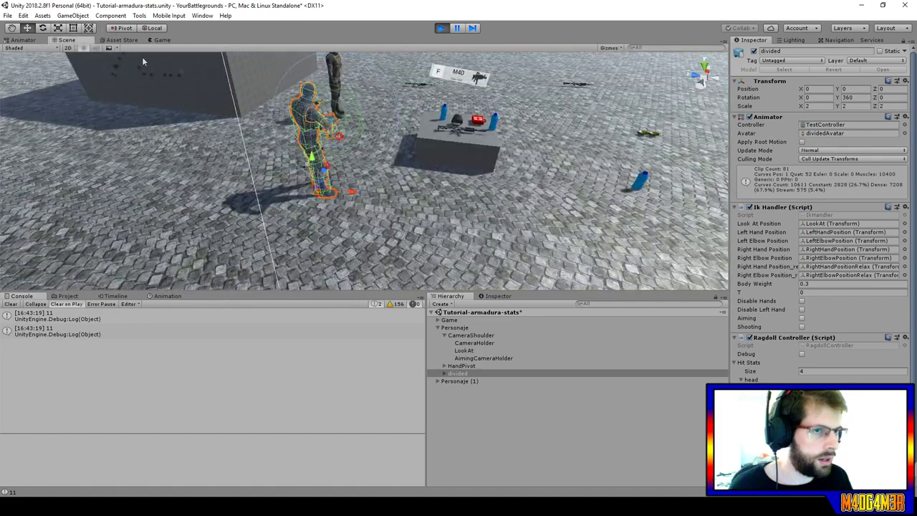
pyautogui.click(443, 115)
pyautogui.click(465, 426)
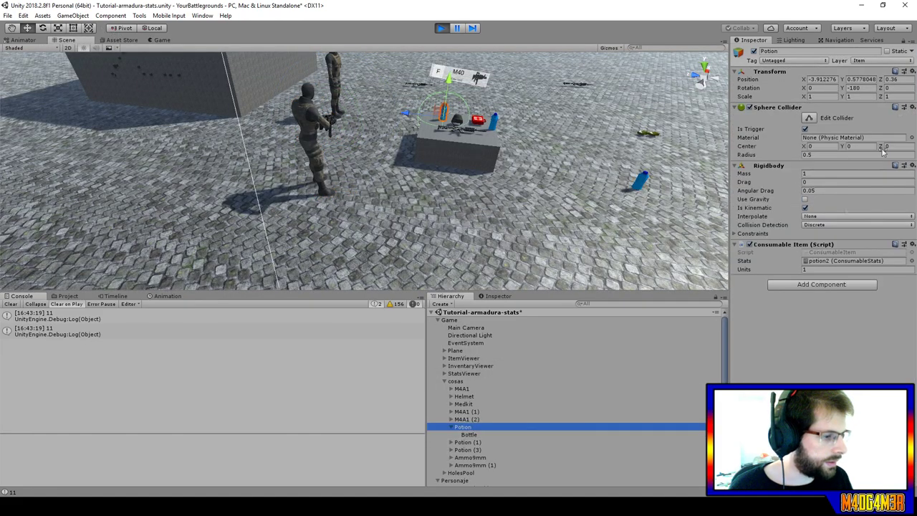
pyautogui.click(854, 260)
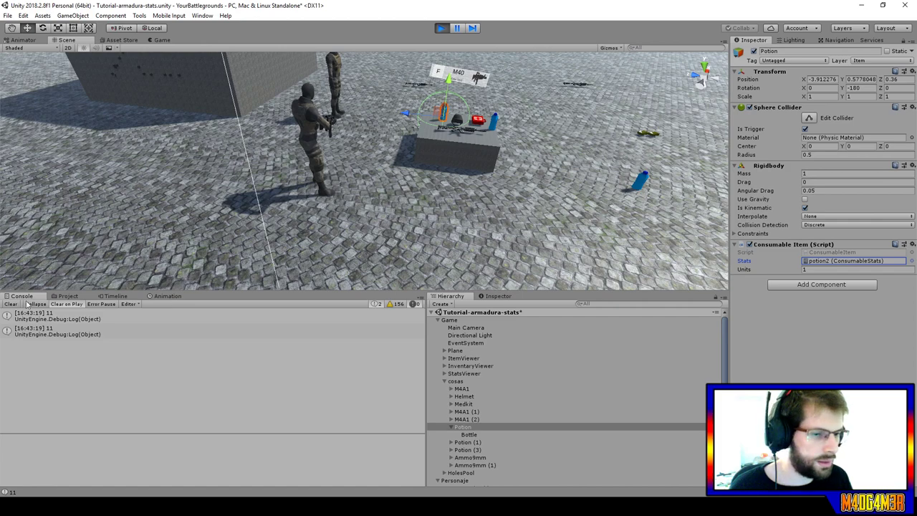
pyautogui.click(66, 296)
pyautogui.click(843, 261)
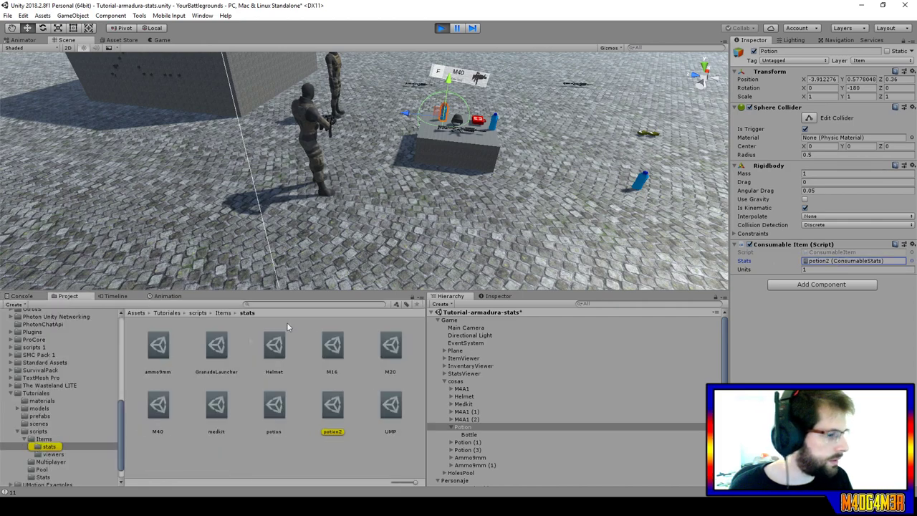
# Check potion2's Drink animation and UpperBody layer, then view the TestController's UpperBody graph.
pyautogui.click(332, 407)
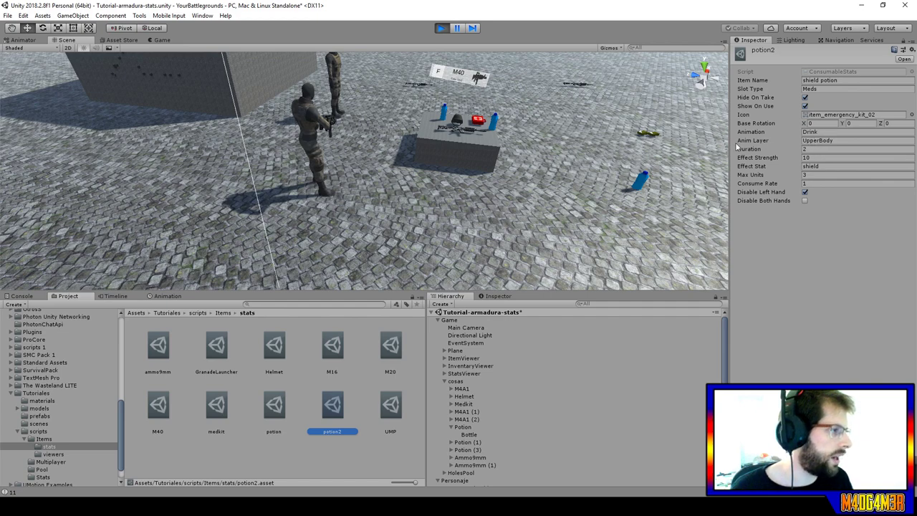
pyautogui.click(823, 132)
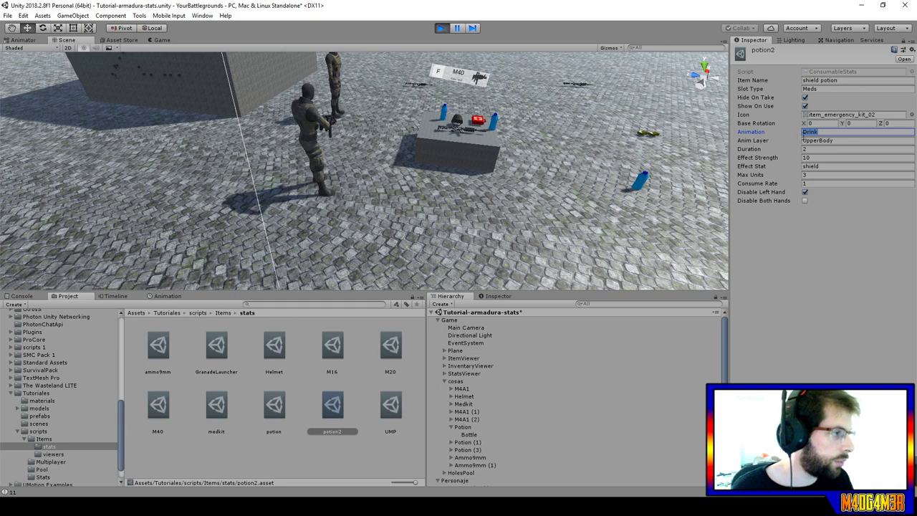
pyautogui.click(822, 140)
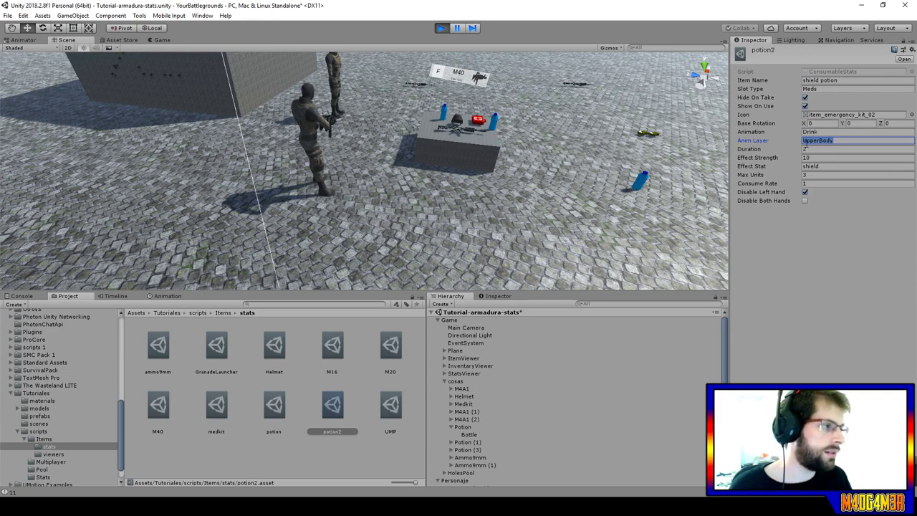
pyautogui.click(21, 41)
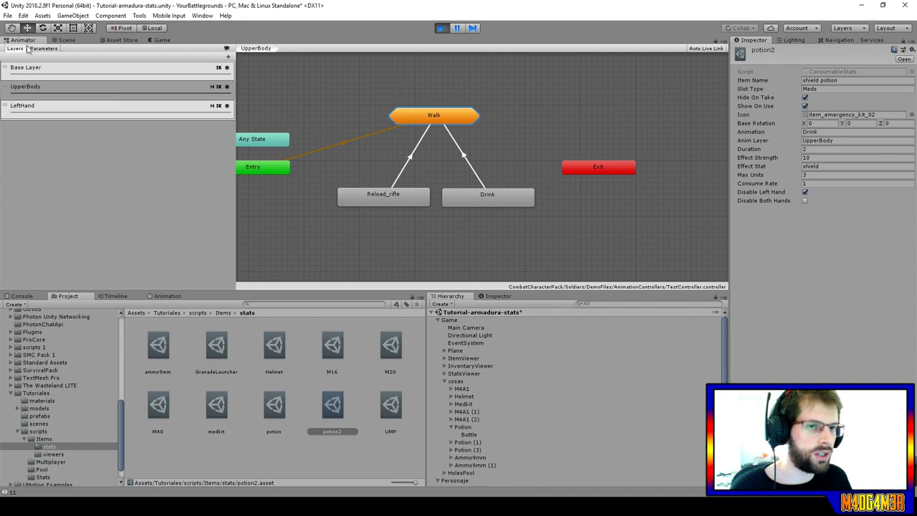
# Dock the Animator left of the Game view and centre the Walk, Reload_rifle and Drink states.
pyautogui.moveTo(23, 41); pyautogui.dragTo(119, 180)
pyautogui.moveTo(243, 110); pyautogui.dragTo(290, 108)
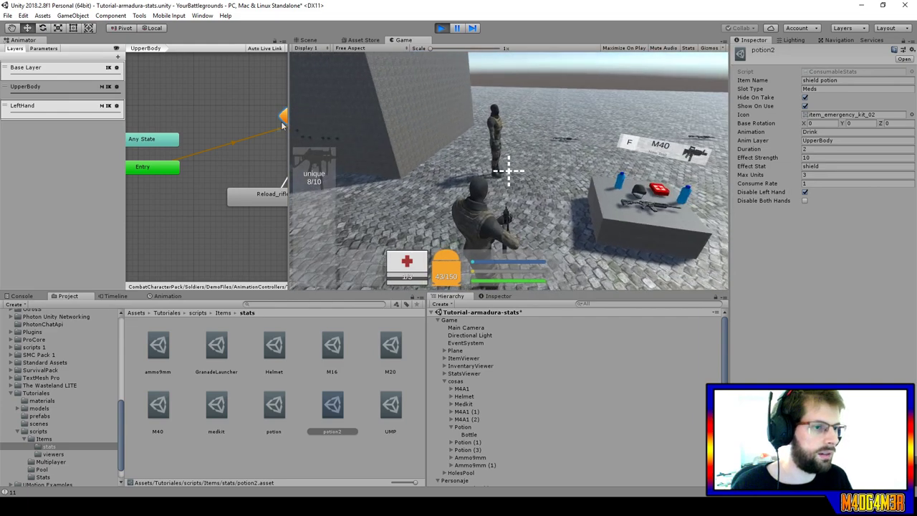
pyautogui.scroll(-2, 241, 130)
pyautogui.moveTo(241, 130); pyautogui.dragTo(132, 139, button='middle')
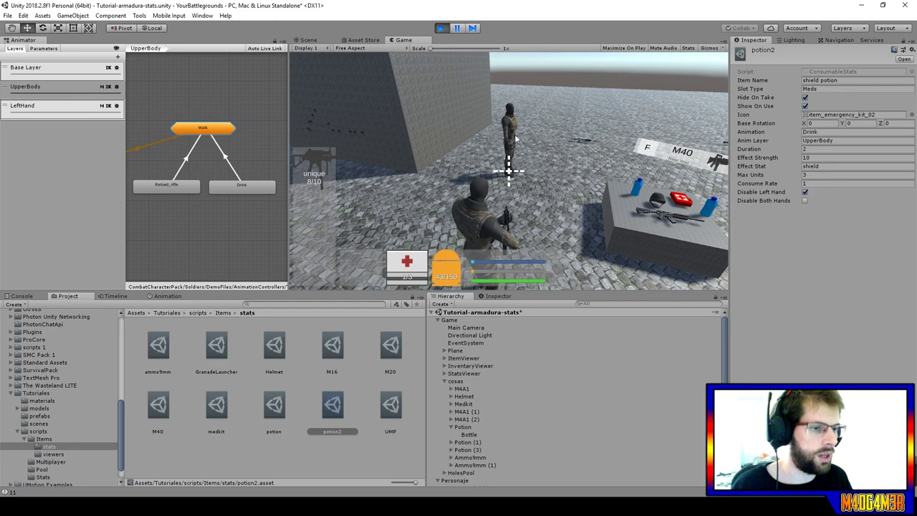
# In play, pick up a potion, select the divided character and drink the potion to test hand IK.
pyautogui.press('1')
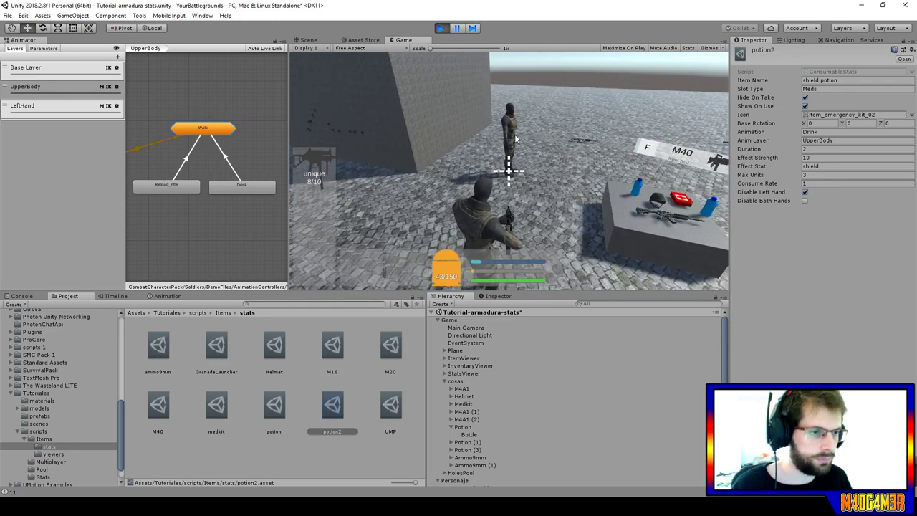
pyautogui.rightClick(535, 173)
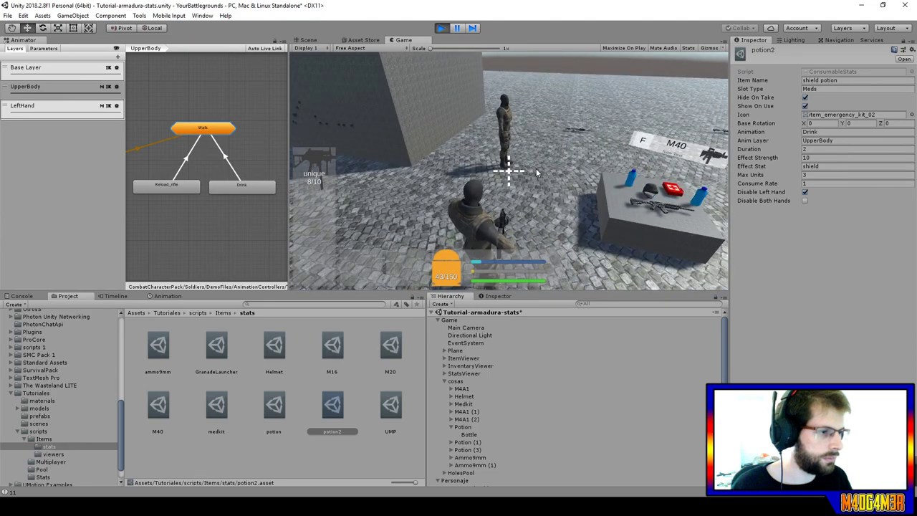
pyautogui.press('w')
pyautogui.press('f')
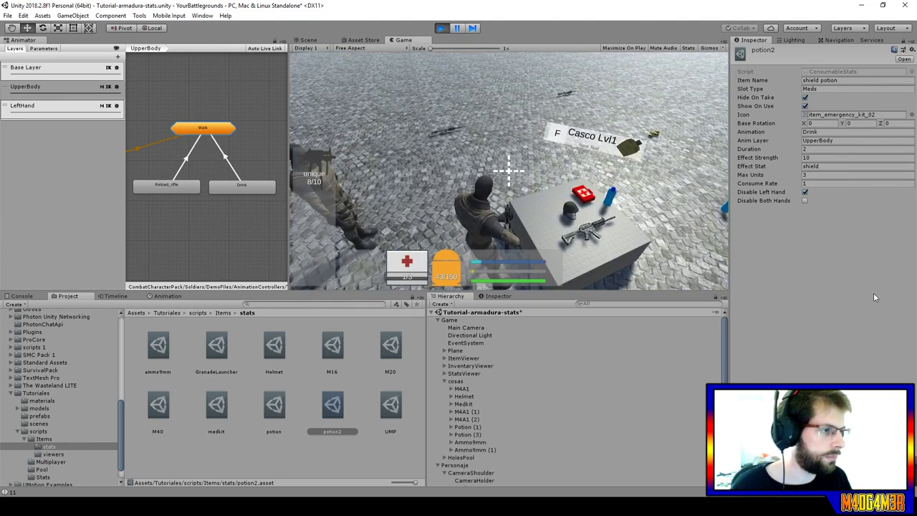
pyautogui.press('s')
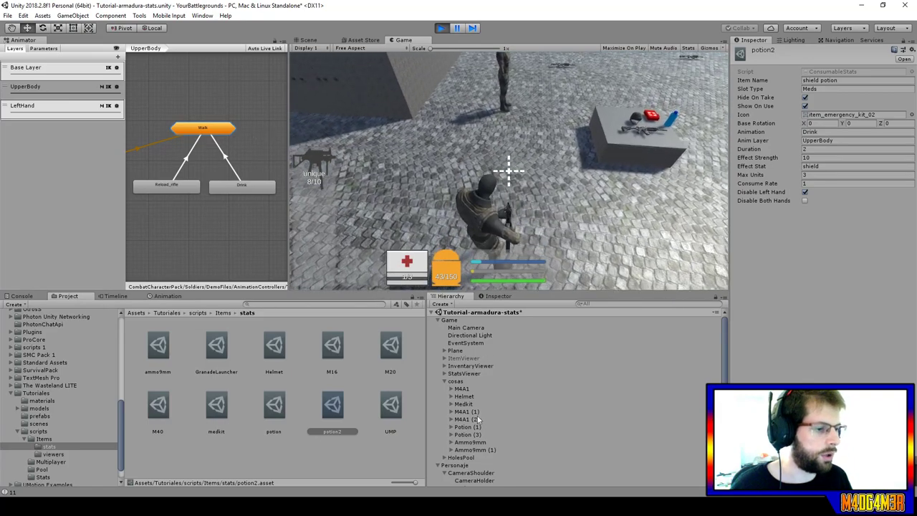
pyautogui.scroll(-2, 459, 402)
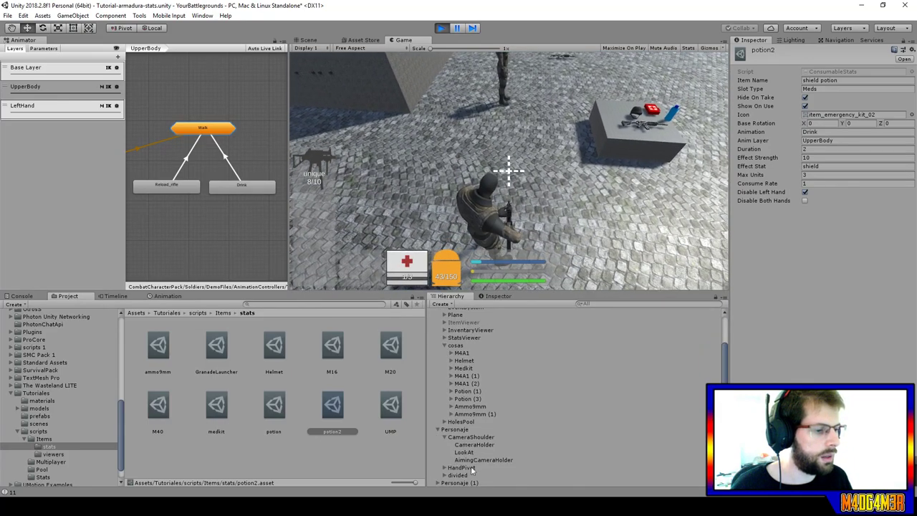
pyautogui.click(468, 474)
pyautogui.click(474, 215)
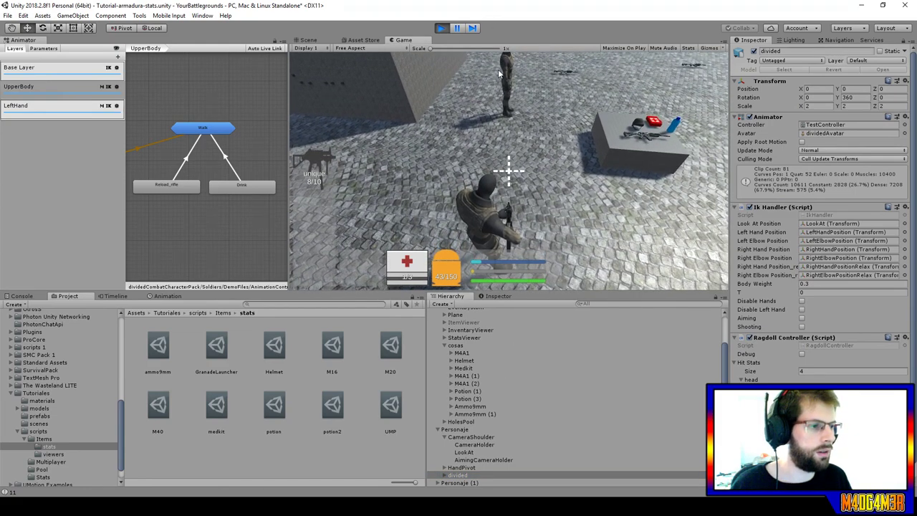
pyautogui.press('2')
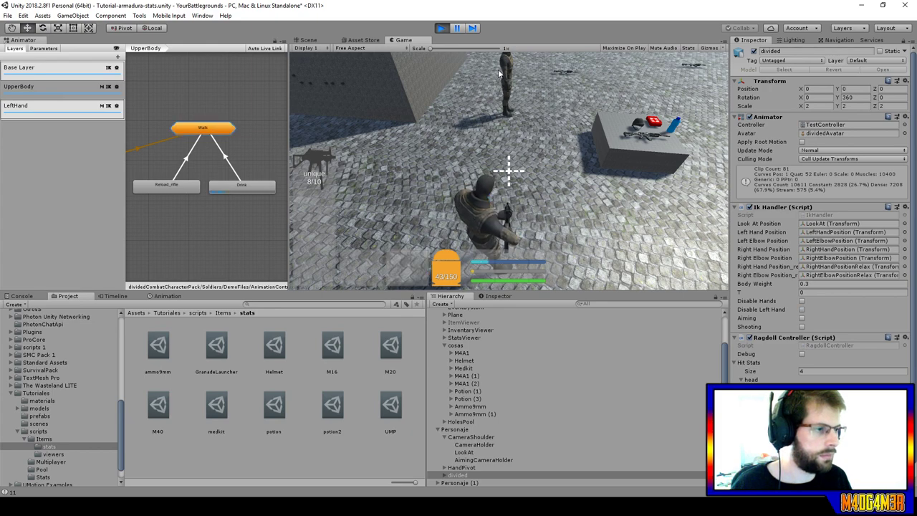
# Orbit and zoom the Scene view onto the soldier and dock it beside the Game view.
pyautogui.click(307, 40)
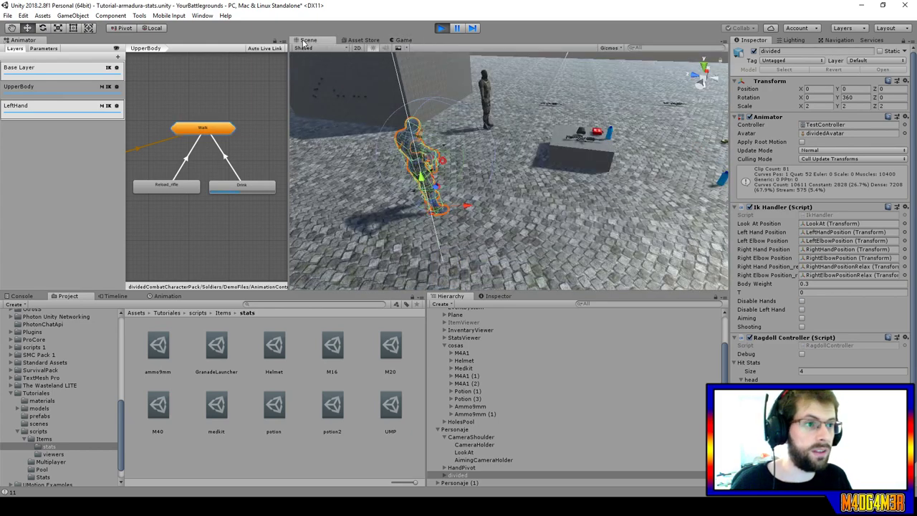
pyautogui.keyDown('alt'); pyautogui.moveTo(490, 138); pyautogui.dragTo(327, 140); pyautogui.keyUp('alt')
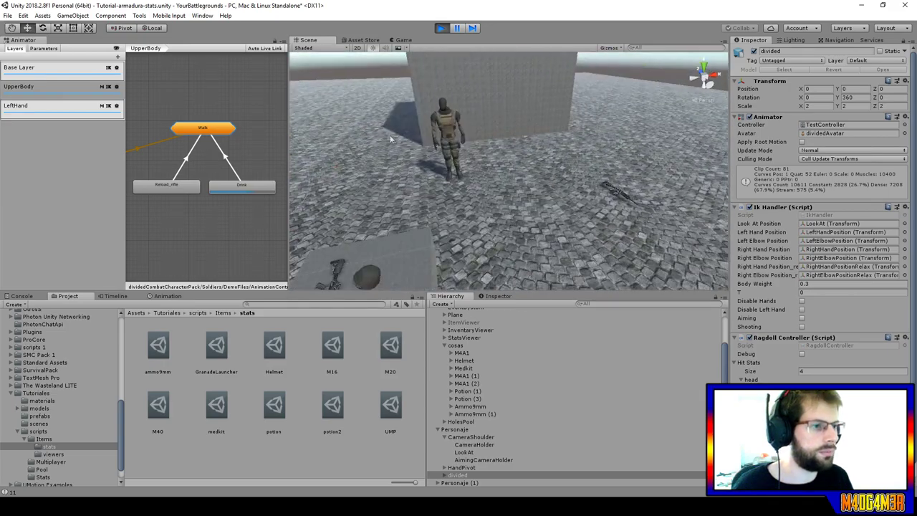
pyautogui.scroll(5, 546, 180)
pyautogui.scroll(3, 546, 179)
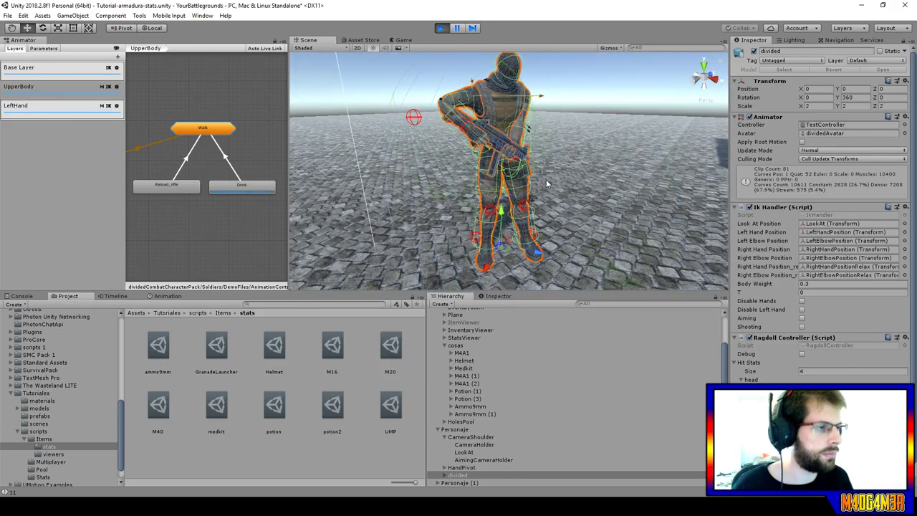
pyautogui.moveTo(362, 143); pyautogui.dragTo(364, 144)
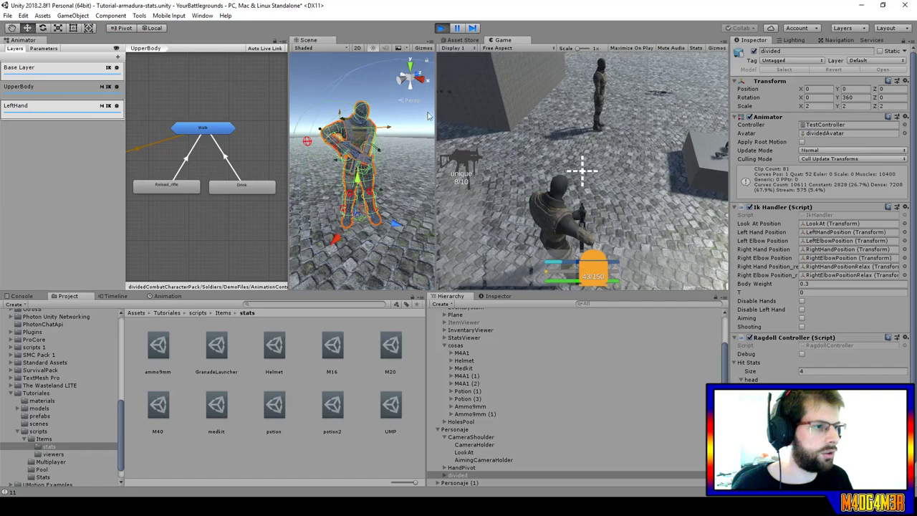
# Pick up and drink the shield potion in play, then inspect the Drink state's settings.
pyautogui.press('w')
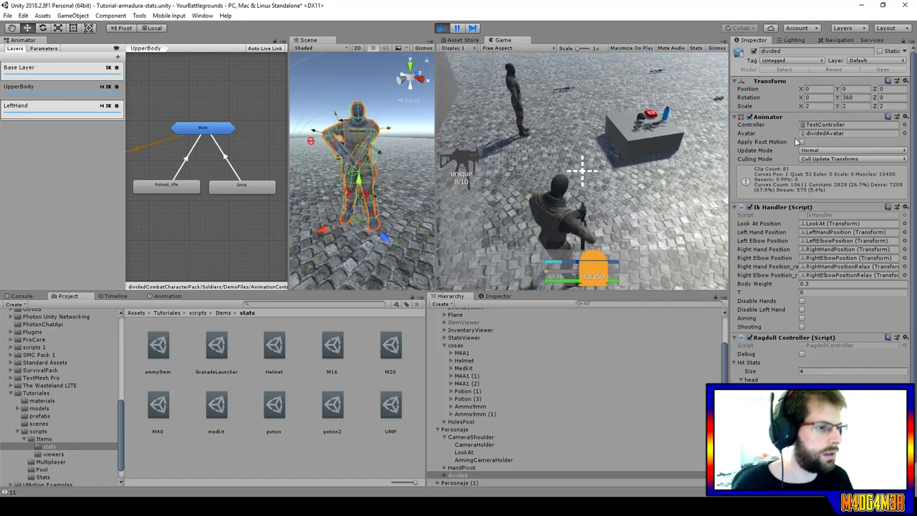
pyautogui.press('f')
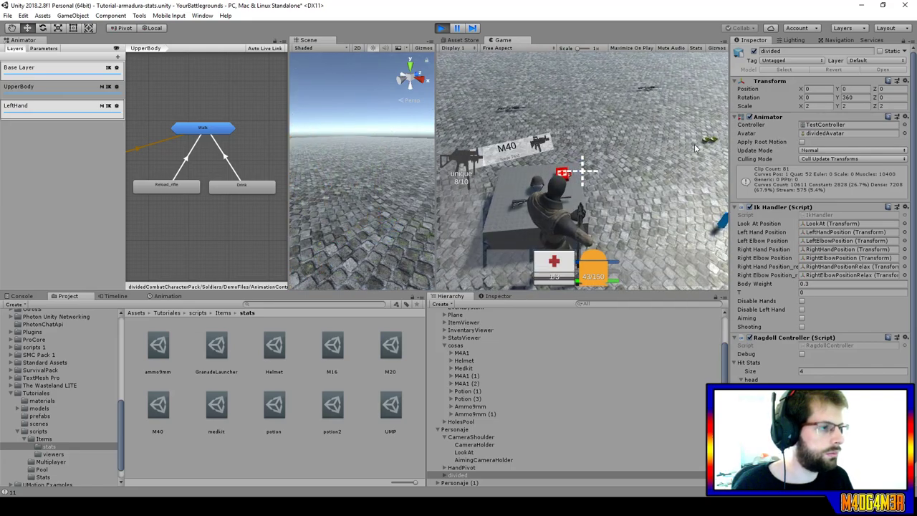
pyautogui.press('w')
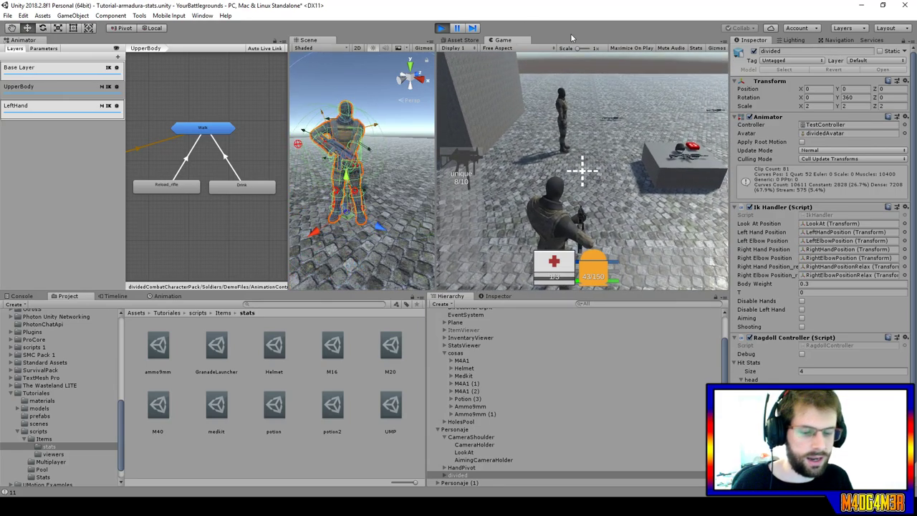
pyautogui.press('w')
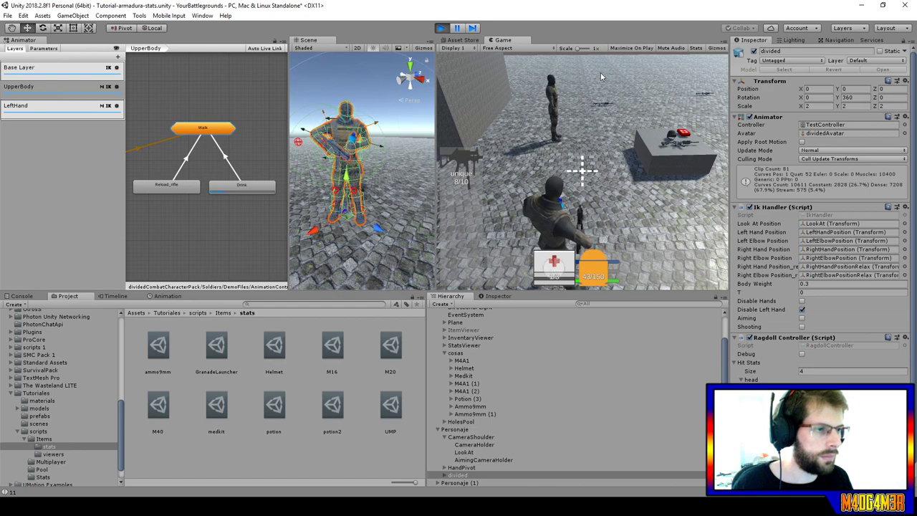
pyautogui.click(601, 73)
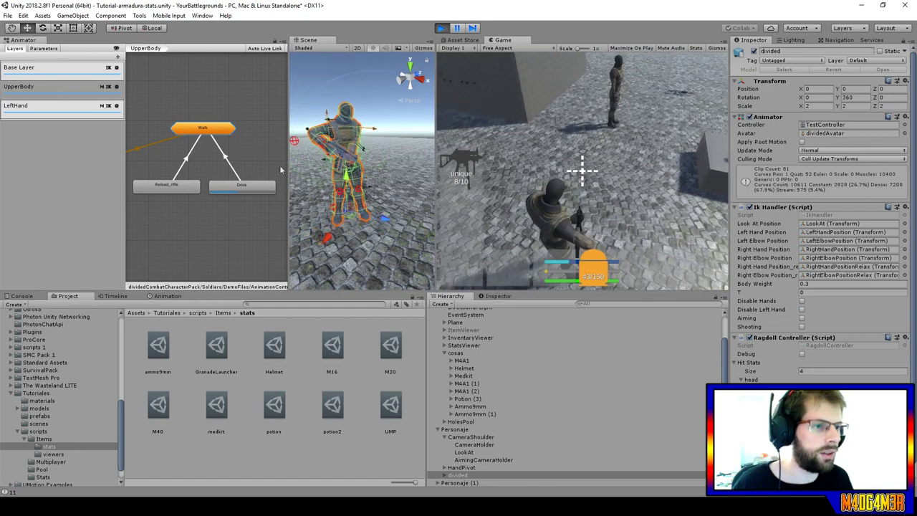
pyautogui.click(223, 188)
# Give the Drink state Speed 3, then stop Play mode with Ctrl+P.
pyautogui.click(815, 79)
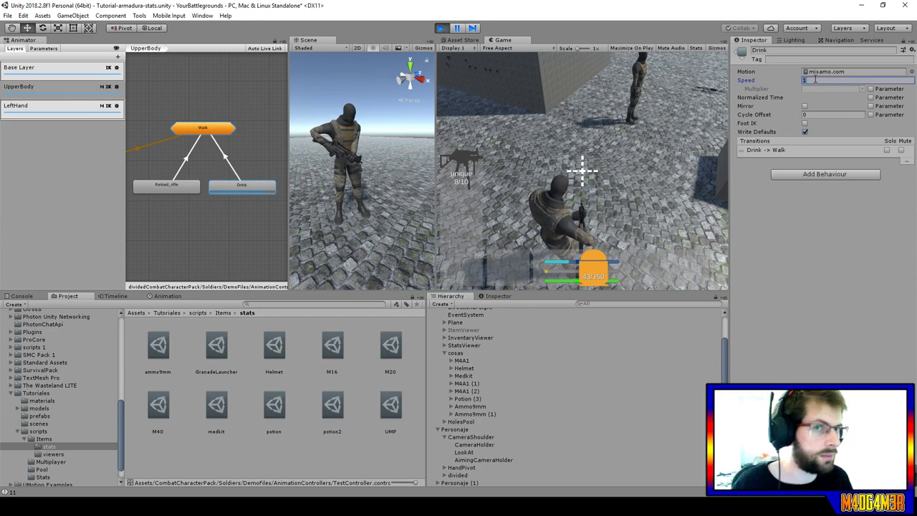
pyautogui.write('3')
pyautogui.press('Return')
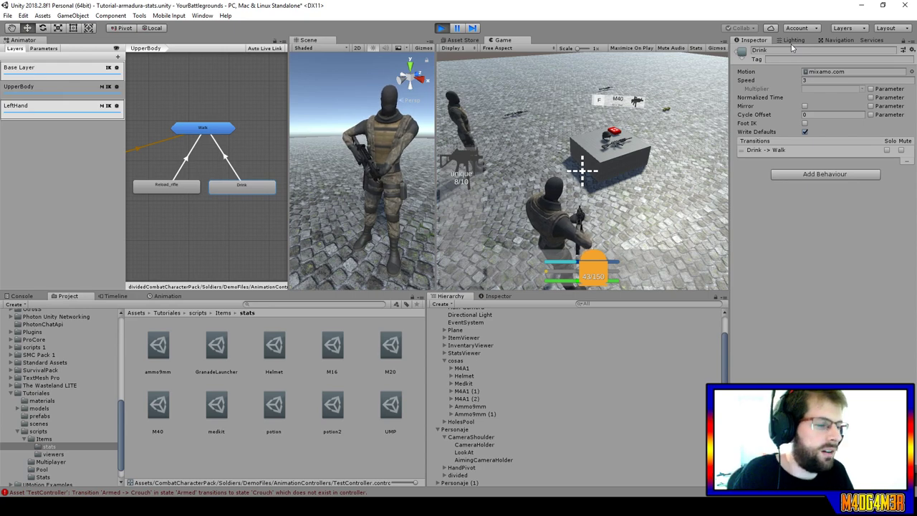
pyautogui.hotkey('ctrl', 'p')
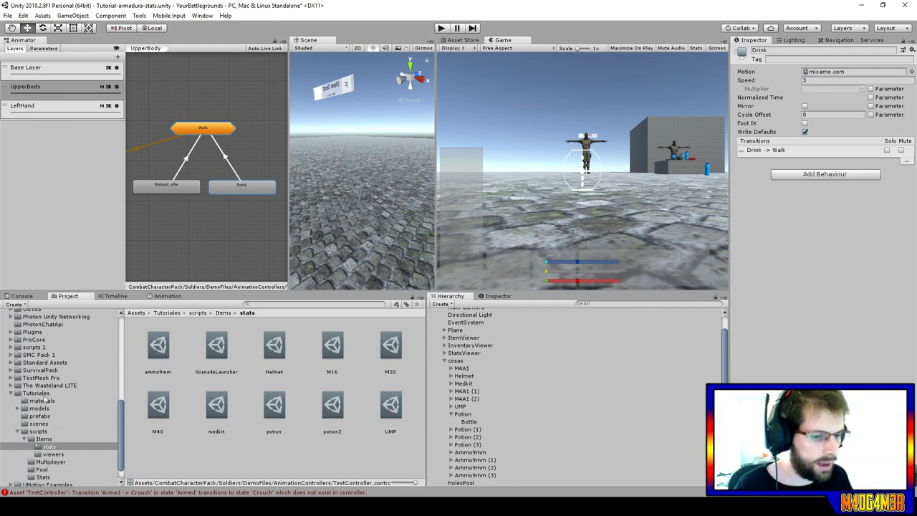
# Set the M20 GunStats Anim Layer to UpperBody and Animation to Reload_rifle.
pyautogui.click(392, 347)
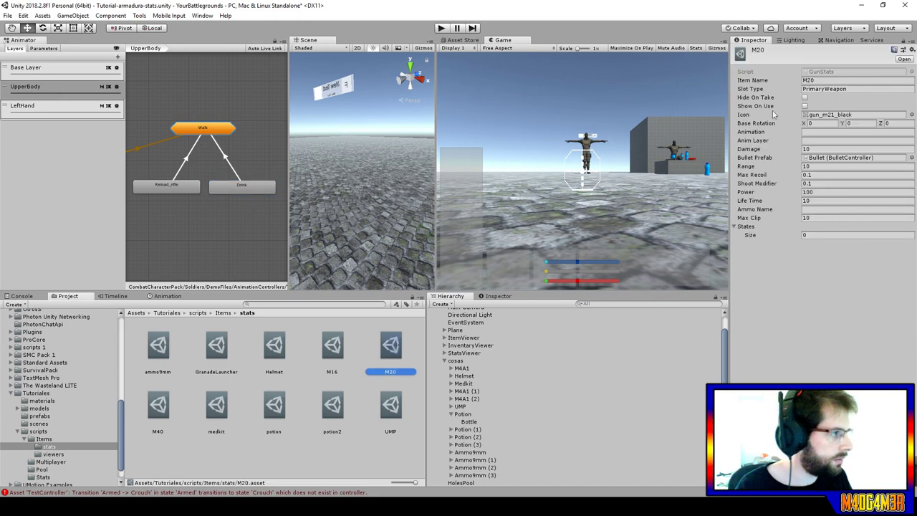
pyautogui.click(816, 140)
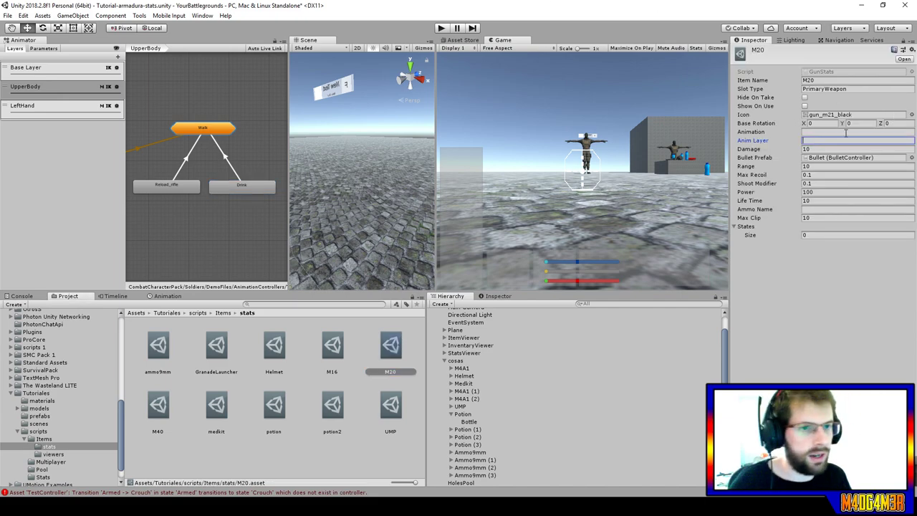
pyautogui.write('UpperBody')
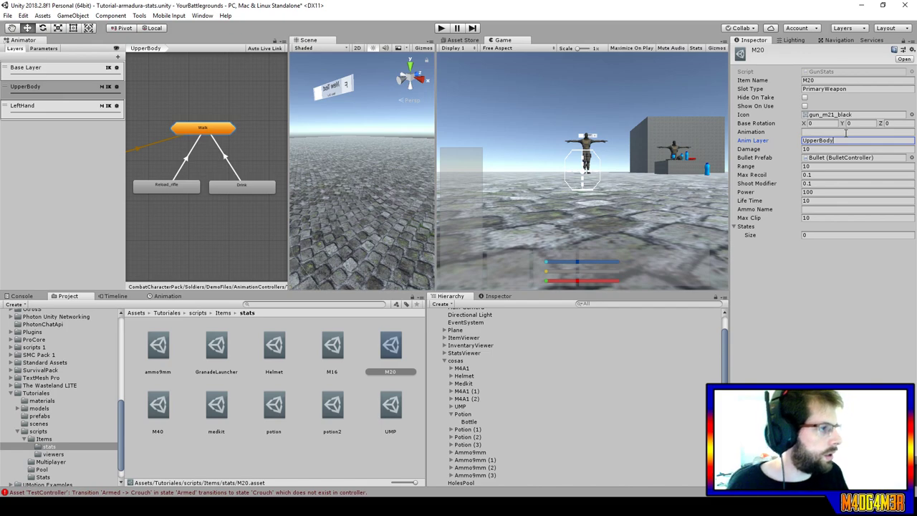
pyautogui.click(846, 132)
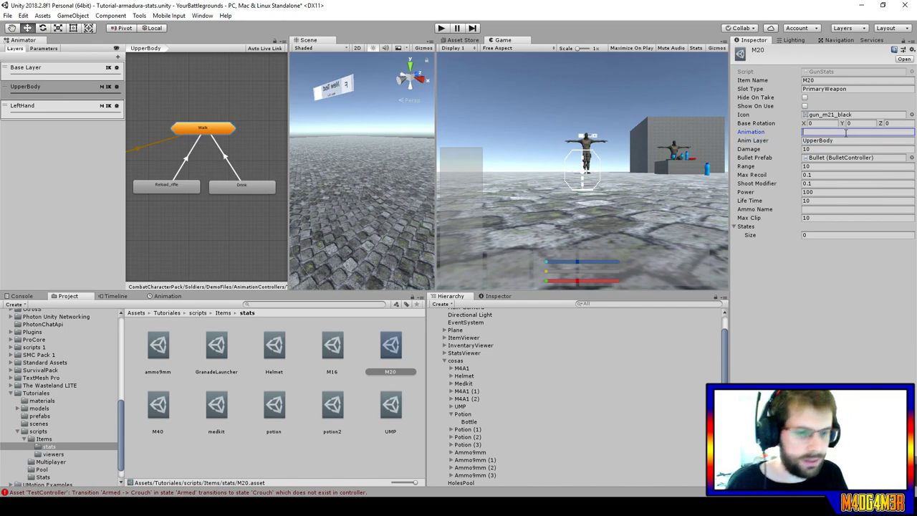
pyautogui.write('Reload_rifle')
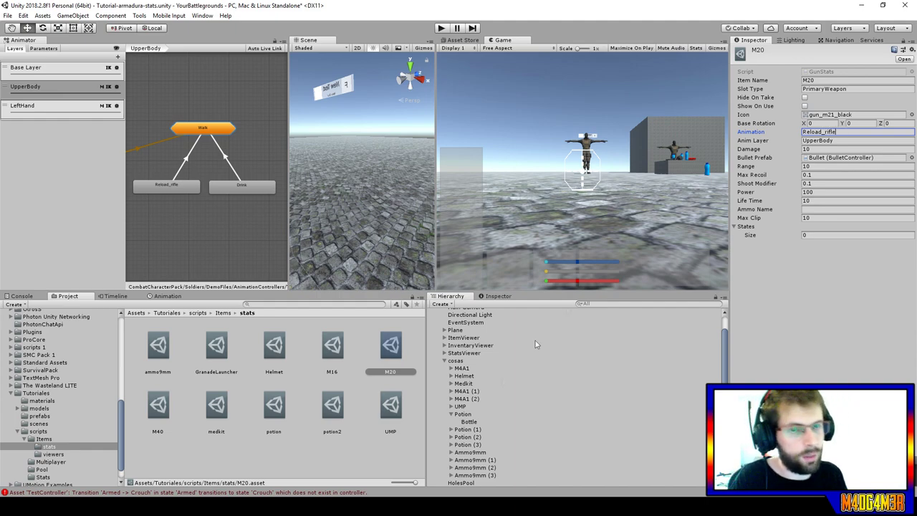
pyautogui.hotkey('alt', 'Tab')
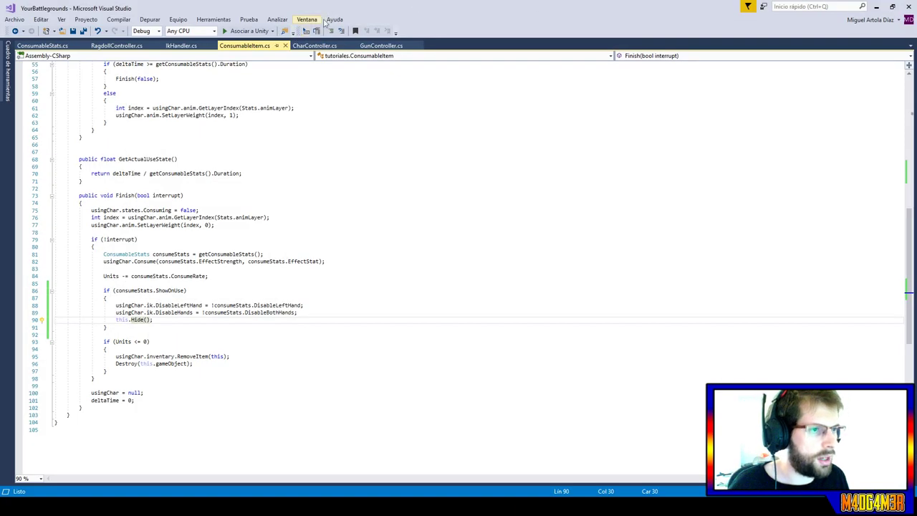
# Copy the animation-playing lines 32–36 from ConsumableItem.Use.
pyautogui.click(381, 46)
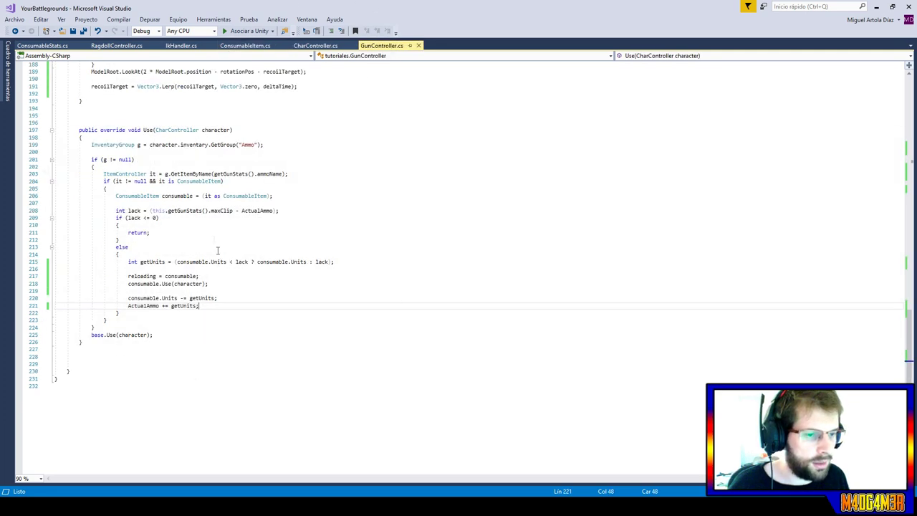
pyautogui.click(162, 291)
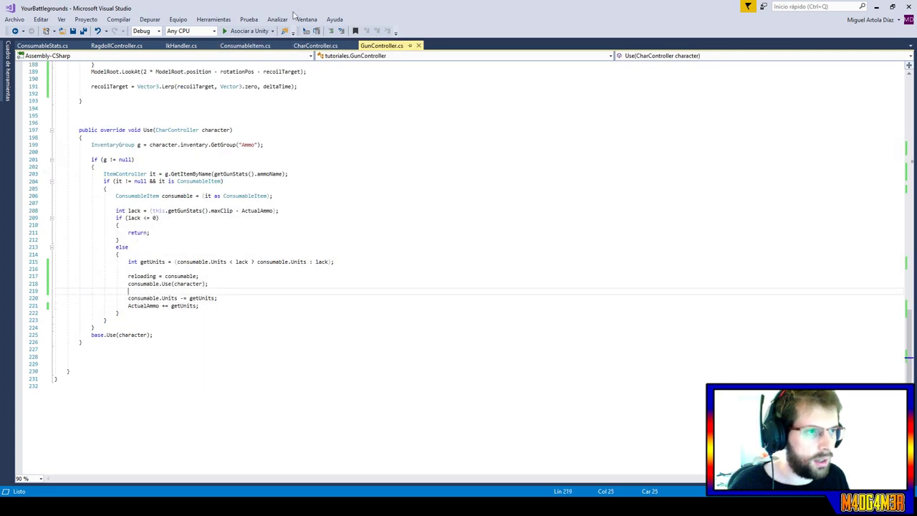
pyautogui.click(42, 46)
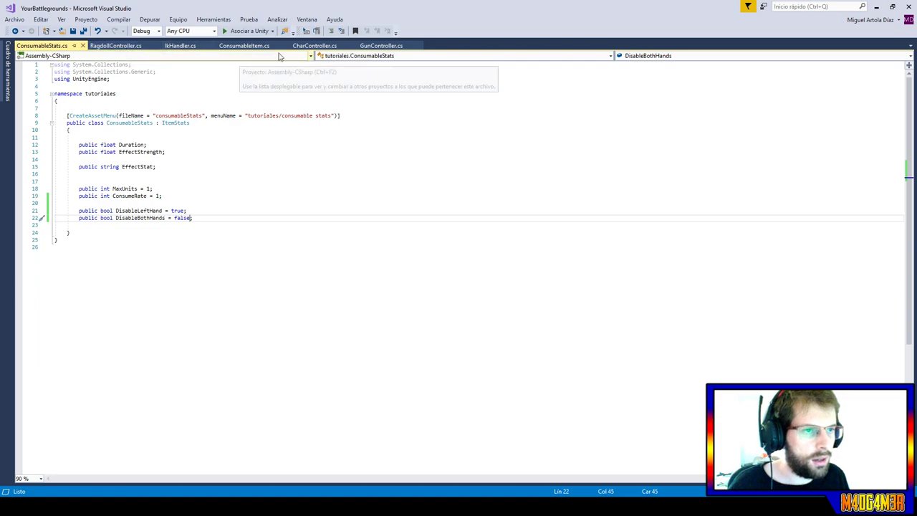
pyautogui.click(247, 45)
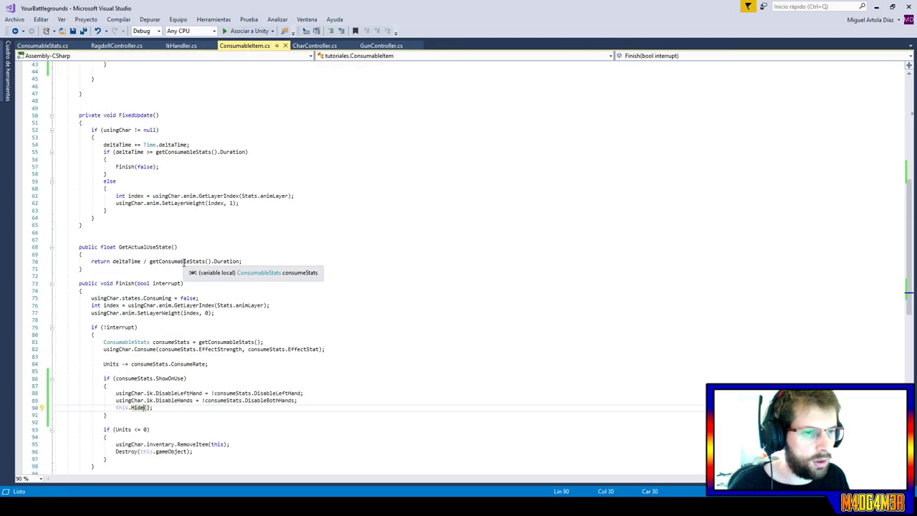
pyautogui.scroll(2, 184, 262)
pyautogui.scroll(6, 184, 263)
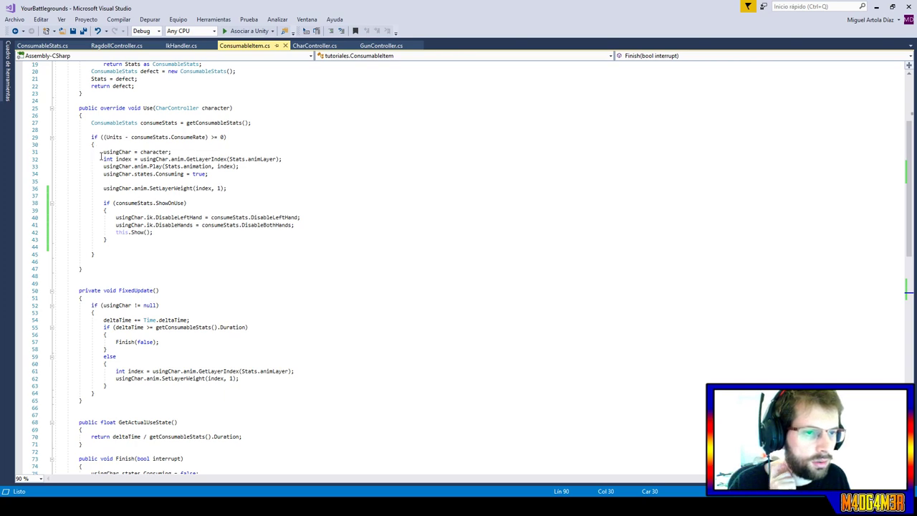
pyautogui.moveTo(104, 158); pyautogui.dragTo(228, 189)
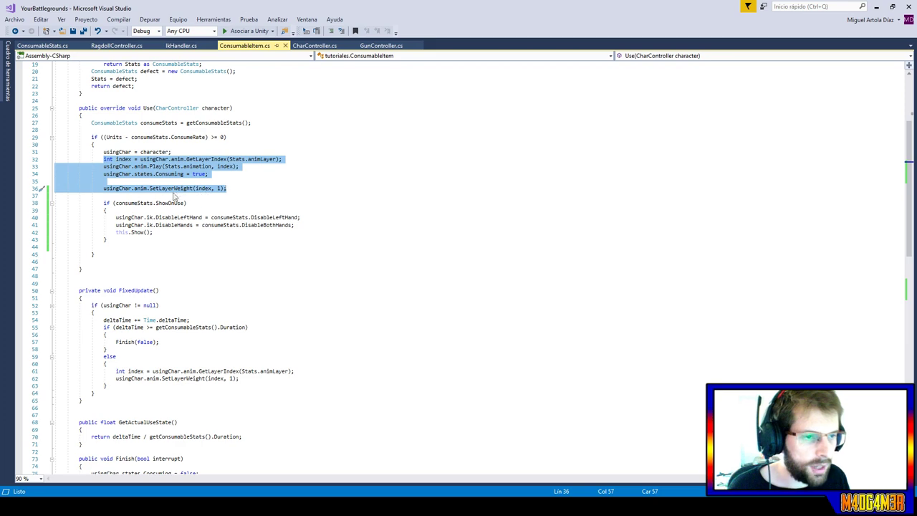
# Paste the animation code into GunController.Use after the ammo update.
pyautogui.click(381, 46)
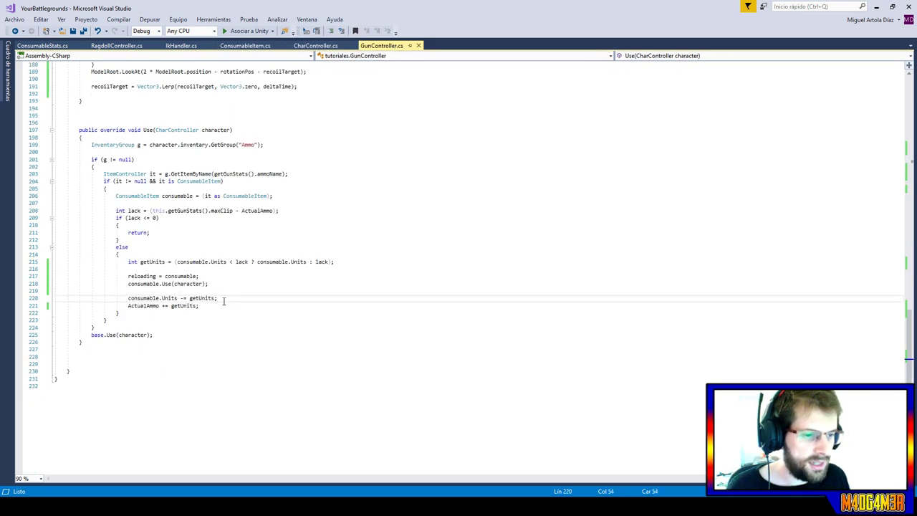
pyautogui.click(222, 305)
pyautogui.press('Return')
pyautogui.press('Return')
pyautogui.write('int index = usingChar.anim.GetLayerIndex(Stats.animLayer); usingChar.anim.Play(Stats.animation, index); usingChar.states.Consuming = true;  usingChar.anim.SetLayerWeight(index, 1);')
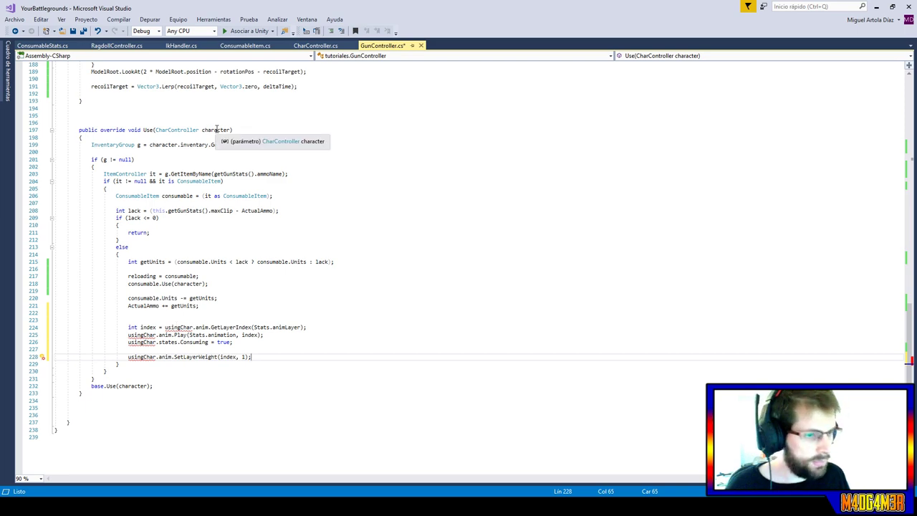
# Replace every usingChar with character in the pasted code and delete the Consuming = true line.
pyautogui.doubleClick(217, 130)
pyautogui.hotkey('ctrl', 'c')
pyautogui.doubleClick(177, 327)
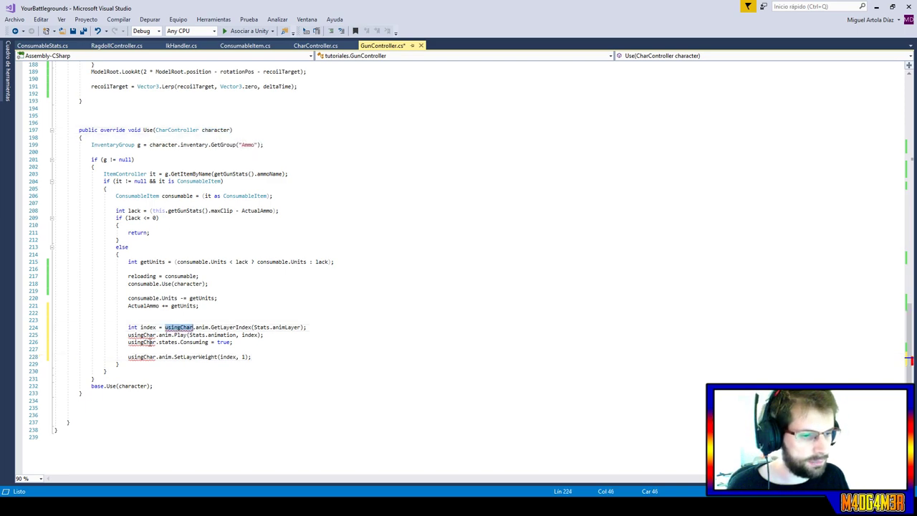
pyautogui.hotkey('ctrl', 'v')
pyautogui.doubleClick(141, 335)
pyautogui.hotkey('ctrl', 'v')
pyautogui.doubleClick(141, 342)
pyautogui.hotkey('ctrl', 'v')
pyautogui.doubleClick(141, 357)
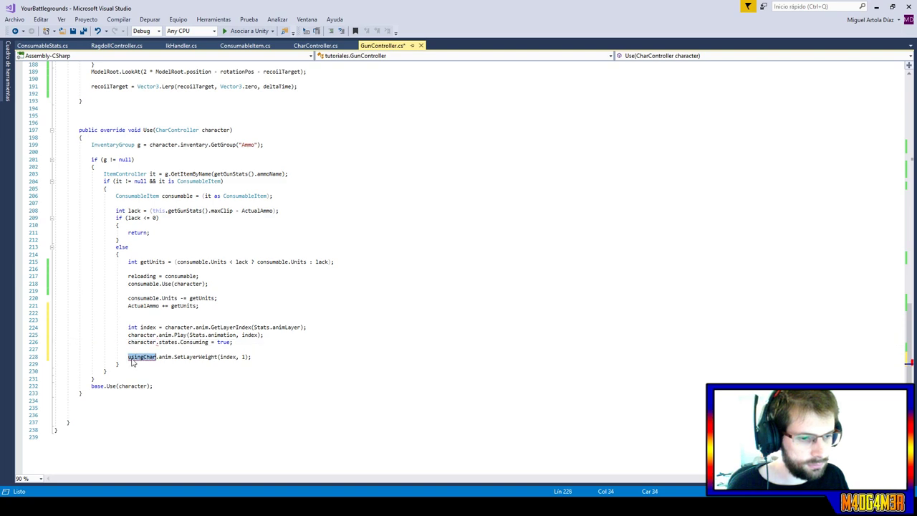
pyautogui.hotkey('ctrl', 'v')
pyautogui.moveTo(234, 342); pyautogui.dragTo(276, 333)
pyautogui.press('BackSpace')
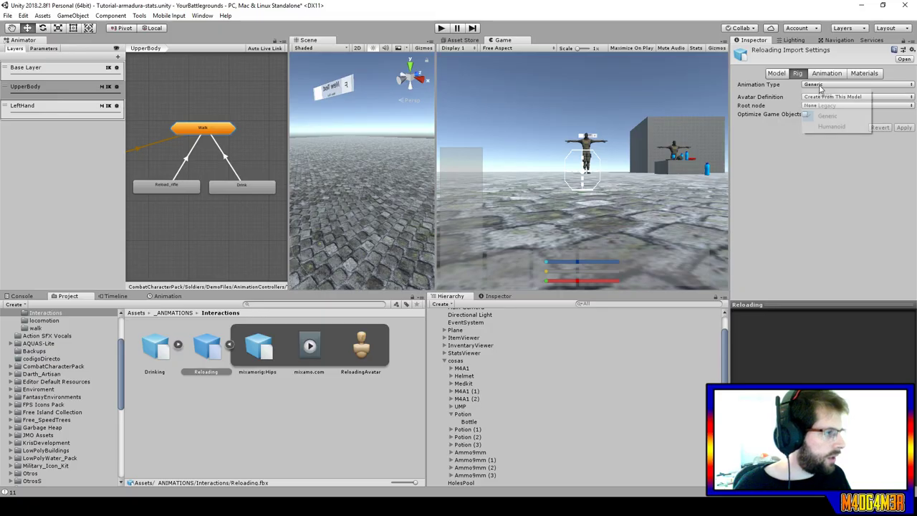
# Make Reloading.fbx Humanoid, bake root Y position and base root rotation on Original.
pyautogui.click(834, 124)
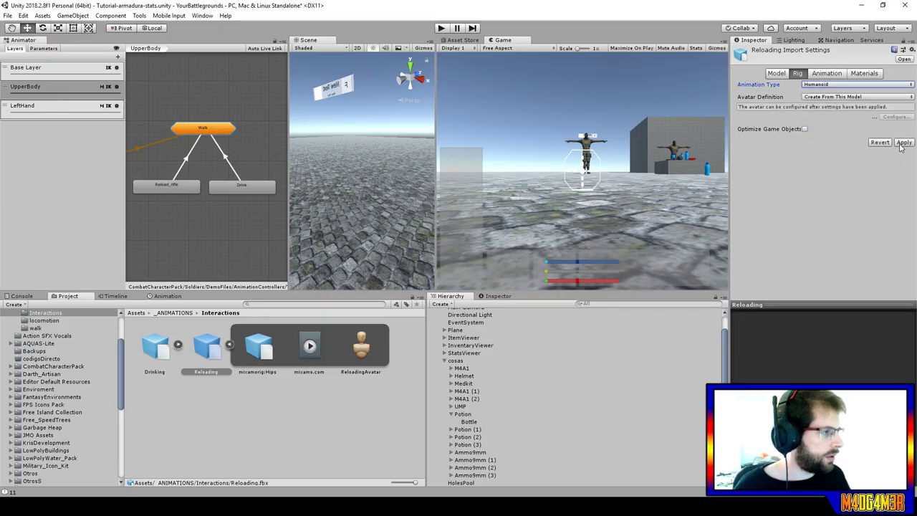
pyautogui.click(831, 74)
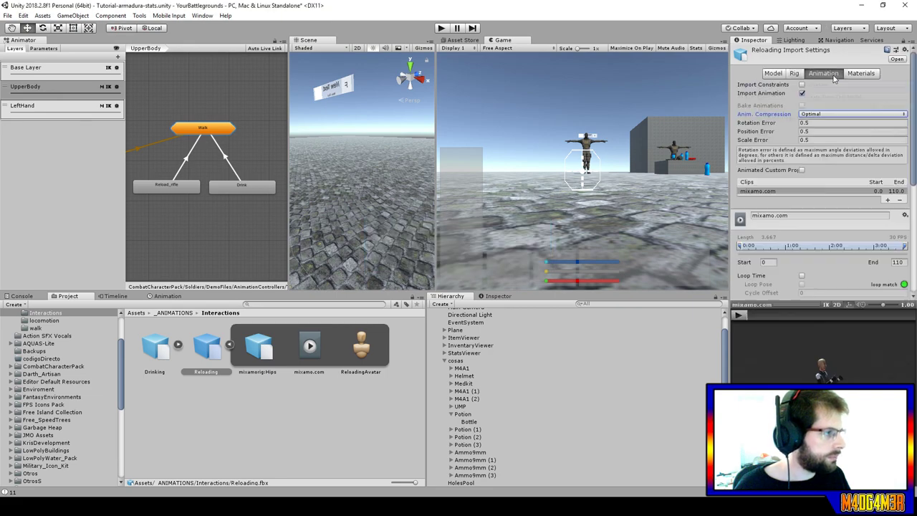
pyautogui.scroll(-3, 862, 239)
pyautogui.scroll(-1, 807, 245)
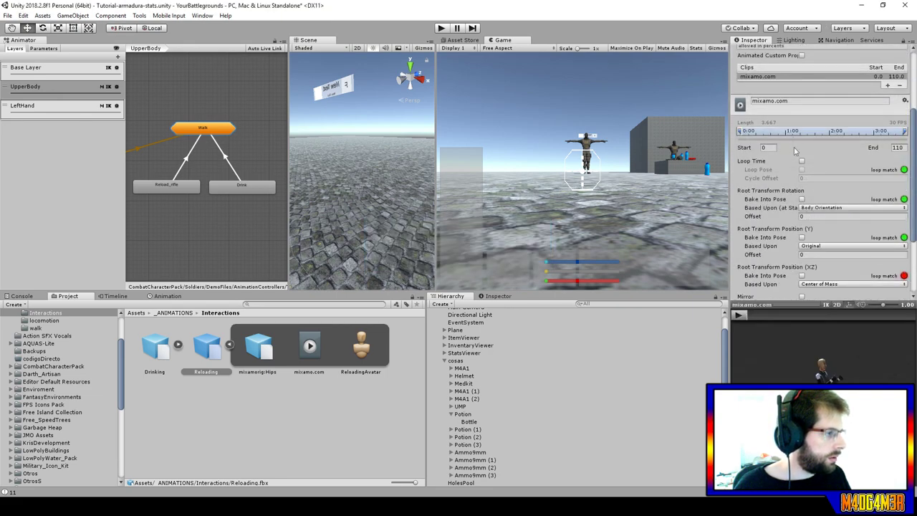
pyautogui.click(802, 237)
pyautogui.click(801, 200)
pyautogui.click(808, 207)
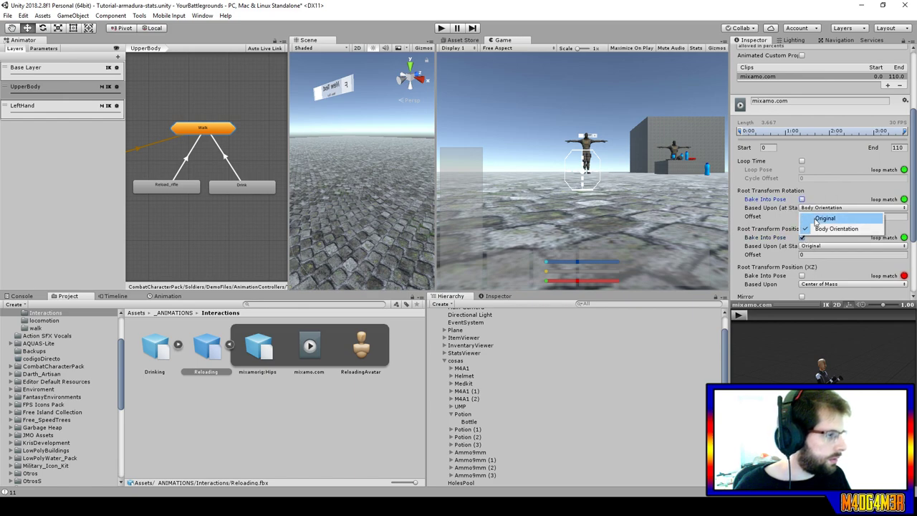
pyautogui.click(824, 218)
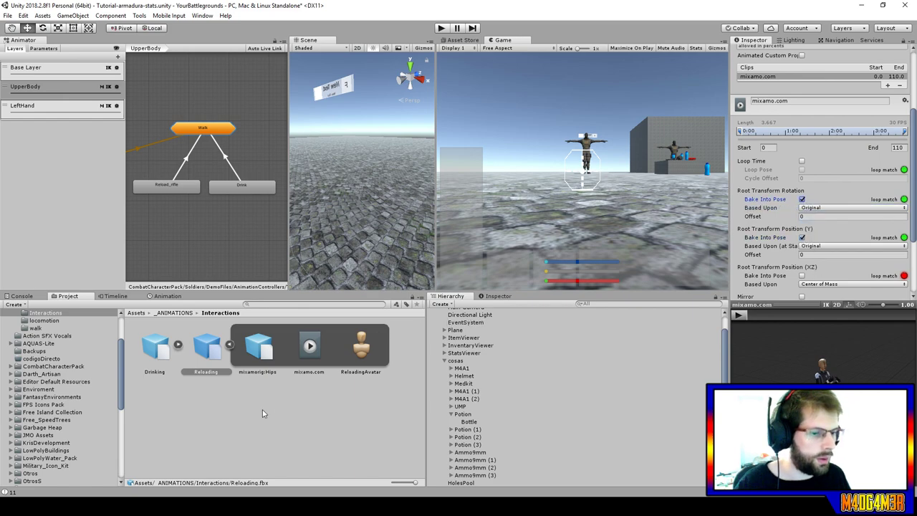
# Set the Reload_rifle state's Speed to 3.
pyautogui.click(166, 185)
pyautogui.click(853, 72)
pyautogui.click(853, 80)
pyautogui.write('3')
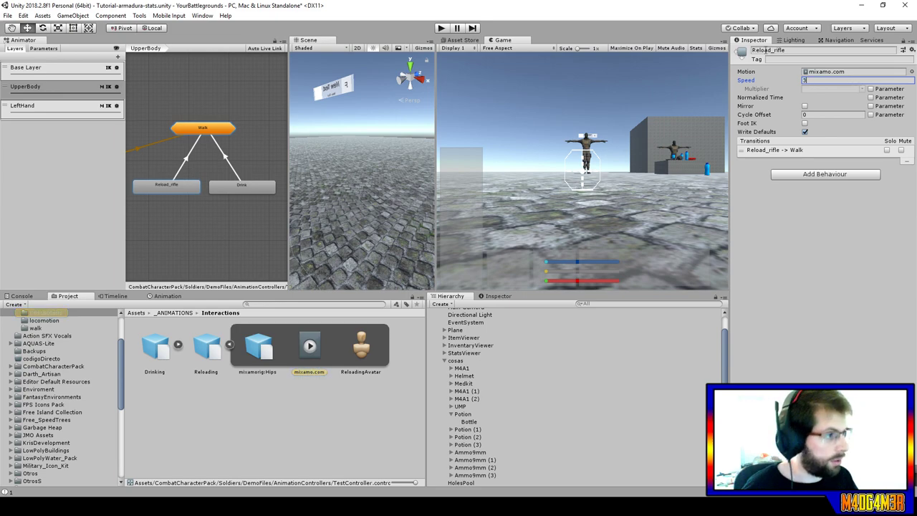
pyautogui.hotkey('alt', 'Tab')
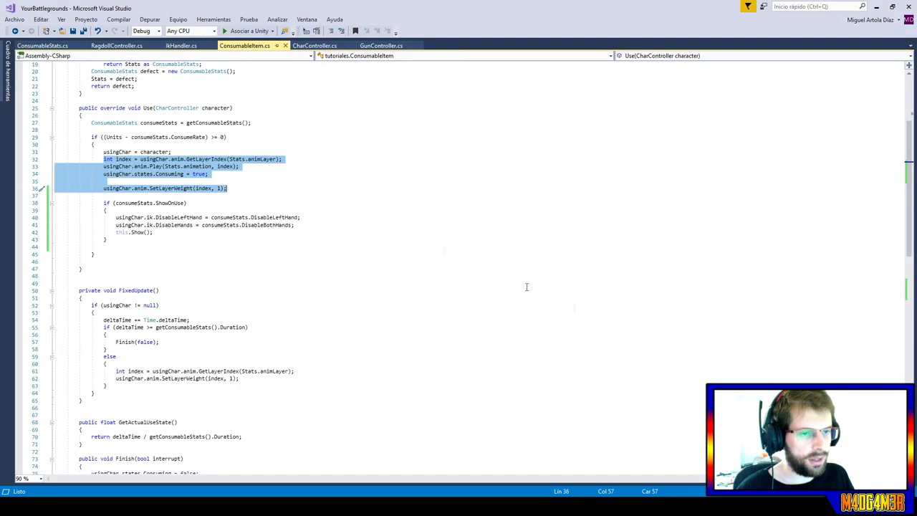
# Copy the DisableLeftHand line from ConsumableItem and paste it below GunController's layer-weight call.
pyautogui.click(168, 217)
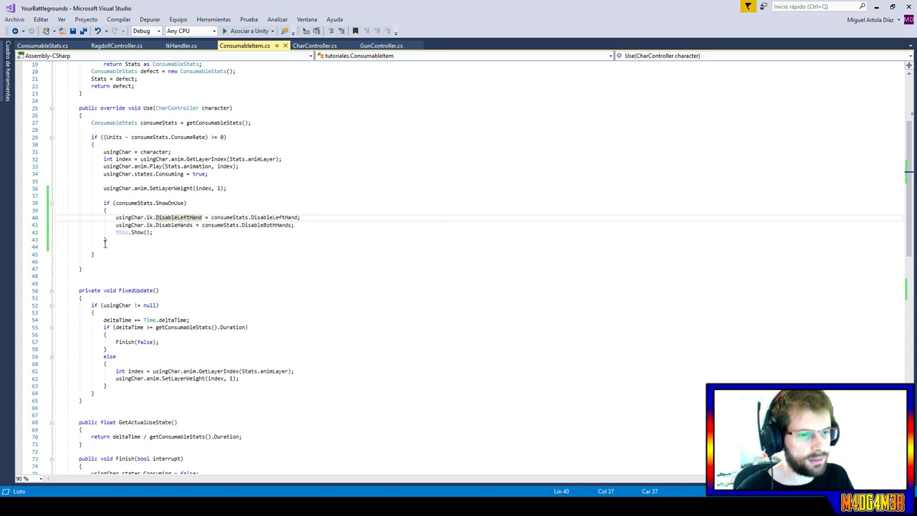
pyautogui.moveTo(316, 237); pyautogui.dragTo(311, 212)
pyautogui.hotkey('ctrl', 'c')
pyautogui.click(312, 219)
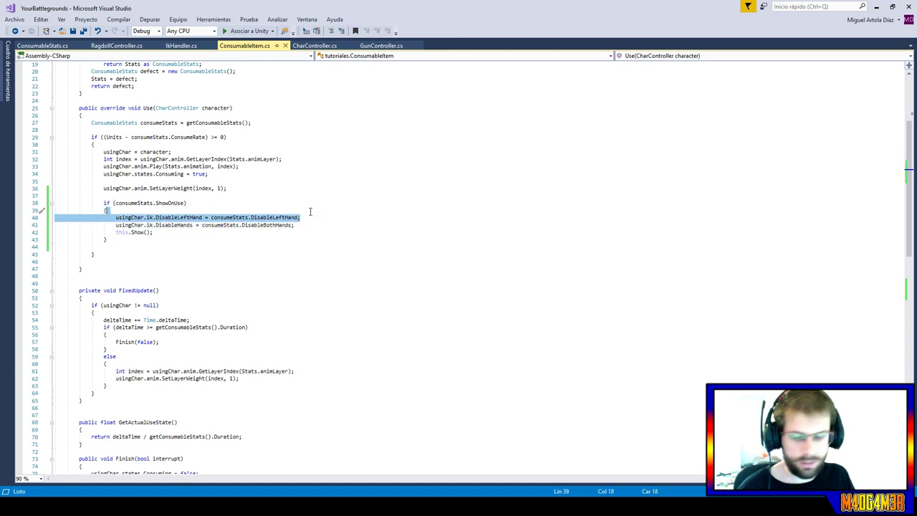
pyautogui.click(381, 45)
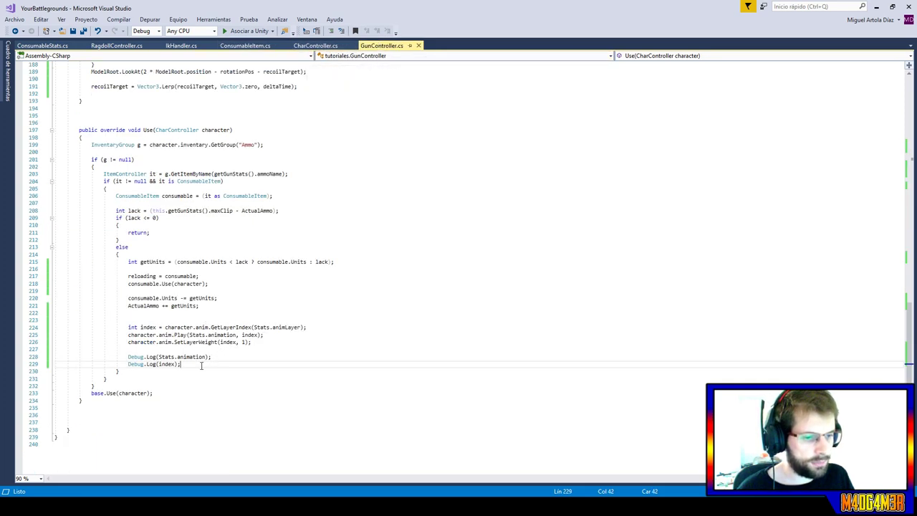
pyautogui.click(265, 342)
pyautogui.press('Return')
pyautogui.hotkey('ctrl', 'v')
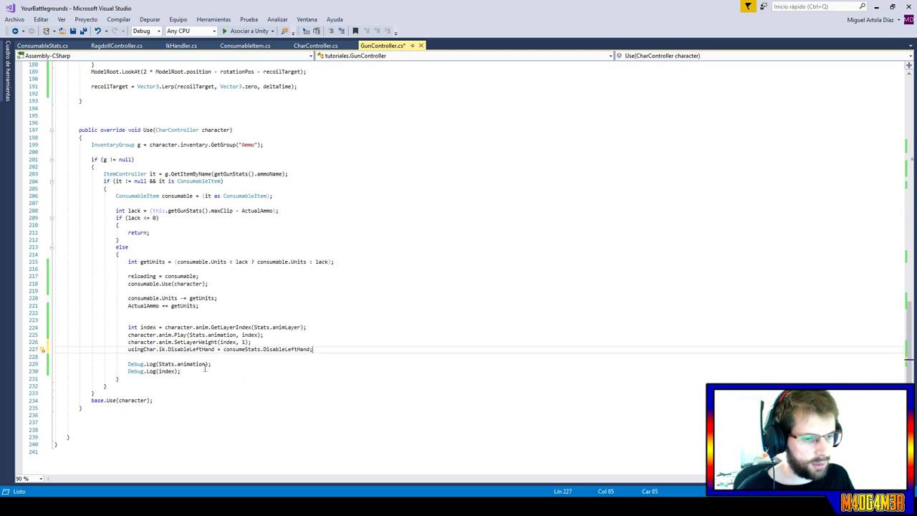
# Replace usingChar and consumeStats on the pasted line with character and the item's stats, then save.
pyautogui.moveTo(193, 373); pyautogui.dragTo(127, 364)
pyautogui.click(141, 349)
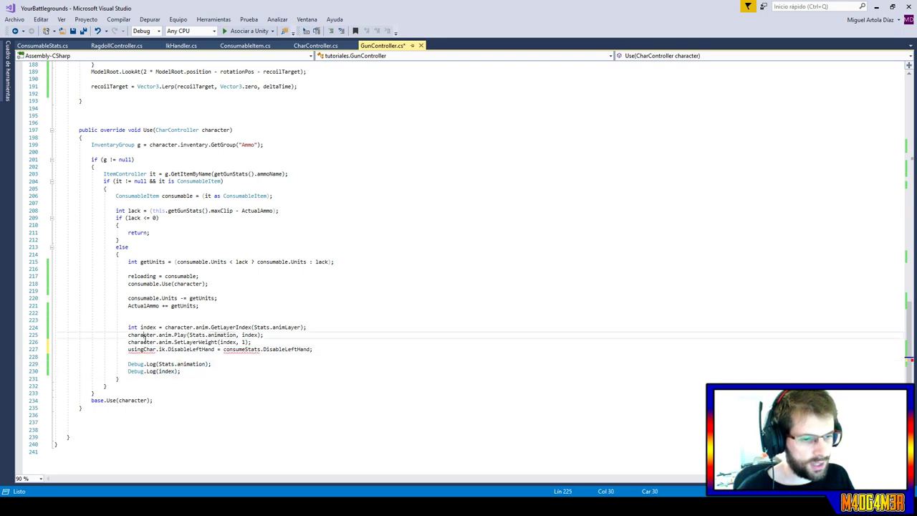
pyautogui.doubleClick(142, 335)
pyautogui.doubleClick(142, 342)
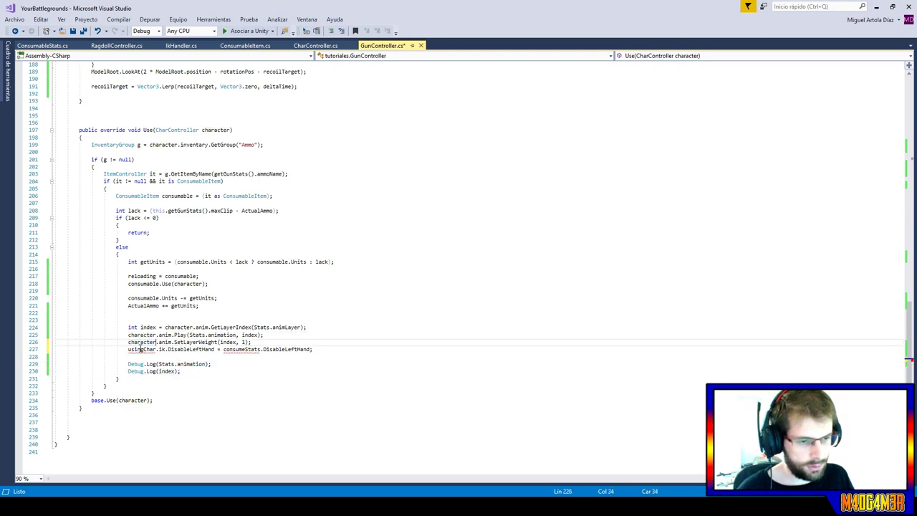
pyautogui.doubleClick(142, 349)
pyautogui.write('character')
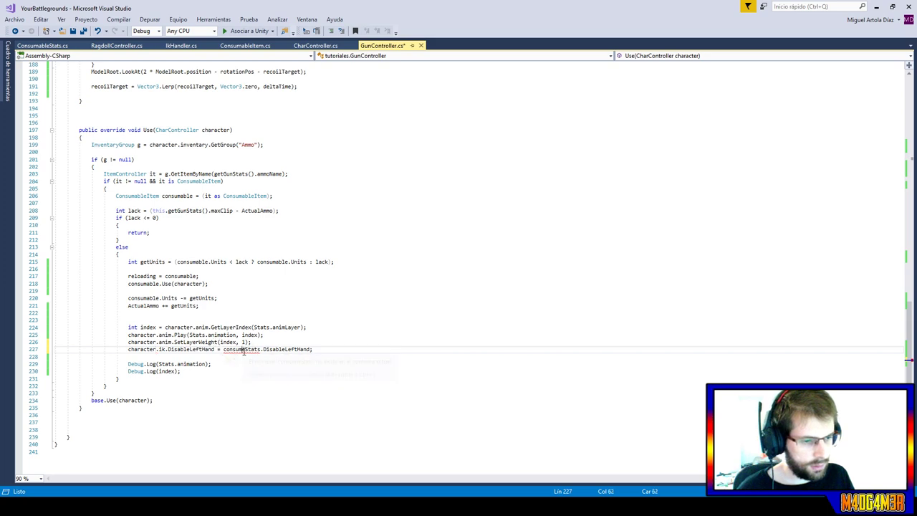
pyautogui.doubleClick(244, 350)
pyautogui.write('consumable.getConsumableStats()')
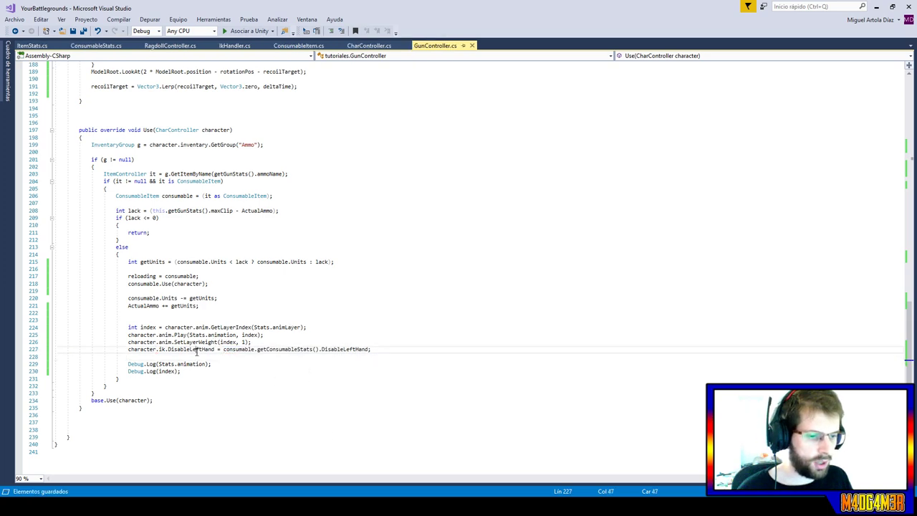
pyautogui.hotkey('ctrl', 's')
# Paste the DisableLeftHand statement into FixedUpdate after reloading = null.
pyautogui.scroll(3, 342, 380)
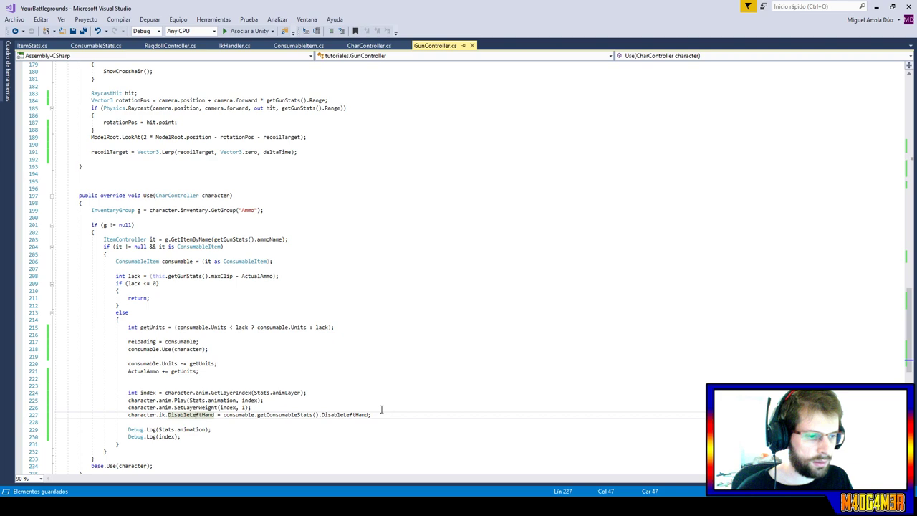
pyautogui.moveTo(381, 409); pyautogui.dragTo(383, 406)
pyautogui.hotkey('ctrl', 'c')
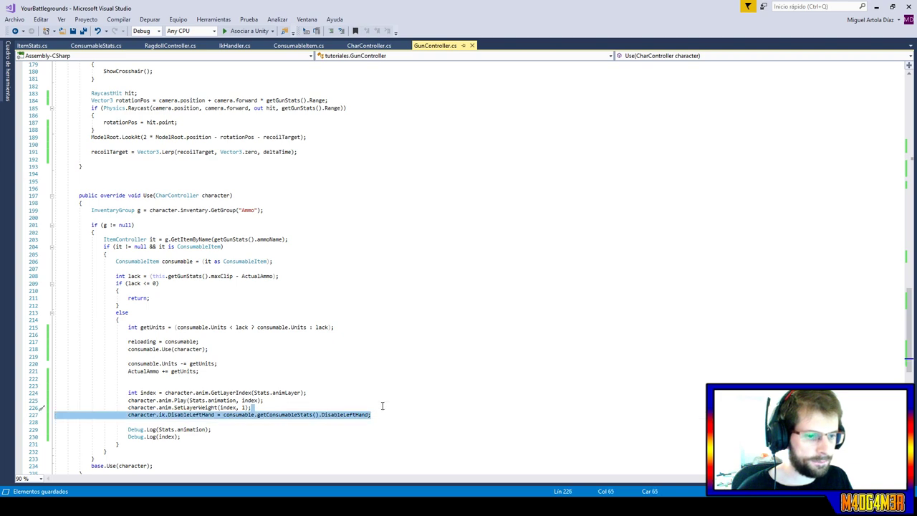
pyautogui.scroll(1, 382, 406)
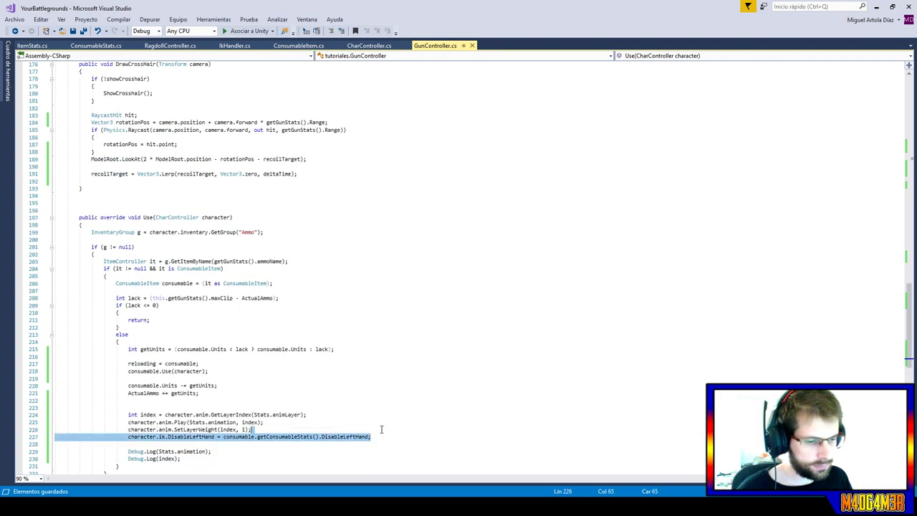
pyautogui.scroll(5, 381, 429)
pyautogui.scroll(3, 382, 429)
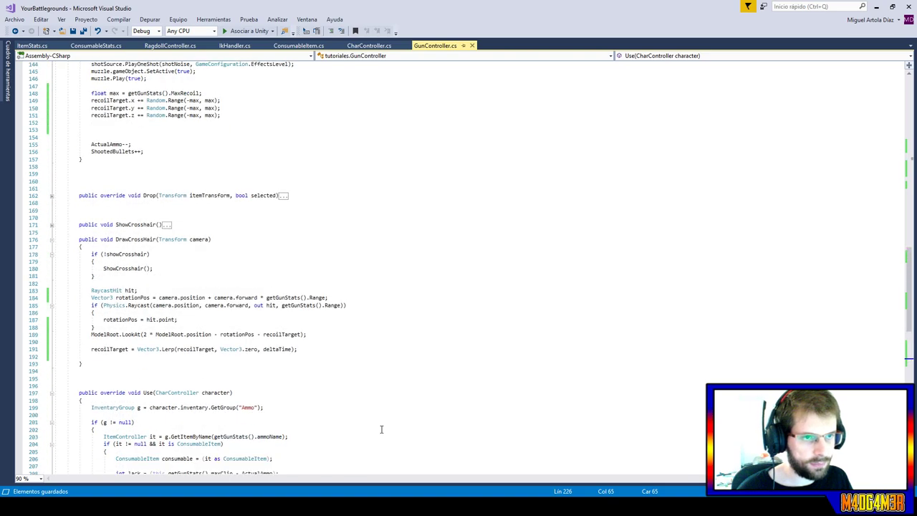
pyautogui.scroll(2, 381, 429)
pyautogui.scroll(1, 381, 430)
pyautogui.scroll(6, 381, 430)
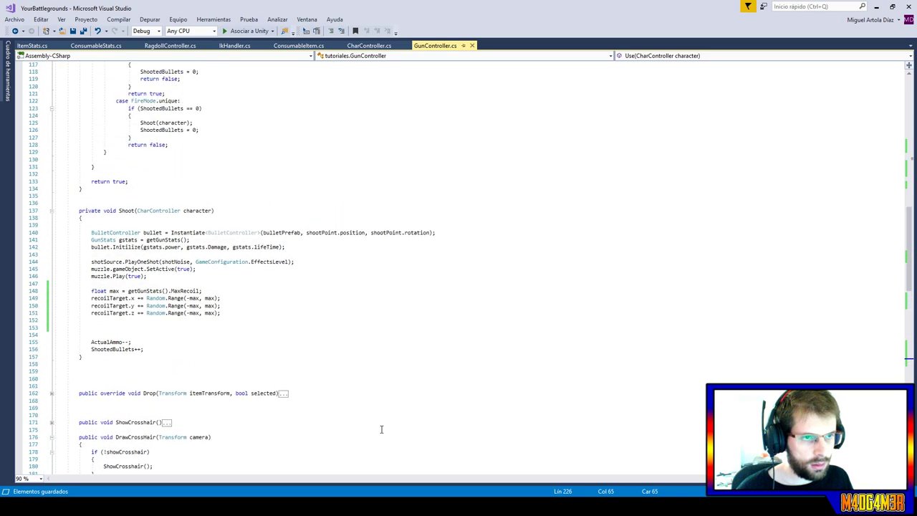
pyautogui.moveTo(909, 266); pyautogui.dragTo(908, 197)
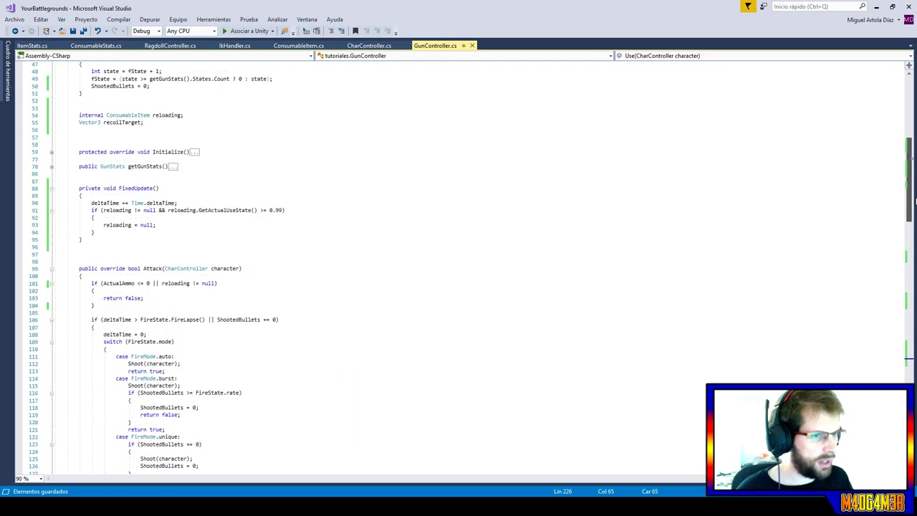
pyautogui.click(191, 256)
pyautogui.press('Return')
pyautogui.hotkey('ctrl', 'v')
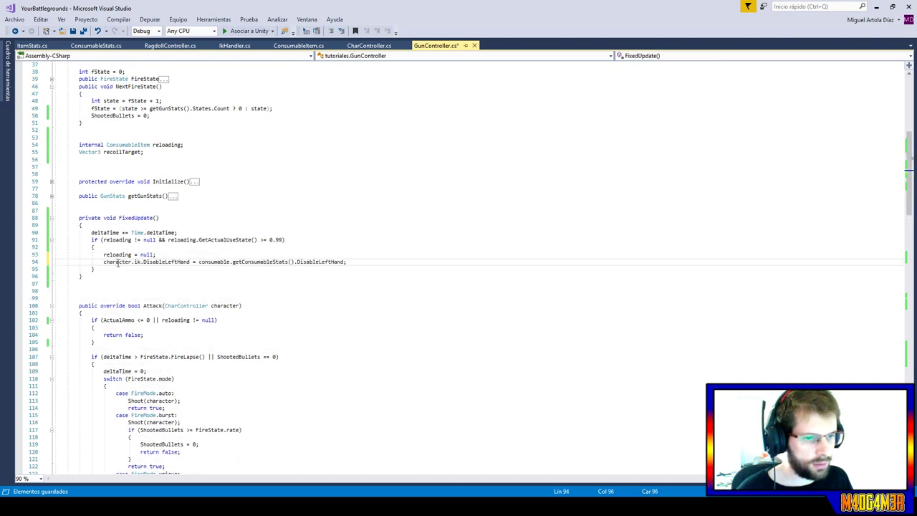
# Retarget the new statement to reloading.usingChar and go to the ConsumableItem class definition.
pyautogui.doubleClick(117, 255)
pyautogui.hotkey('ctrl', 'c')
pyautogui.doubleClick(115, 262)
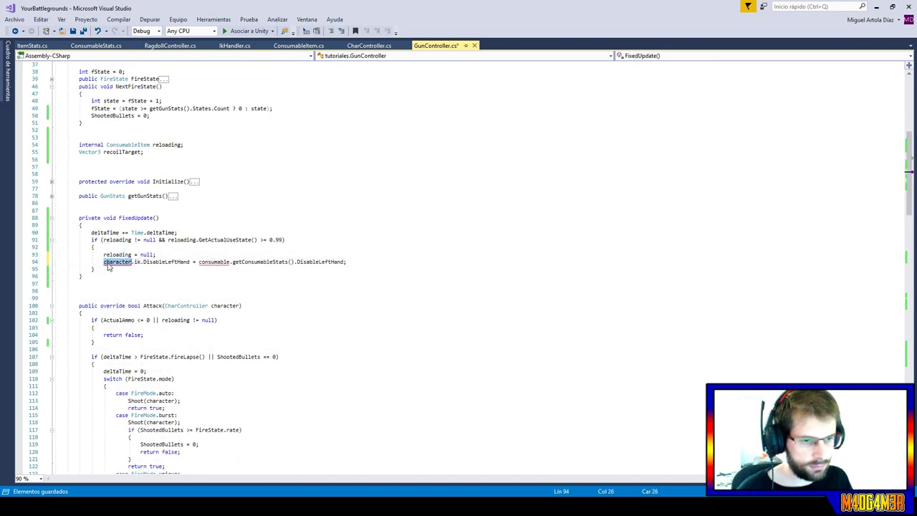
pyautogui.hotkey('ctrl', 'v')
pyautogui.write('.us')
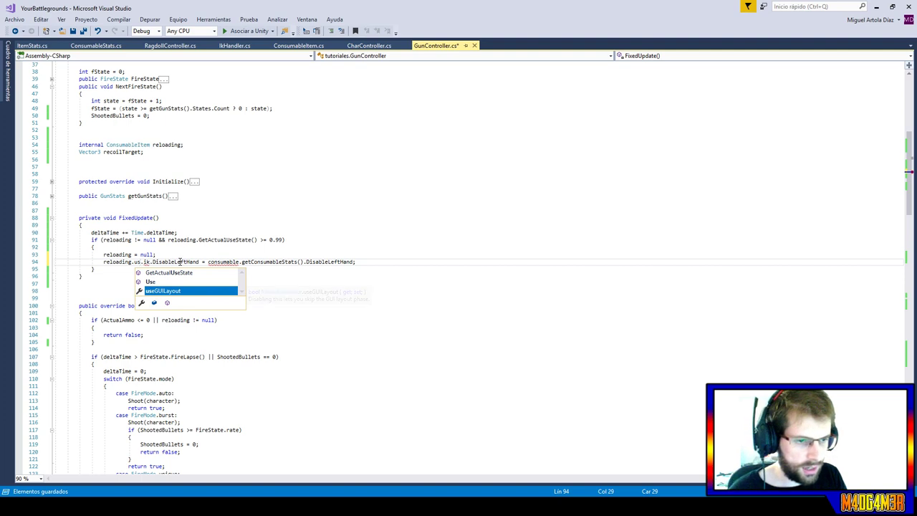
pyautogui.write('ingChar')
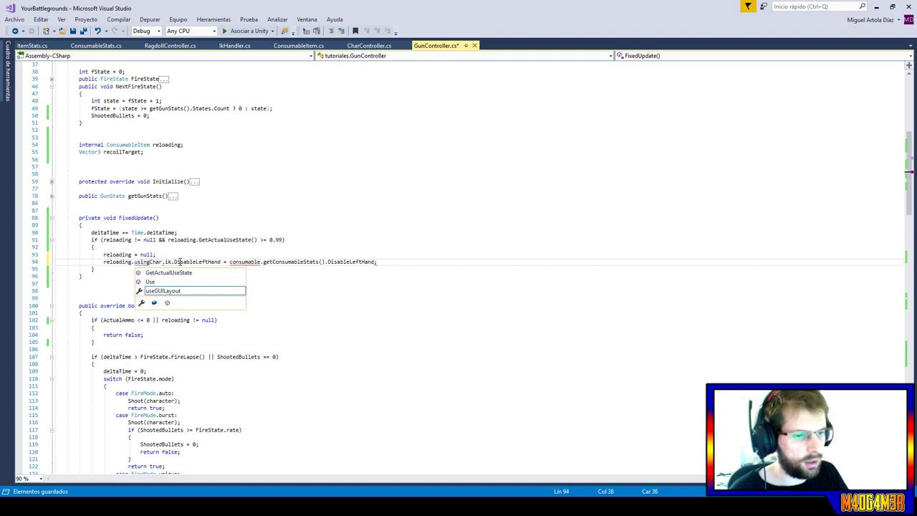
pyautogui.press('Escape')
pyautogui.keyDown('ctrl'); pyautogui.click(127, 146); pyautogui.keyUp('ctrl')
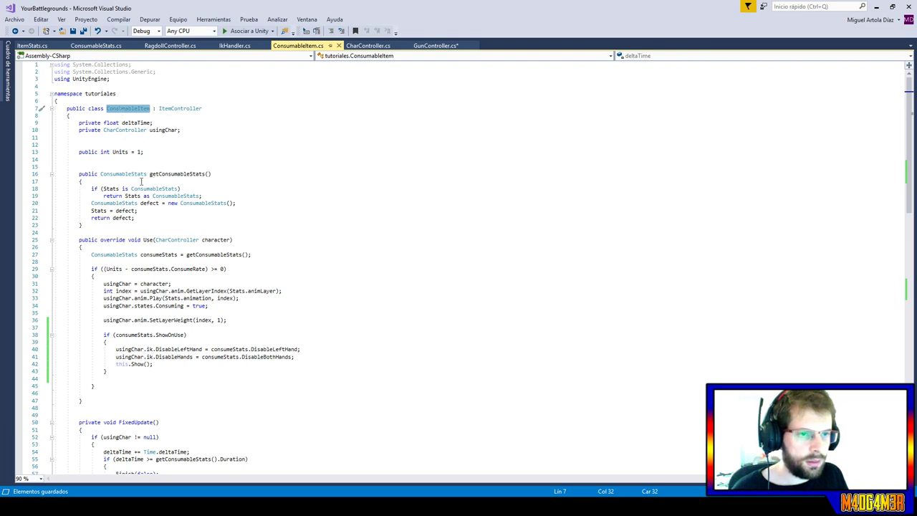
# Make ConsumableItem's usingChar field internal instead of private.
pyautogui.click(92, 131)
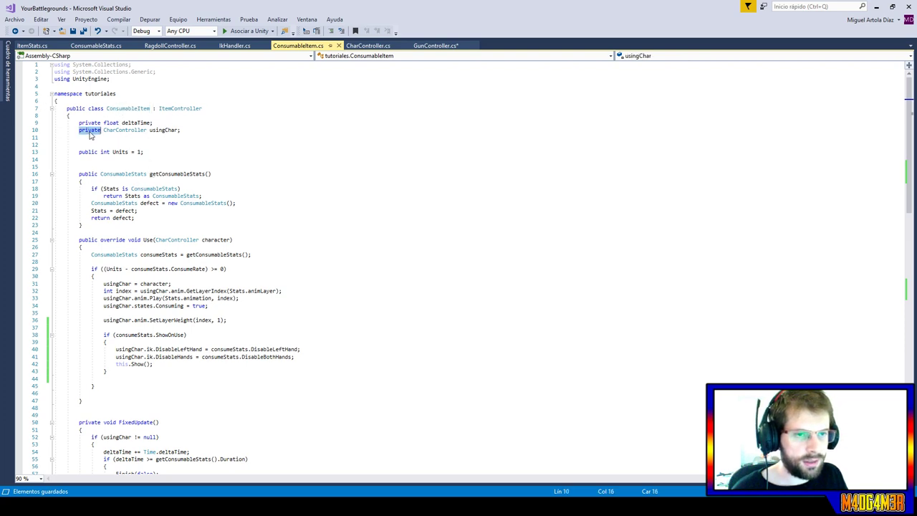
pyautogui.write('intern')
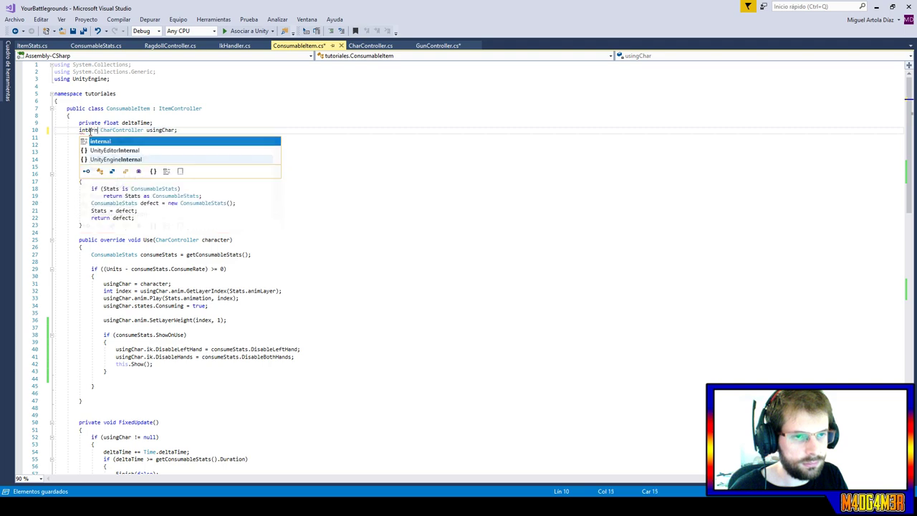
pyautogui.press('Tab')
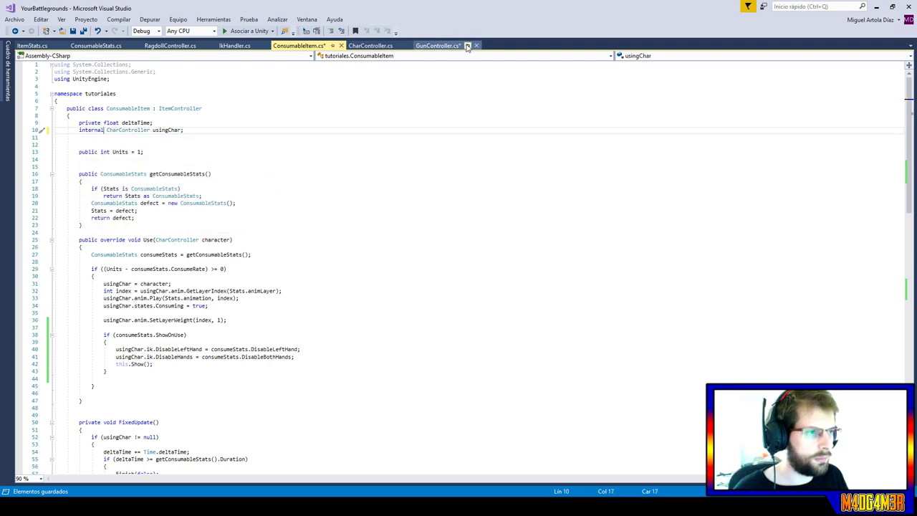
# On GunController line 94, replace consumable with !reloading for DisableLeftHand, then save all scripts.
pyautogui.click(466, 46)
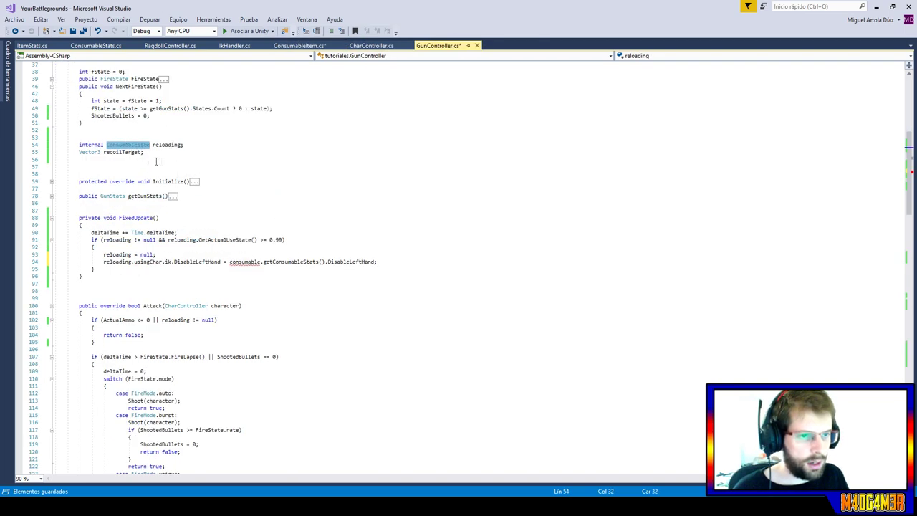
pyautogui.doubleClick(247, 262)
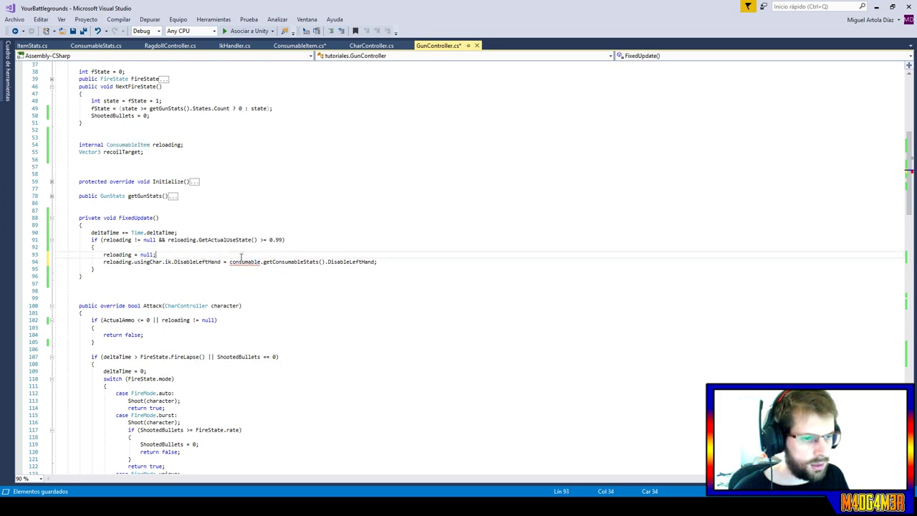
pyautogui.moveTo(230, 262); pyautogui.dragTo(367, 262)
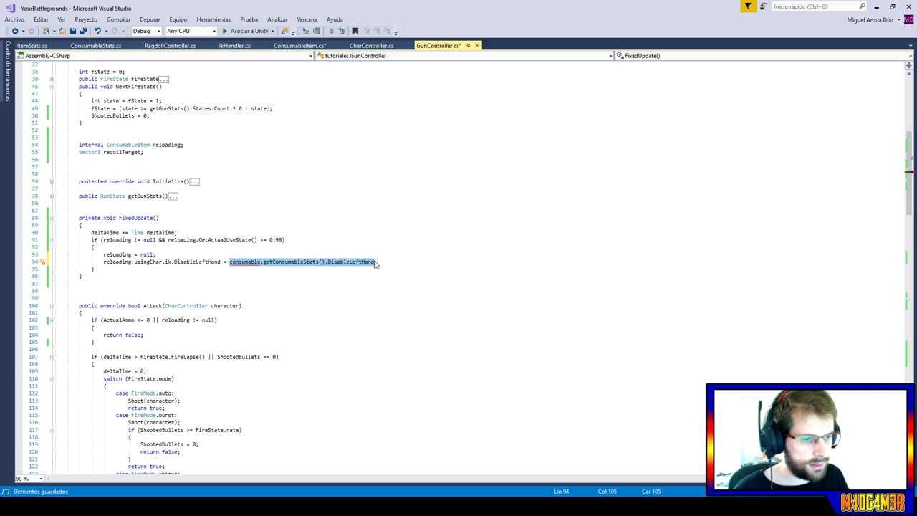
pyautogui.click(229, 261)
pyautogui.write('!')
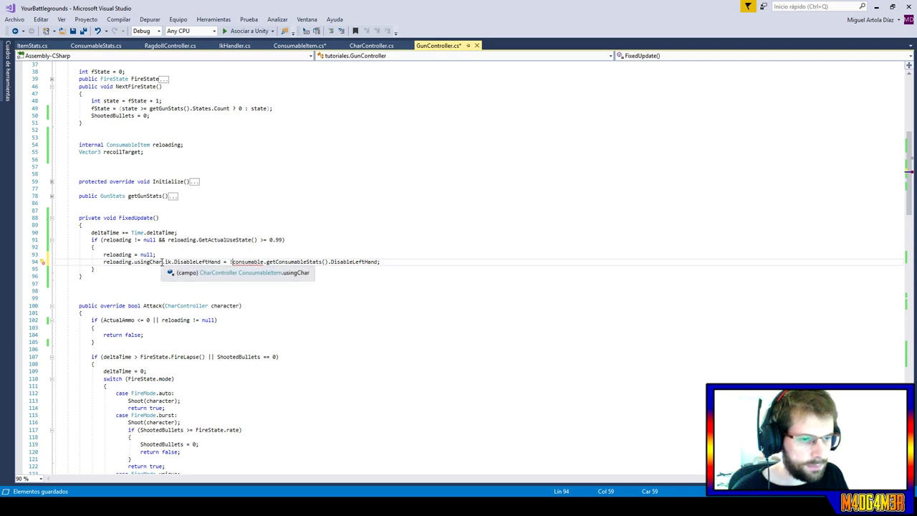
pyautogui.moveTo(162, 262); pyautogui.dragTo(103, 263)
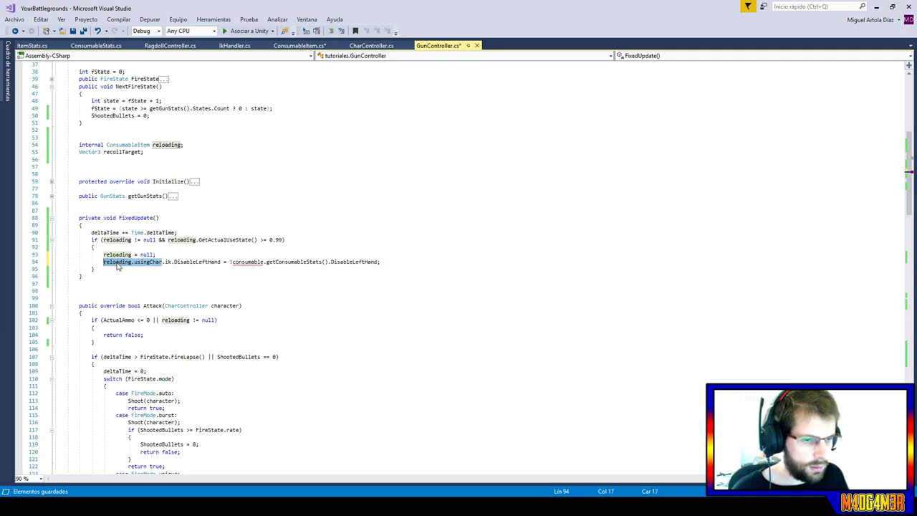
pyautogui.doubleClick(118, 262)
pyautogui.doubleClick(252, 262)
pyautogui.hotkey('ctrl', 'v')
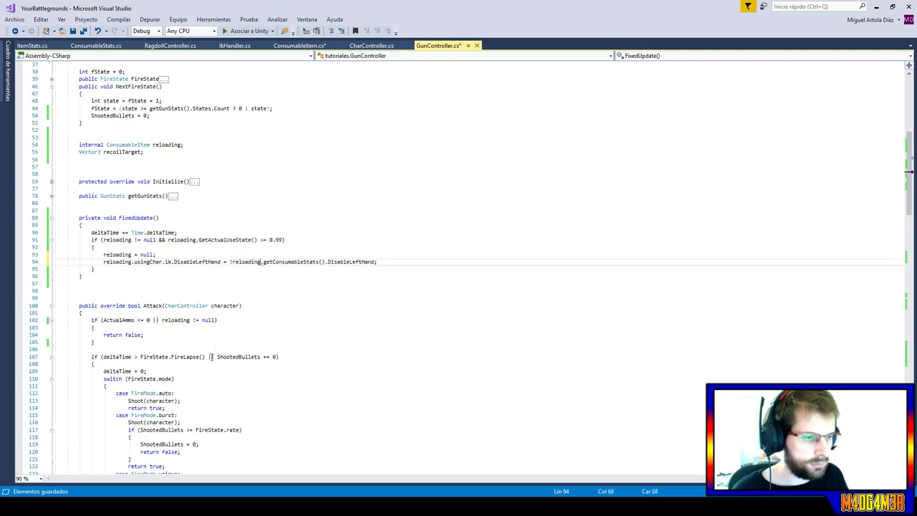
pyautogui.click(429, 212)
pyautogui.click(83, 32)
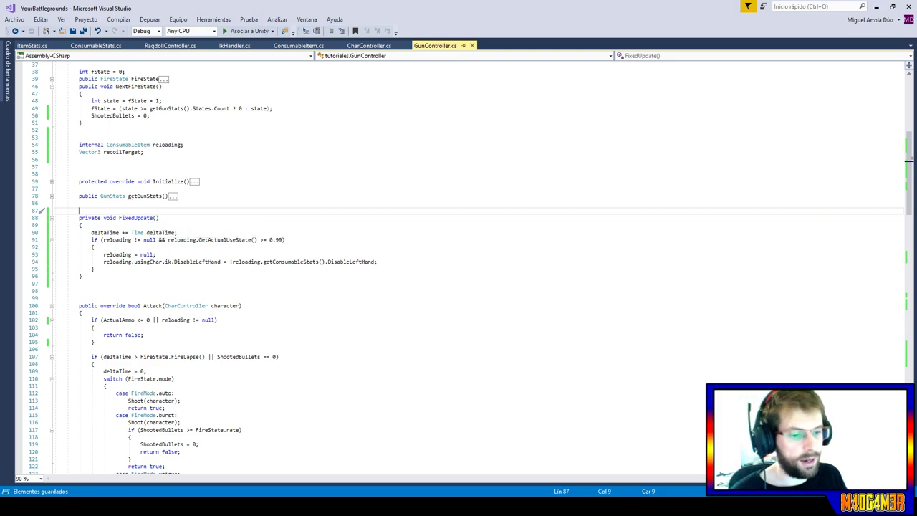
pyautogui.hotkey('alt', 'Tab')
# Set the Reload_rifle animation state's speed to 5 and restart the game.
pyautogui.click(172, 186)
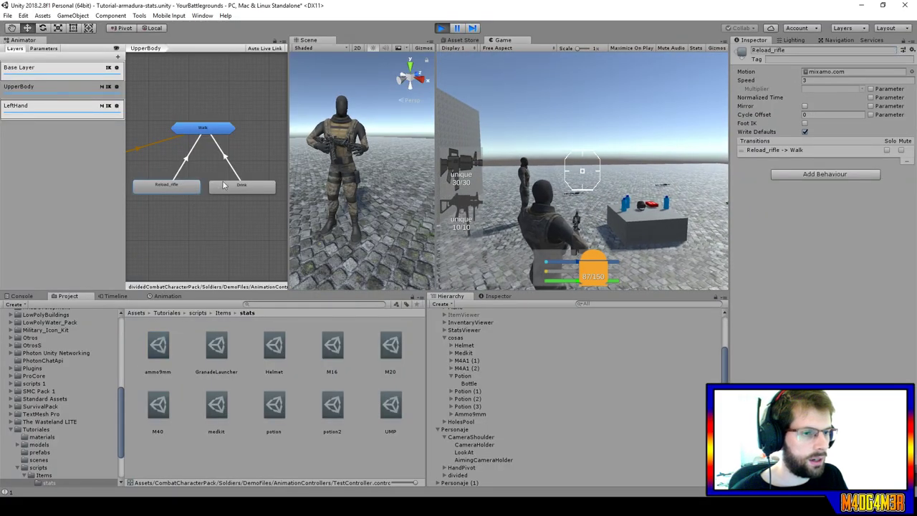
pyautogui.click(818, 80)
pyautogui.write('5')
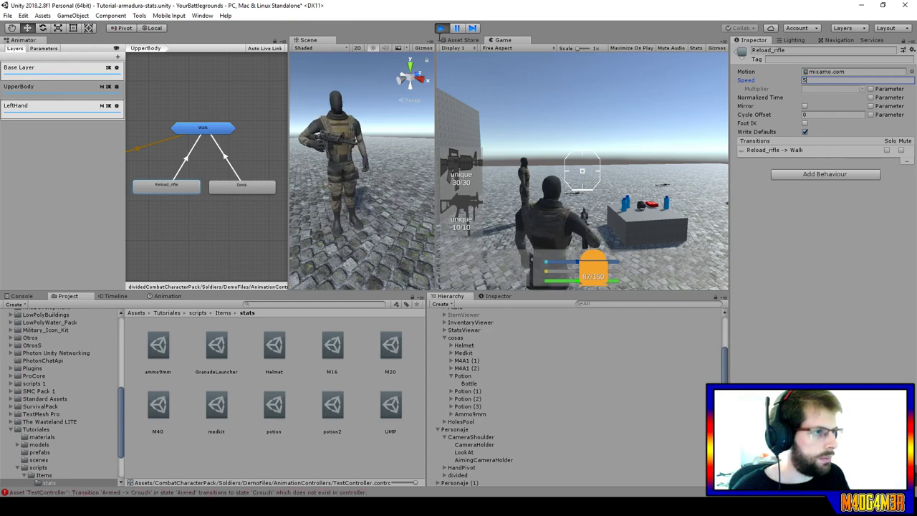
pyautogui.click(441, 28)
pyautogui.click(441, 28)
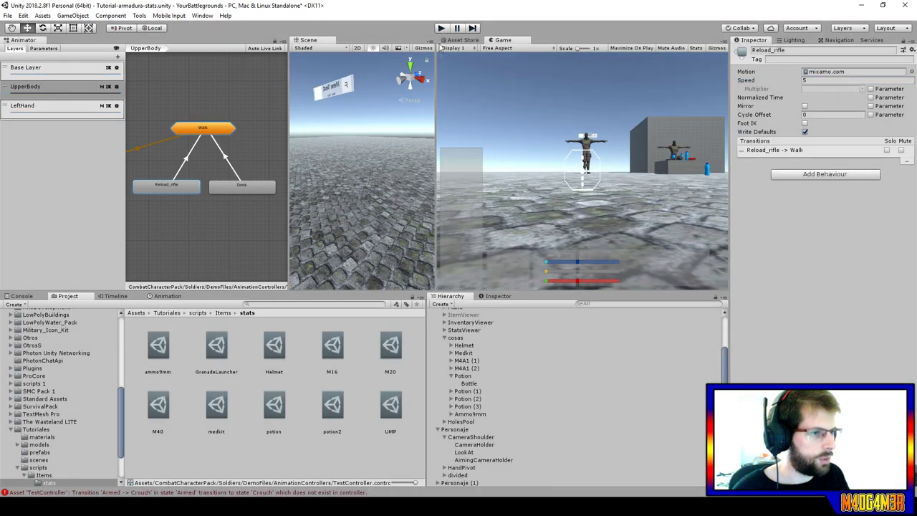
# Drink a potion with key 1, then open the NullReferenceException's source line from the Console.
pyautogui.press('1')
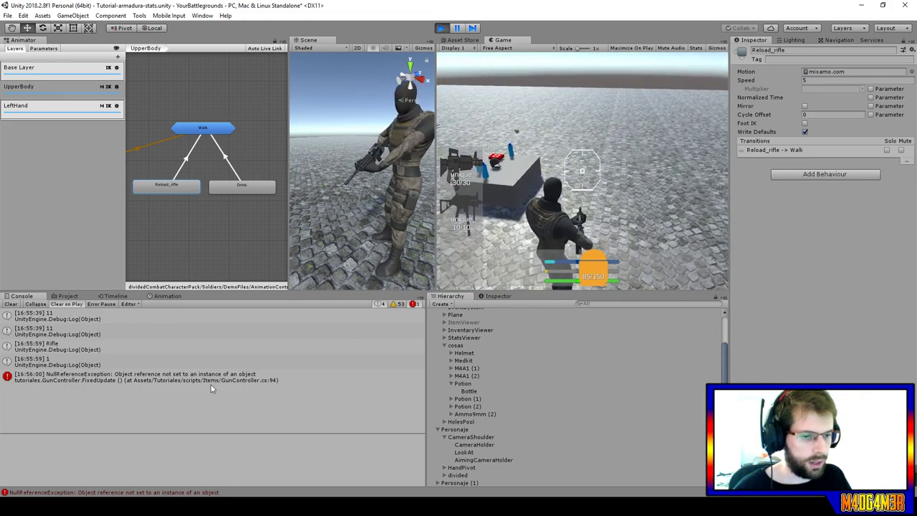
pyautogui.click(215, 378)
pyautogui.doubleClick(215, 378)
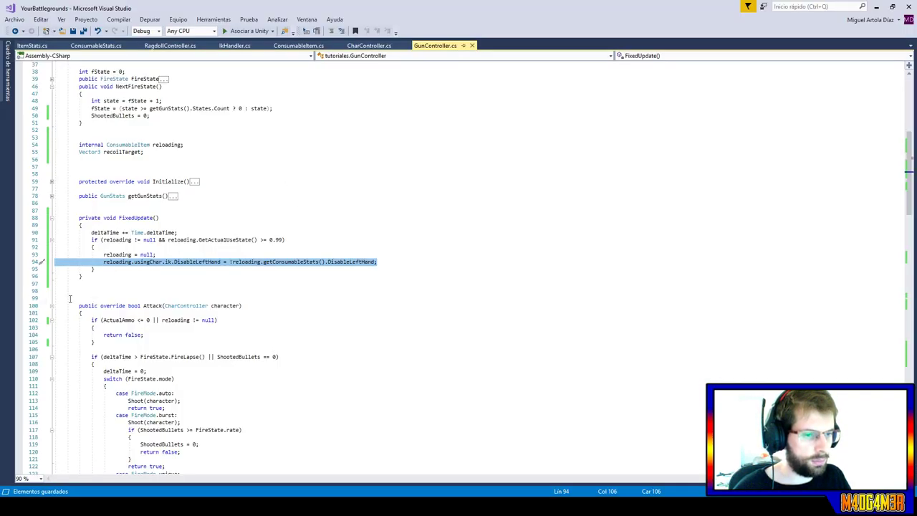
# Move line 94's left-hand IK assignment above 'reloading = null;', fix the line breaks, and save GunController.
pyautogui.moveTo(146, 254); pyautogui.dragTo(146, 259)
pyautogui.click(145, 247)
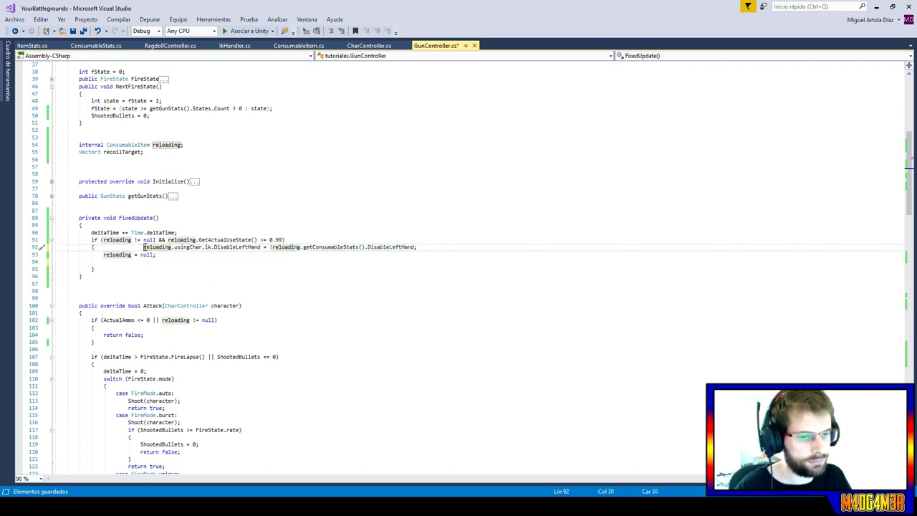
pyautogui.press('Return')
pyautogui.moveTo(150, 272); pyautogui.dragTo(172, 255)
pyautogui.press('Delete')
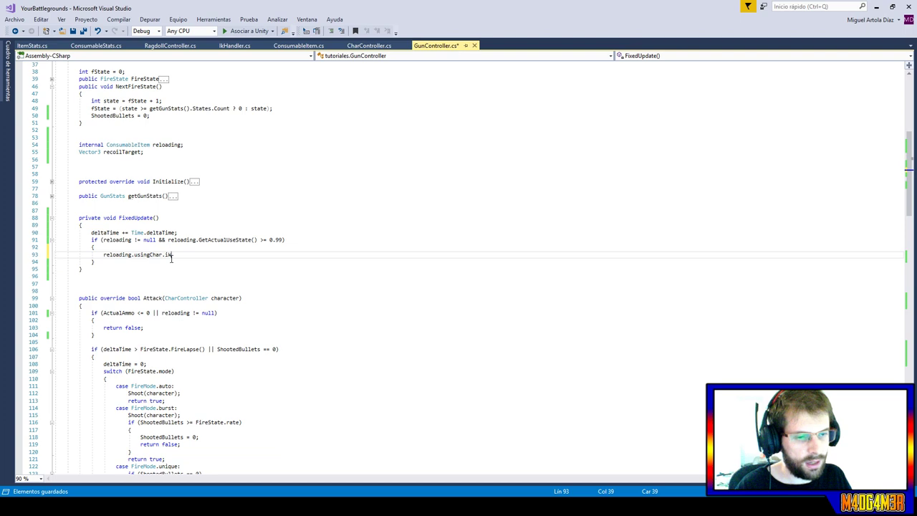
pyautogui.hotkey('ctrl', 'z')
pyautogui.press('BackSpace')
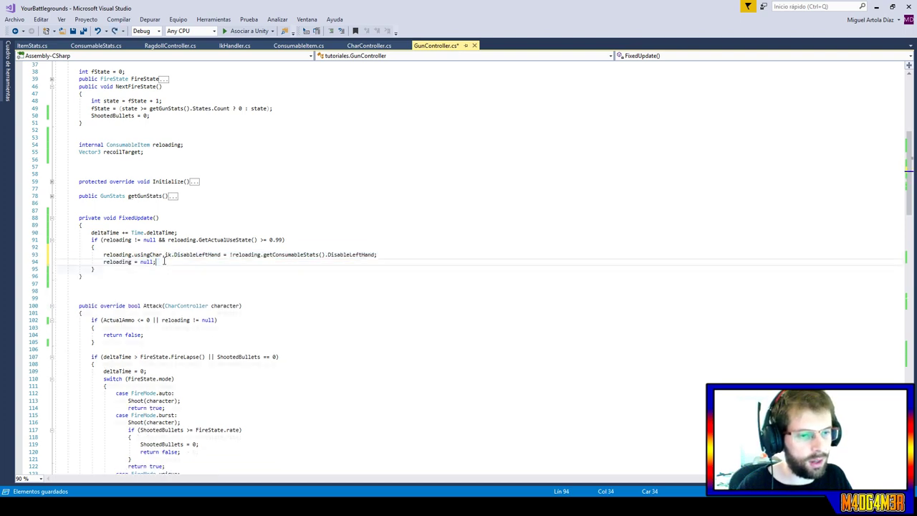
pyautogui.hotkey('ctrl', 's')
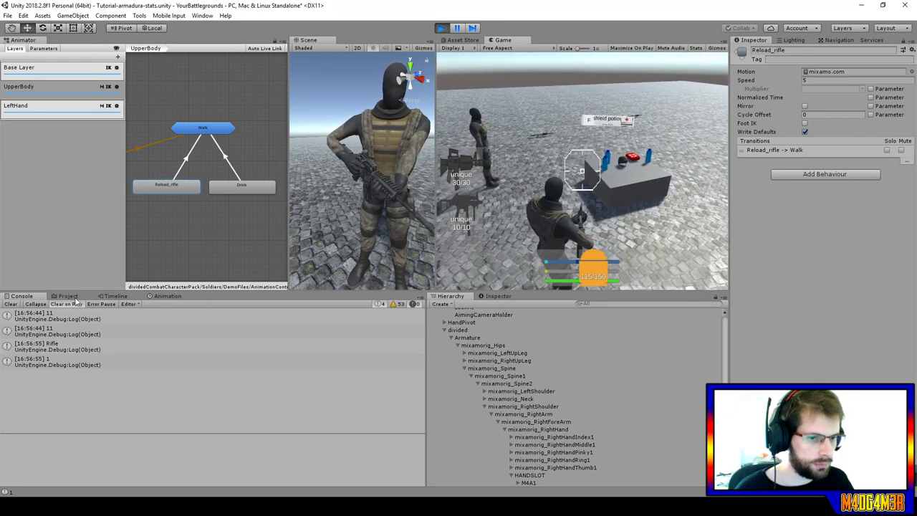
# Look through the item stats assets and set the M40 gun's Animation field to Reload_rifle.
pyautogui.hotkey('ctrl', '5')
pyautogui.click(387, 349)
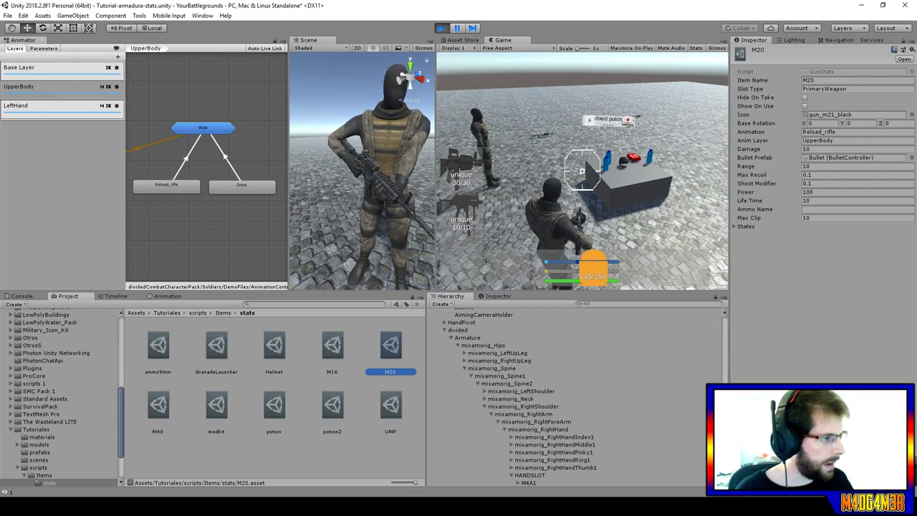
pyautogui.click(153, 351)
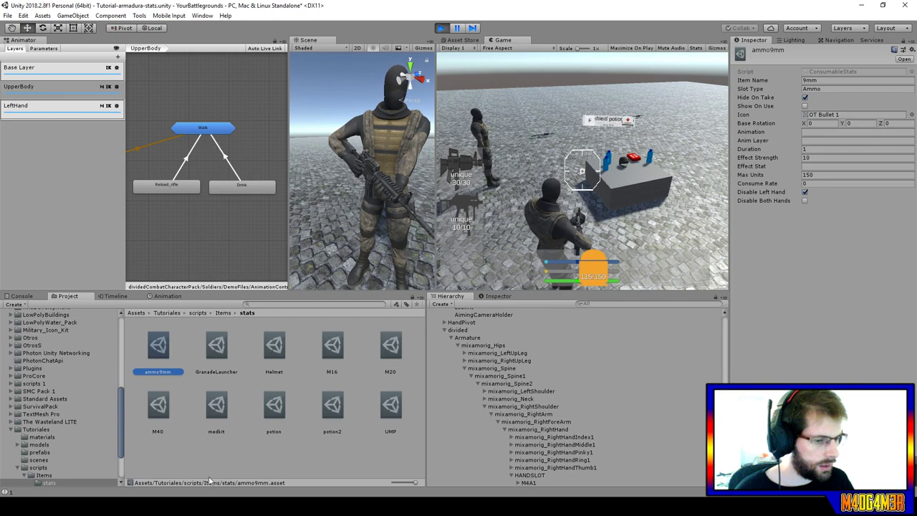
pyautogui.click(390, 345)
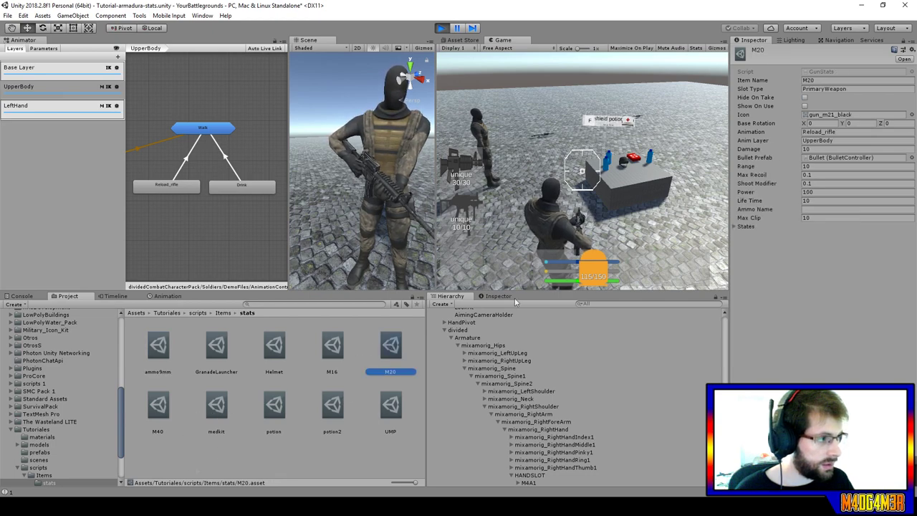
pyautogui.click(171, 411)
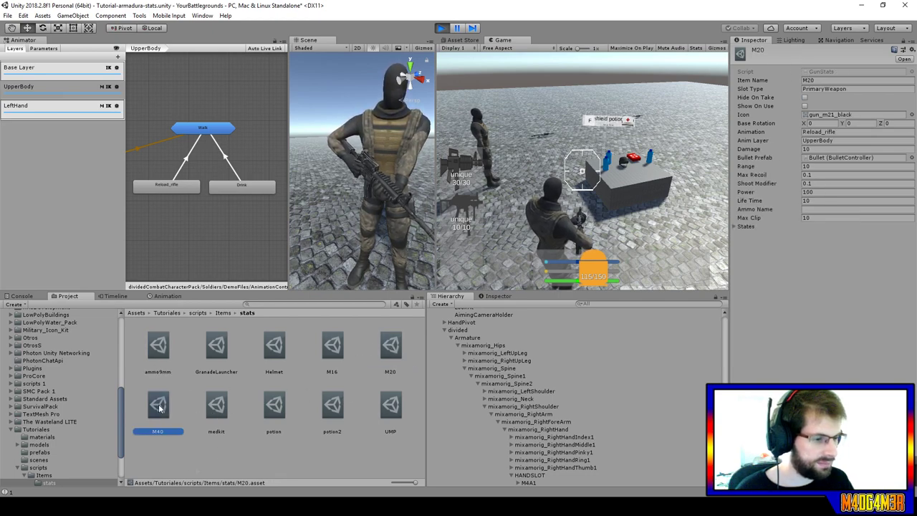
pyautogui.click(829, 132)
pyautogui.write('Reload_r')
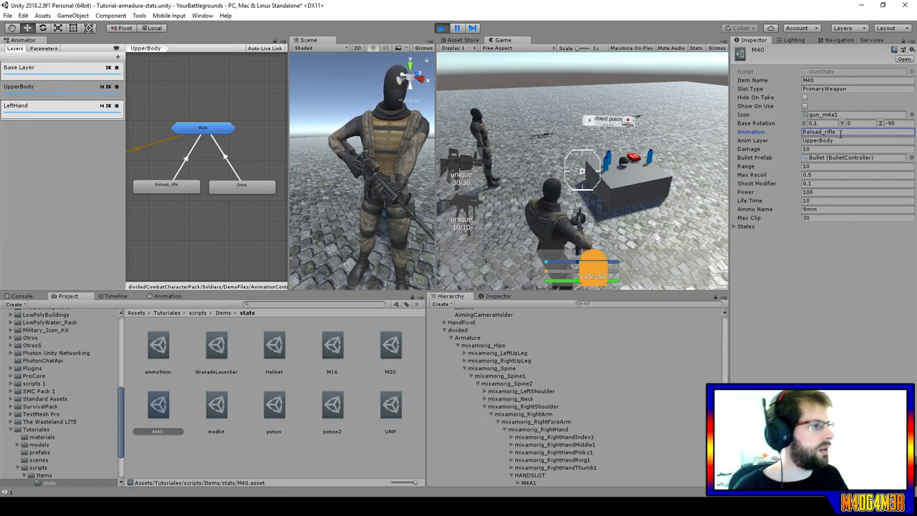
pyautogui.click(441, 30)
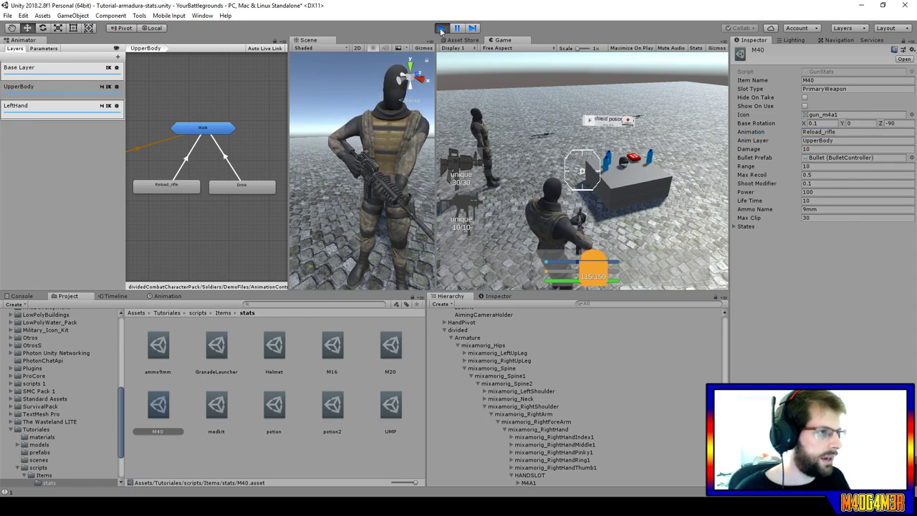
# In the running game, fire and reload the rifle, setting the Reload_rifle speed to 3.
pyautogui.click(584, 133)
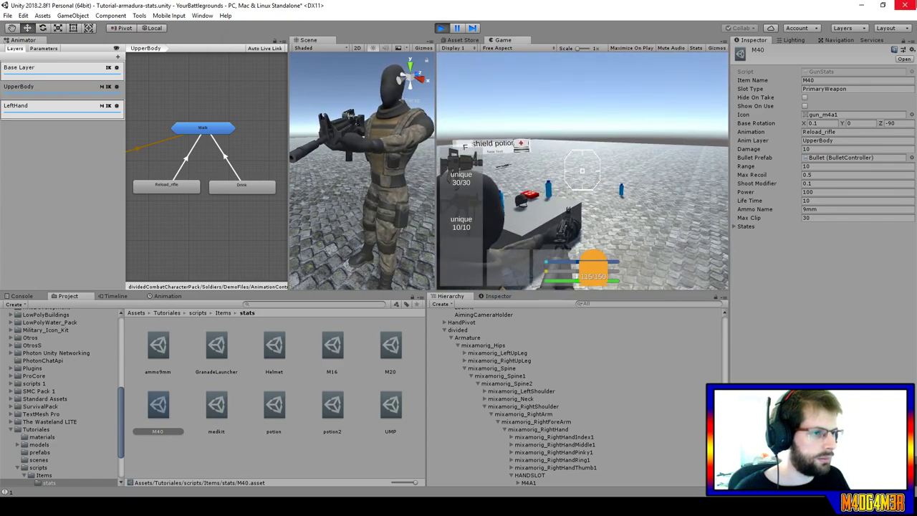
pyautogui.press('Escape')
pyautogui.click(633, 108)
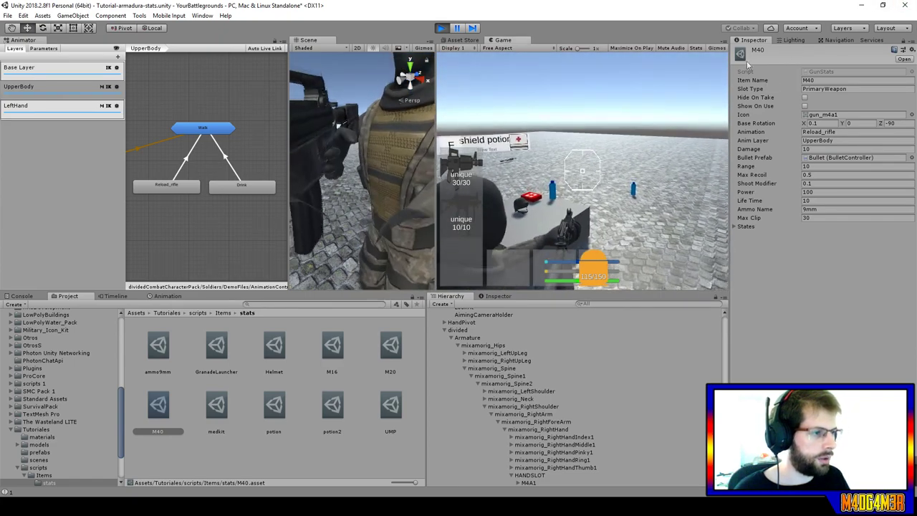
pyautogui.press('r')
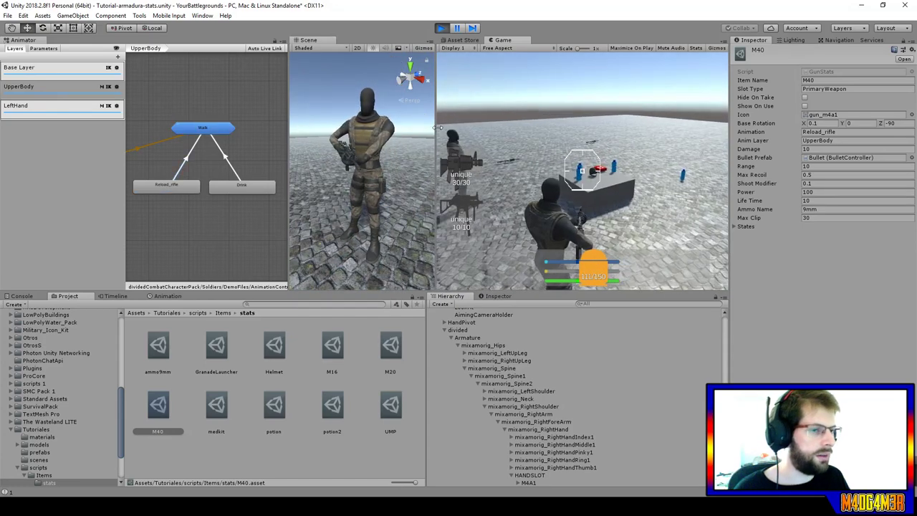
pyautogui.press('Return')
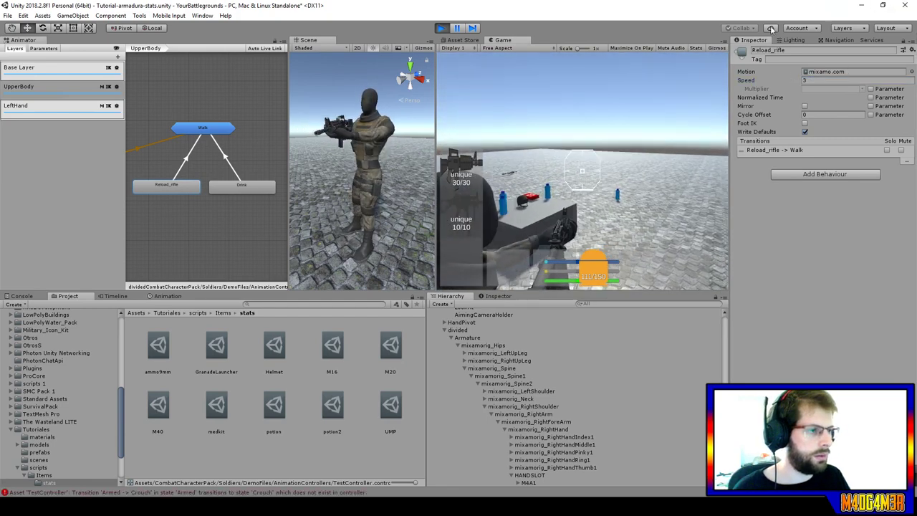
# Fire and reload again while changing the Reload_rifle speed to 2, then 3, then stop the game.
pyautogui.click(664, 69)
pyautogui.press('r')
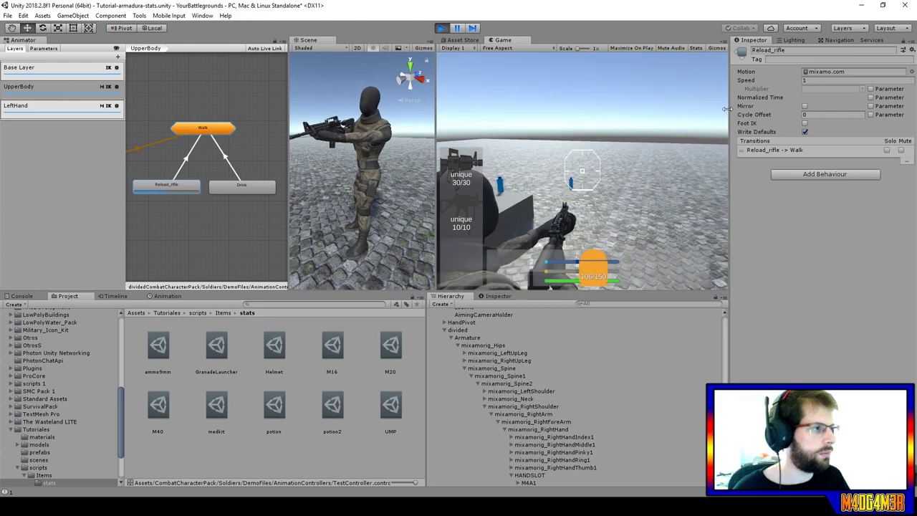
pyautogui.click(813, 80)
pyautogui.write('2')
pyautogui.press('Return')
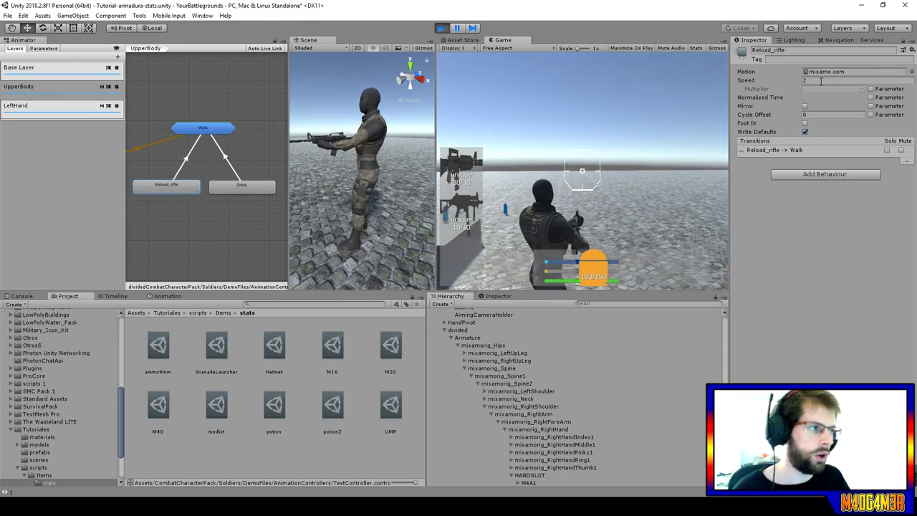
pyautogui.write('3')
pyautogui.press('Return')
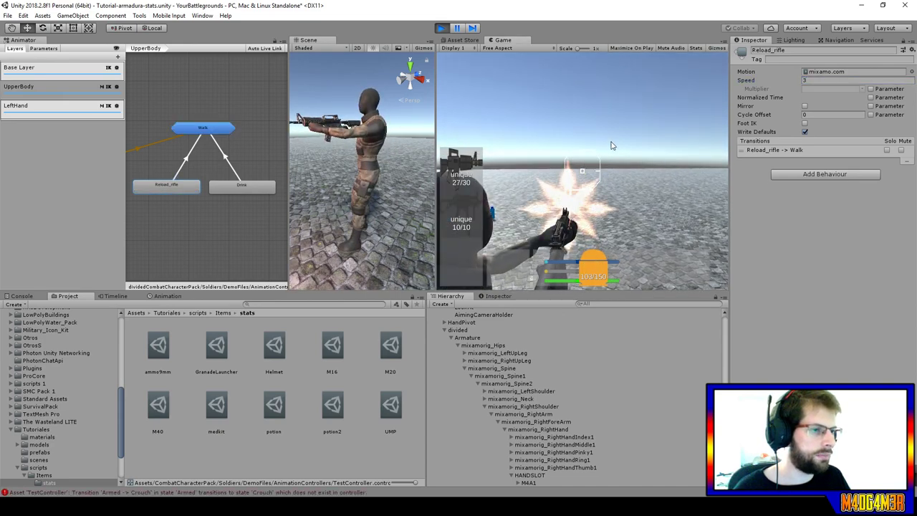
pyautogui.hotkey('ctrl', 'p')
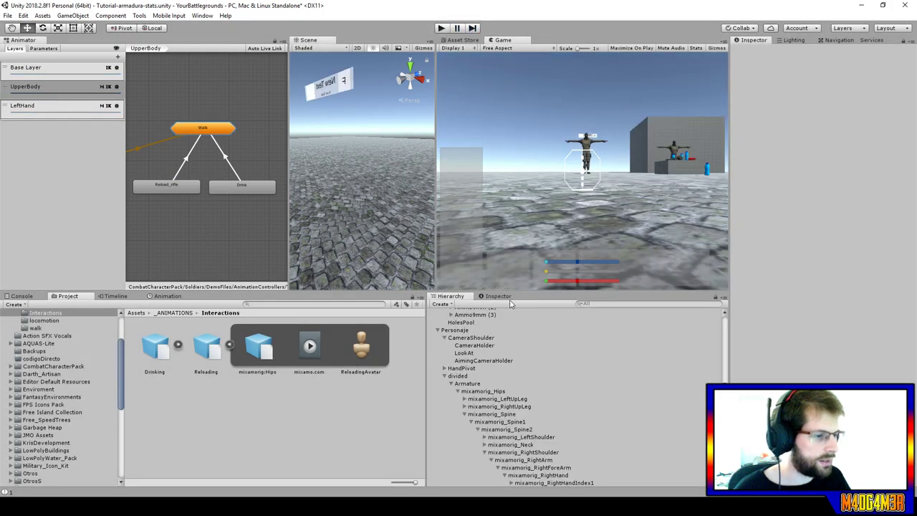
# In the Items/stats folder, tick Disable Both Hands on ammo9mm and start the game.
pyautogui.scroll(4, 48, 430)
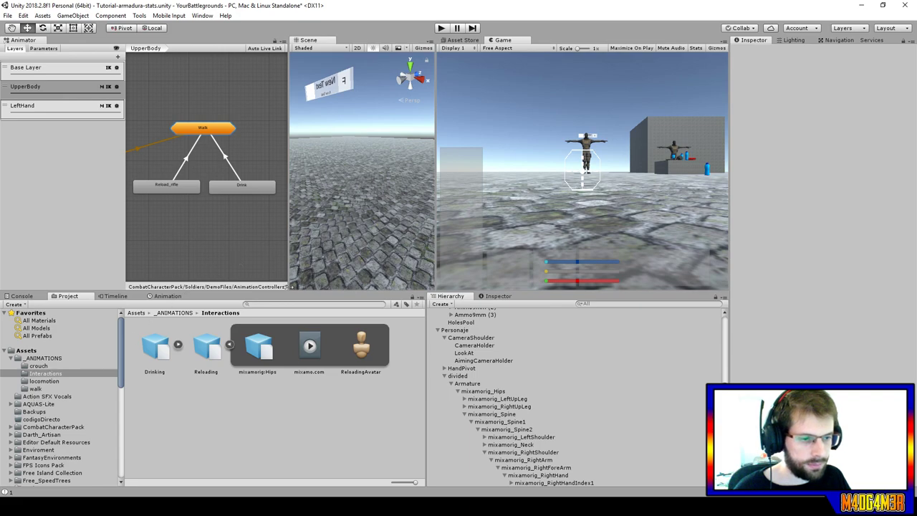
pyautogui.scroll(-10, 68, 415)
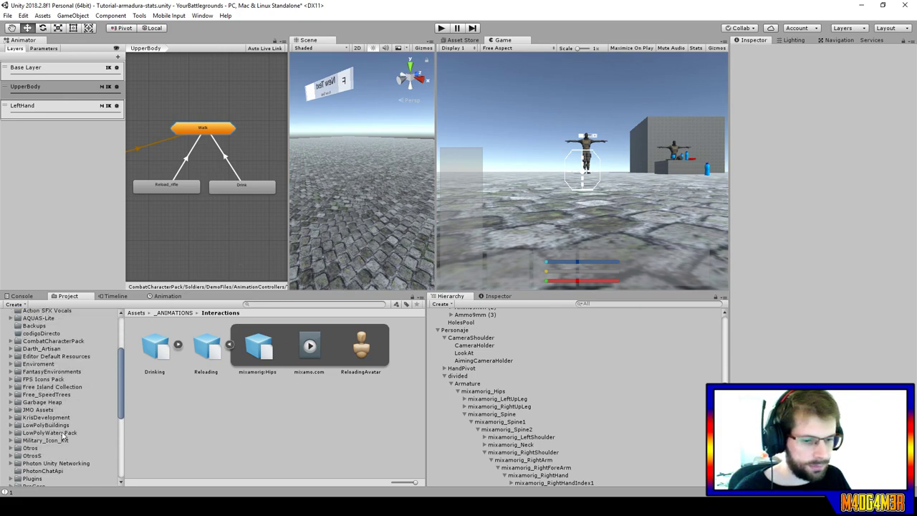
pyautogui.click(49, 428)
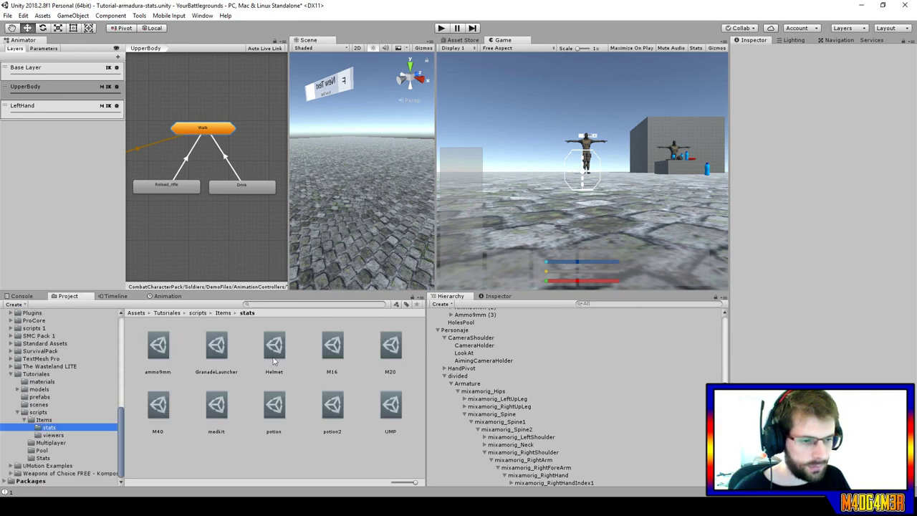
pyautogui.click(159, 406)
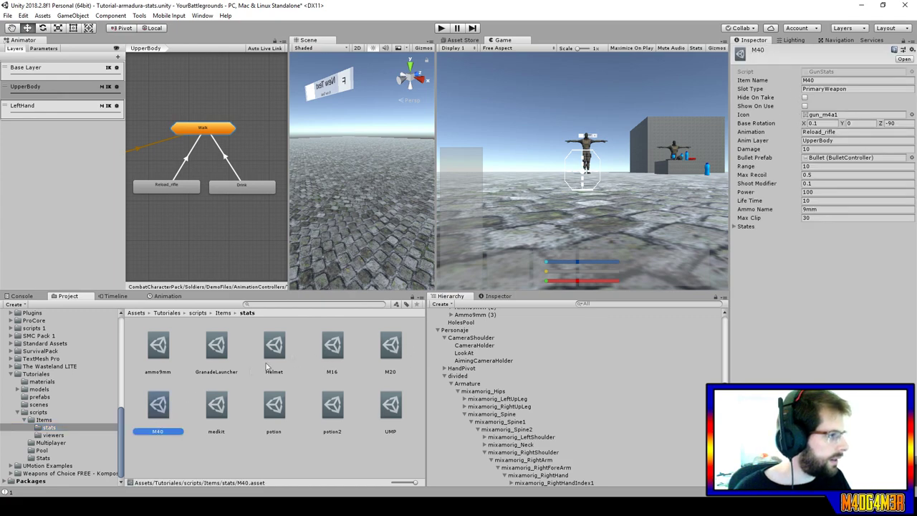
pyautogui.click(154, 347)
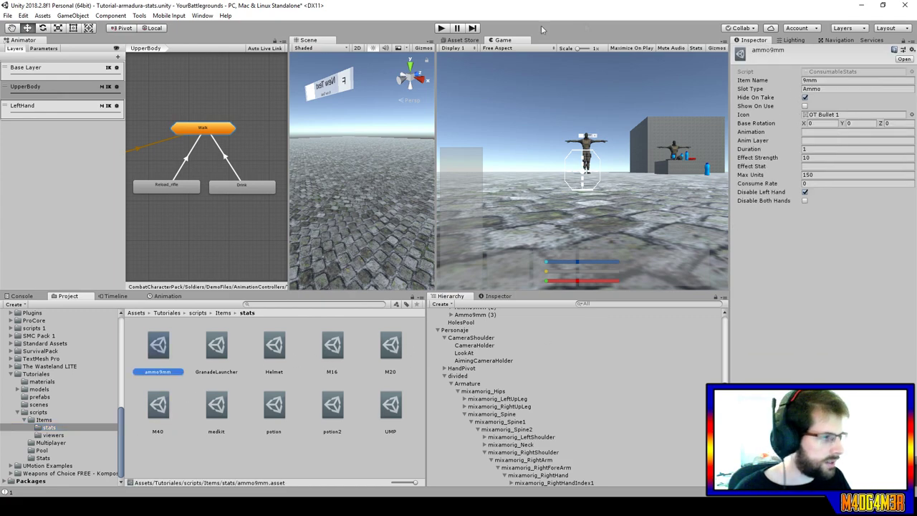
pyautogui.click(805, 202)
pyautogui.click(441, 28)
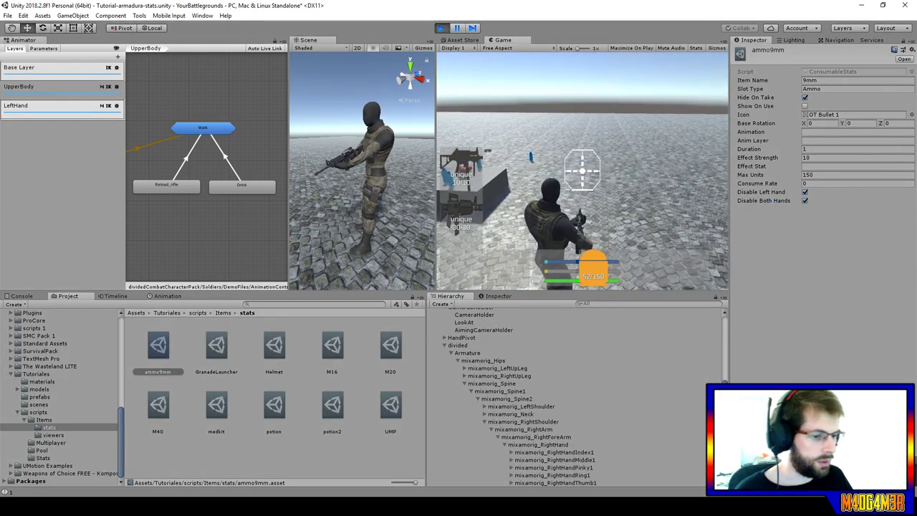
pyautogui.hotkey('alt', 'Tab')
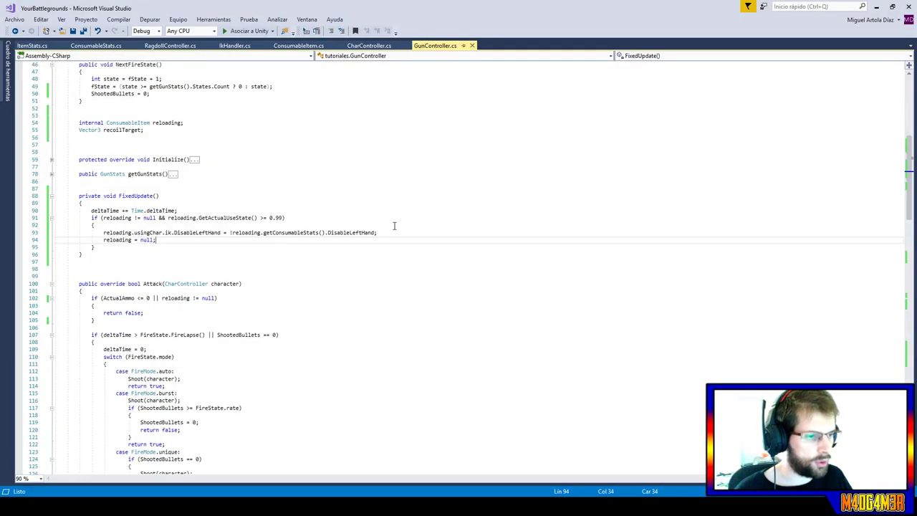
# Duplicate the DisableLeftHand line as a DisableHands line that reads DisableBothHands.
pyautogui.moveTo(400, 233); pyautogui.dragTo(399, 227)
pyautogui.hotkey('ctrl', 'c')
pyautogui.press('Right')
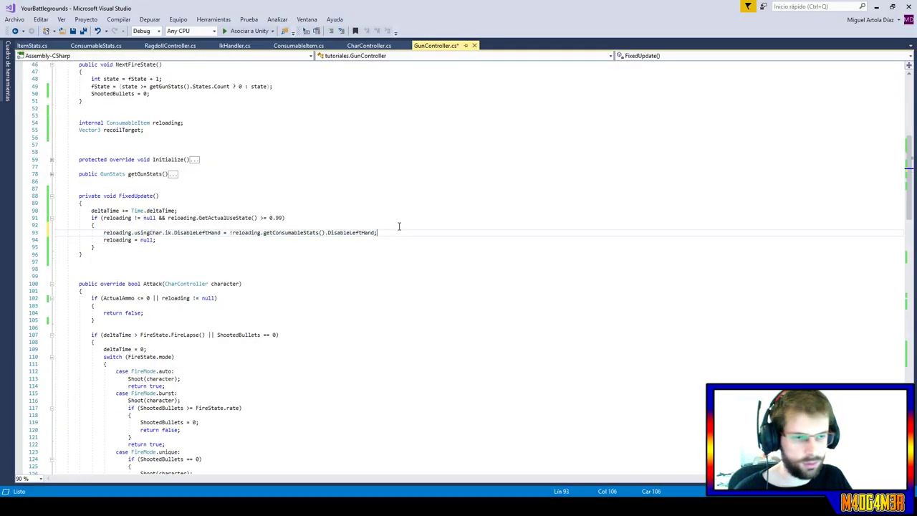
pyautogui.hotkey('ctrl', 'v')
pyautogui.doubleClick(198, 242)
pyautogui.write('DisableHands')
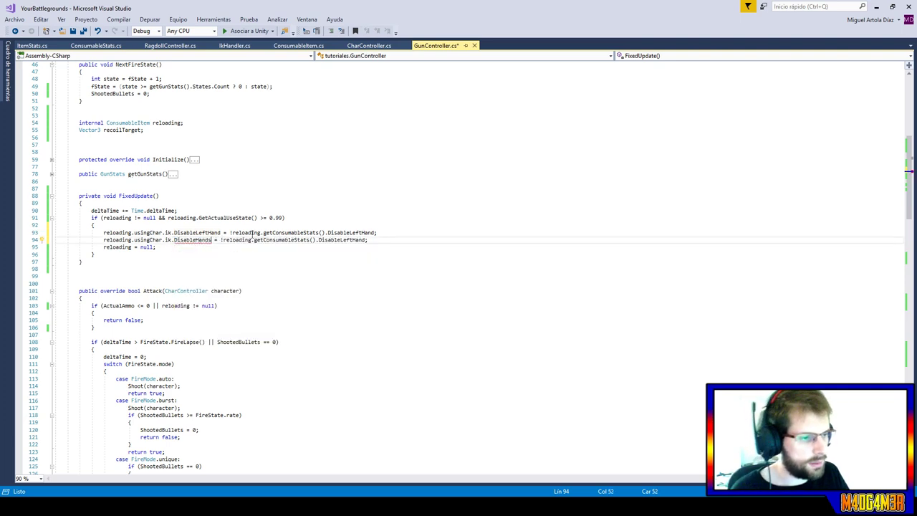
pyautogui.doubleClick(343, 241)
pyautogui.write('D')
pyautogui.press('Tab')
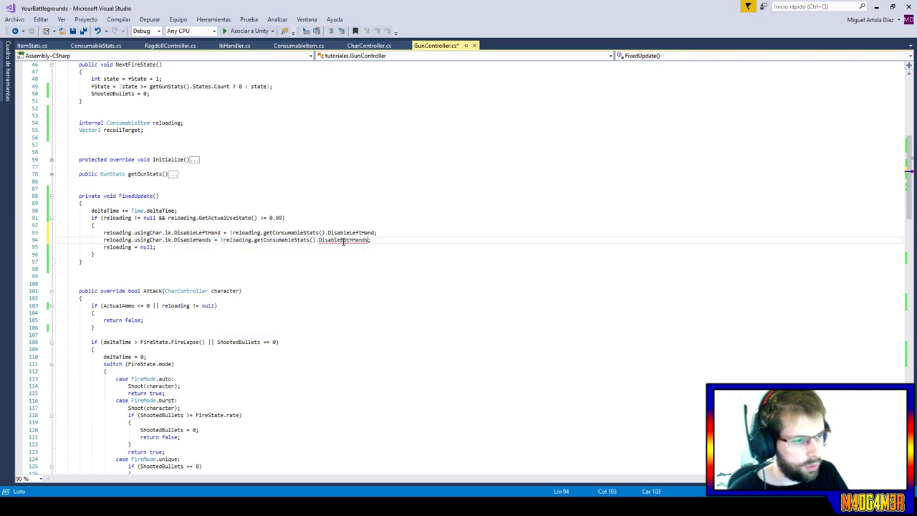
pyautogui.moveTo(391, 242); pyautogui.dragTo(394, 234)
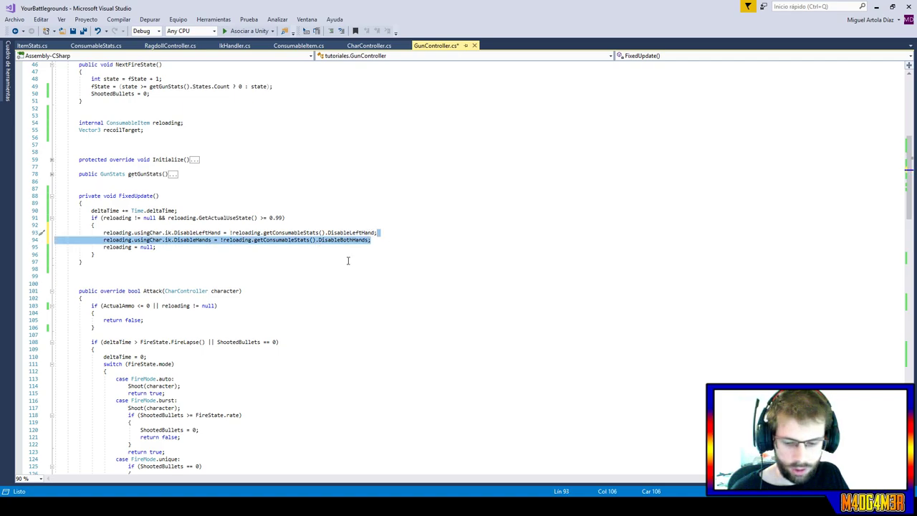
# Paste the both-hands line below line 229 in Use(), indented and without the negation.
pyautogui.scroll(-2, 348, 261)
pyautogui.scroll(-13, 348, 261)
pyautogui.scroll(-8, 346, 263)
pyautogui.scroll(-4, 345, 263)
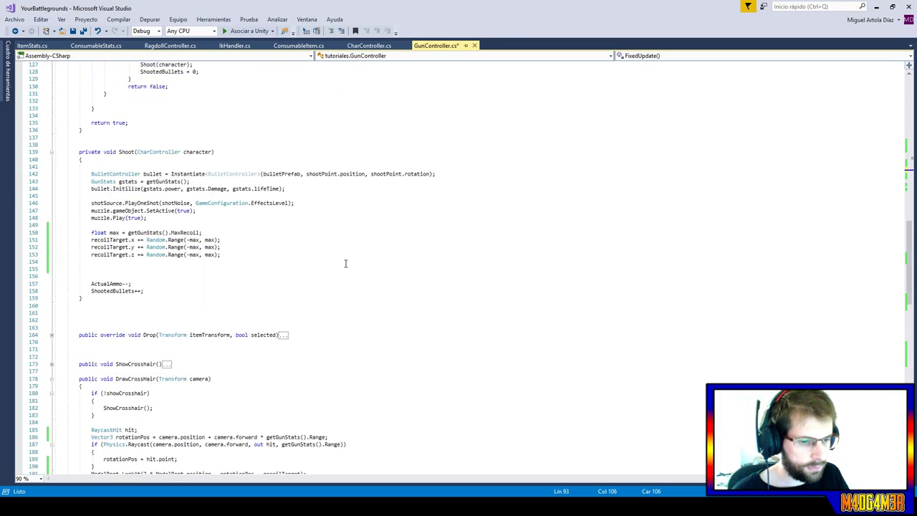
pyautogui.scroll(-7, 345, 264)
pyautogui.scroll(-12, 345, 264)
pyautogui.scroll(-3, 347, 301)
pyautogui.click(412, 334)
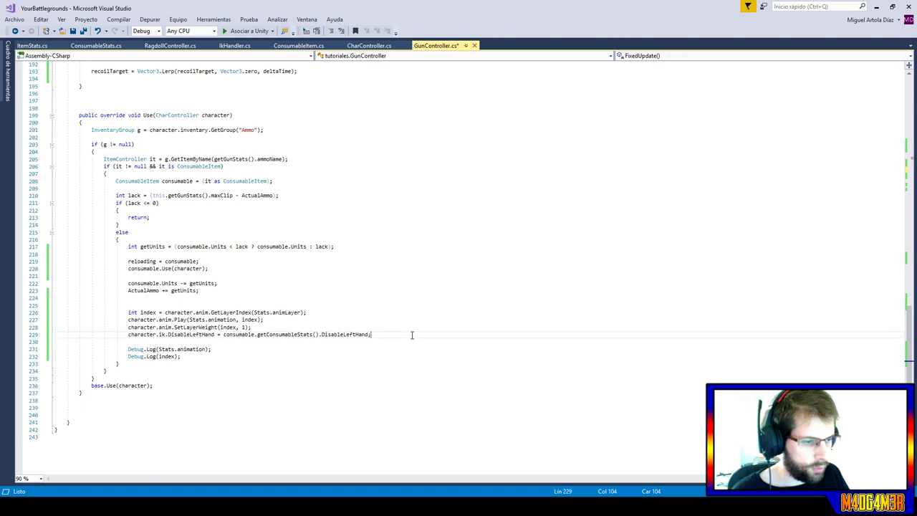
pyautogui.hotkey('ctrl', 'v')
pyautogui.click(104, 342)
pyautogui.press('Tab')
pyautogui.press('Tab')
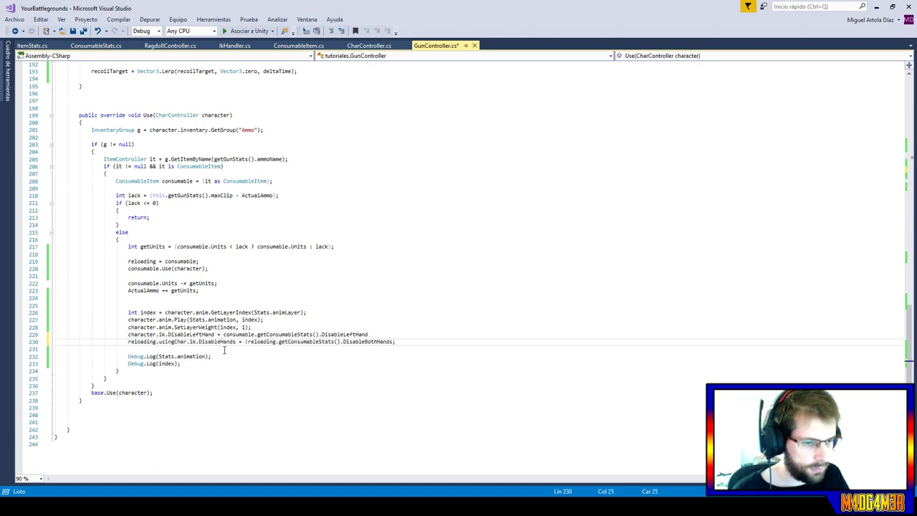
pyautogui.click(248, 342)
pyautogui.press('BackSpace')
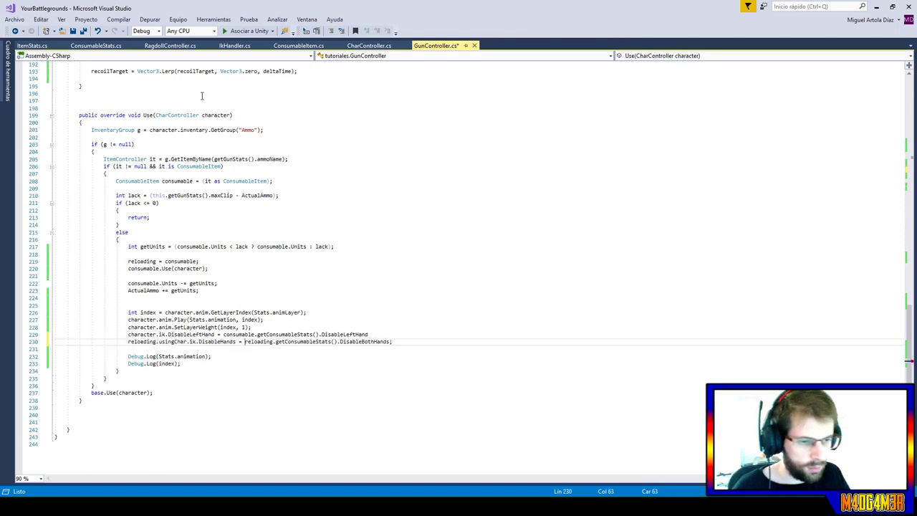
# Rewrite the pasted line to use character and consumable instead of reloading, and save.
pyautogui.doubleClick(258, 342)
pyautogui.doubleClick(240, 335)
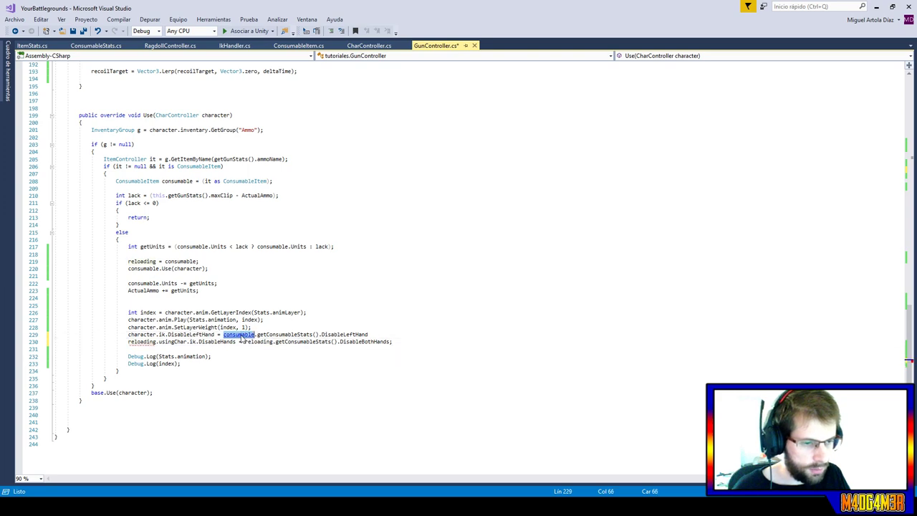
pyautogui.hotkey('ctrl', 'c')
pyautogui.doubleClick(258, 342)
pyautogui.hotkey('ctrl', 'v')
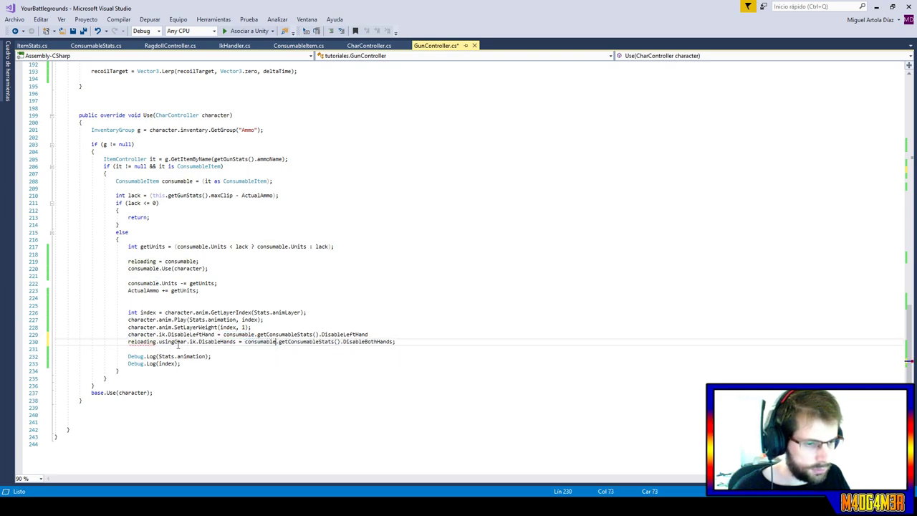
pyautogui.doubleClick(145, 336)
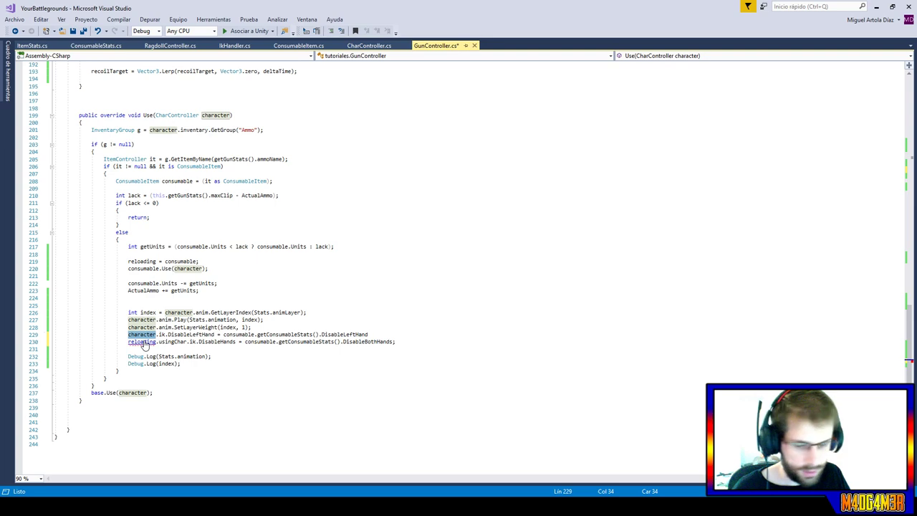
pyautogui.hotkey('ctrl', 'c')
pyautogui.doubleClick(142, 342)
pyautogui.hotkey('ctrl', 'v')
pyautogui.hotkey('ctrl', 's')
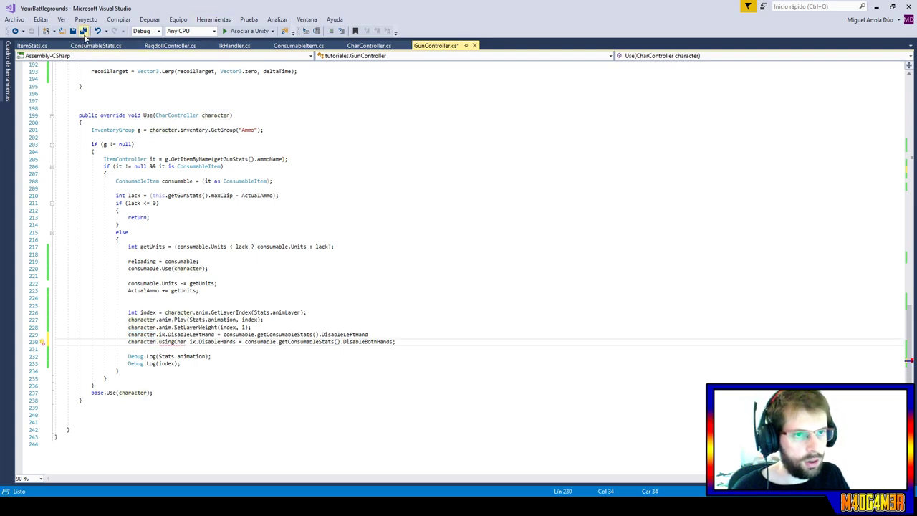
# Add the missing semicolon on line 229, delete the stray usingChar on line 230, and save.
pyautogui.click(380, 334)
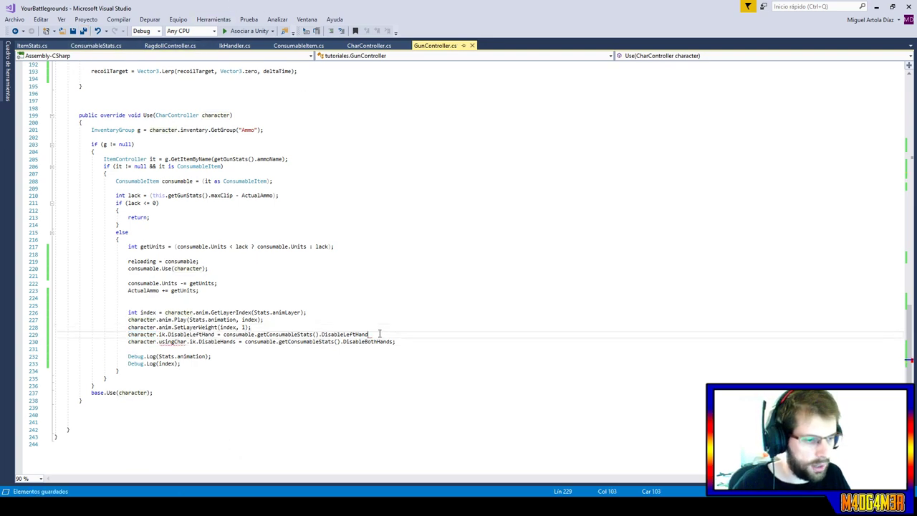
pyautogui.write(';')
pyautogui.doubleClick(172, 342)
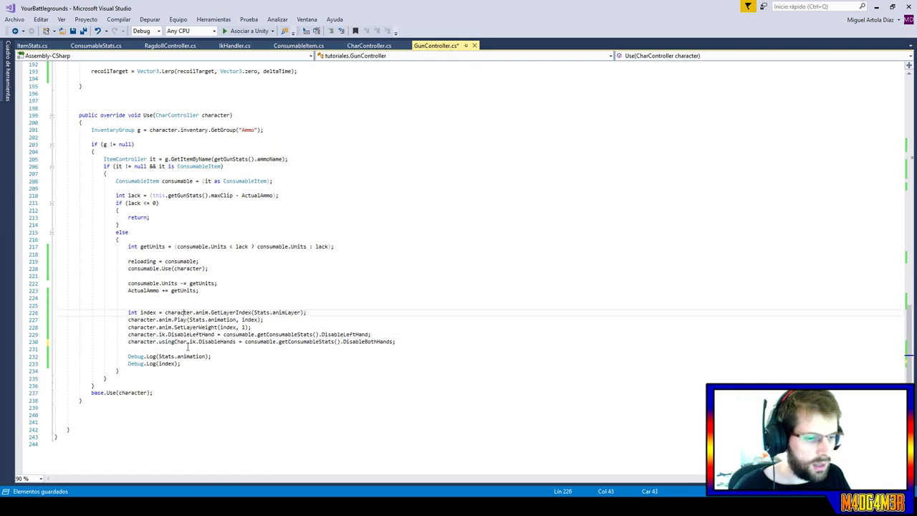
pyautogui.press('BackSpace')
pyautogui.press('BackSpace')
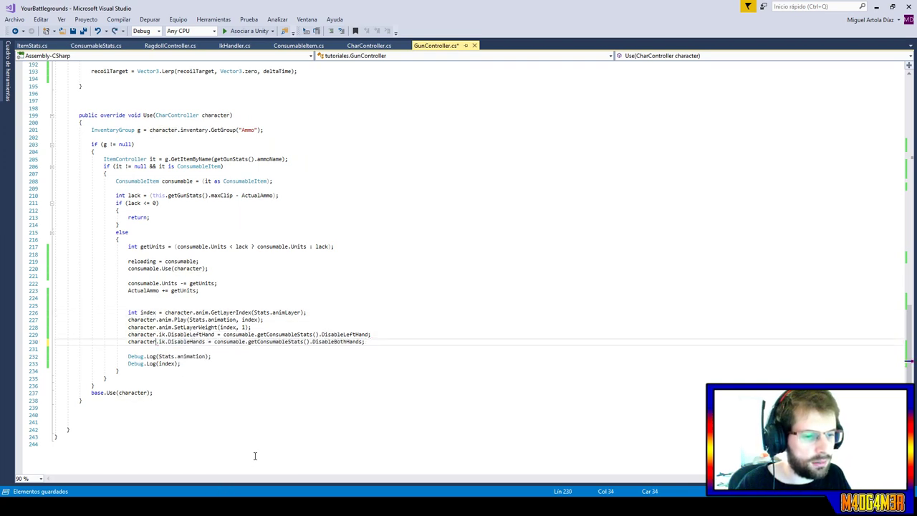
pyautogui.hotkey('ctrl', 's')
pyautogui.hotkey('ctrl', 'Tab')
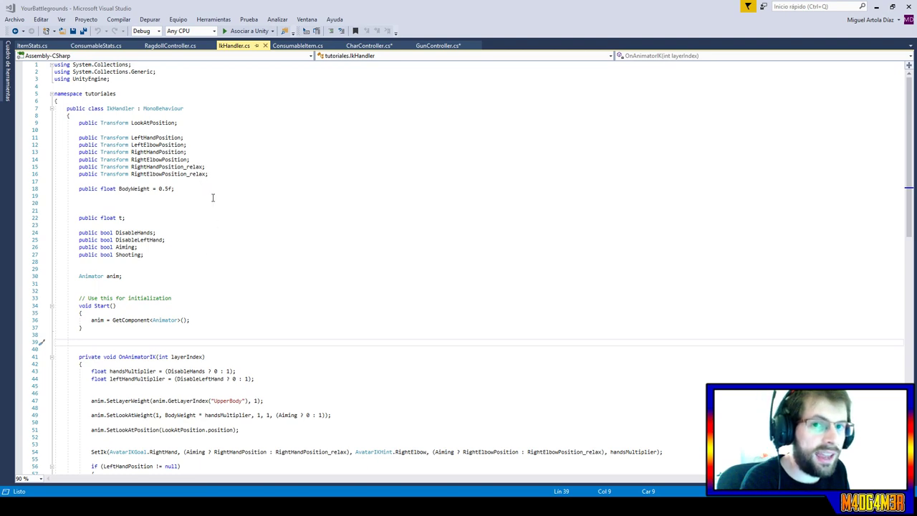
# Duplicate IkHandler's DisableLeftHand field as a new DisableRightHand field.
pyautogui.moveTo(165, 239); pyautogui.dragTo(157, 232)
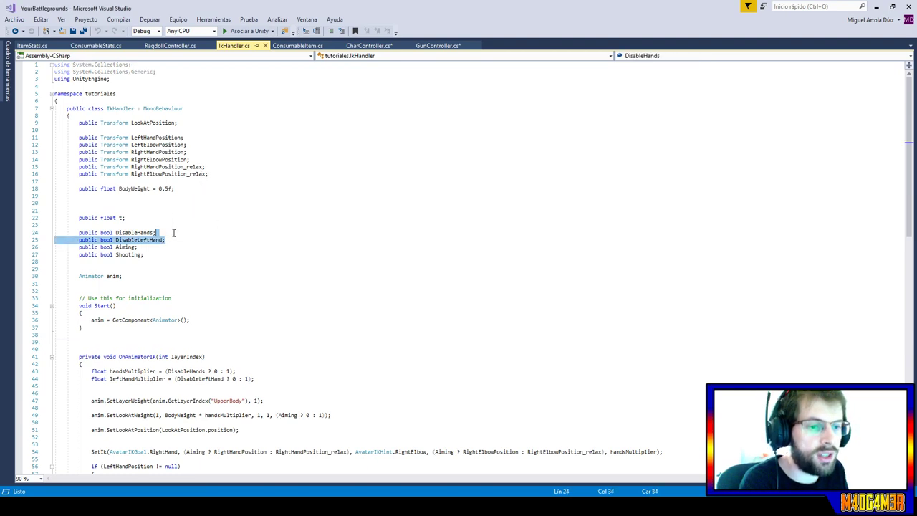
pyautogui.hotkey('ctrl', 'c')
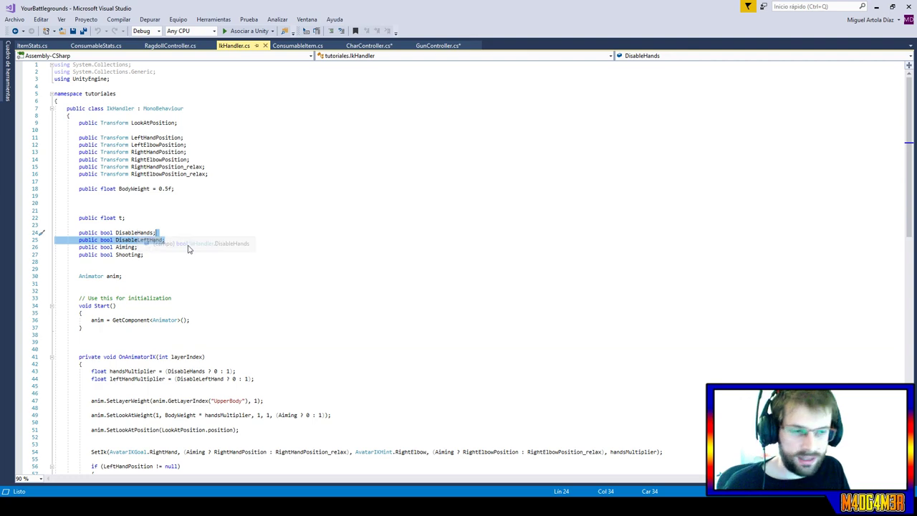
pyautogui.click(188, 241)
pyautogui.hotkey('ctrl', 'v')
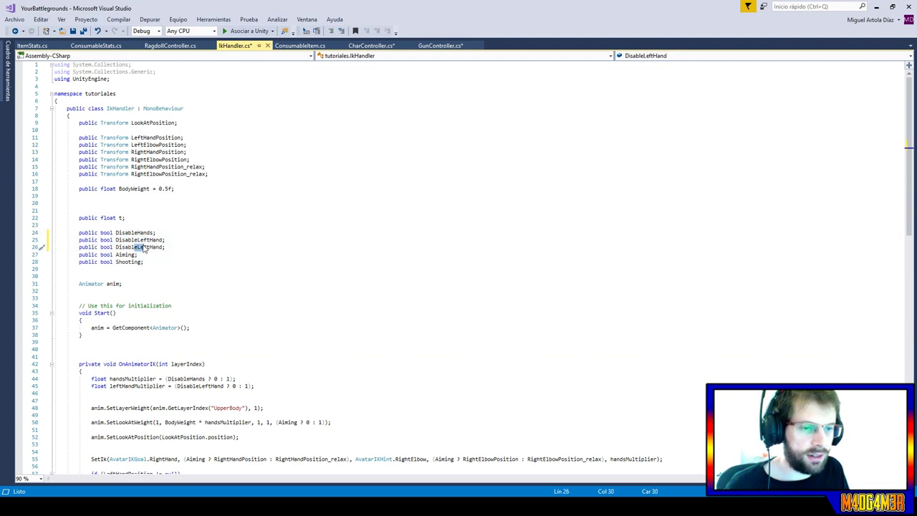
pyautogui.click(147, 247)
pyautogui.press('BackSpace')
pyautogui.press('BackSpace')
pyautogui.press('BackSpace')
pyautogui.press('Delete')
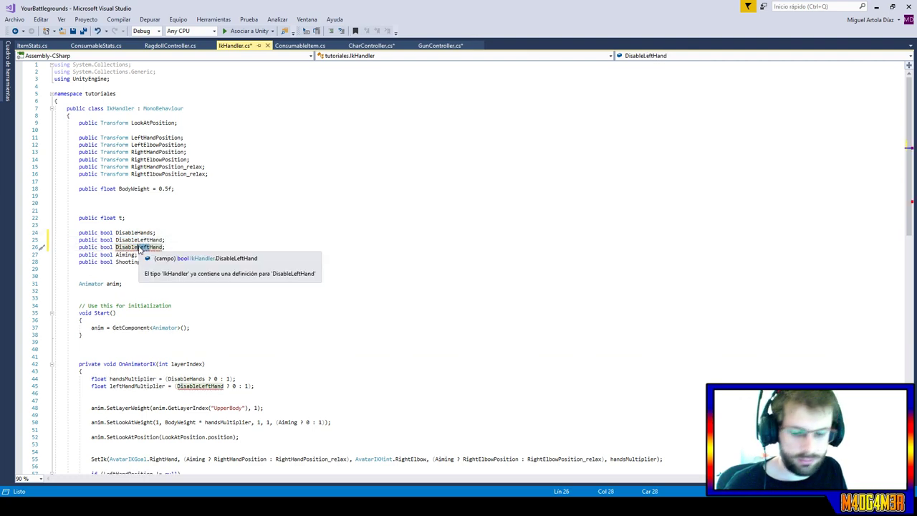
pyautogui.write('Right')
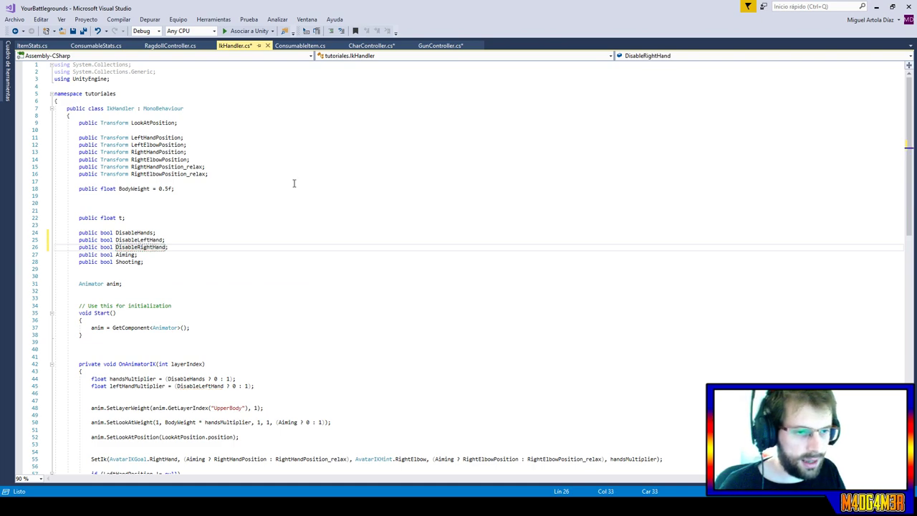
pyautogui.click(293, 182)
# Add a rightHandMultiplier line based on DisableRightHand below the leftHandMultiplier line.
pyautogui.scroll(-2, 212, 255)
pyautogui.scroll(-1, 212, 255)
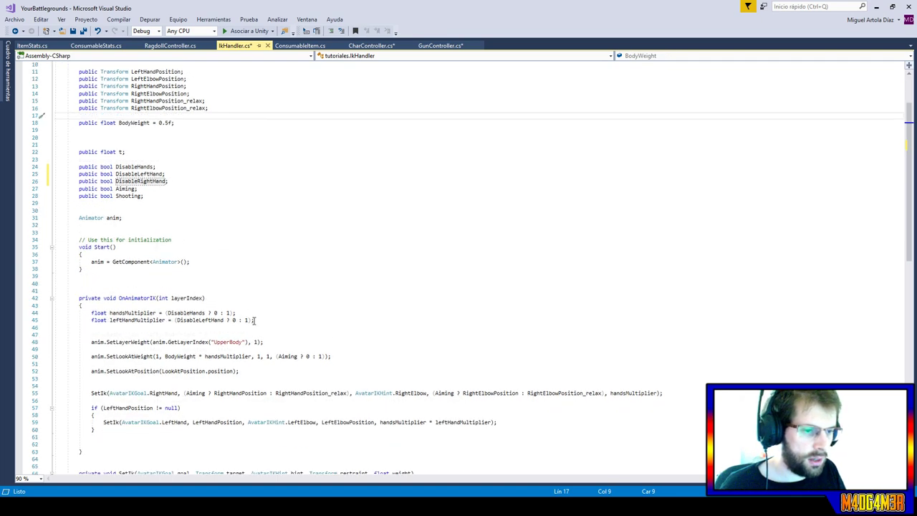
pyautogui.moveTo(255, 321); pyautogui.dragTo(265, 316)
pyautogui.hotkey('ctrl', 'c')
pyautogui.press('Right')
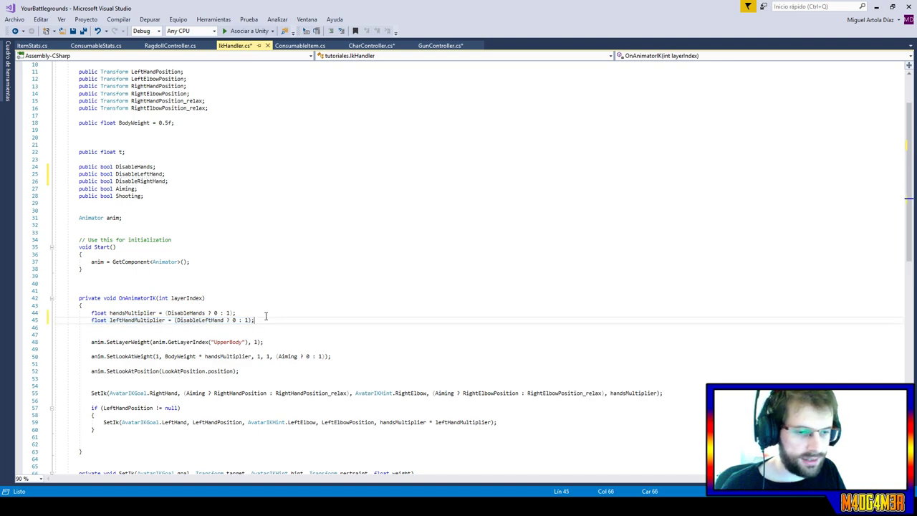
pyautogui.hotkey('ctrl', 'v')
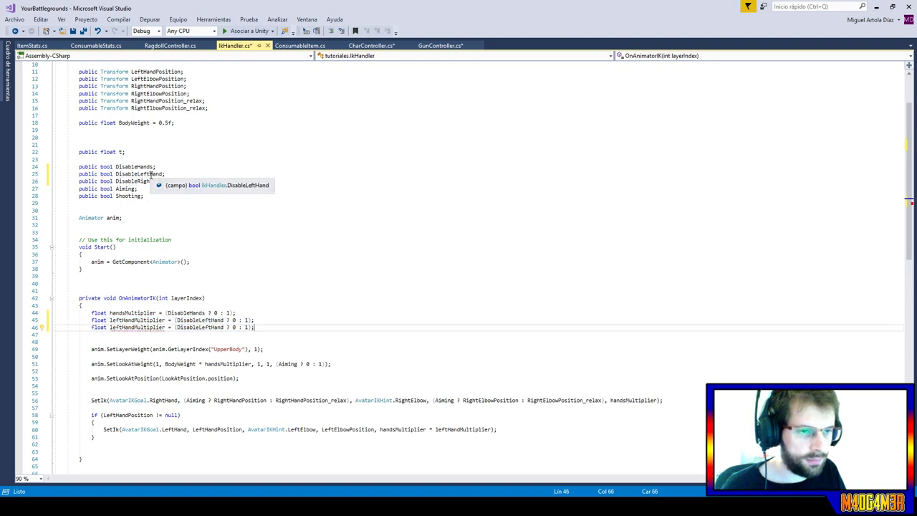
pyautogui.doubleClick(159, 173)
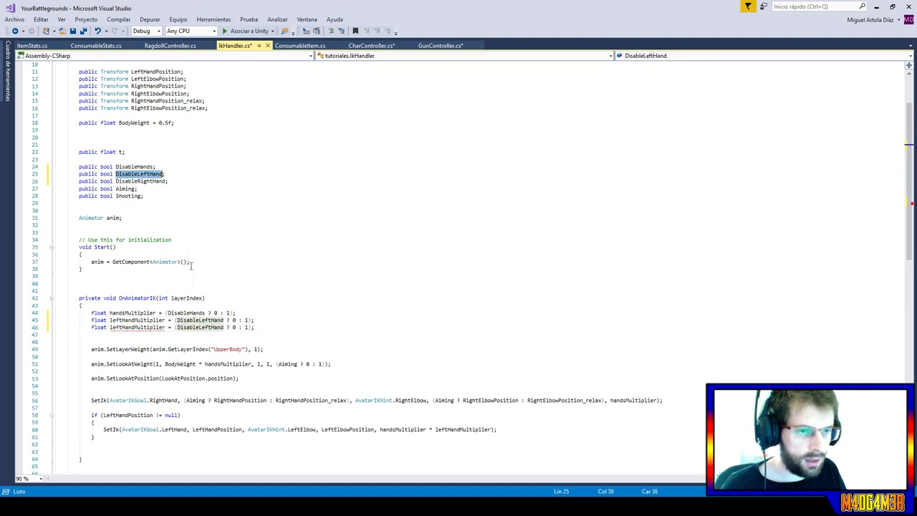
pyautogui.doubleClick(200, 326)
pyautogui.write('DisableRightHand')
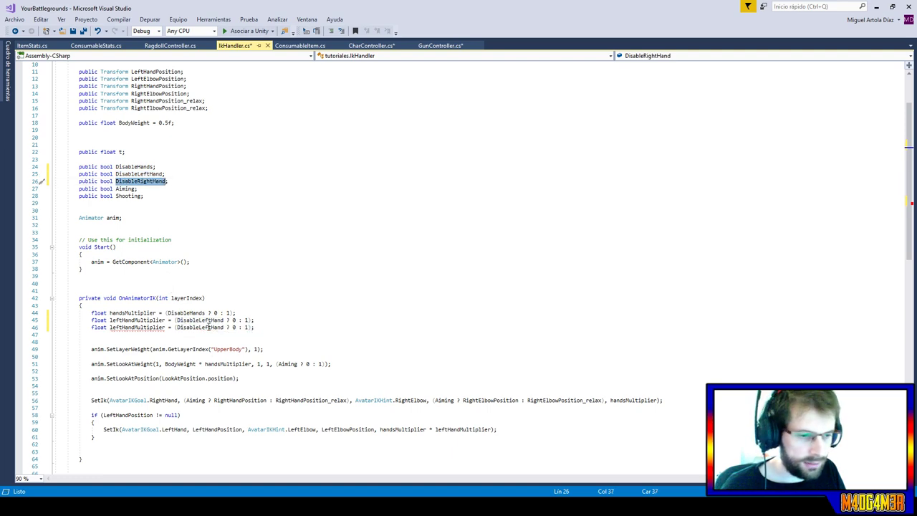
pyautogui.click(120, 327)
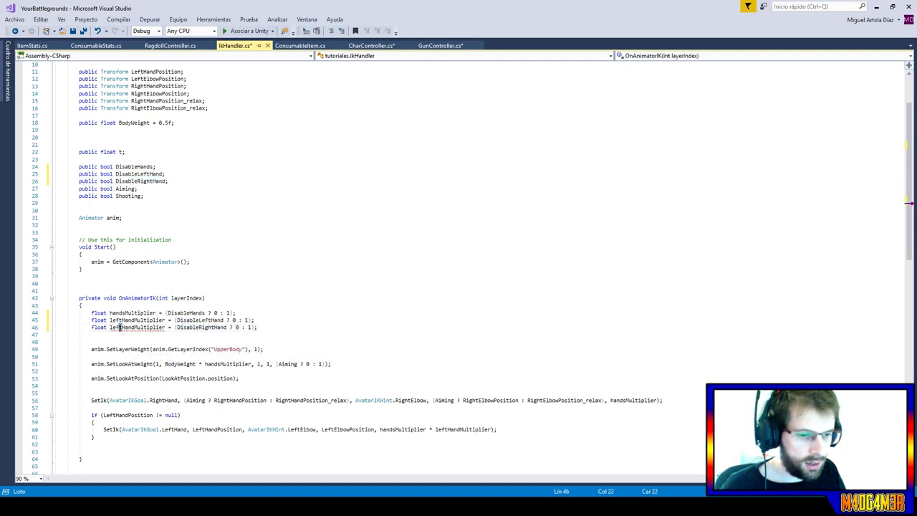
pyautogui.write('Right')
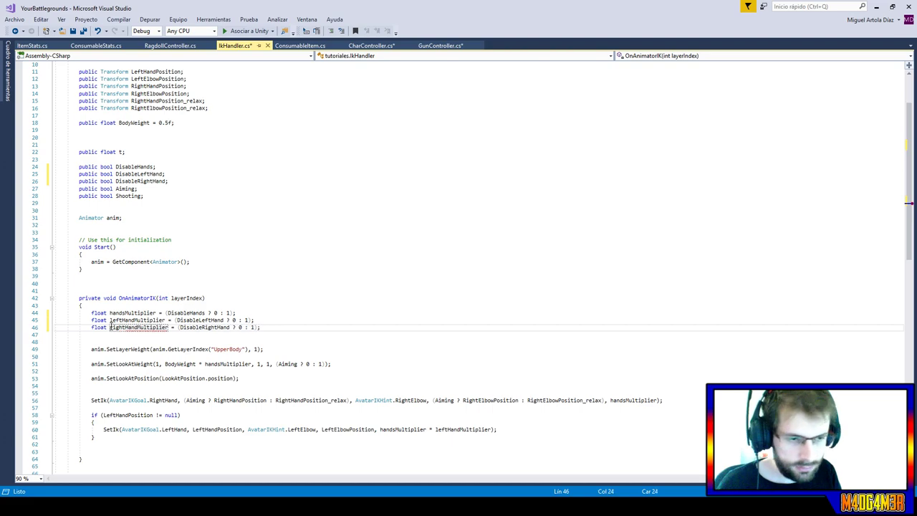
# Multiply rightHandMultiplier into the right-hand SetIk weight after handsMultiplier.
pyautogui.scroll(-4, 364, 343)
pyautogui.scroll(-1, 272, 354)
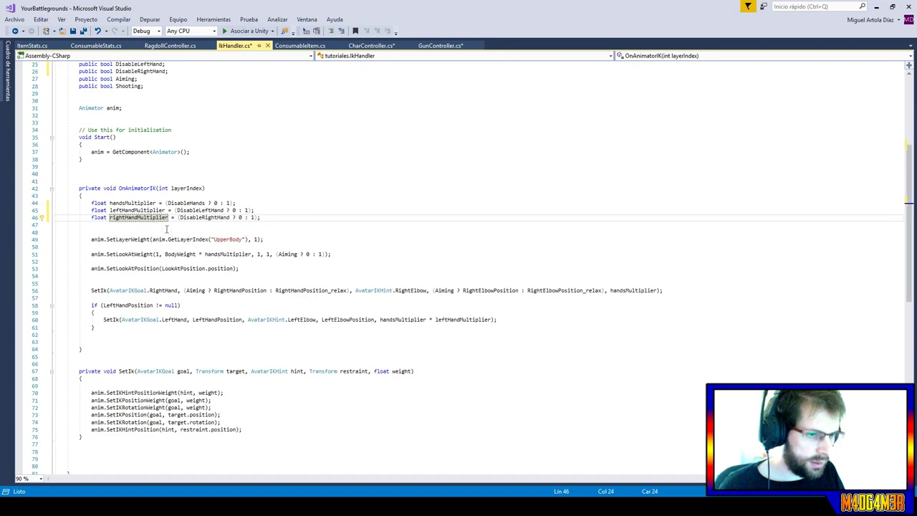
pyautogui.doubleClick(150, 217)
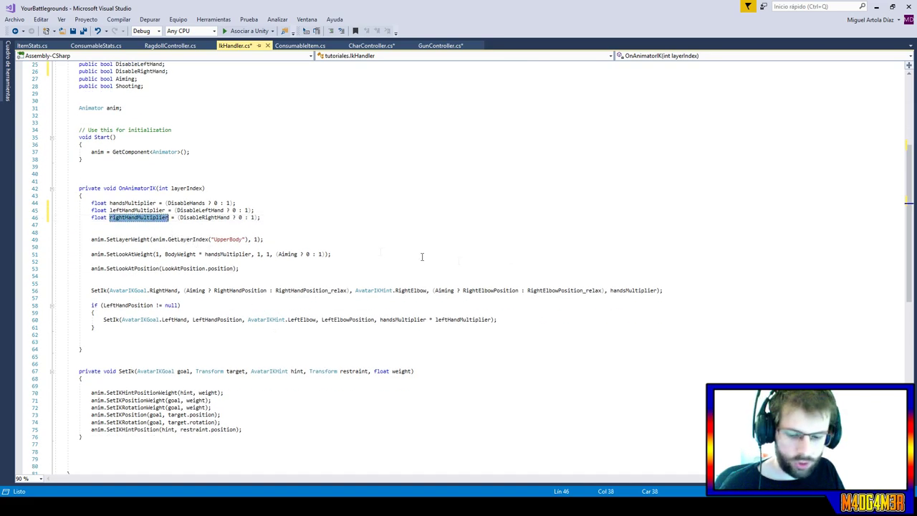
pyautogui.click(656, 291)
pyautogui.write('* rightHandMultiplier')
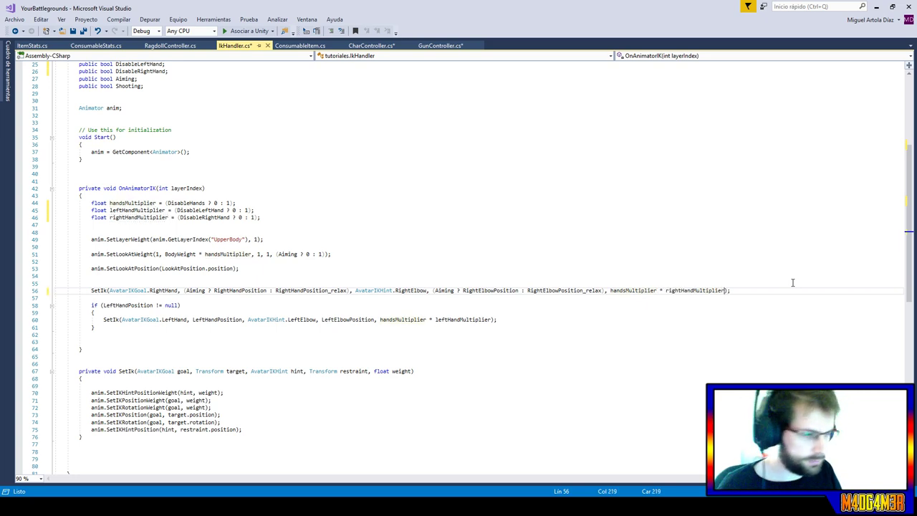
pyautogui.click(463, 188)
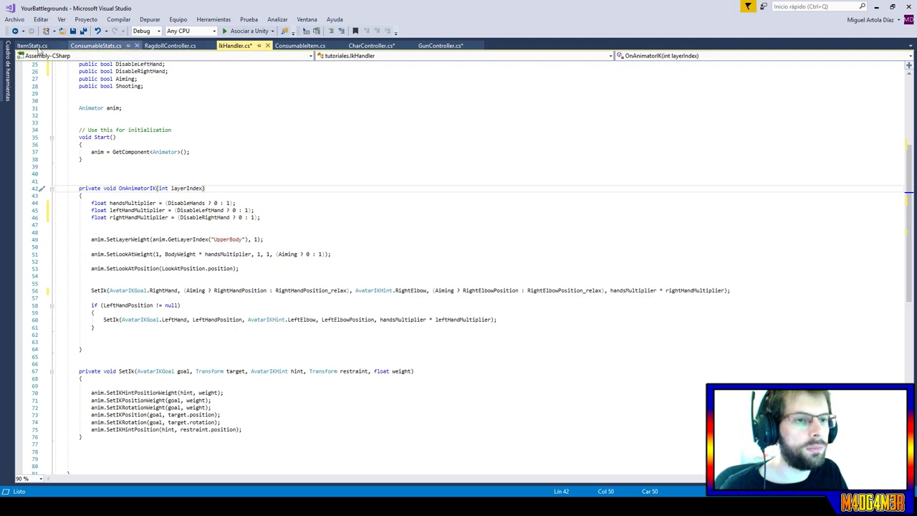
pyautogui.click(100, 46)
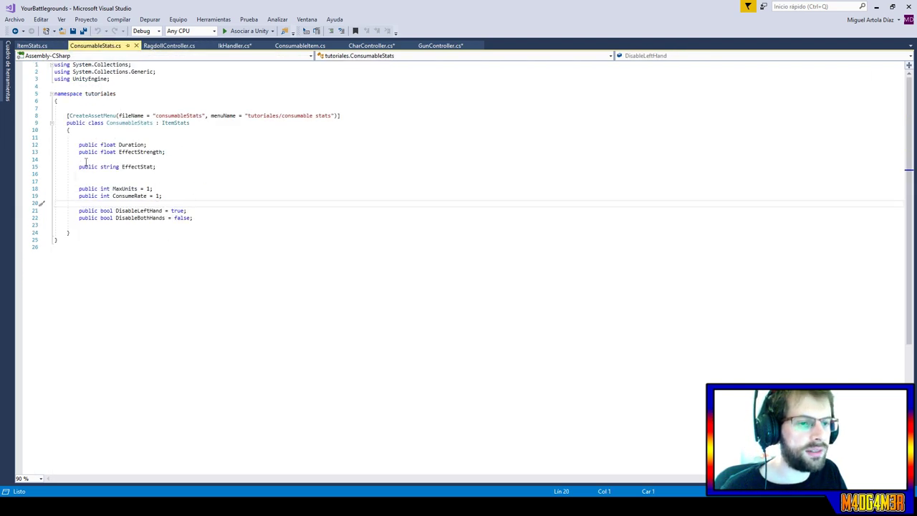
# Rename the DisableBothHands setting to DisableRightHands in ConsumableStats.
pyautogui.moveTo(139, 217); pyautogui.dragTo(148, 217)
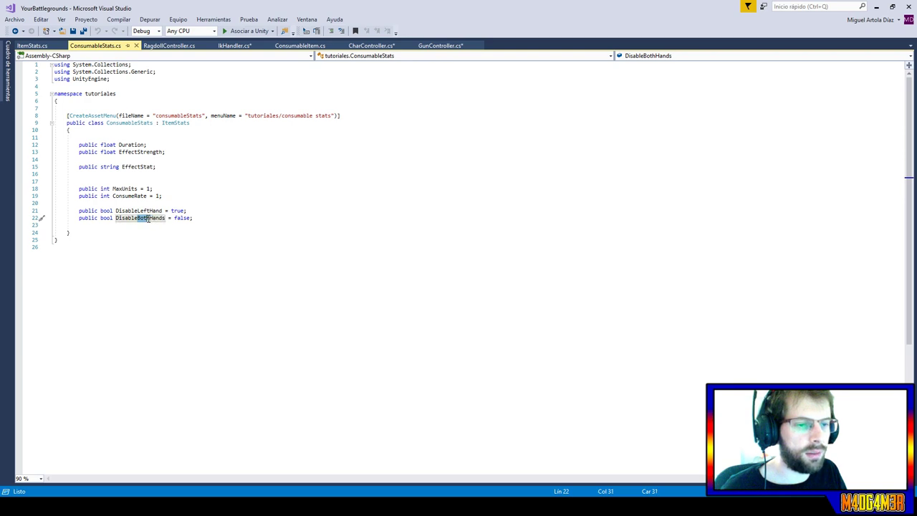
pyautogui.press('BackSpace')
pyautogui.write('Right')
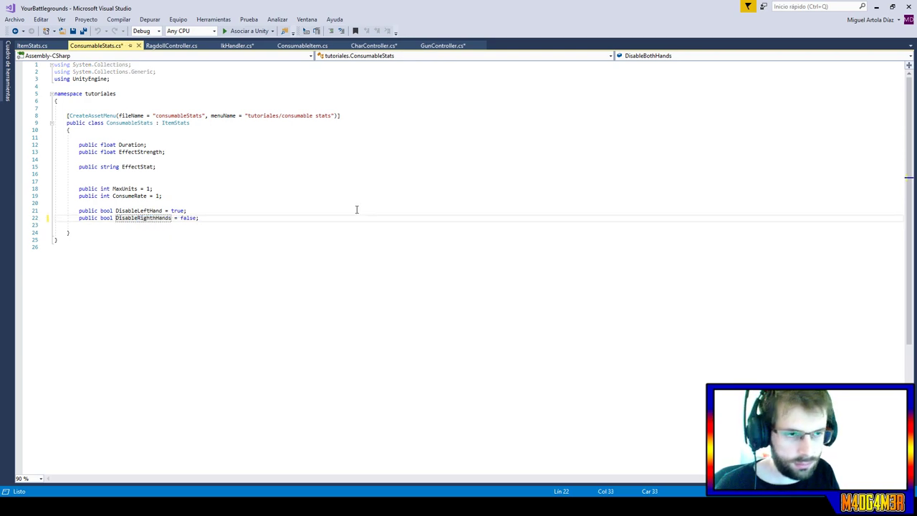
# In GunController, change the DisableBothHands reference on line 230 to DisableRightHands.
pyautogui.click(451, 43)
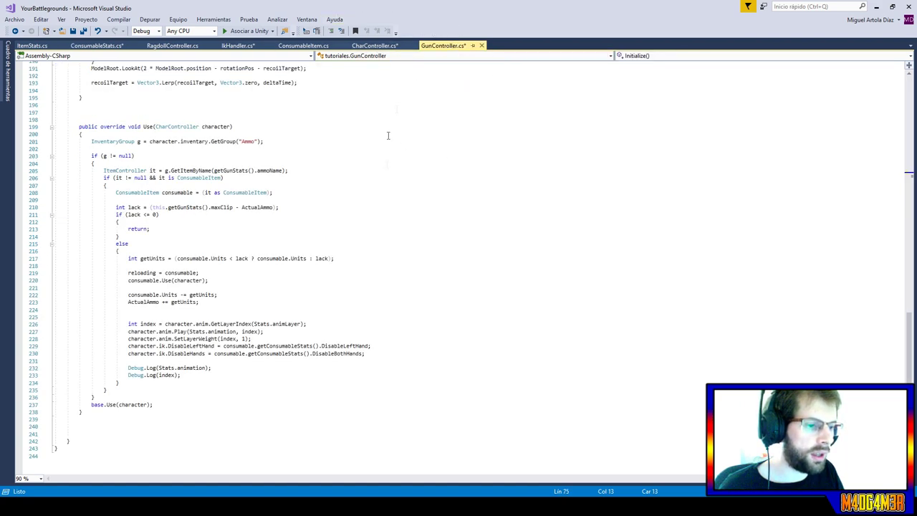
pyautogui.doubleClick(354, 355)
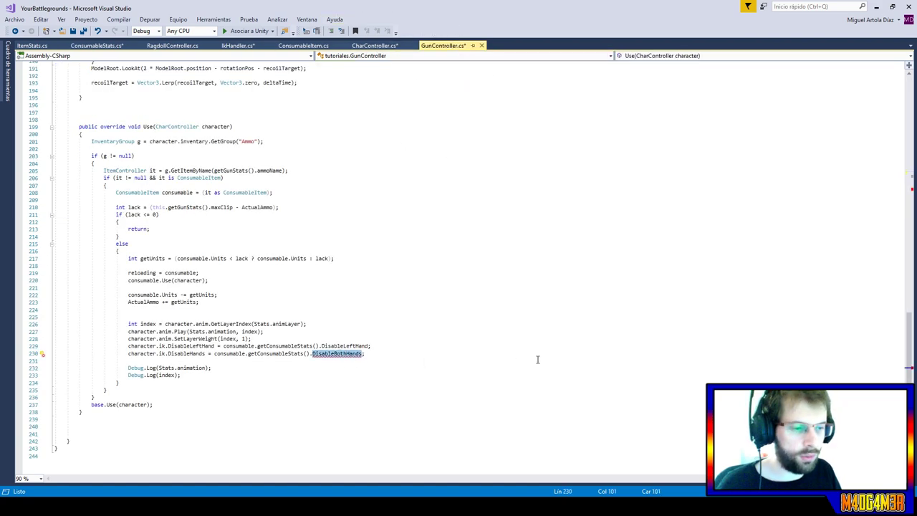
pyautogui.write('Dis')
pyautogui.press('Down')
pyautogui.press('Tab')
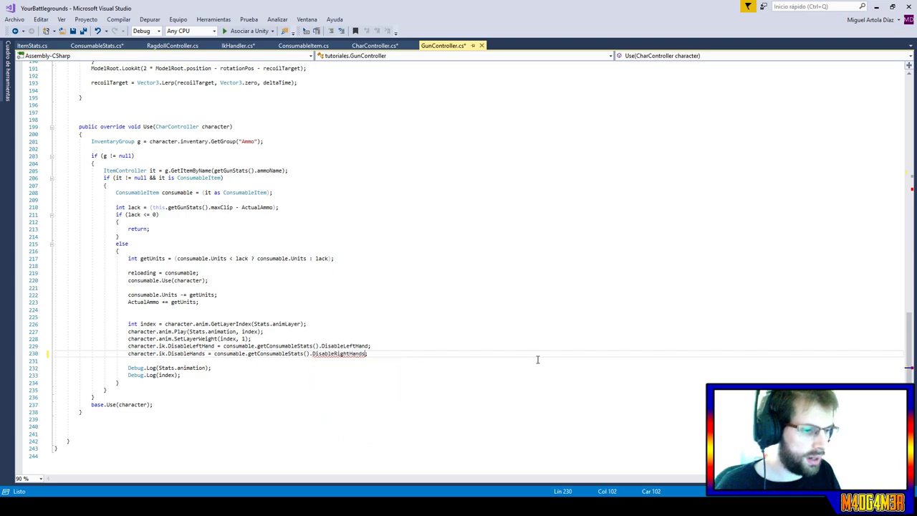
pyautogui.doubleClick(324, 354)
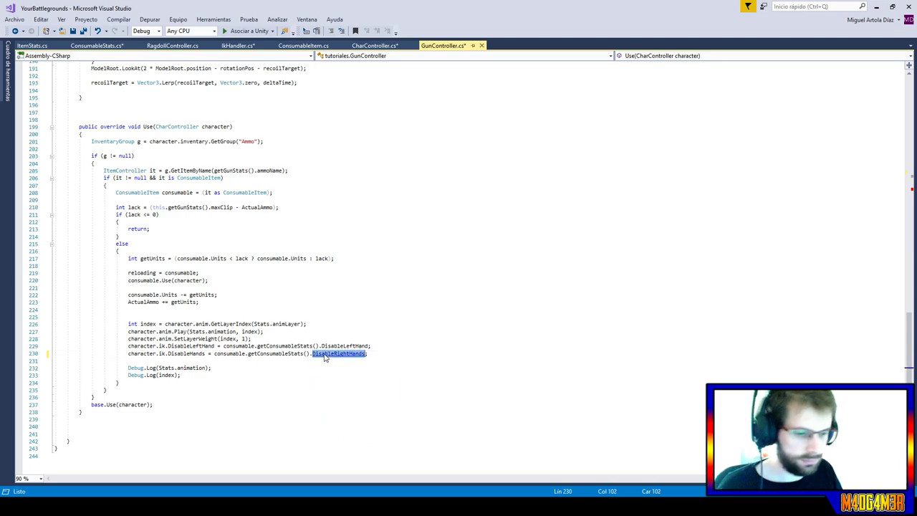
# Replace the line 94 DisableBothHands reference with DisableRightHands and save all scripts.
pyautogui.scroll(5, 317, 352)
pyautogui.scroll(5, 317, 352)
pyautogui.scroll(5, 317, 353)
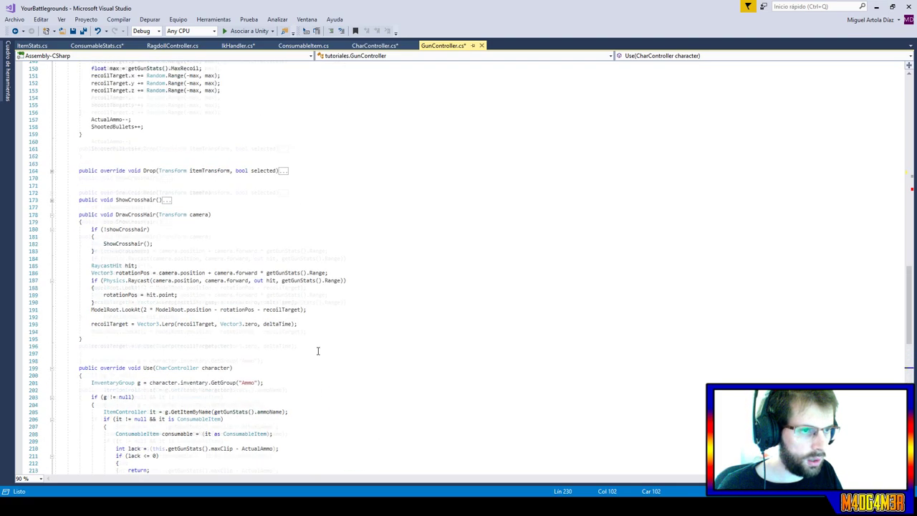
pyautogui.scroll(5, 318, 352)
pyautogui.scroll(3, 318, 352)
pyautogui.scroll(5, 318, 351)
pyautogui.scroll(1, 318, 351)
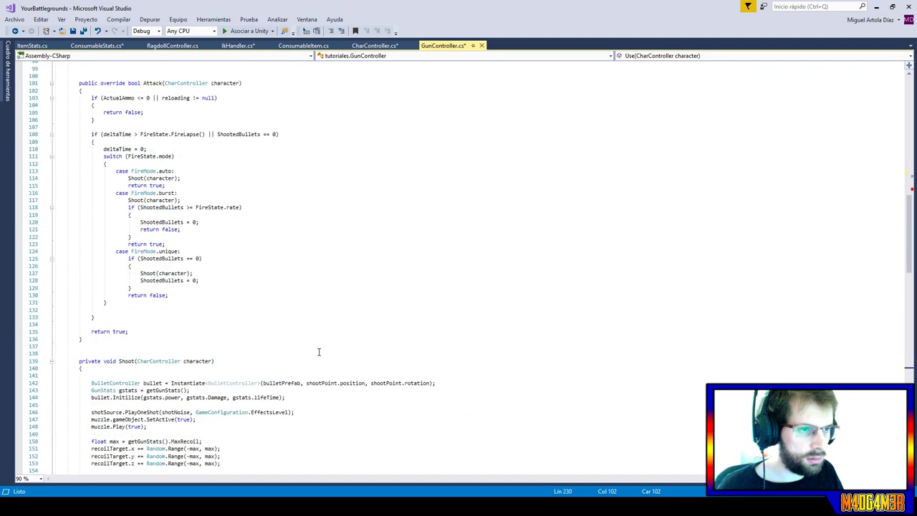
pyautogui.scroll(8, 319, 352)
pyautogui.doubleClick(358, 164)
pyautogui.hotkey('ctrl', 'v')
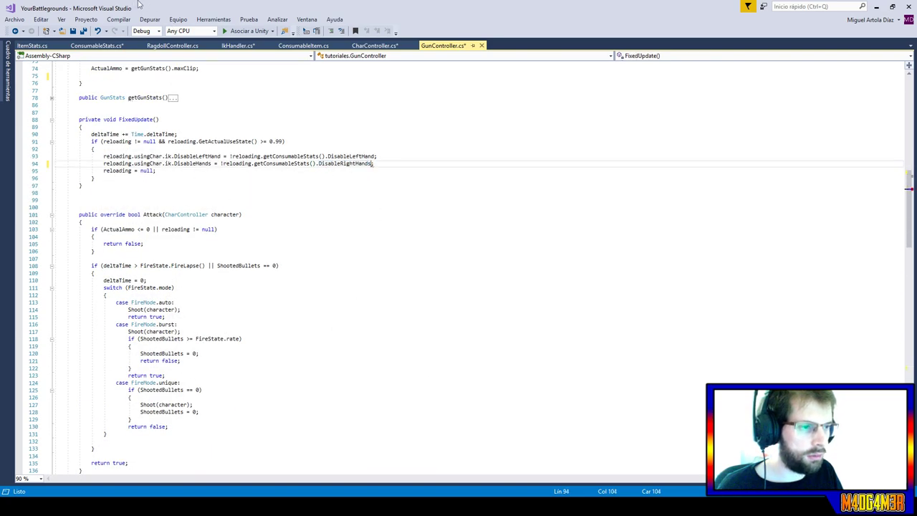
pyautogui.click(83, 31)
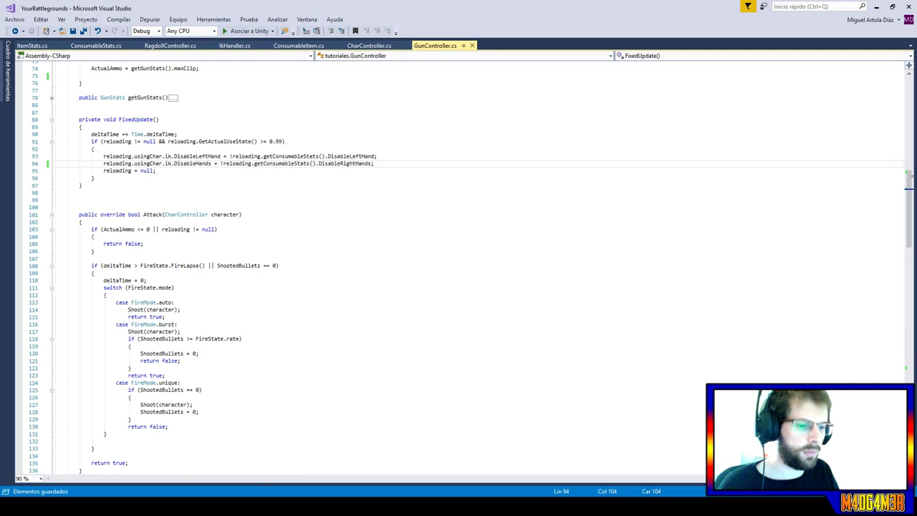
pyautogui.hotkey('ctrl', 'Tab')
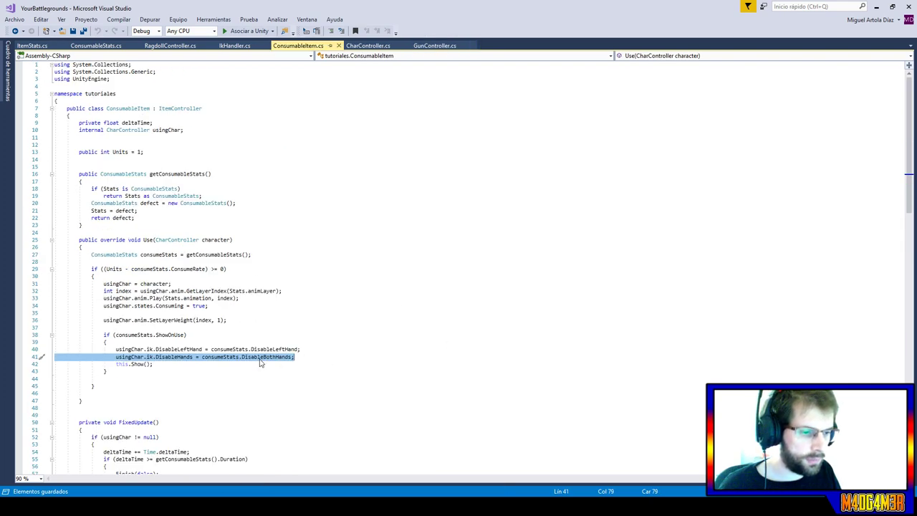
# In ConsumableItem's Use method, make line 41 read DisableRightHands instead of DisableBothHands.
pyautogui.doubleClick(261, 358)
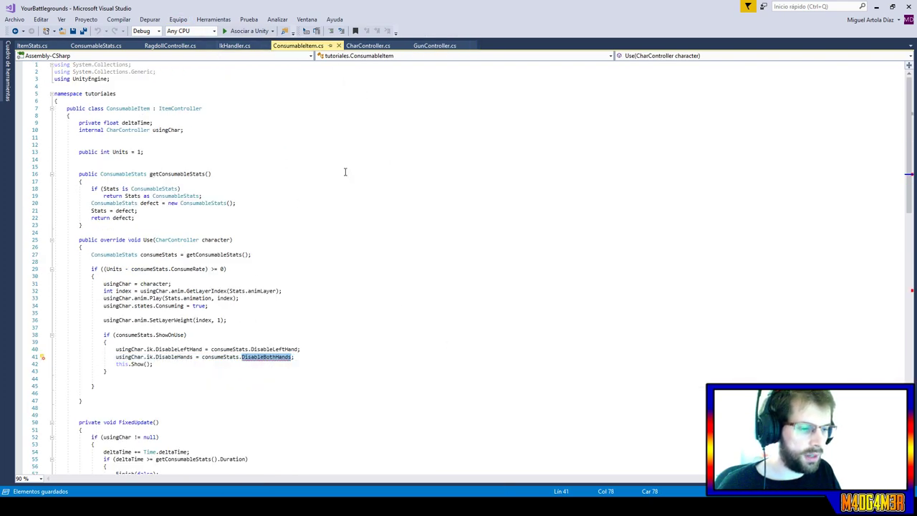
pyautogui.write('D')
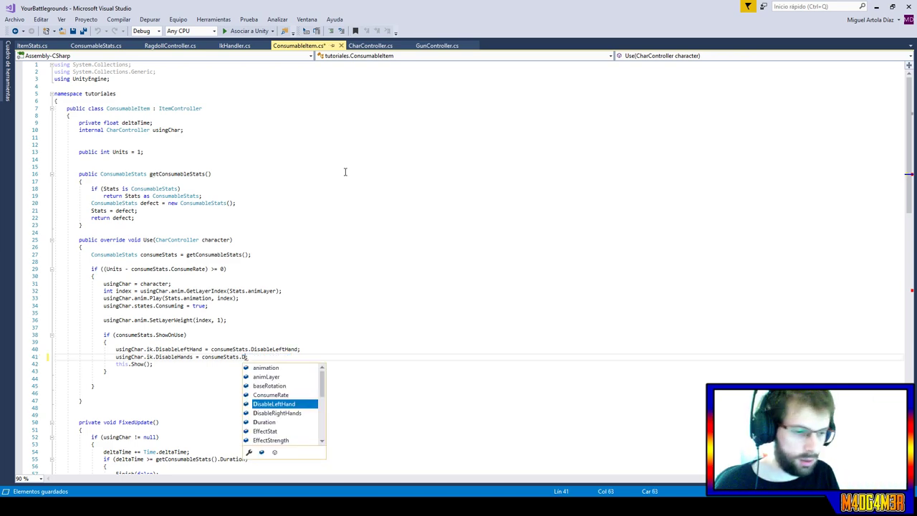
pyautogui.write('isableR')
pyautogui.press('Tab')
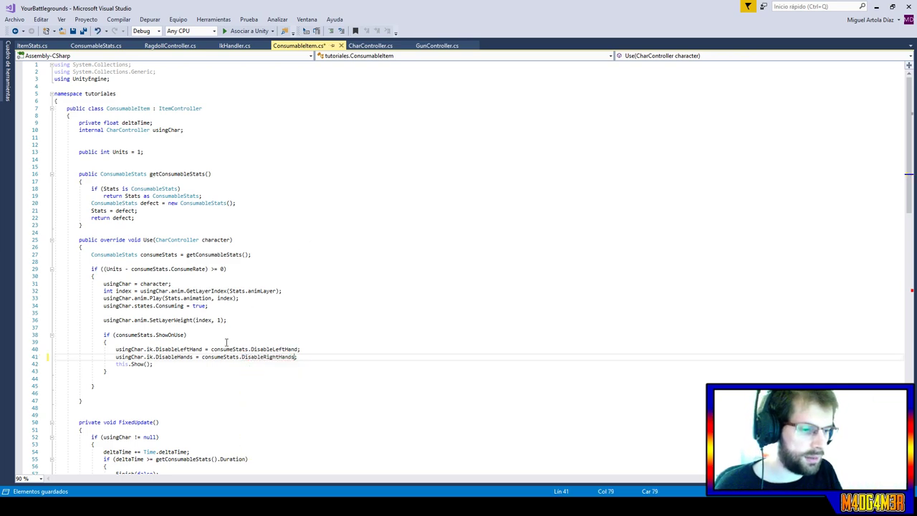
pyautogui.doubleClick(272, 358)
pyautogui.hotkey('ctrl', 'c')
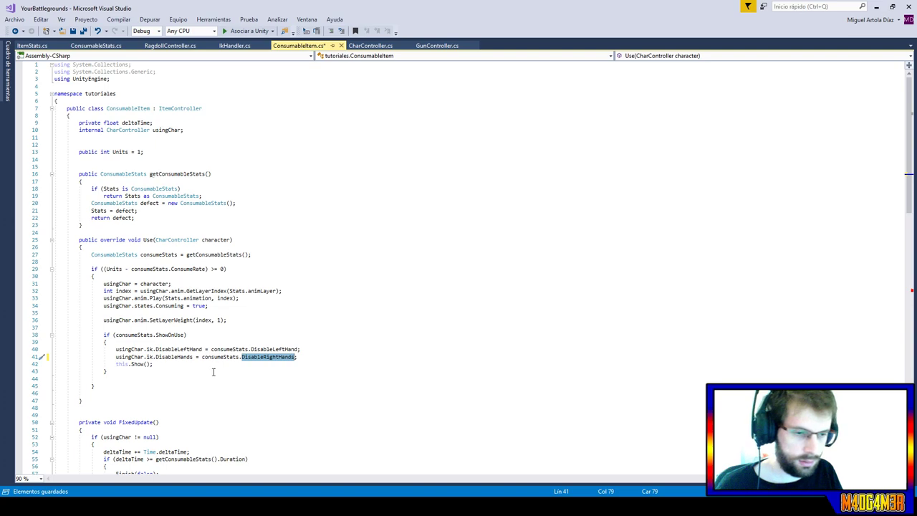
# In Finish on line 89, set ik.DisableRightHand from DisableRightHands instead of DisableHands/DisableBothHands.
pyautogui.scroll(-5, 215, 375)
pyautogui.scroll(-3, 215, 374)
pyautogui.scroll(-3, 215, 375)
pyautogui.scroll(-8, 215, 375)
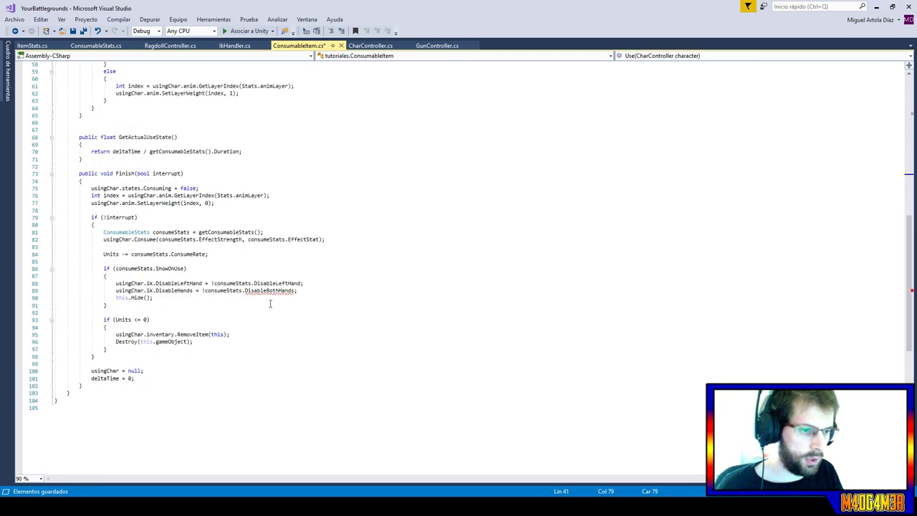
pyautogui.click(272, 291)
pyautogui.doubleClick(272, 290)
pyautogui.hotkey('ctrl', 'v')
pyautogui.doubleClick(174, 290)
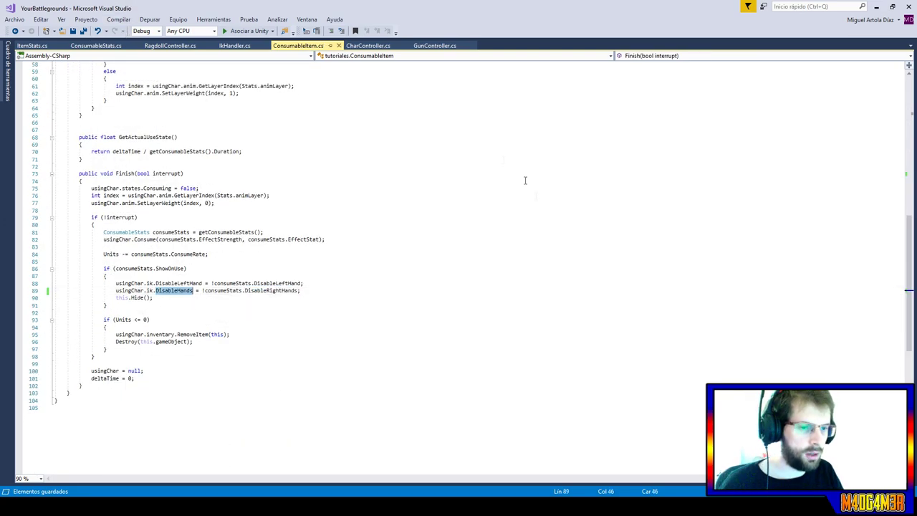
pyautogui.write('Dis')
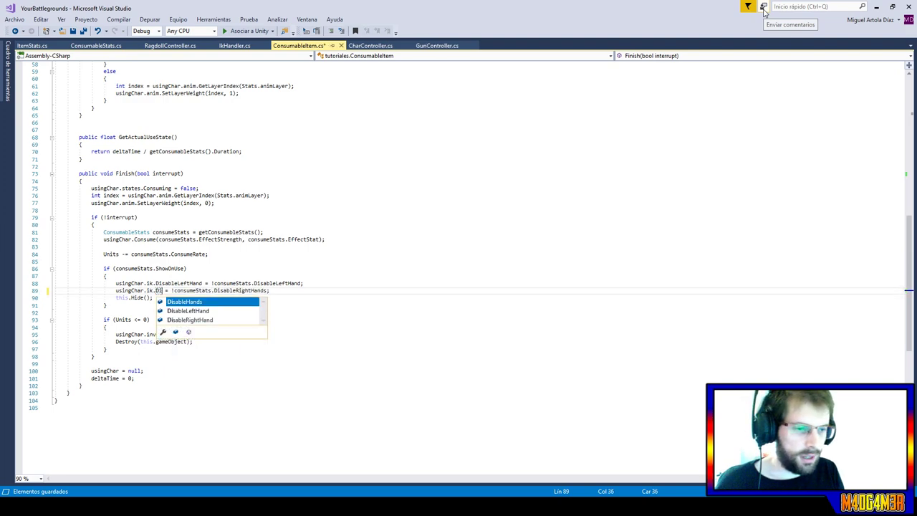
pyautogui.press('Down')
pyautogui.press('Down')
pyautogui.press('Tab')
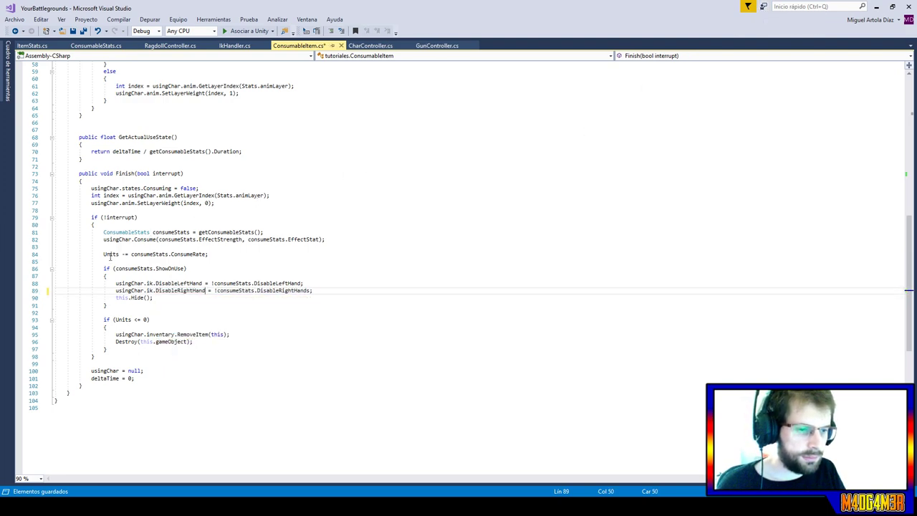
pyautogui.tripleClick(185, 291)
# Change the line 41 IK field from DisableHands to DisableRightHand and save ConsumableItem.
pyautogui.scroll(5, 227, 230)
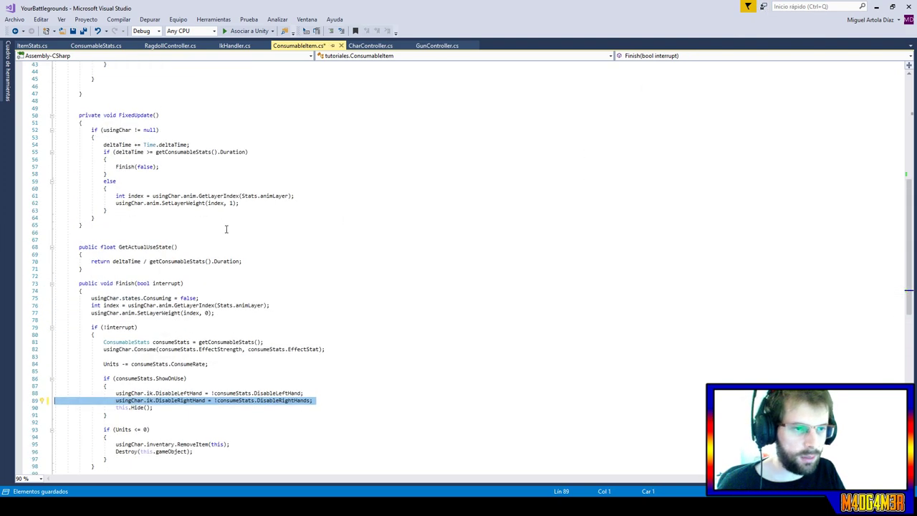
pyautogui.scroll(3, 227, 229)
pyautogui.click(194, 115)
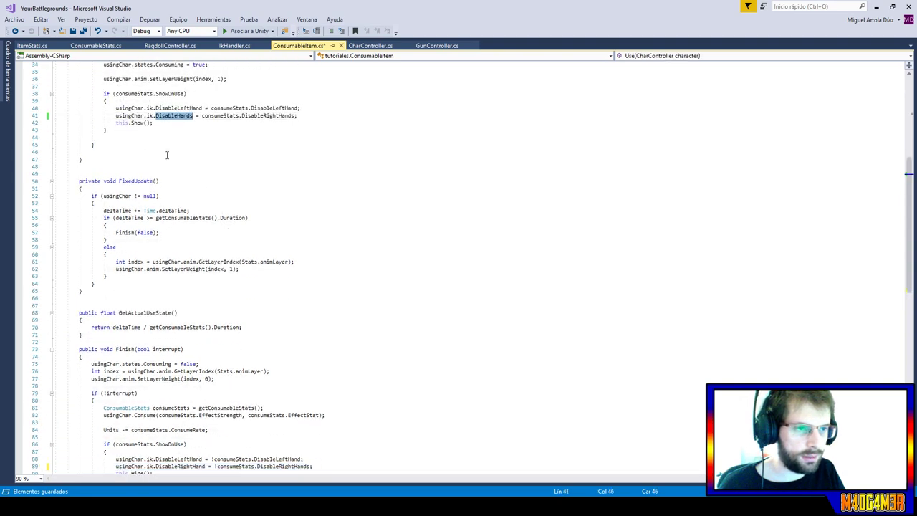
pyautogui.click(179, 108)
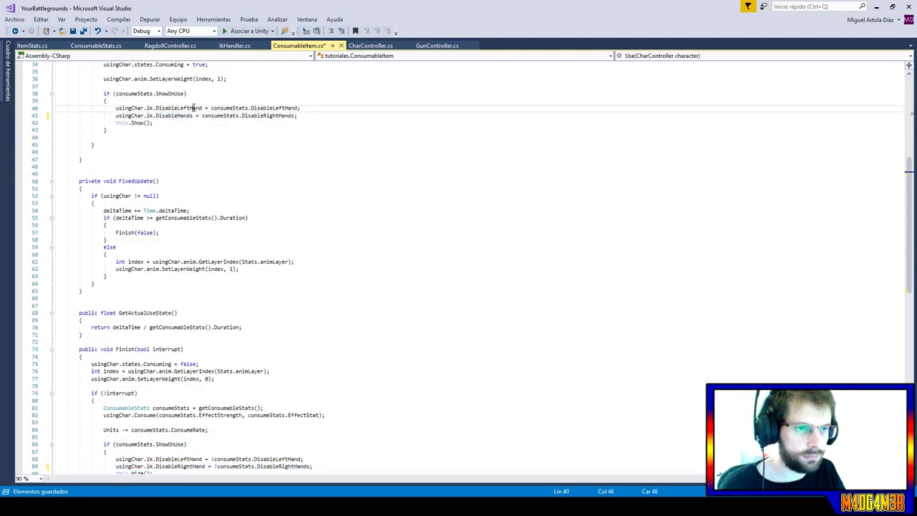
pyautogui.click(179, 115)
pyautogui.doubleClick(178, 115)
pyautogui.write('Dis')
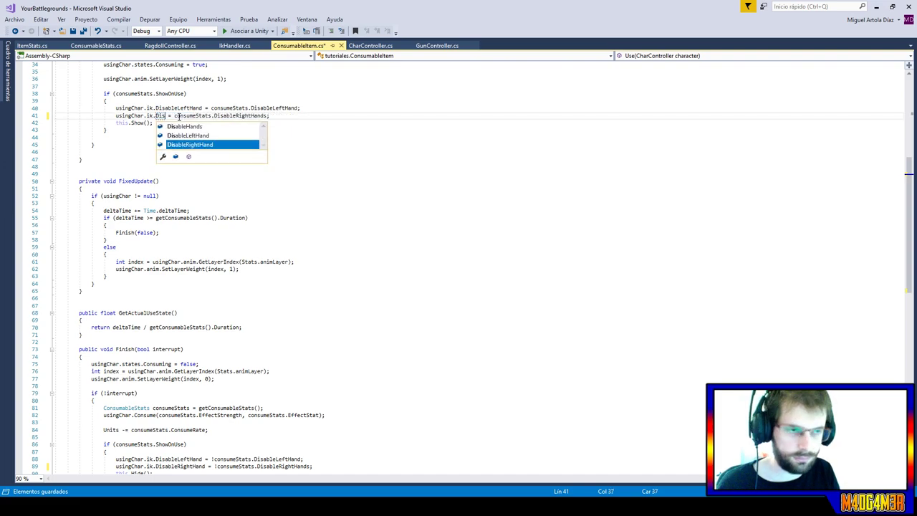
pyautogui.press('Up')
pyautogui.press('Down')
pyautogui.press('Tab')
pyautogui.hotkey('ctrl', 's')
# Add 'if (reloading != null) { return; }' after the showCrosshair check in DrawCrossHair and save.
pyautogui.hotkey('ctrl', '-')
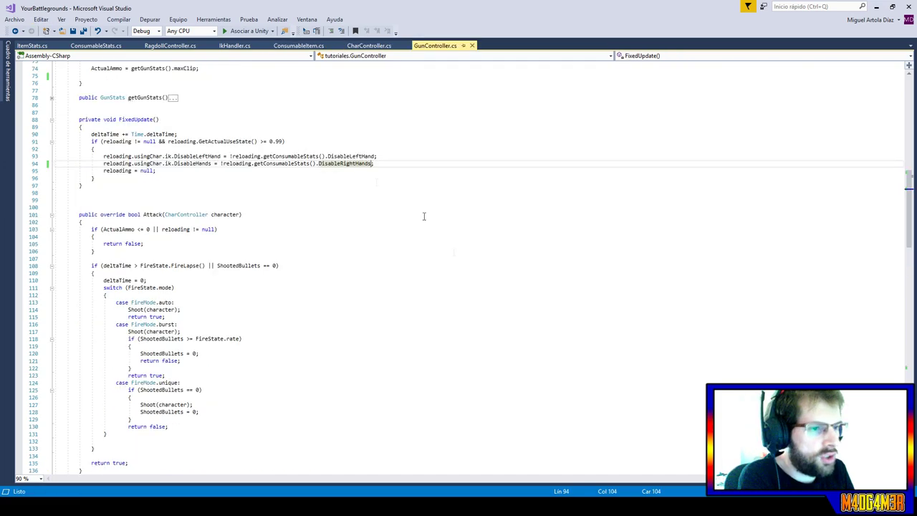
pyautogui.scroll(-1, 246, 297)
pyautogui.scroll(-2, 242, 296)
pyautogui.scroll(-7, 242, 296)
pyautogui.scroll(-5, 243, 294)
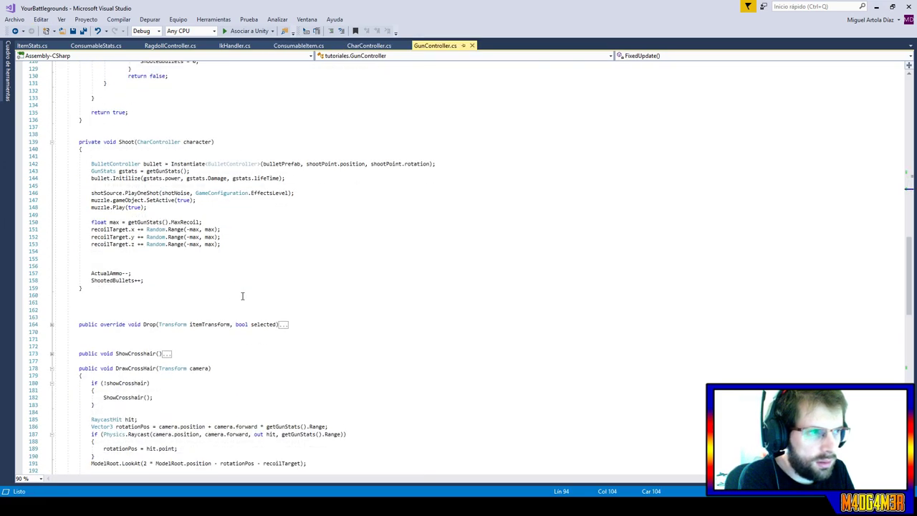
pyautogui.scroll(-7, 242, 287)
pyautogui.scroll(-4, 242, 284)
pyautogui.scroll(-2, 194, 333)
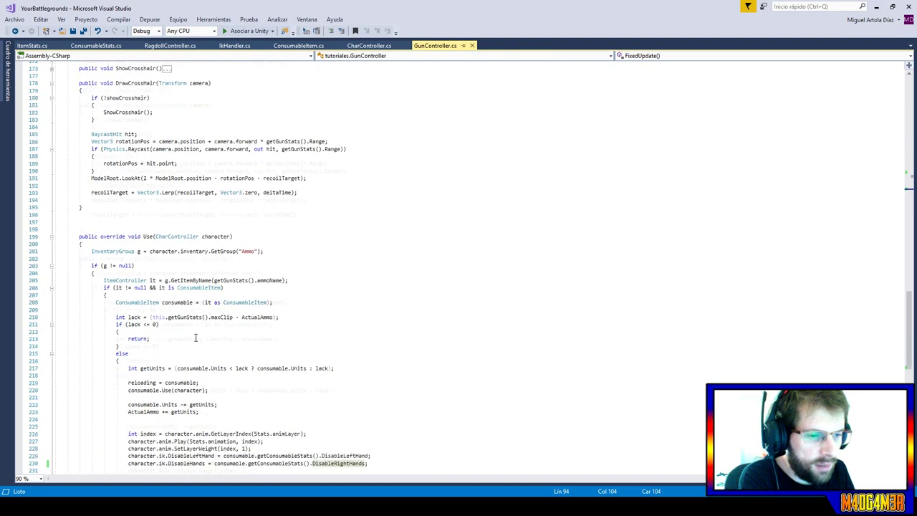
pyautogui.scroll(-6, 195, 334)
pyautogui.scroll(-3, 195, 335)
pyautogui.scroll(4, 196, 335)
pyautogui.scroll(5, 196, 335)
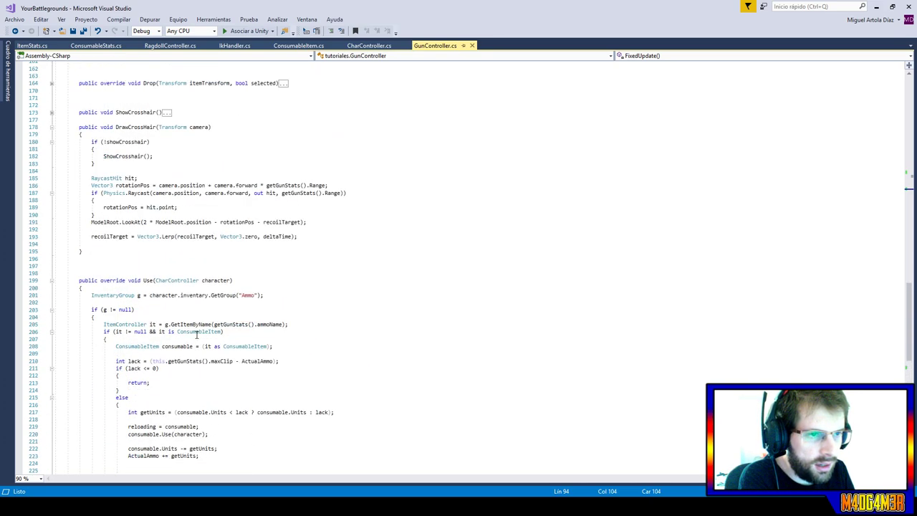
pyautogui.click(122, 164)
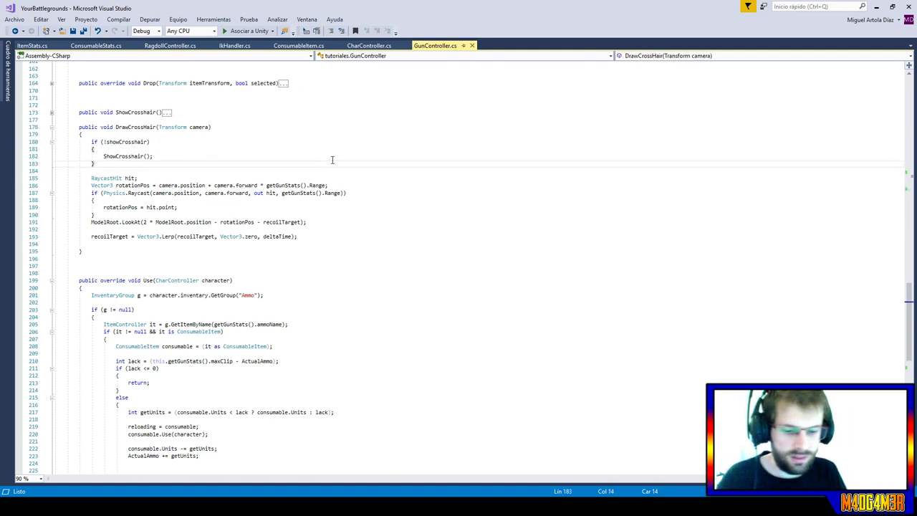
pyautogui.press('Return')
pyautogui.press('Return')
pyautogui.write('if (')
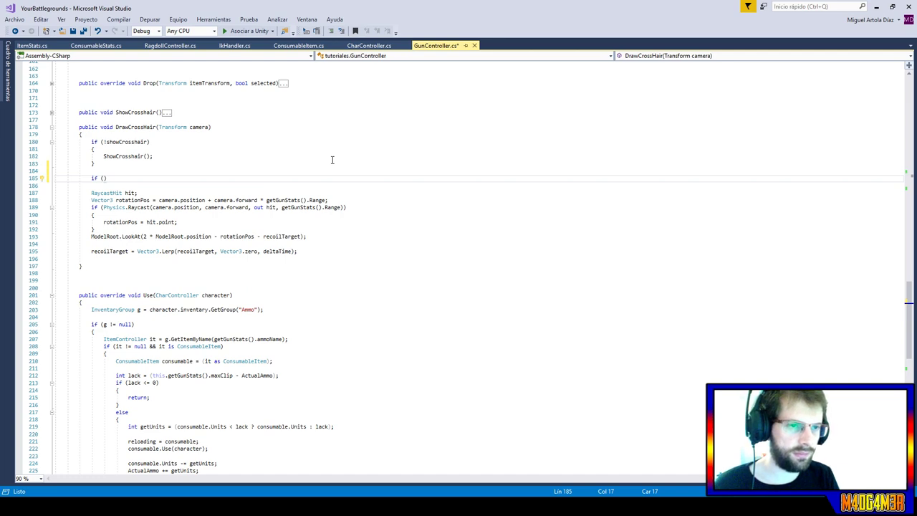
pyautogui.write('reloading != ')
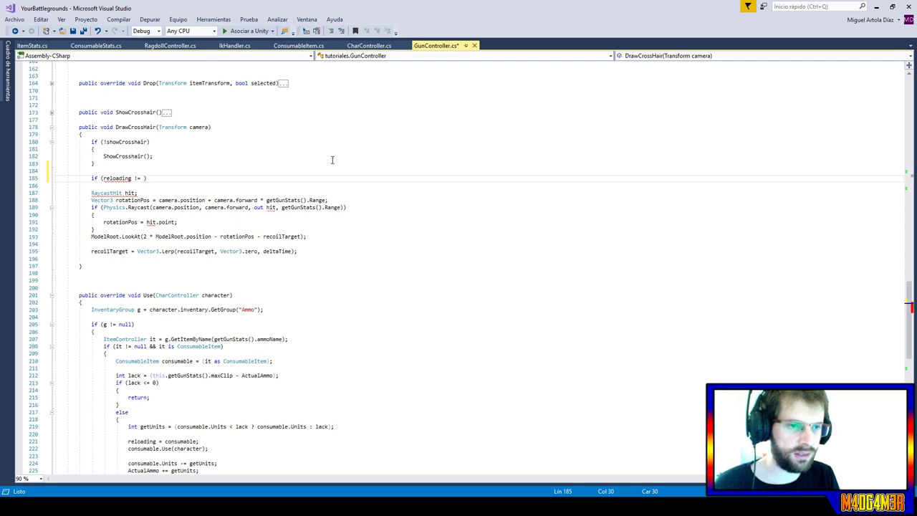
pyautogui.write('null')
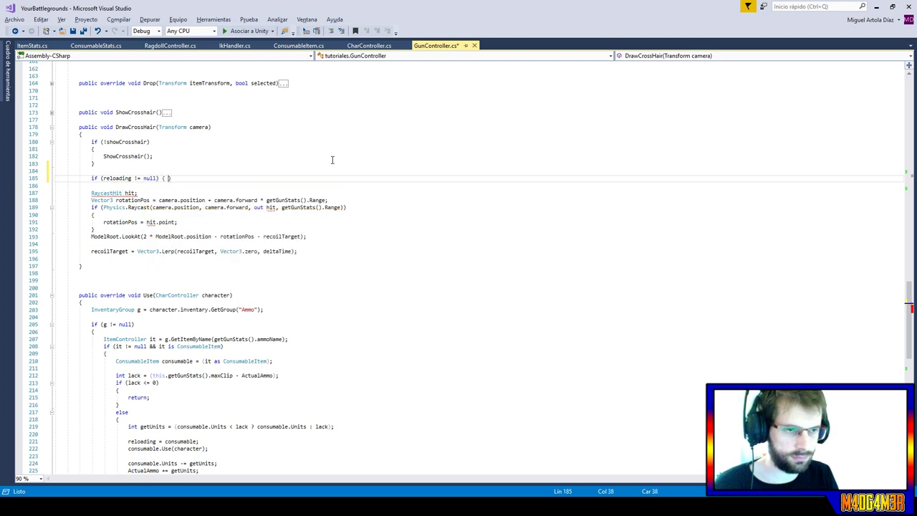
pyautogui.press('Return')
pyautogui.write('return;')
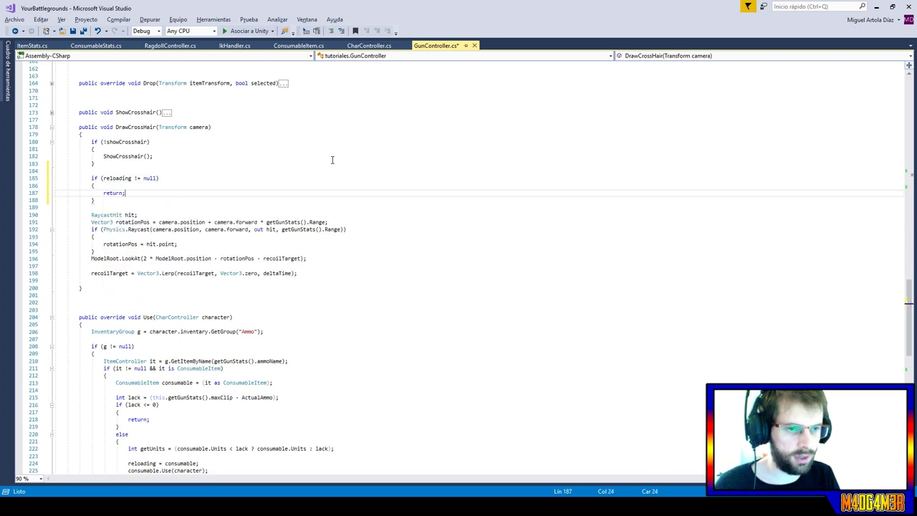
pyautogui.hotkey('ctrl', 's')
# Insert blank lines below the Drop method in GunController.
pyautogui.scroll(10, 151, 313)
pyautogui.click(152, 313)
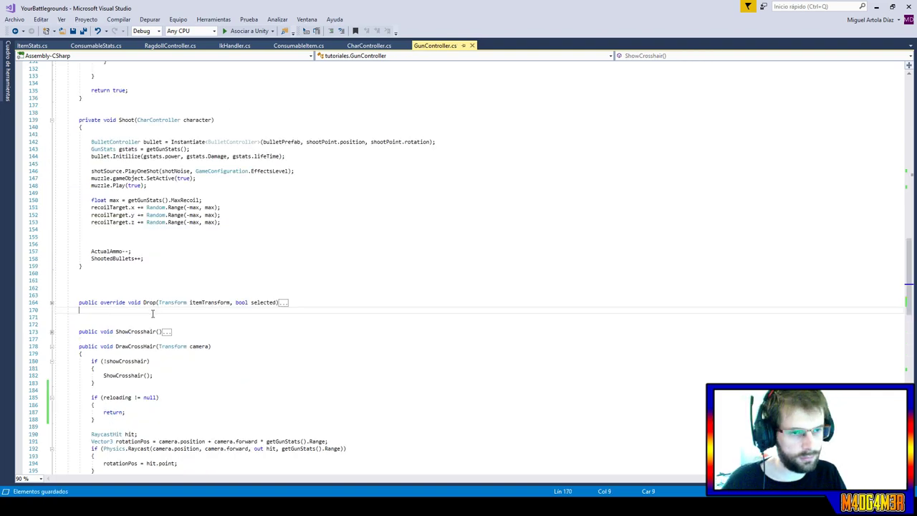
pyautogui.press('Return')
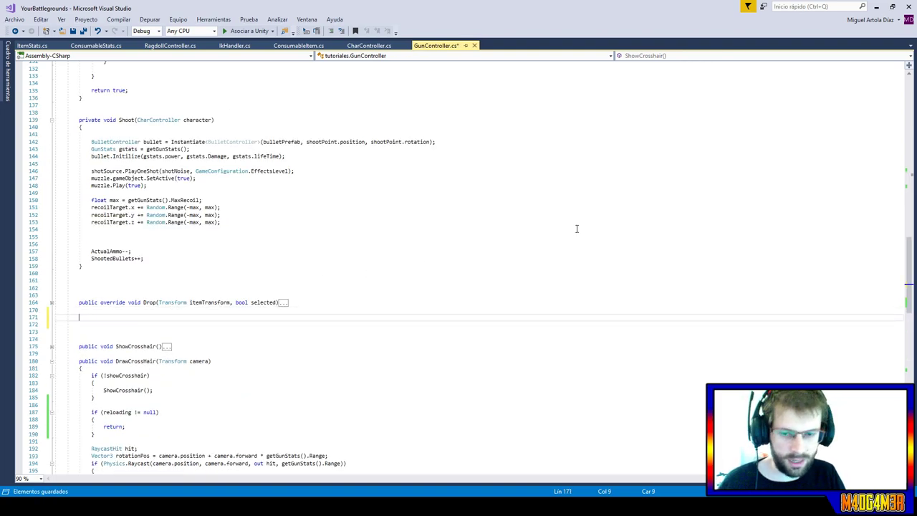
pyautogui.press('Up')
pyautogui.moveTo(910, 276); pyautogui.dragTo(910, 86)
# Mark ItemController's Show() and Hide() methods as virtual.
pyautogui.doubleClick(185, 109)
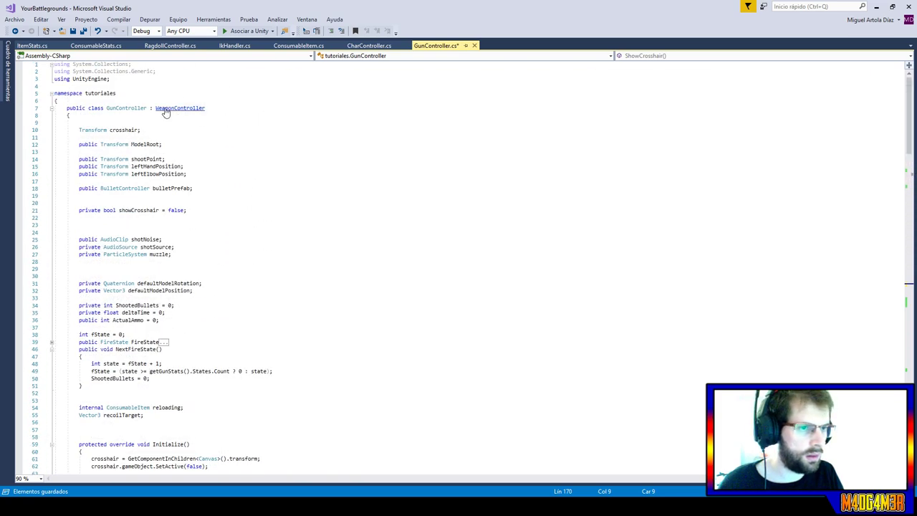
pyautogui.press('F12')
pyautogui.doubleClick(191, 109)
pyautogui.press('F12')
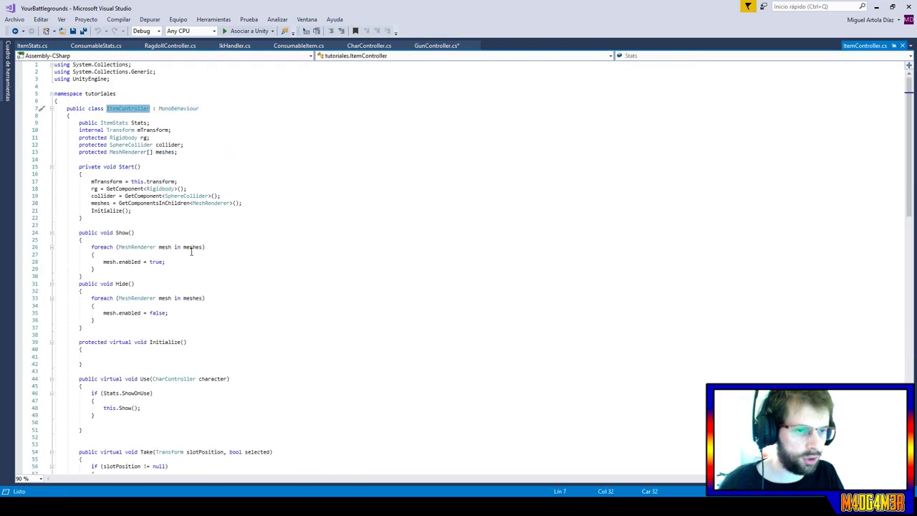
pyautogui.click(97, 232)
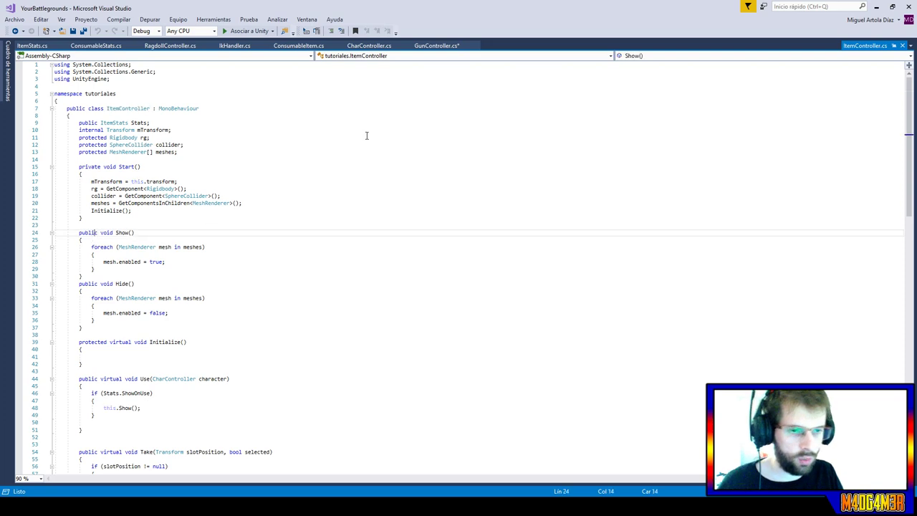
pyautogui.write('virtual')
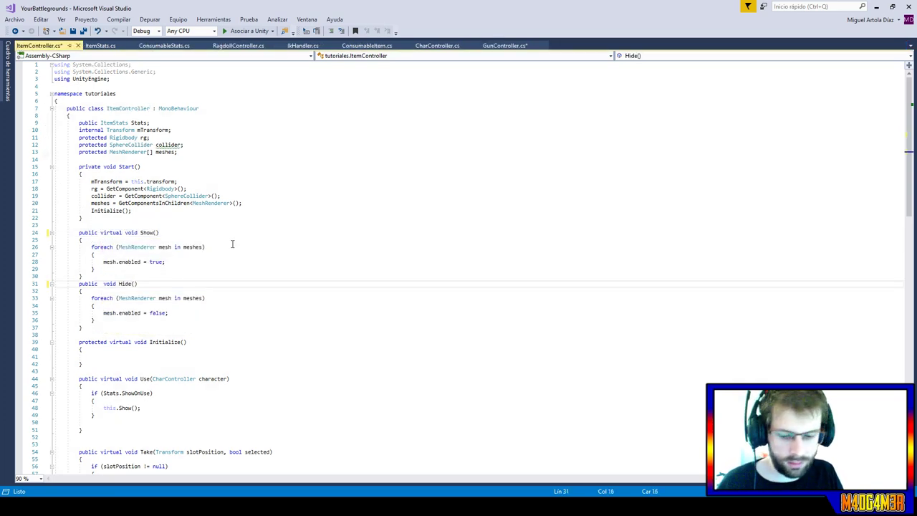
pyautogui.write('virtual')
# Insert an override of Show() into GunController right after FixedUpdate.
pyautogui.click(505, 45)
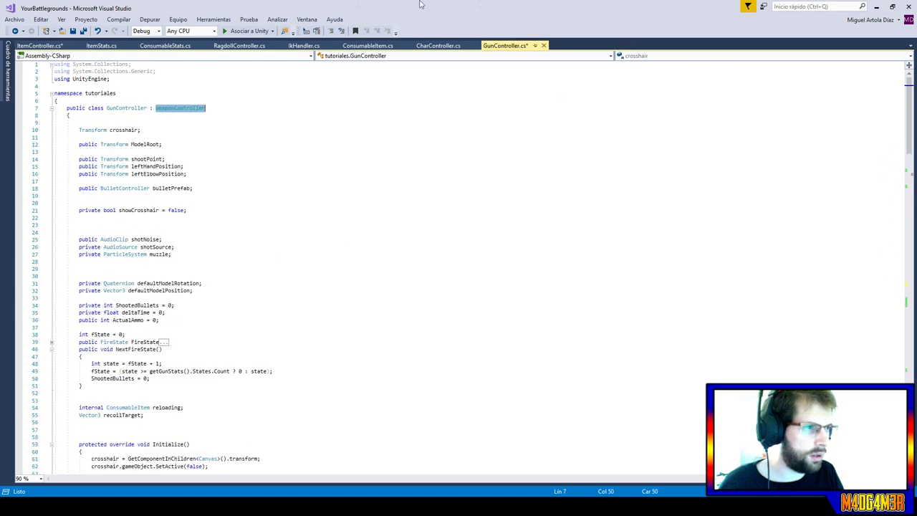
pyautogui.scroll(-7, 78, 355)
pyautogui.scroll(-4, 86, 362)
pyautogui.scroll(-5, 93, 373)
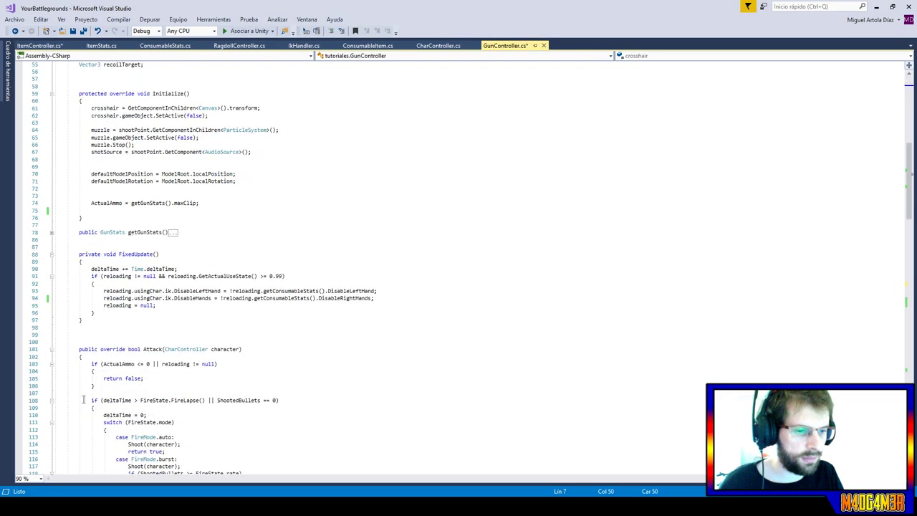
pyautogui.scroll(-2, 104, 385)
pyautogui.click(151, 282)
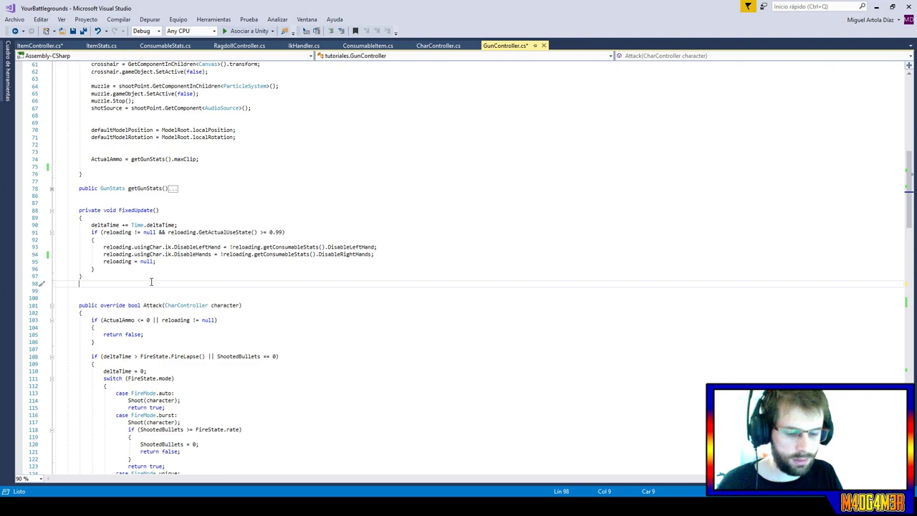
pyautogui.press('Return')
pyautogui.write('override')
pyautogui.press('Down')
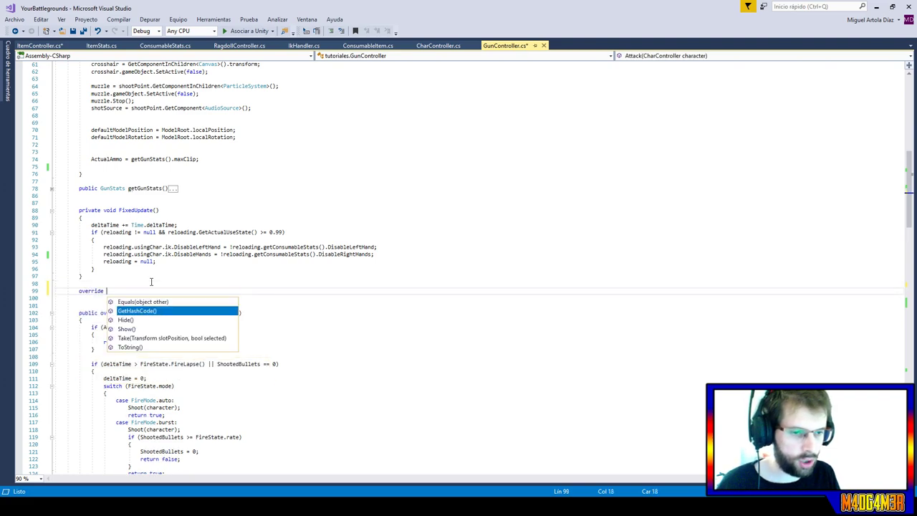
pyautogui.press('Down')
pyautogui.press('Down')
pyautogui.press('Return')
# Select the showCrosshair check block in DrawCrossHair.
pyautogui.scroll(-9, 147, 287)
pyautogui.scroll(-6, 144, 296)
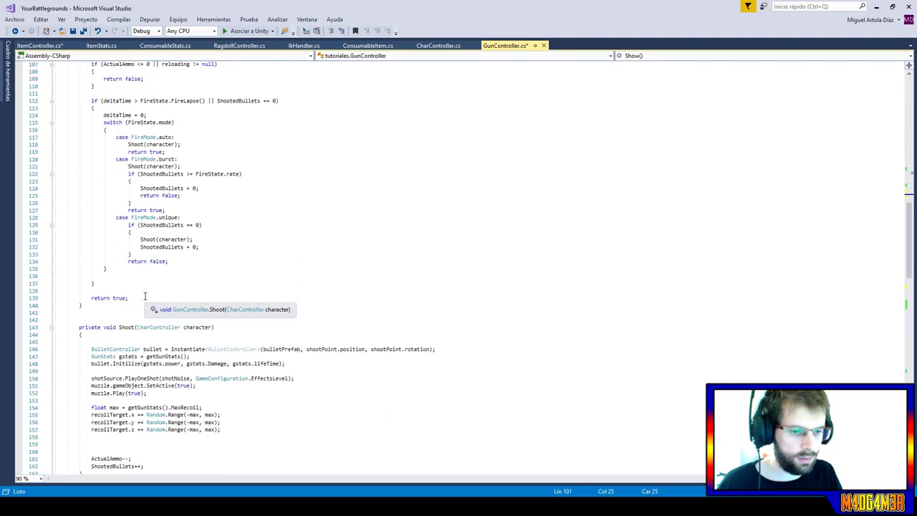
pyautogui.scroll(-7, 144, 354)
pyautogui.scroll(-2, 144, 380)
pyautogui.scroll(-2, 142, 391)
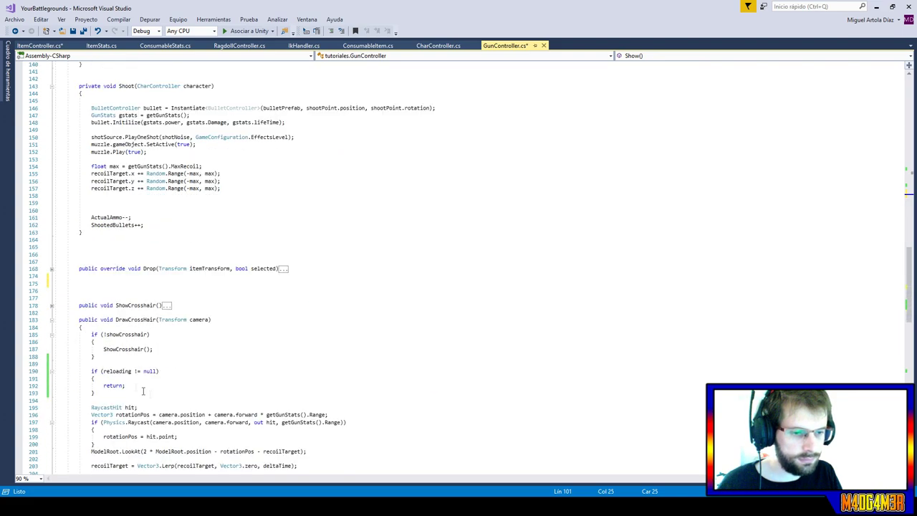
pyautogui.moveTo(107, 357); pyautogui.dragTo(94, 329)
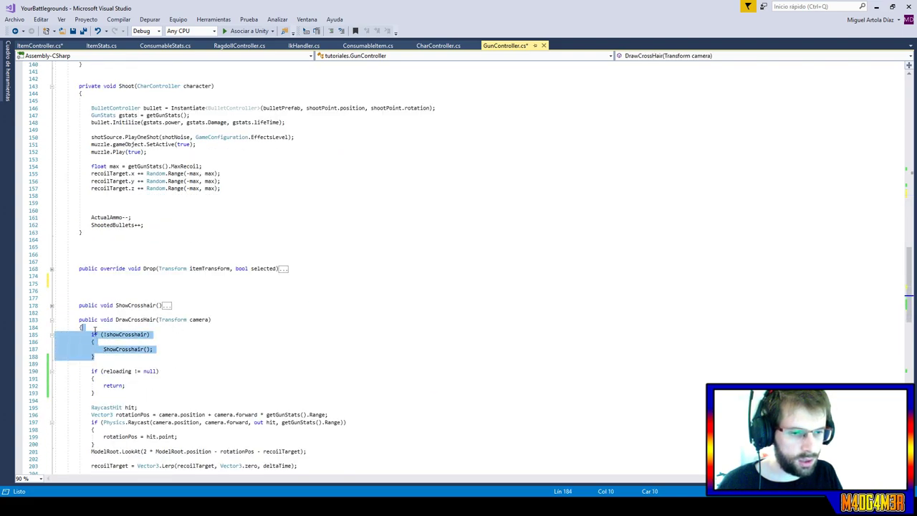
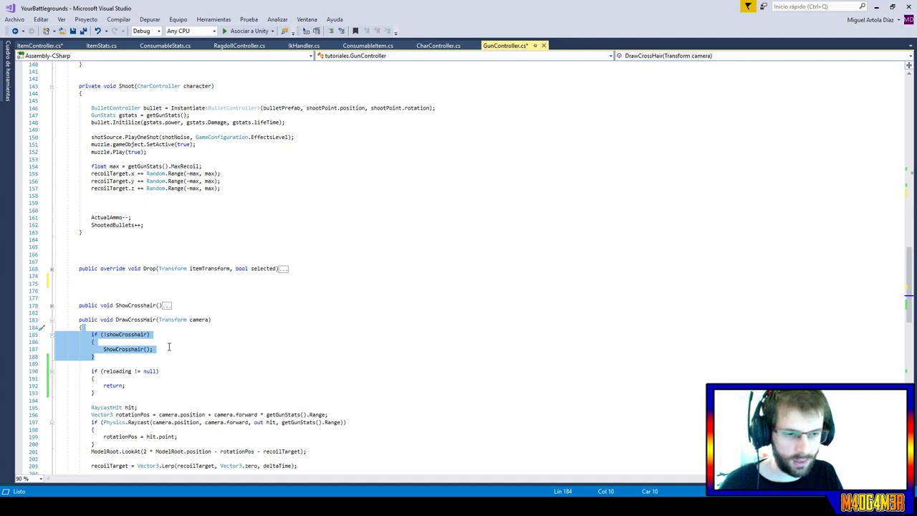
# Paste the if (!showCrosshair) check after base.Show() in Show().
pyautogui.scroll(5, 169, 346)
pyautogui.scroll(6, 169, 346)
pyautogui.scroll(5, 169, 347)
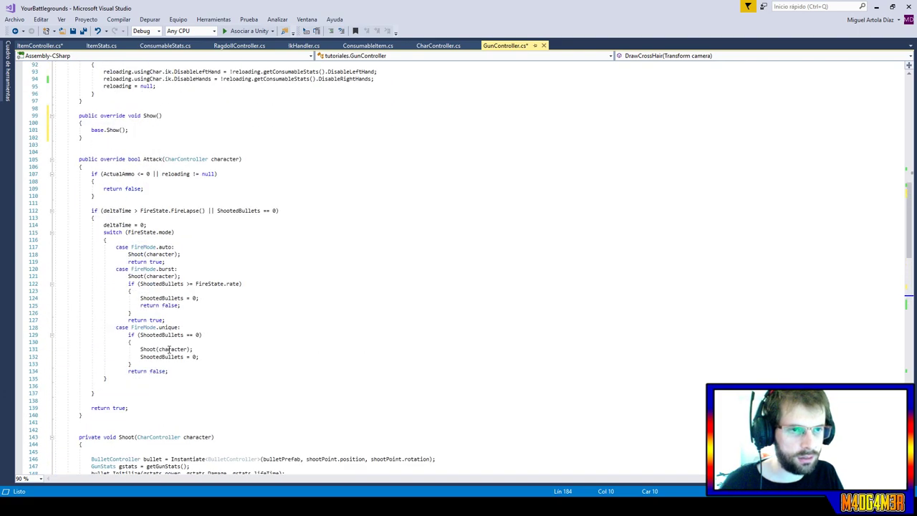
pyautogui.click(139, 128)
pyautogui.hotkey('ctrl', 'v')
# Add an override Hide() method below Show() using IntelliSense.
pyautogui.click(99, 167)
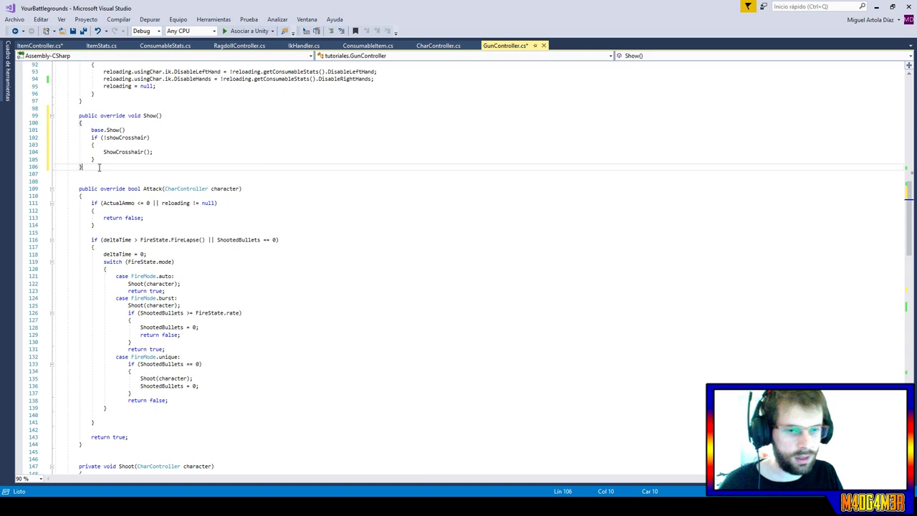
pyautogui.press('Return')
pyautogui.write('over')
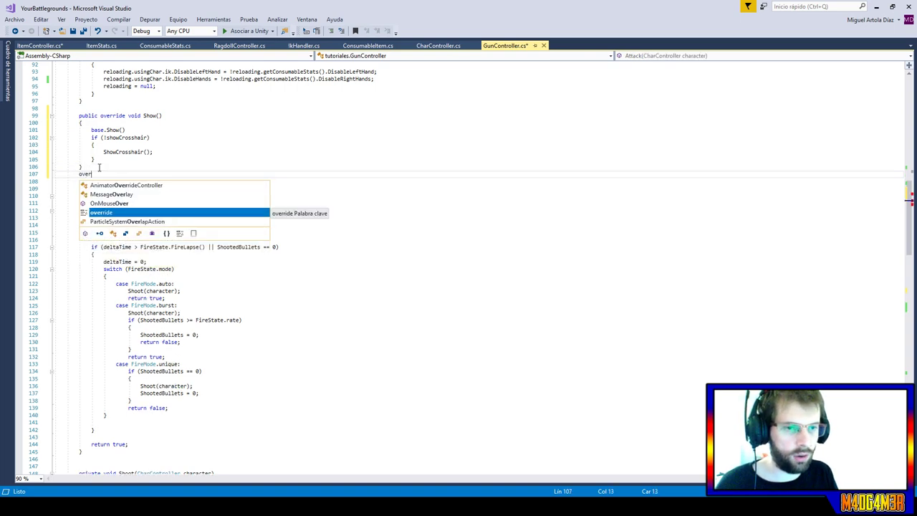
pyautogui.press('Tab')
pyautogui.write('h')
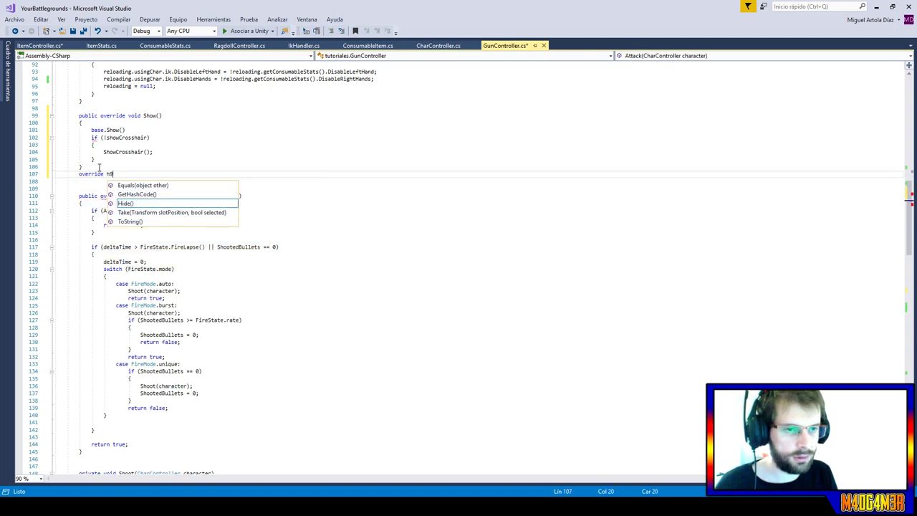
pyautogui.press('Tab')
# Copy the crosshair check into Hide() as if (showCrosshair), then save GunController.cs.
pyautogui.scroll(-6, 112, 182)
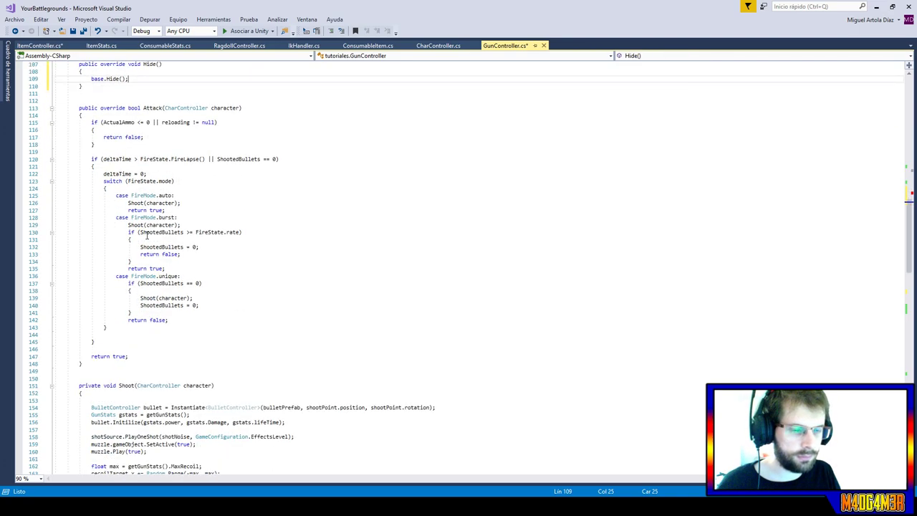
pyautogui.scroll(-2, 115, 201)
pyautogui.scroll(14, 126, 254)
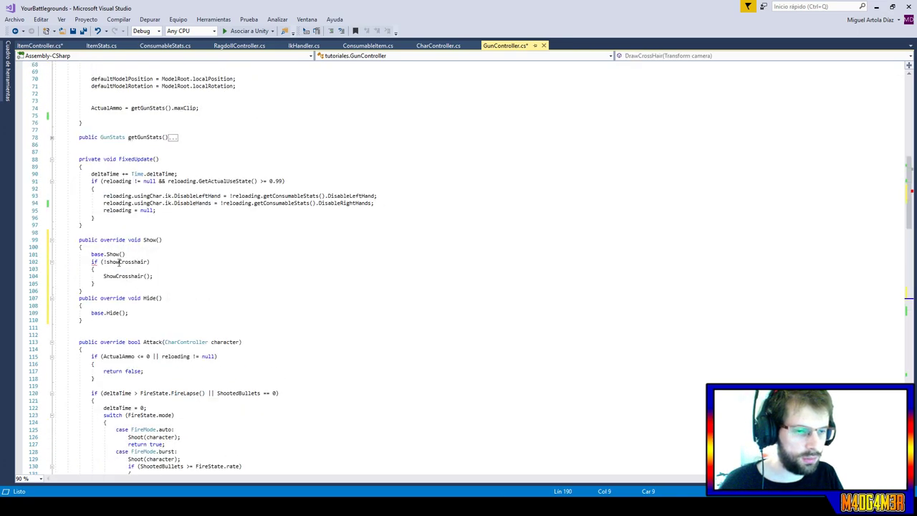
pyautogui.click(140, 269)
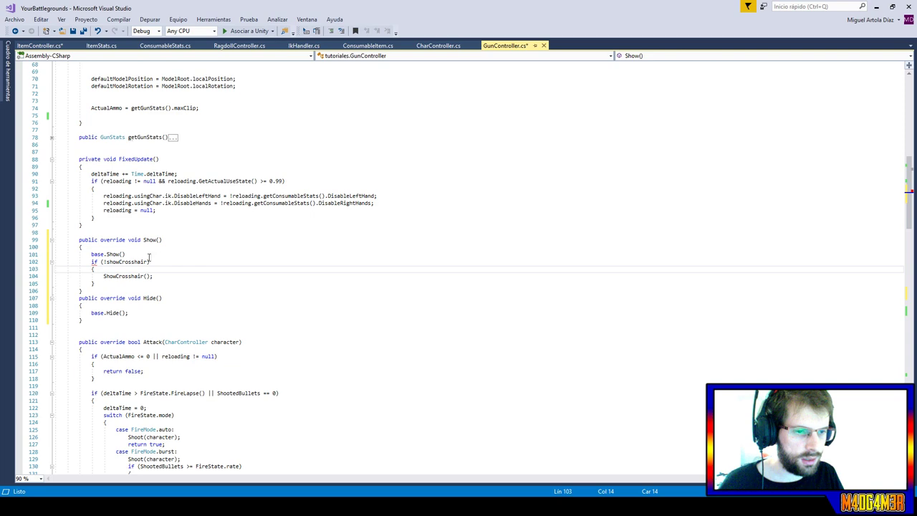
pyautogui.click(148, 255)
pyautogui.write(';')
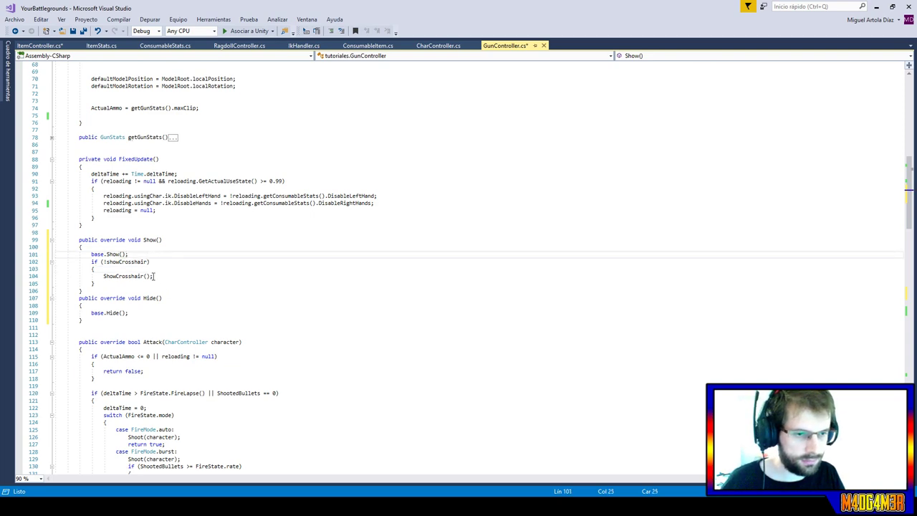
pyautogui.moveTo(94, 284); pyautogui.dragTo(145, 258)
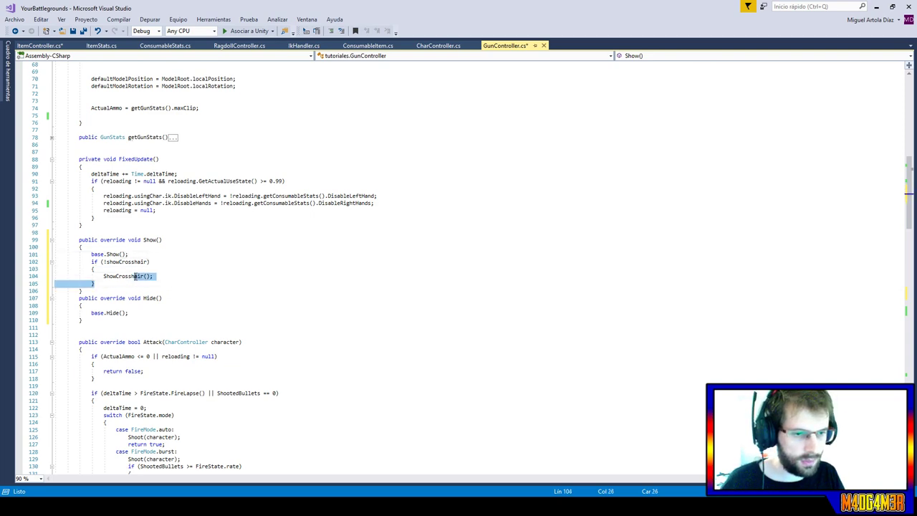
pyautogui.hotkey('ctrl', 'c')
pyautogui.click(140, 313)
pyautogui.hotkey('ctrl', 'v')
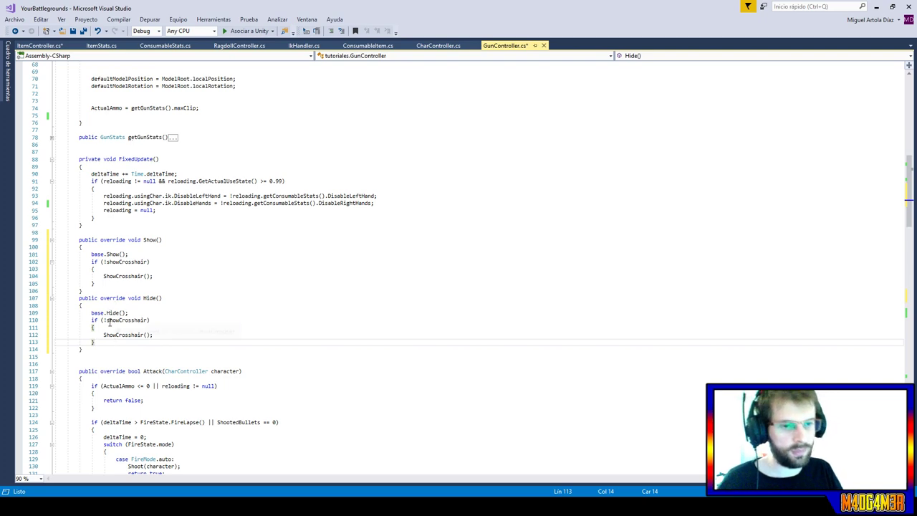
pyautogui.click(105, 321)
pyautogui.press('BackSpace')
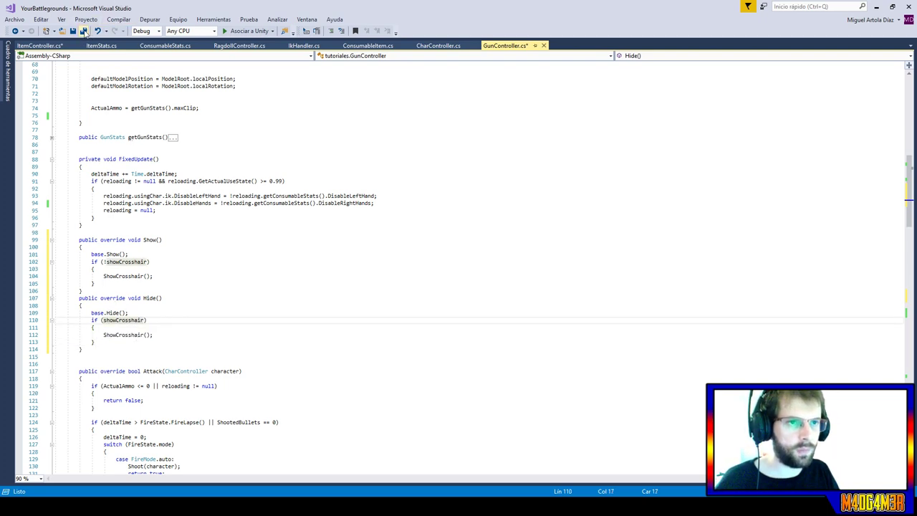
pyautogui.hotkey('ctrl', 's')
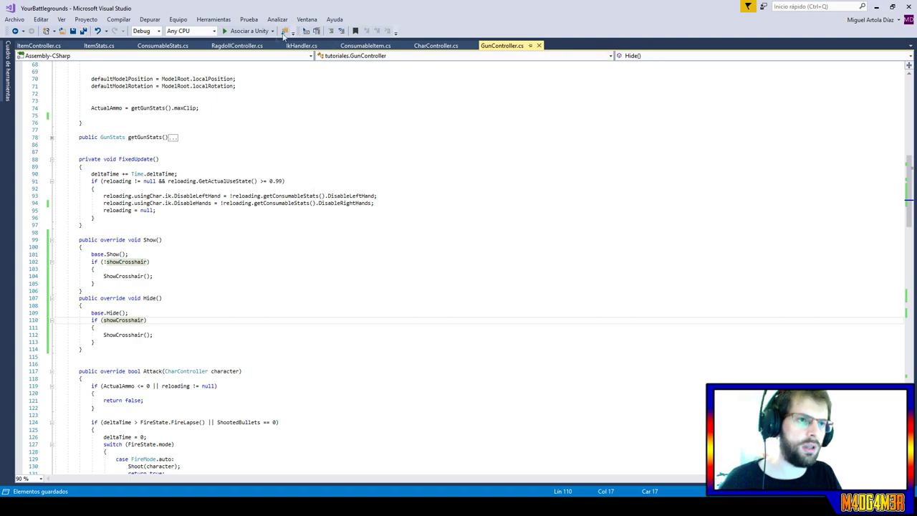
# Comment out DrawCrossHair's crosshair check lines, then jump to ItemController's Take method.
pyautogui.scroll(-1, 213, 390)
pyautogui.scroll(-6, 213, 390)
pyautogui.scroll(-7, 213, 390)
pyautogui.scroll(-8, 213, 391)
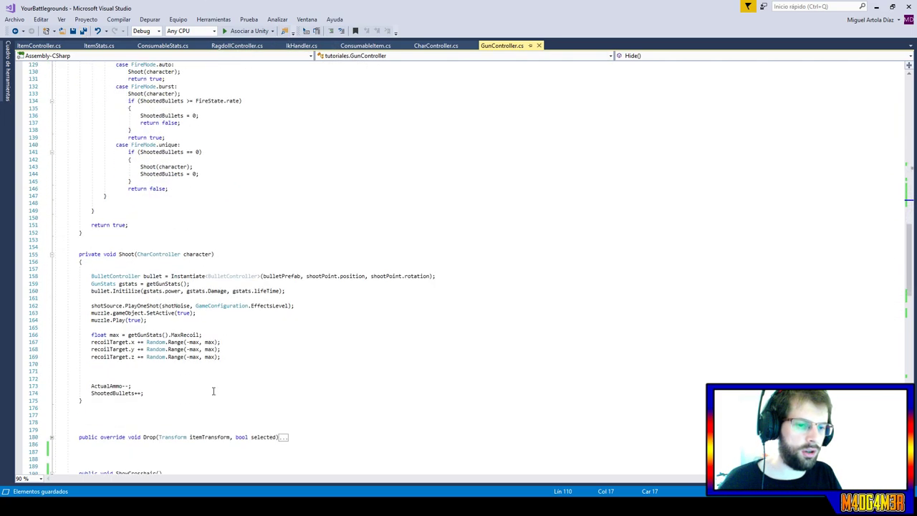
pyautogui.scroll(-2, 212, 391)
pyautogui.scroll(-3, 213, 391)
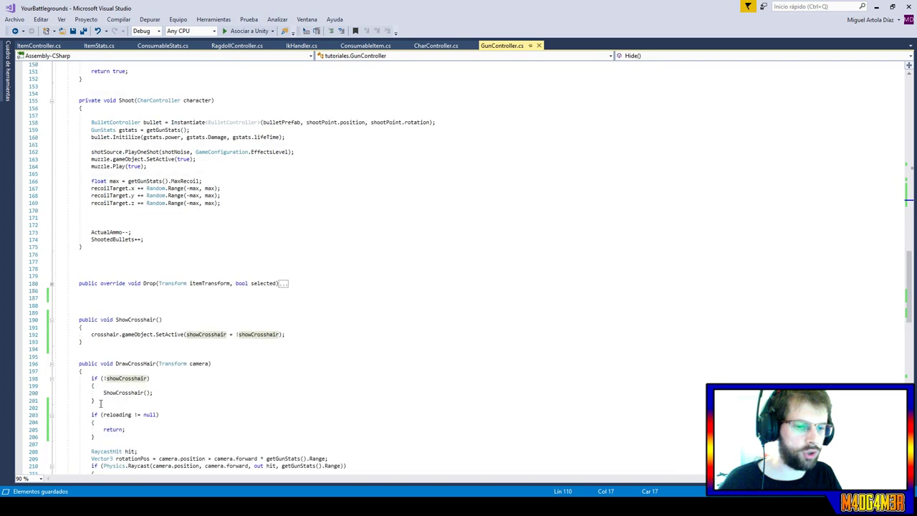
pyautogui.moveTo(100, 404); pyautogui.dragTo(79, 377)
pyautogui.click(332, 32)
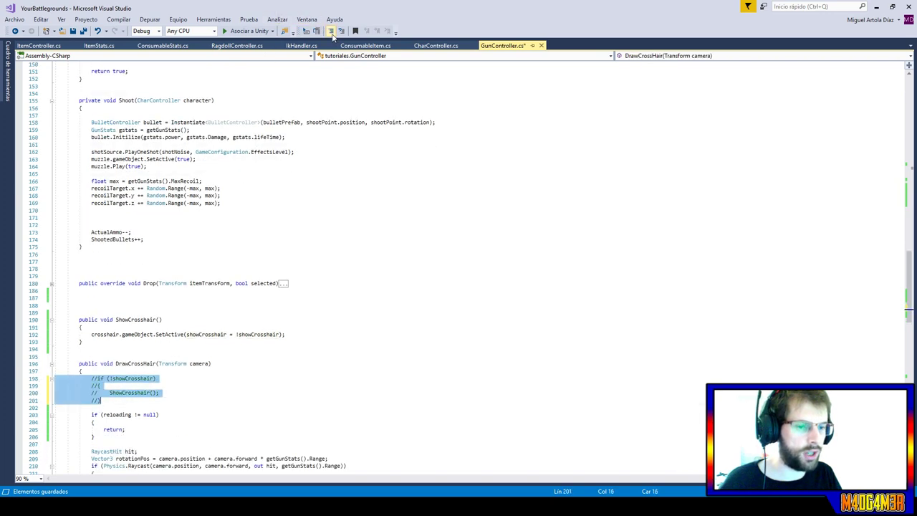
pyautogui.hotkey('ctrl', '-')
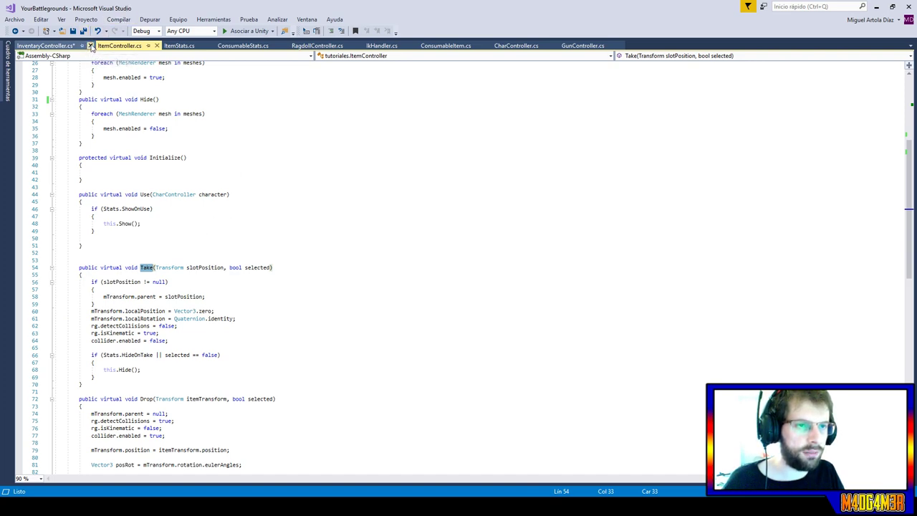
# Close InventoryController.cs saving changes, and place this.Hide() above the HideOnTake check.
pyautogui.click(91, 46)
pyautogui.click(438, 310)
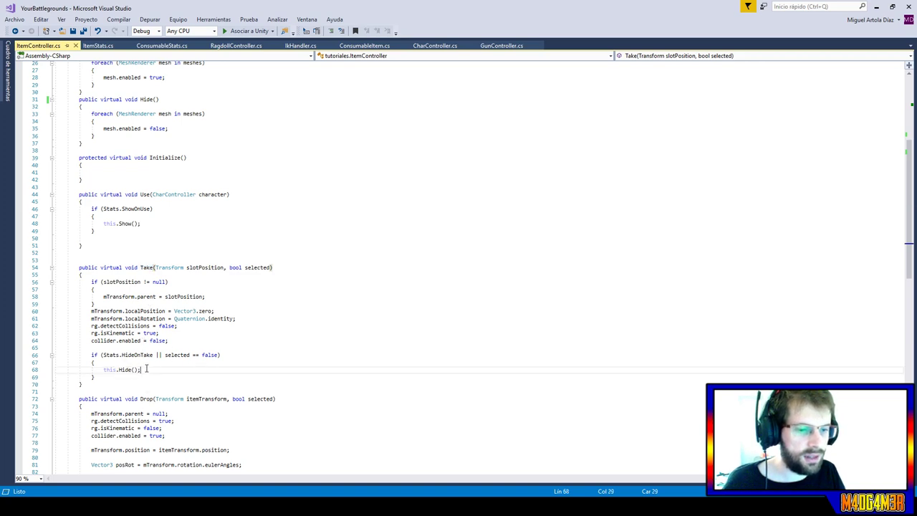
pyautogui.moveTo(145, 371); pyautogui.dragTo(143, 364)
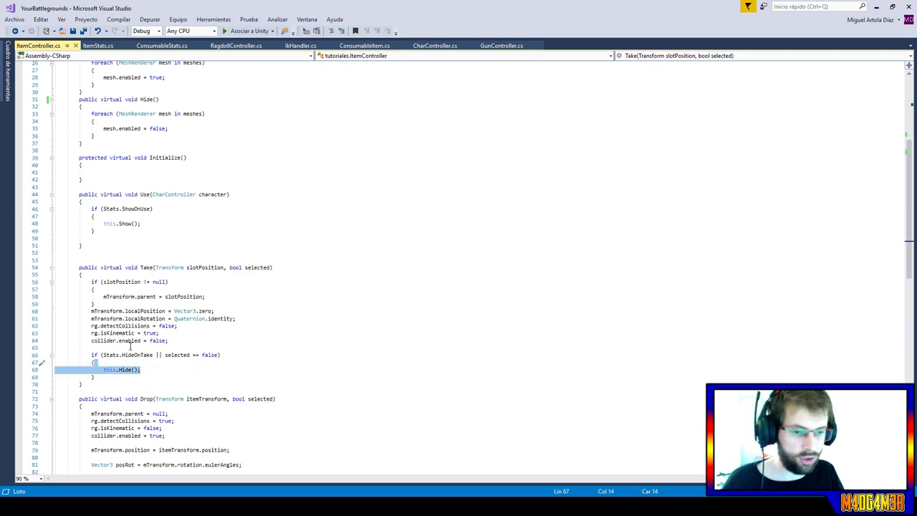
pyautogui.click(130, 347)
pyautogui.press('Return')
pyautogui.hotkey('ctrl', 'v')
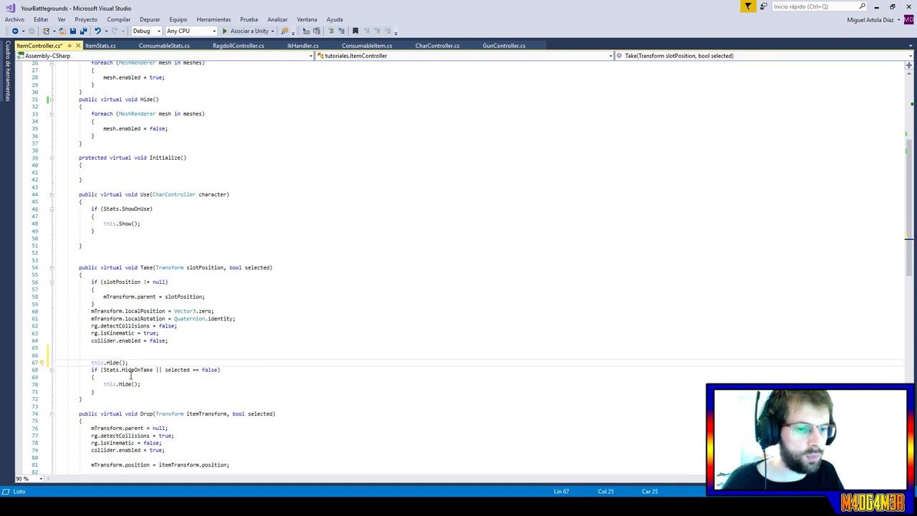
# Negate Stats.HideOnTake on line 68 and change false to true.
pyautogui.doubleClick(131, 370)
pyautogui.click(101, 370)
pyautogui.write('!')
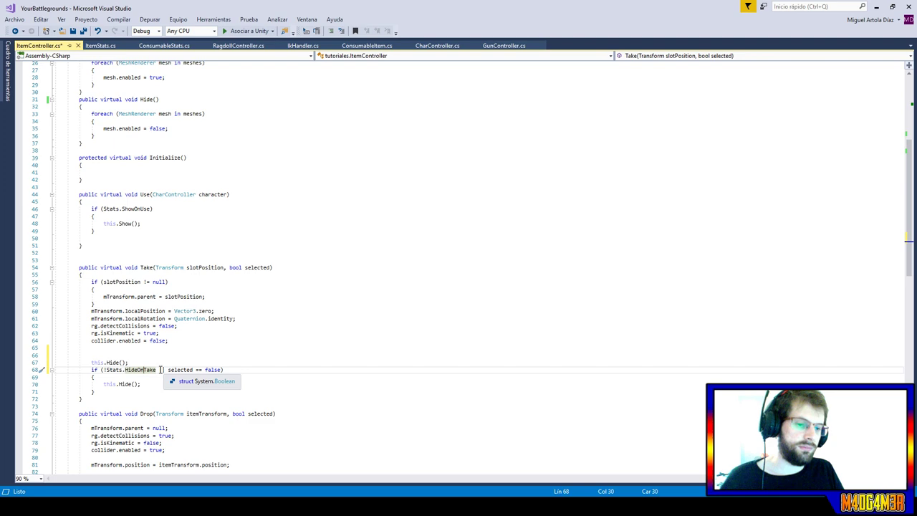
pyautogui.click(163, 369)
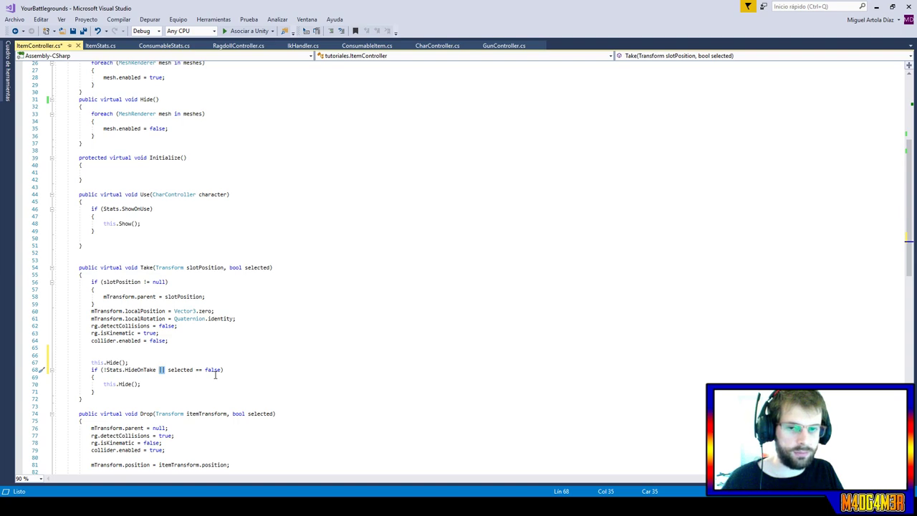
pyautogui.write('&&')
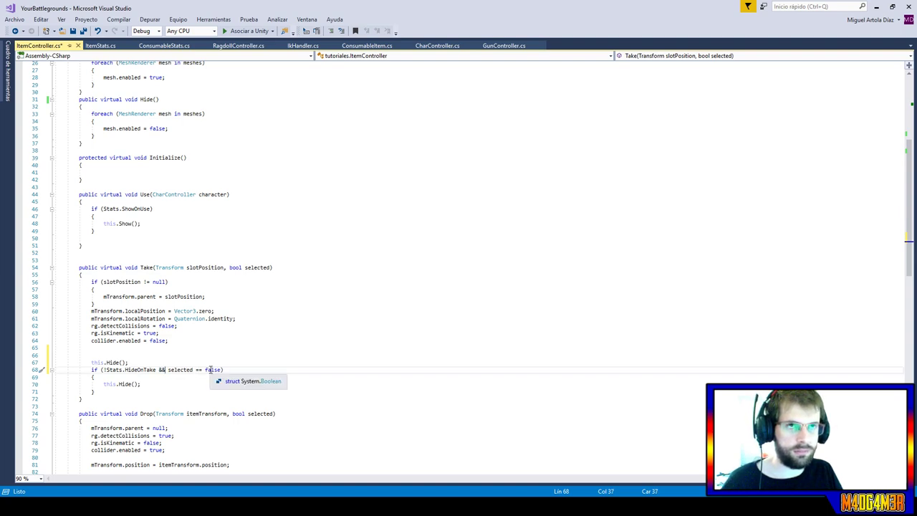
pyautogui.hotkey('shift', 'Left')
pyautogui.hotkey('shift', 'Left')
pyautogui.write('||')
pyautogui.doubleClick(213, 370)
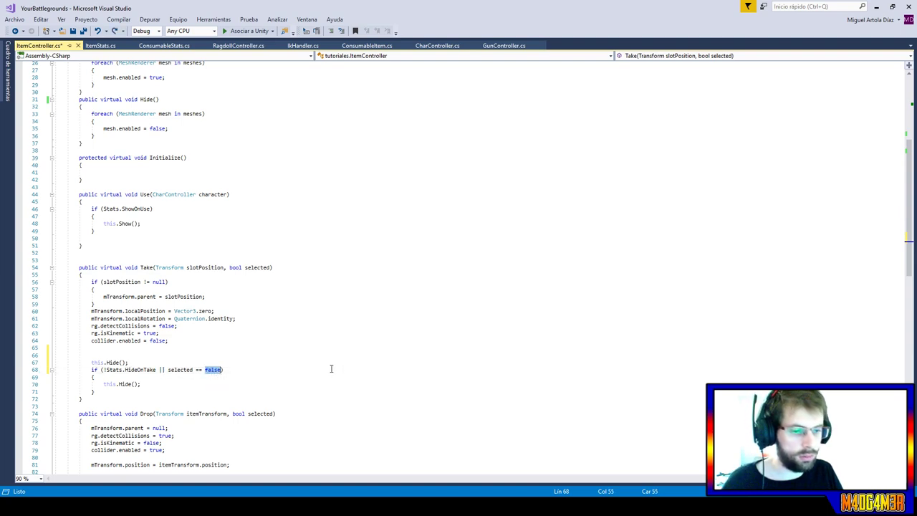
pyautogui.write('true')
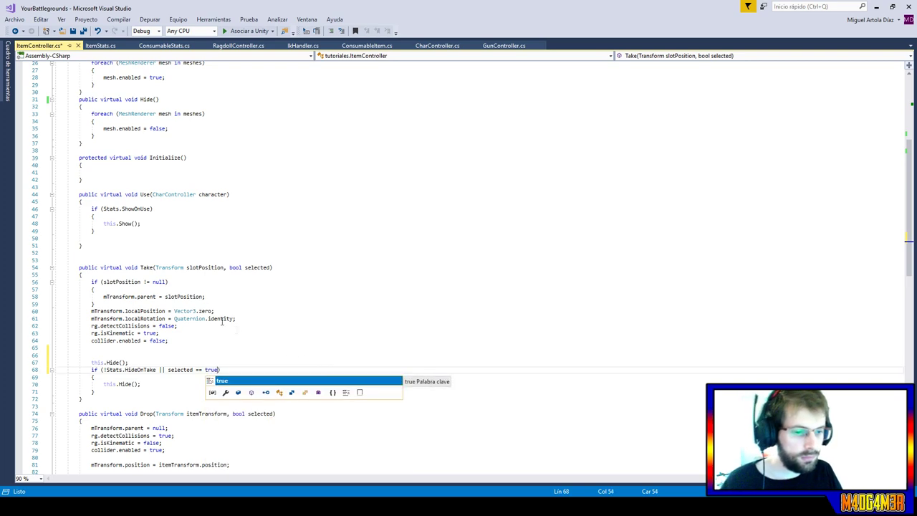
pyautogui.hotkey('ctrl', '-')
# Call this.Show() instead of Hide() inside the check, change || to &&, and save.
pyautogui.click(178, 385)
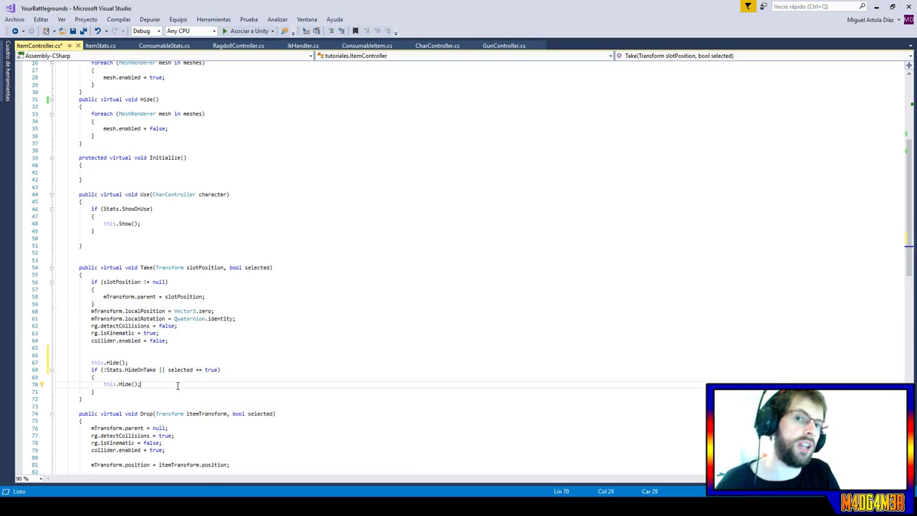
pyautogui.hotkey('ctrl', 'shift', 'Left')
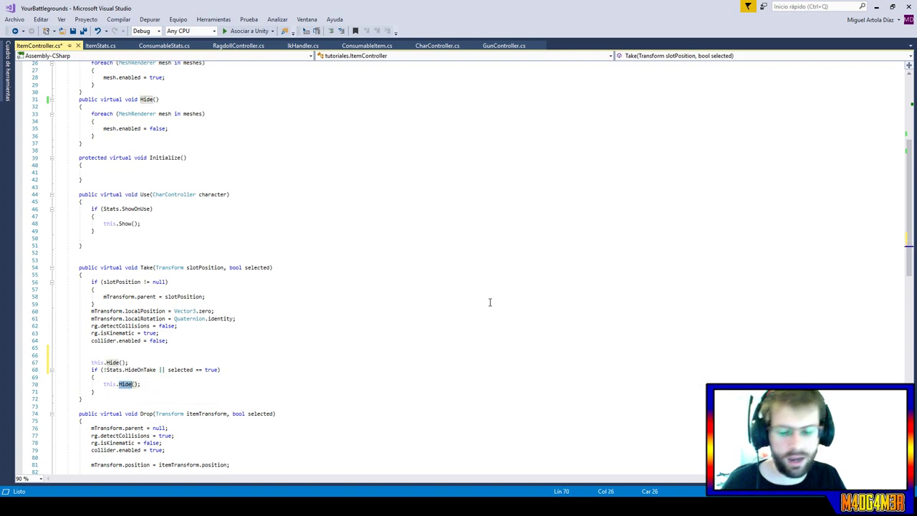
pyautogui.write('Show')
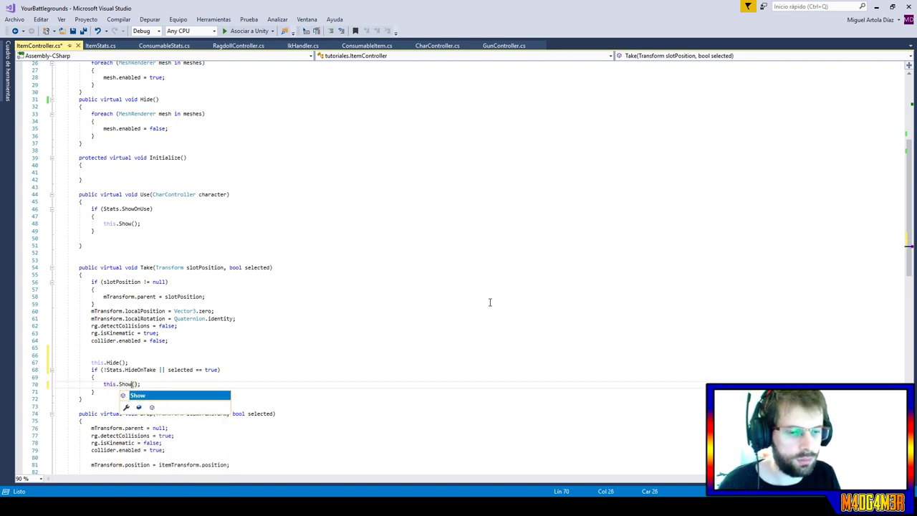
pyautogui.doubleClick(162, 369)
pyautogui.write('&&')
pyautogui.hotkey('ctrl', 's')
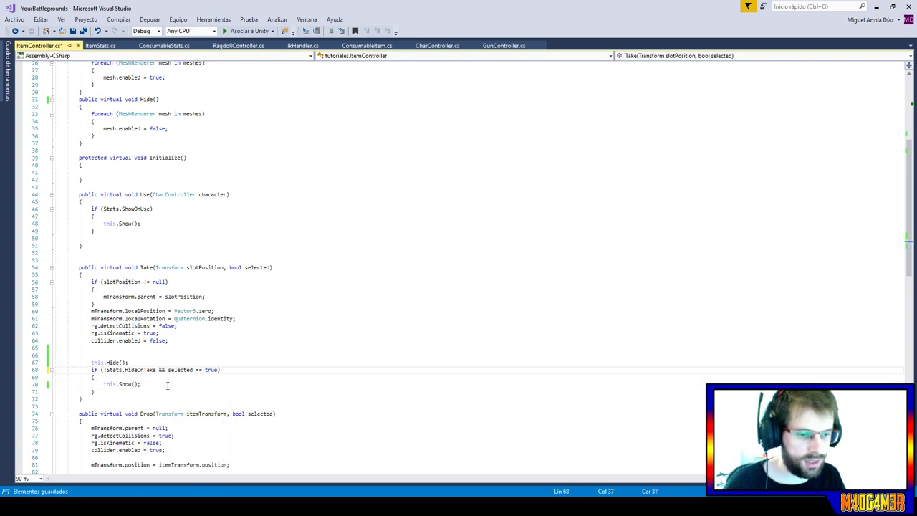
pyautogui.click(105, 379)
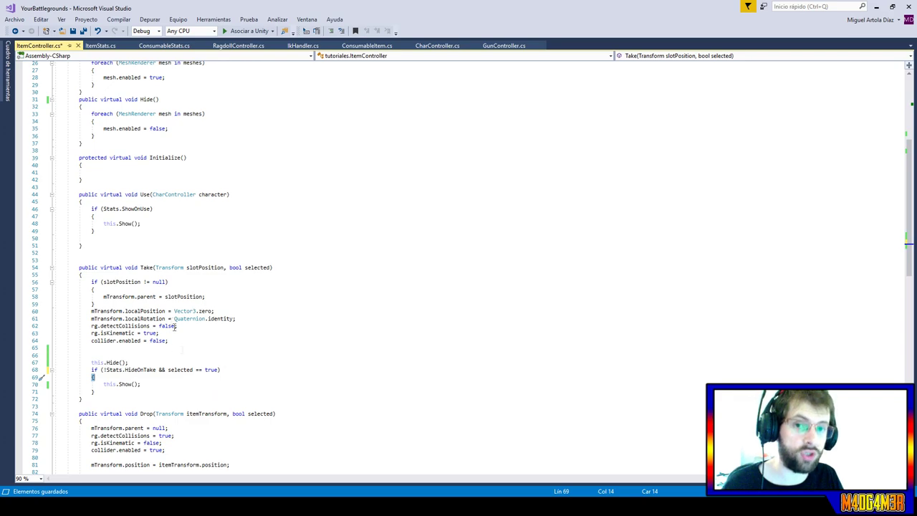
pyautogui.hotkey('alt', 'Tab')
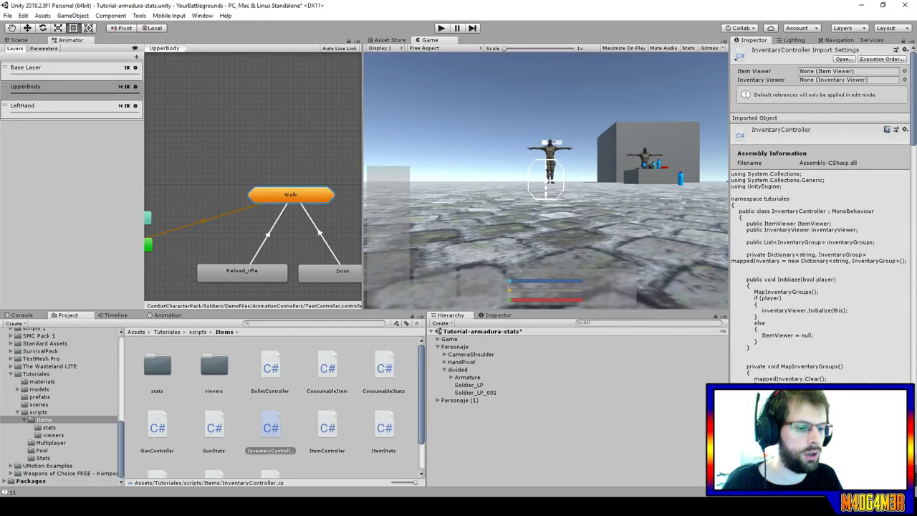
# Run the game in Unity and walk the character over to pick up a weapon.
pyautogui.hotkey('alt', 'Tab')
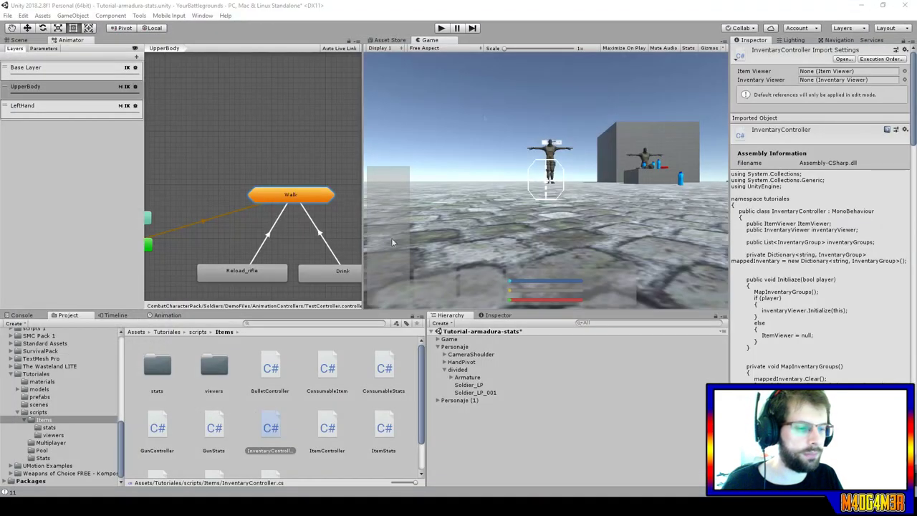
pyautogui.hotkey('alt', 'Tab')
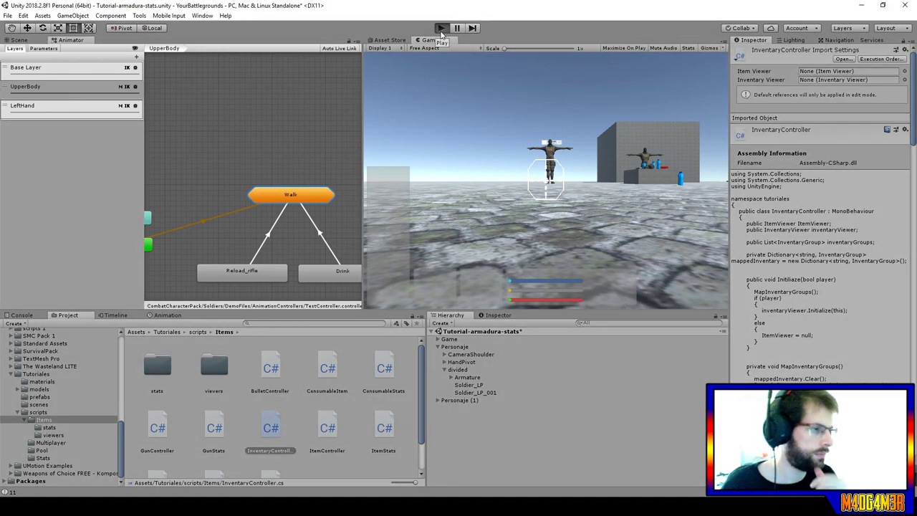
pyautogui.click(442, 28)
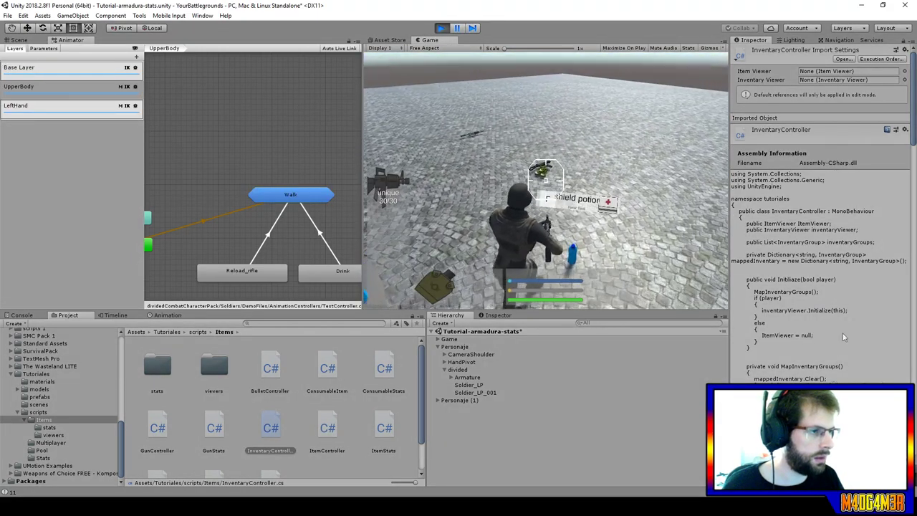
pyautogui.press('w')
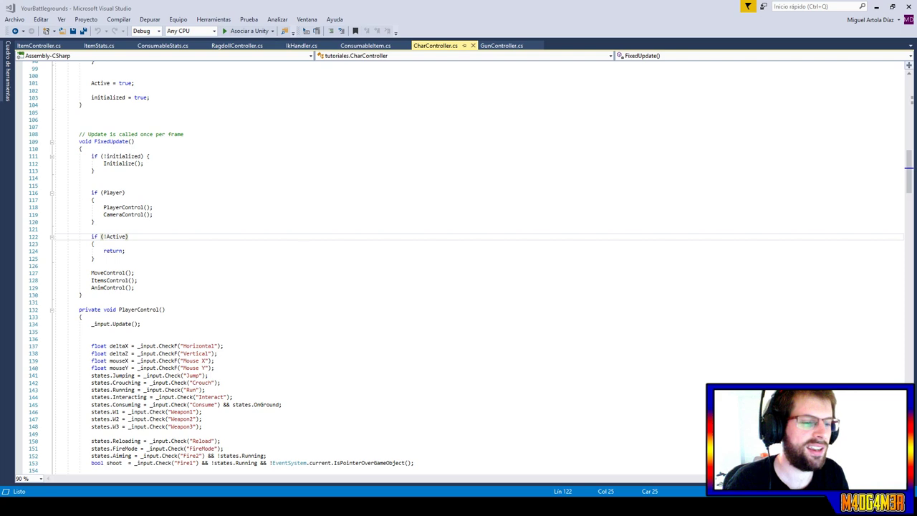
# Add Cursor.lockState = CursorLockMode.Locked; after line 153 in PlayerControl and save CharController.cs.
pyautogui.scroll(-11, 458, 265)
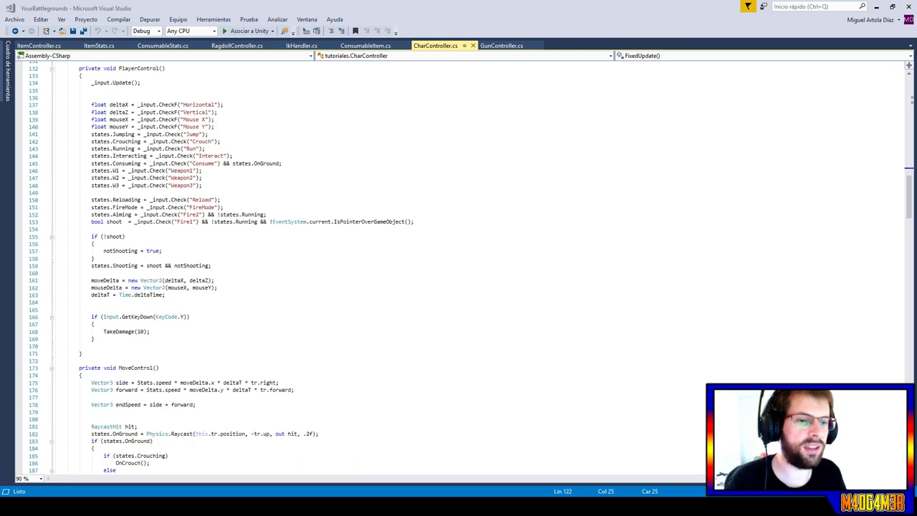
pyautogui.moveTo(272, 221); pyautogui.dragTo(419, 221)
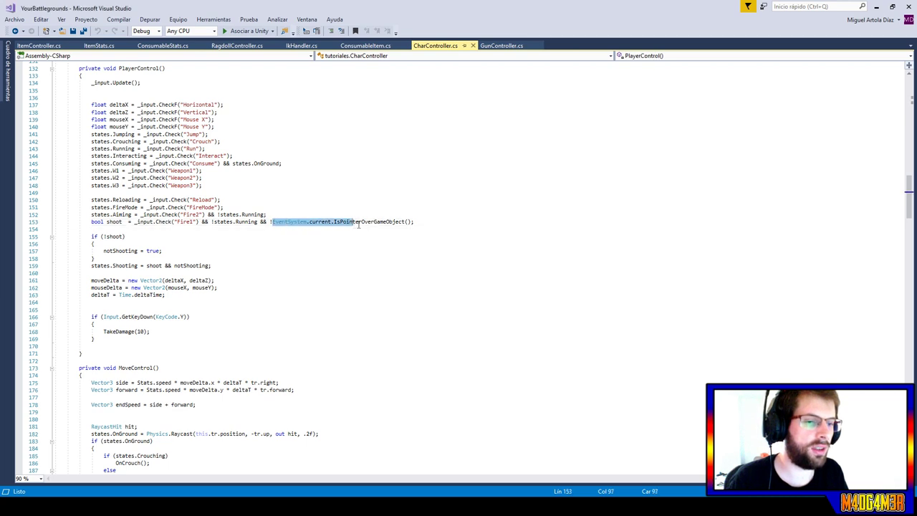
pyautogui.click(419, 222)
pyautogui.press('Return')
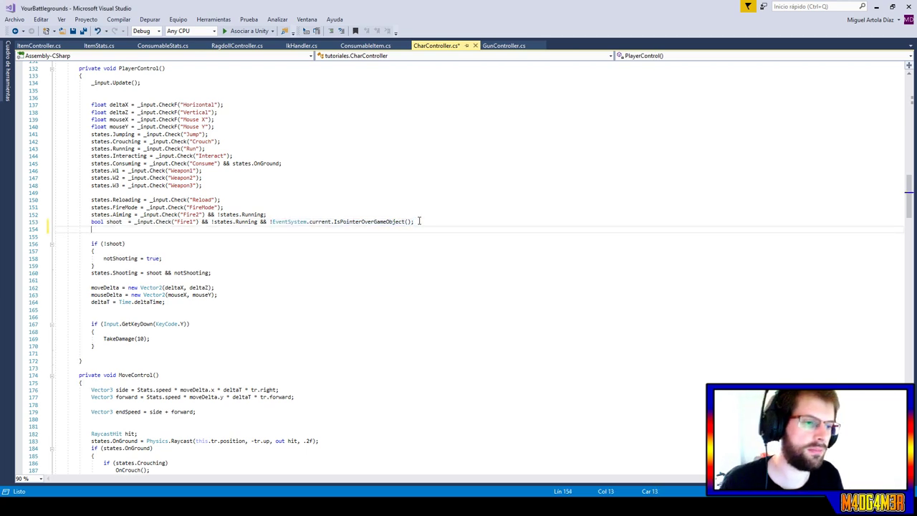
pyautogui.write('Cursor')
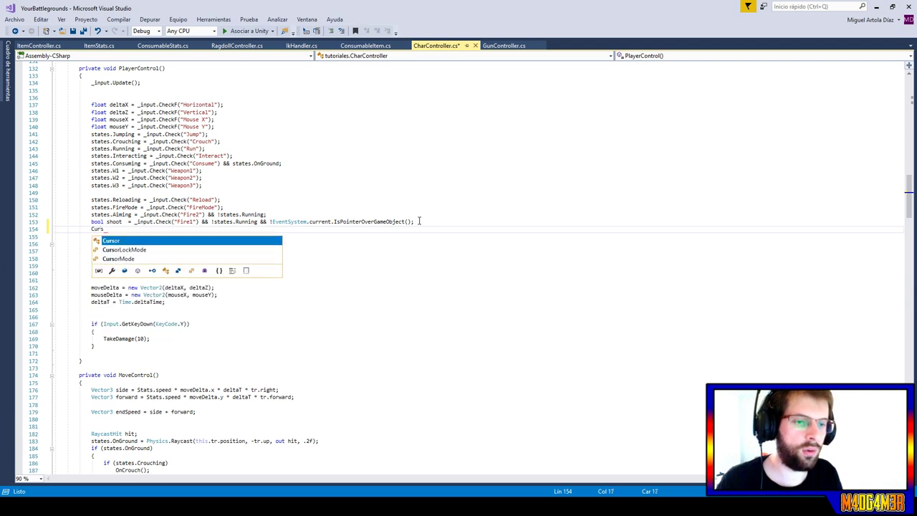
pyautogui.write('.lockState = CursorLockMode')
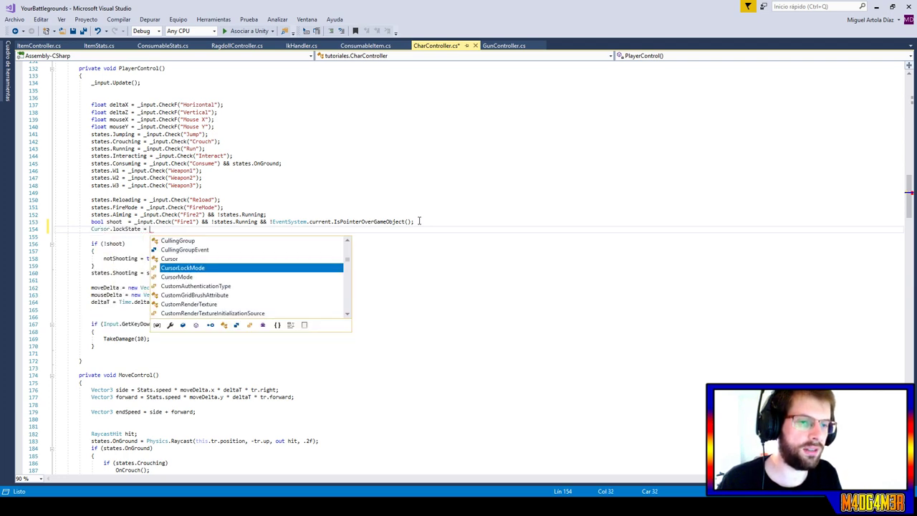
pyautogui.write('.')
pyautogui.press('Down')
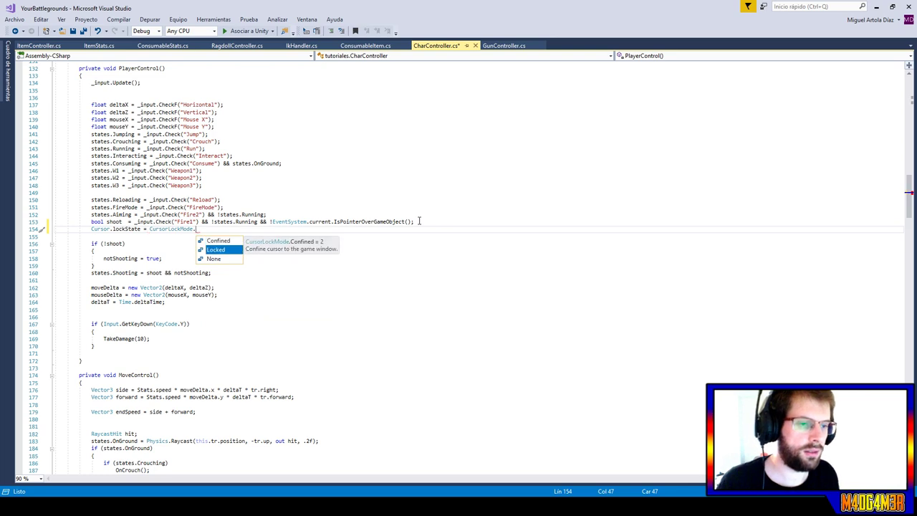
pyautogui.press('Tab')
pyautogui.write(';')
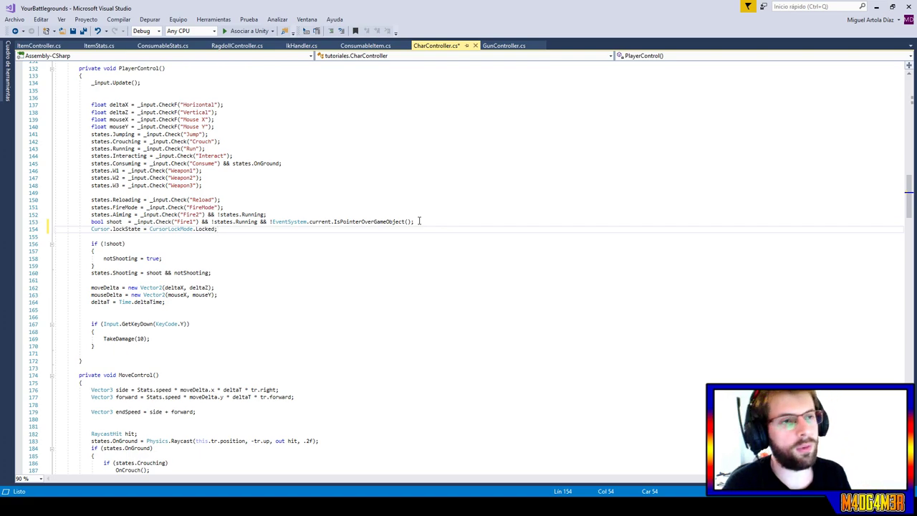
pyautogui.click(83, 30)
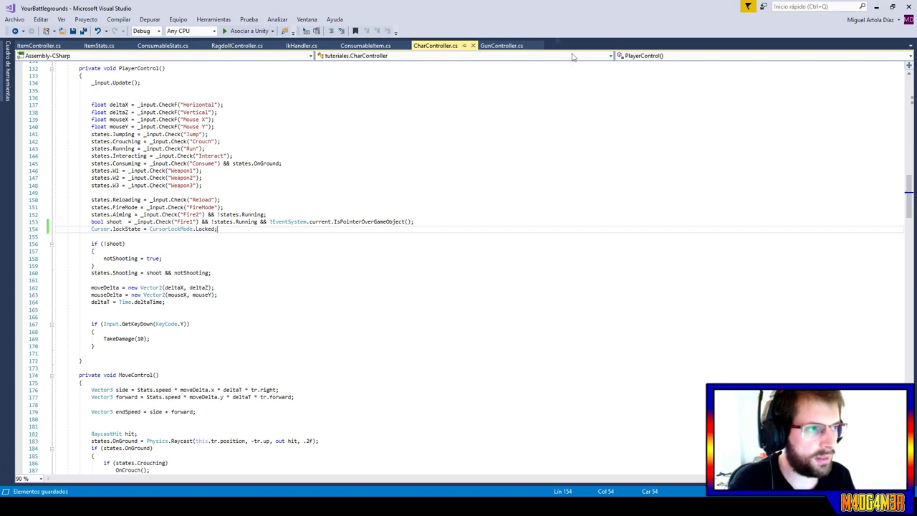
pyautogui.hotkey('alt', 'Tab')
# Start the game, walk to the item table and pick up the 9mm ammo.
pyautogui.click(441, 28)
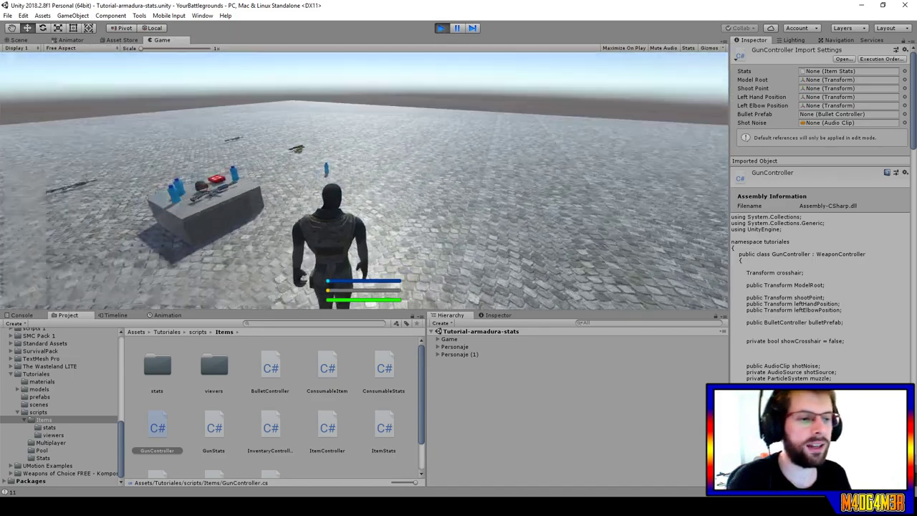
pyautogui.press('w')
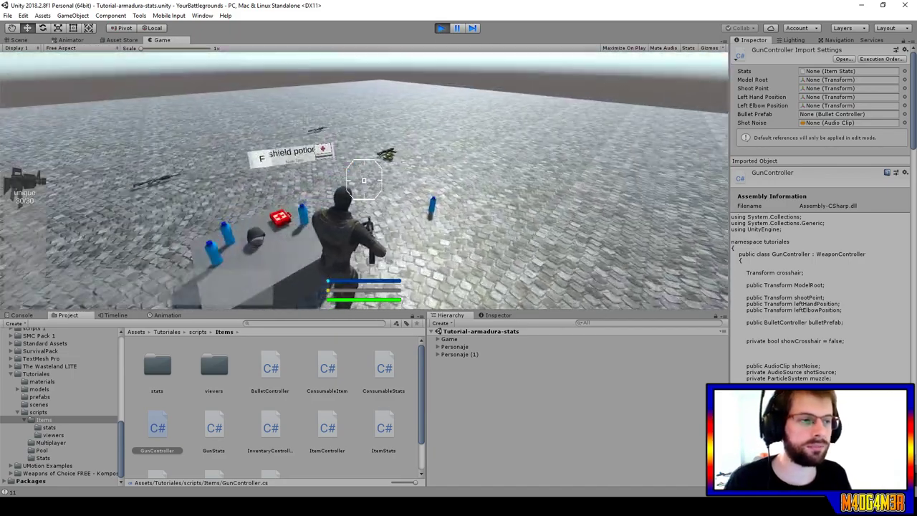
pyautogui.press('e')
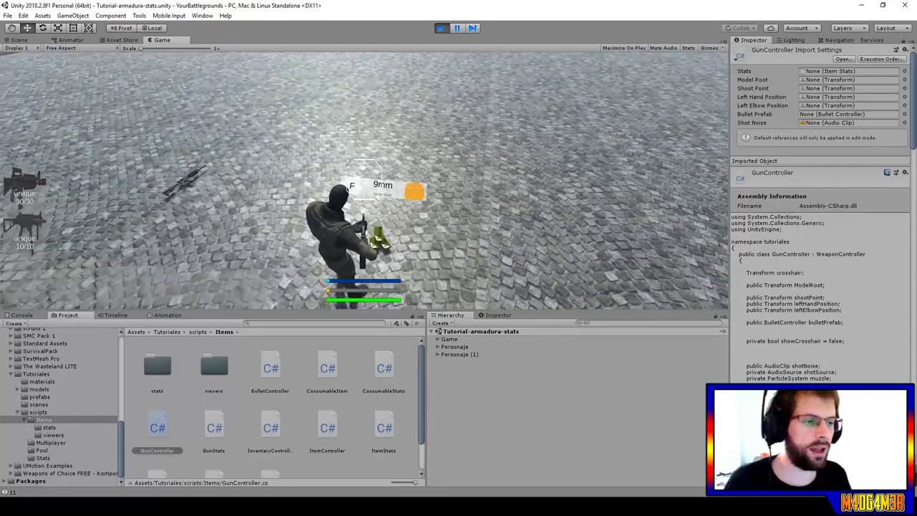
pyautogui.press('e')
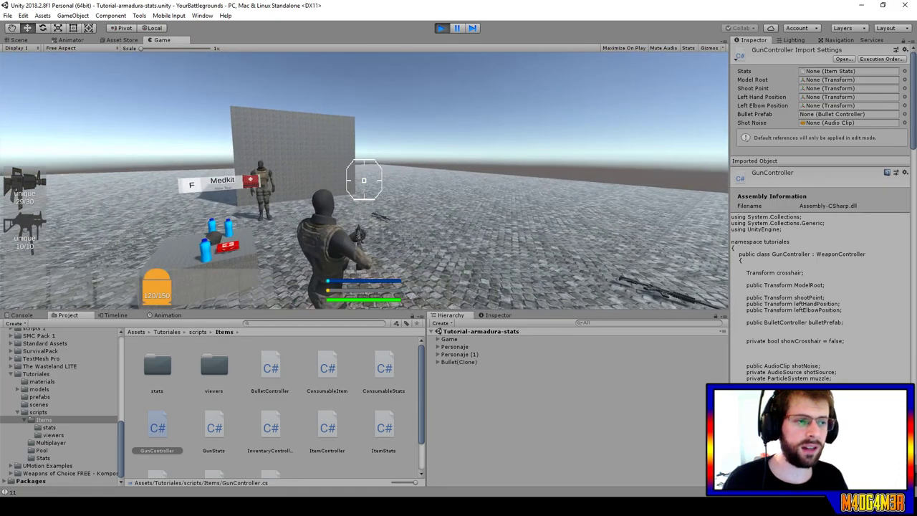
# Fire the weapon at the wall in bursts, then strafe sideways.
pyautogui.click(363, 180)
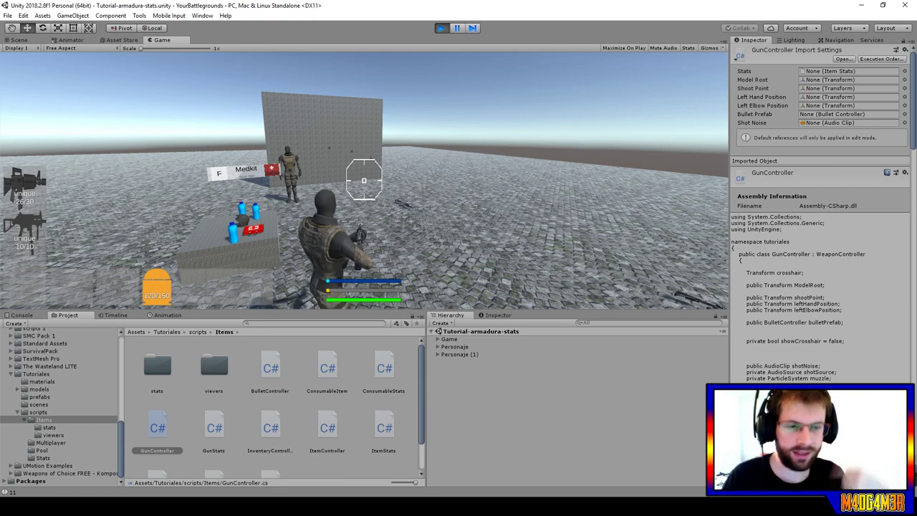
pyautogui.click(363, 180)
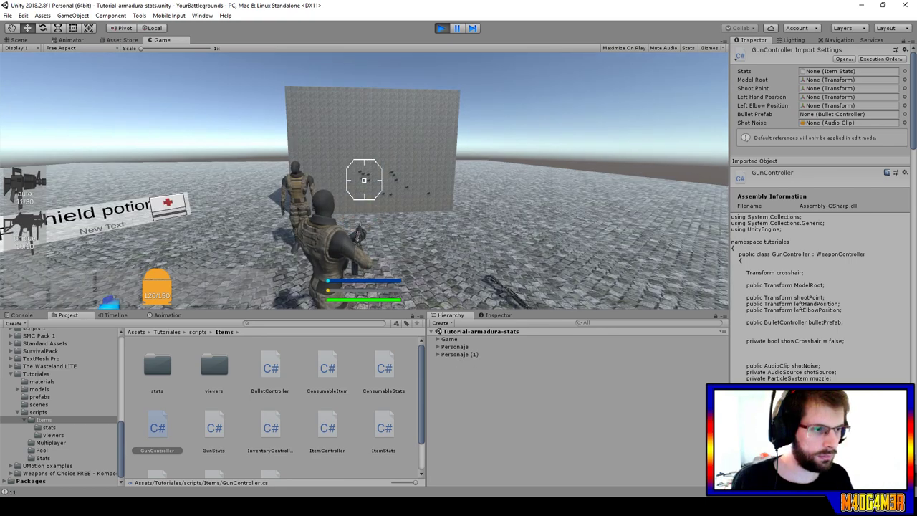
pyautogui.press('d')
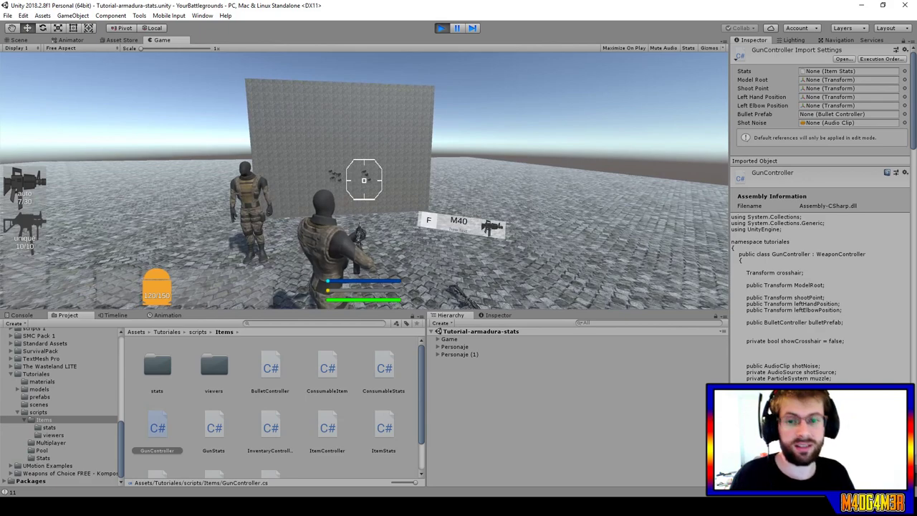